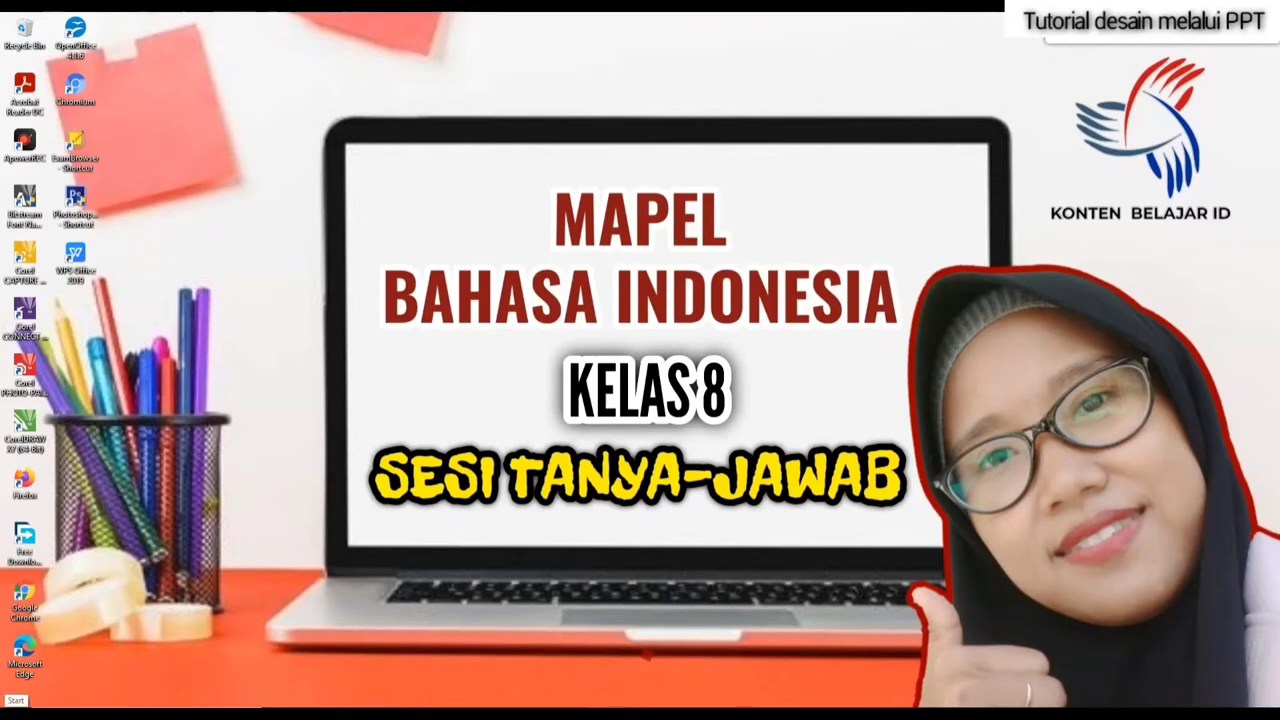
Step: Launch Microsoft Office PowerPoint 2007 by searching 'POWER' from the Start menu
left_click(15, 700)
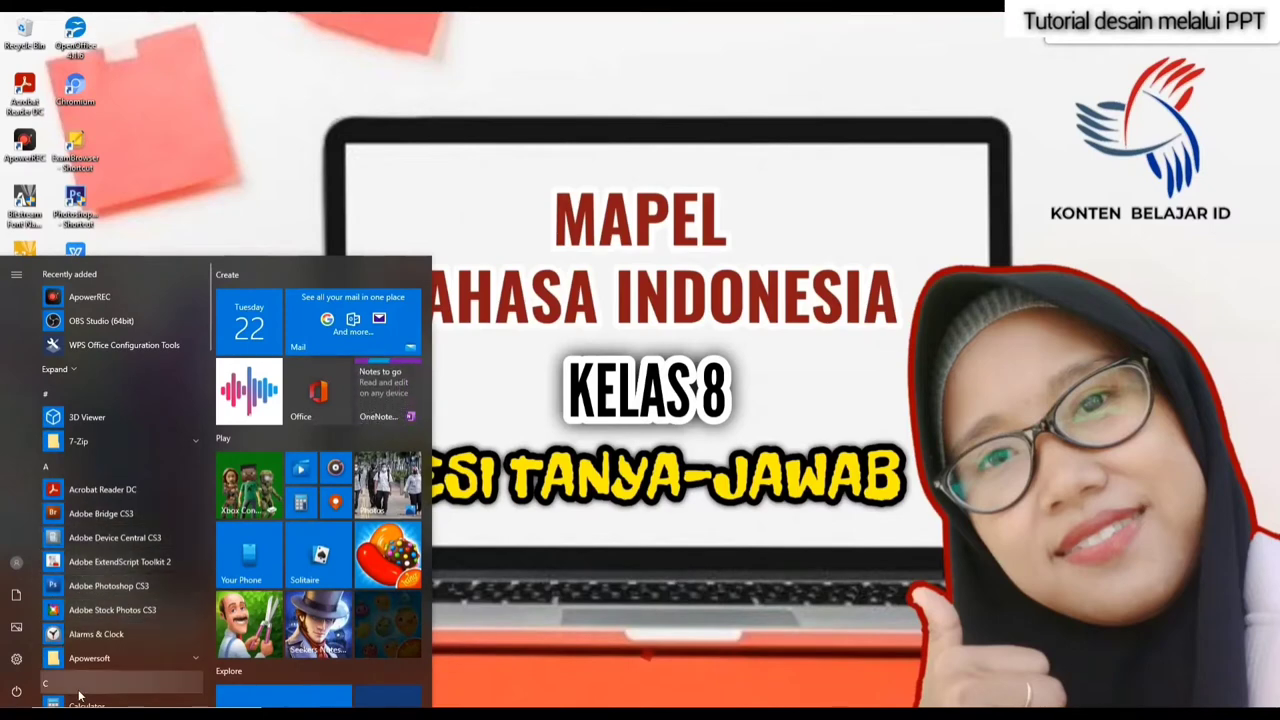
left_click(90, 688)
type("POWER")
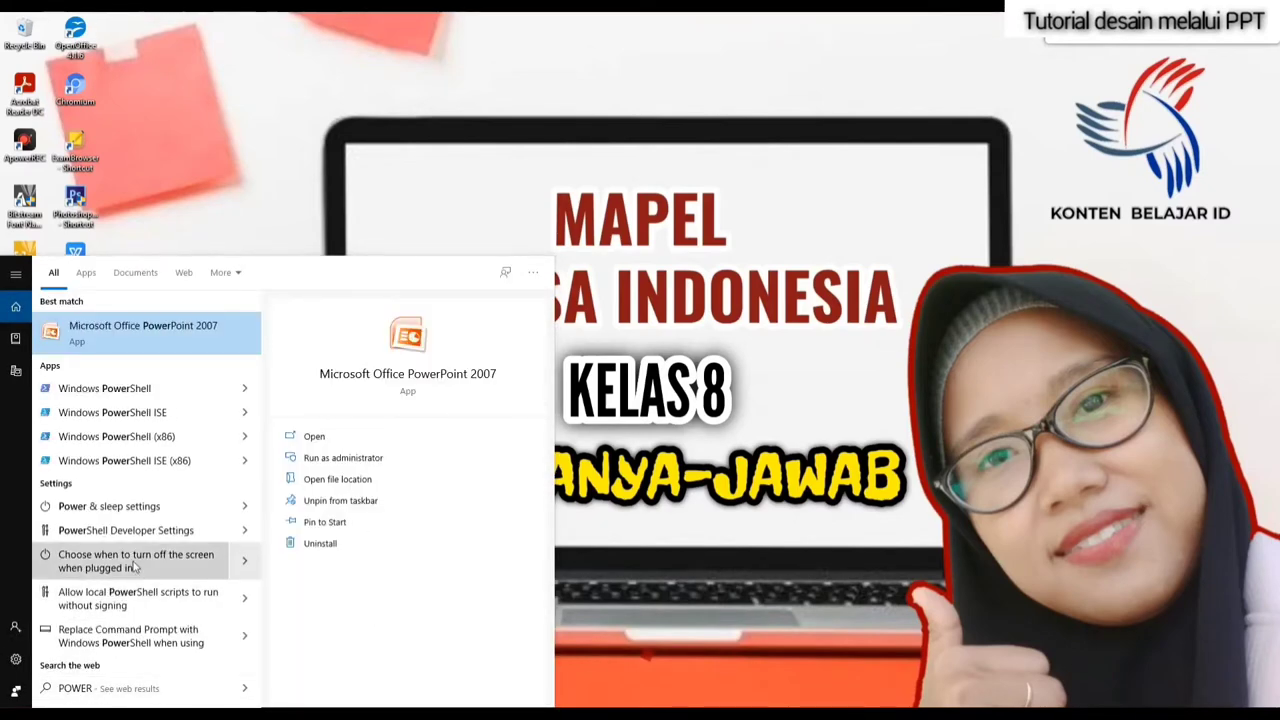
left_click(158, 340)
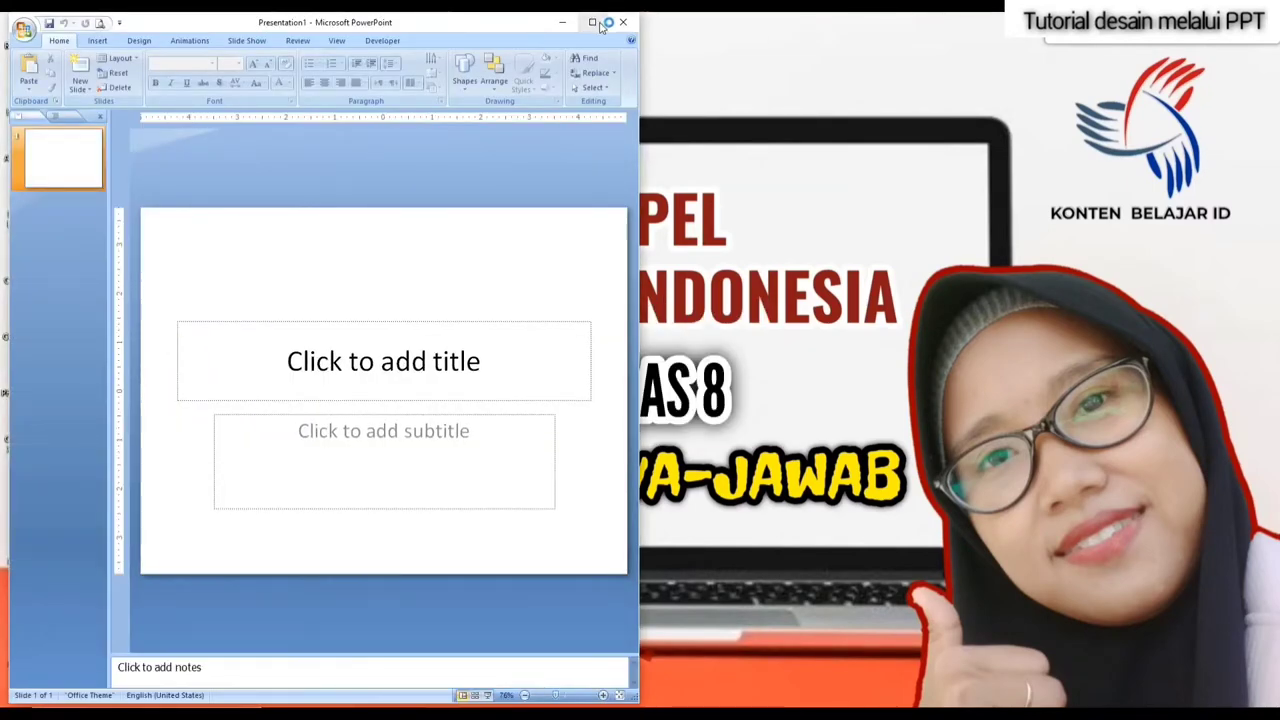
Step: Maximize the PowerPoint Presentation1 window to full screen
left_click(592, 22)
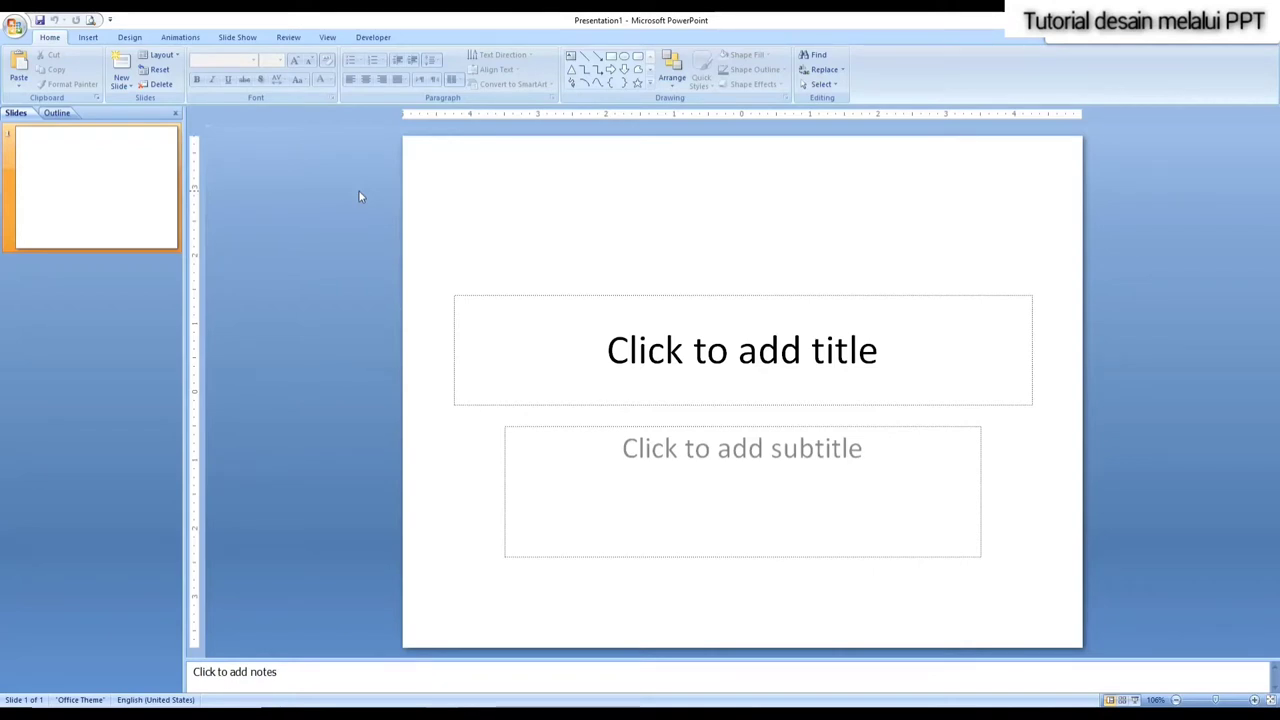
Step: Set a custom 17.3 × 7.33 inch slide size with landscape notes and handouts in Page Setup
left_click(129, 40)
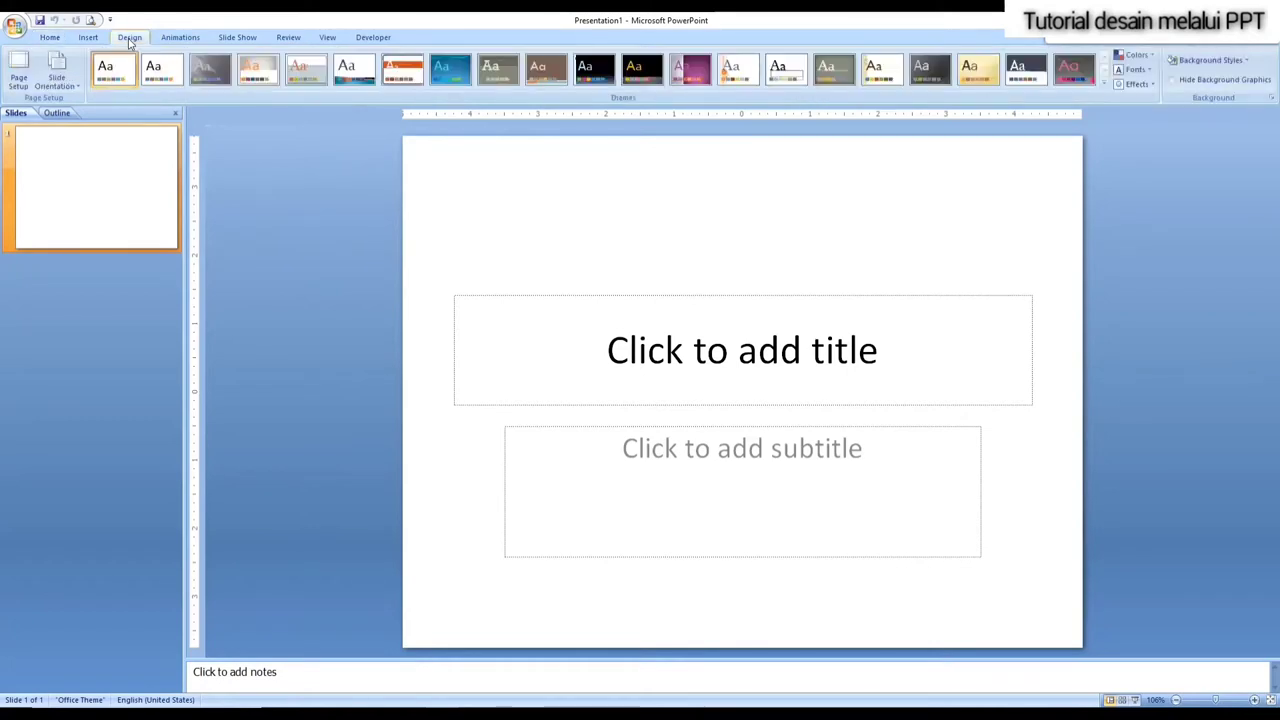
left_click(18, 82)
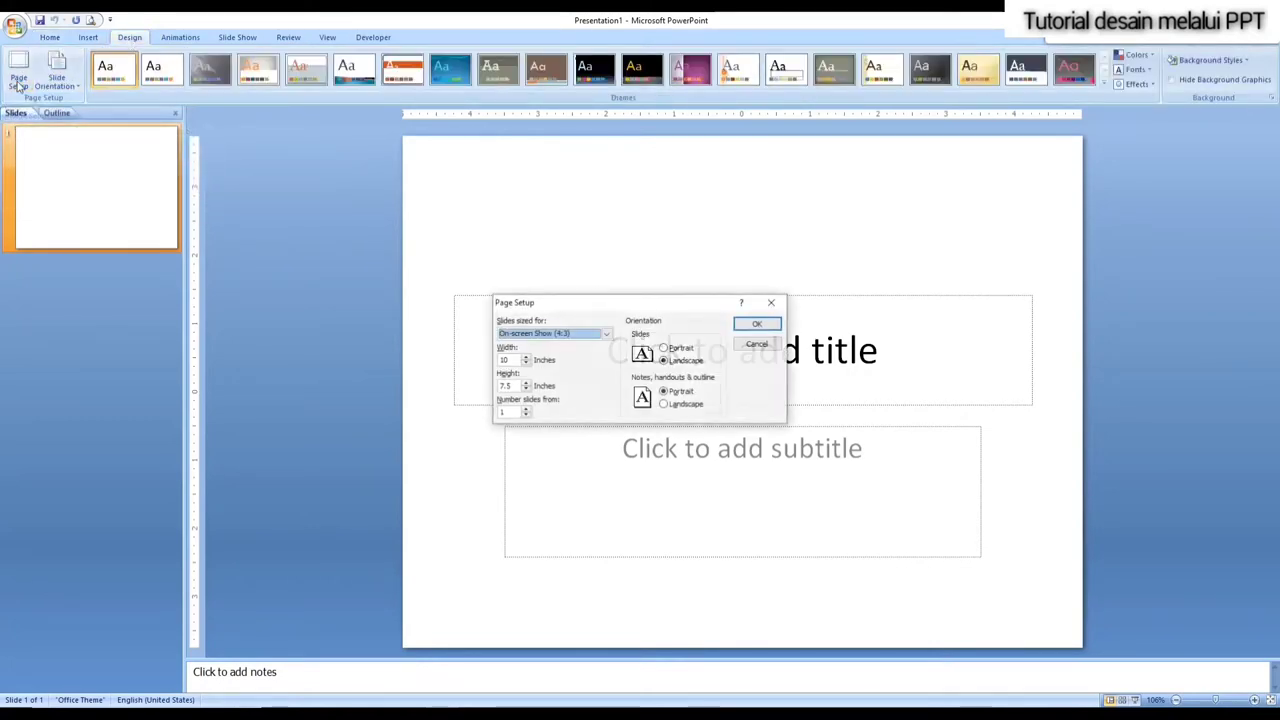
left_click(606, 336)
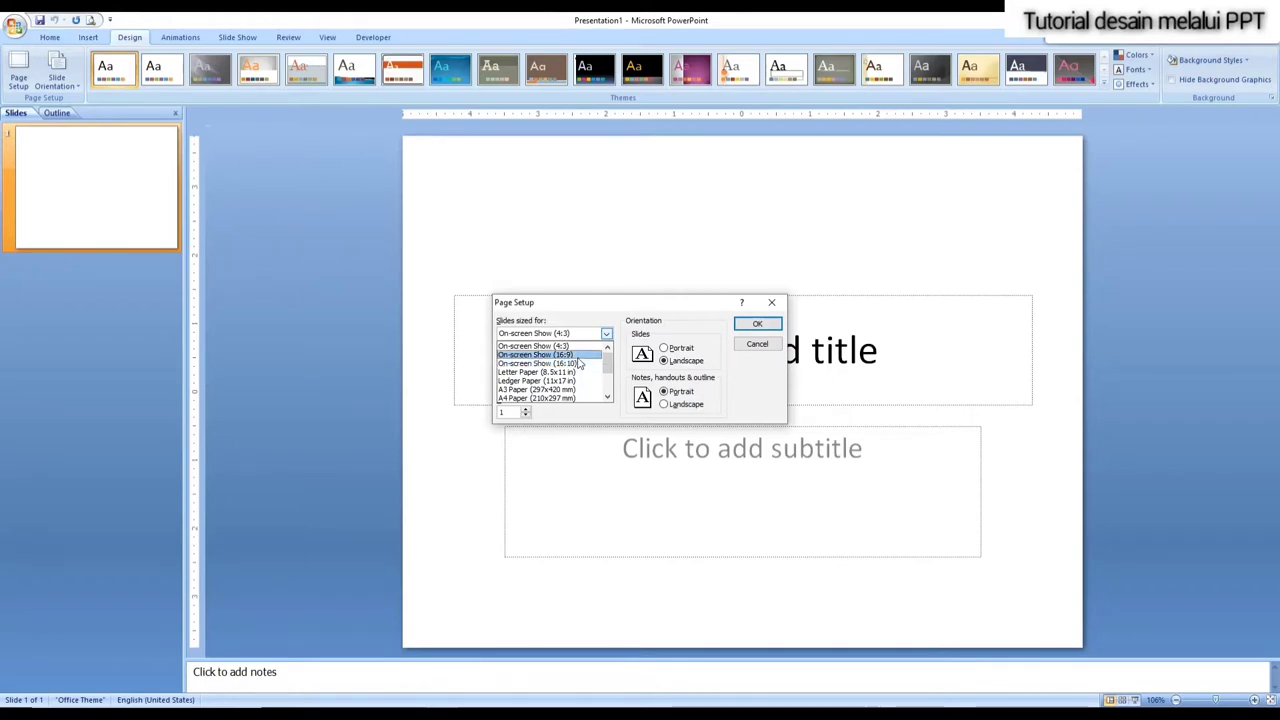
left_click(577, 356)
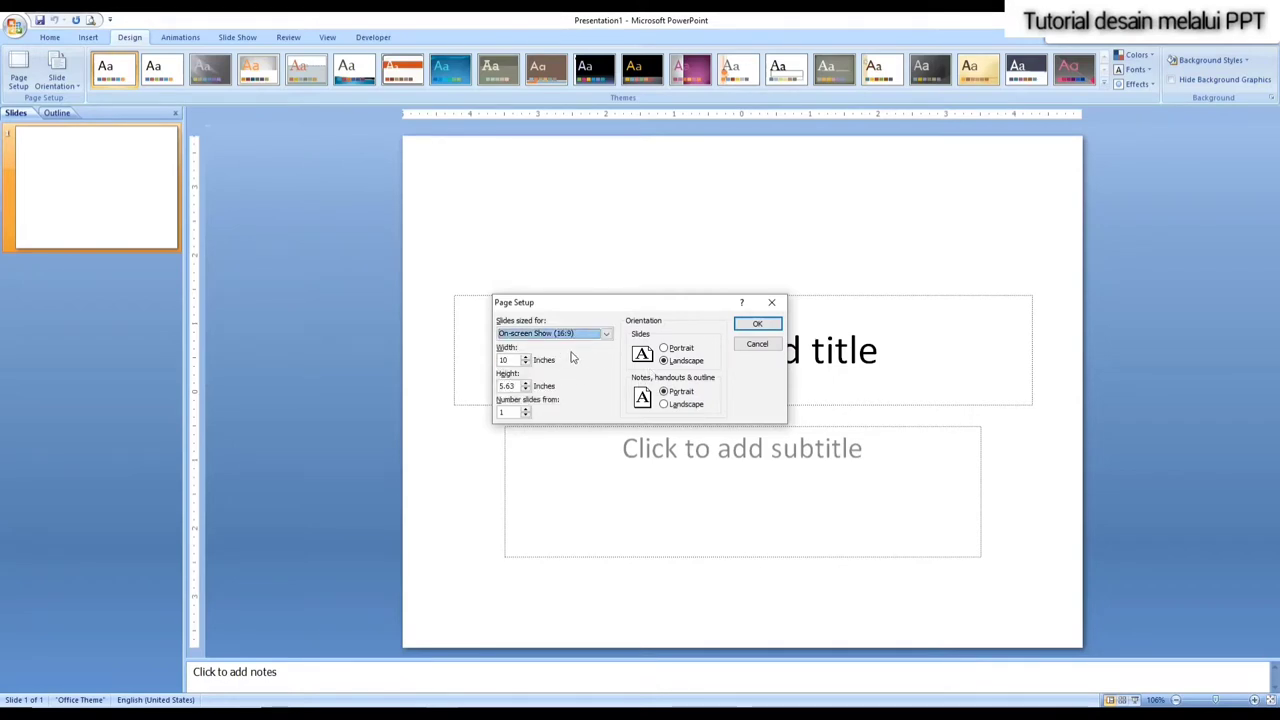
left_click(664, 405)
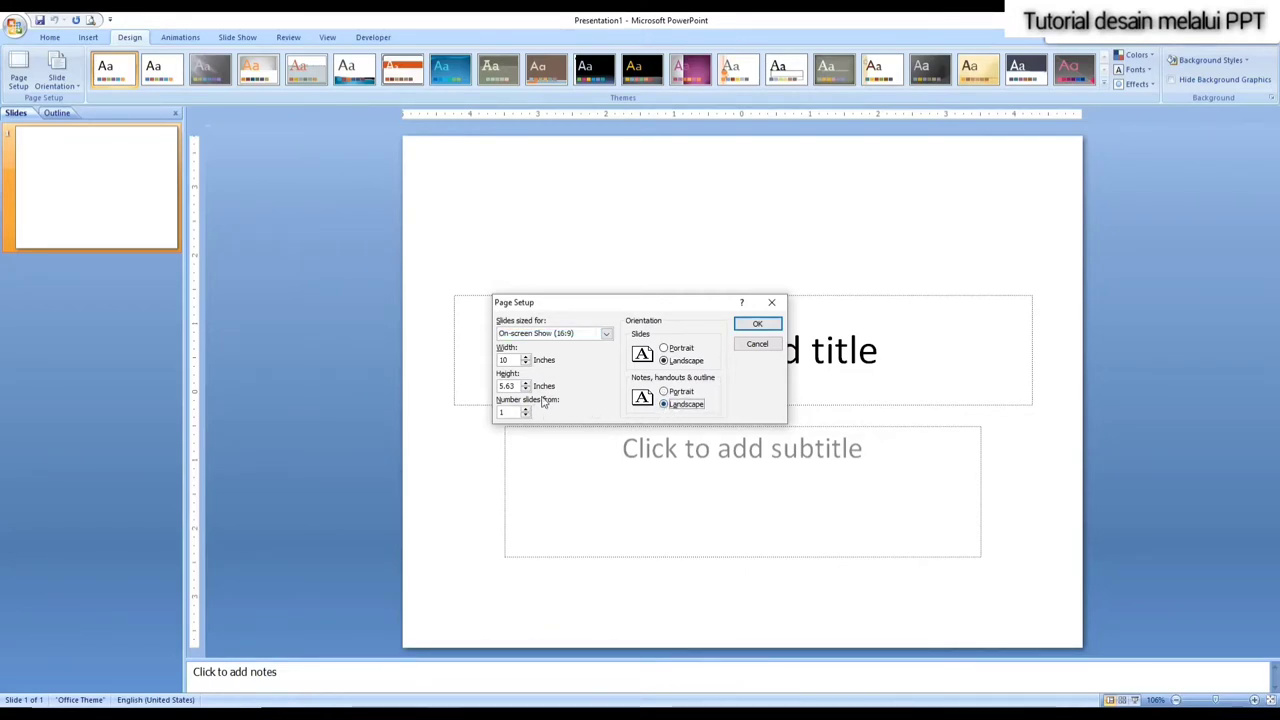
double_click(503, 360)
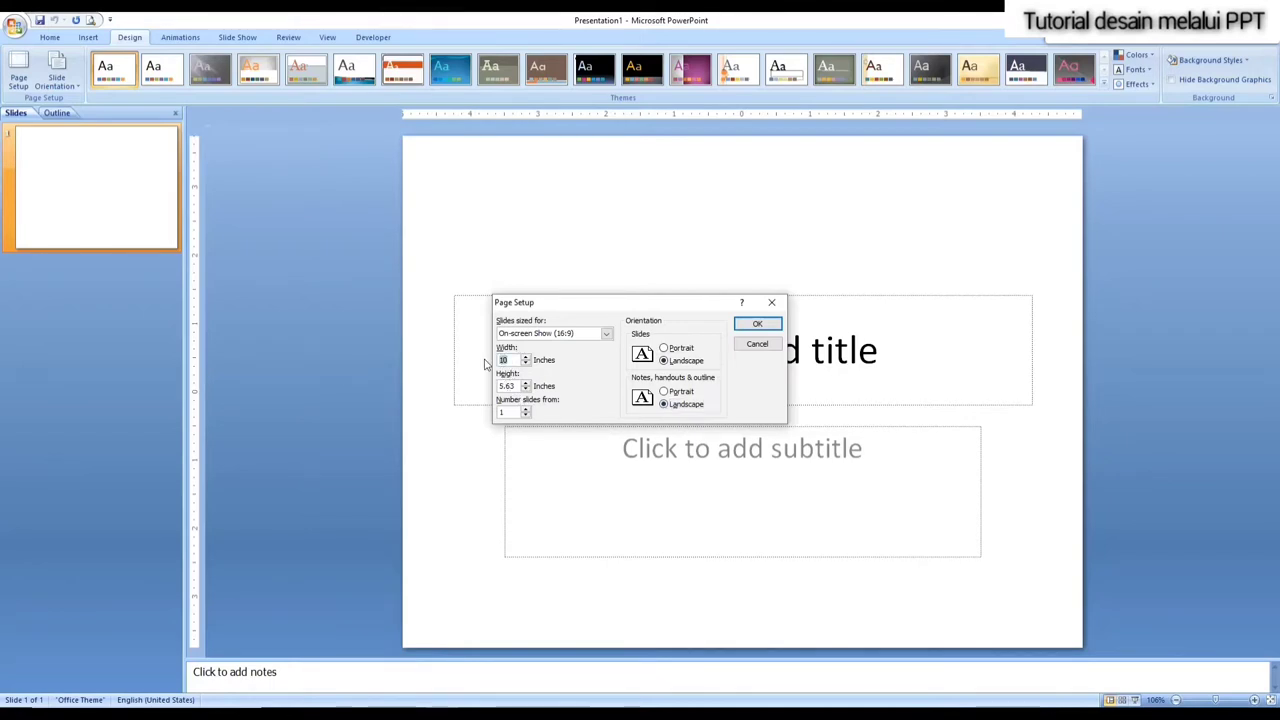
type("17.")
type("3")
left_click_drag(516, 386, 488, 388)
type("7.")
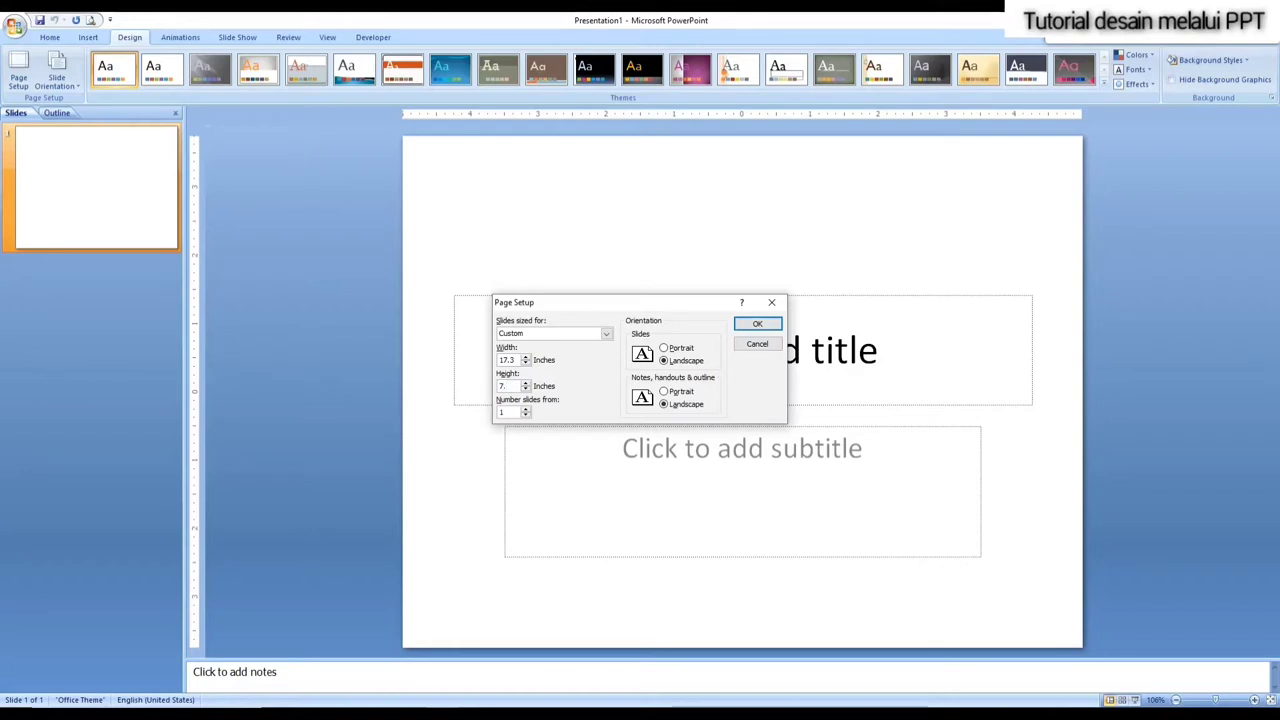
type("33")
left_click(757, 325)
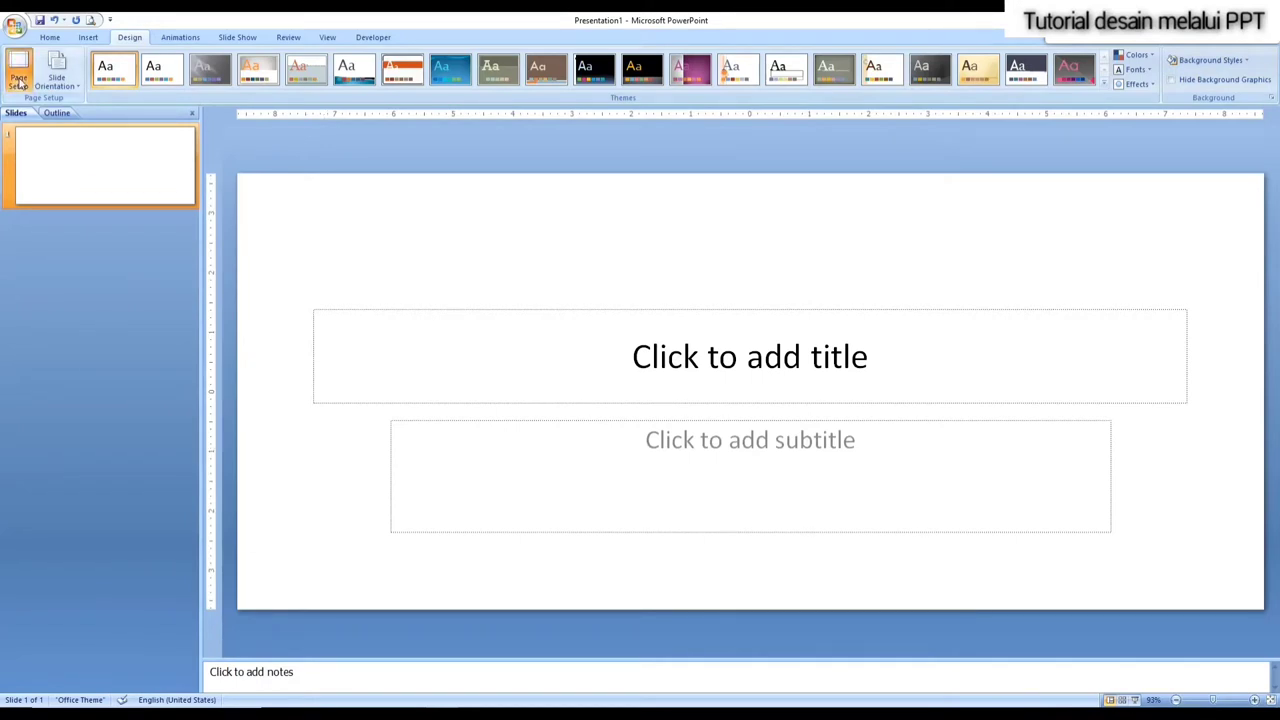
Step: Apply the On-screen Show (16:9) slide size in Page Setup
left_click(18, 80)
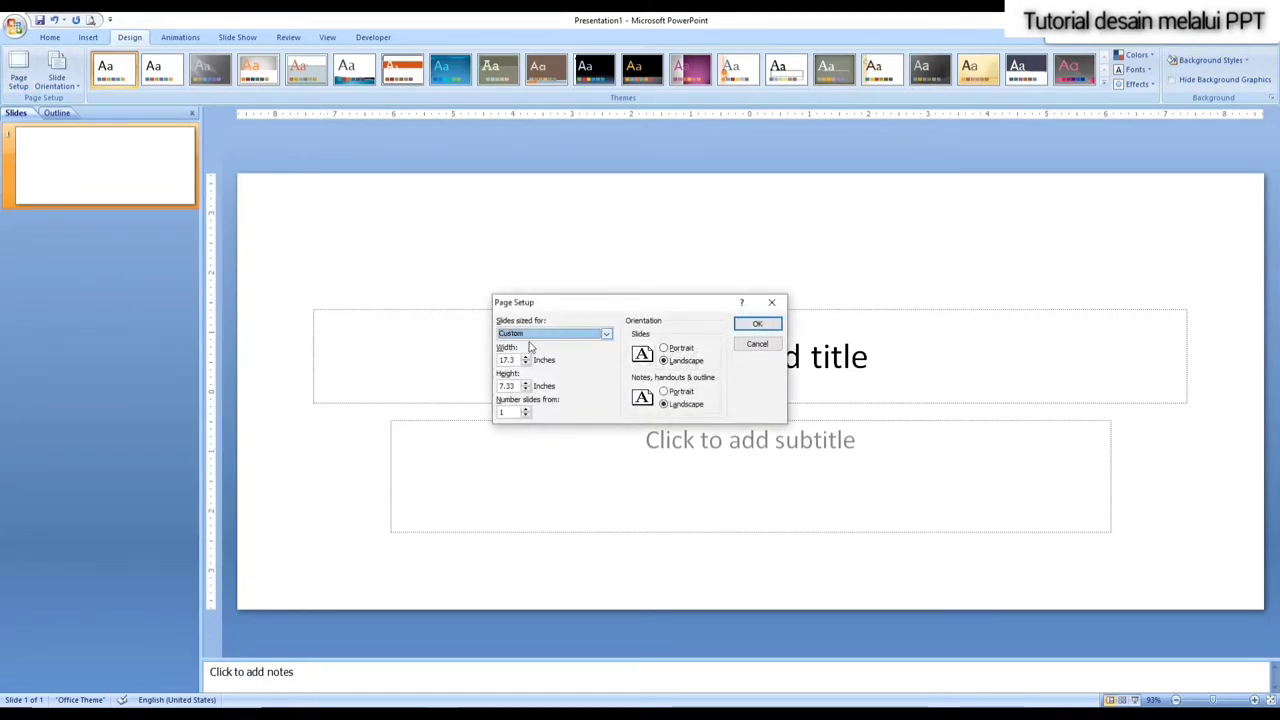
left_click(760, 323)
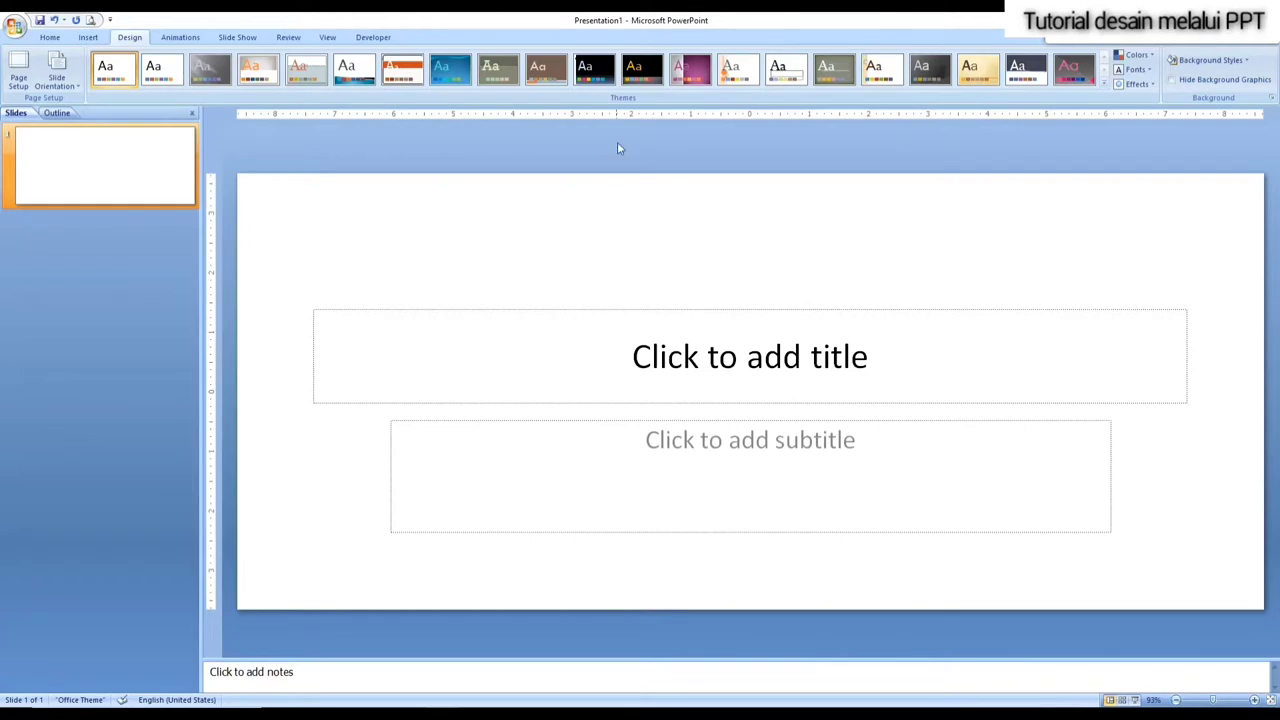
left_click(18, 72)
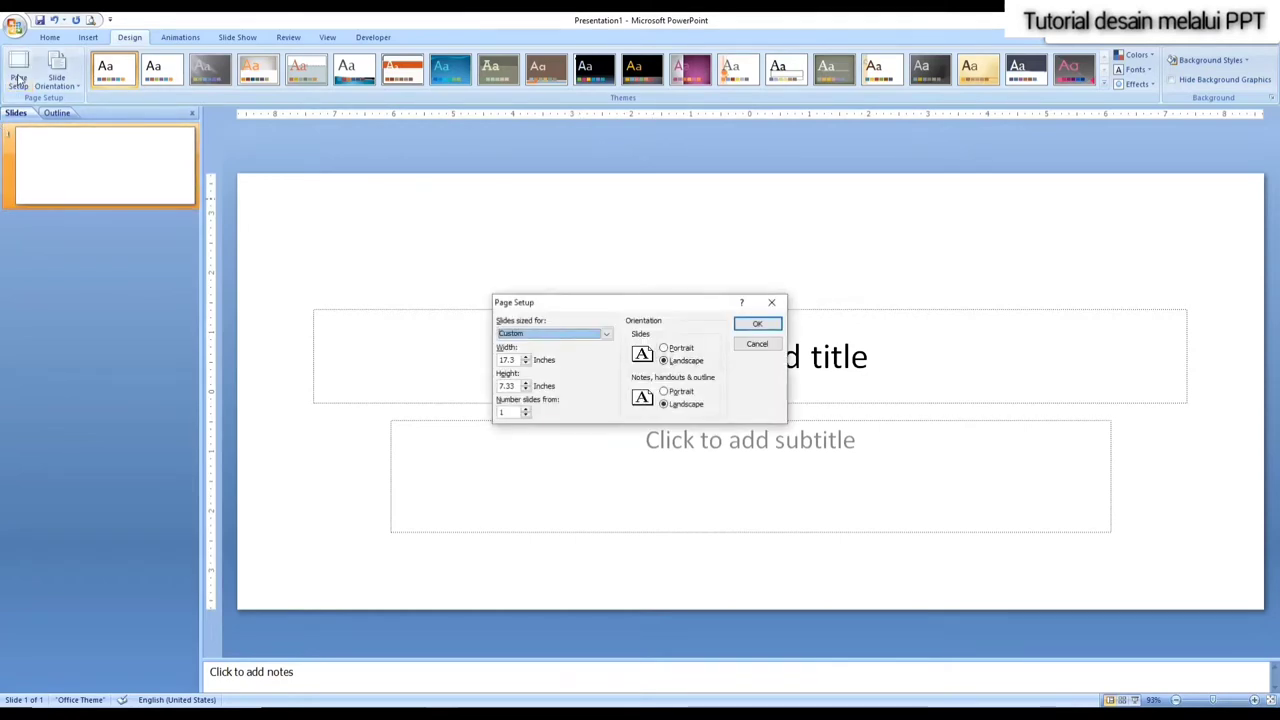
left_click(776, 303)
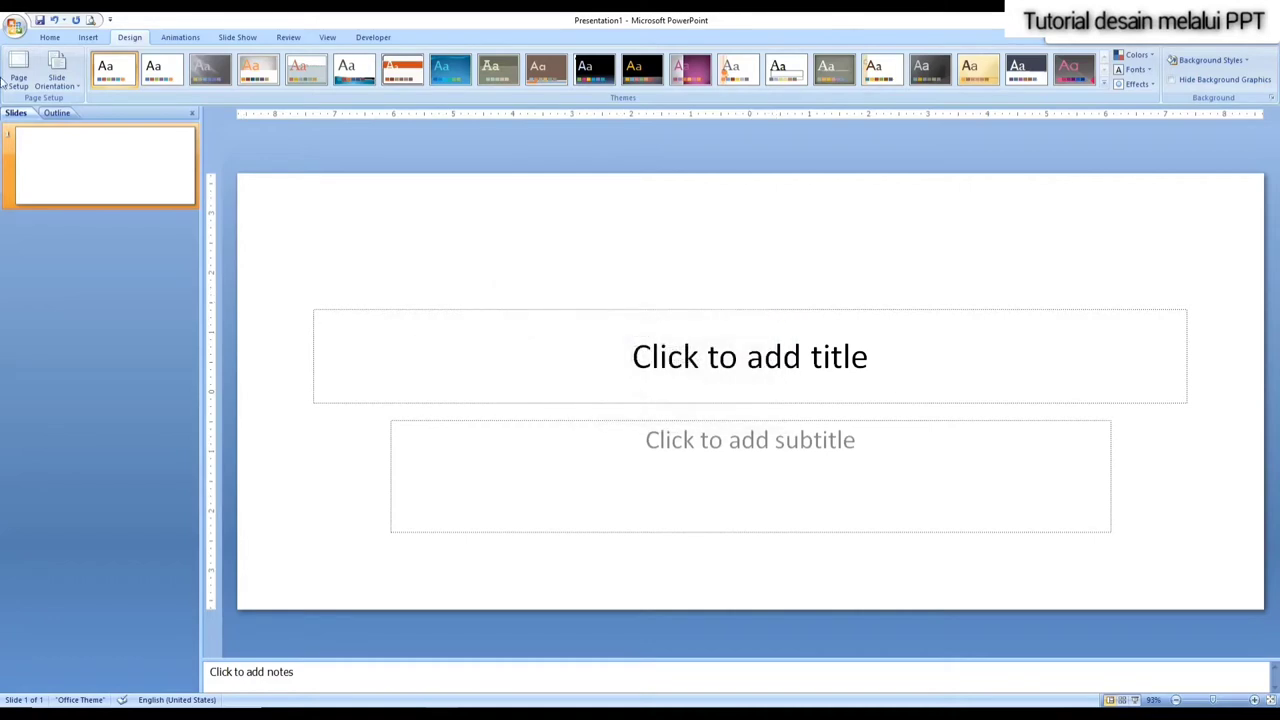
left_click(18, 72)
left_click(538, 343)
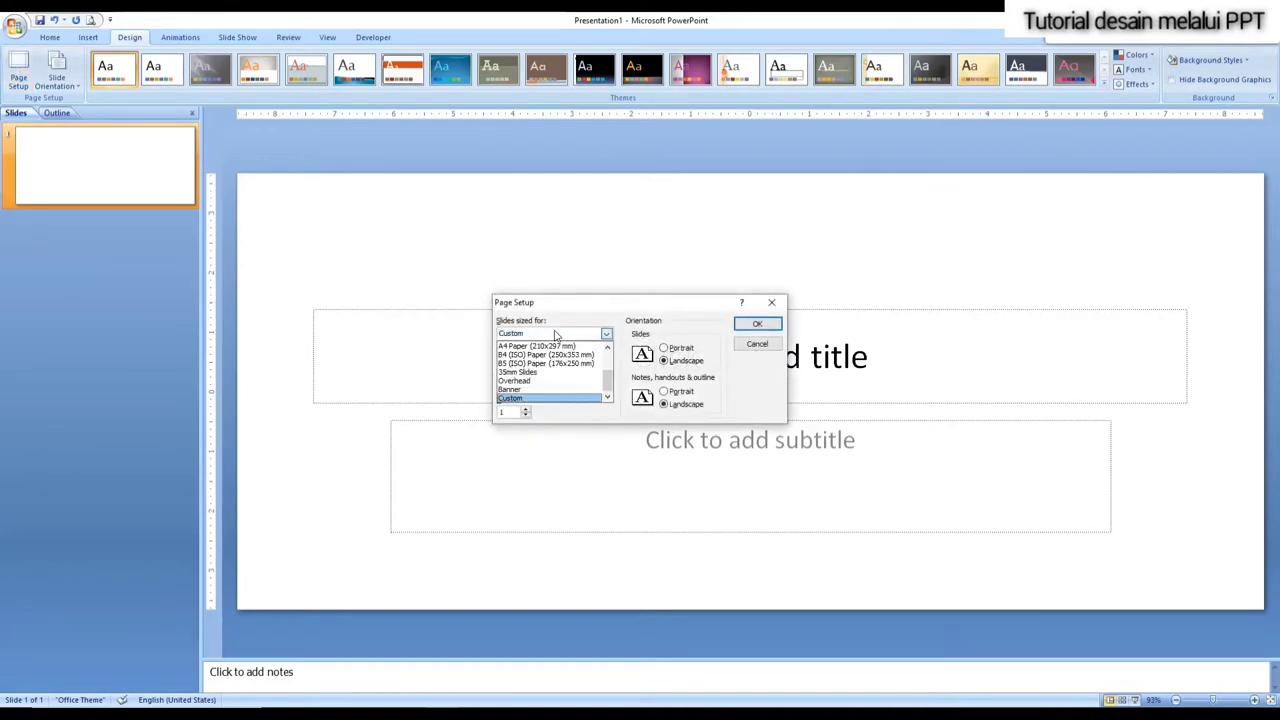
scroll(570, 363, "up", 3)
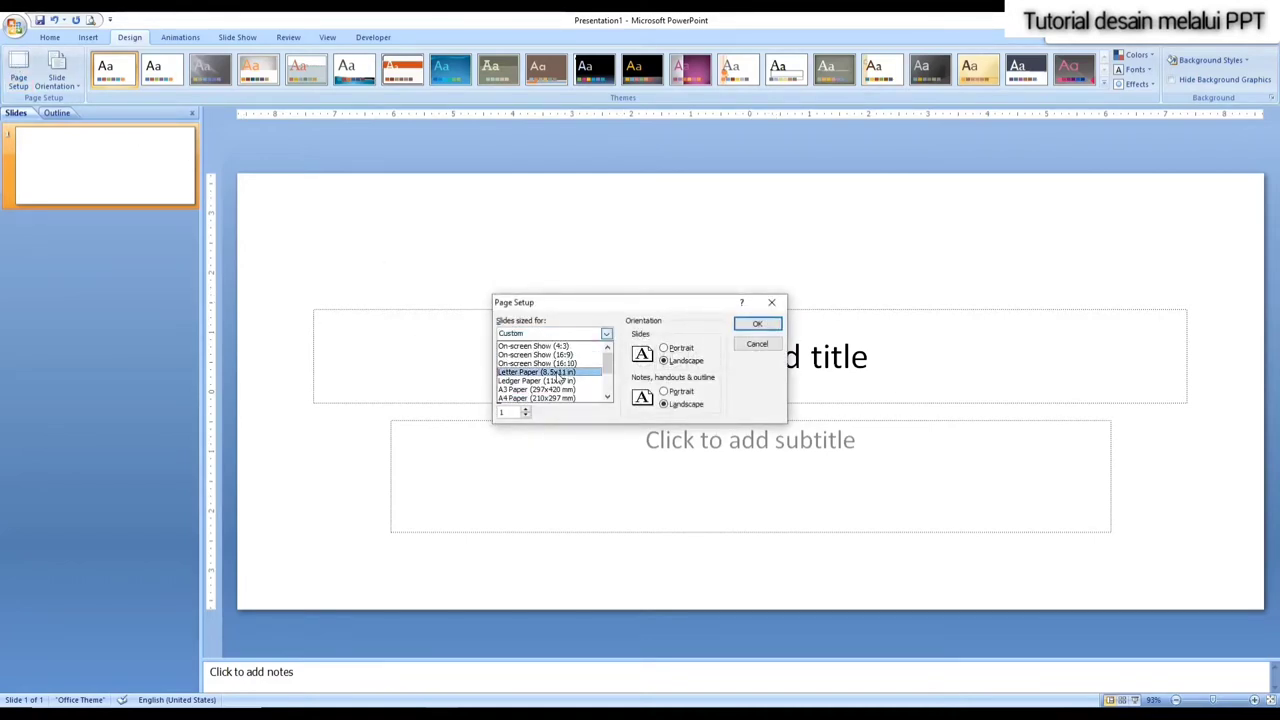
left_click(550, 355)
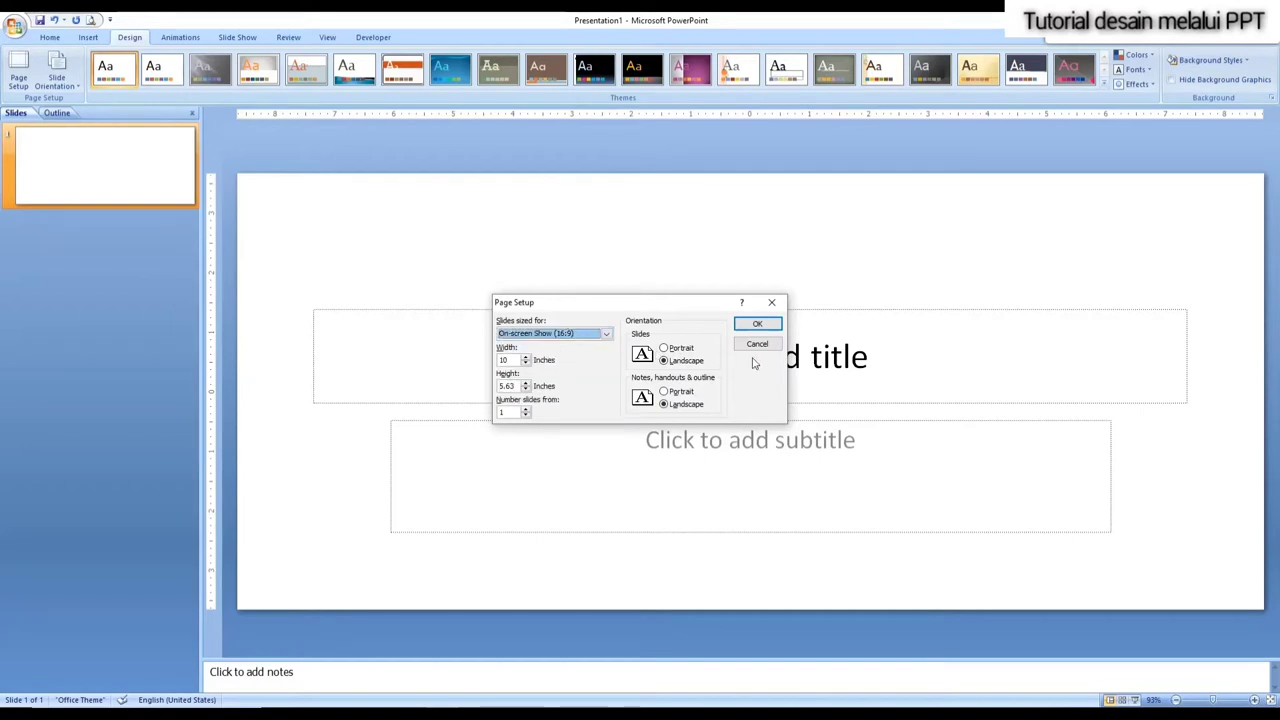
left_click(757, 323)
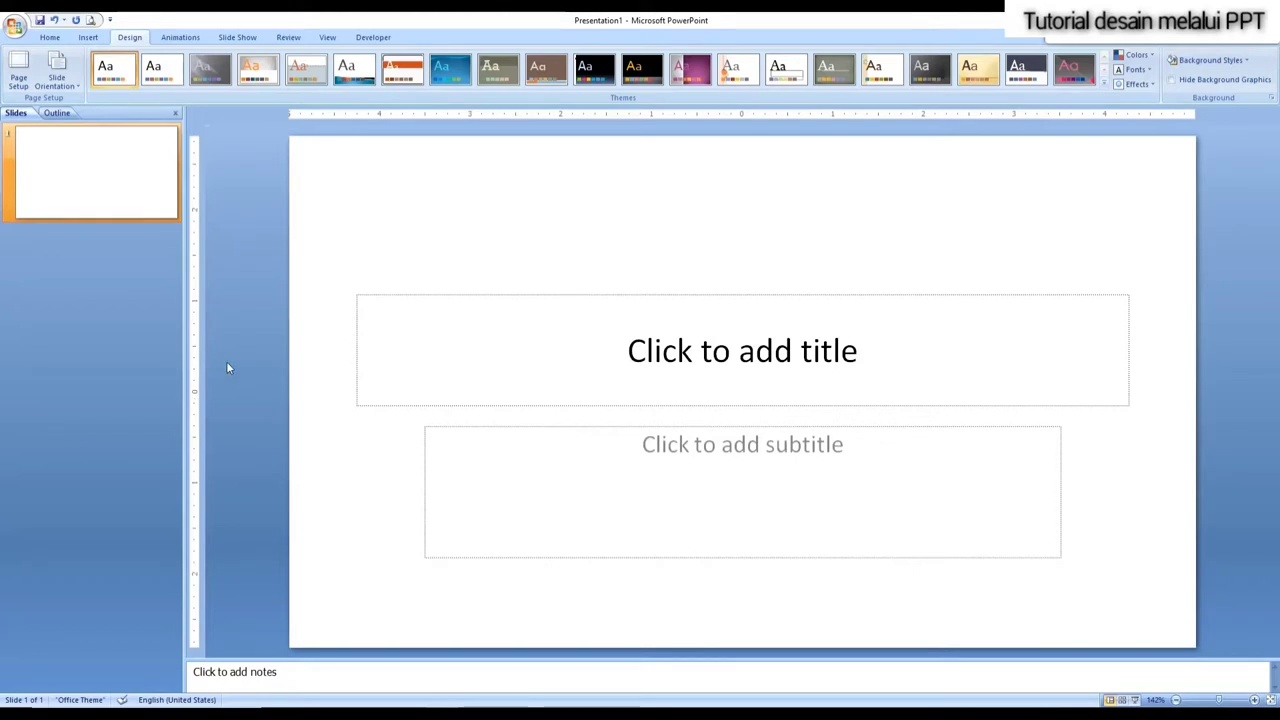
Step: Choose On-screen Show (4:3), 10 × 7.5 inches, in Page Setup
left_click(18, 72)
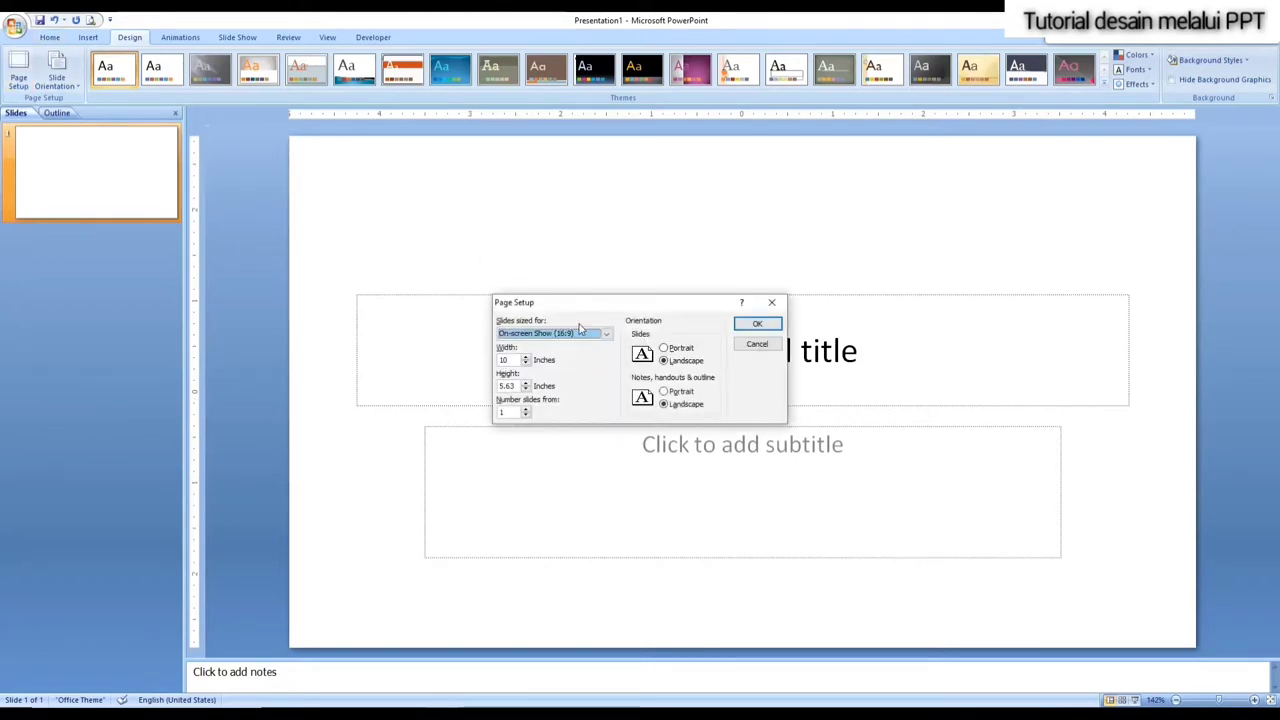
left_click(606, 338)
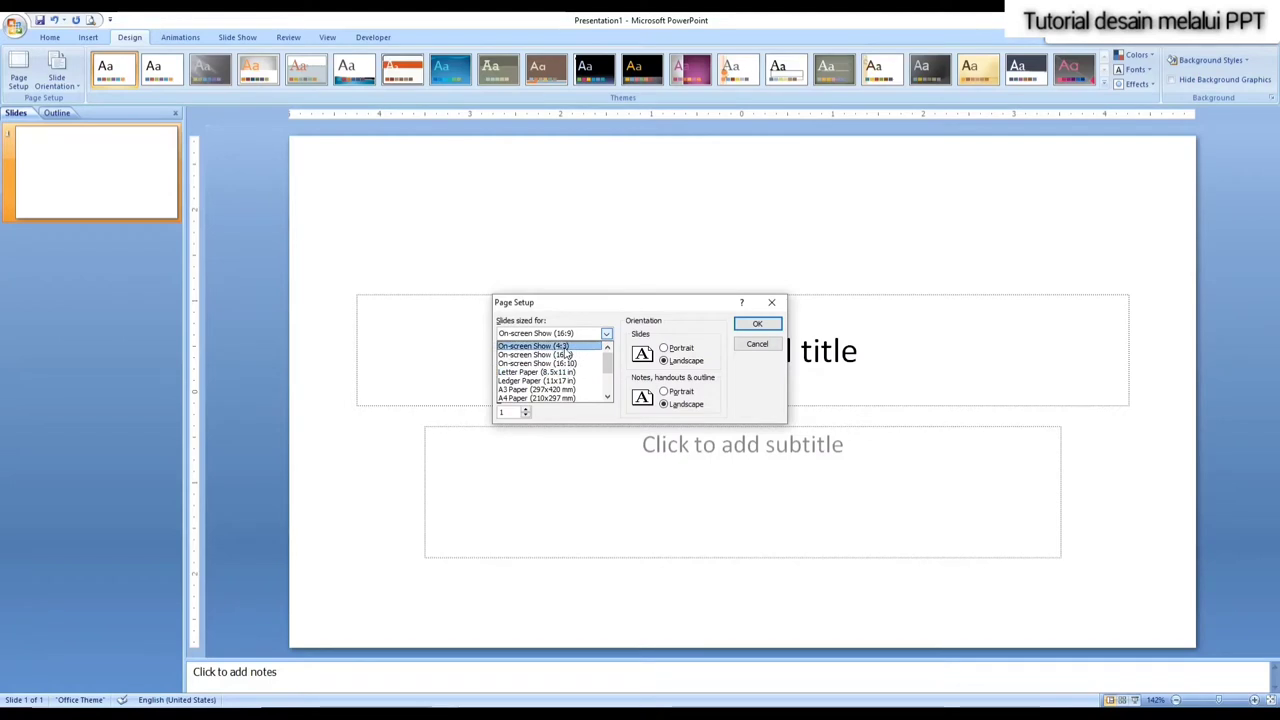
left_click(566, 349)
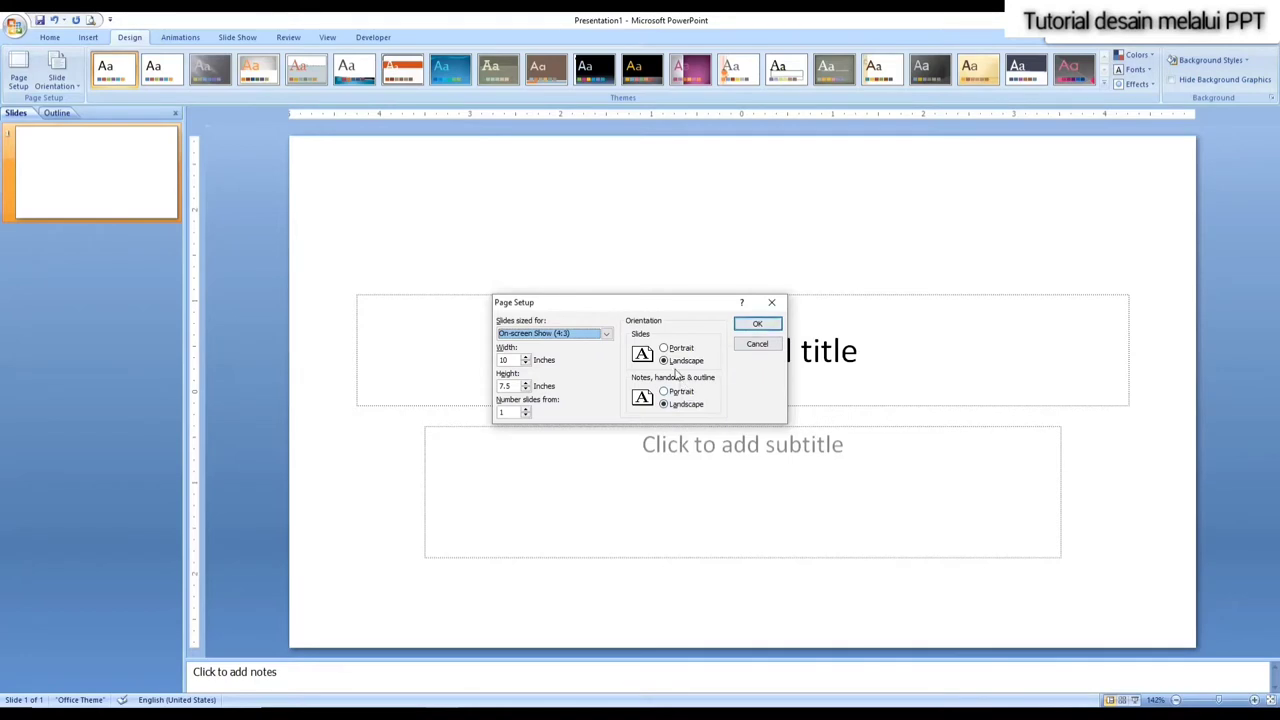
Step: Apply the 4:3 size and delete the title and subtitle placeholders
left_click(775, 324)
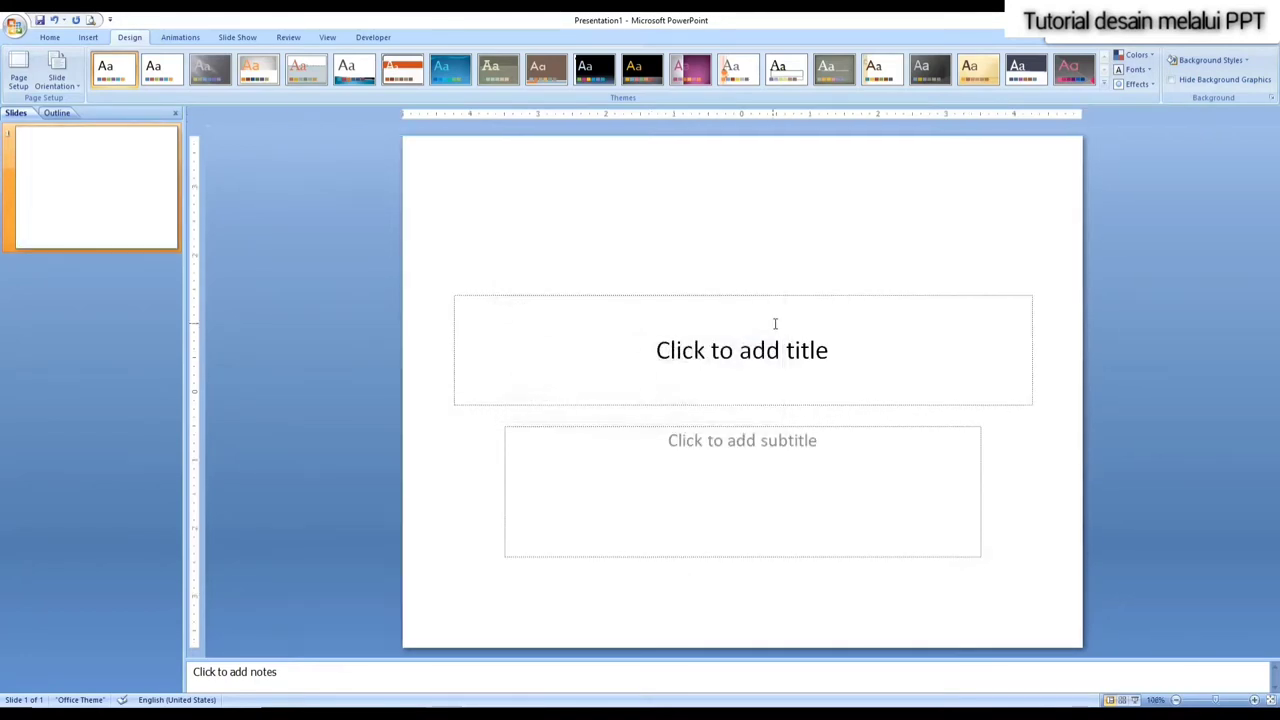
left_click(725, 296)
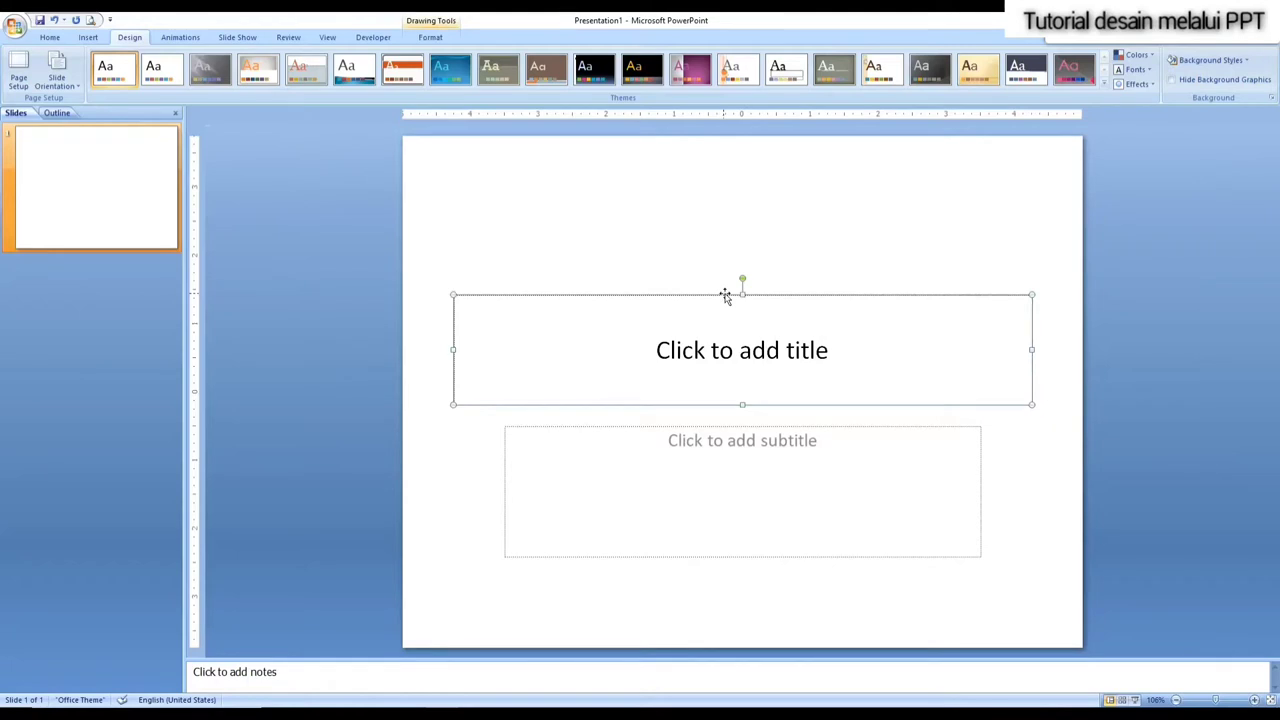
key("Delete")
left_click(955, 427)
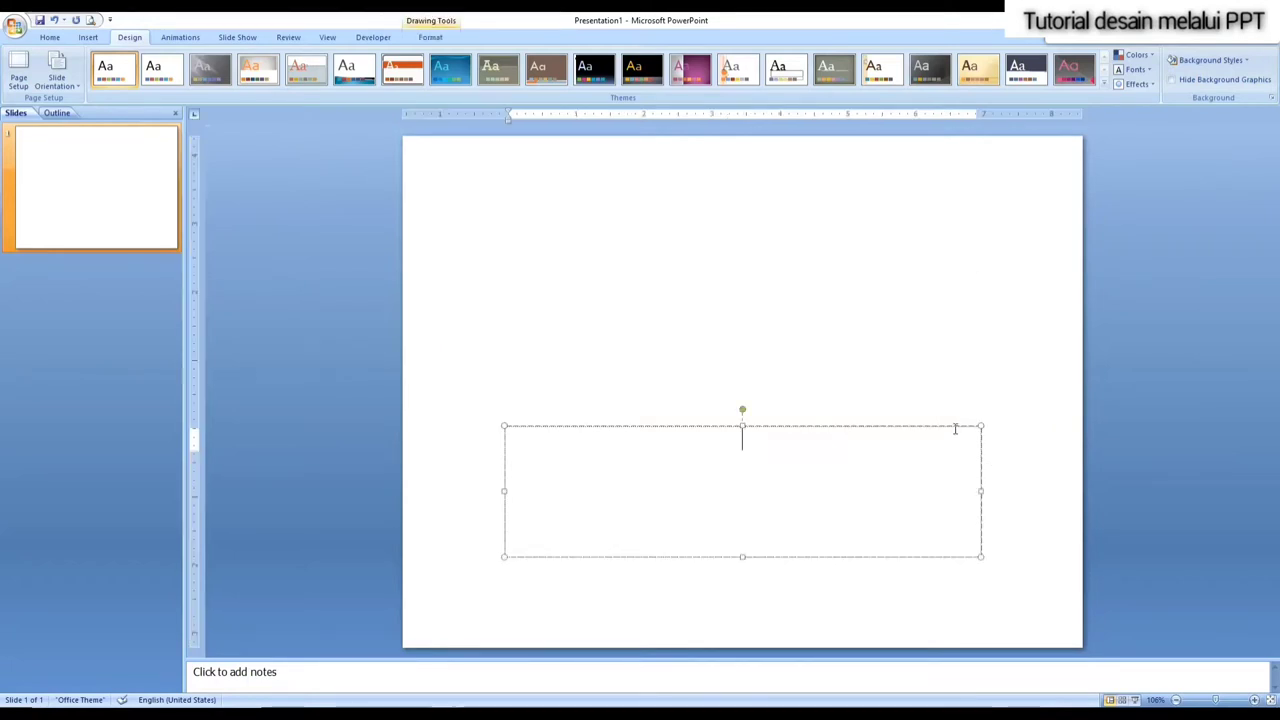
key("Delete")
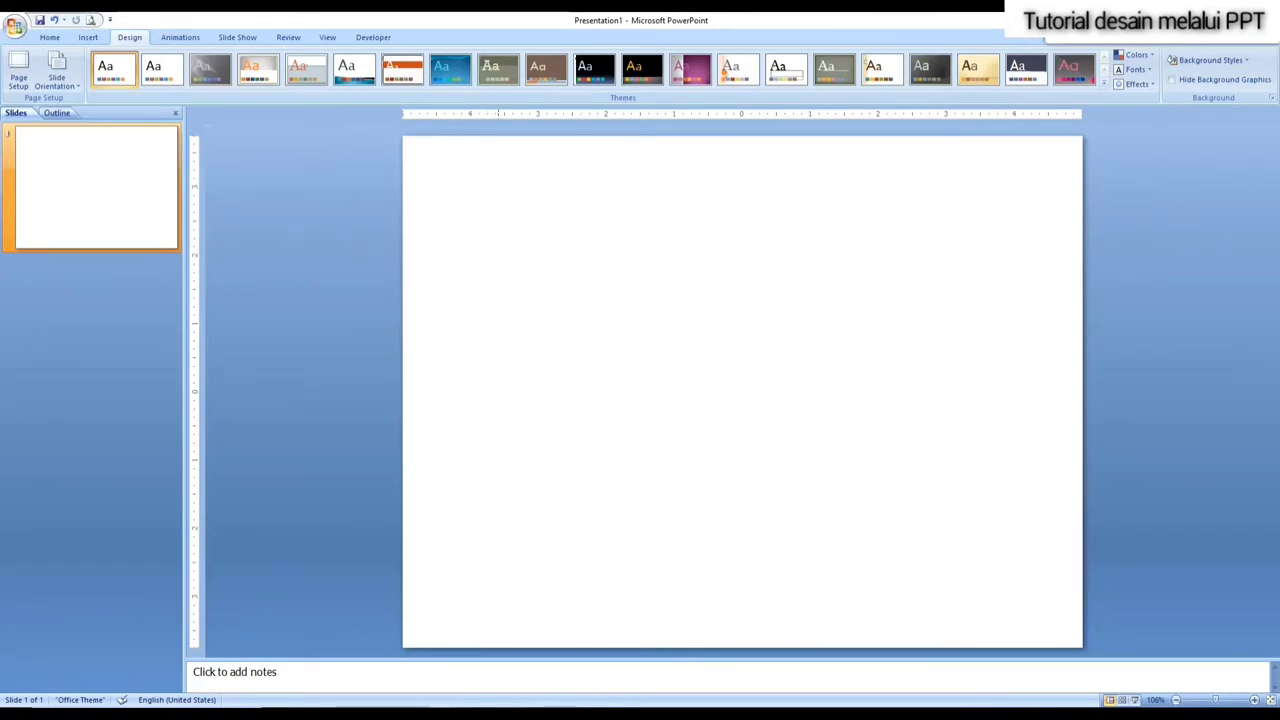
Step: Search Google in Chrome for 'SISWA sd smp'
left_click(507, 655)
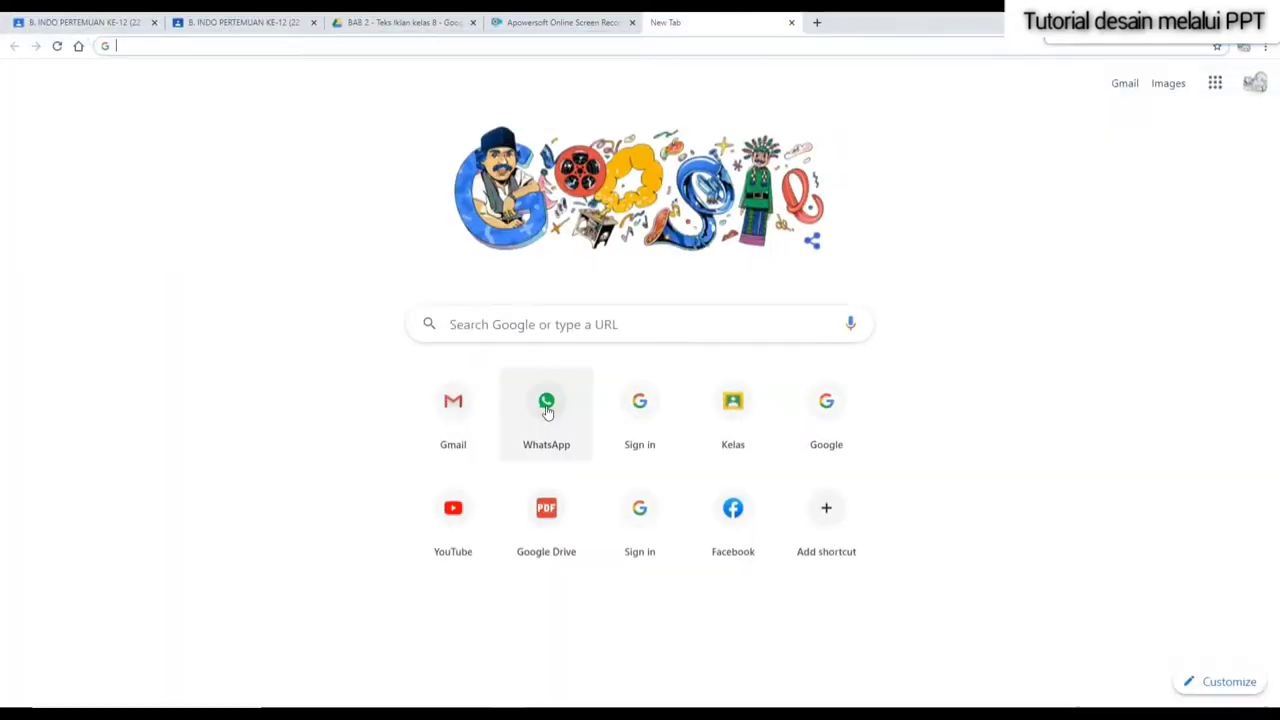
left_click(541, 330)
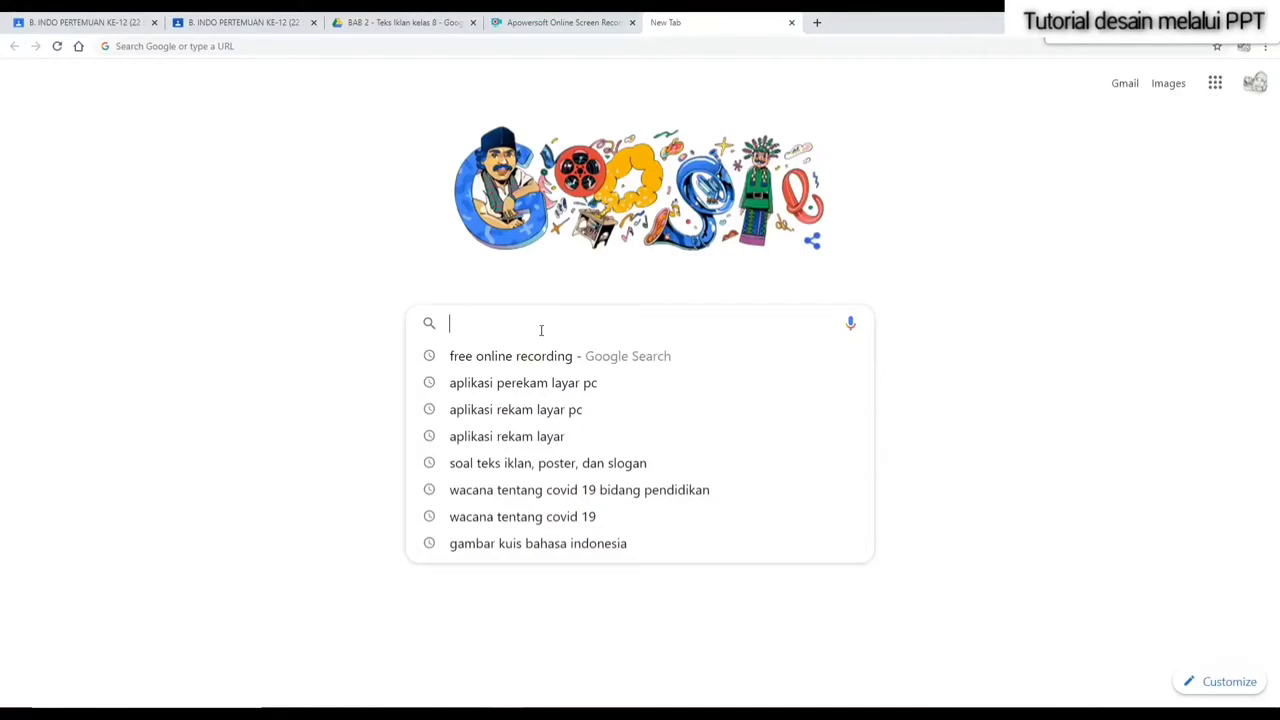
type("SISWA ")
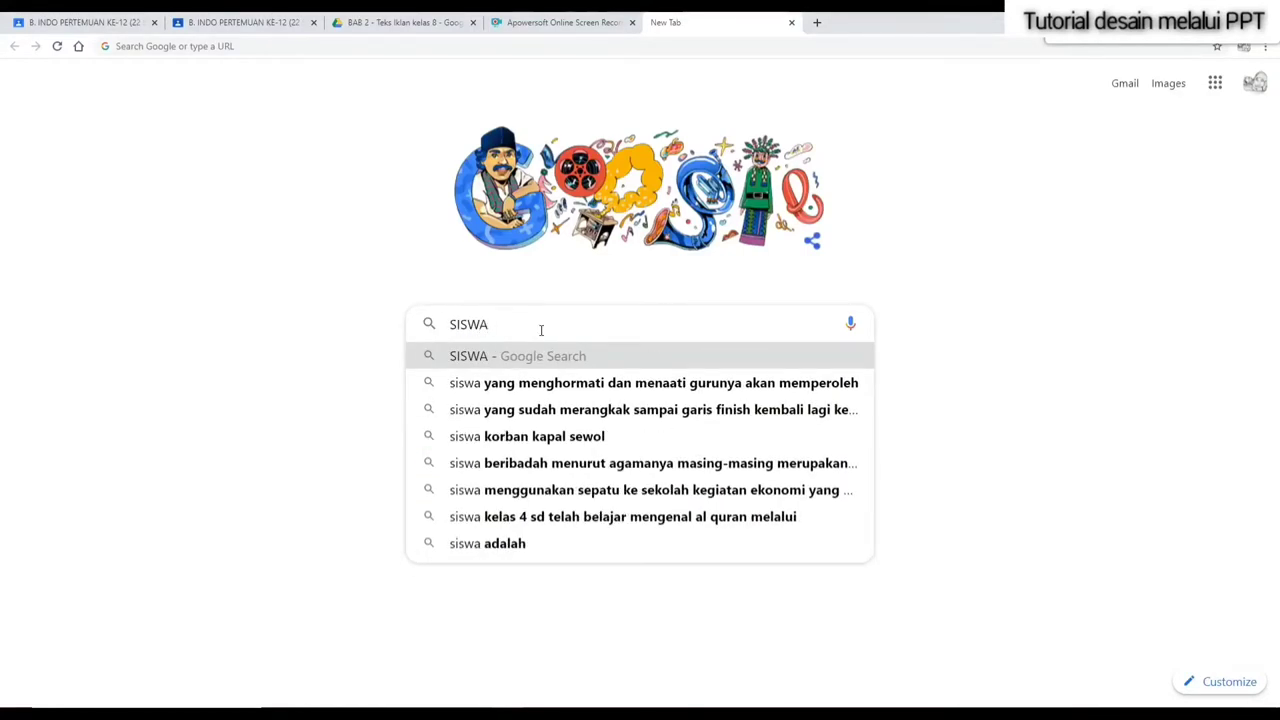
type("sd")
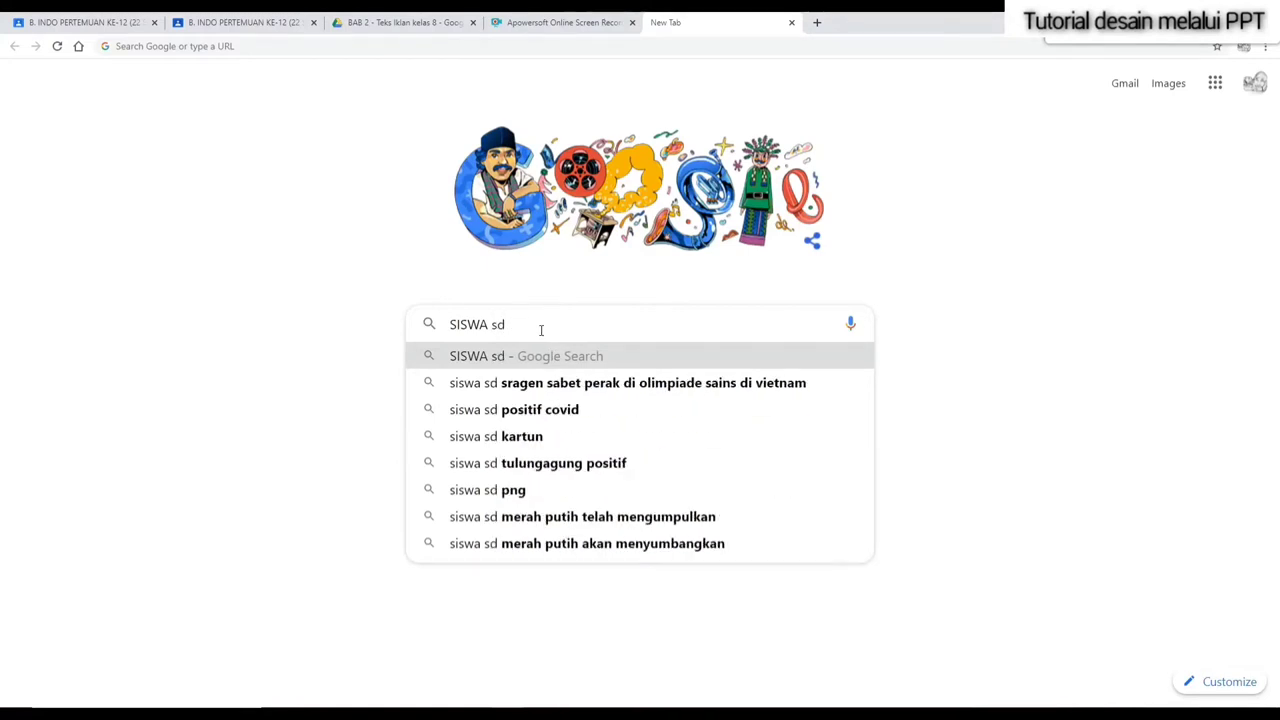
type(" smp")
key("Return")
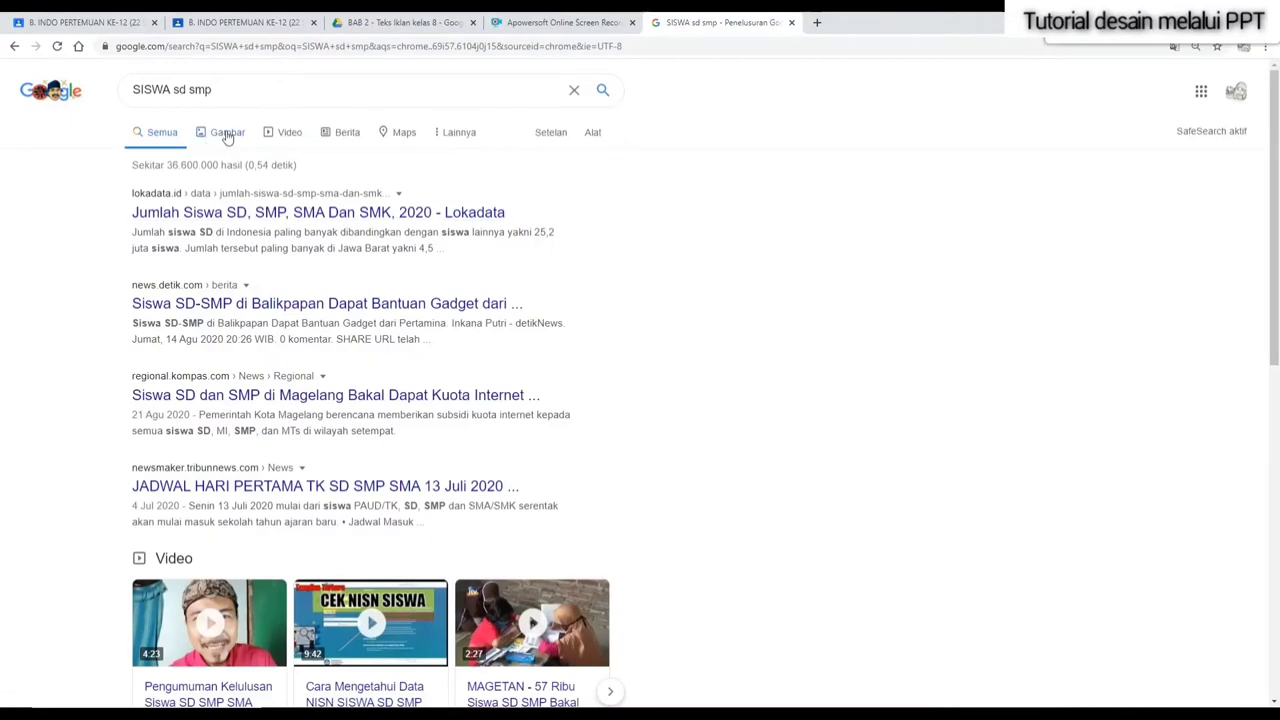
Step: Switch to image results, preview a student cartoon, and refine the query to 'SISWA sd smp PNG'
left_click(225, 132)
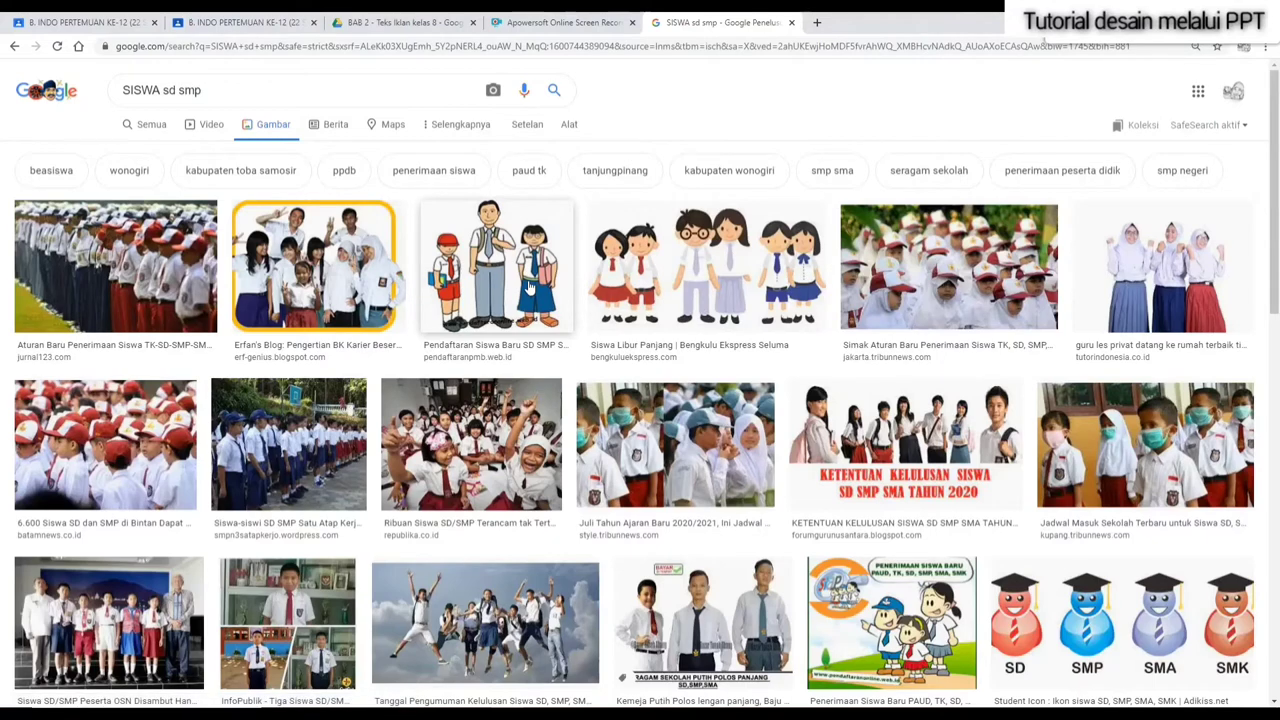
left_click(530, 287)
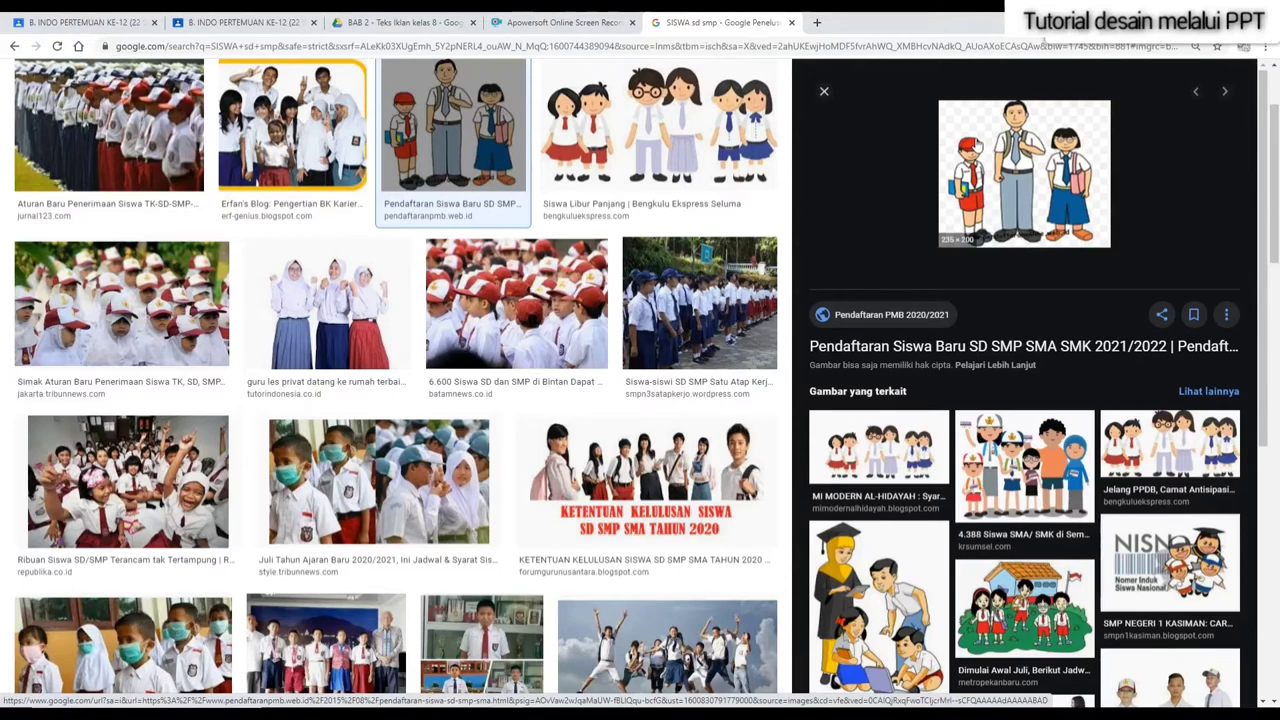
scroll(508, 171, "up", 2)
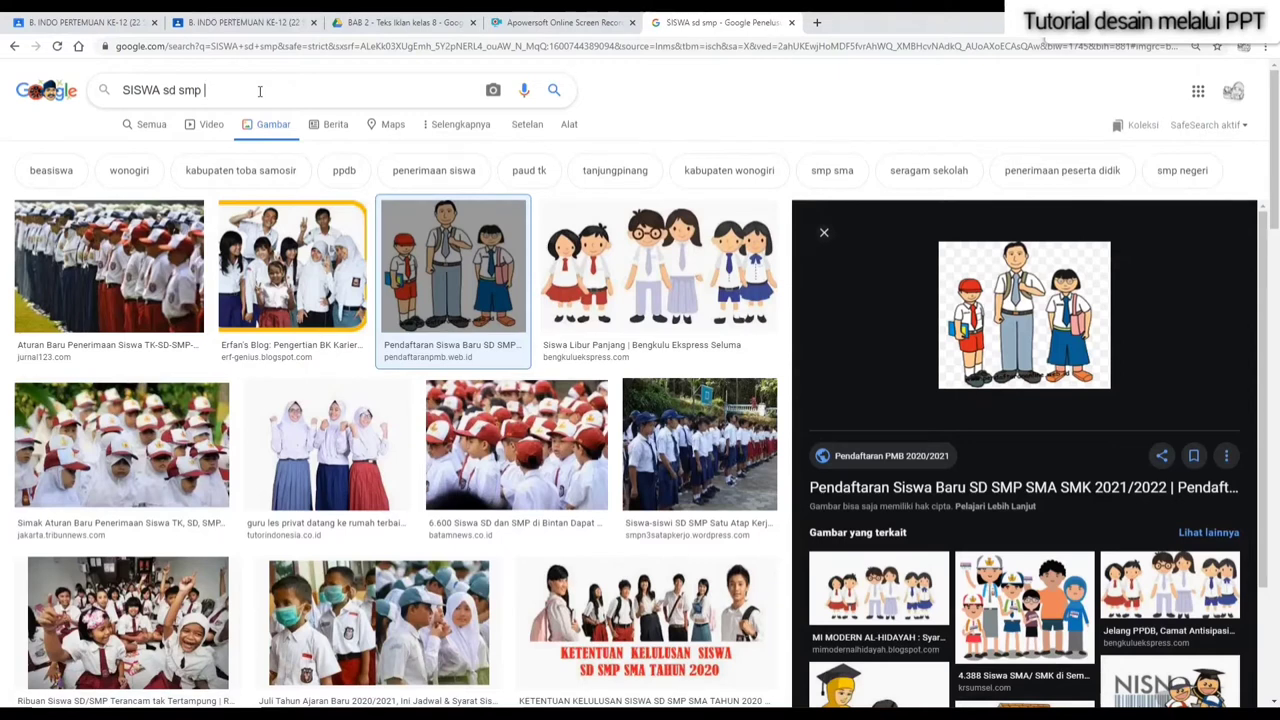
type("PNG")
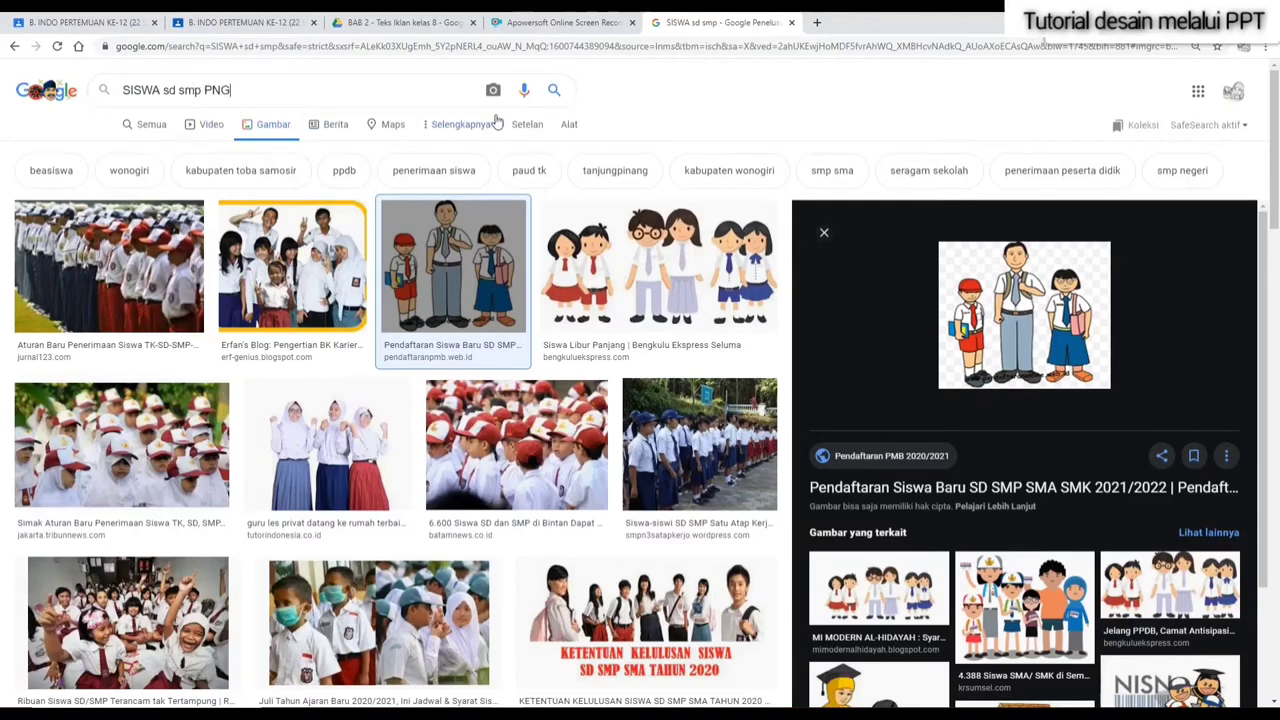
key("Return")
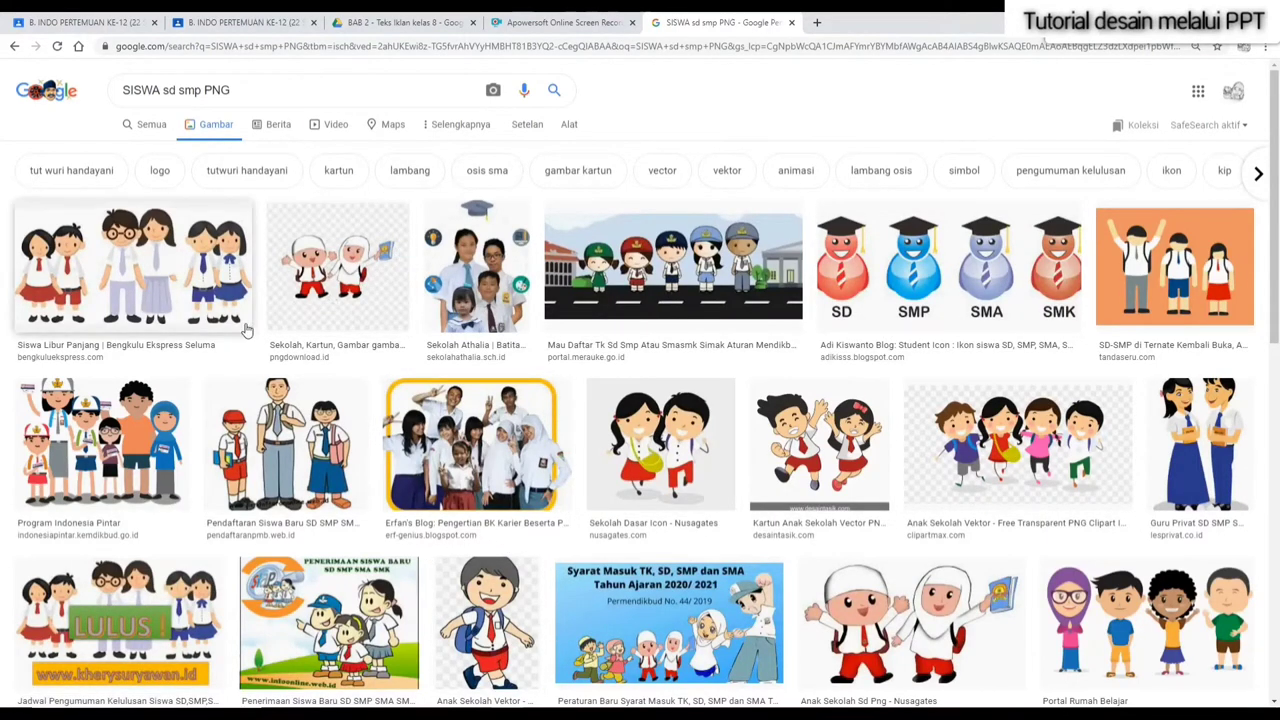
Step: Preview the three-student clipart and open its source page in a new tab
left_click(297, 472)
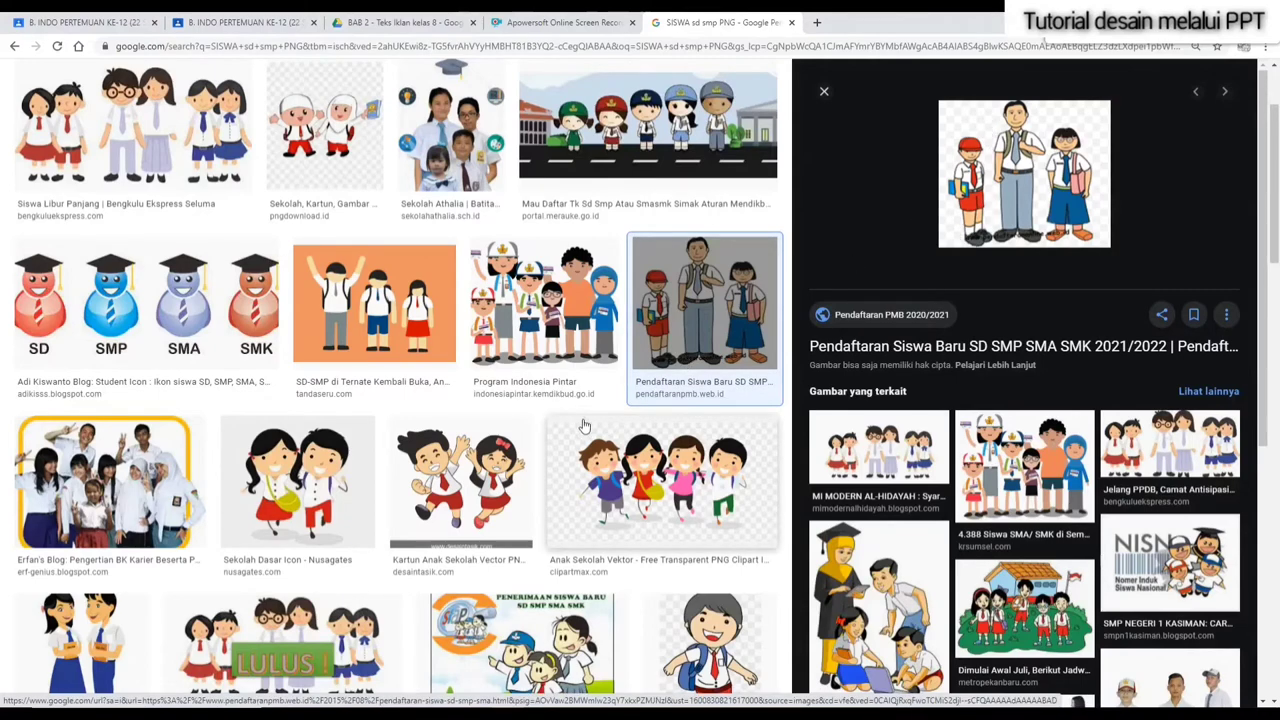
scroll(597, 462, "down", 1)
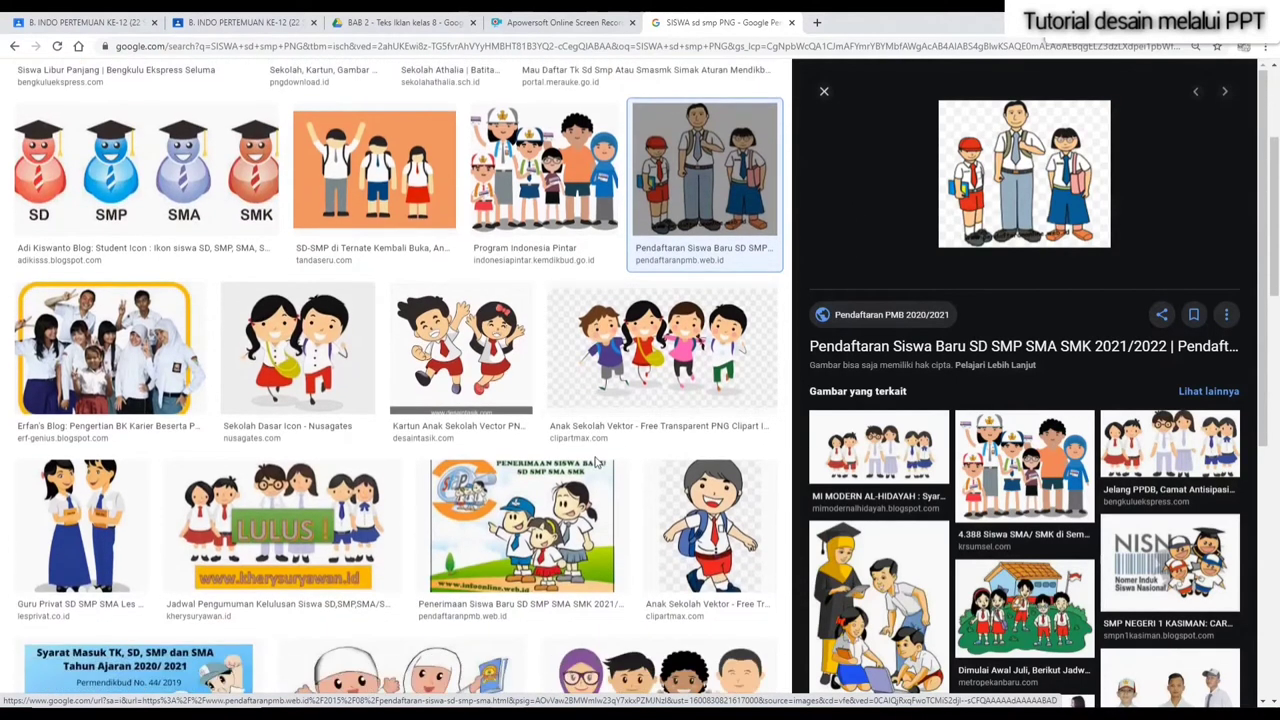
scroll(597, 462, "down", 2)
scroll(595, 465, "down", 1)
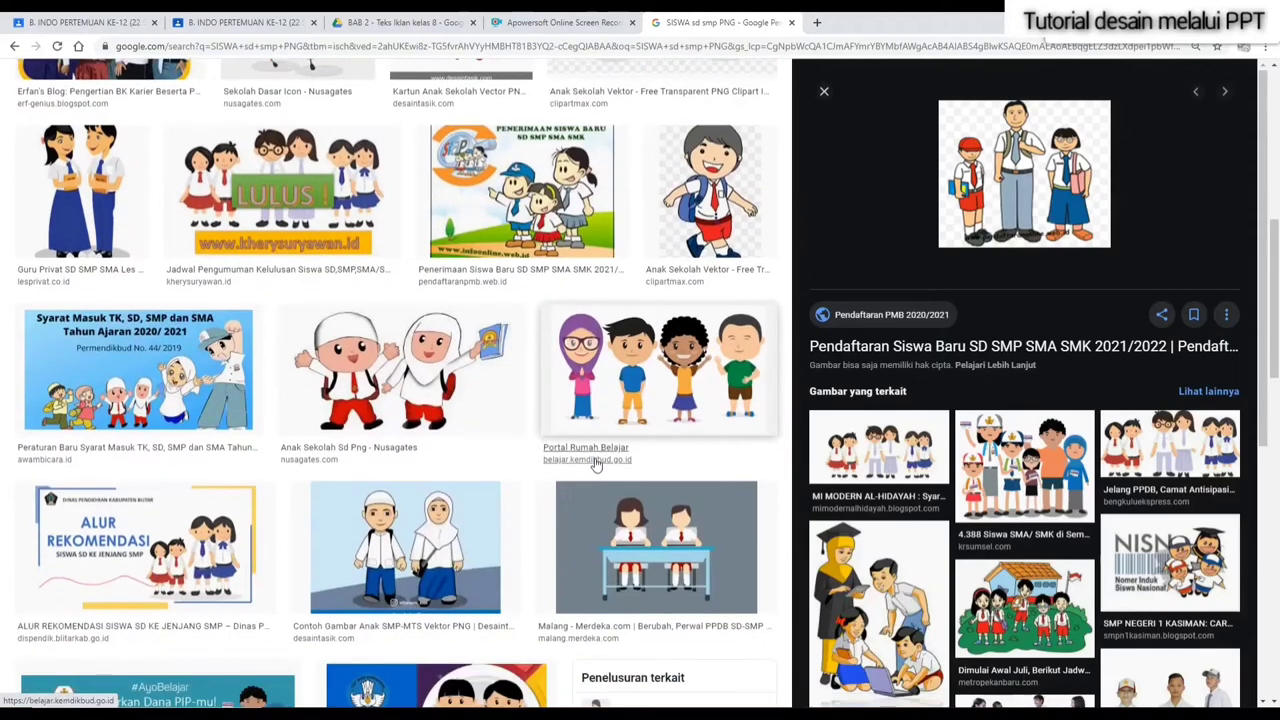
scroll(595, 465, "down", 2)
scroll(595, 470, "down", 1)
scroll(595, 470, "down", 1)
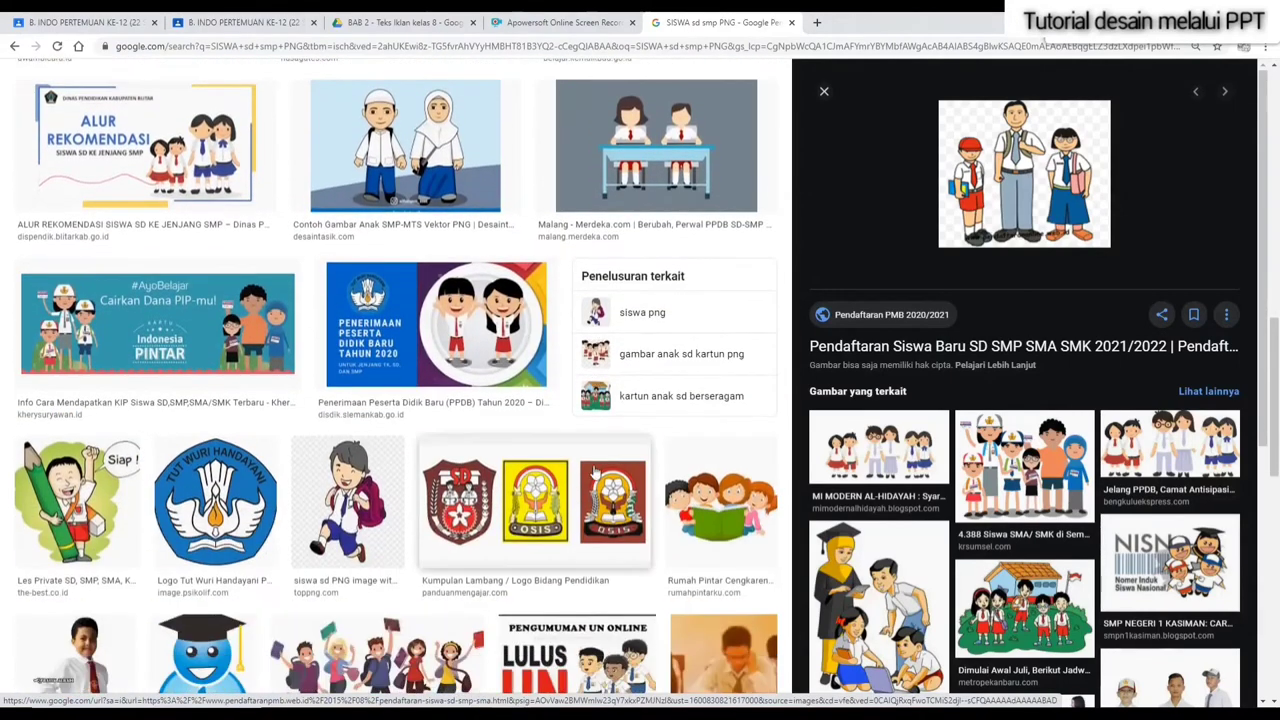
scroll(605, 466, "down", 1)
scroll(615, 463, "down", 1)
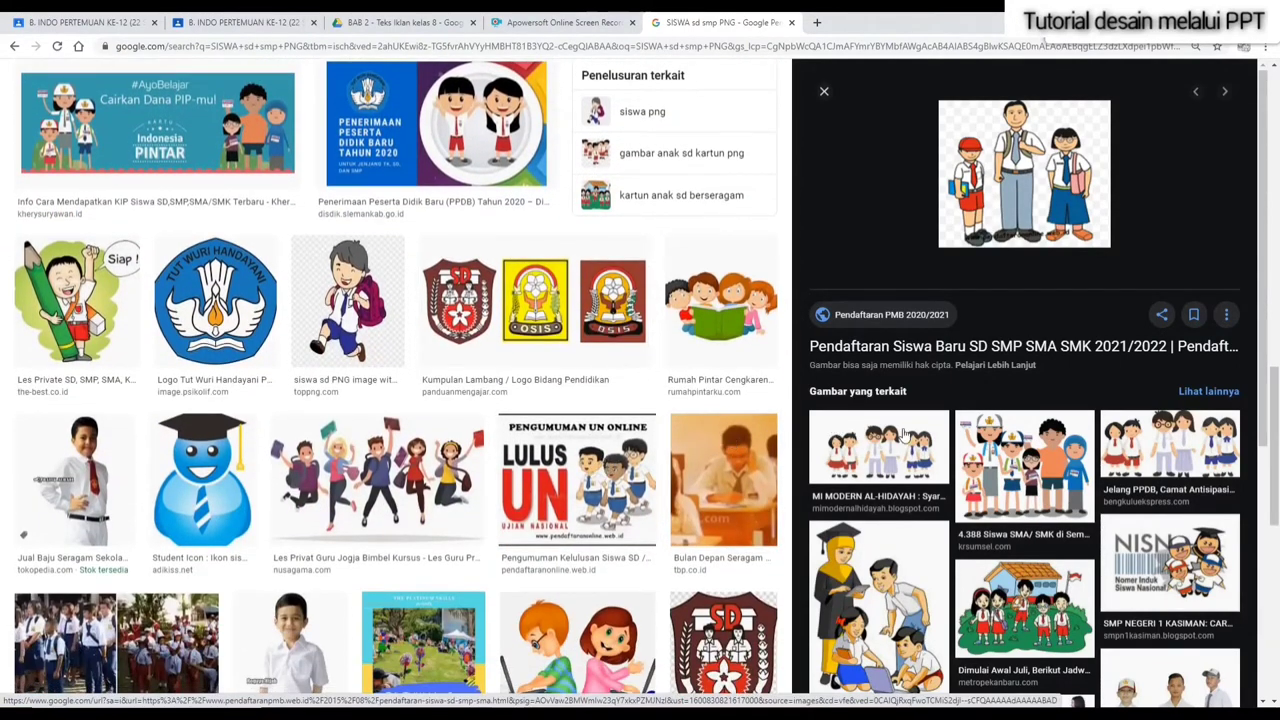
scroll(560, 464, "down", 3)
scroll(506, 466, "down", 2)
scroll(506, 466, "down", 1)
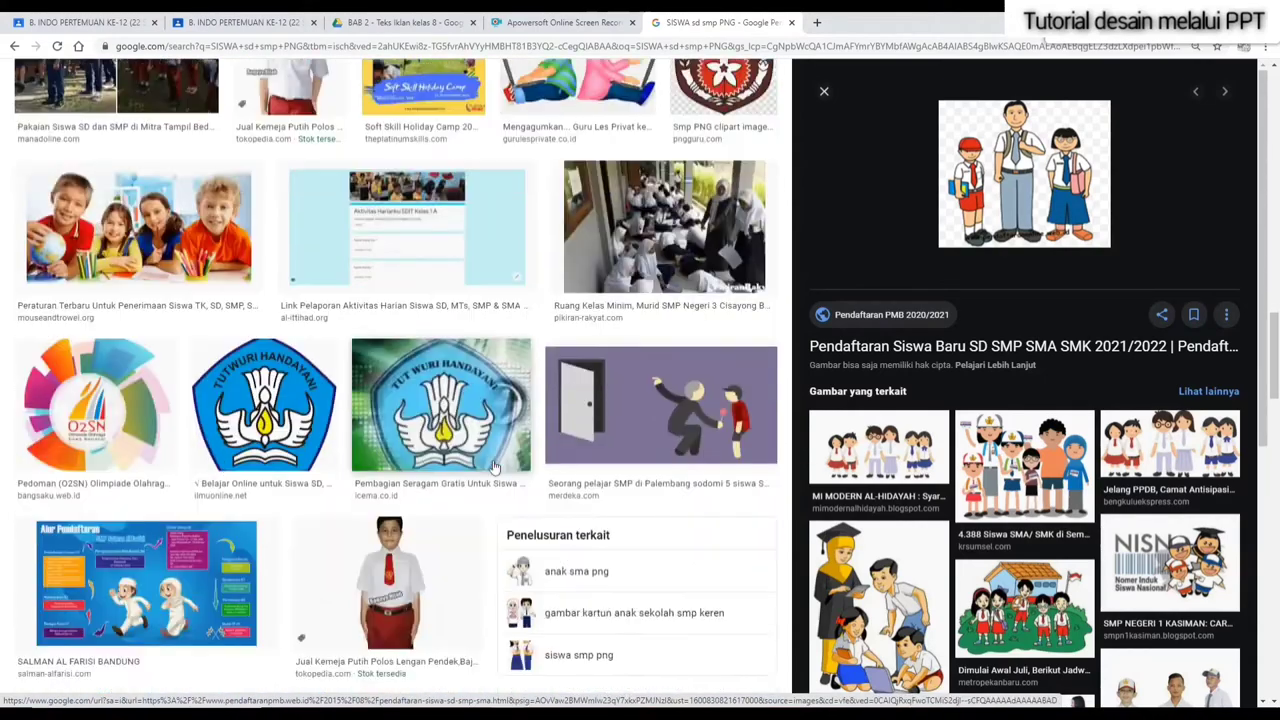
scroll(506, 466, "up", 2)
scroll(506, 466, "up", 4)
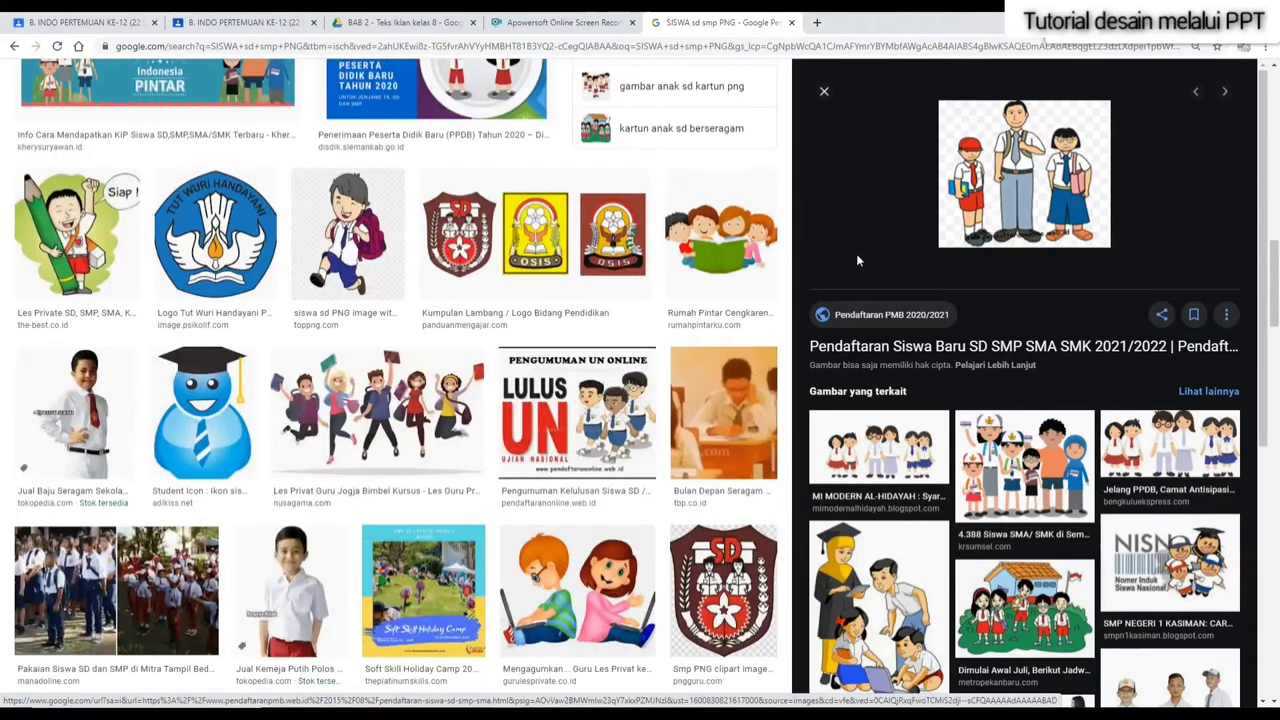
right_click(1040, 138)
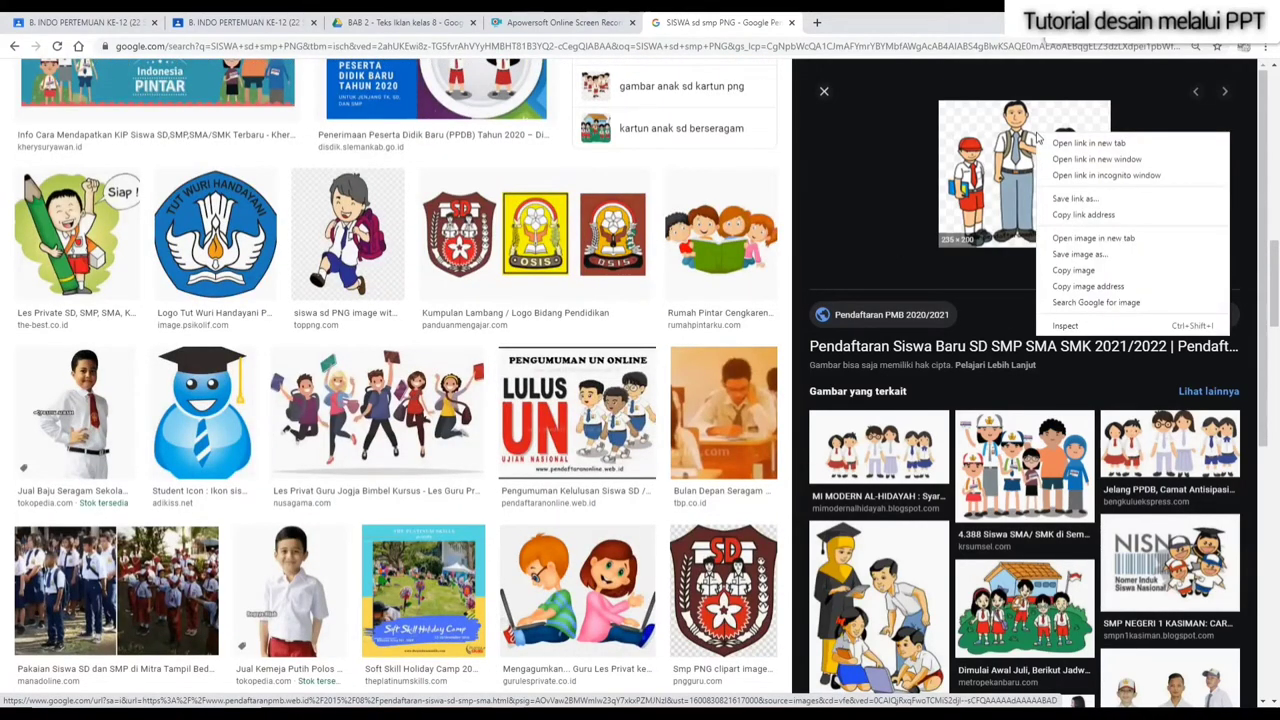
left_click(1057, 143)
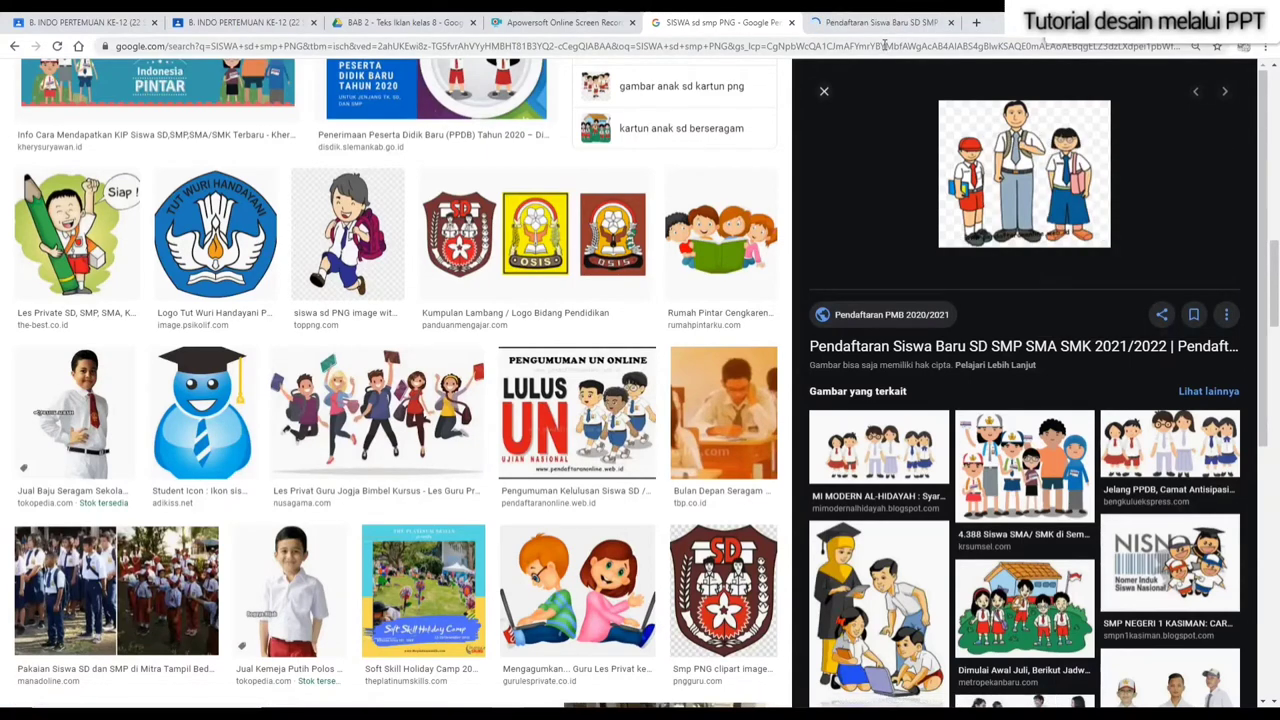
Step: Open the illustration alone and save it as PNG 'PSB SD SMP SMA SMK'
left_click(858, 20)
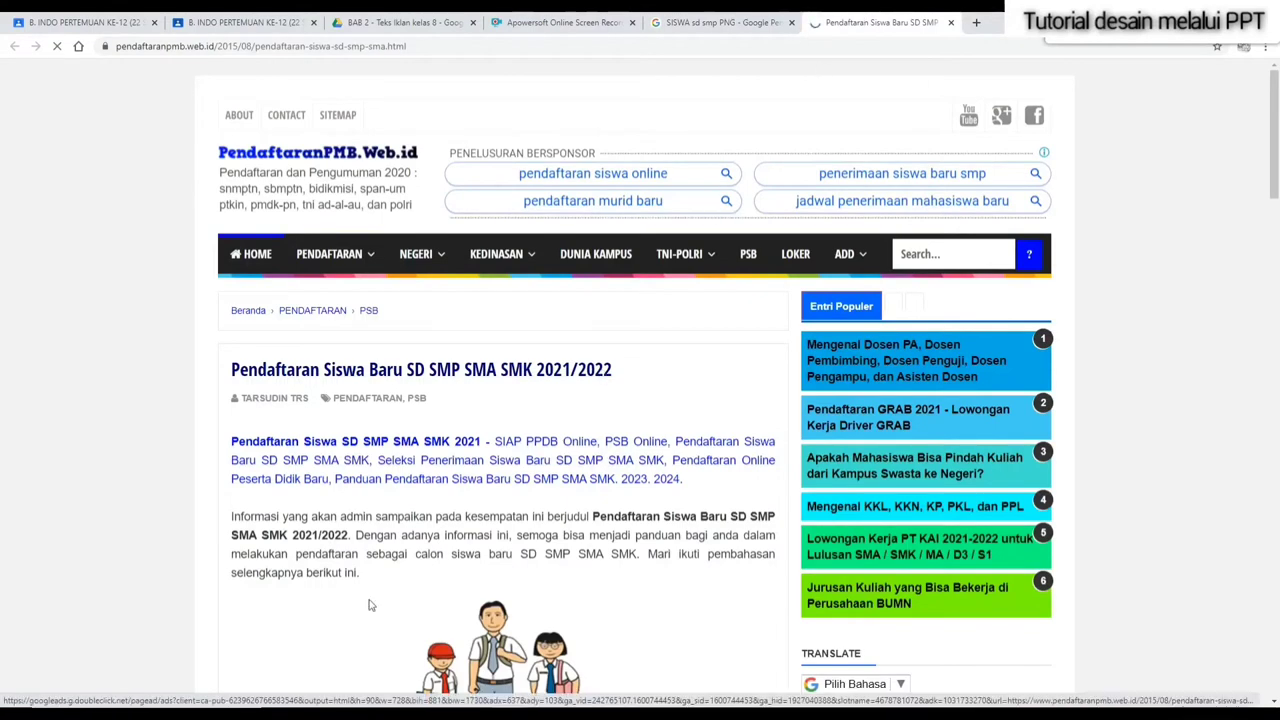
scroll(369, 605, "down", 3)
right_click(510, 412)
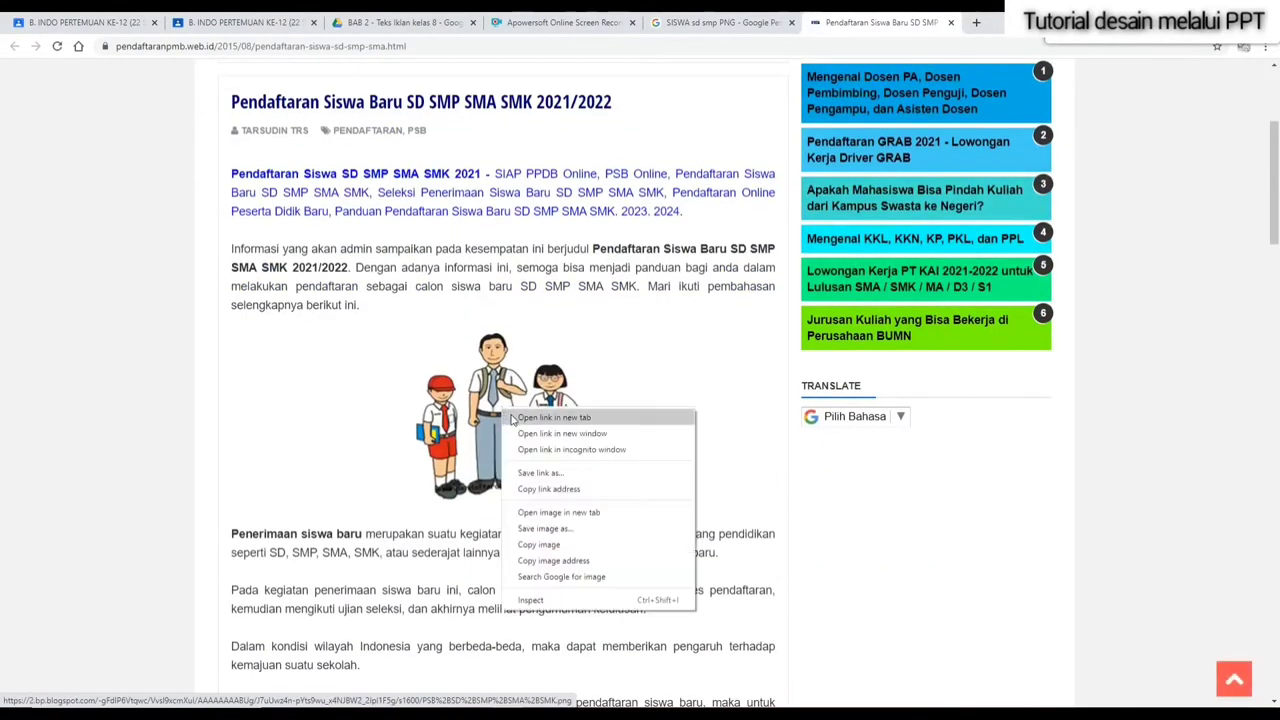
left_click(511, 418)
key("ctrl+Tab")
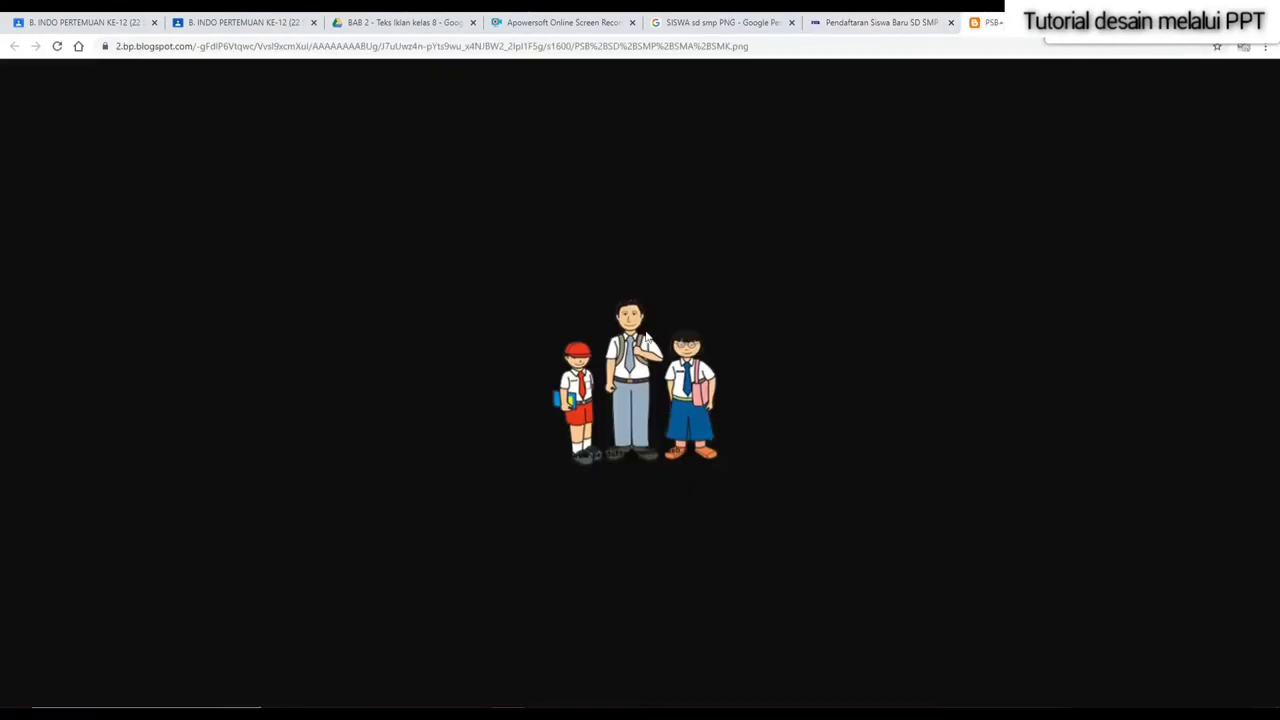
right_click(633, 350)
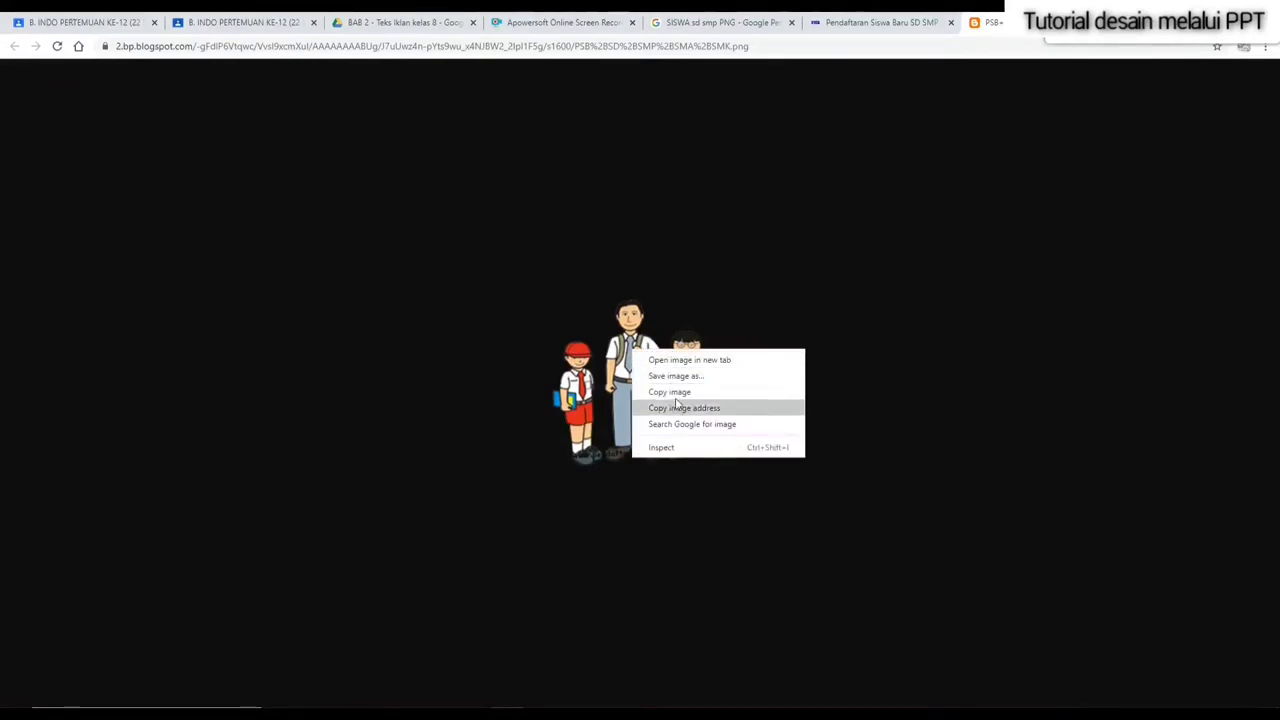
left_click(680, 376)
mouse_move(70, 500)
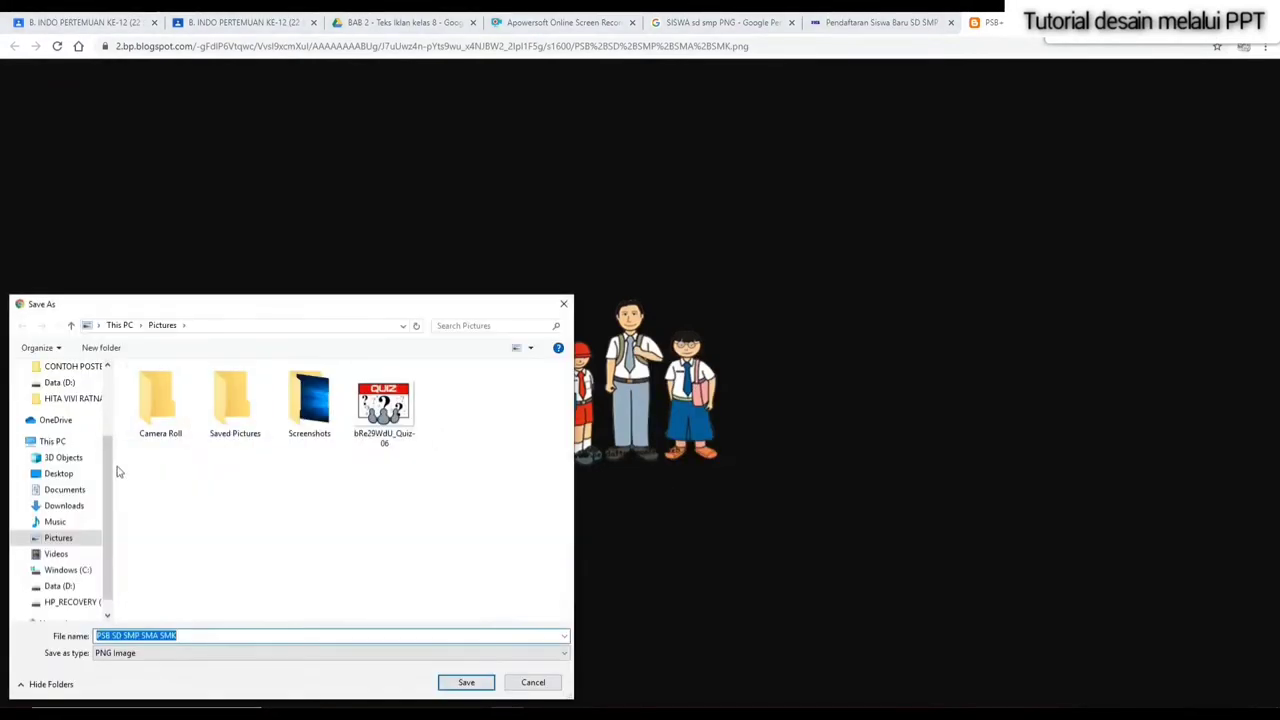
left_click(446, 681)
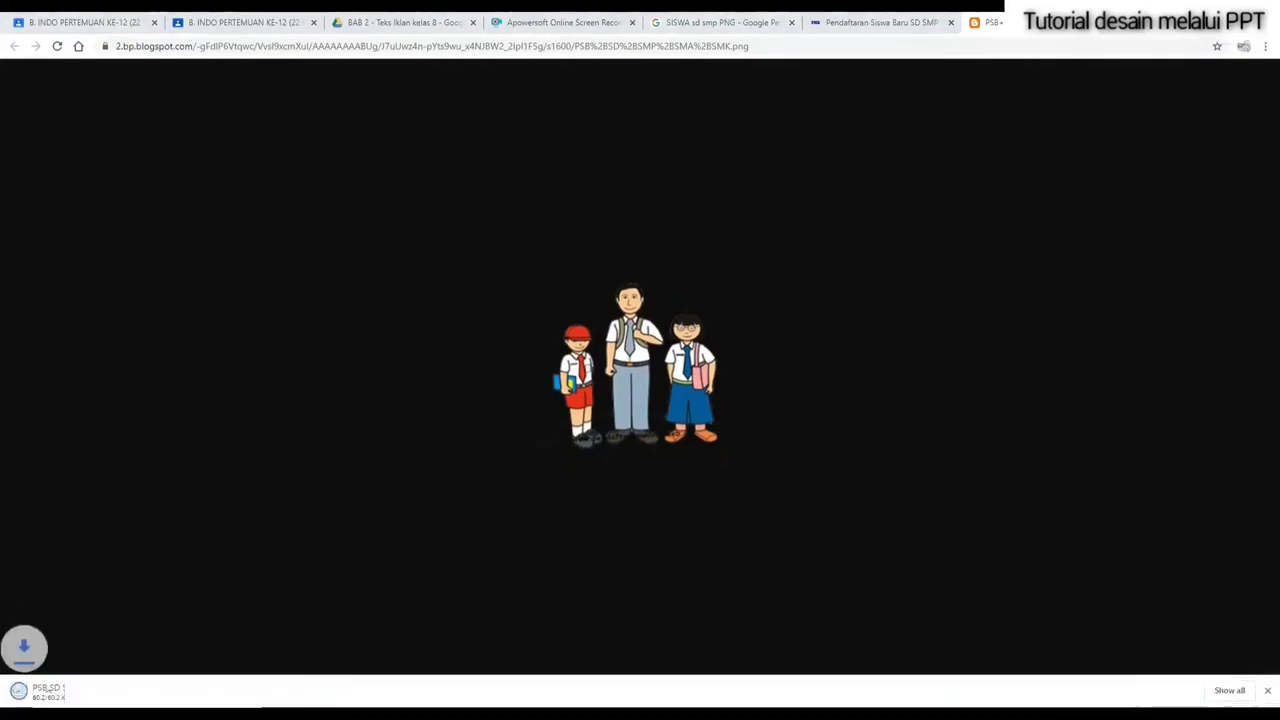
key("ctrl+w")
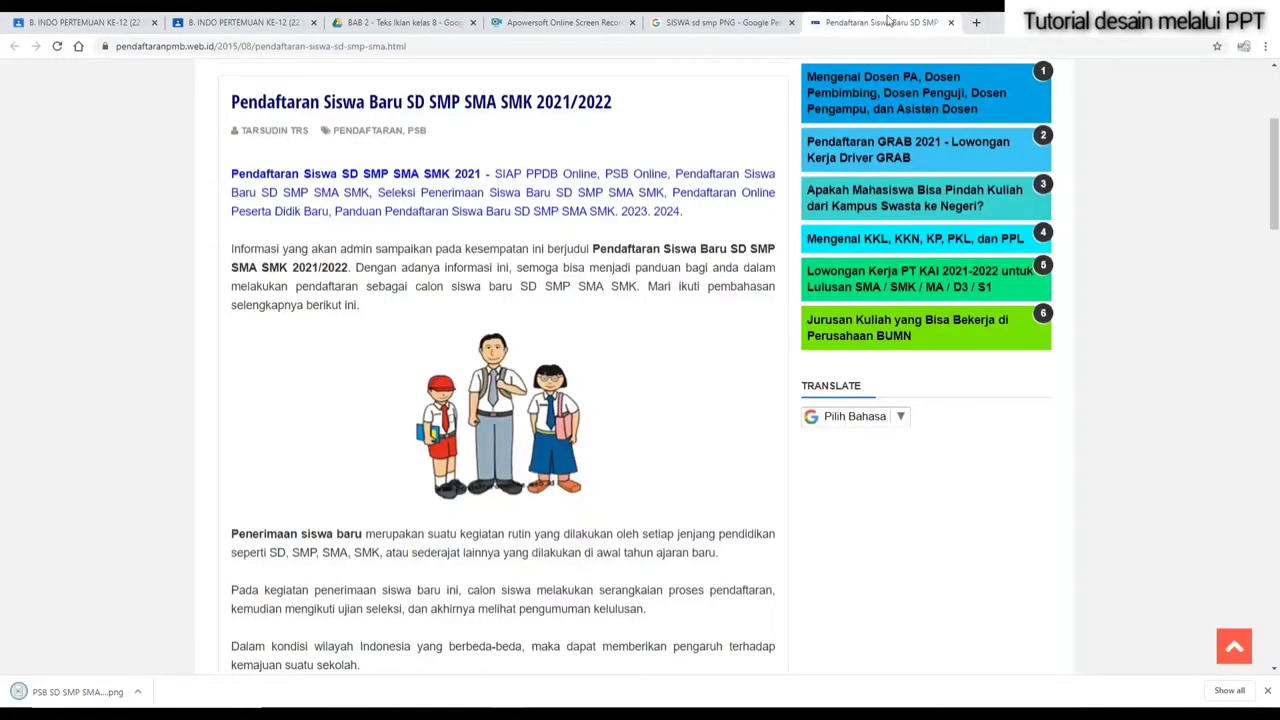
Step: Back in the image results, open the full-size Tut Wuri Handayani logo in a new tab
left_click(950, 22)
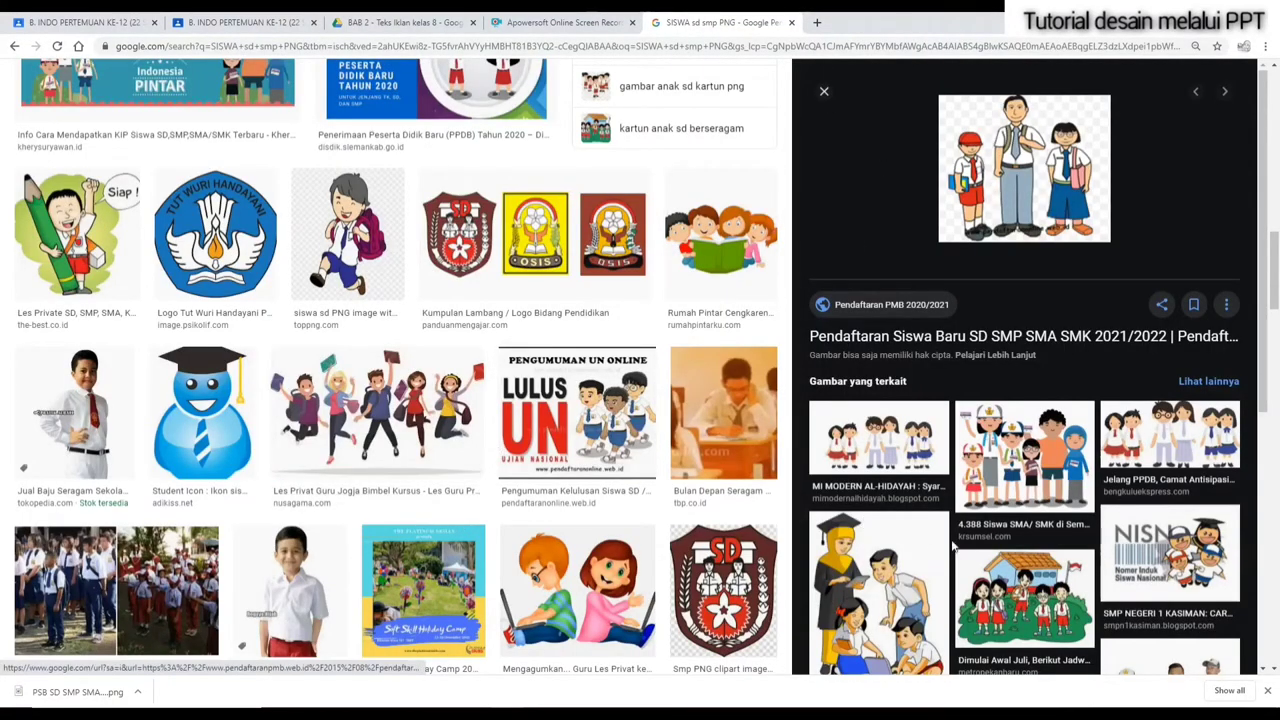
scroll(491, 426, "up", 3)
scroll(491, 426, "down", 3)
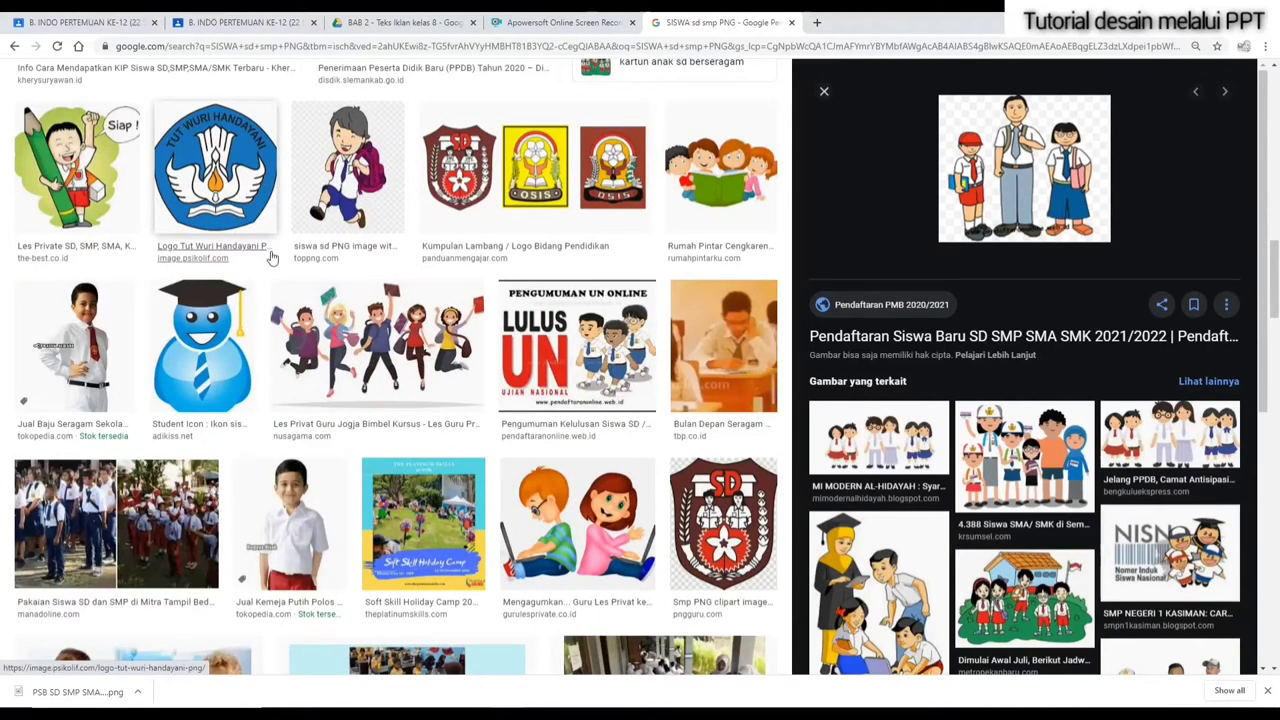
scroll(327, 365, "down", 3)
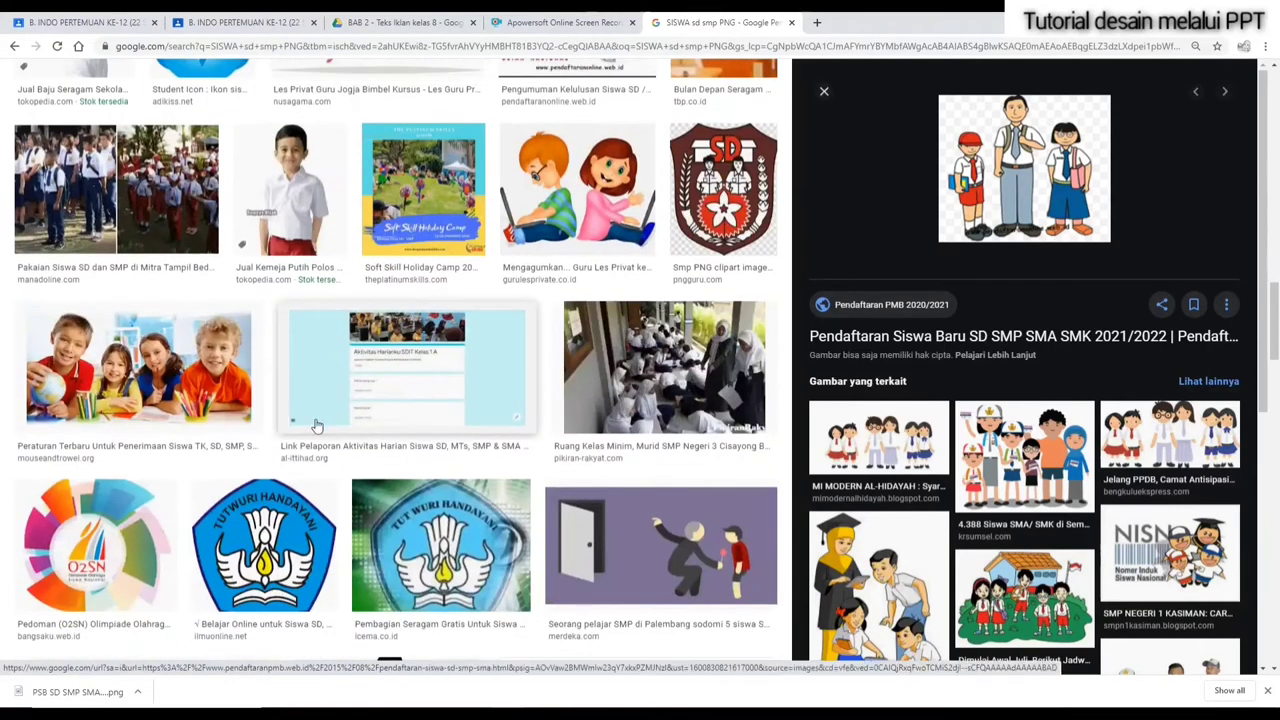
scroll(297, 450, "down", 1)
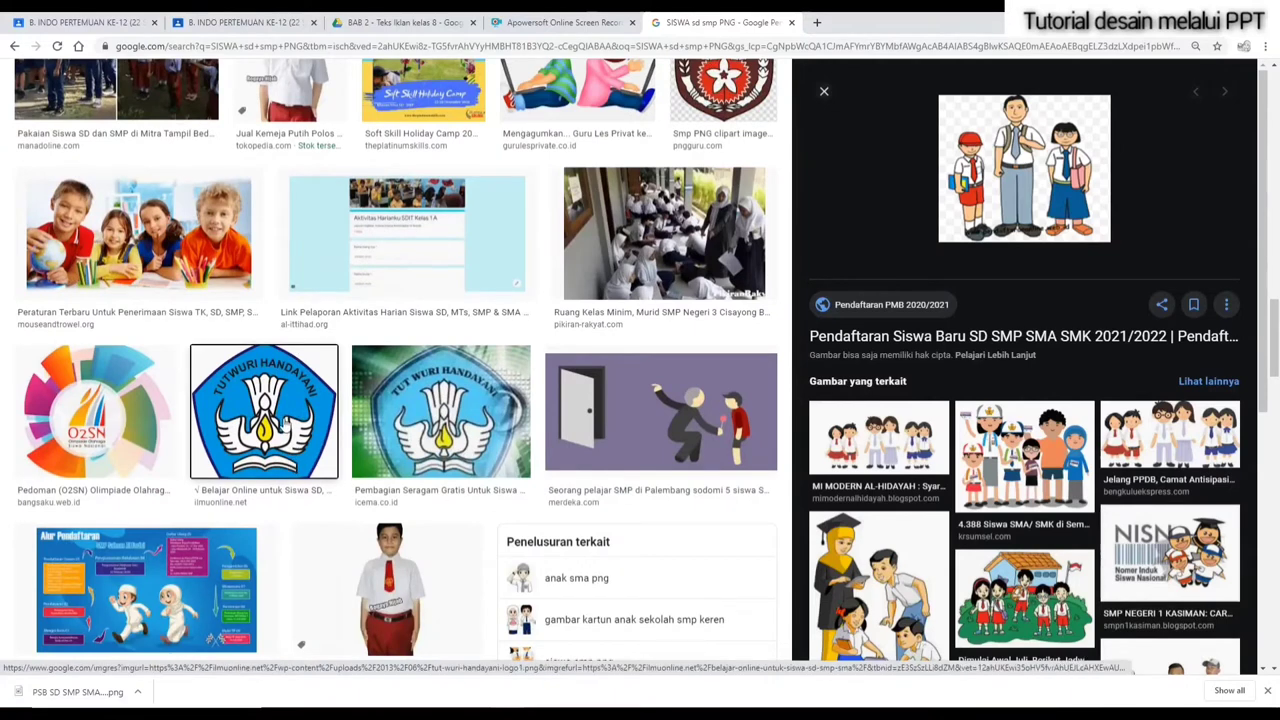
left_click(293, 455)
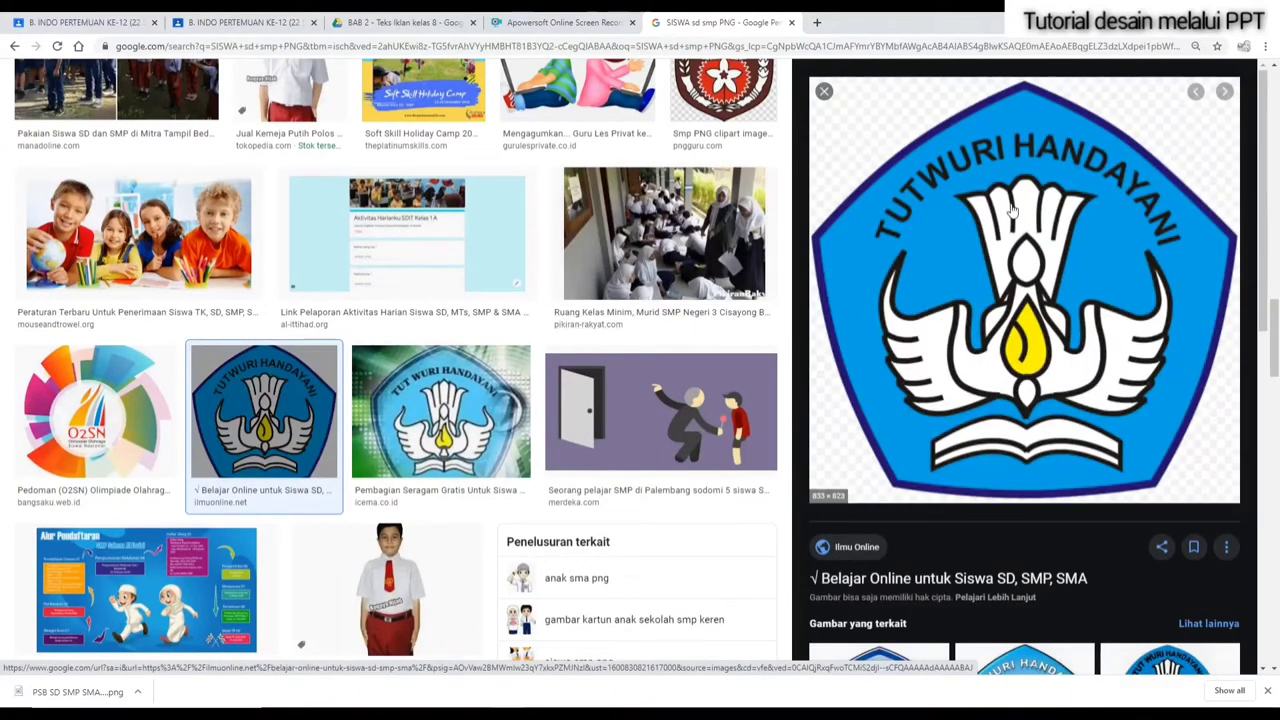
right_click(937, 221)
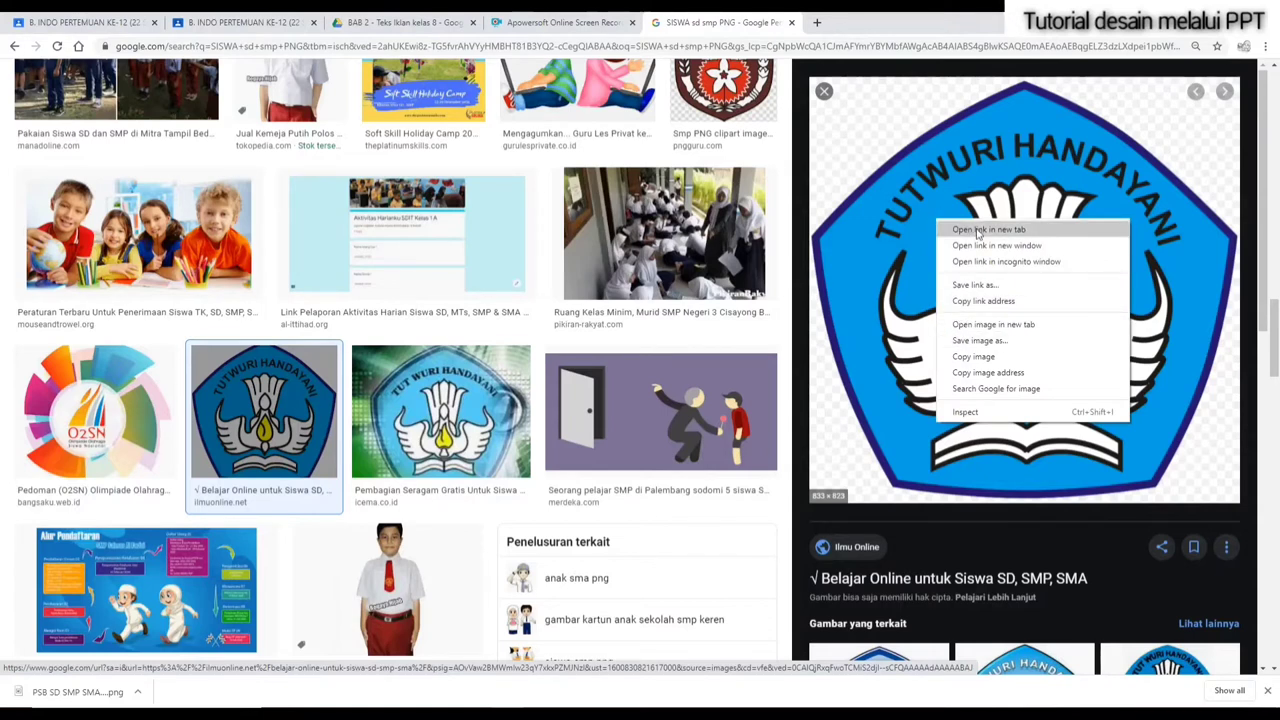
left_click(993, 325)
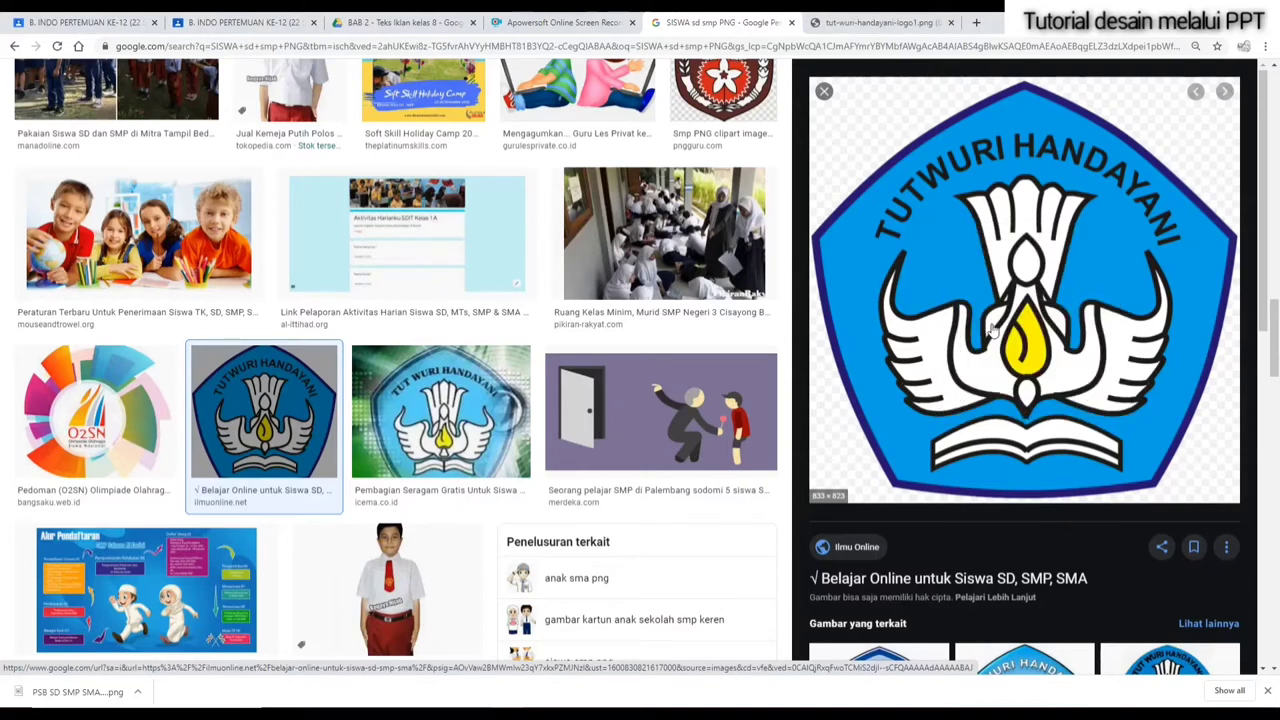
Step: Save the full-size logo as PNG 'tut-wuri-handayani-logo1'
left_click(880, 22)
right_click(617, 201)
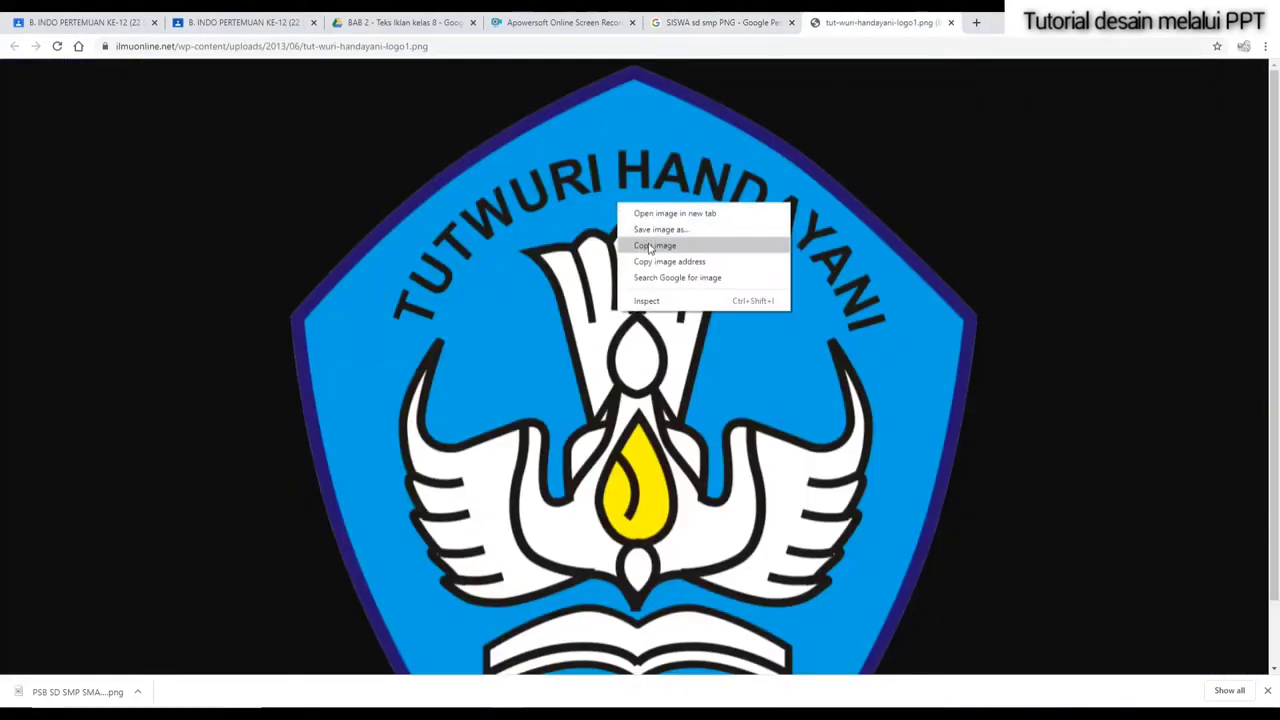
left_click(672, 230)
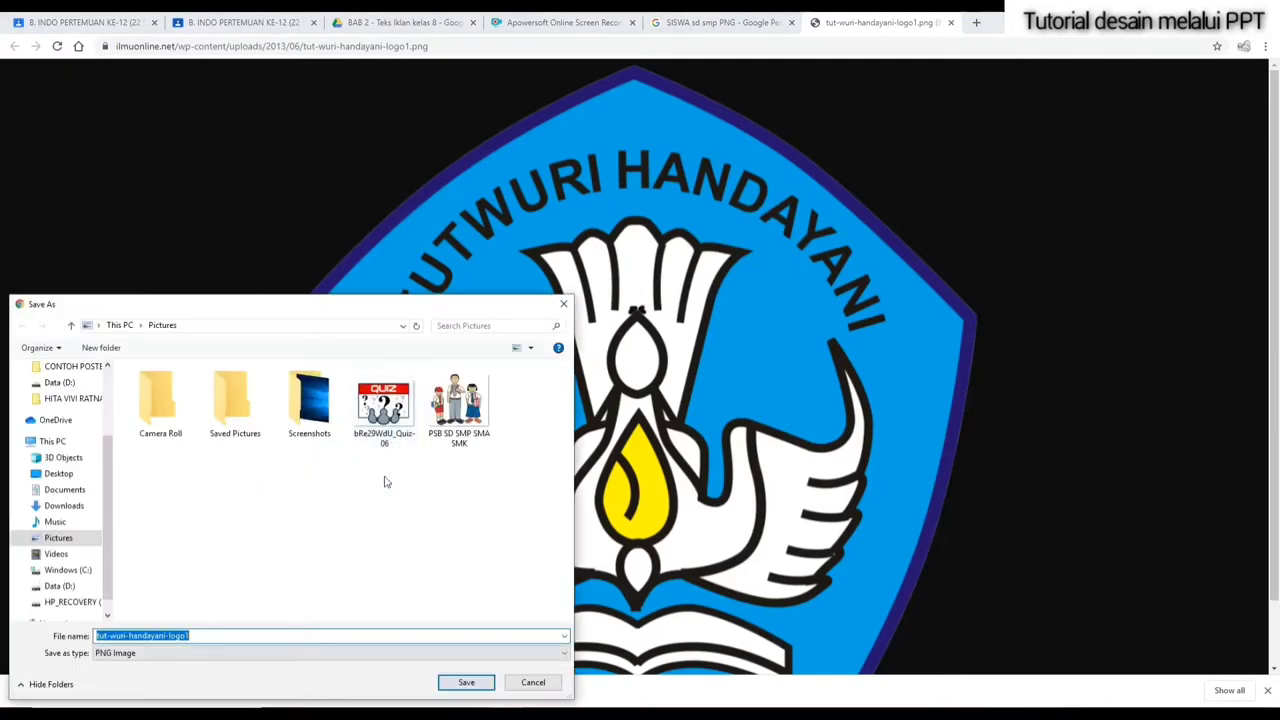
left_click(465, 682)
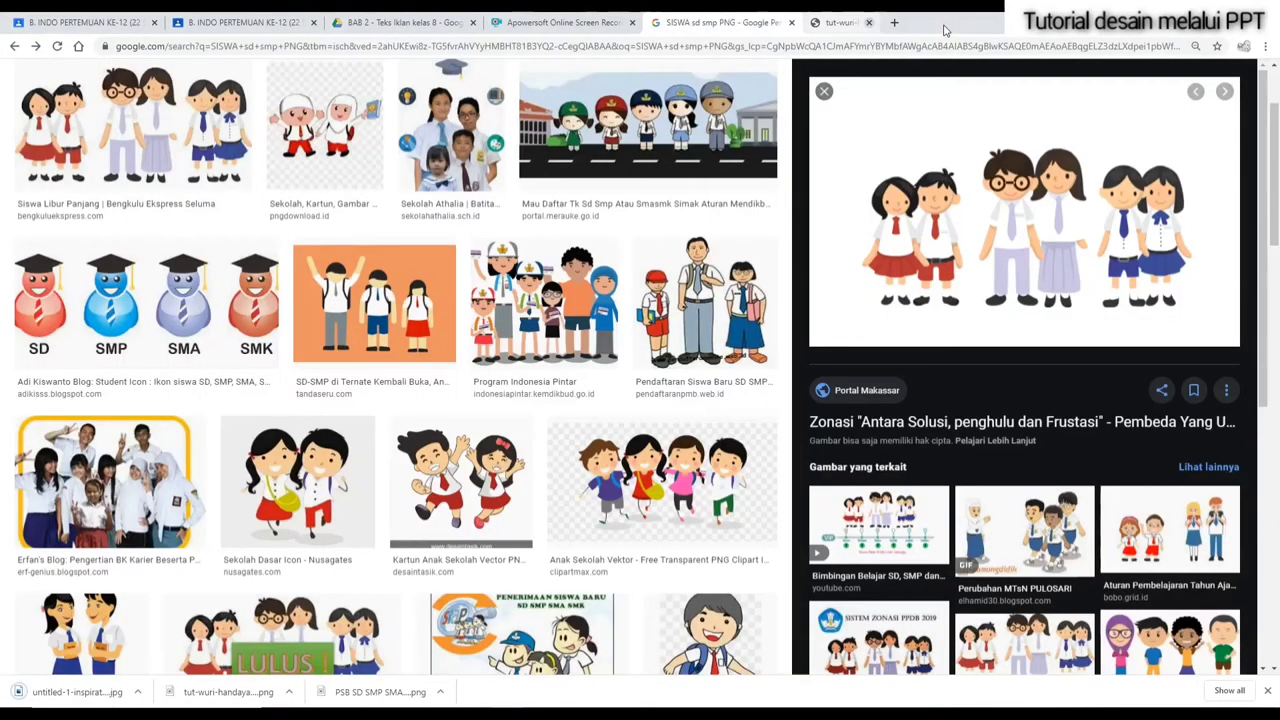
Step: Back in the results, open the full-size four-schoolchildren clipart in a new tab
left_click(950, 22)
scroll(850, 400, "down", 2)
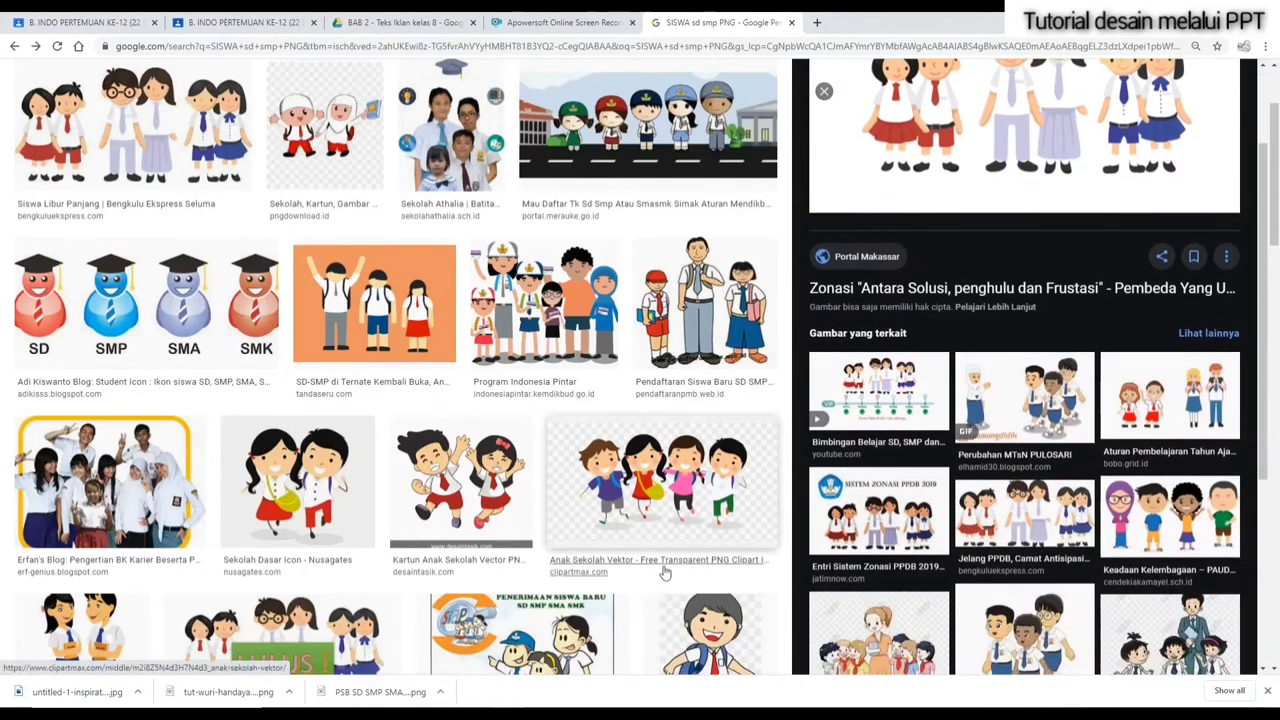
left_click(688, 497)
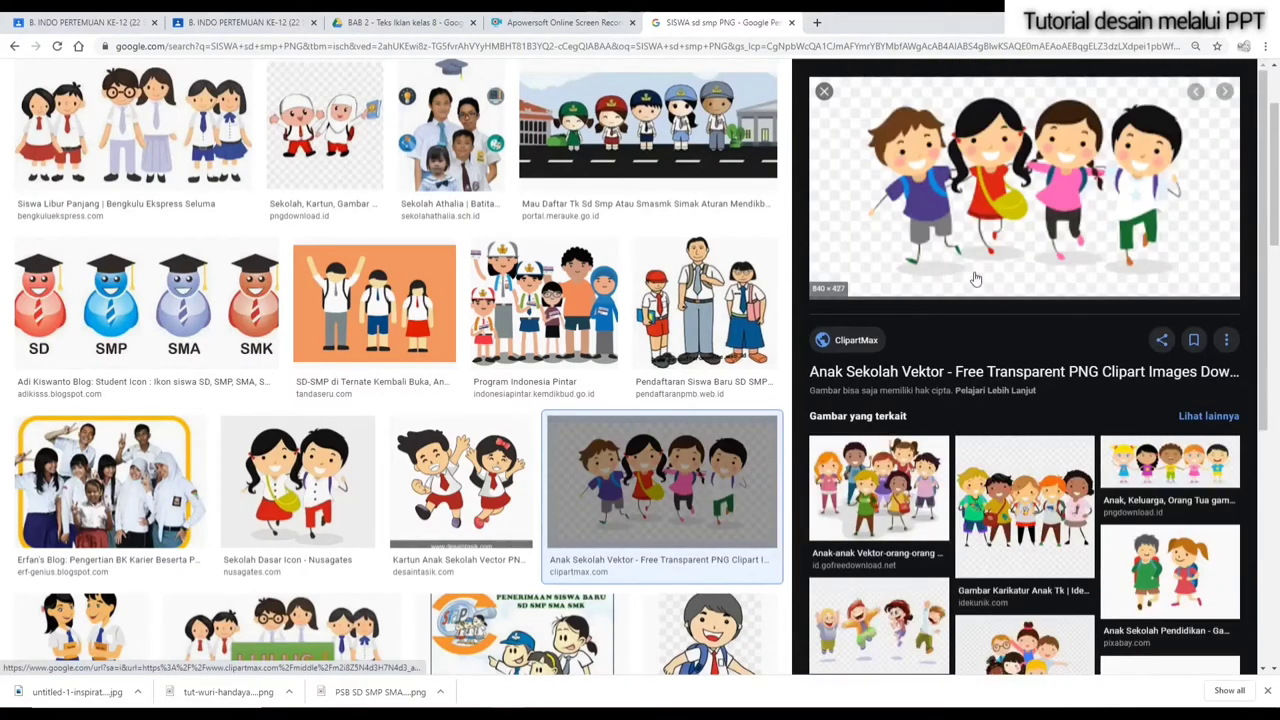
scroll(975, 372, "down", 2)
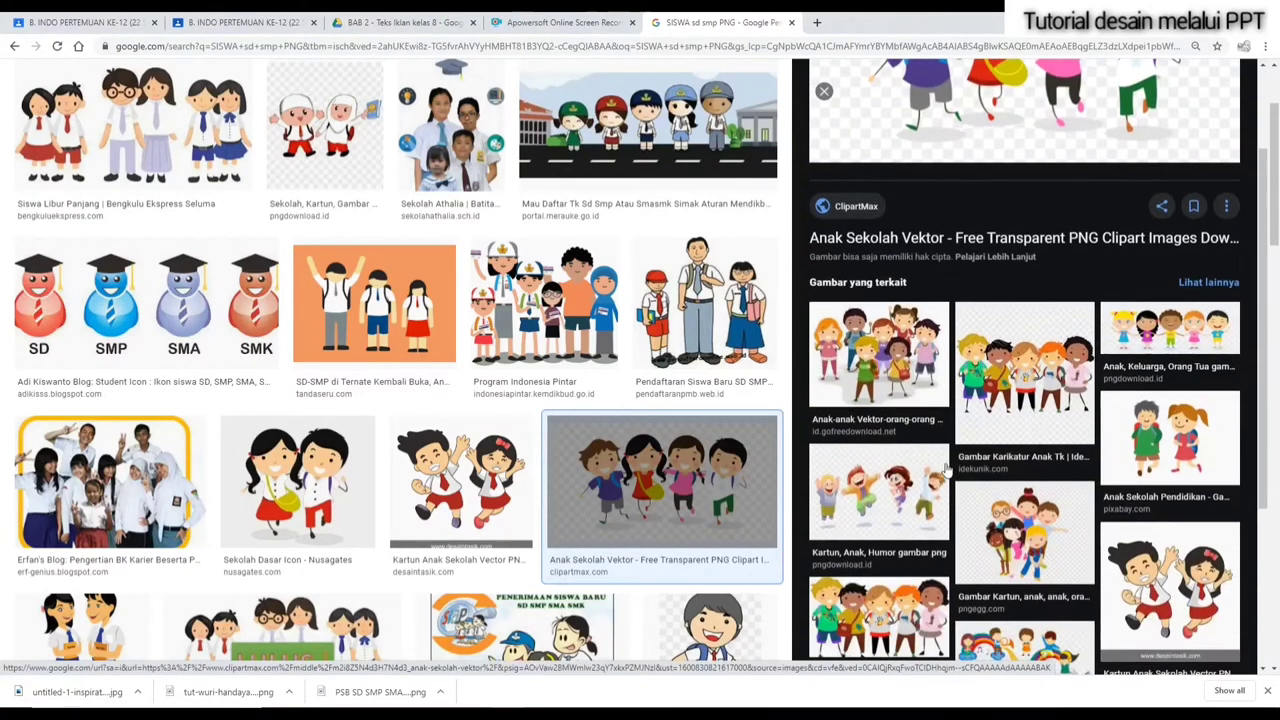
scroll(978, 385, "down", 3)
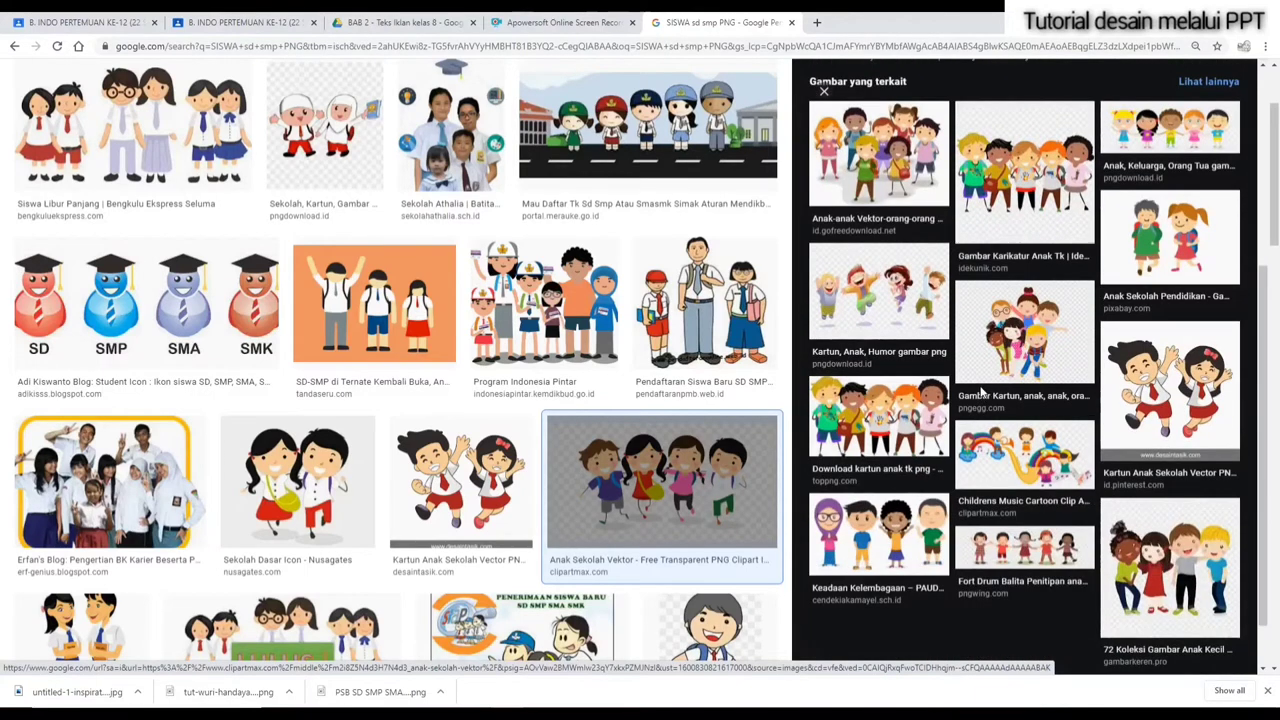
scroll(981, 392, "down", 1)
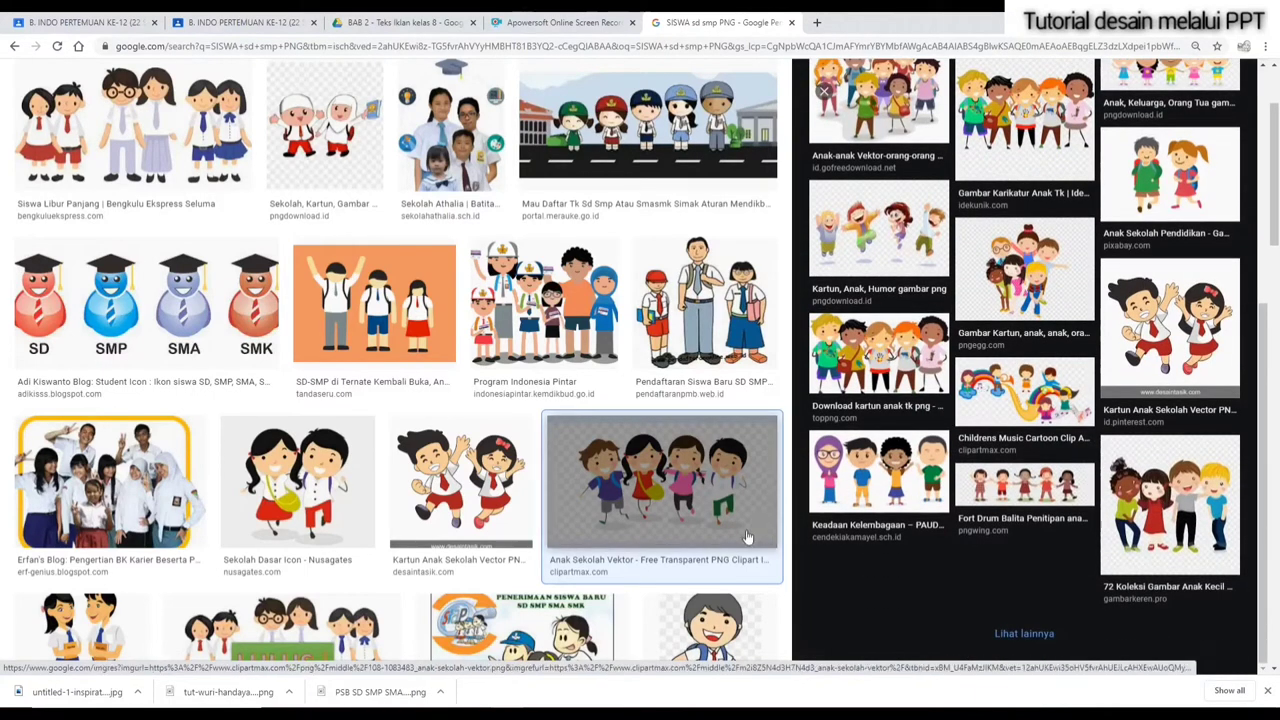
scroll(1001, 307, "up", 2)
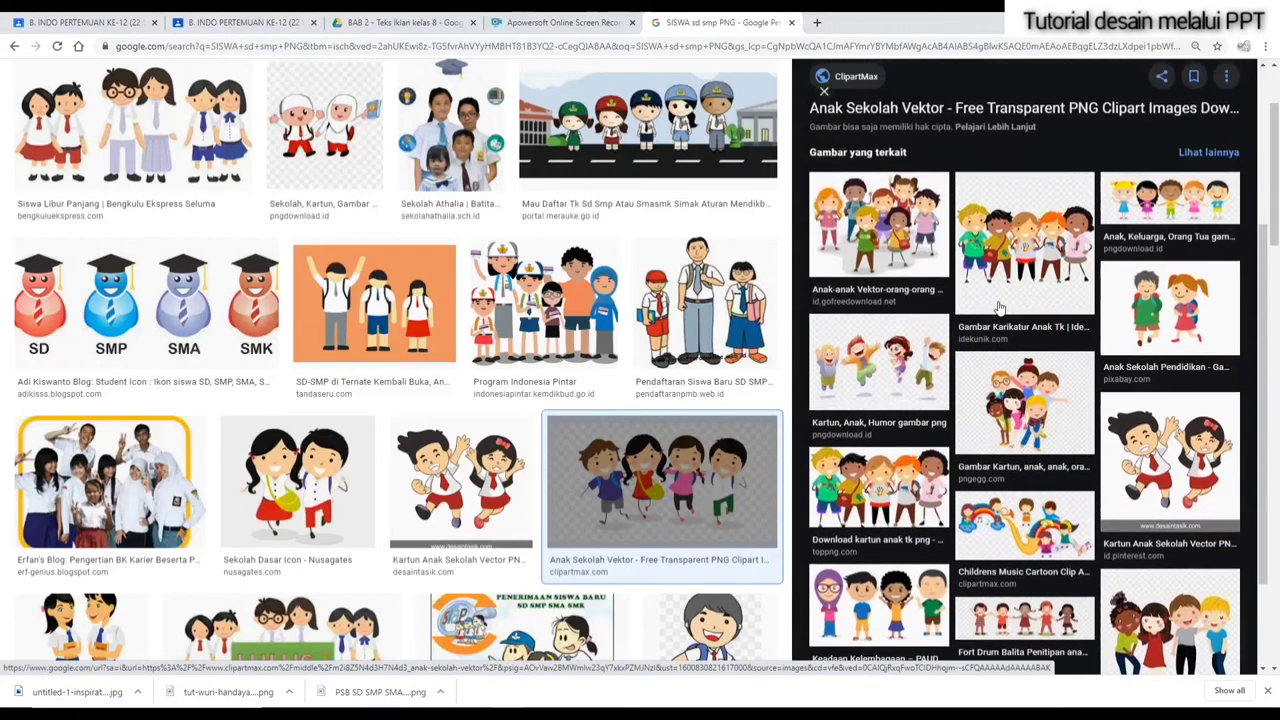
scroll(1020, 260, "up", 3)
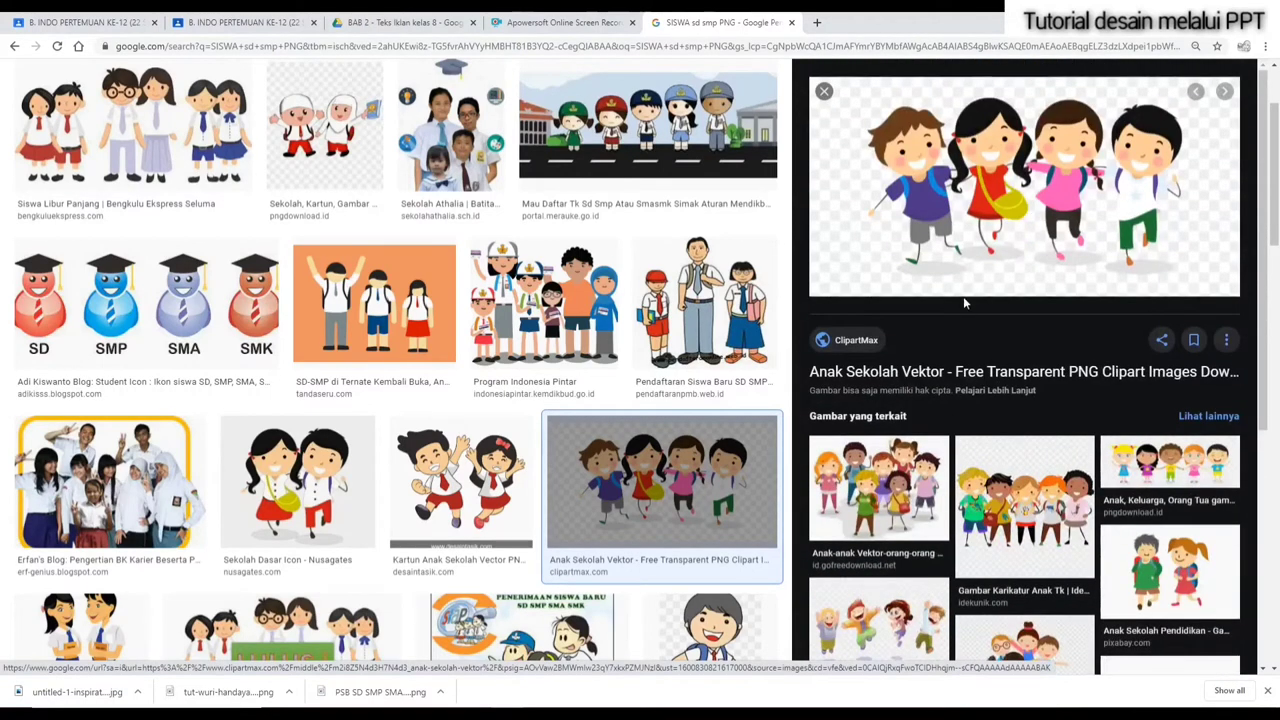
right_click(845, 181)
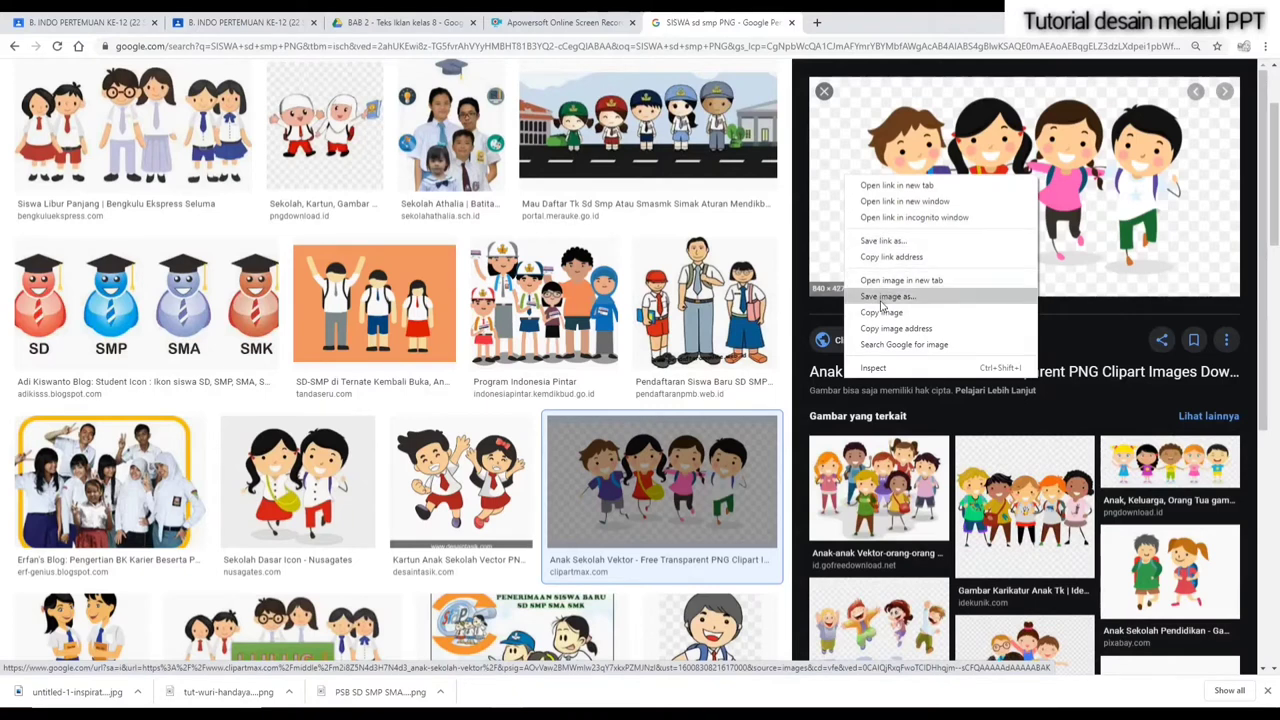
left_click(893, 281)
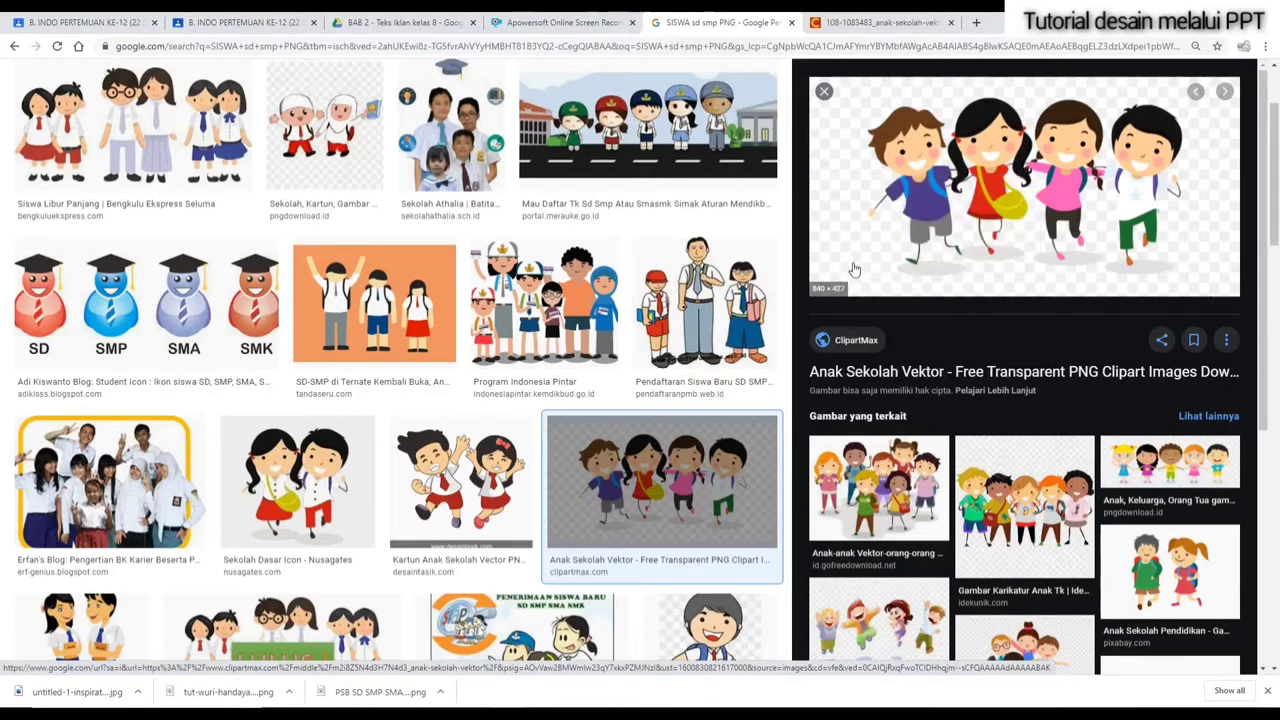
left_click(890, 18)
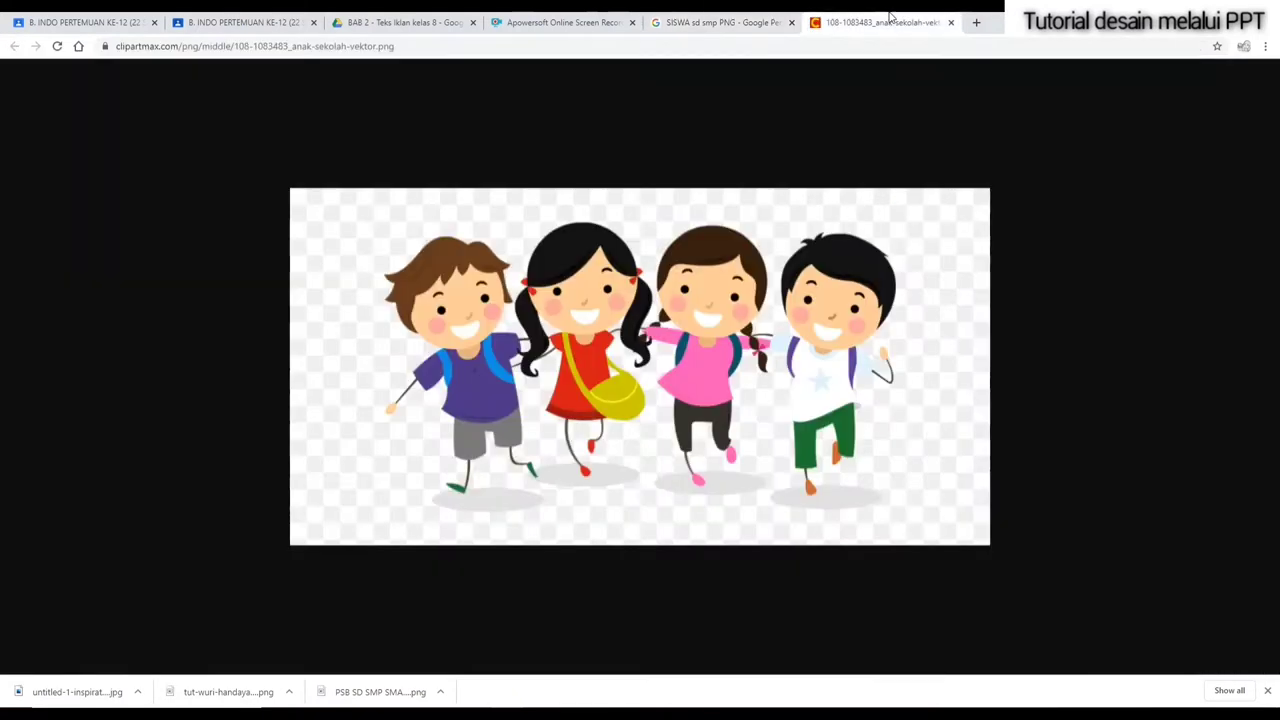
right_click(668, 230)
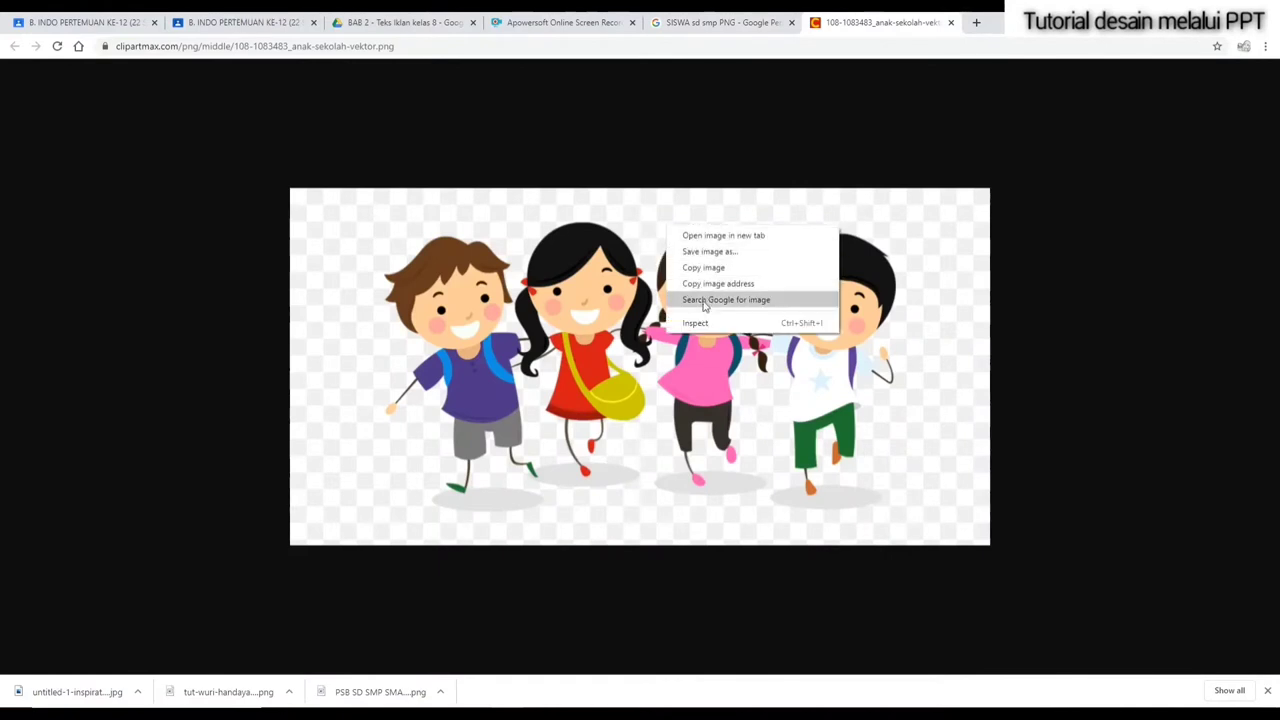
left_click(716, 252)
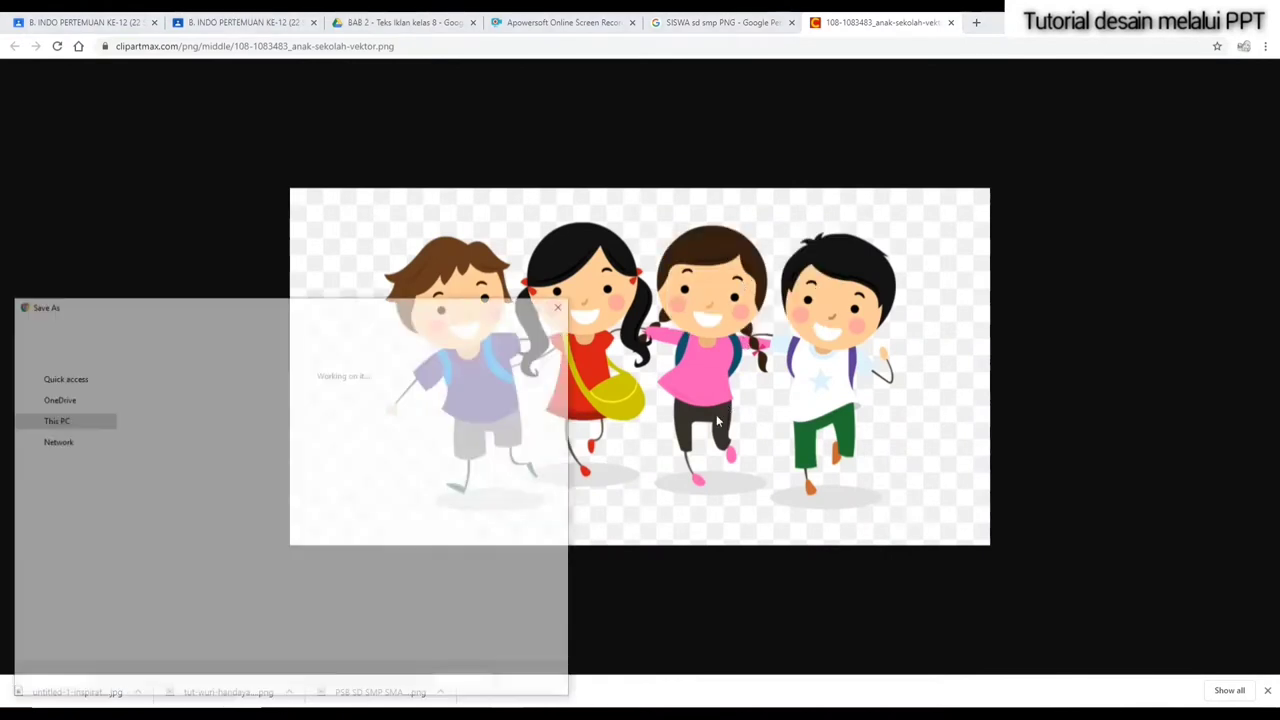
left_click(466, 682)
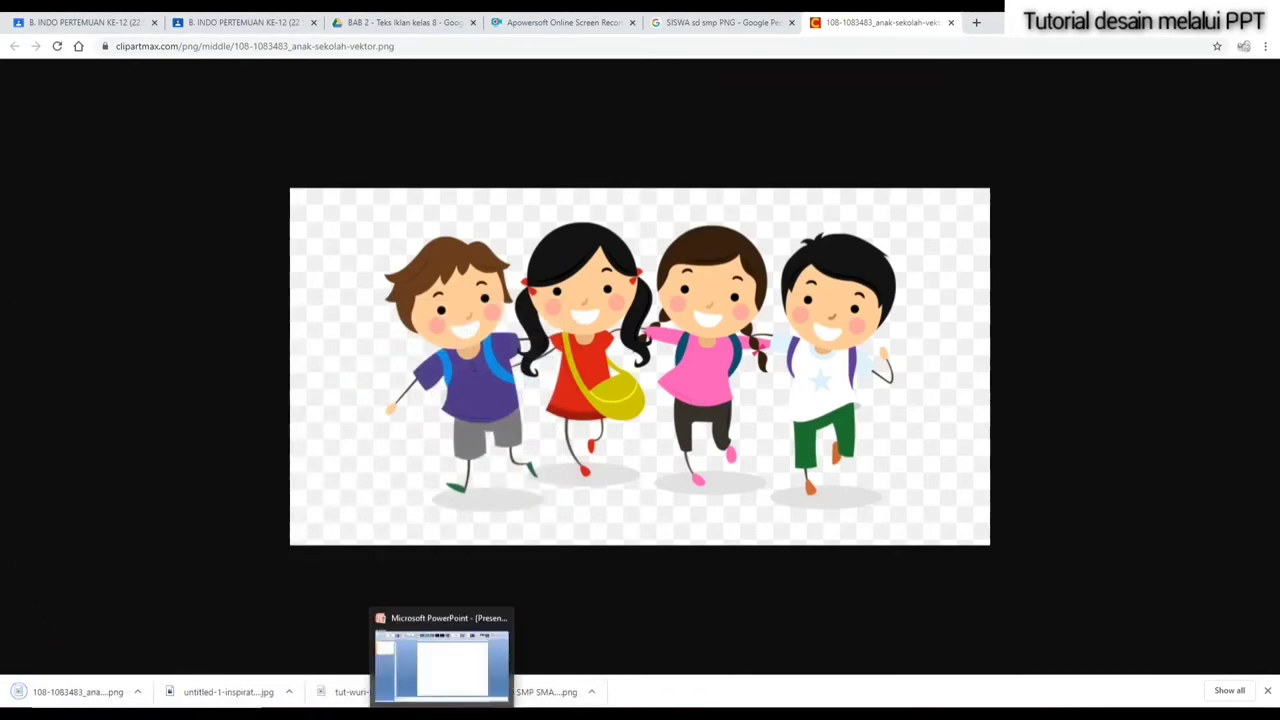
Step: Back in PowerPoint, draw a blue oval near the slide's top-left
left_click(441, 662)
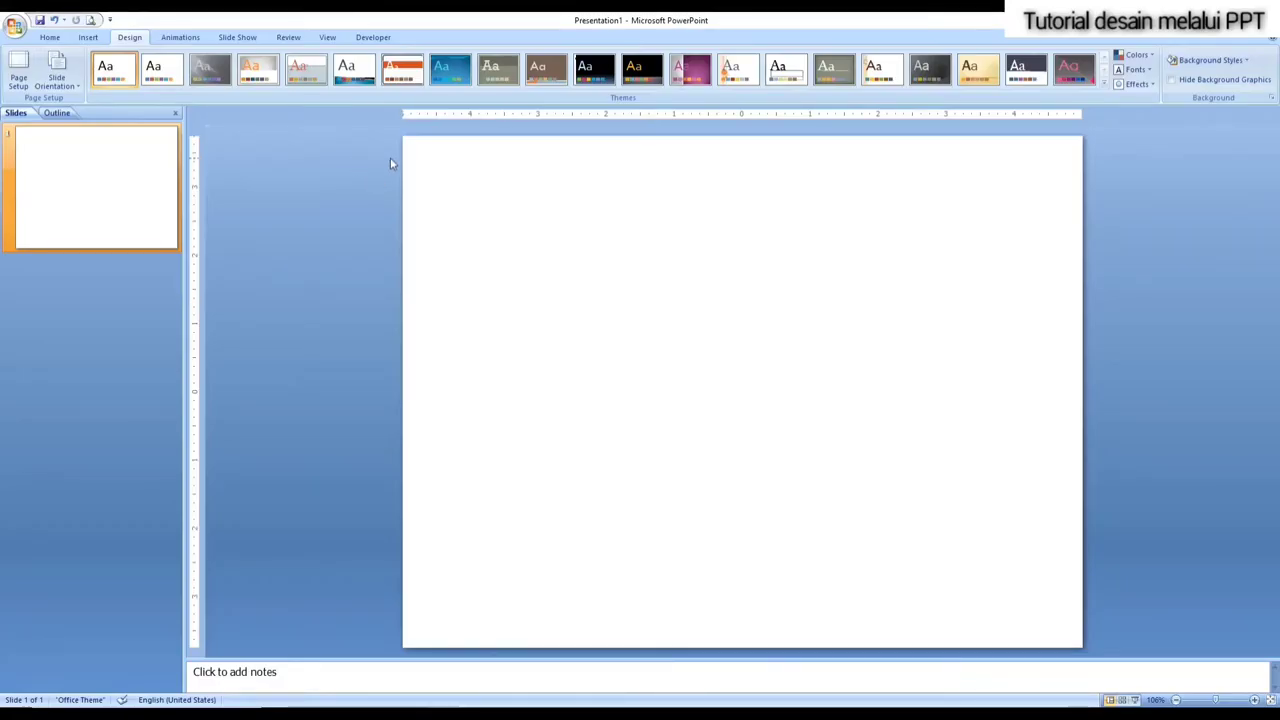
left_click(88, 38)
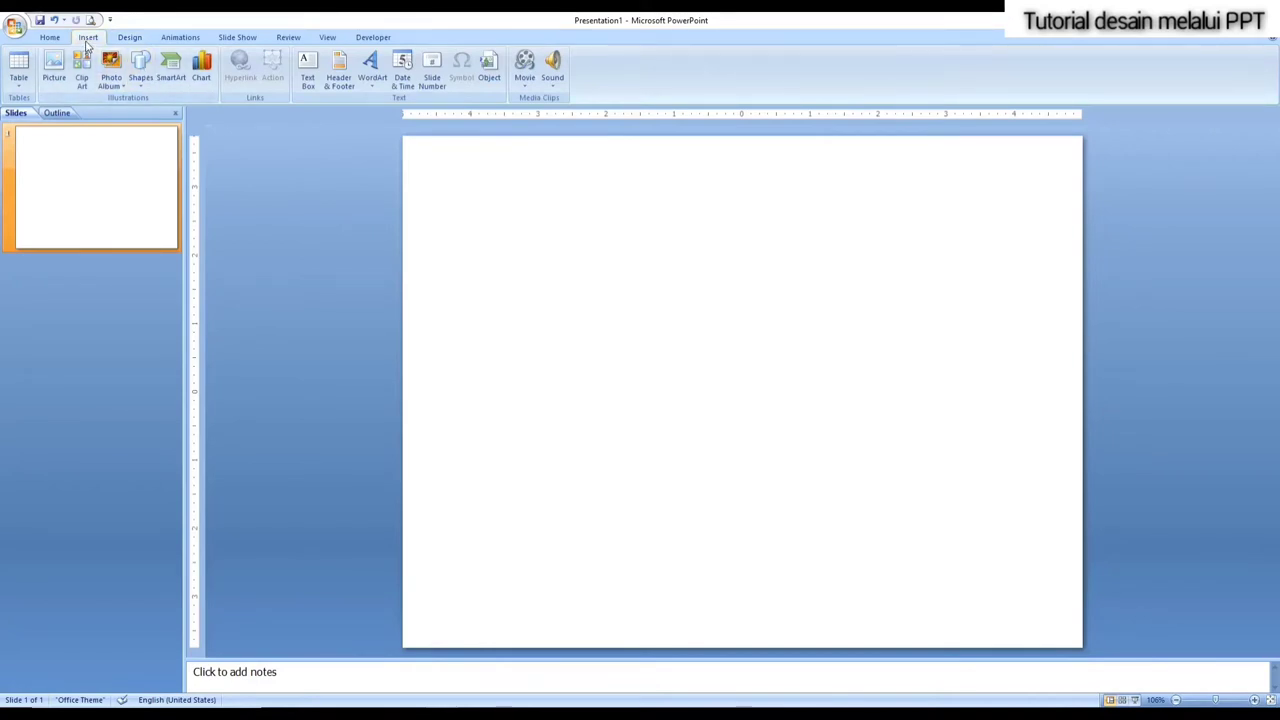
left_click(144, 91)
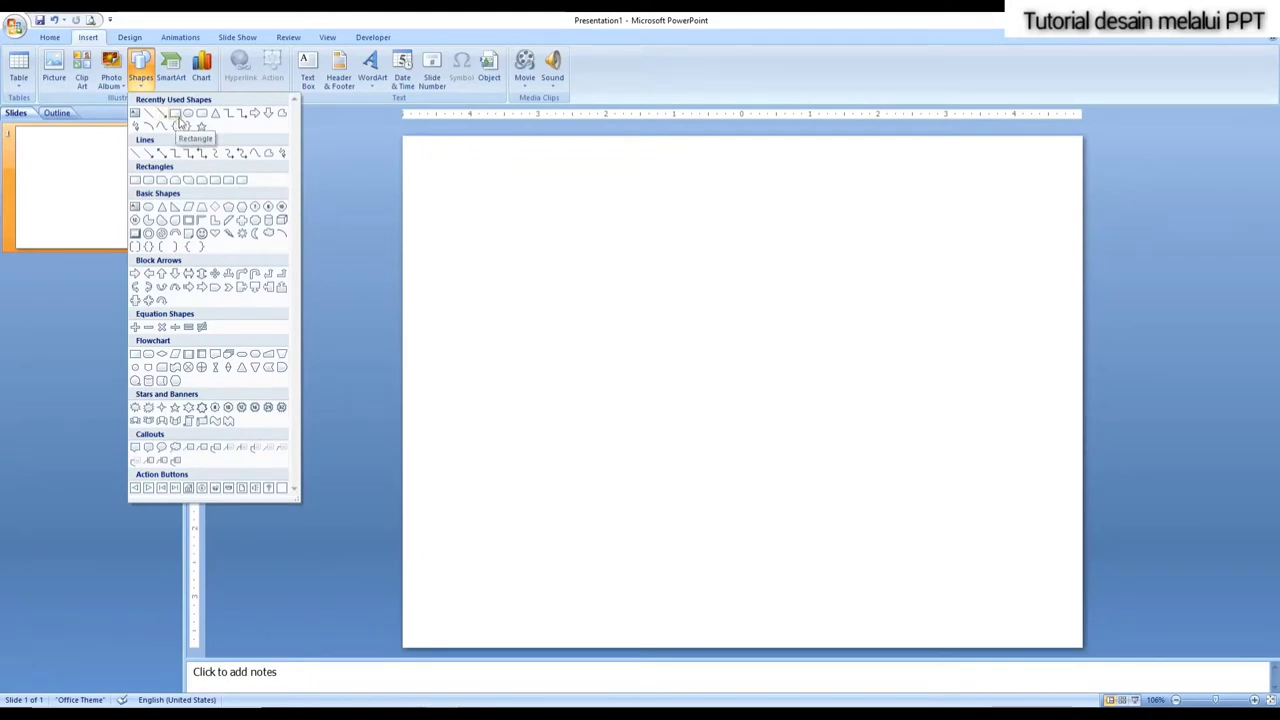
left_click(189, 116)
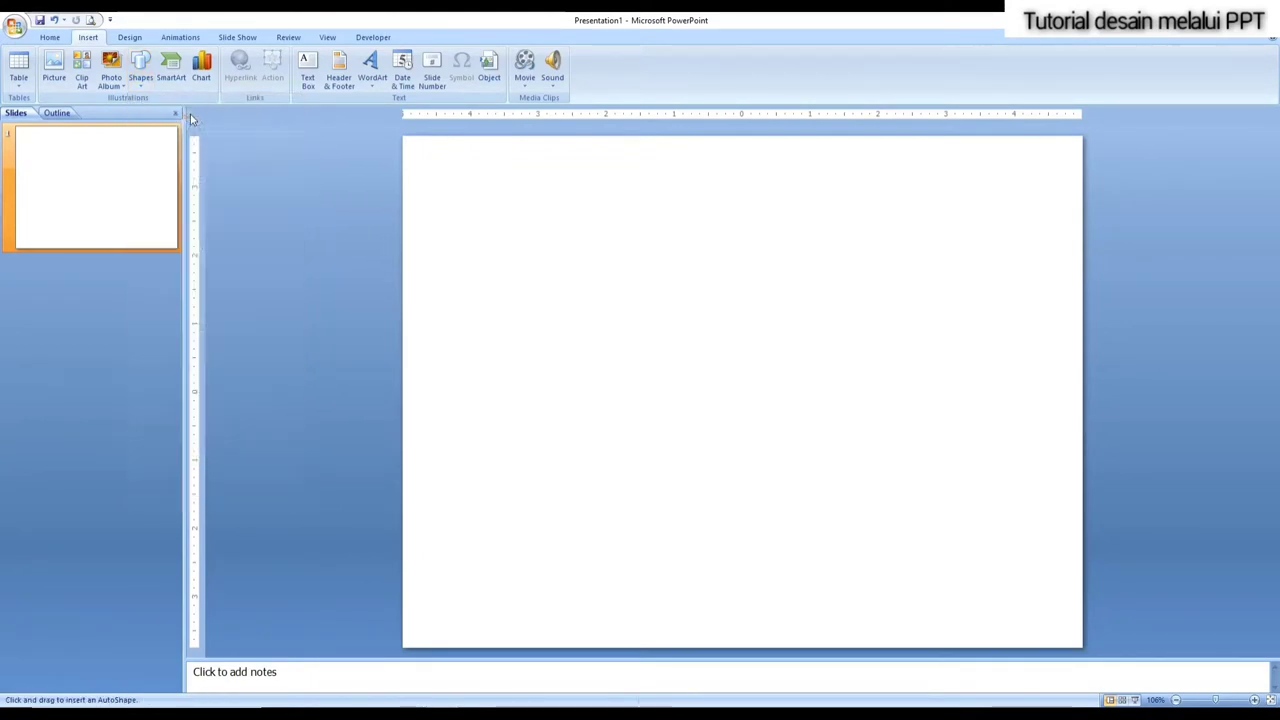
left_click_drag(441, 164, 623, 304)
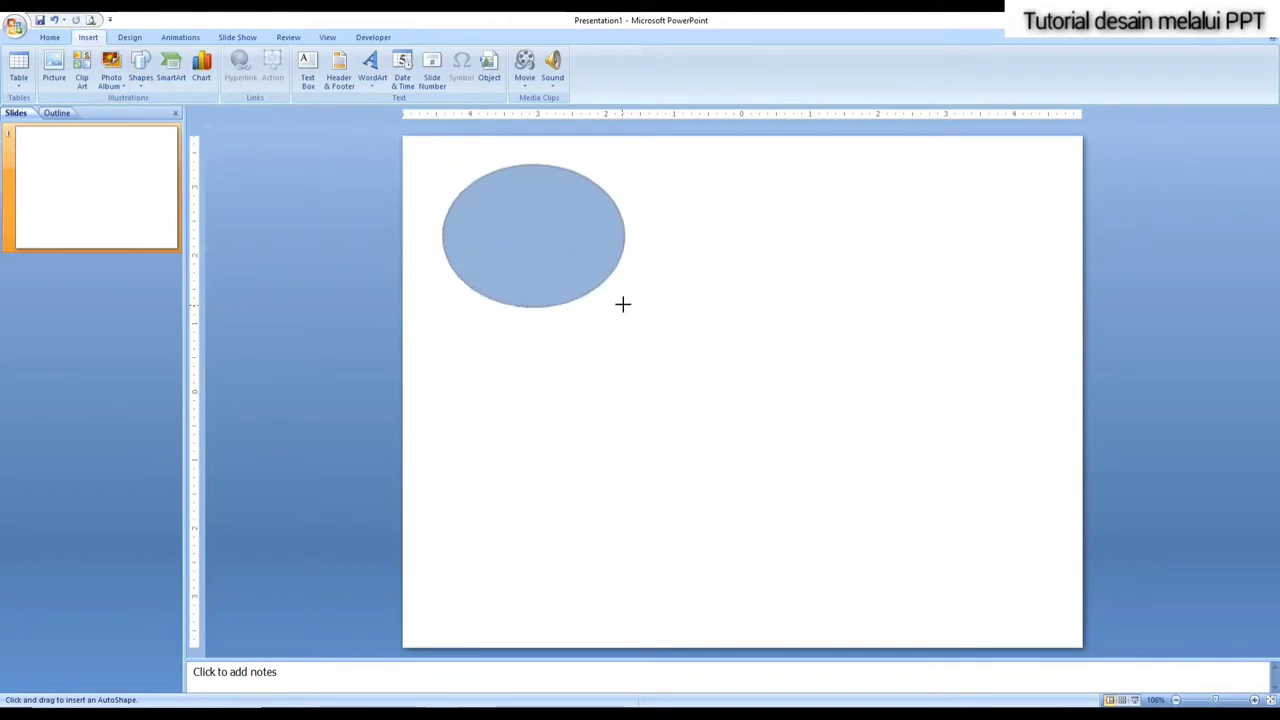
left_click_drag(622, 305, 607, 306)
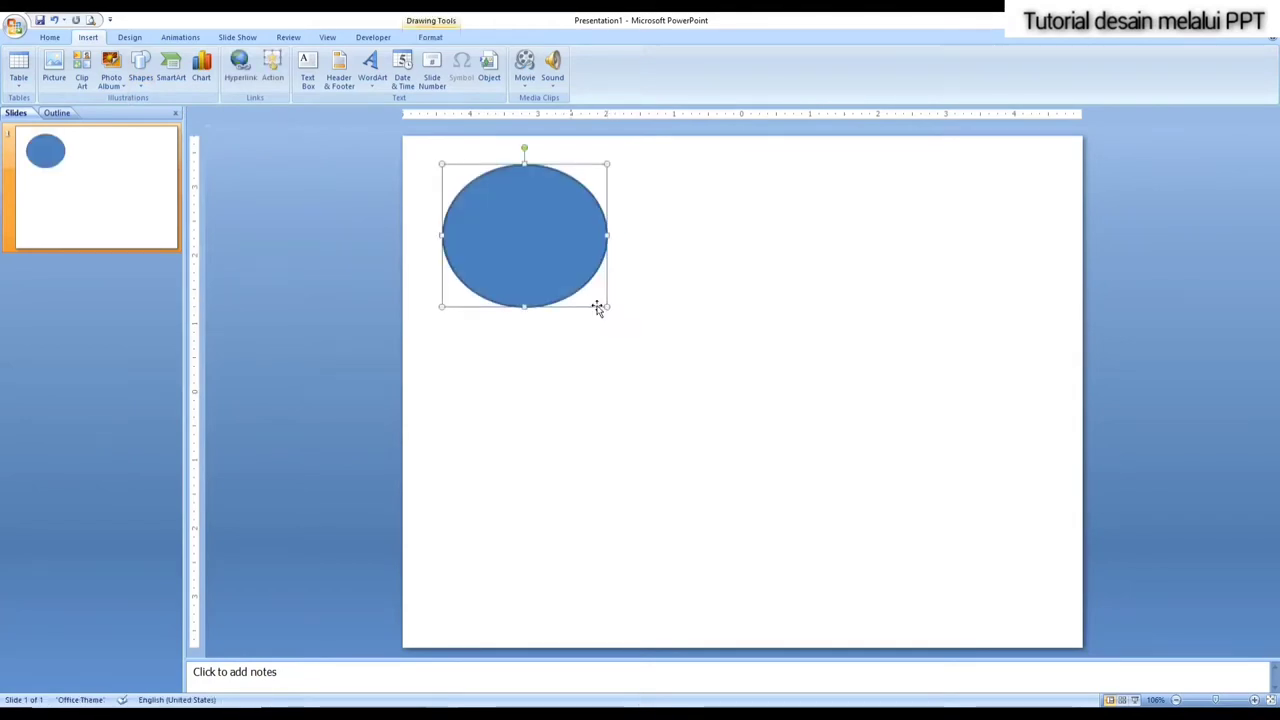
Step: Move the oval off the slide to the left and begin a rectangle at the slide's top-left corner
double_click(540, 233)
left_click(489, 403)
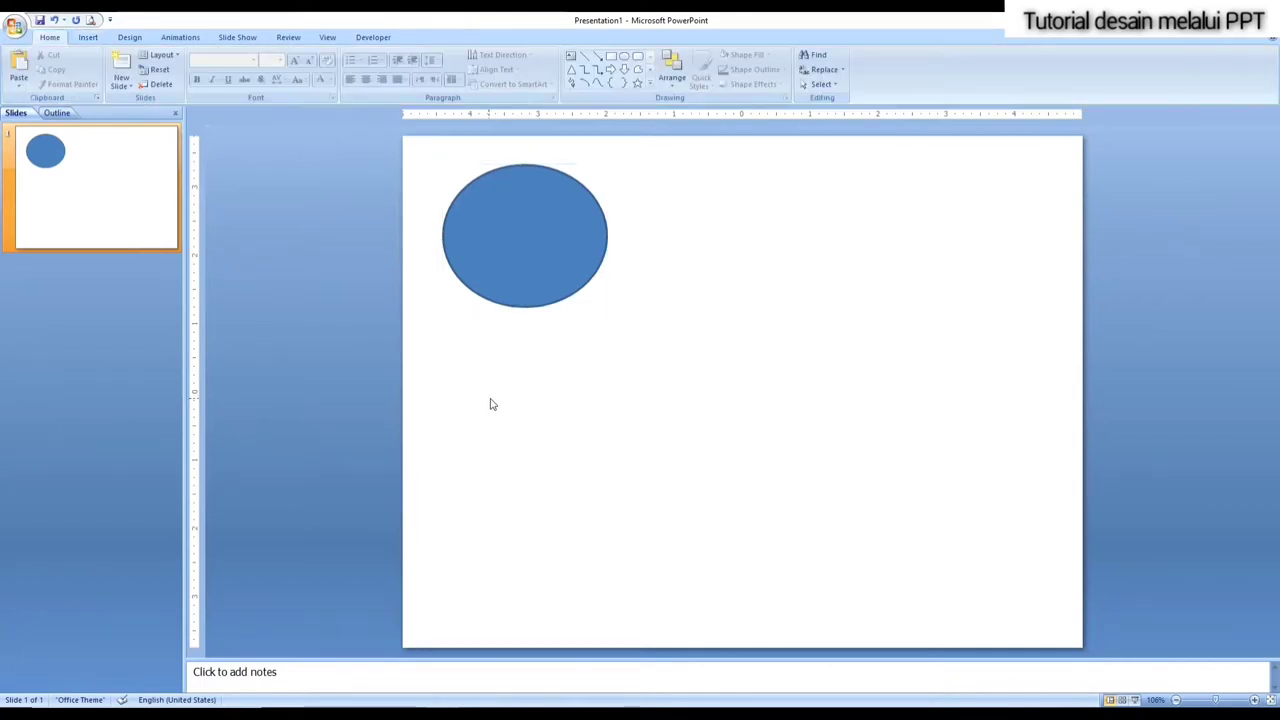
double_click(522, 233)
mouse_move(522, 233)
left_mouse_down()
mouse_move(354, 231)
mouse_move(306, 248)
left_mouse_up()
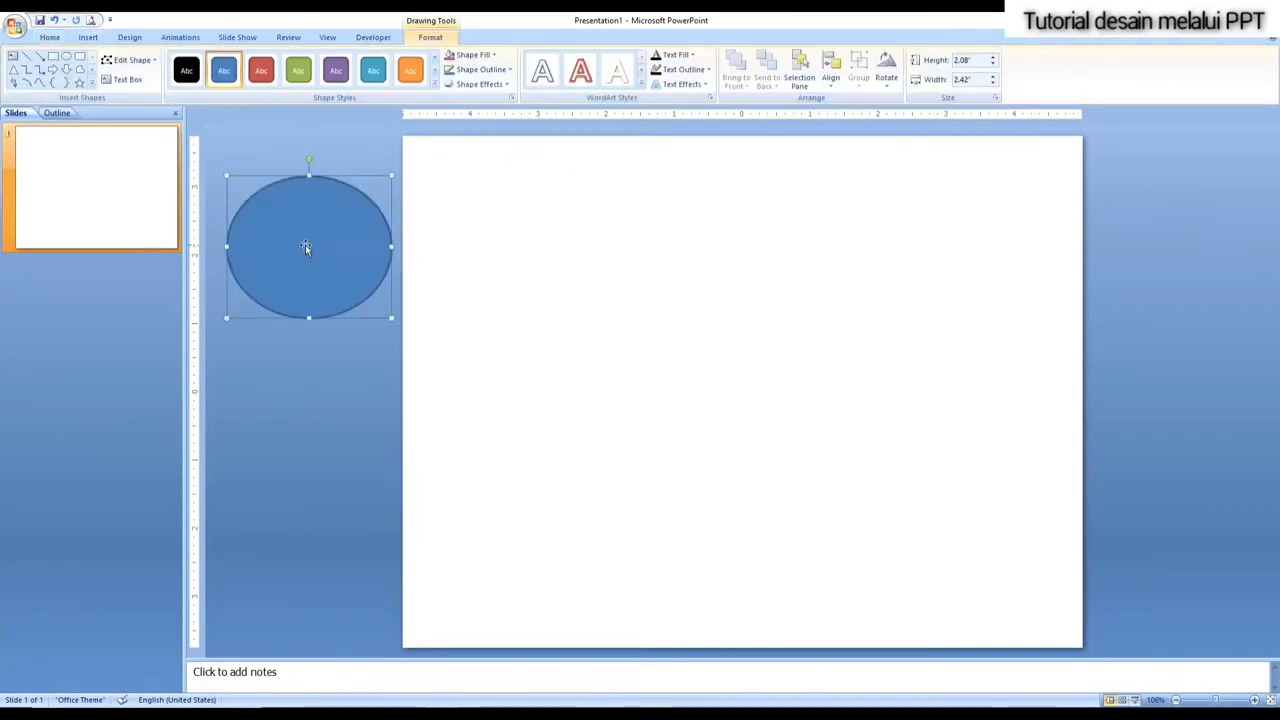
left_click(53, 57)
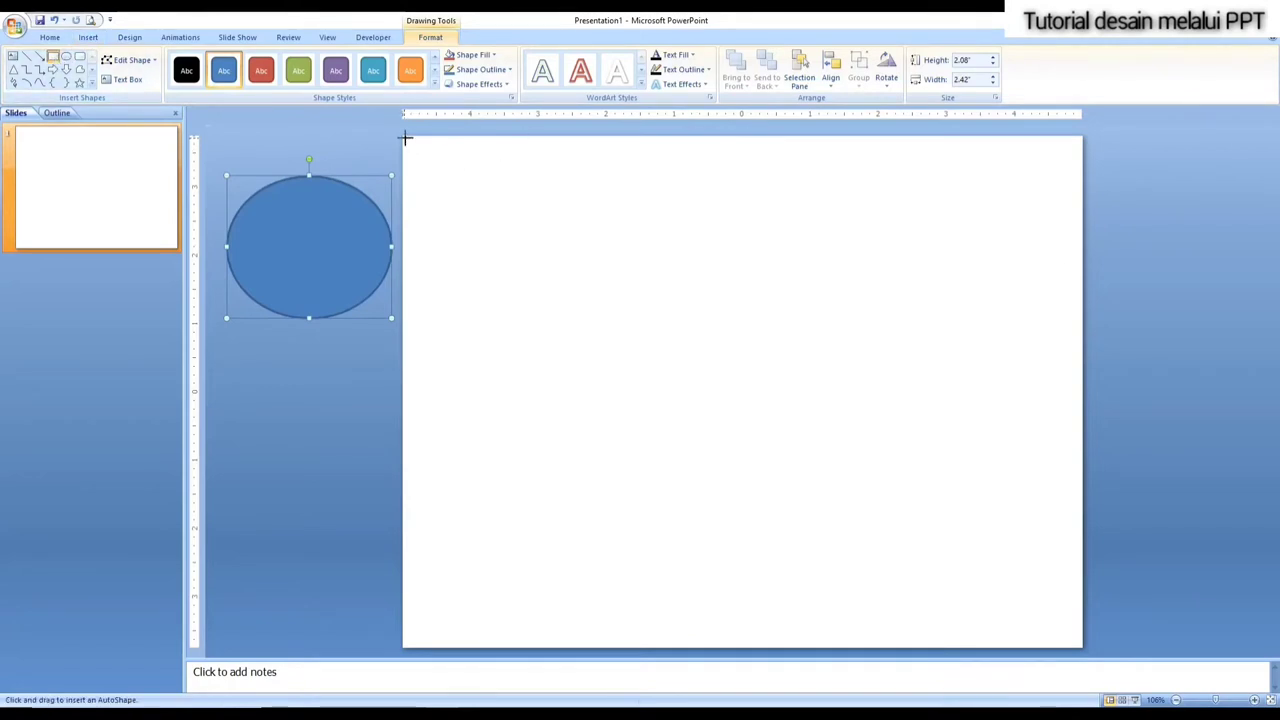
left_click_drag(405, 137, 748, 645)
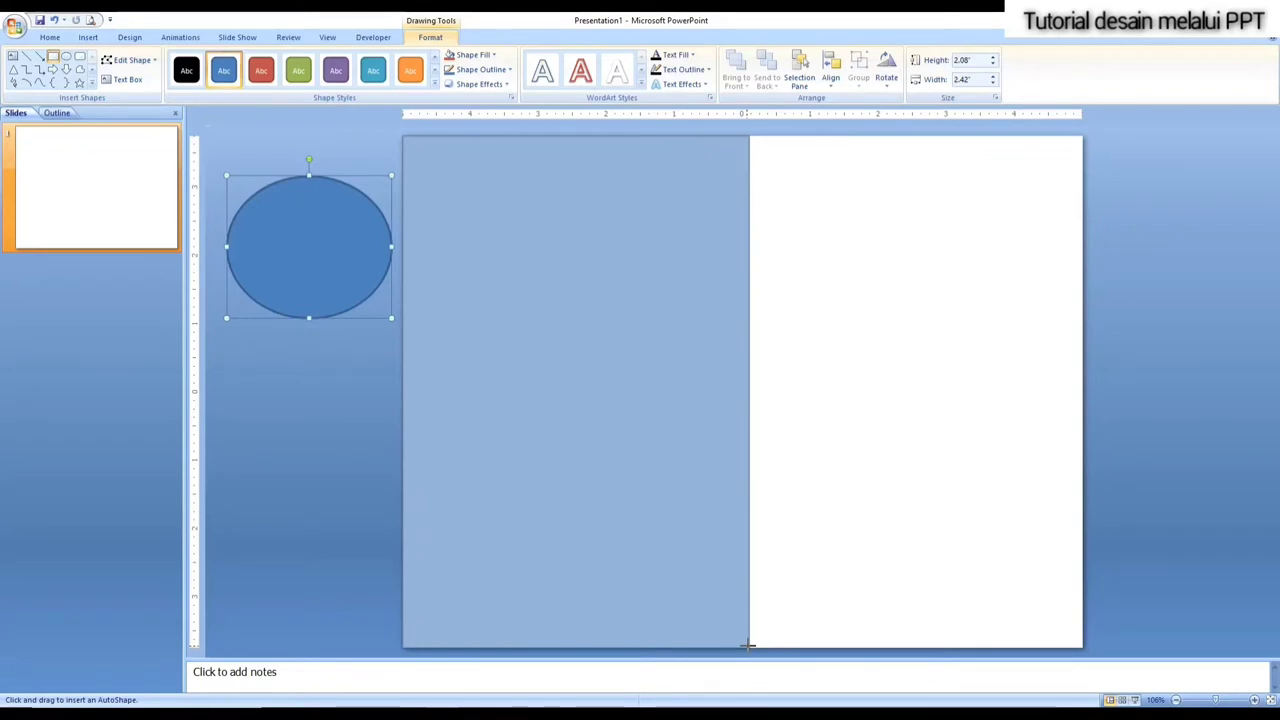
Step: Finish the full-height rectangle over the slide's left half and fill it green
left_click_drag(748, 645, 748, 645)
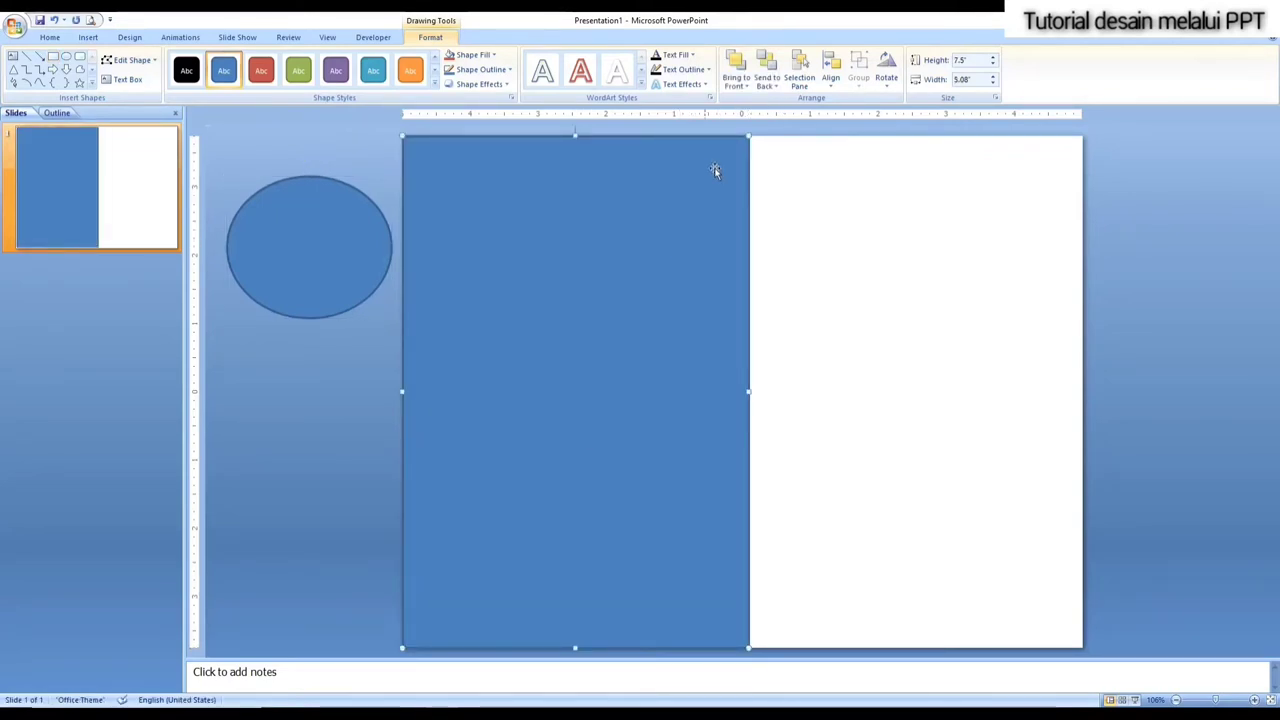
left_click(474, 55)
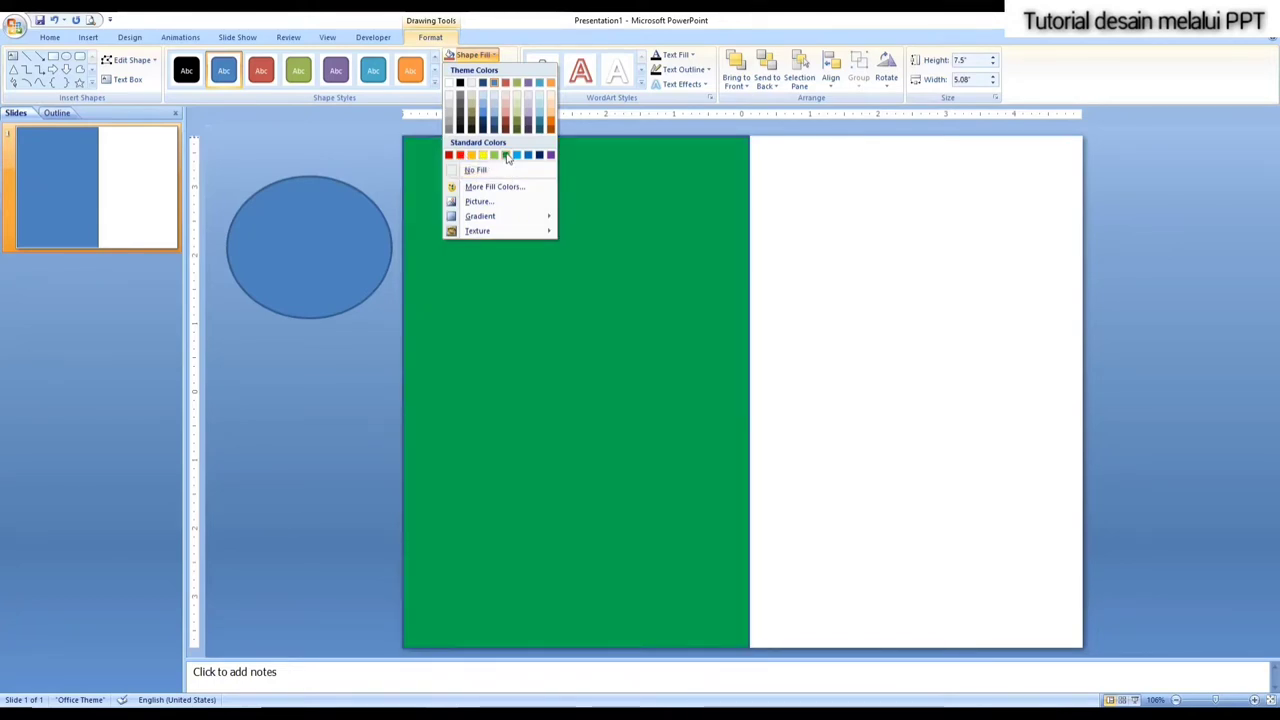
left_click(507, 157)
left_click(343, 457)
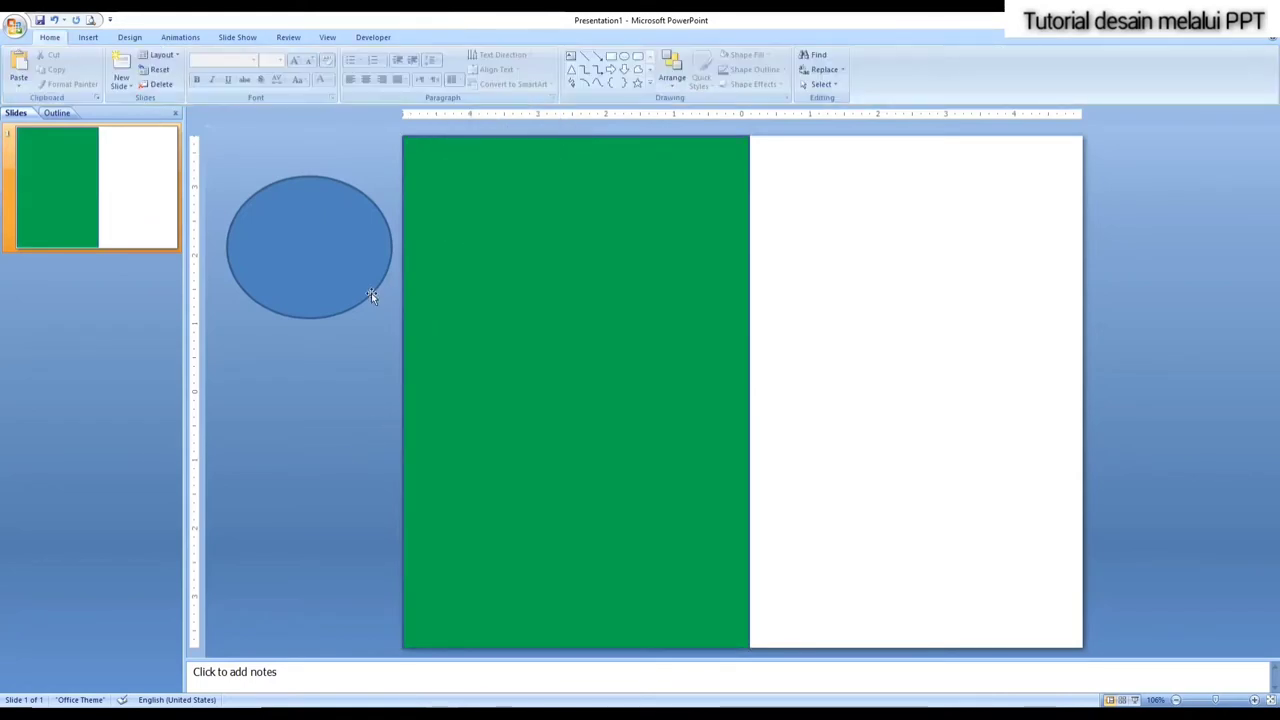
left_click(572, 318)
Step: Copy the green rectangle and paste a duplicate onto the slide's right half
right_click(599, 160)
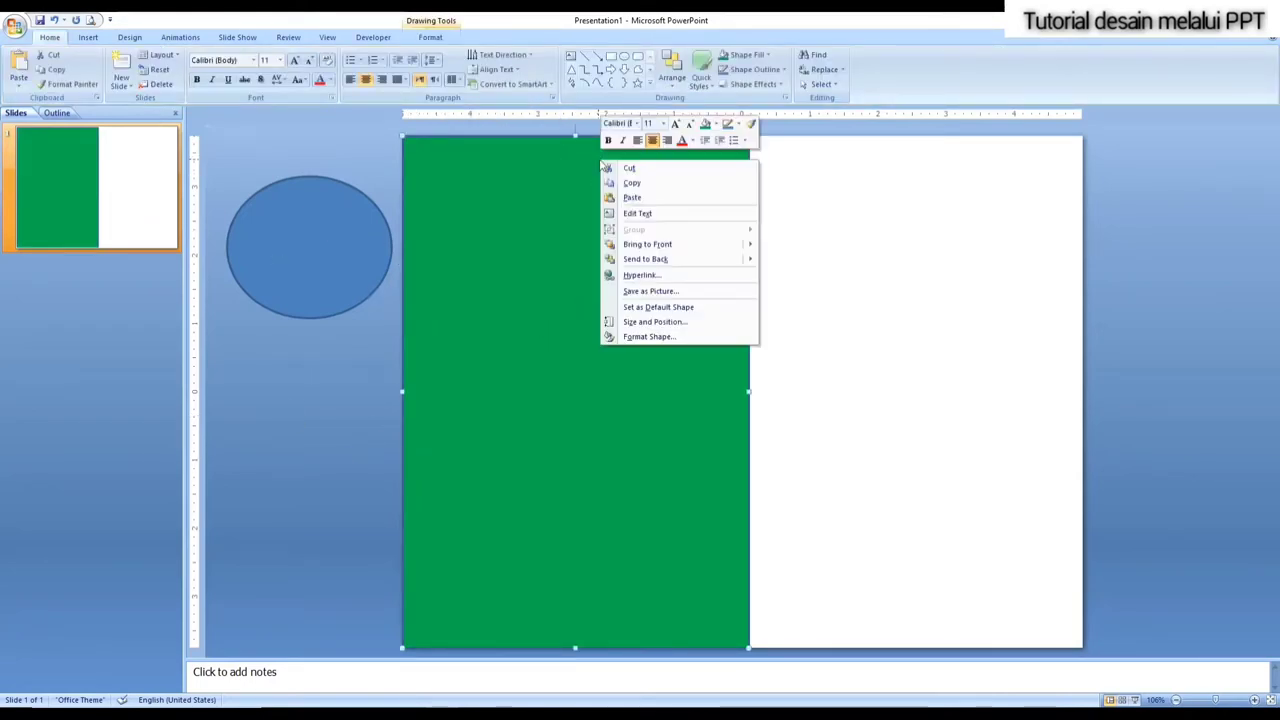
left_click(640, 183)
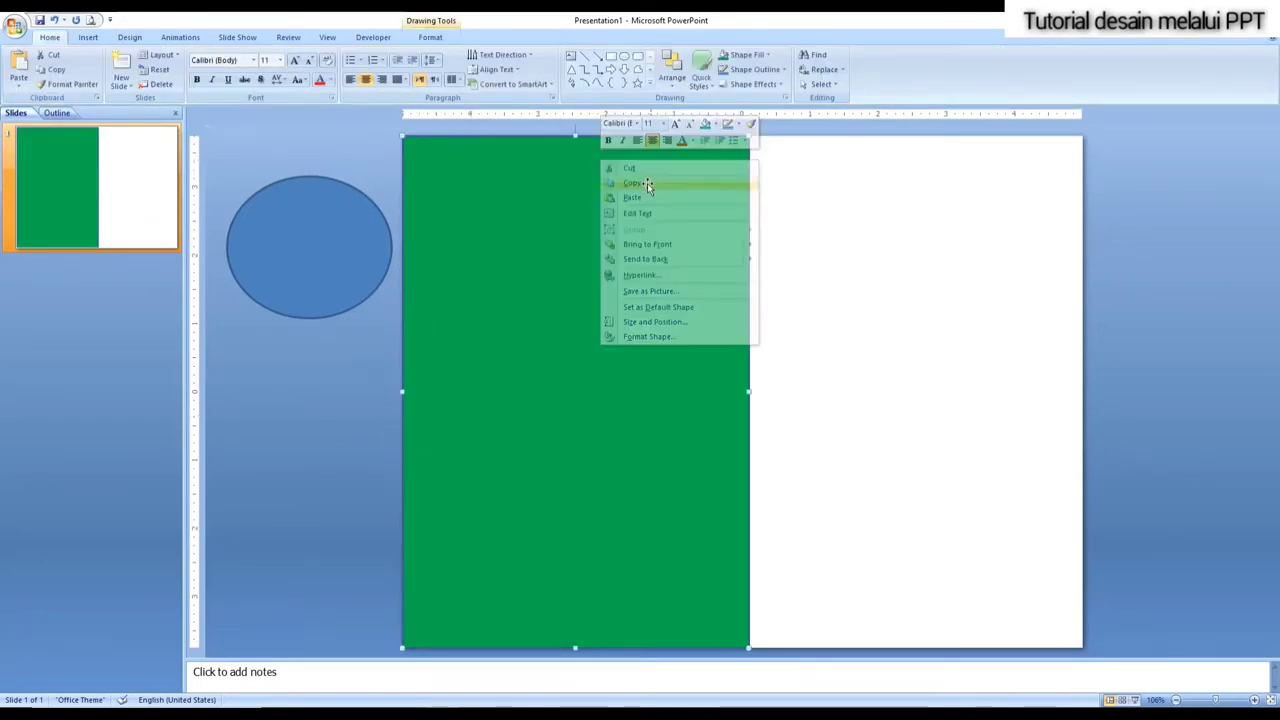
right_click(850, 158)
left_click(862, 195)
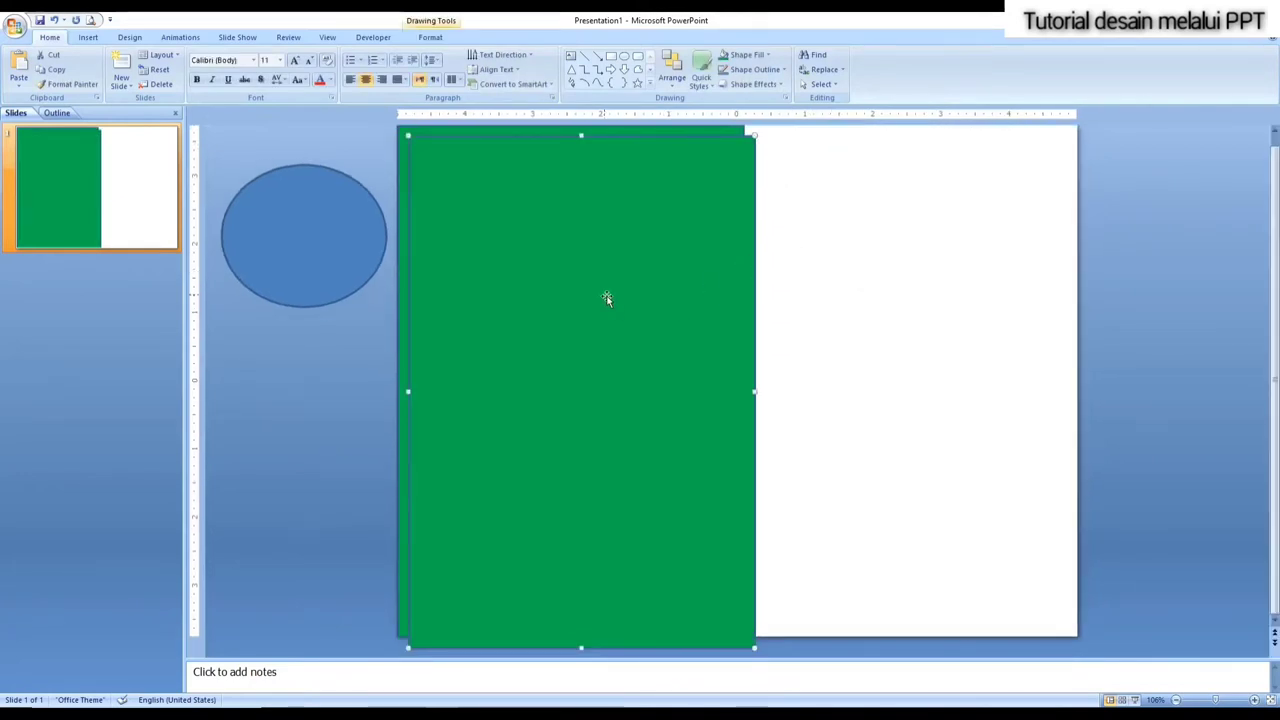
left_click_drag(606, 294, 925, 274)
Step: Adjust the left rectangle's right edge so it closes the white gap
scroll(862, 330, "down", 1)
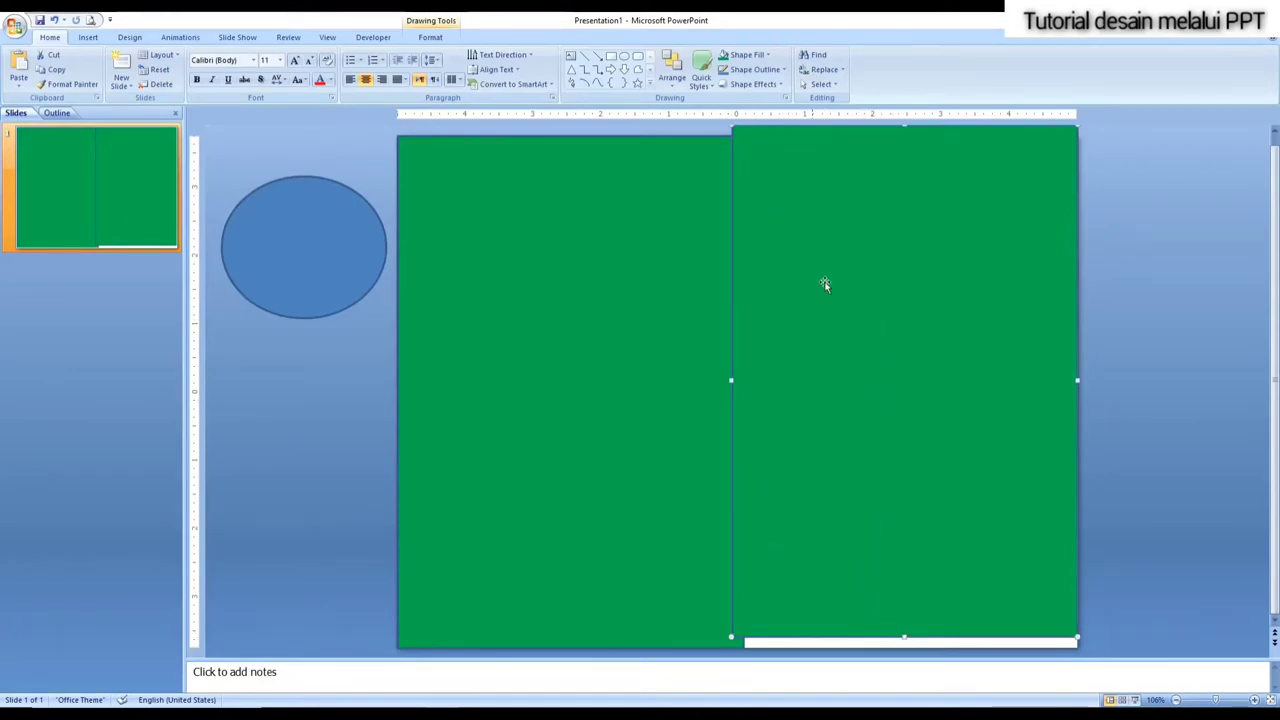
left_click(659, 340)
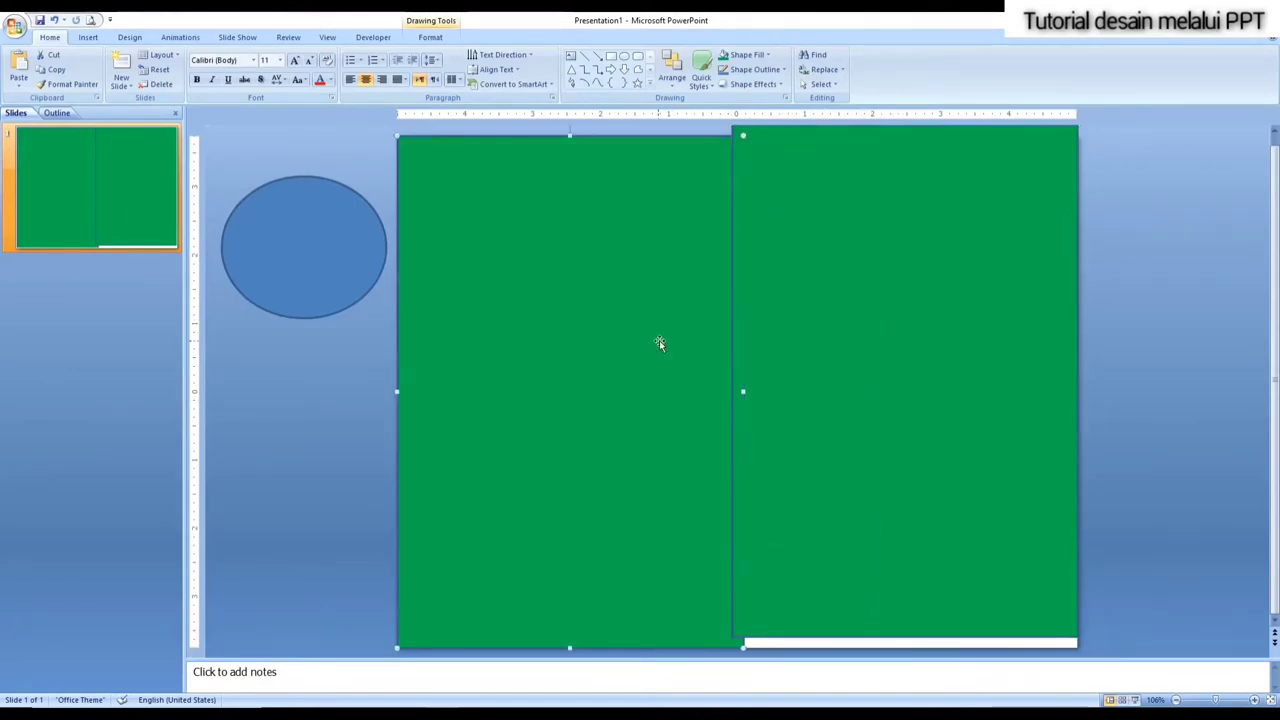
left_click_drag(737, 391, 731, 391)
left_click(753, 407)
scroll(735, 381, "up", 1)
left_click(729, 406)
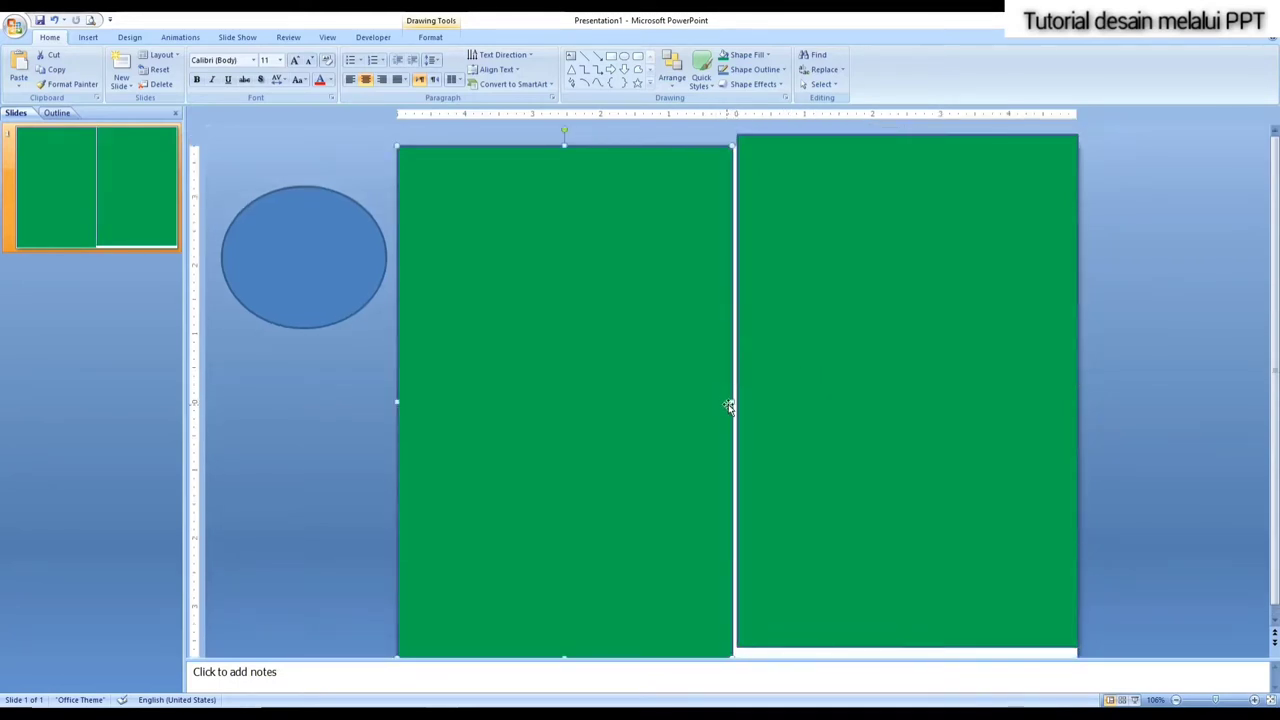
left_click_drag(732, 399, 740, 399)
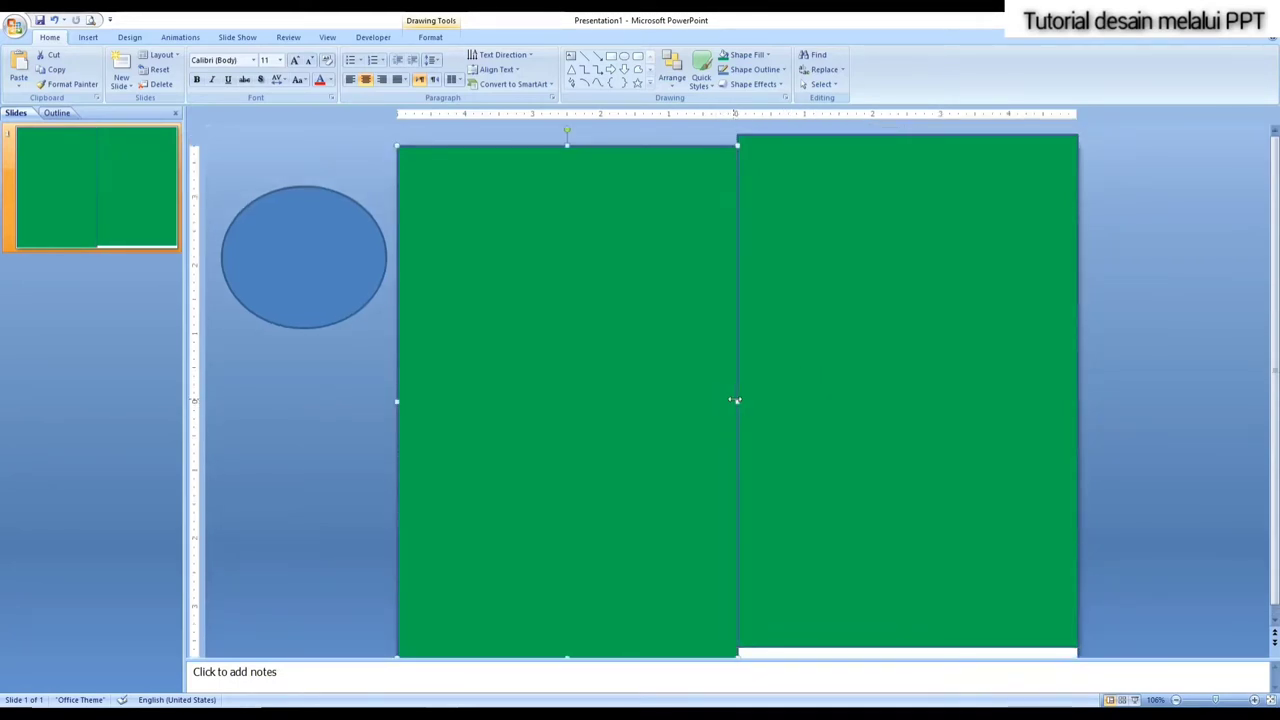
Step: Line the right rectangle up with the left one and shift it further right
left_click(859, 373)
scroll(952, 374, "down", 1)
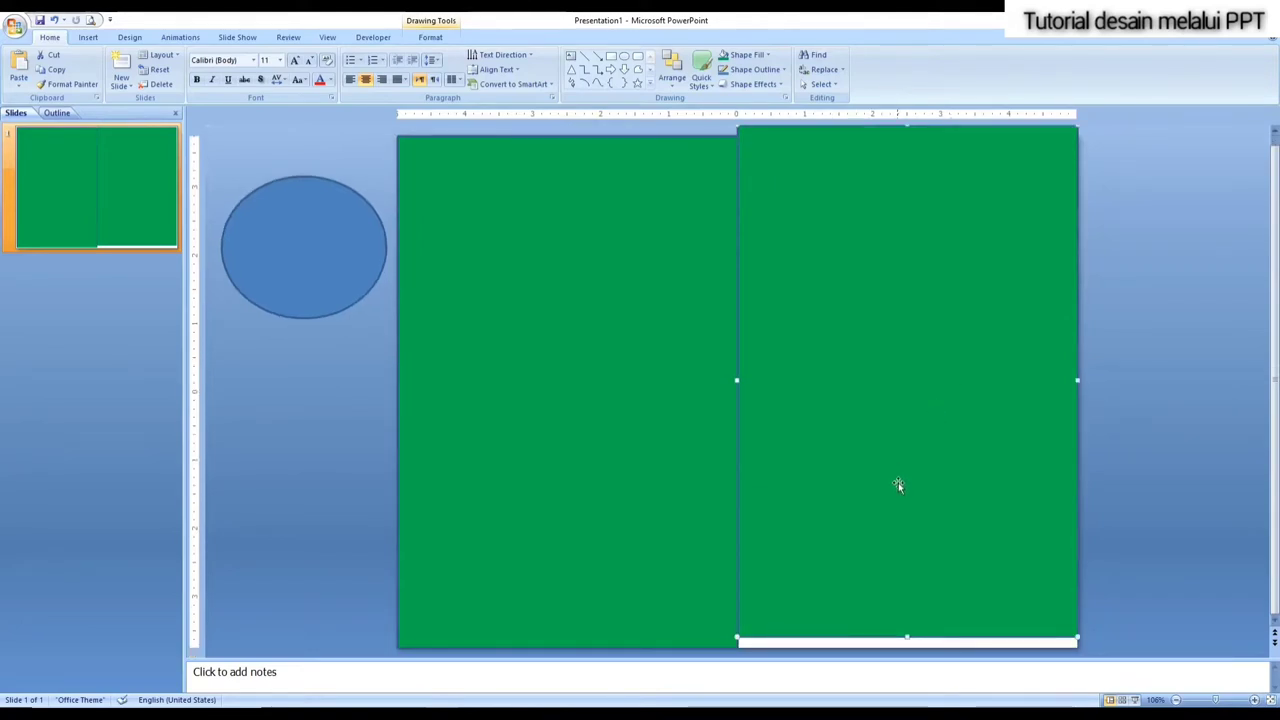
scroll(898, 485, "down", 1)
scroll(901, 487, "down", 2)
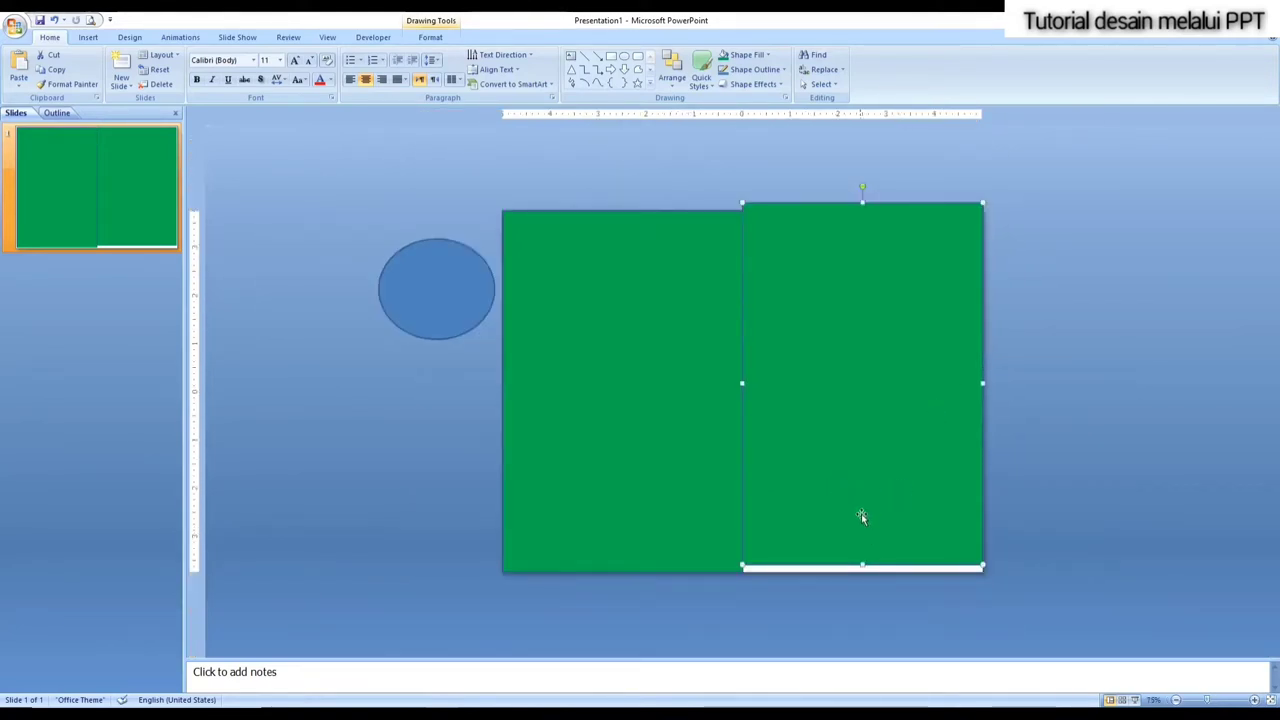
key("Down")
key("Down")
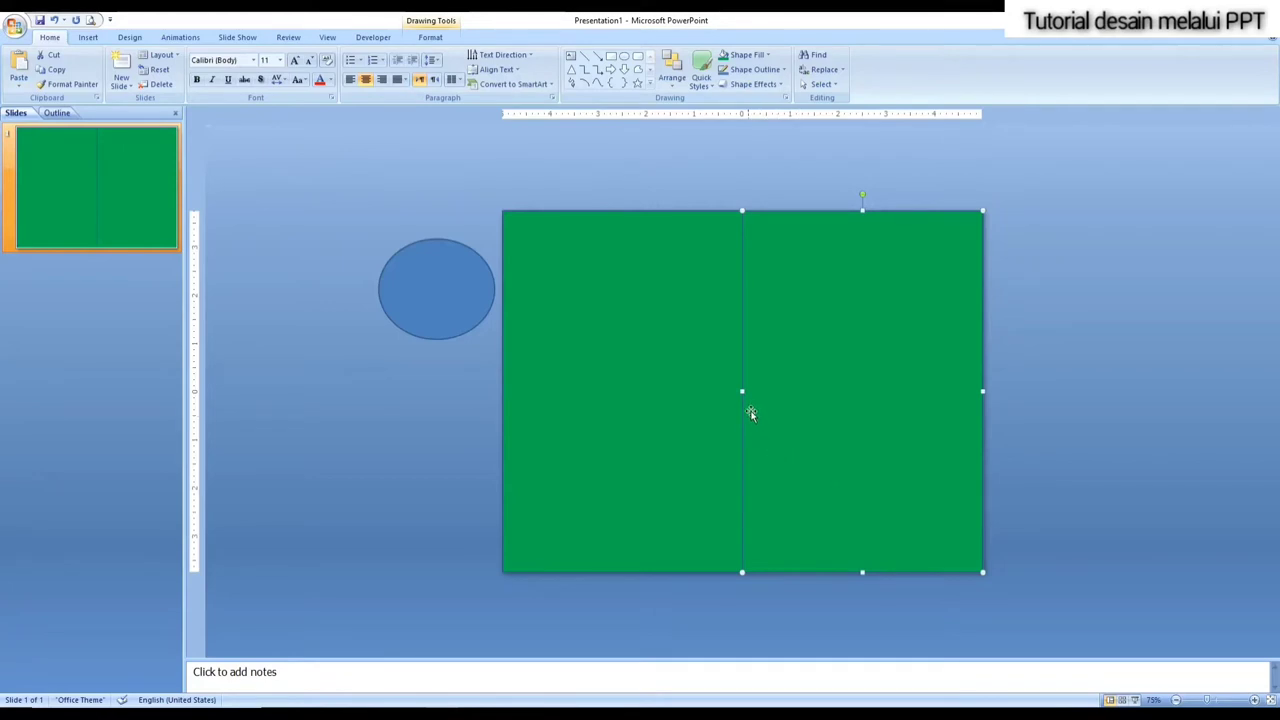
left_click_drag(746, 392, 786, 399)
left_click(700, 420)
Step: Fill the right rectangle light blue
left_click(877, 344)
double_click(877, 344)
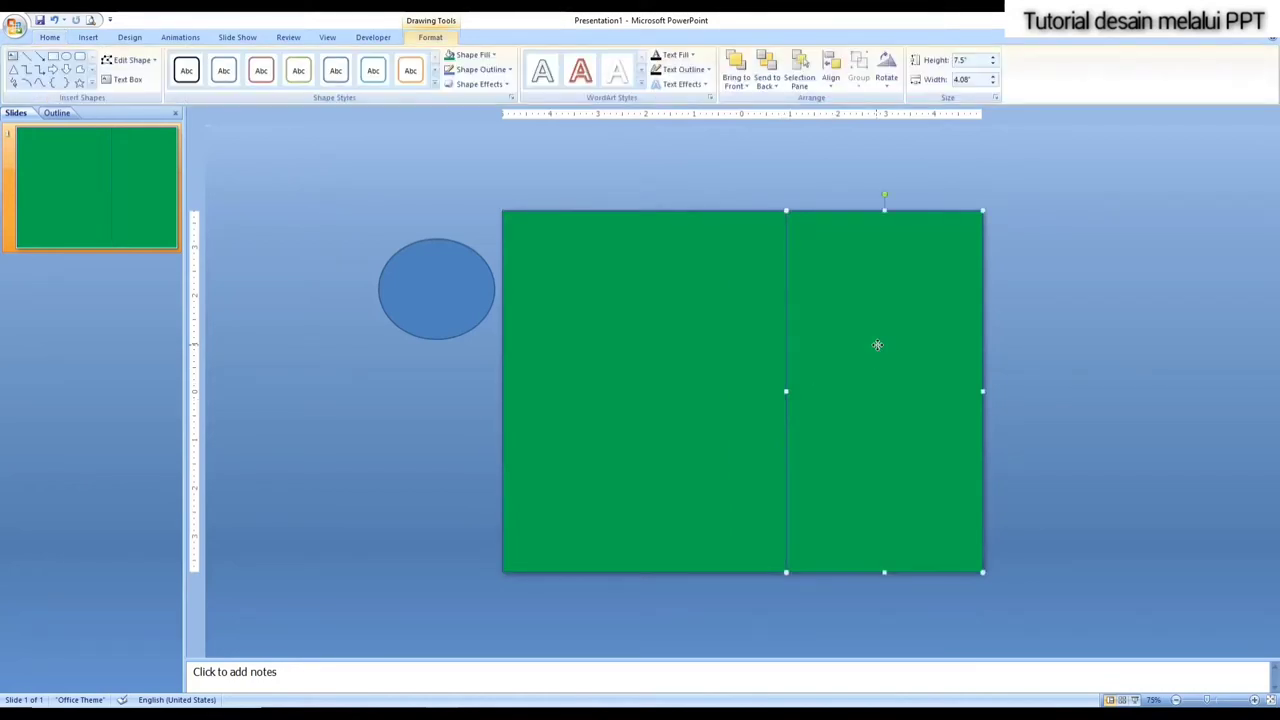
left_click(491, 56)
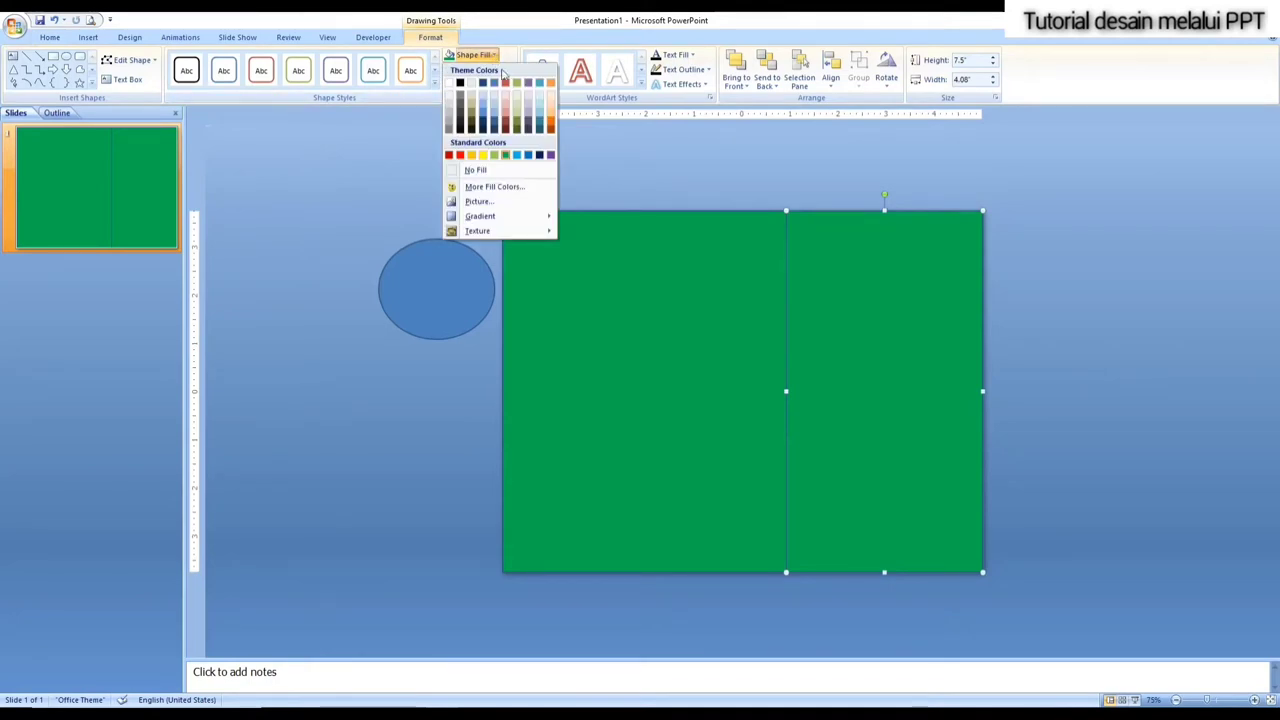
left_click(516, 156)
left_click(1105, 228)
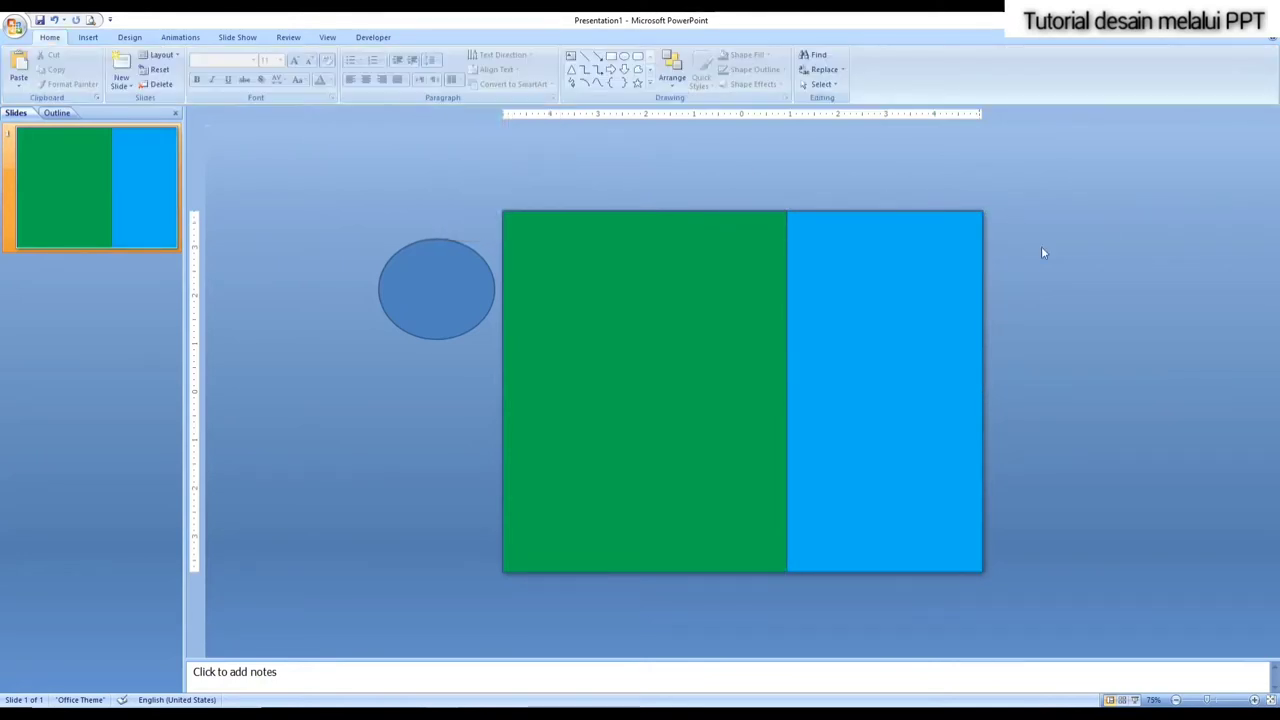
Step: Set No Outline on both the green and the blue rectangles
left_click(431, 318)
left_click(563, 286)
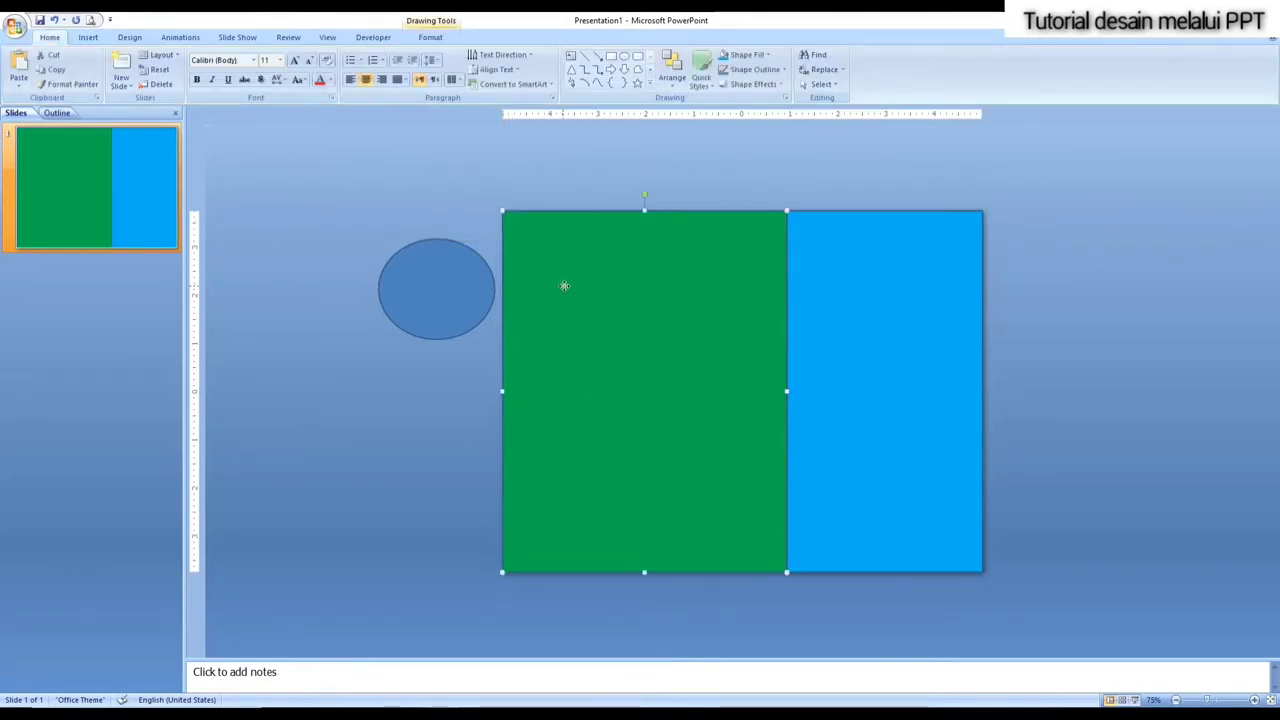
double_click(581, 282)
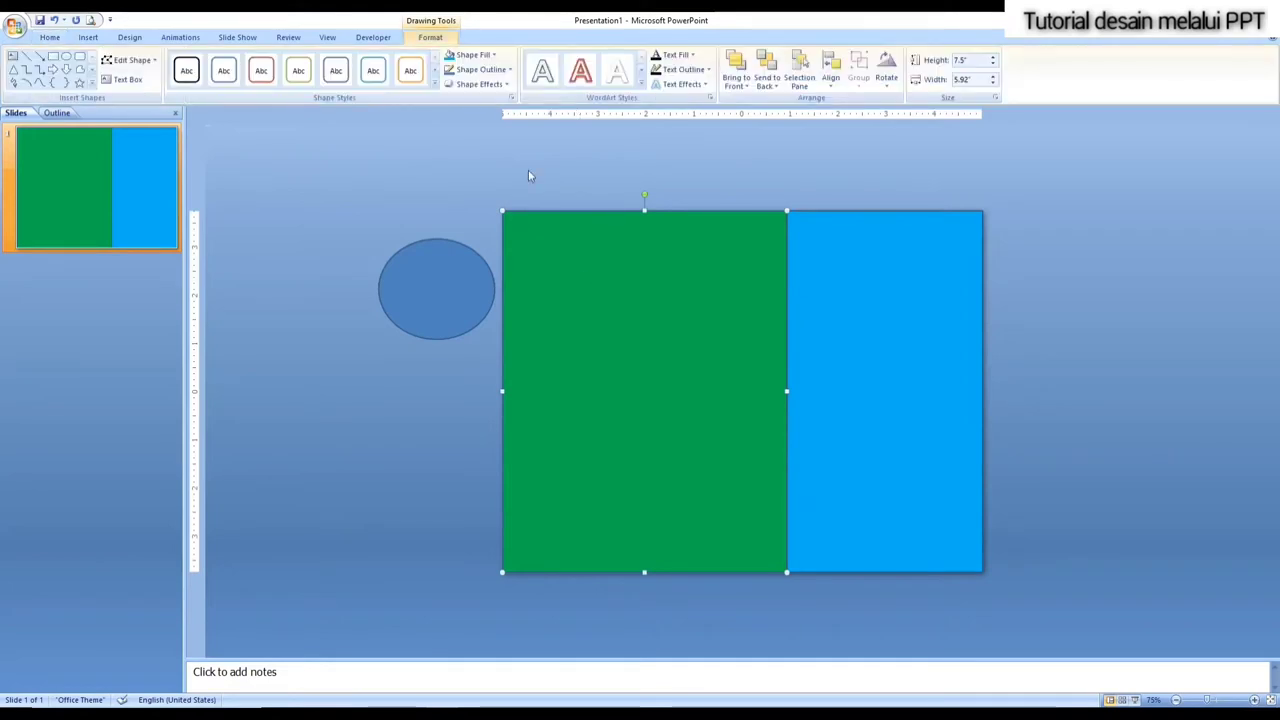
left_click(510, 72)
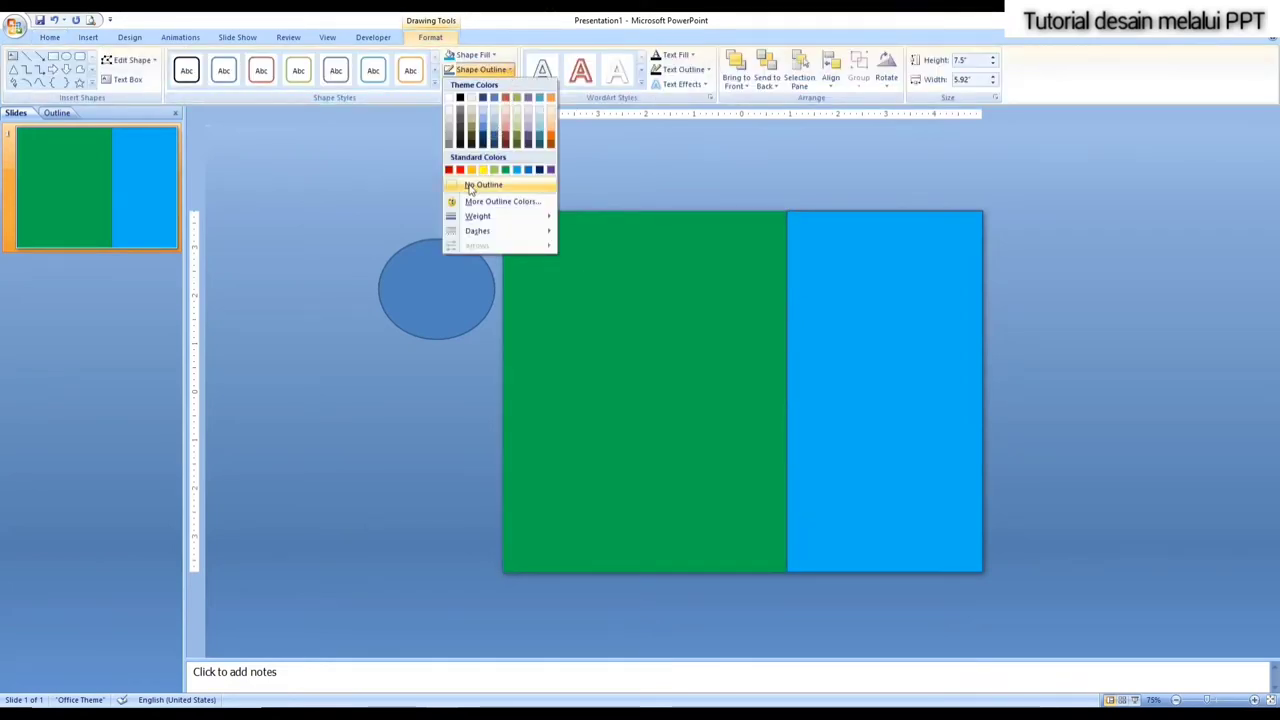
left_click(470, 189)
left_click(881, 253)
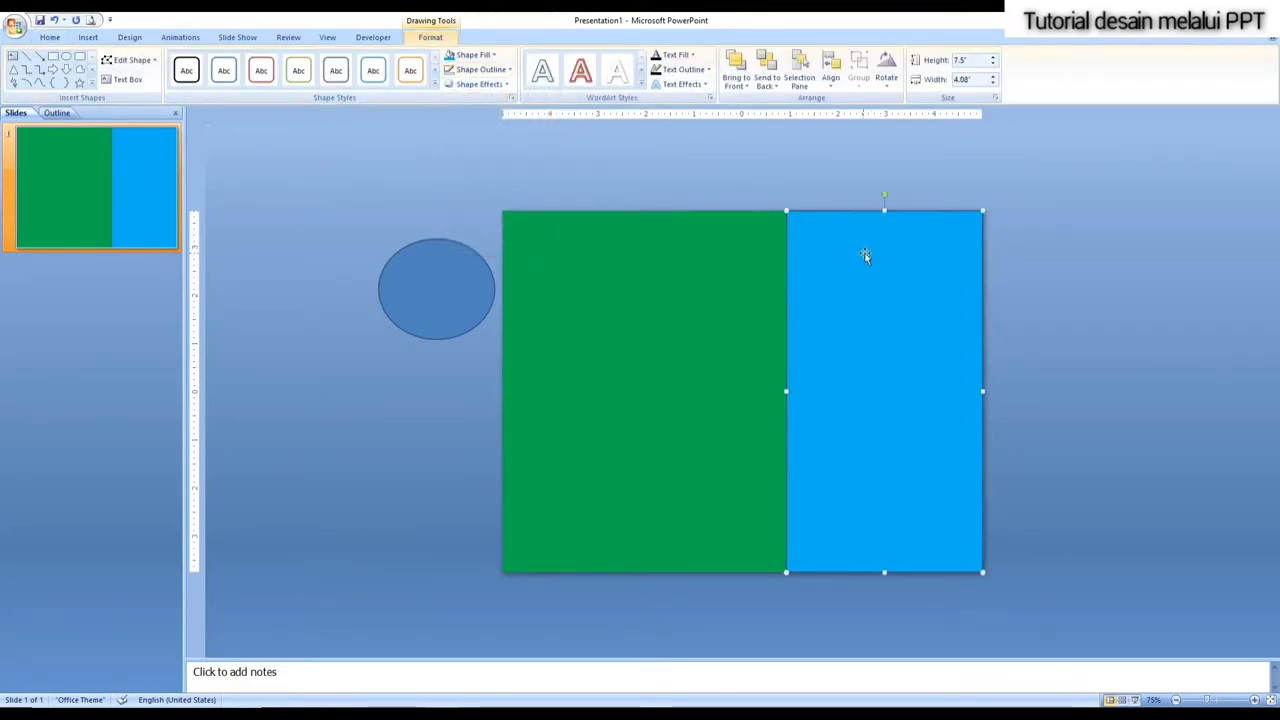
left_click(512, 72)
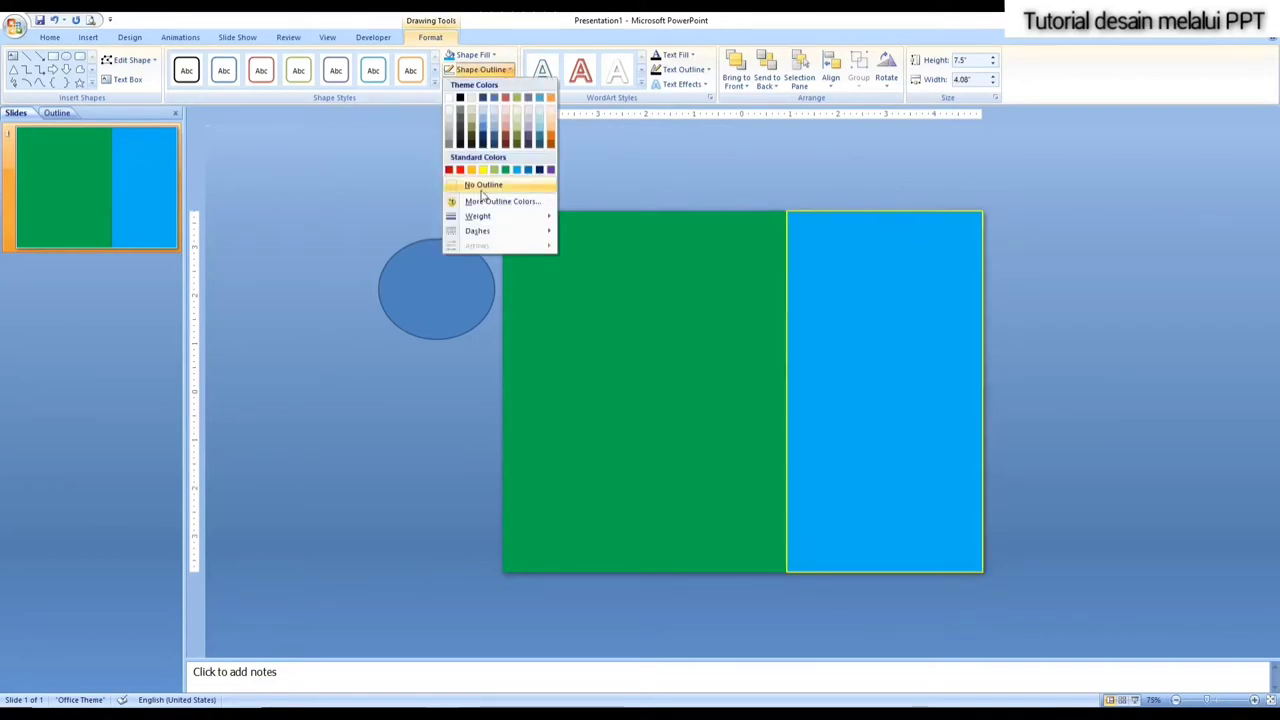
left_click(482, 188)
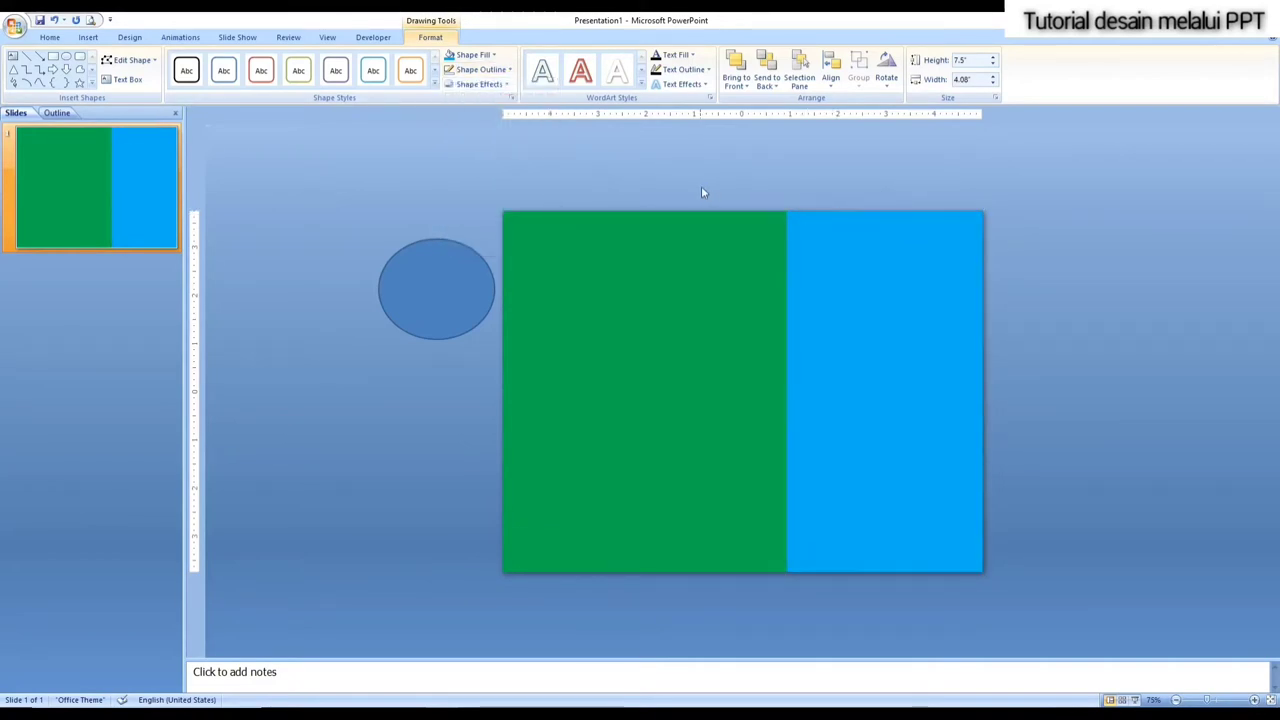
left_click(435, 292)
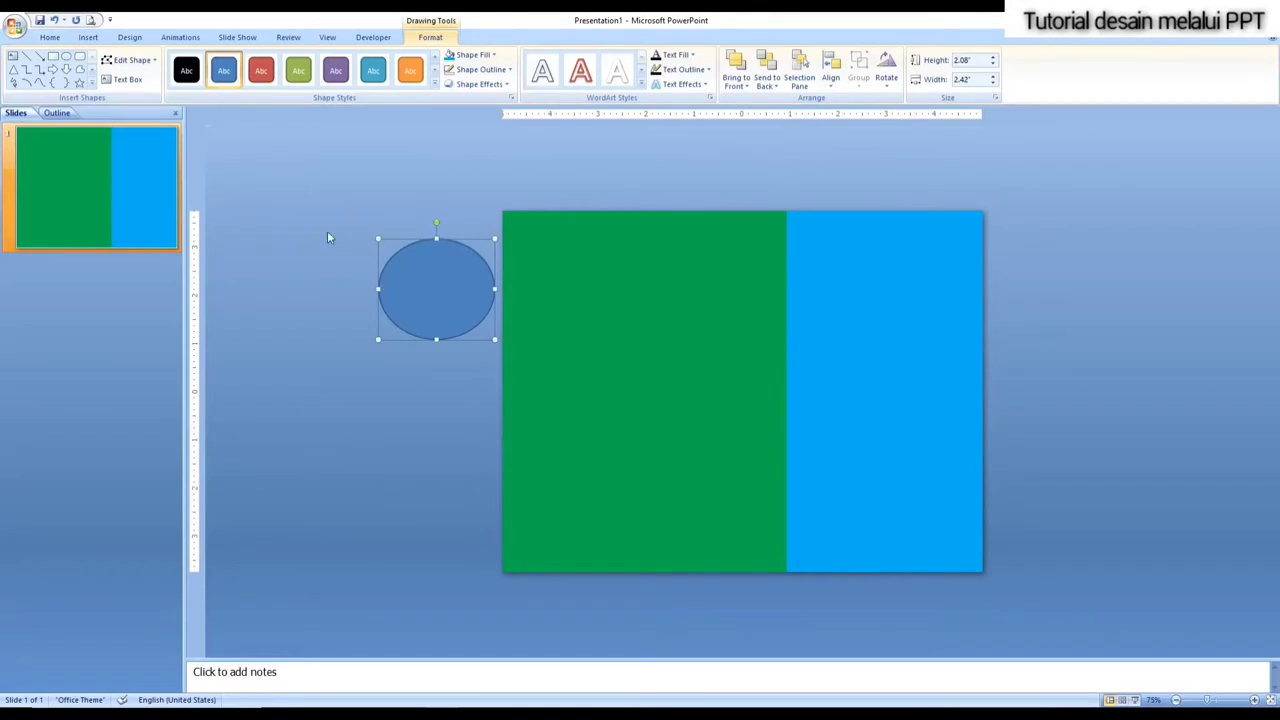
Step: Move the off-slide ellipse up-left and fill it yellow
left_click(356, 180)
mouse_move(436, 300)
left_mouse_down()
mouse_move(372, 244)
mouse_move(372, 295)
left_mouse_up()
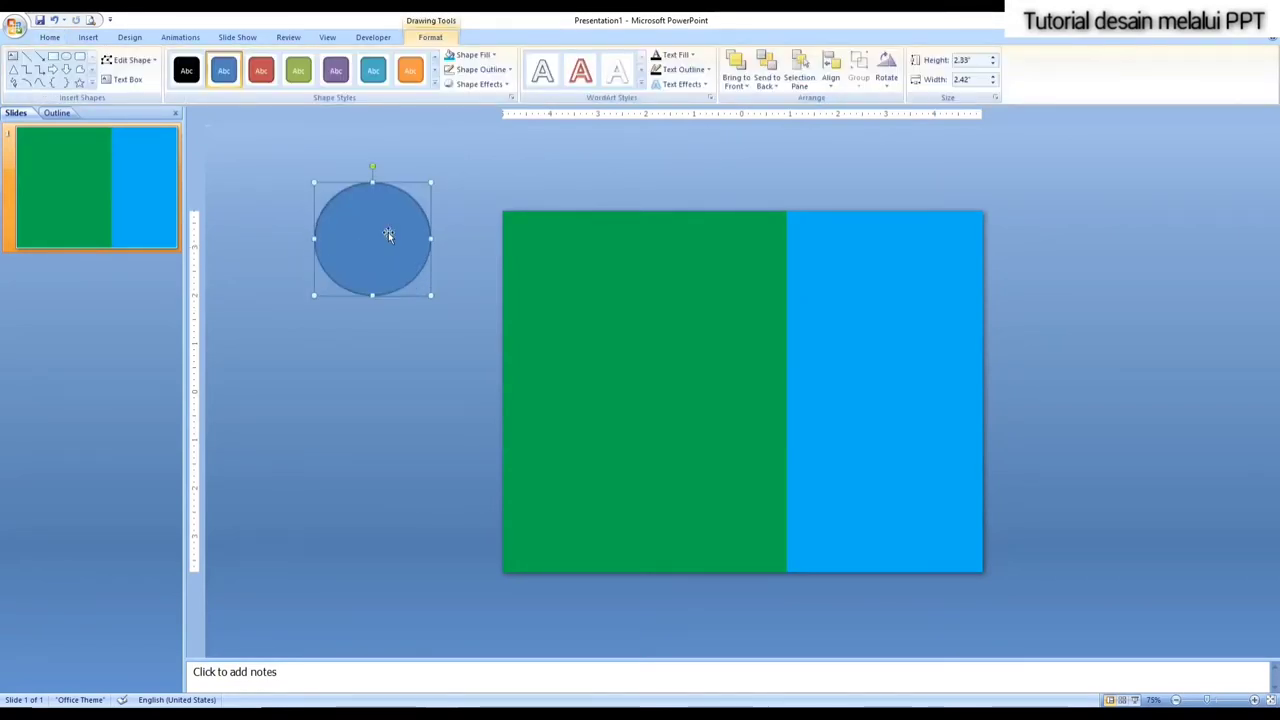
left_click(497, 57)
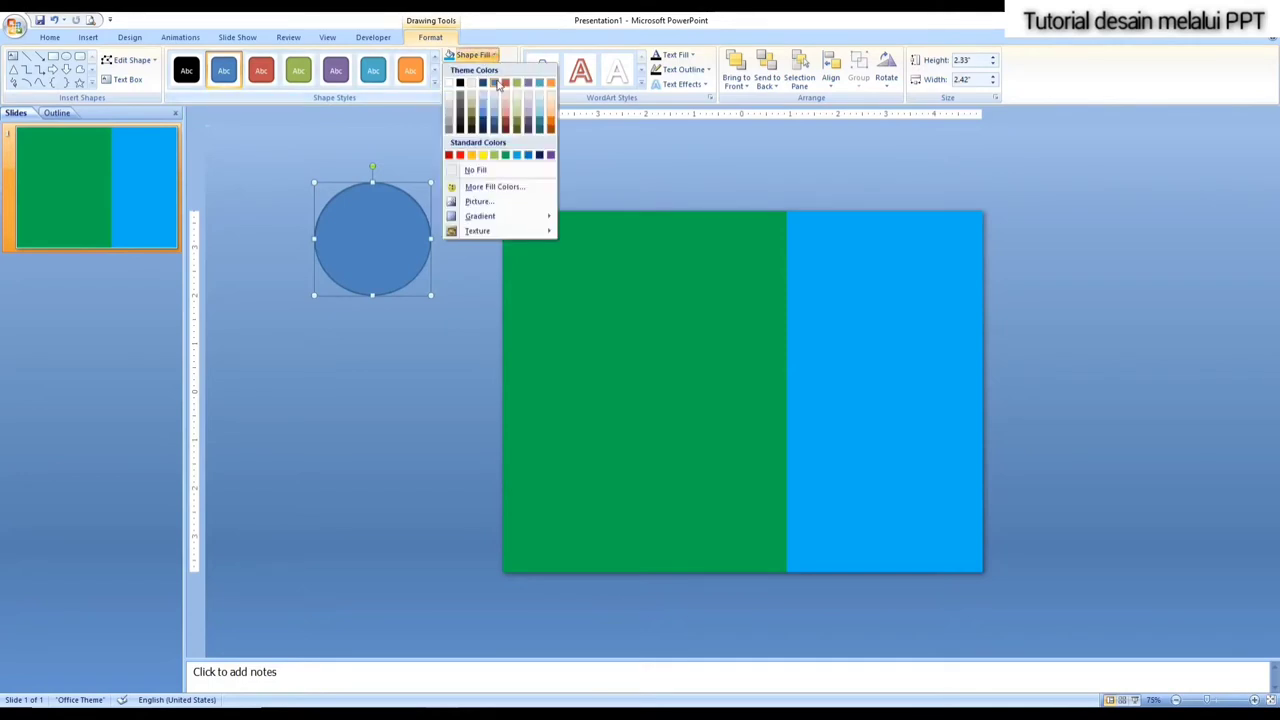
left_click(483, 156)
Step: Place the yellow circle on the green panel and bring it to front
left_click_drag(378, 228, 567, 266)
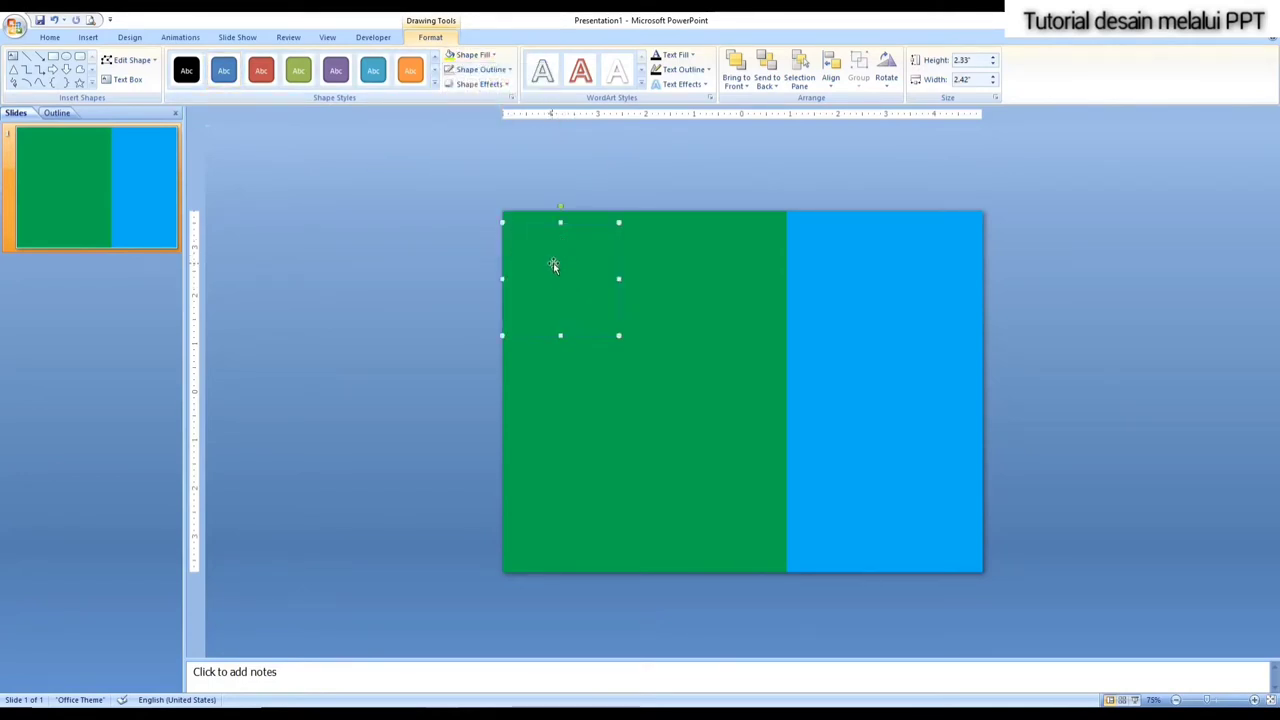
left_click(553, 262)
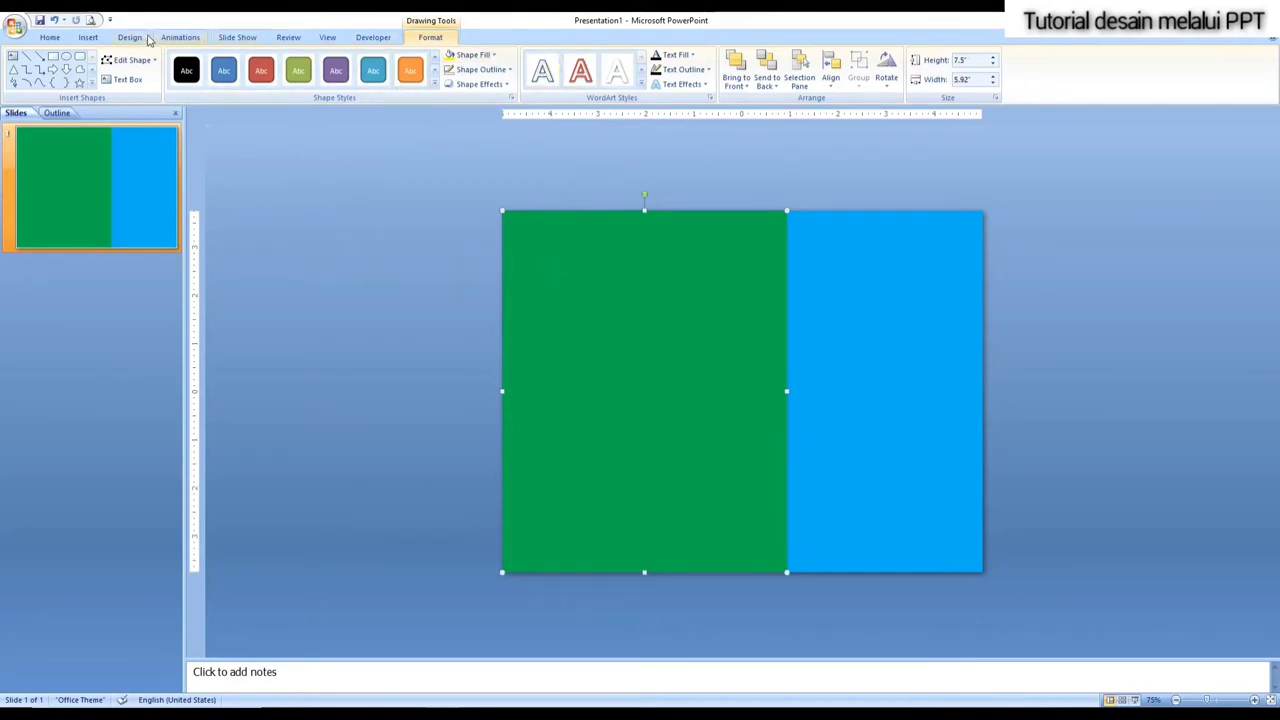
left_click(54, 20)
left_click_drag(353, 232, 612, 307)
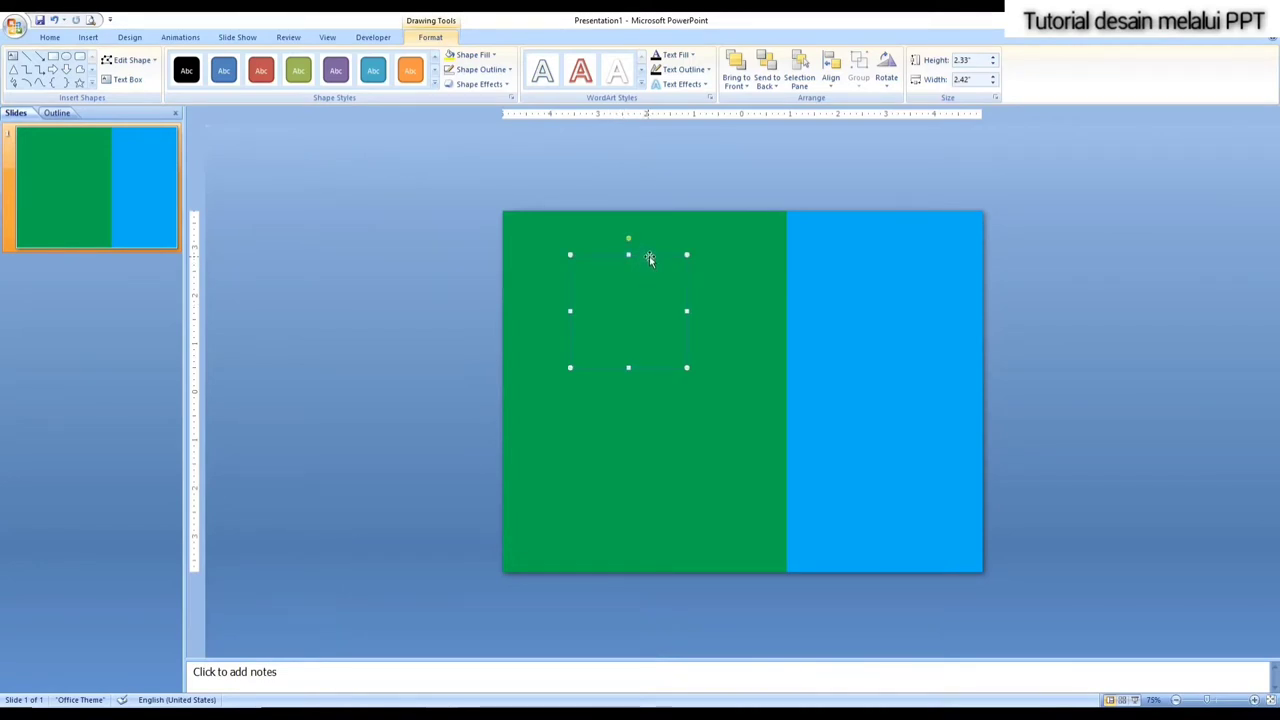
left_click(748, 88)
left_click(765, 99)
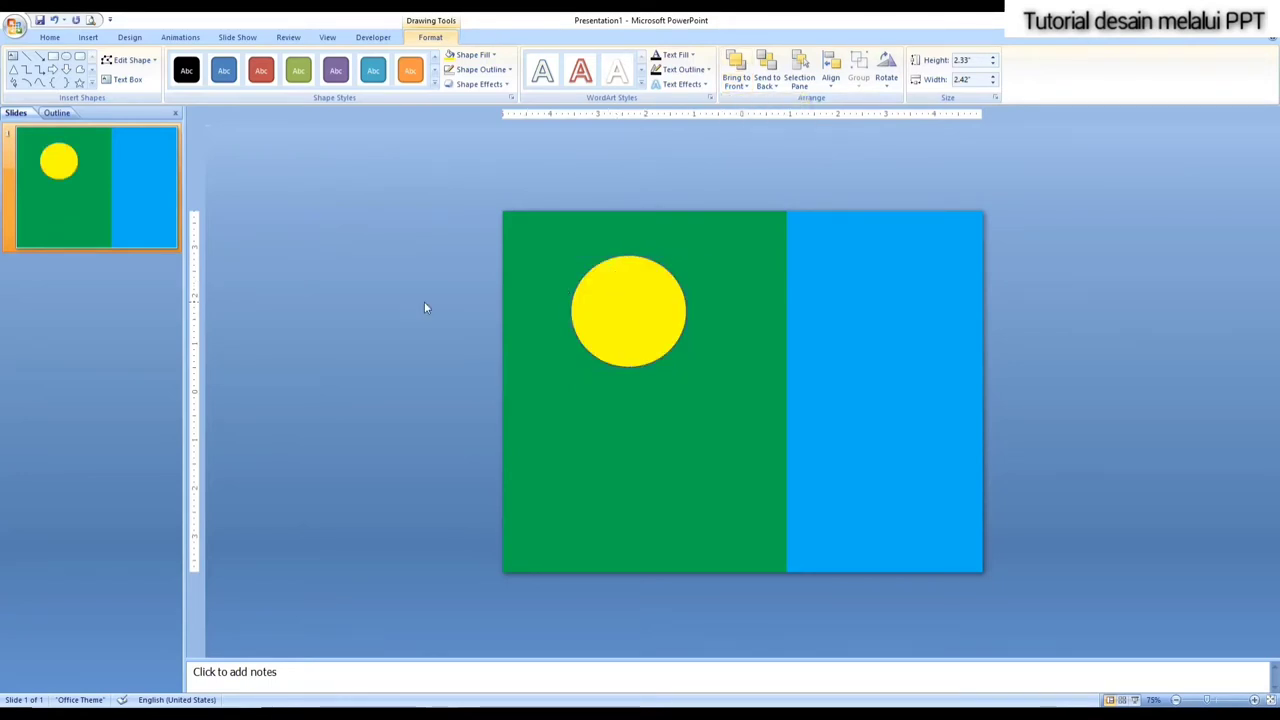
Step: Remove the yellow circle's outline, move it top-left, and shrink it to 1.67 × 1.75 inches
left_click(619, 292)
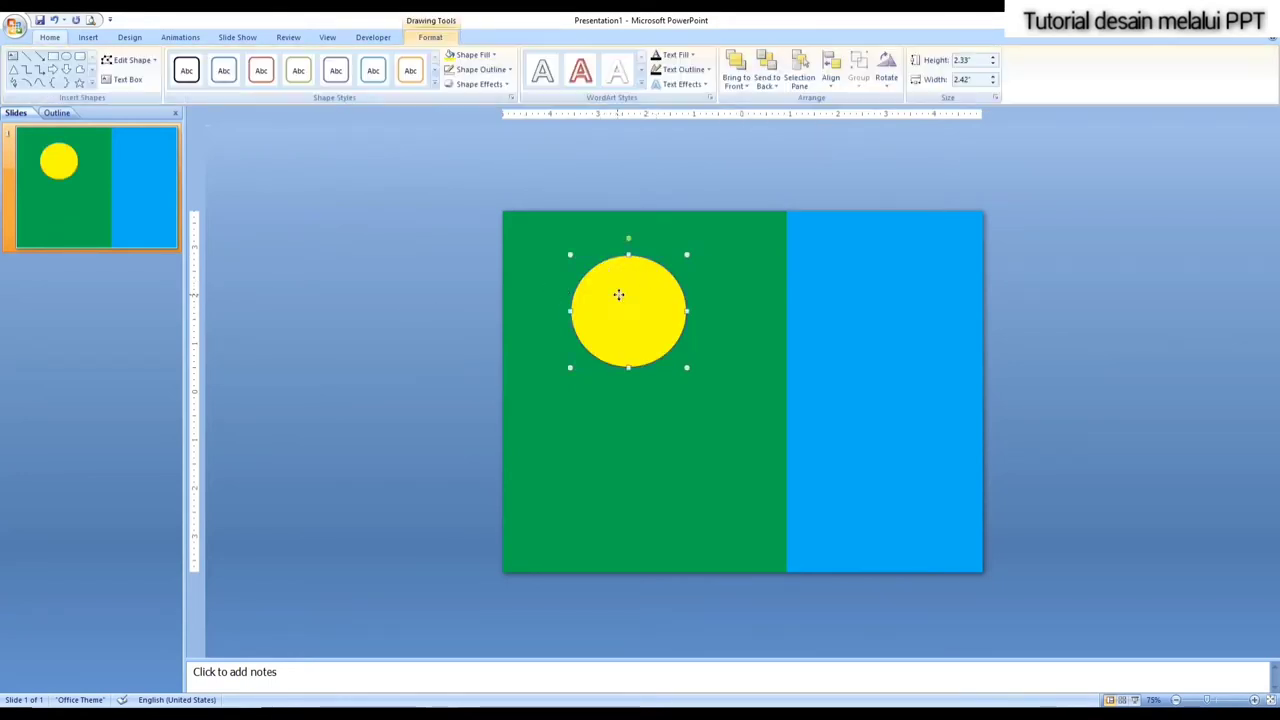
left_click(507, 69)
left_click(485, 185)
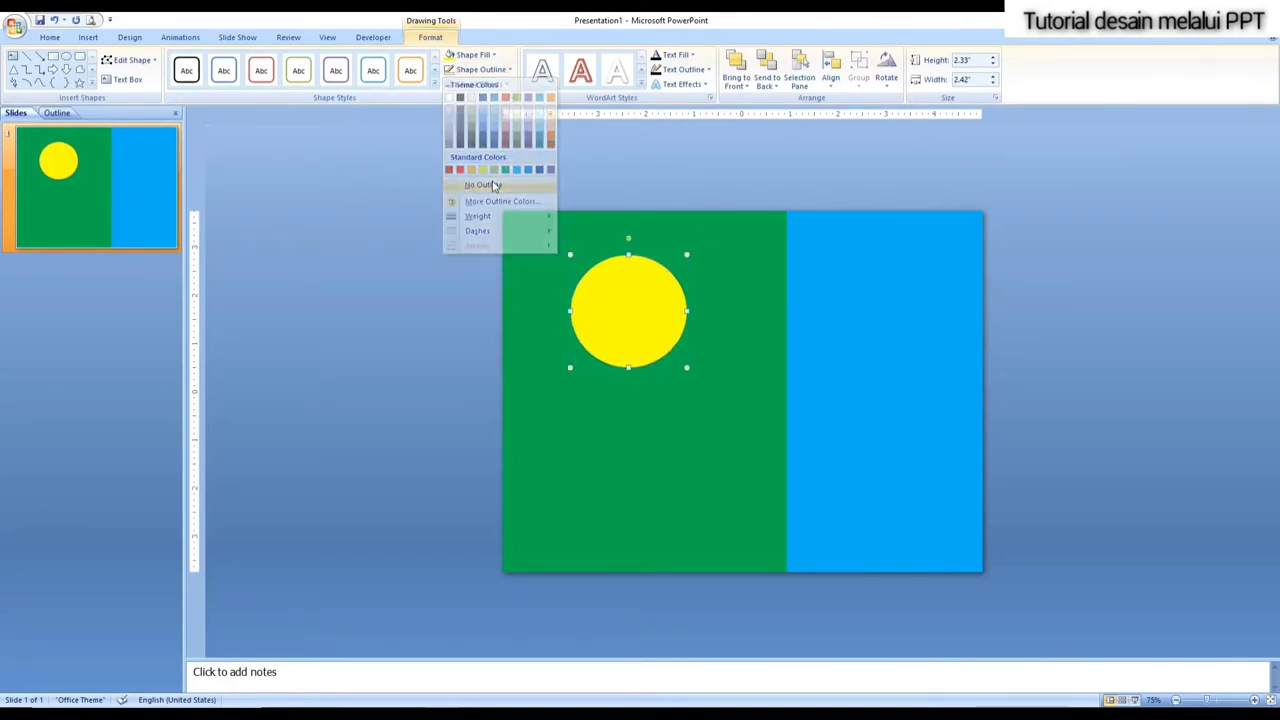
left_click_drag(607, 292, 567, 283)
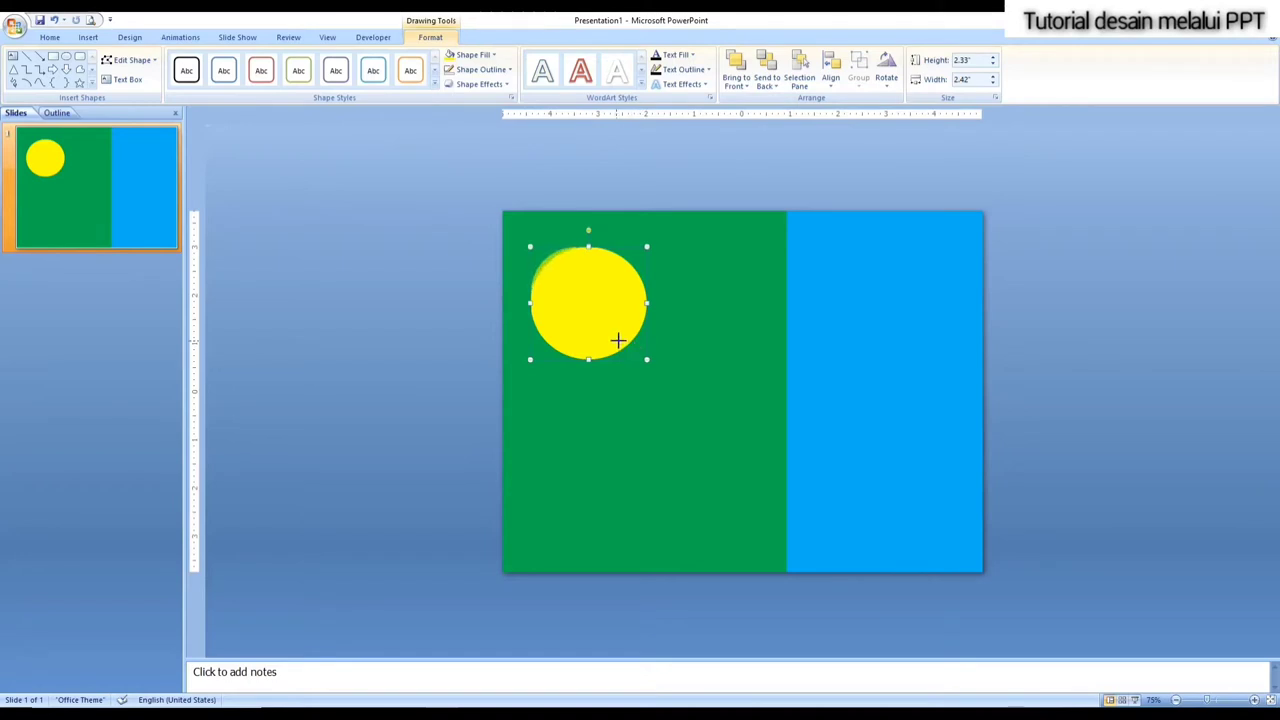
left_click_drag(647, 359, 614, 339)
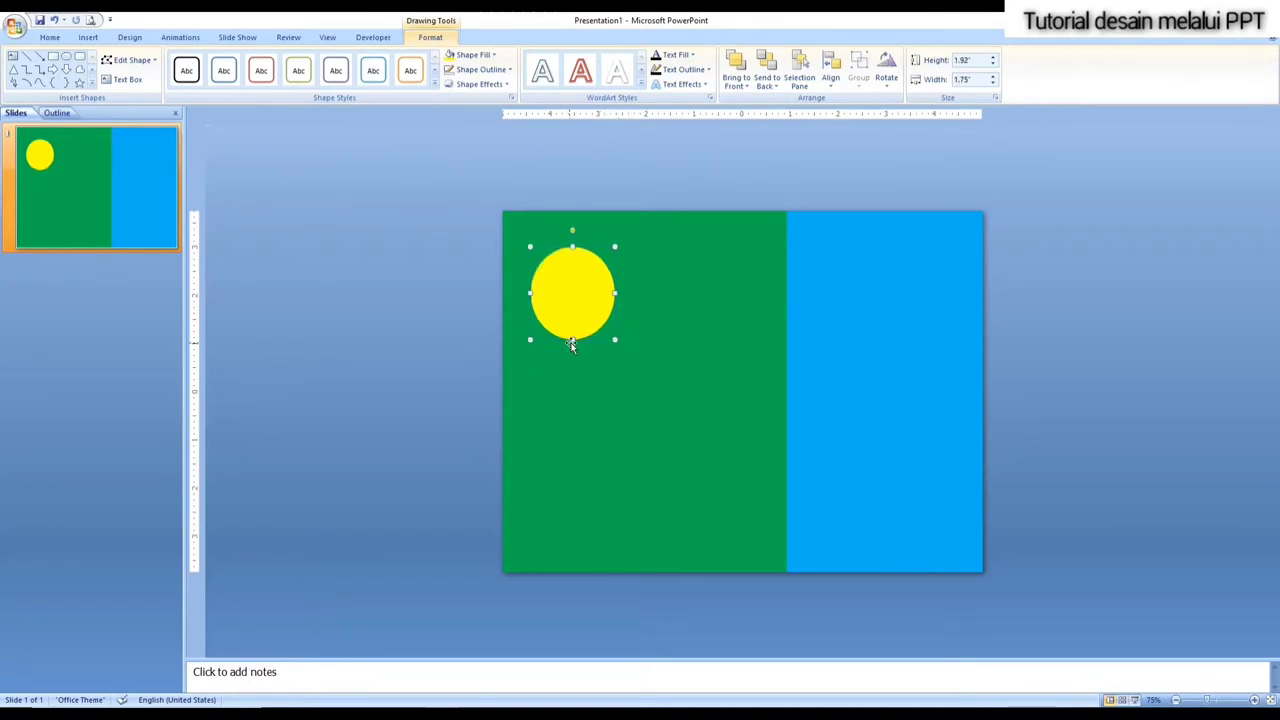
mouse_move(572, 339)
left_mouse_down()
mouse_move(586, 319)
mouse_move(572, 327)
left_mouse_up()
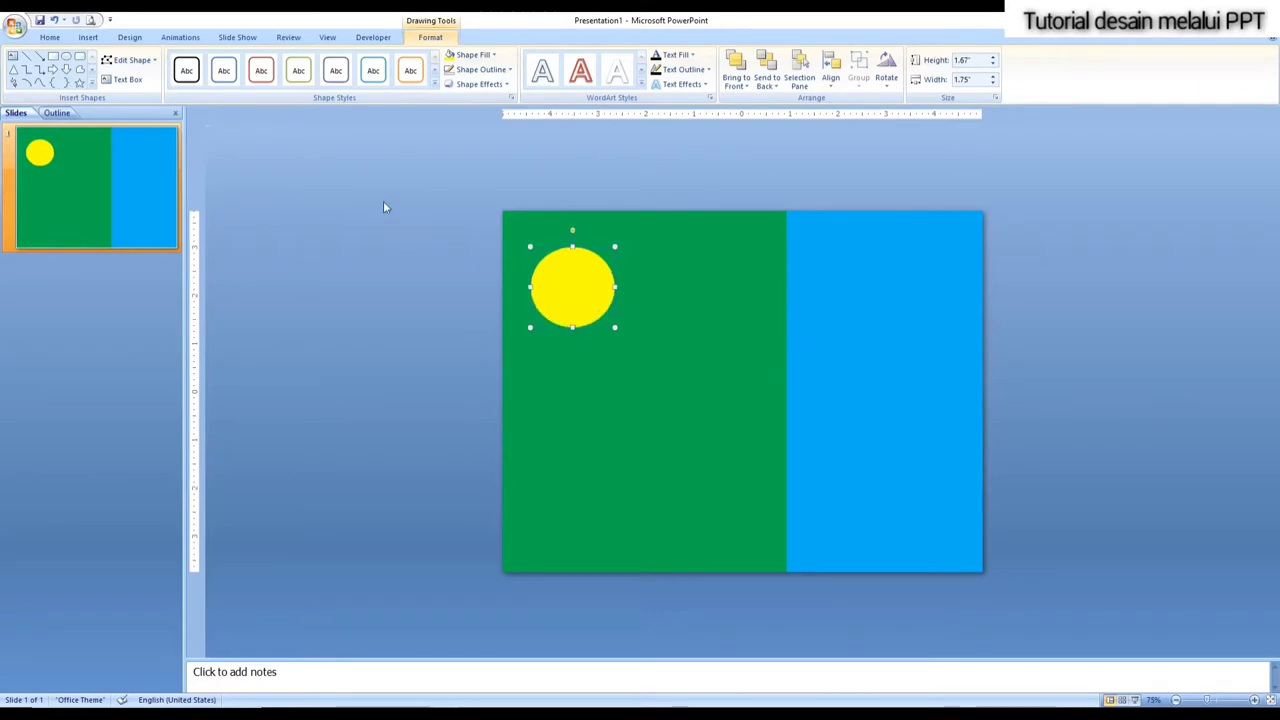
Step: Paste a copy of the yellow circle beside it and fill it orange
left_click(280, 197)
left_click(568, 278)
right_click(574, 277)
left_click(617, 302)
right_click(566, 268)
left_click(606, 304)
left_click_drag(582, 298, 600, 296)
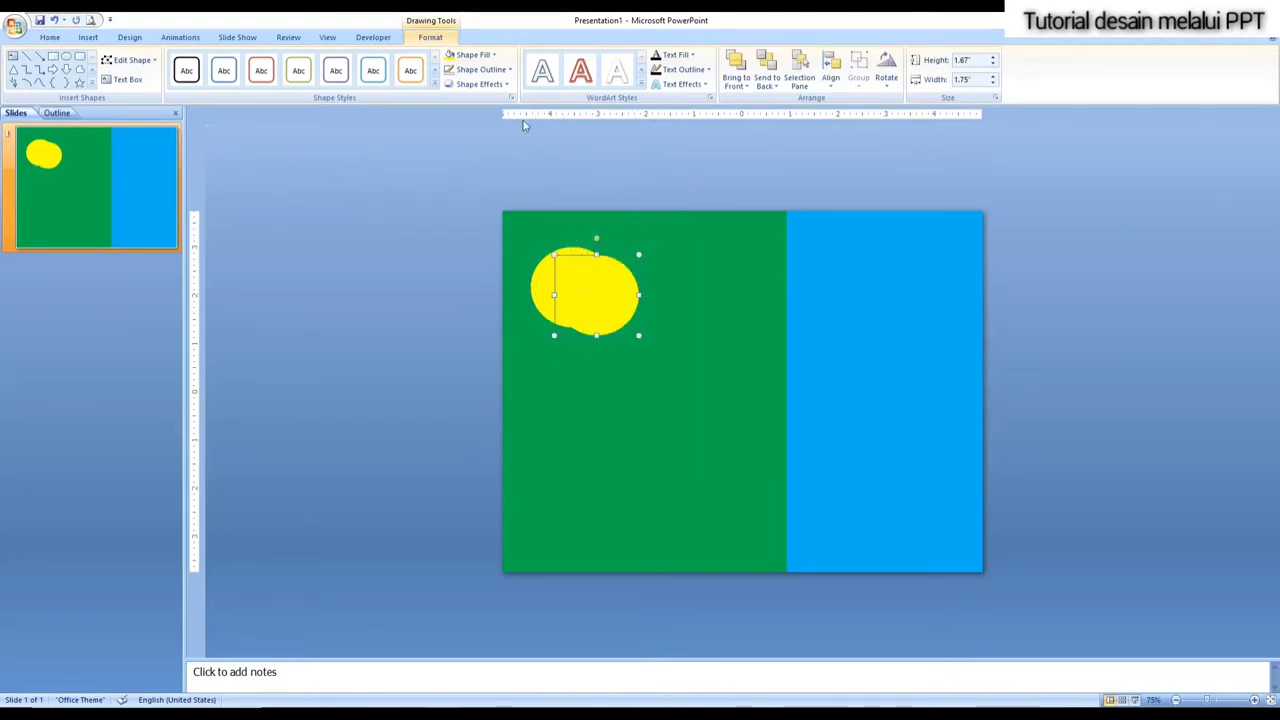
left_click(488, 55)
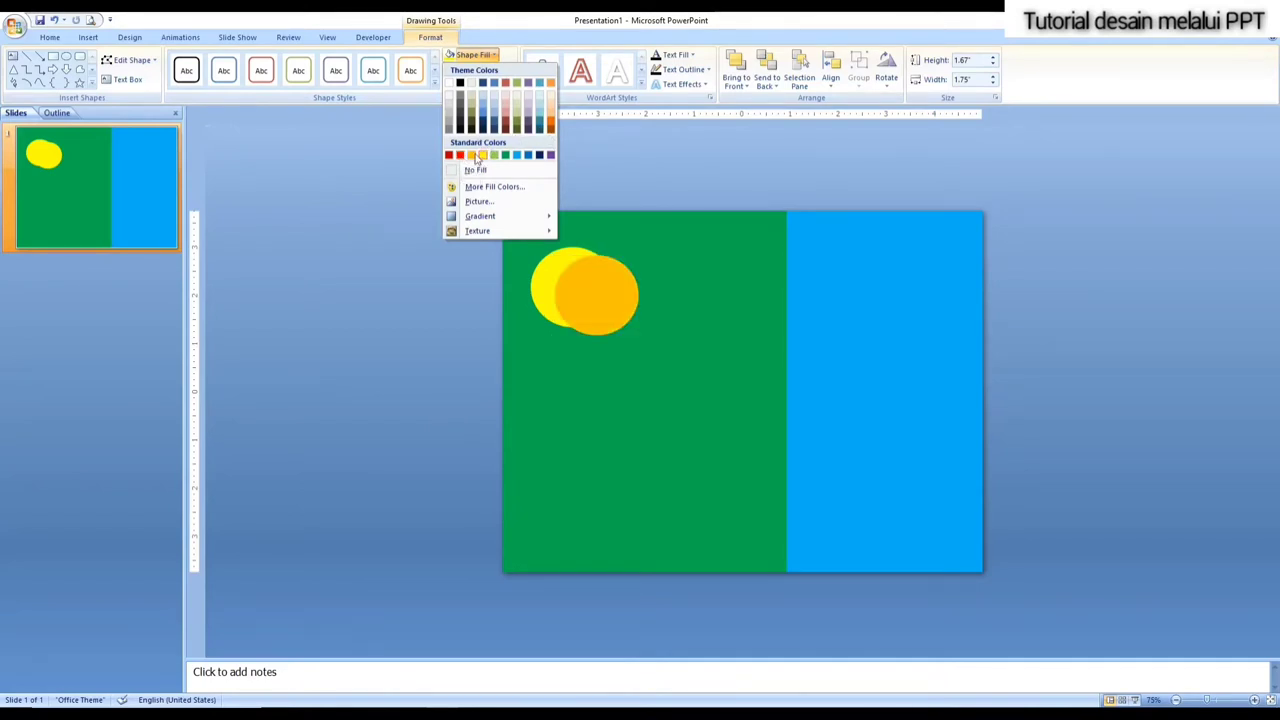
left_click(473, 156)
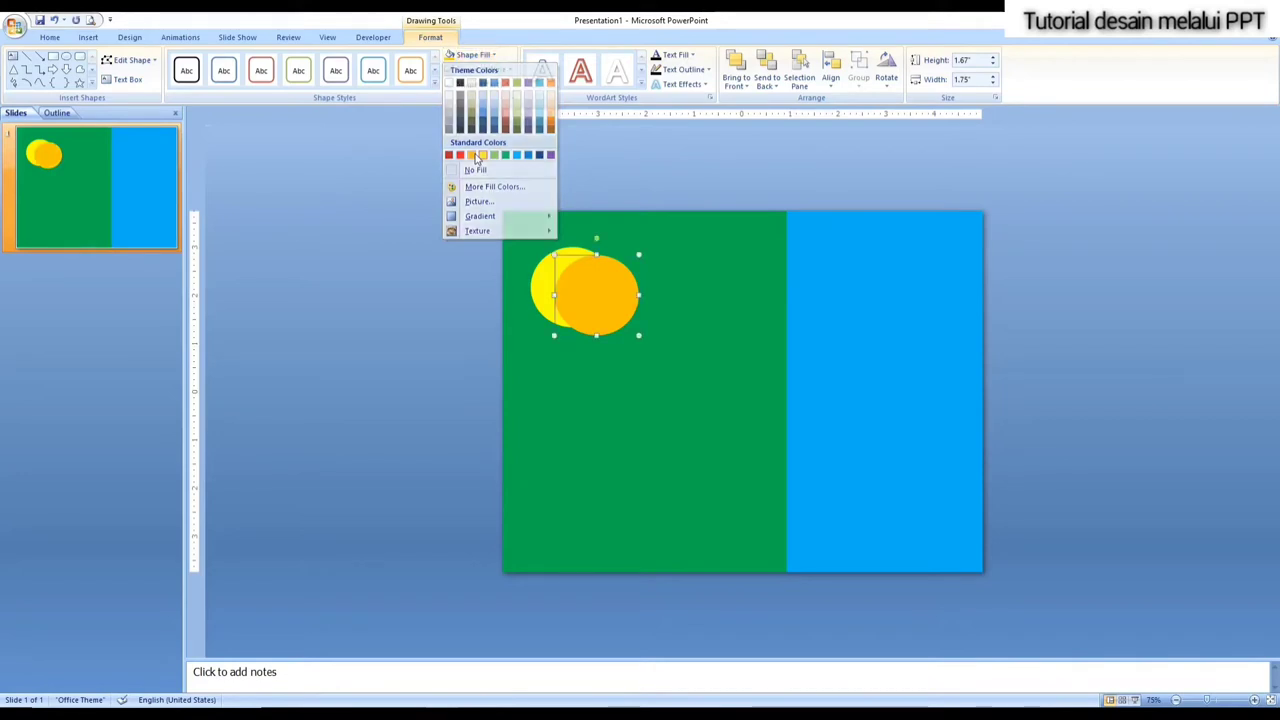
Step: Shrink the yellow and orange circles, then delete the orange one
left_click(548, 286)
left_click_drag(613, 328, 578, 299)
left_click(604, 291)
mouse_move(636, 337)
left_mouse_down()
mouse_move(576, 262)
mouse_move(584, 274)
left_mouse_up()
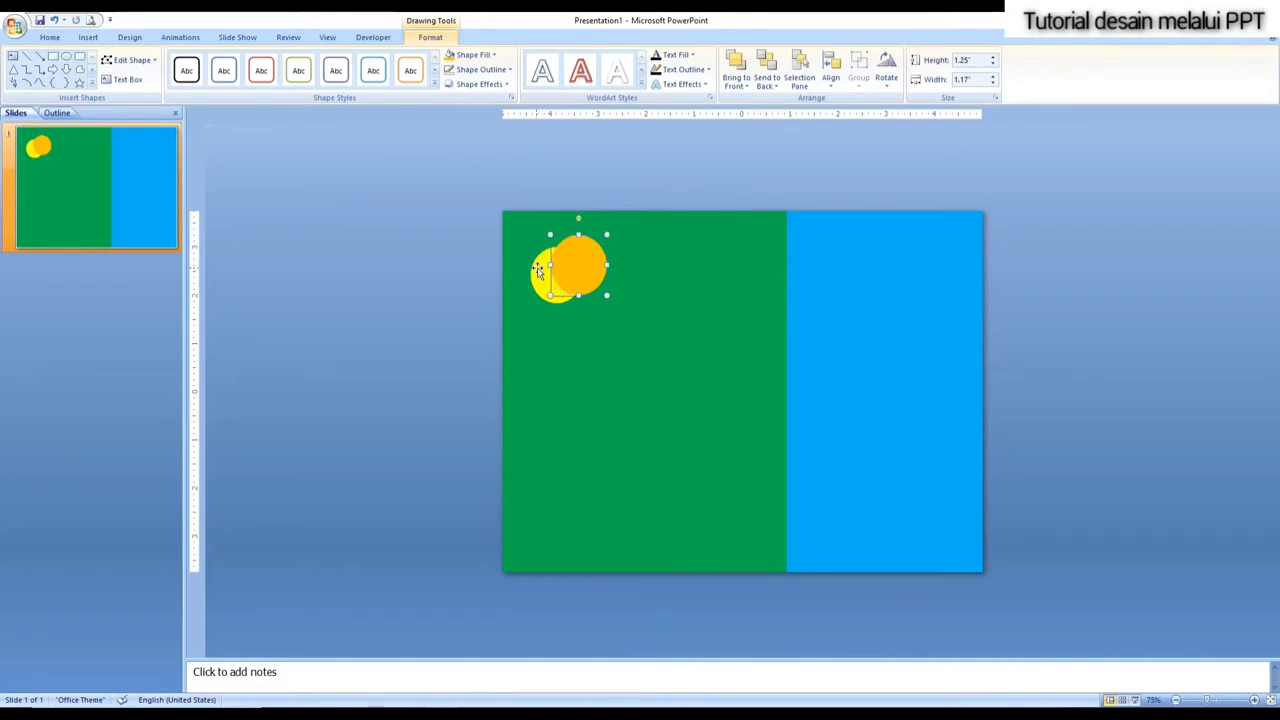
left_click(538, 278)
left_click(573, 265)
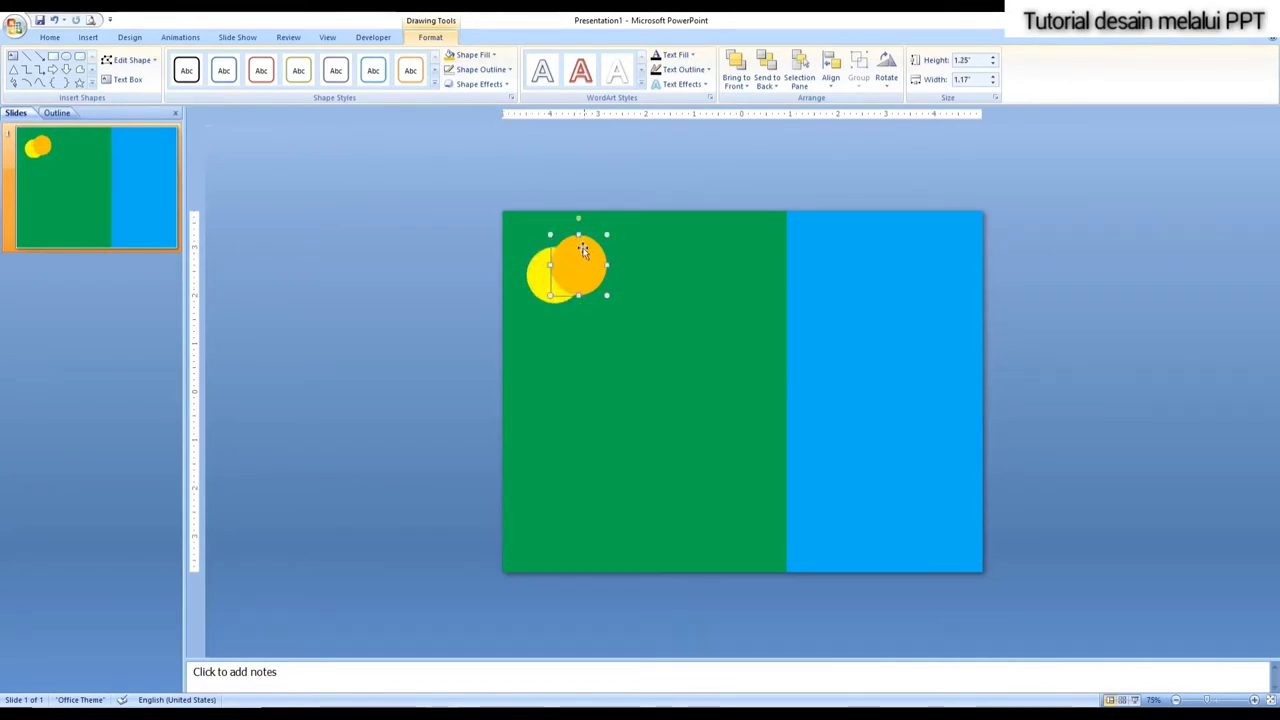
left_click_drag(588, 258, 463, 262)
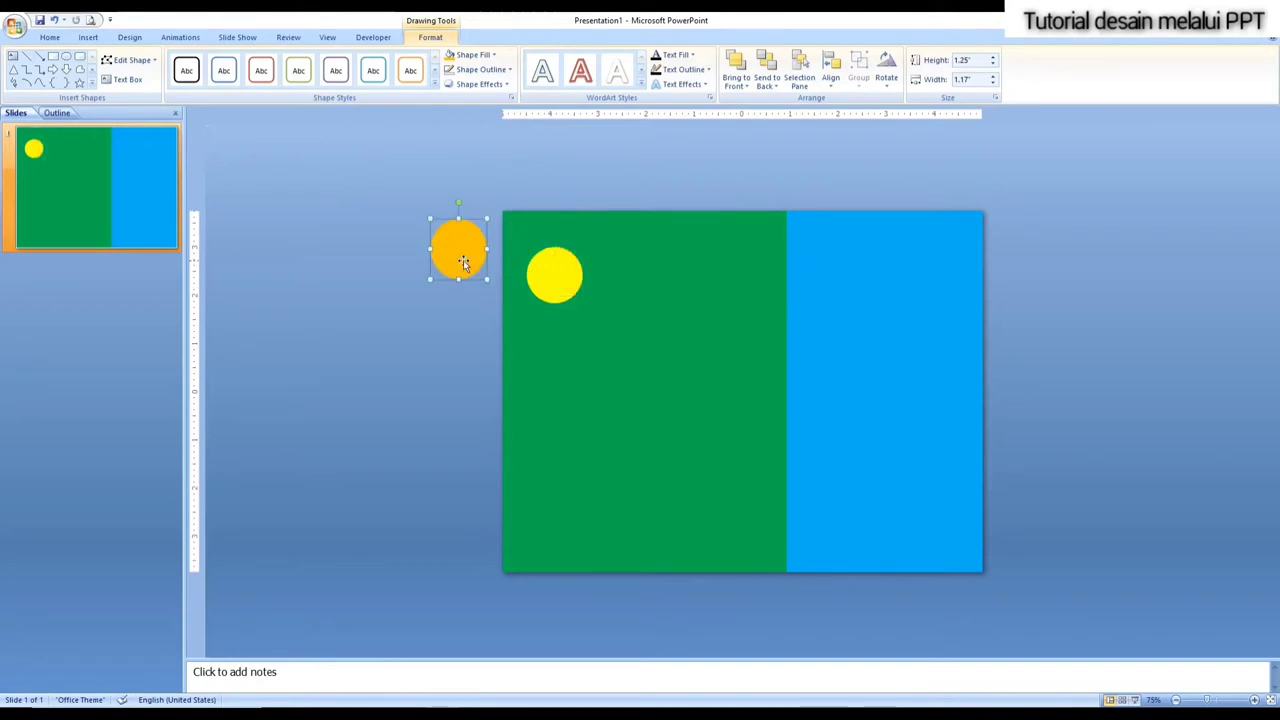
key("Delete")
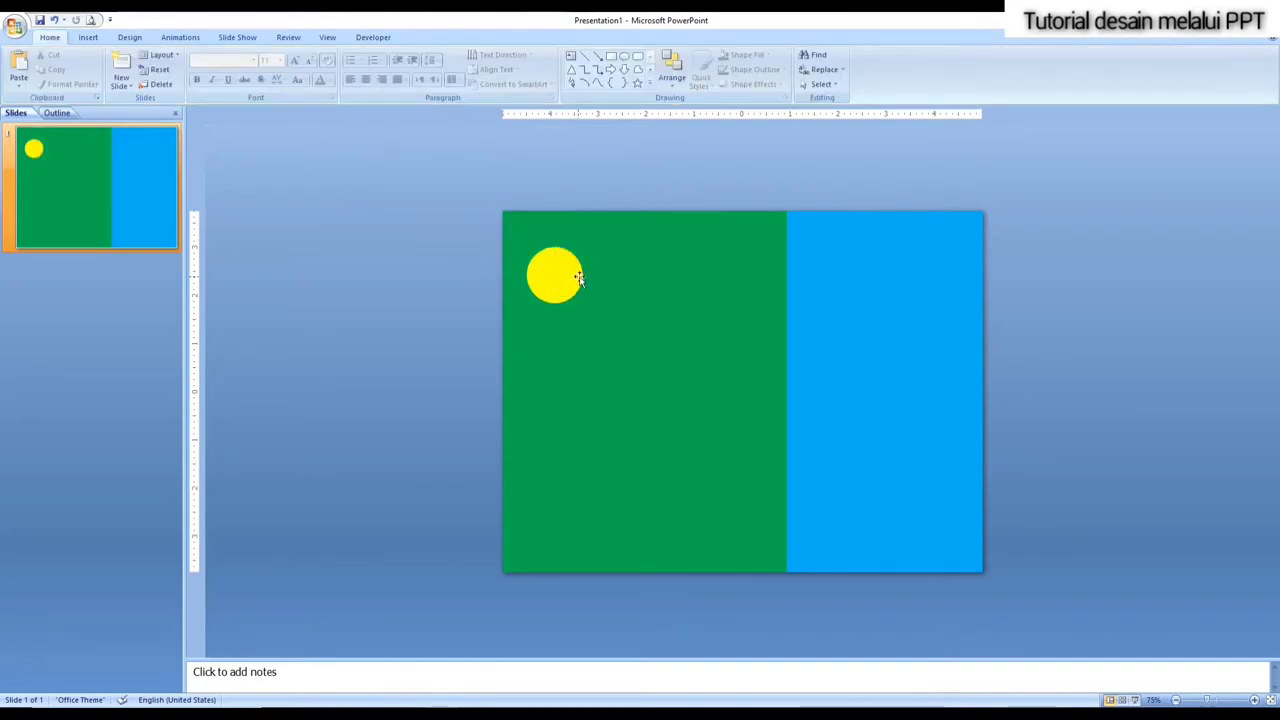
Step: Paste another copy of the yellow circle to its right and fill it purple
right_click(575, 282)
right_click(566, 271)
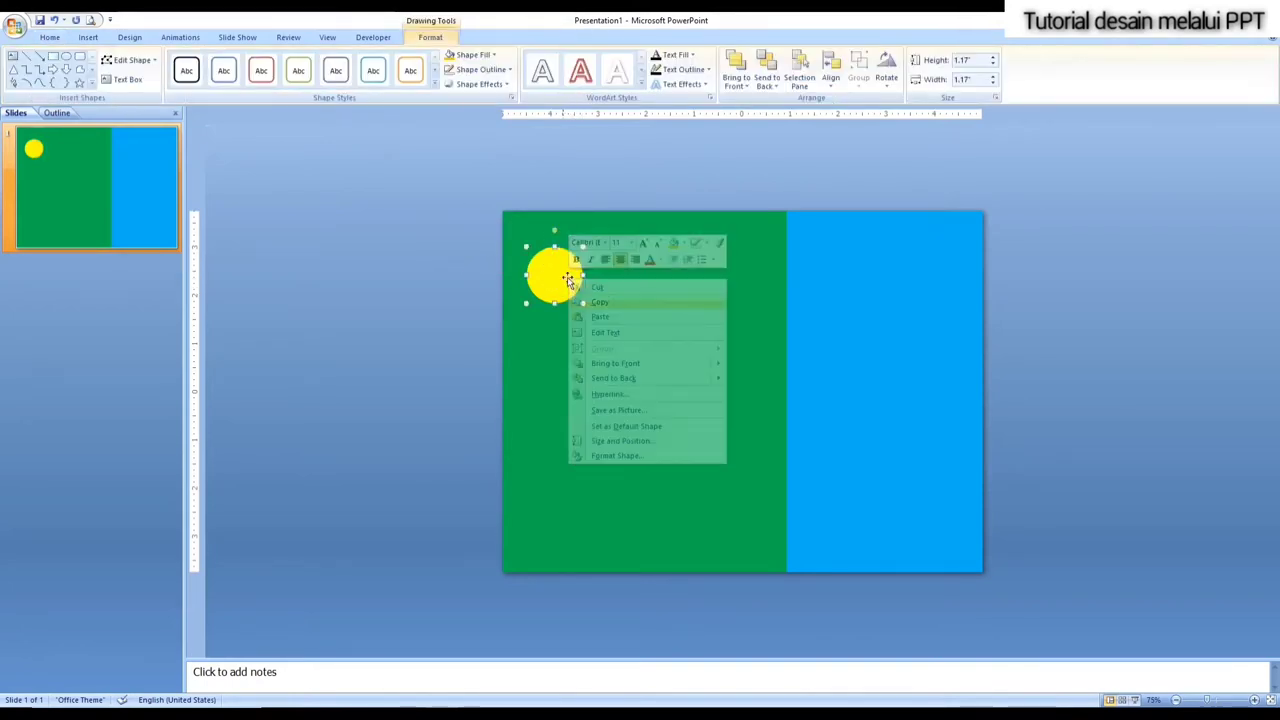
left_click(605, 308)
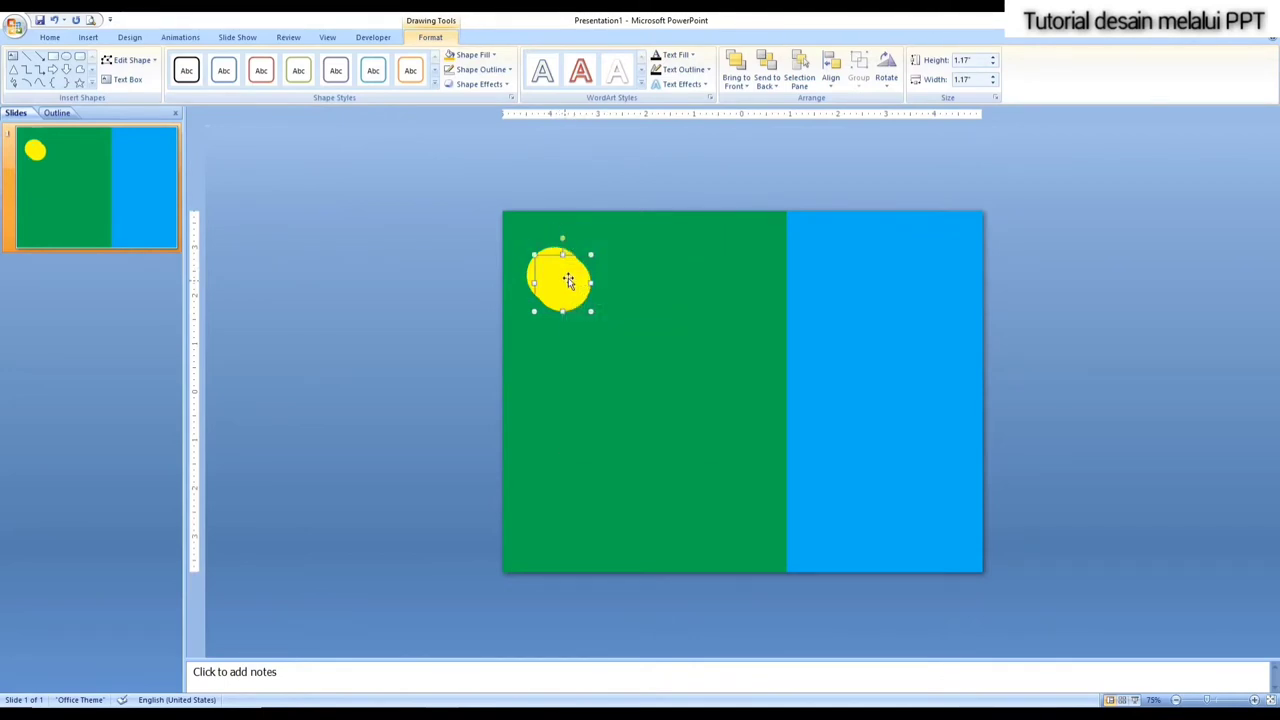
left_click_drag(580, 270, 582, 270)
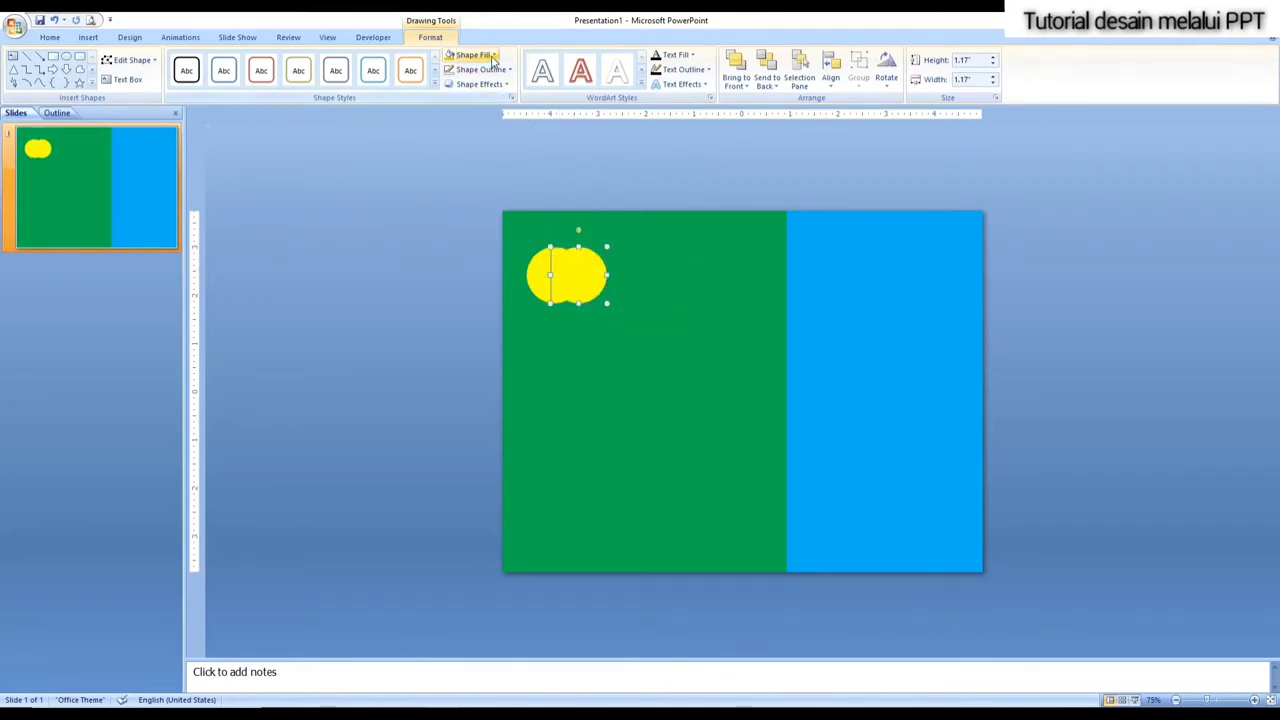
left_click(473, 54)
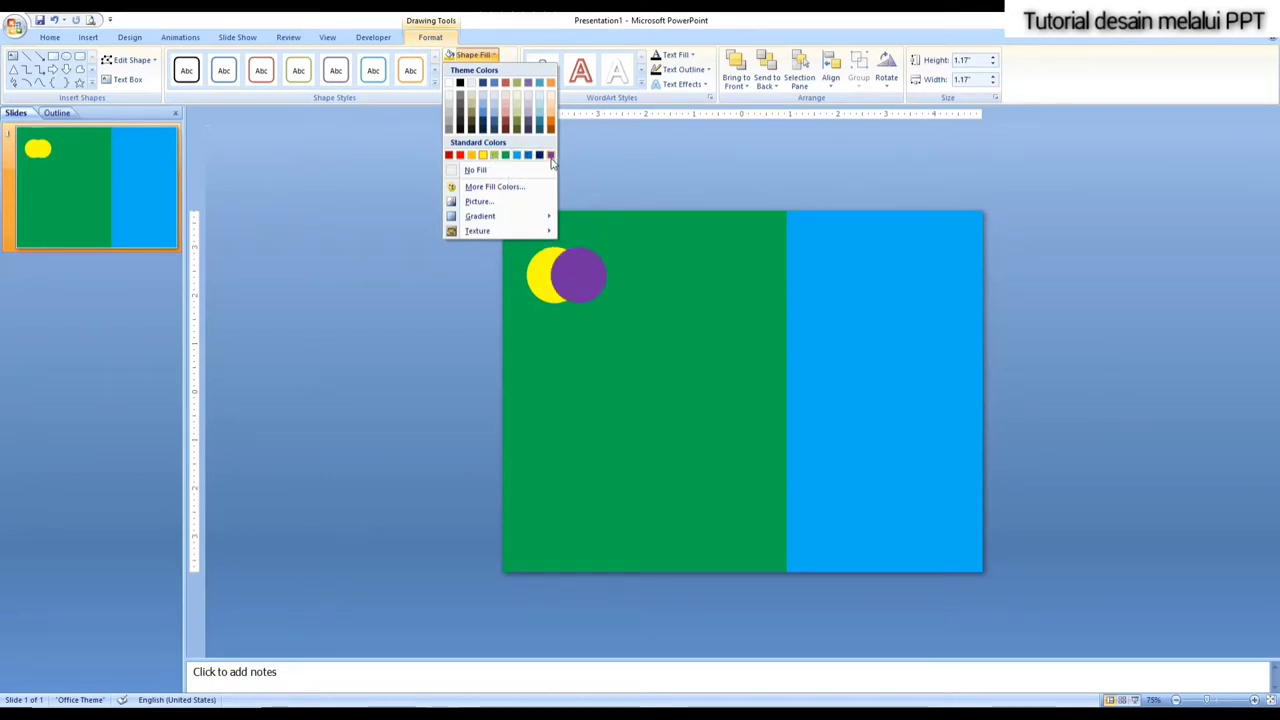
left_click(550, 155)
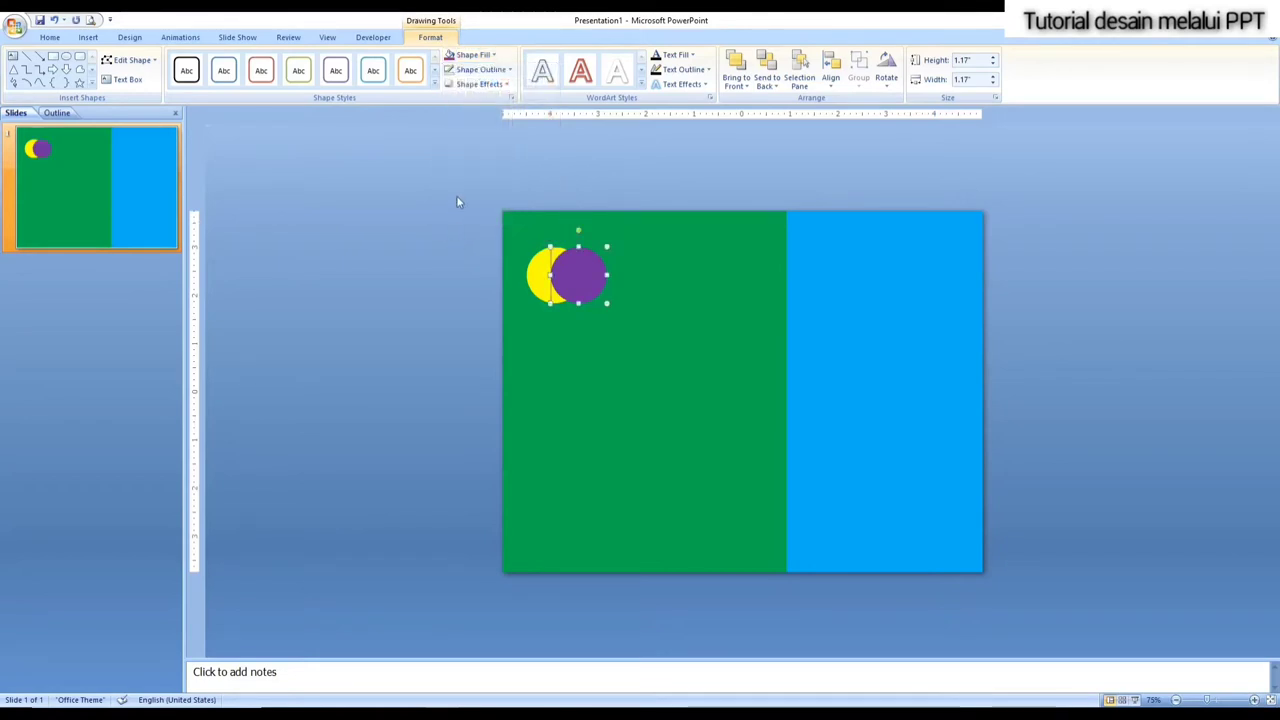
Step: Duplicate the purple circle, move it down-left below the pair, and fill it red
right_click(590, 257)
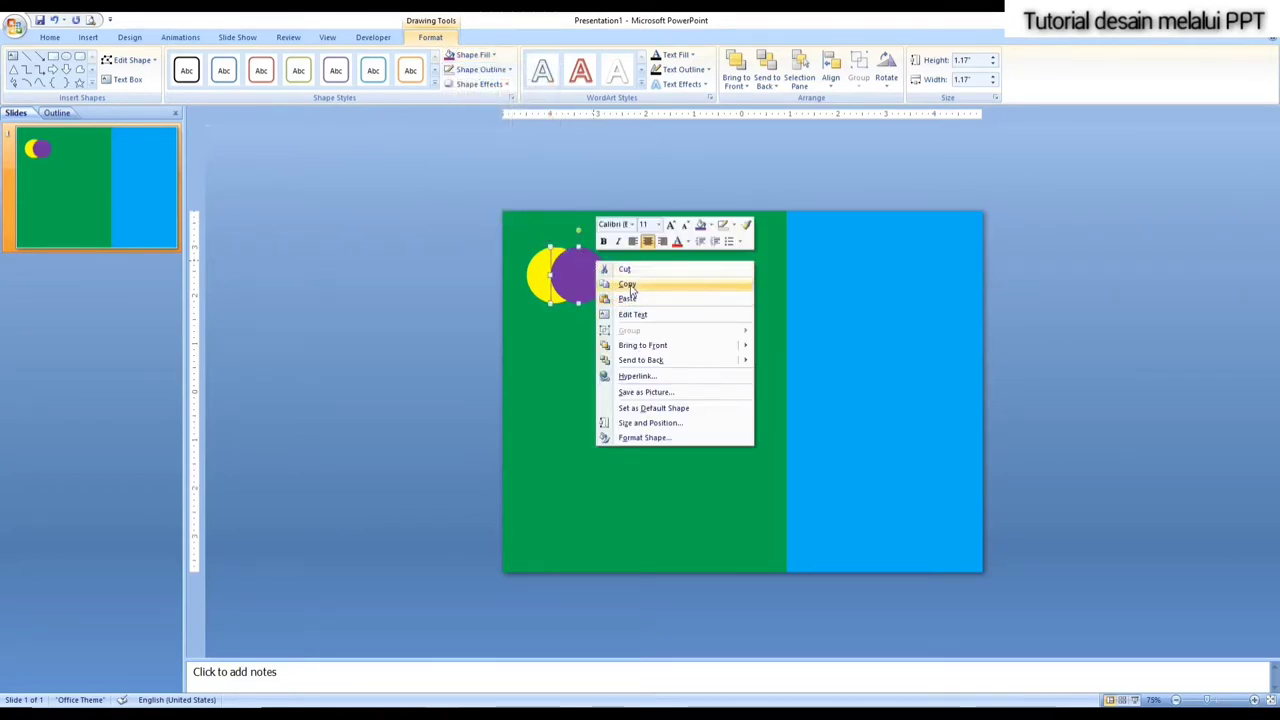
left_click(626, 294)
right_click(577, 268)
left_click(611, 310)
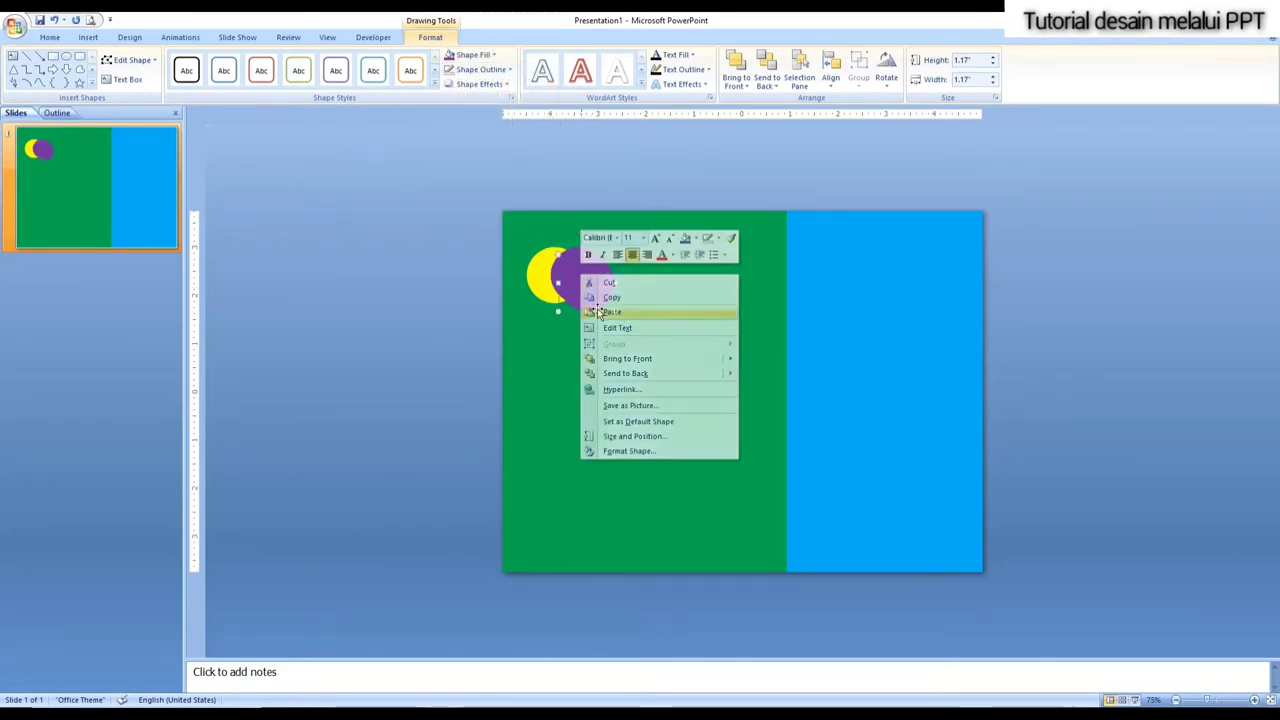
left_click_drag(578, 290, 559, 305)
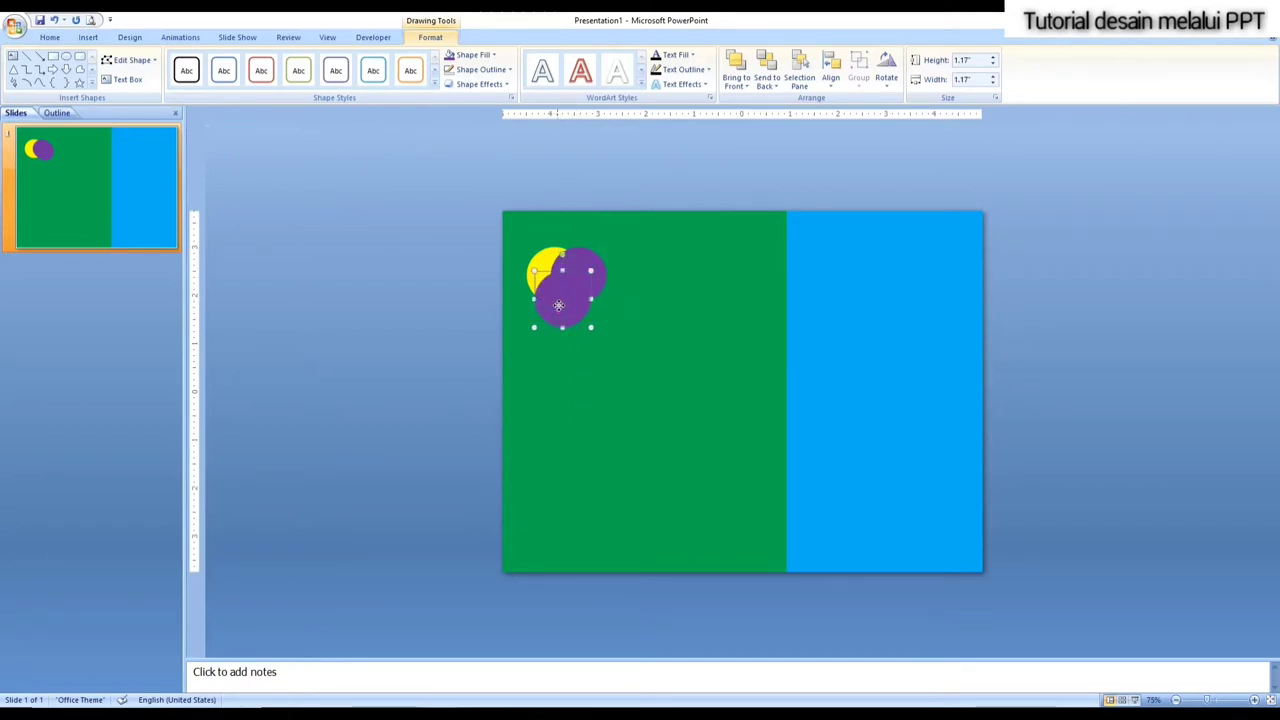
left_click(489, 55)
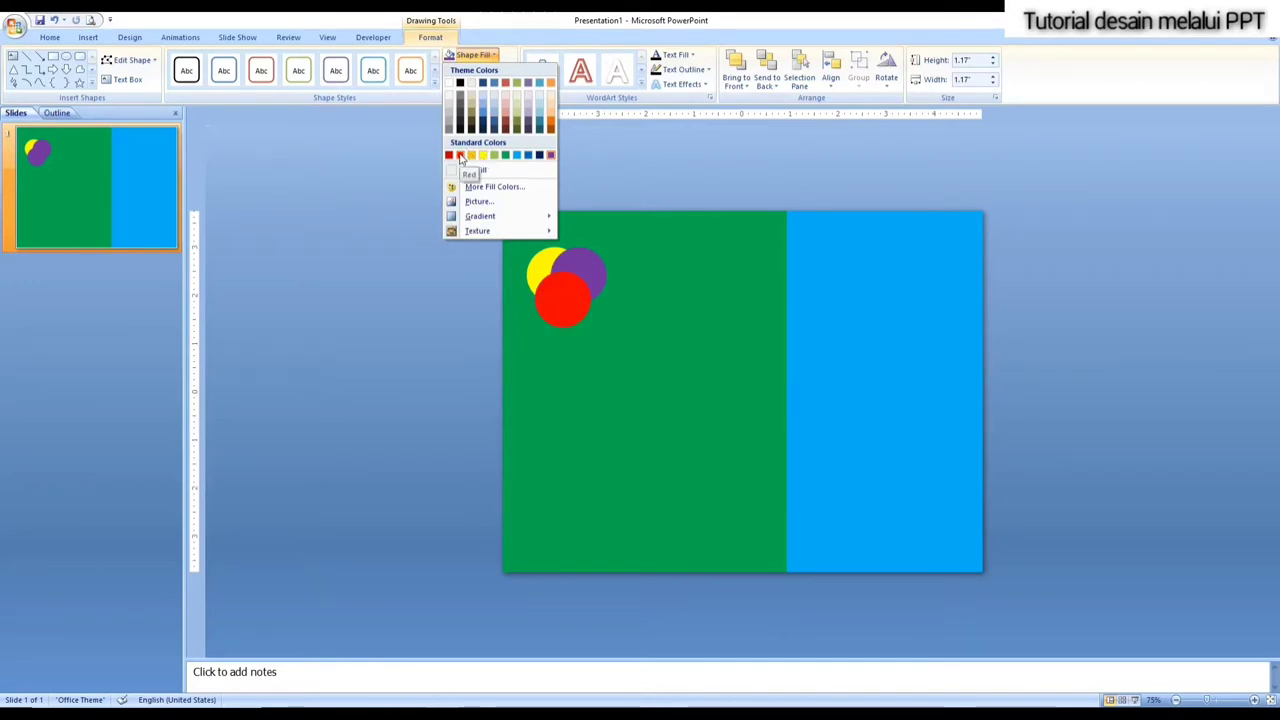
left_click(460, 155)
Step: Shrink the yellow, purple and red circles together and pack them into the green panel's top-left corner
left_click(486, 272)
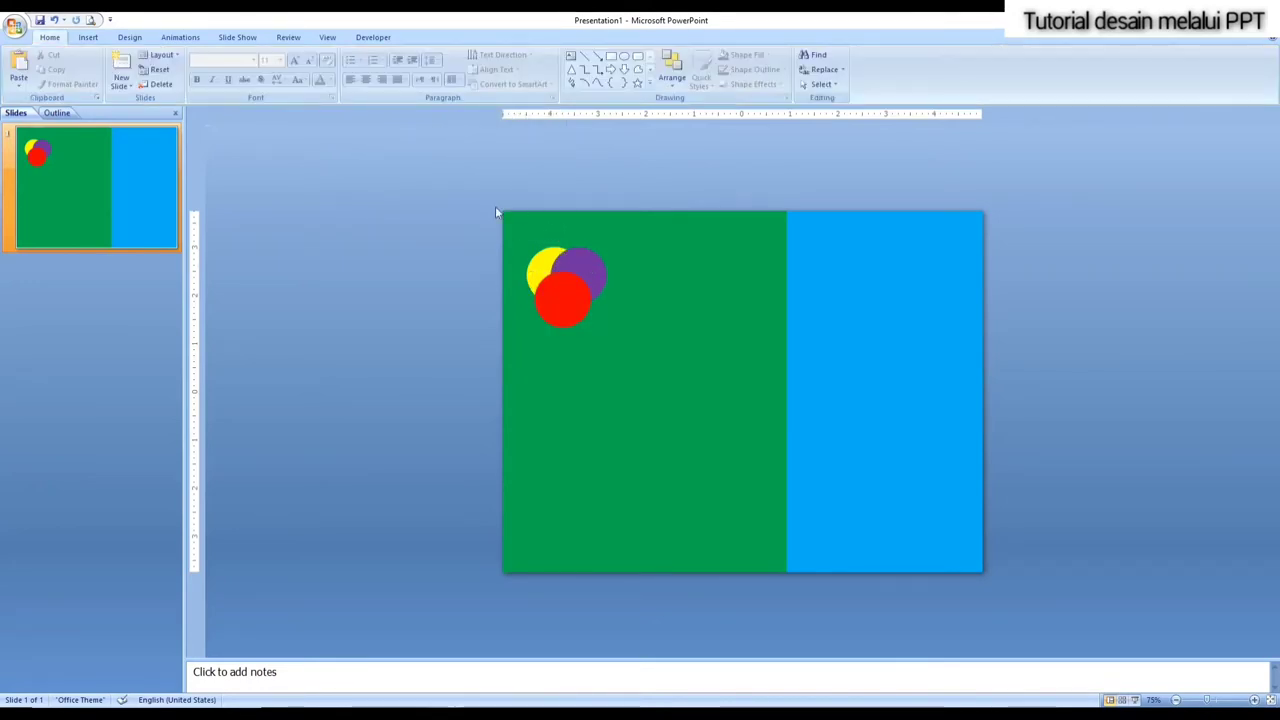
left_click_drag(537, 231, 619, 348)
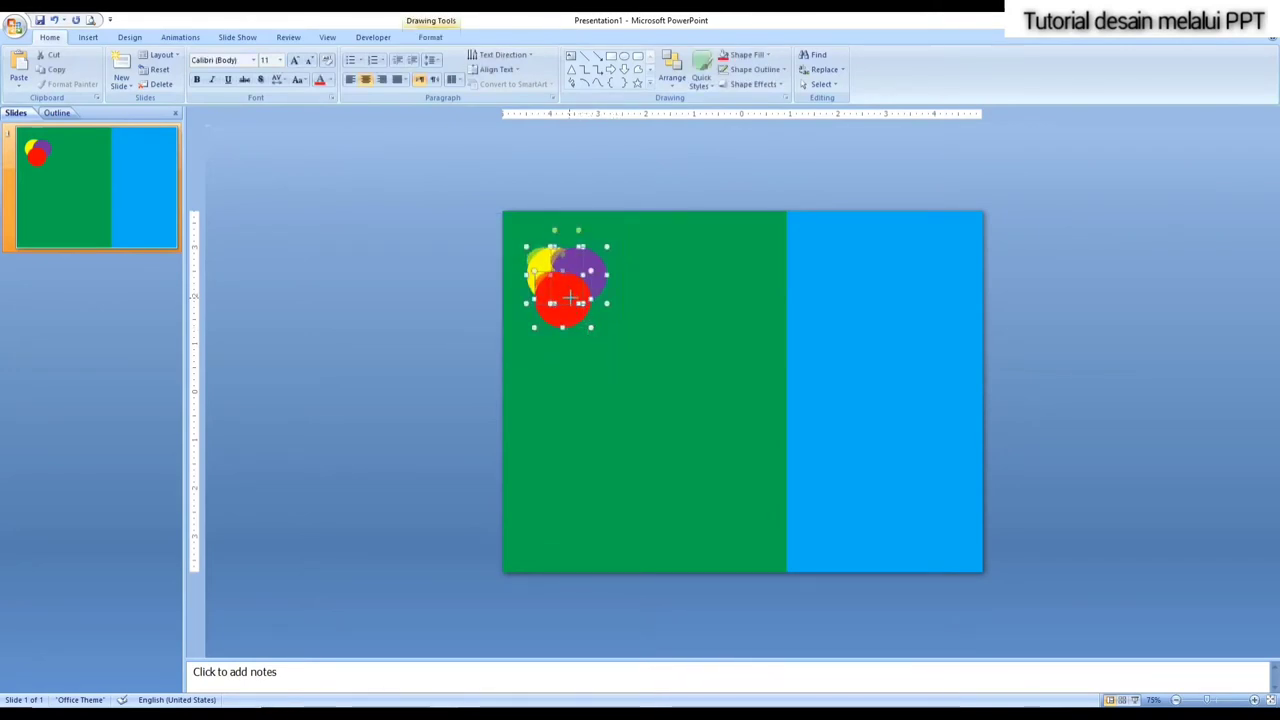
left_click(477, 280)
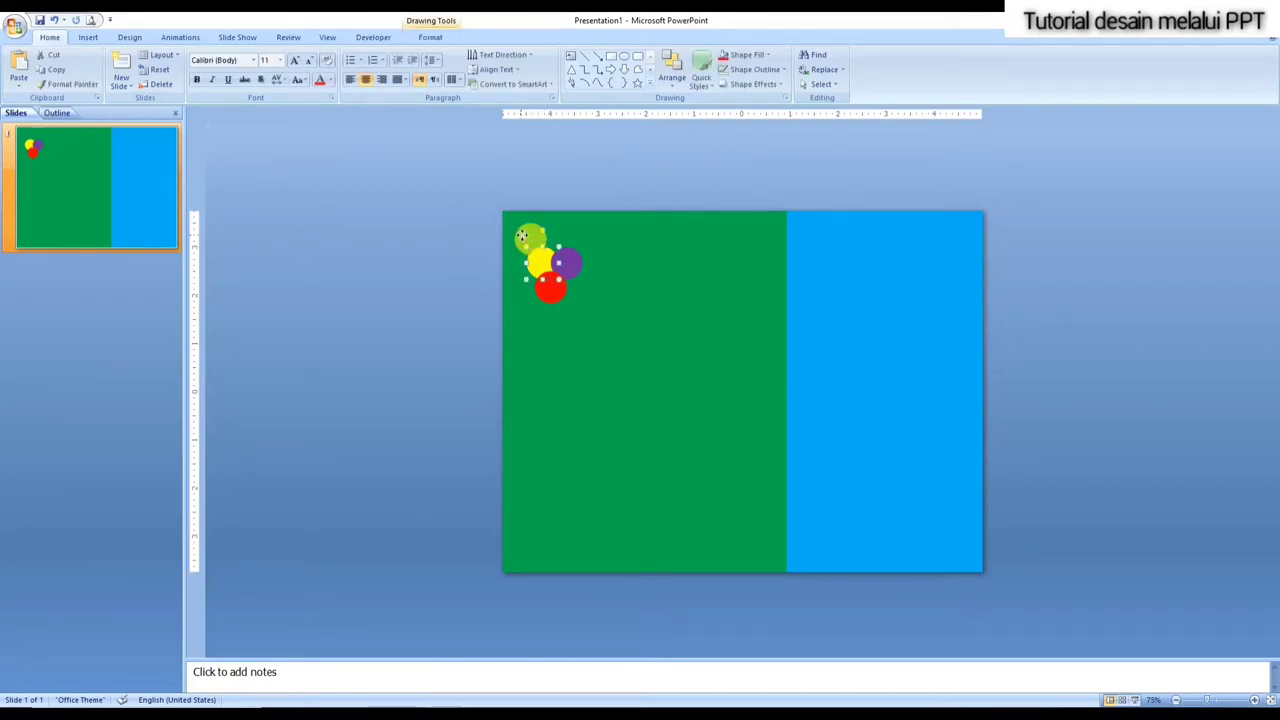
left_click_drag(541, 262, 540, 237)
left_click_drag(550, 287, 542, 270)
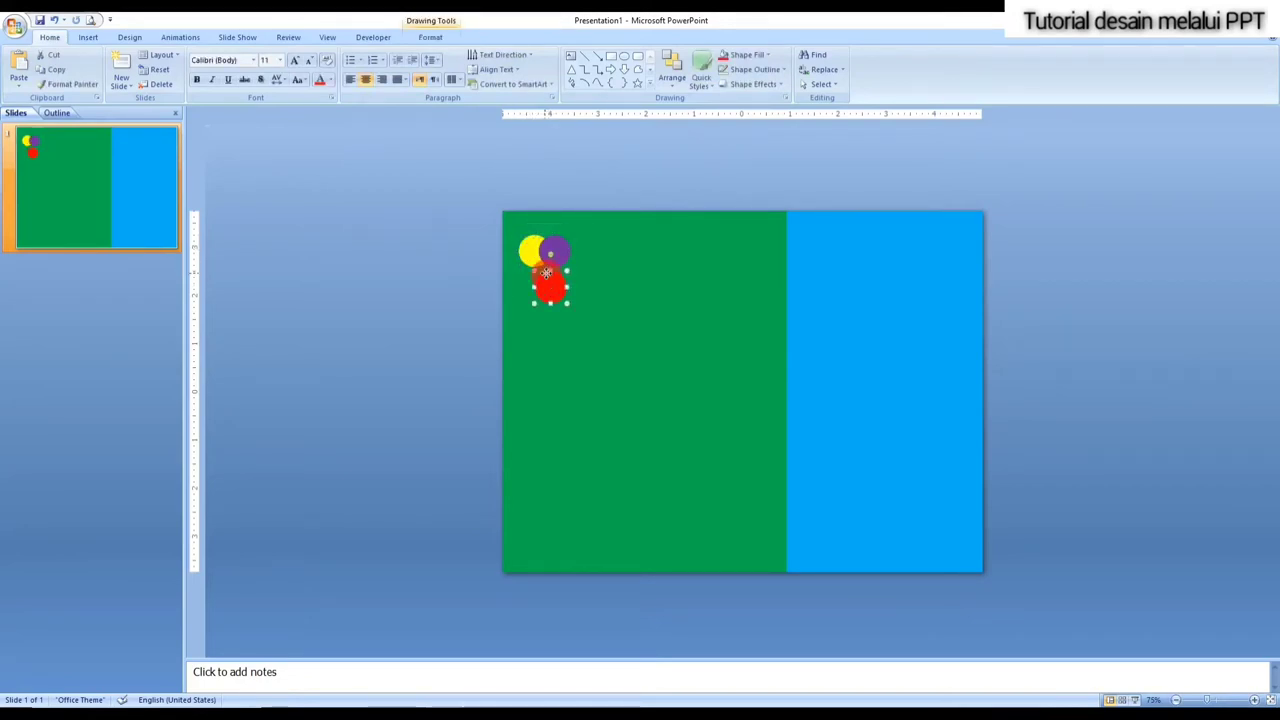
left_click(469, 265)
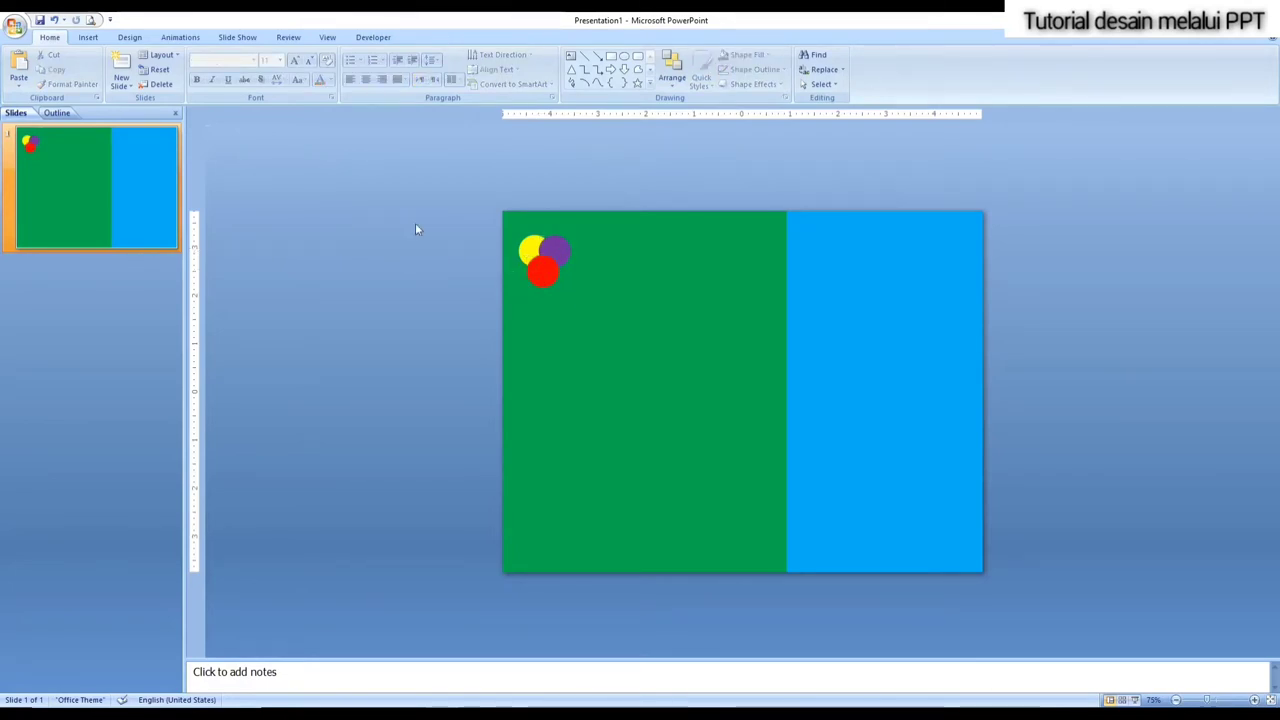
left_click_drag(465, 219, 619, 305)
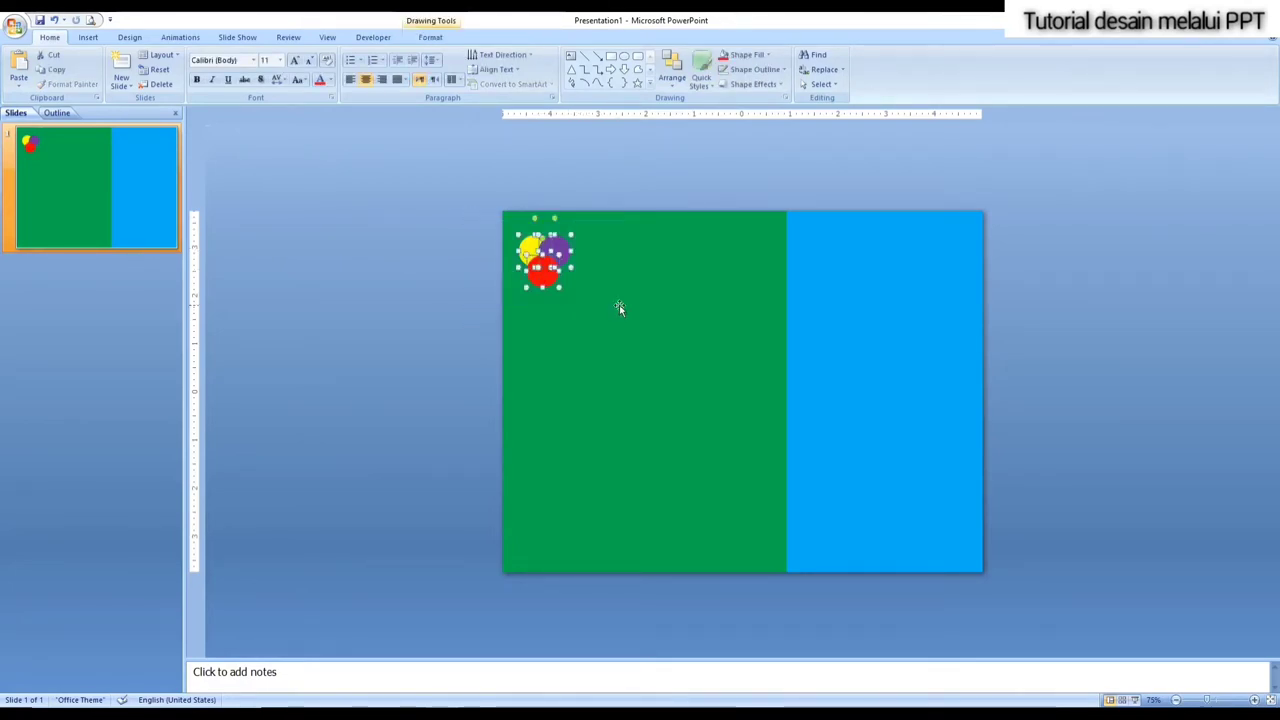
Step: Copy the three-circle cluster and paste a duplicate to the right of the first
right_click(562, 244)
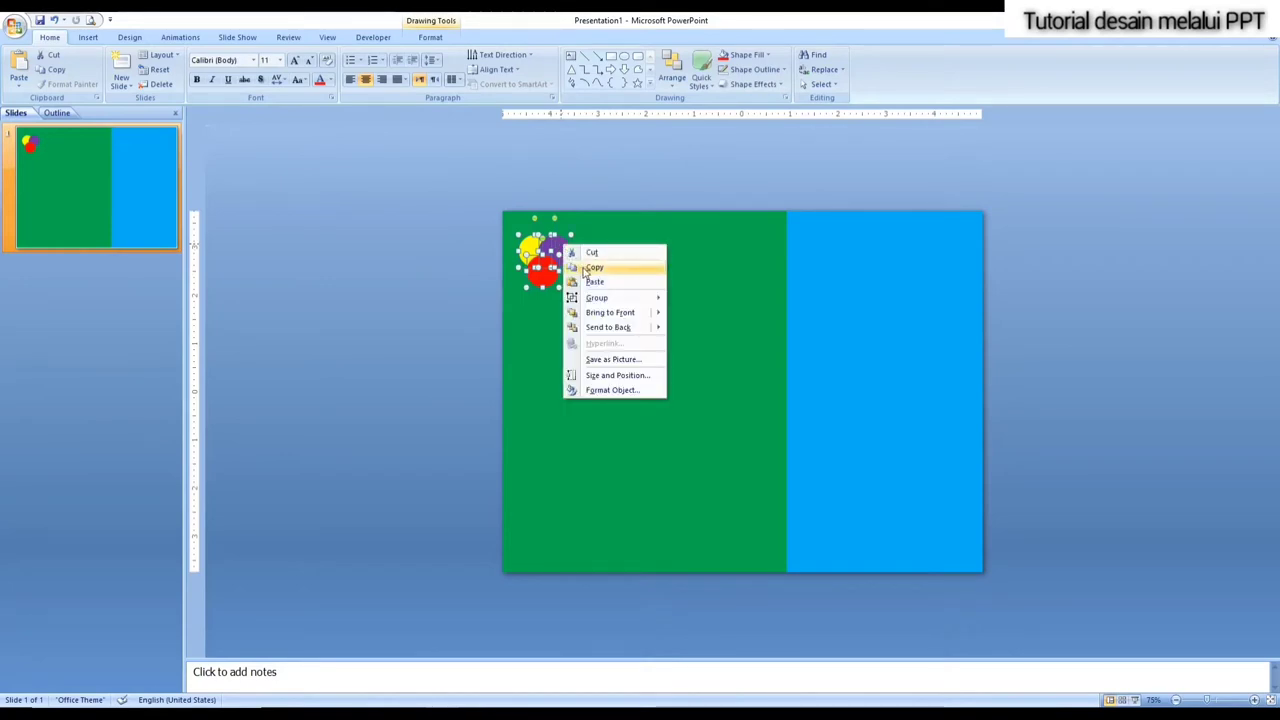
left_click(592, 268)
right_click(467, 214)
left_click(490, 247)
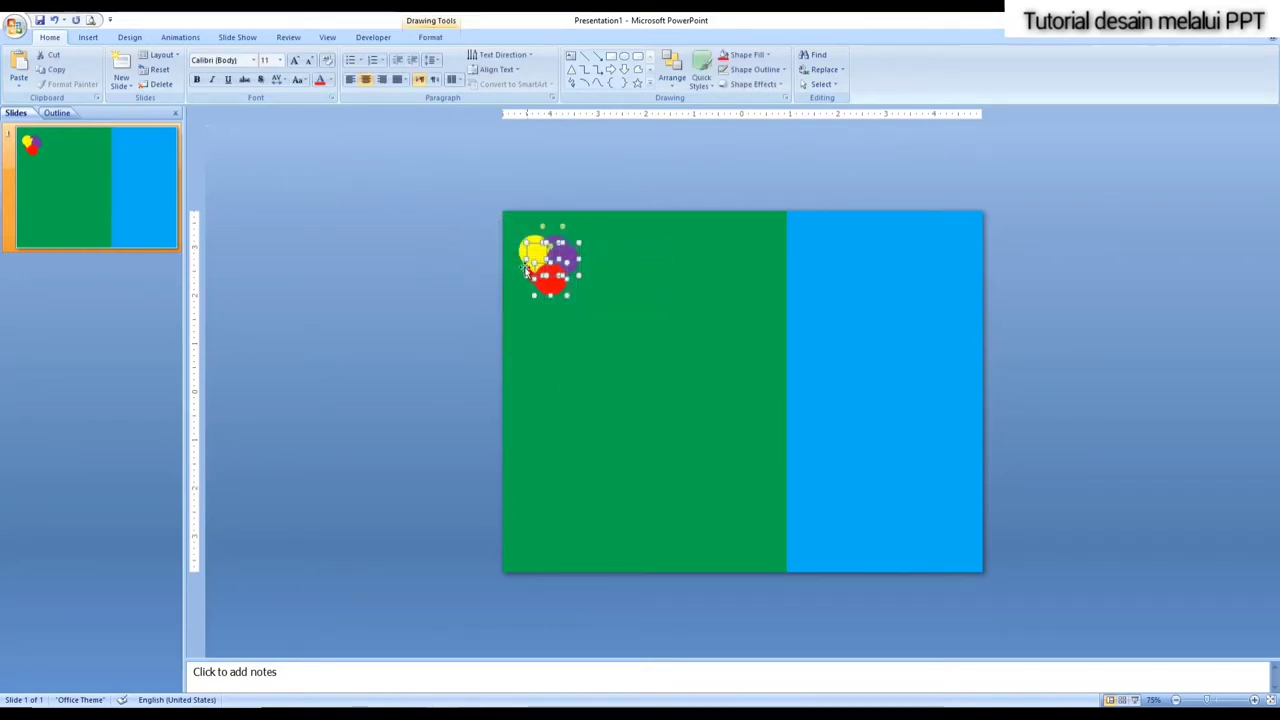
mouse_move(527, 268)
left_mouse_down()
mouse_move(630, 247)
mouse_move(578, 248)
left_mouse_up()
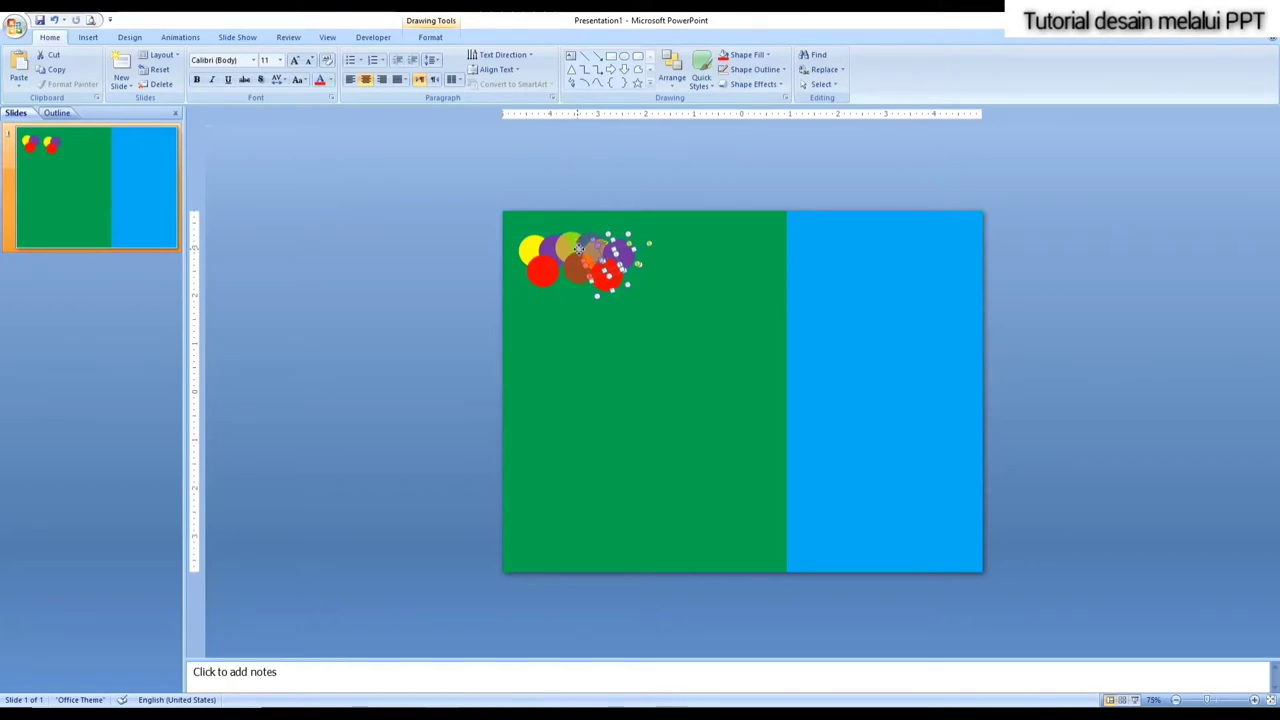
Step: Rotate the pasted cluster, paste one more copy, and shift the green panel down-left
left_click_drag(578, 248, 627, 270)
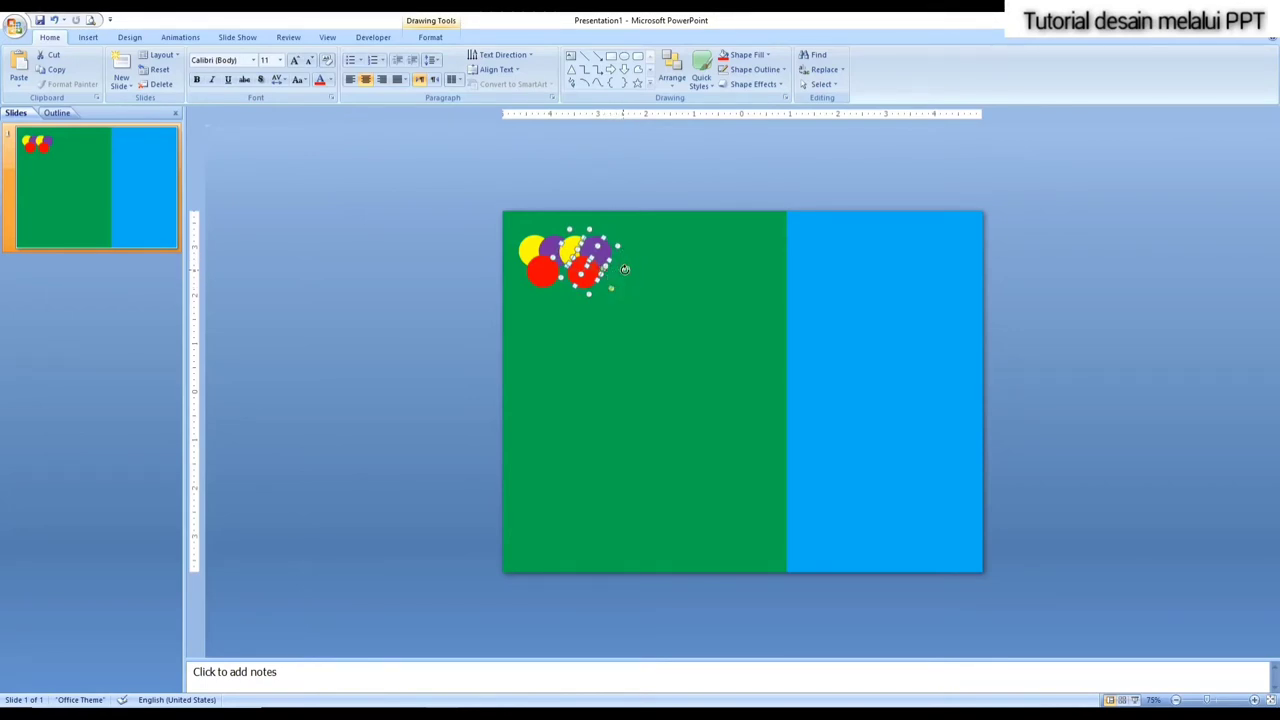
mouse_move(624, 269)
left_mouse_down()
mouse_move(612, 283)
mouse_move(598, 270)
left_mouse_up()
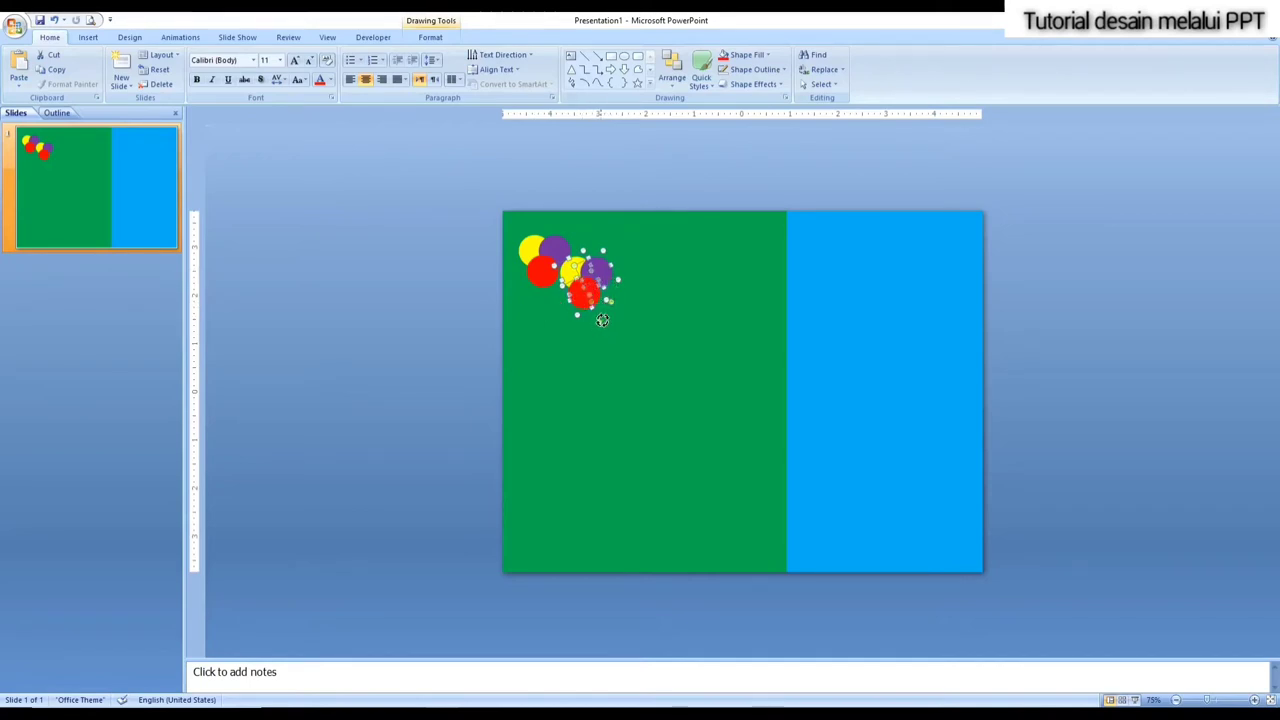
left_click_drag(605, 311, 588, 259)
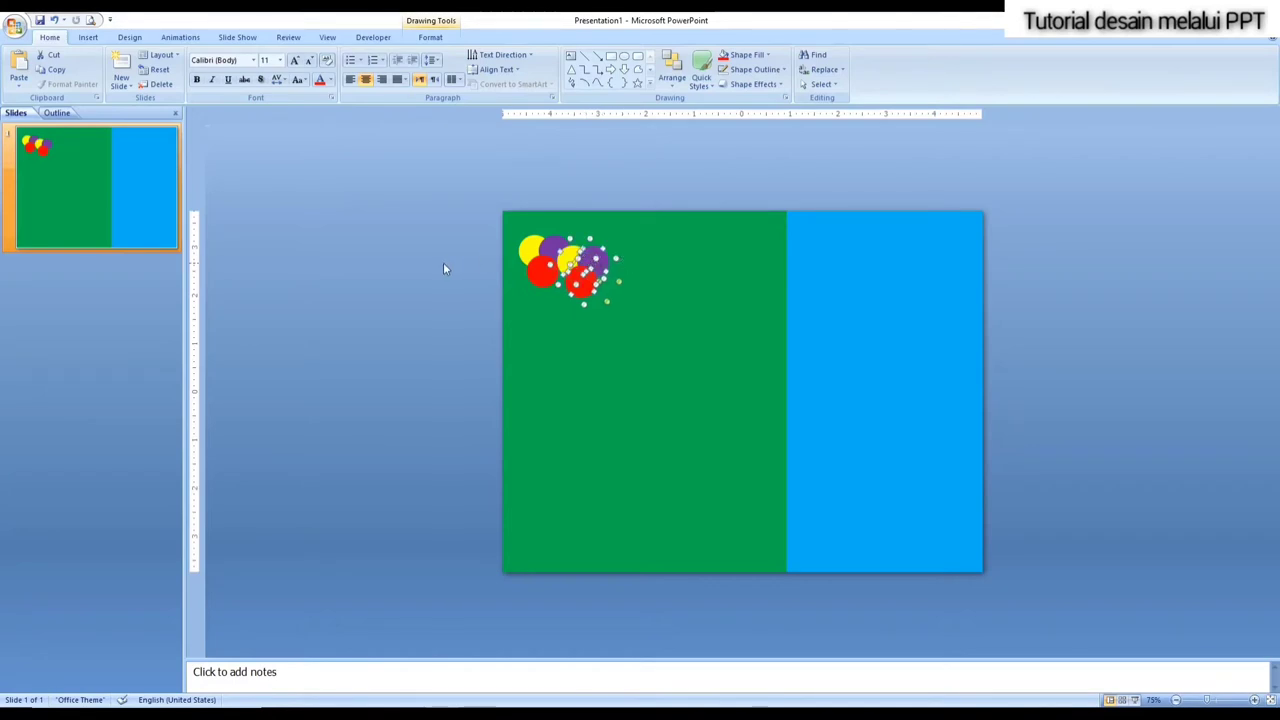
right_click(572, 258)
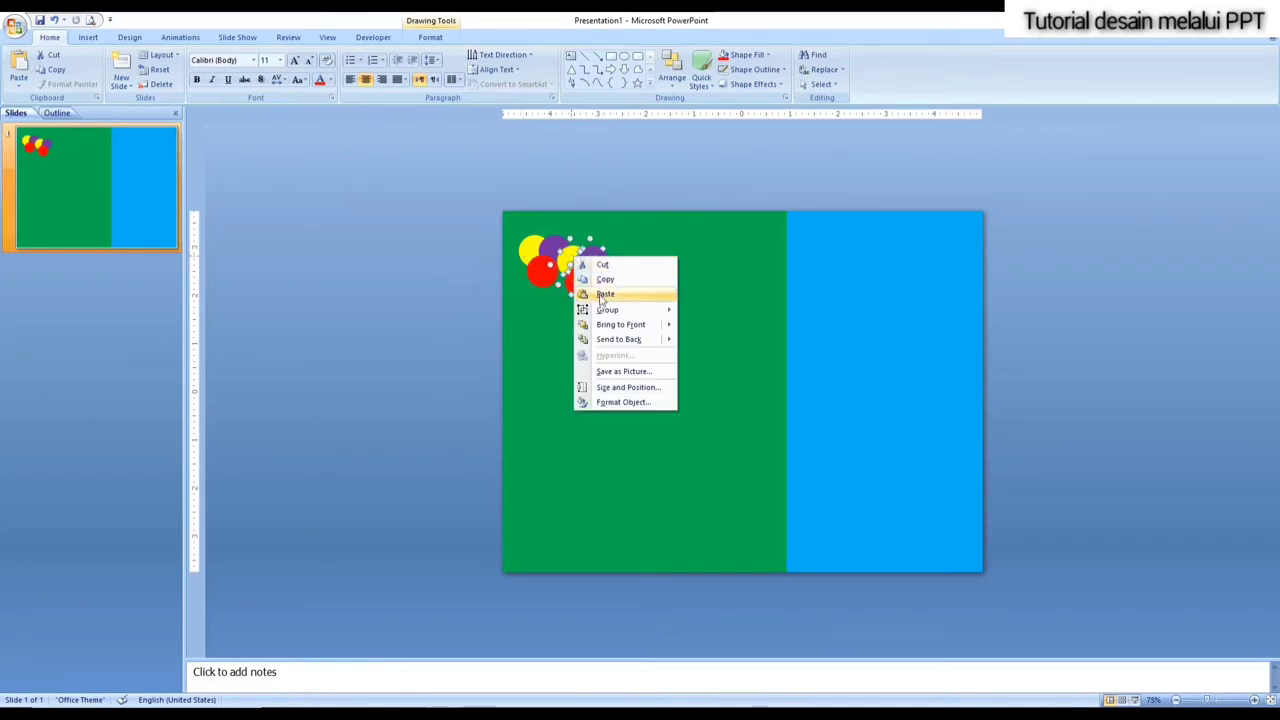
left_click(592, 288)
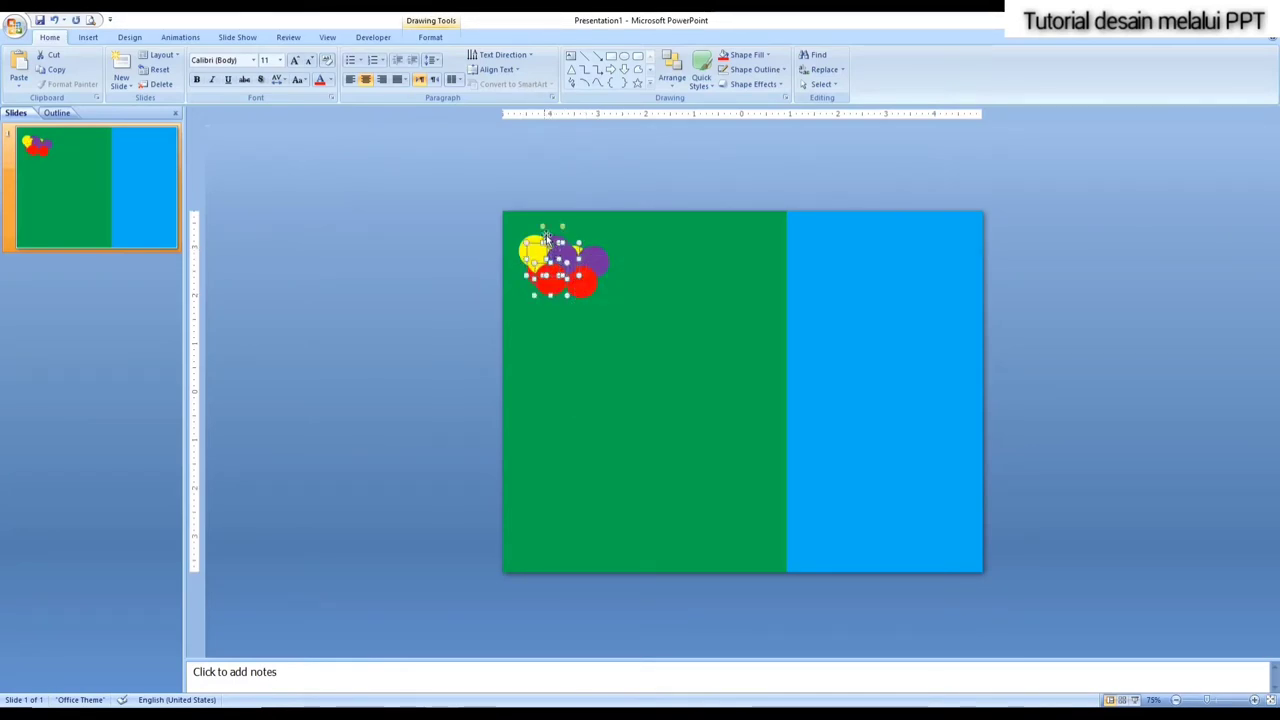
left_click_drag(537, 228, 516, 263)
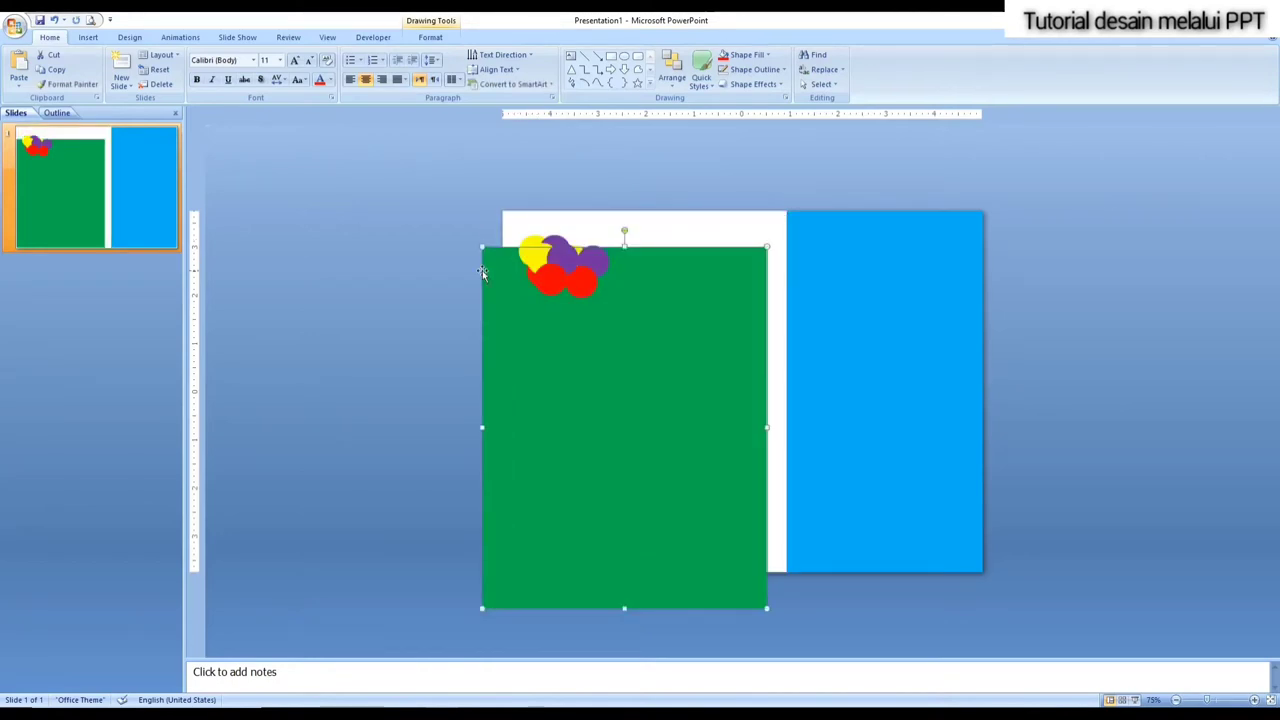
Step: Undo the green panel's move and the extra copy, then paste the cluster again
key("ctrl+z")
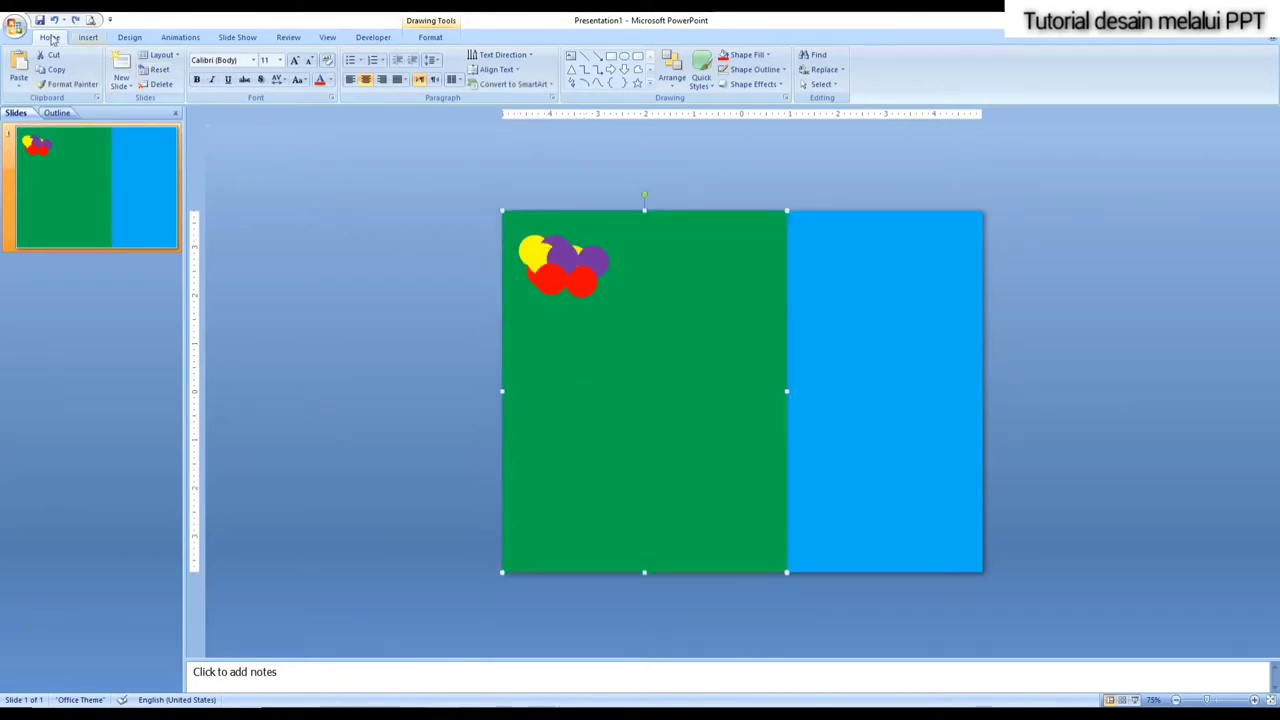
left_click(55, 20)
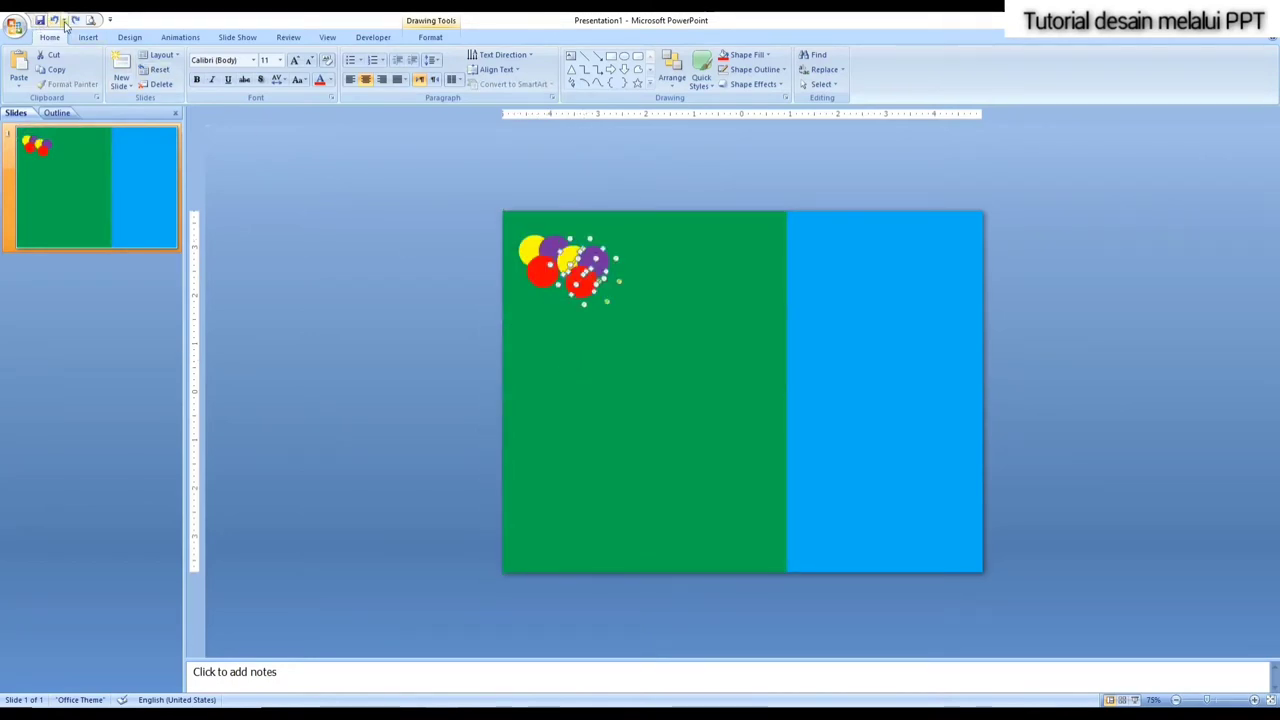
right_click(604, 251)
left_click(636, 289)
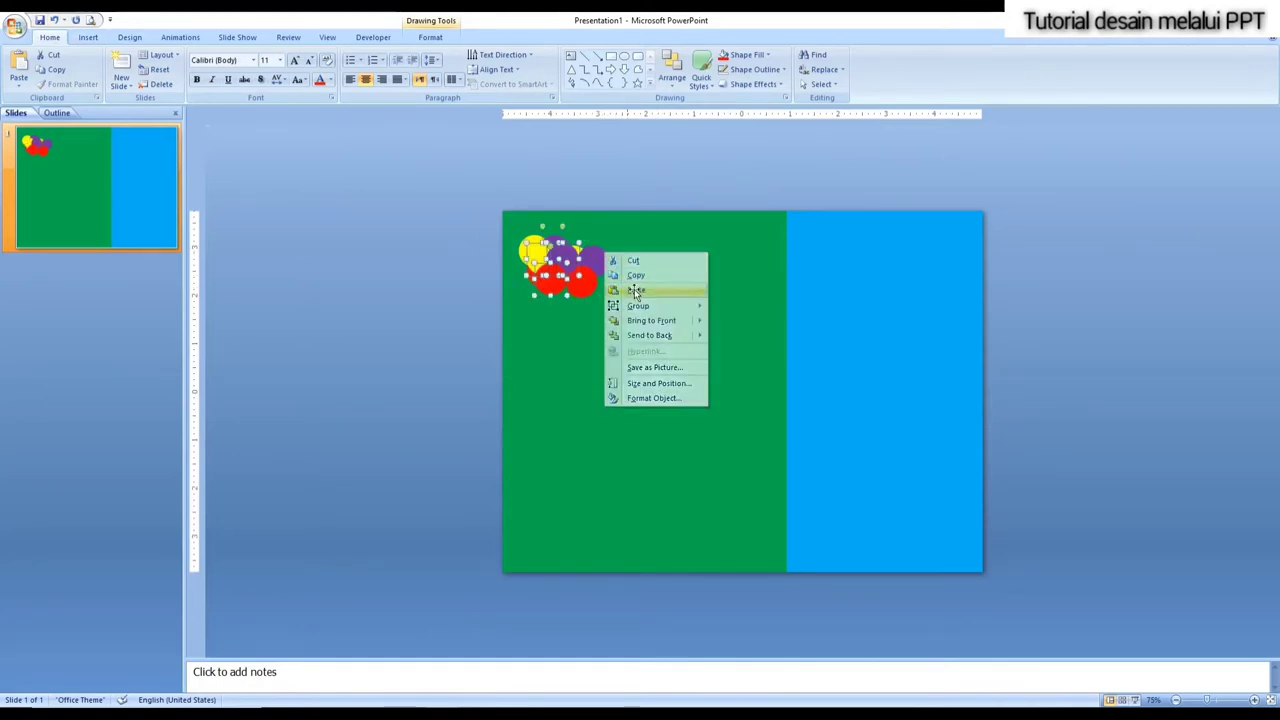
Step: Rotate the new cluster into place below the others and select all the balloon circles
left_click_drag(540, 255, 416, 306)
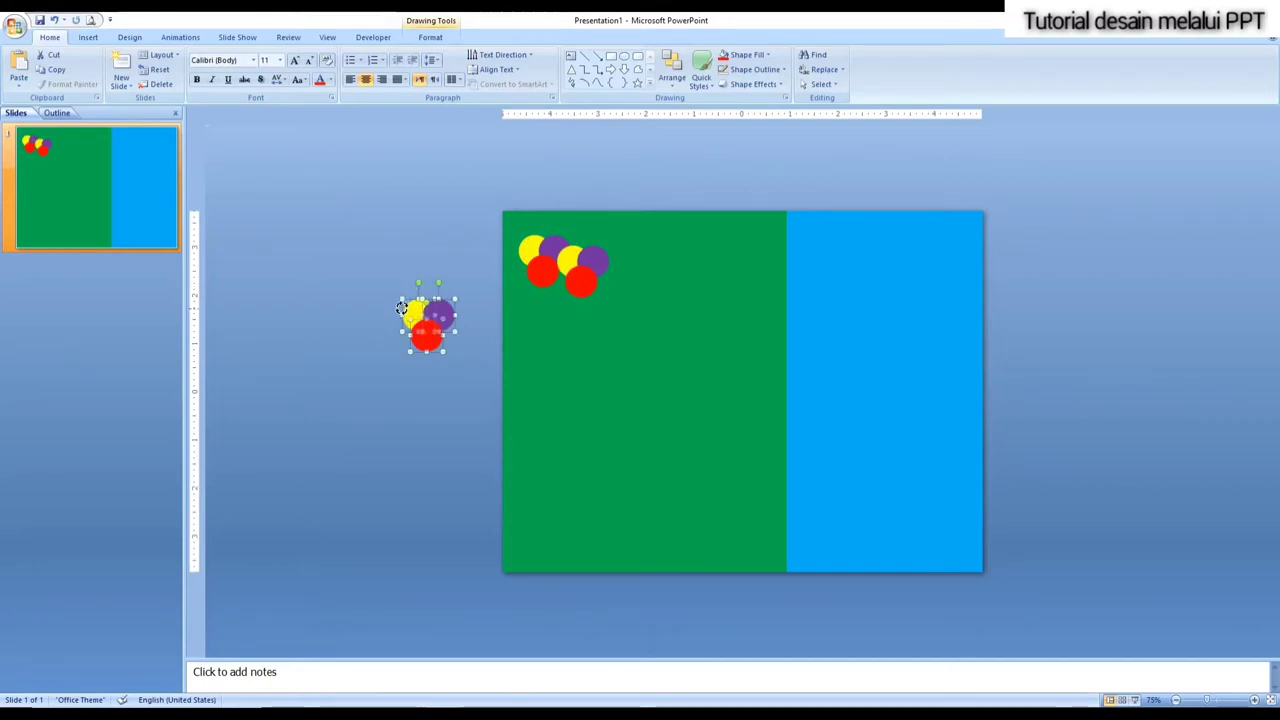
mouse_move(402, 318)
left_mouse_down()
mouse_move(383, 318)
mouse_move(411, 348)
mouse_move(577, 282)
left_mouse_up()
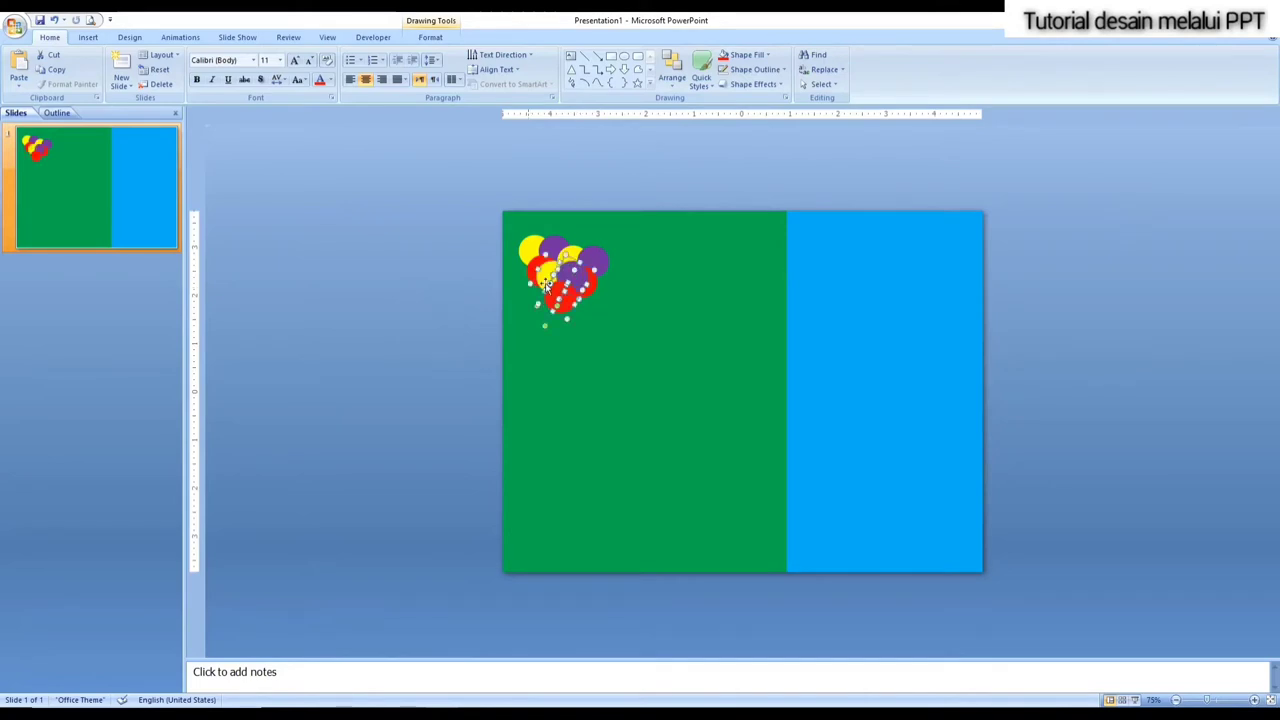
left_click(433, 283)
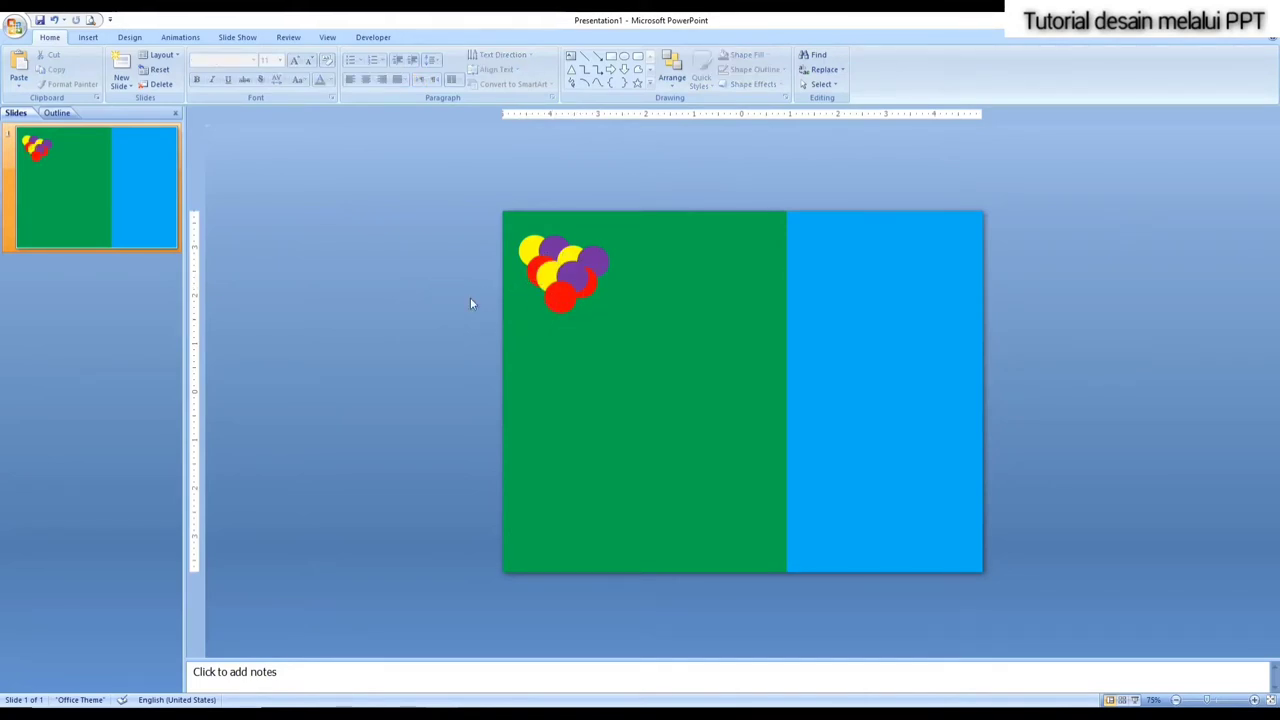
left_click(560, 298)
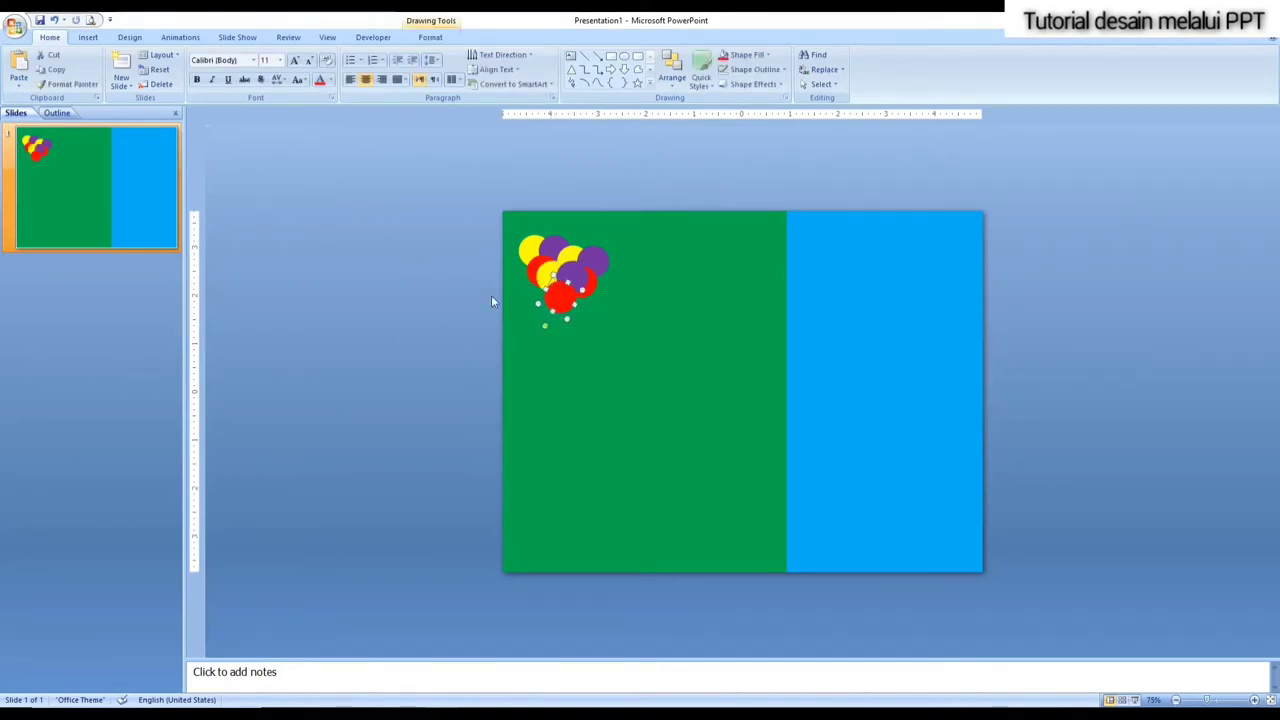
left_click_drag(446, 208, 652, 348)
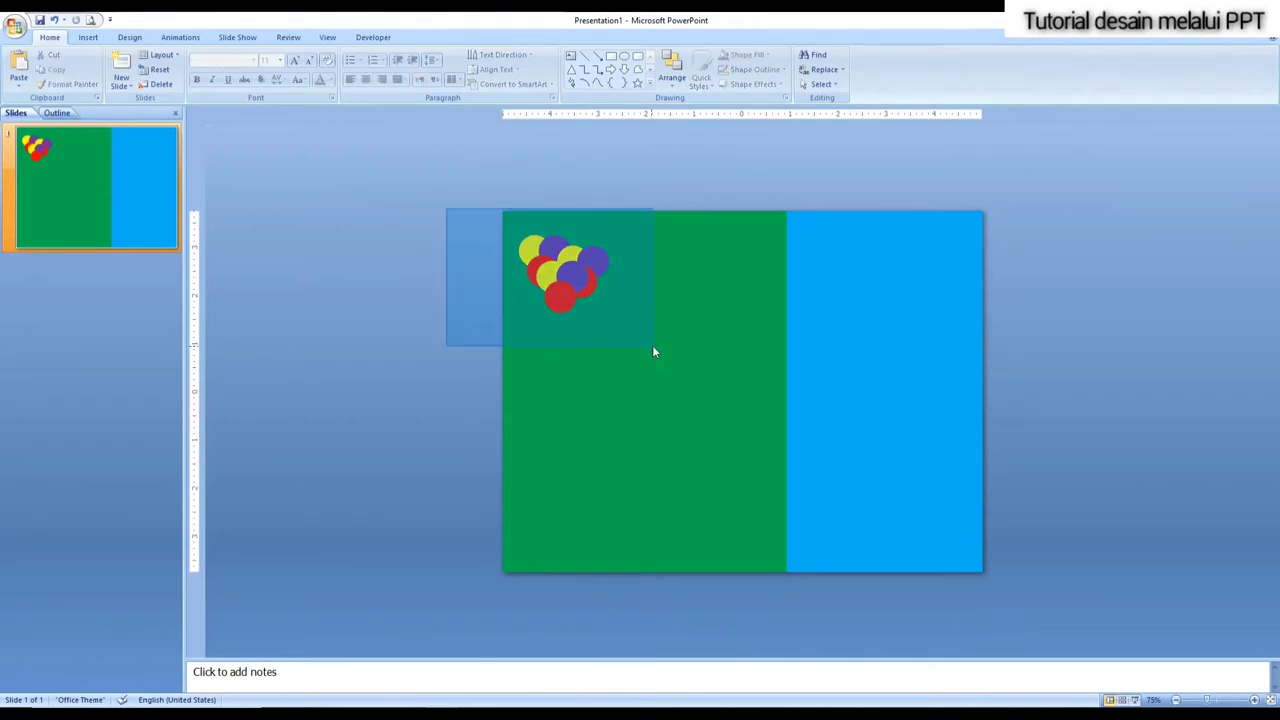
Step: Nudge the balloon circles slightly up and left
key("Up")
key("Up")
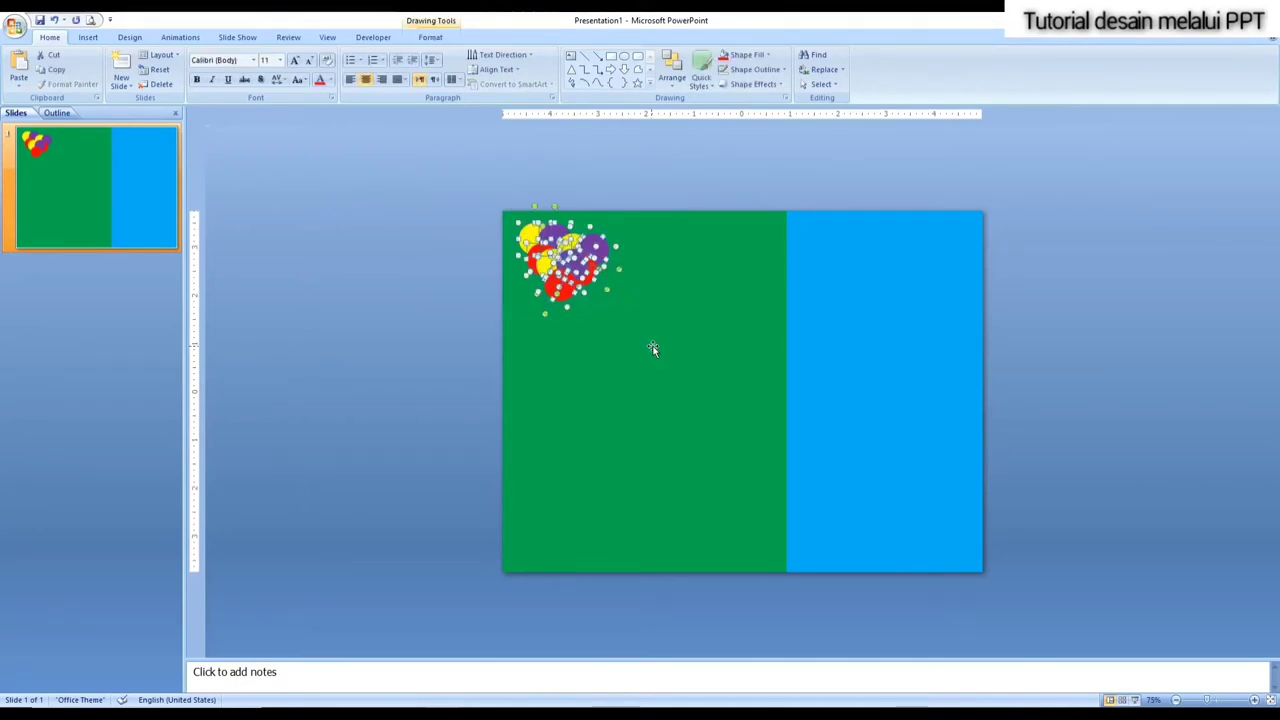
key("Up")
key("Left")
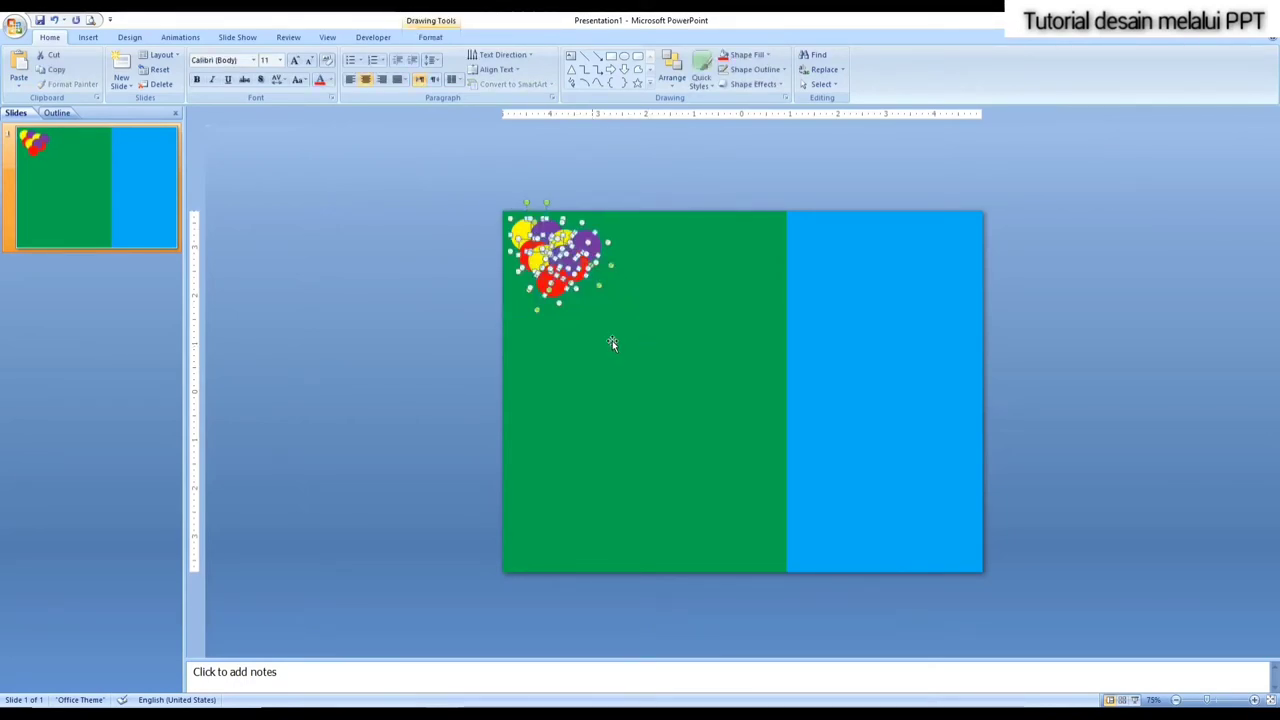
left_click(283, 286)
Step: Fill the first balloon circles with light green, light blue and orange
double_click(554, 284)
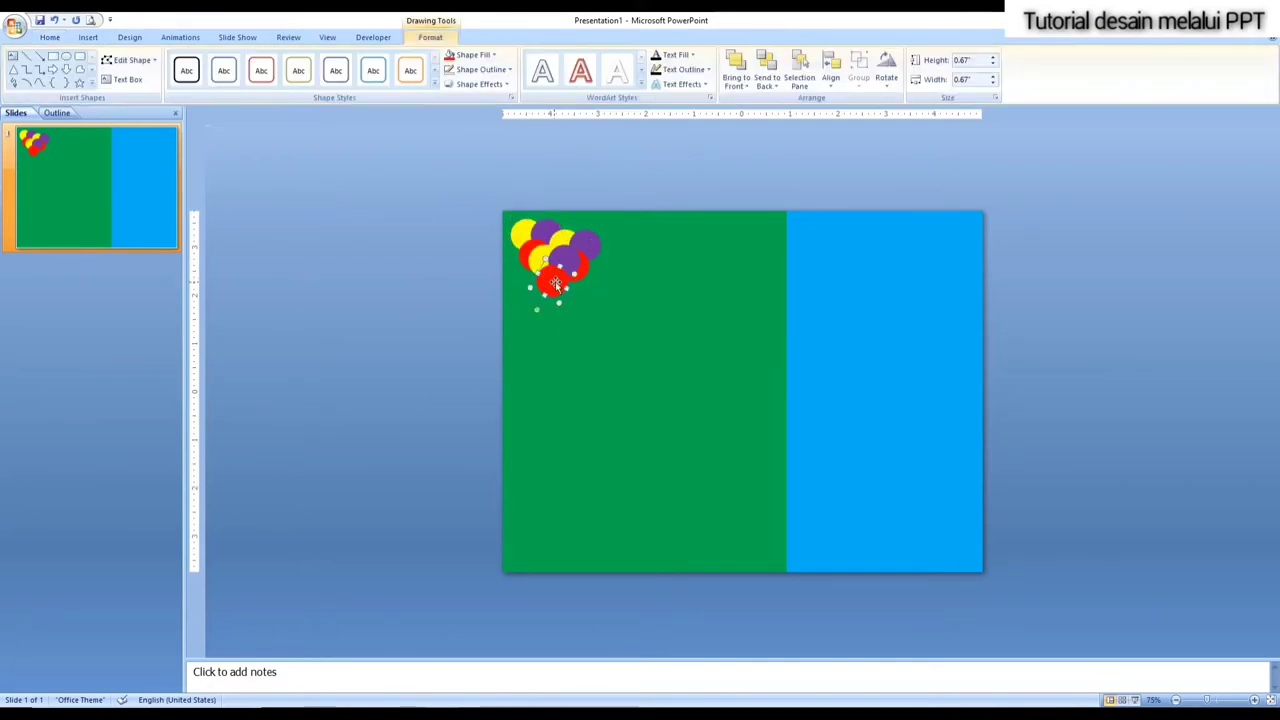
left_click(496, 55)
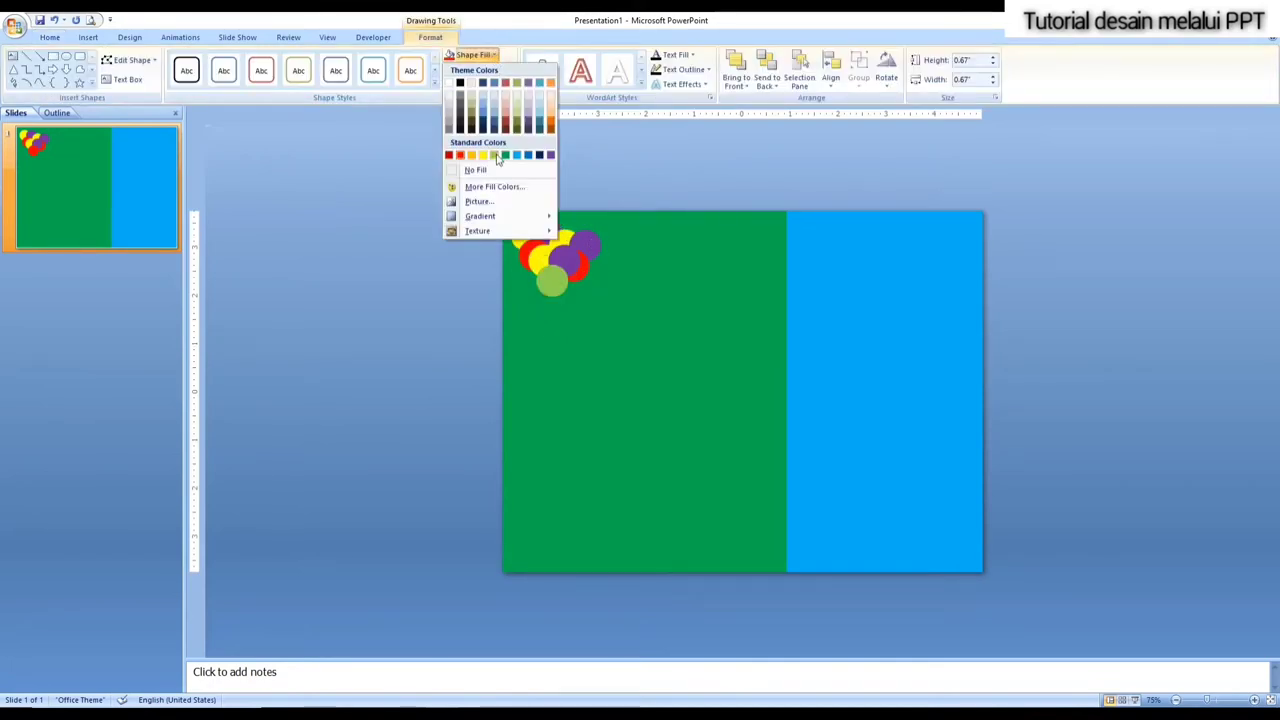
left_click(495, 156)
left_click(542, 256)
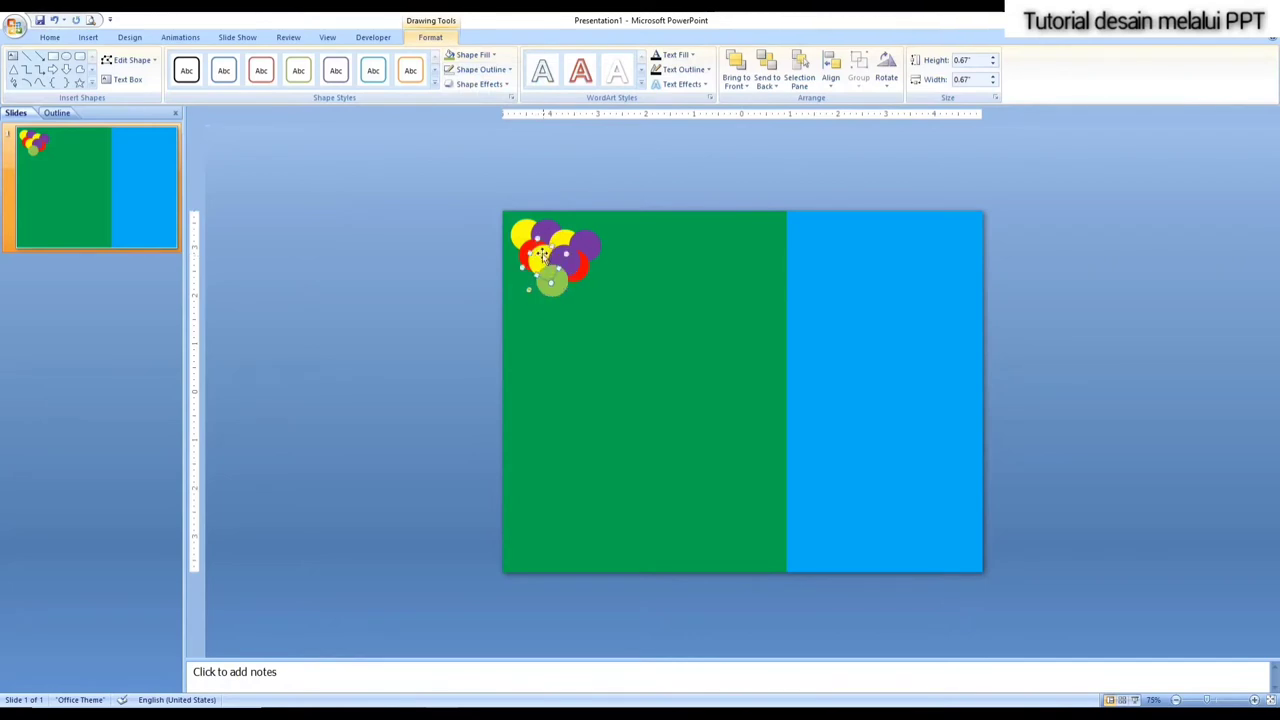
left_click(478, 55)
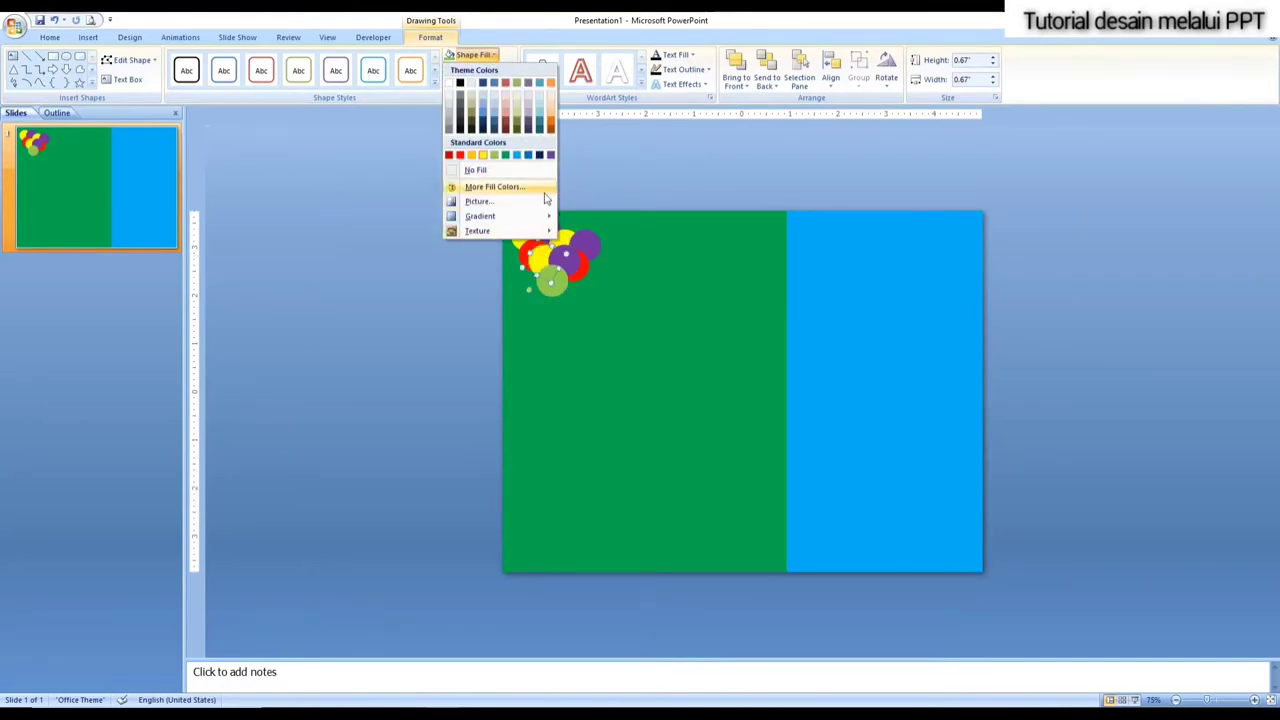
left_click(517, 156)
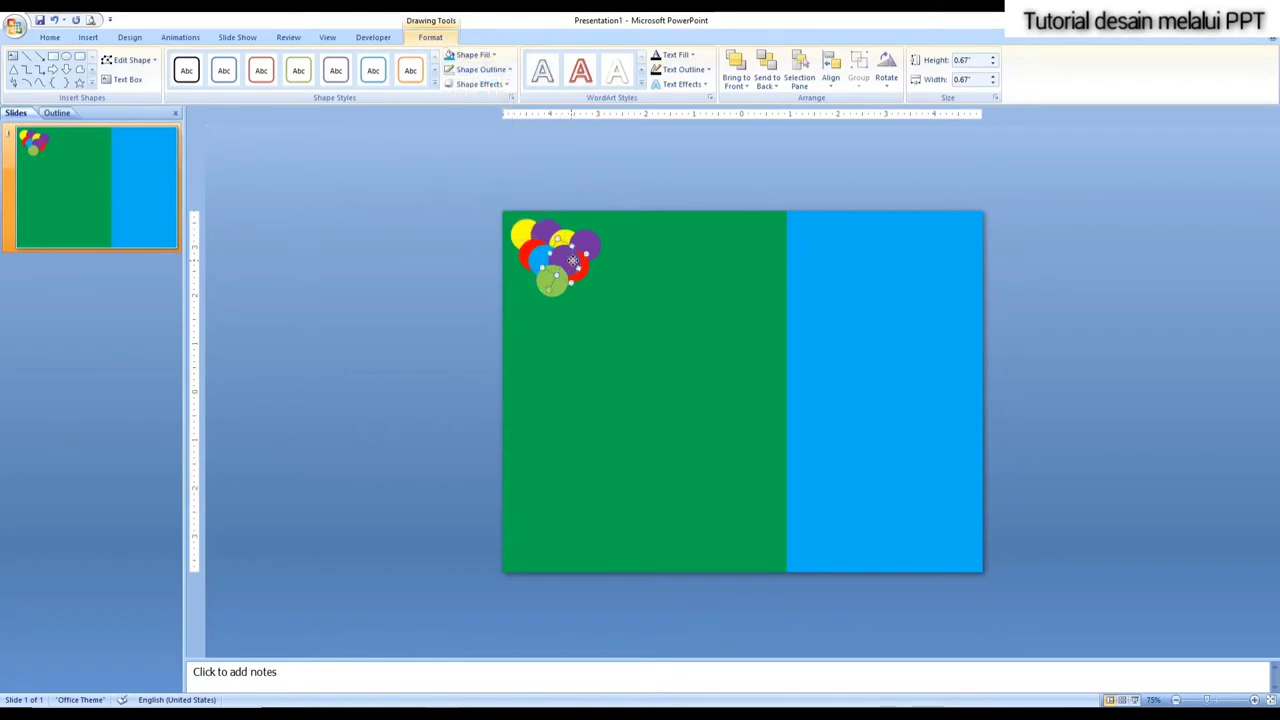
left_click(494, 57)
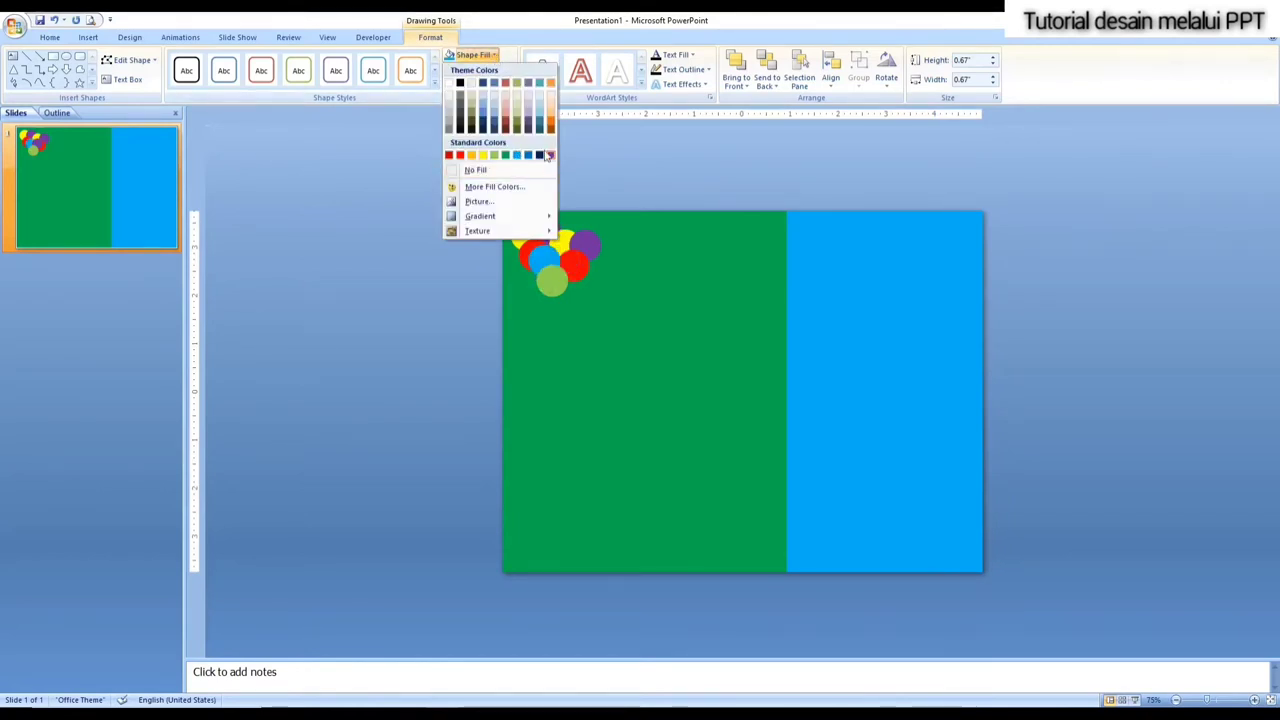
left_click(561, 141)
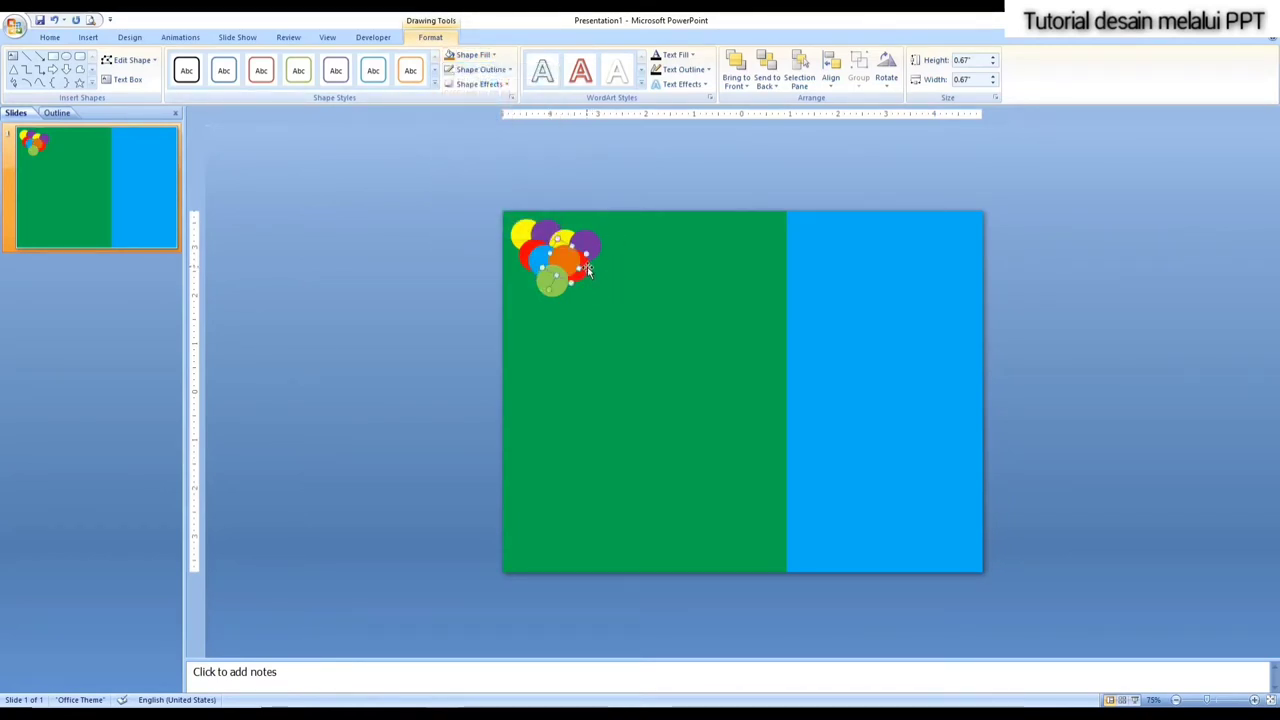
Step: Fill three more balloon circles with black, light pink and dark navy
left_click(587, 266)
left_click(494, 56)
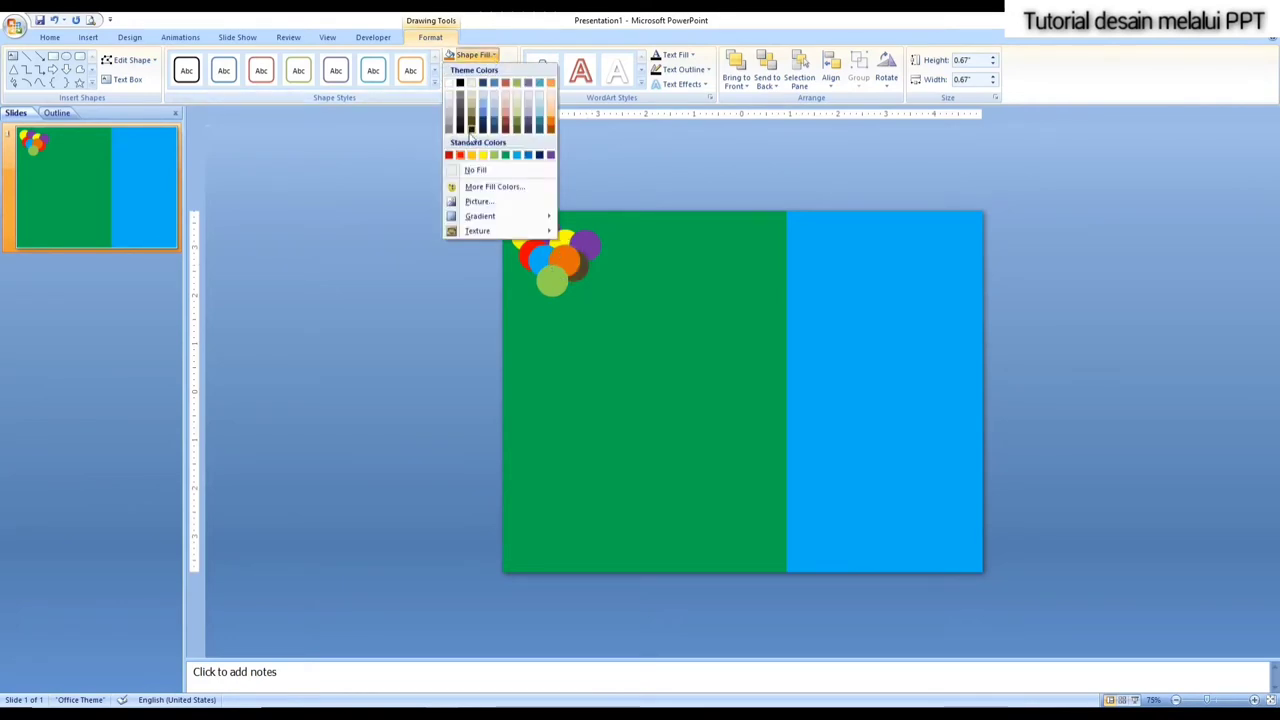
left_click(460, 82)
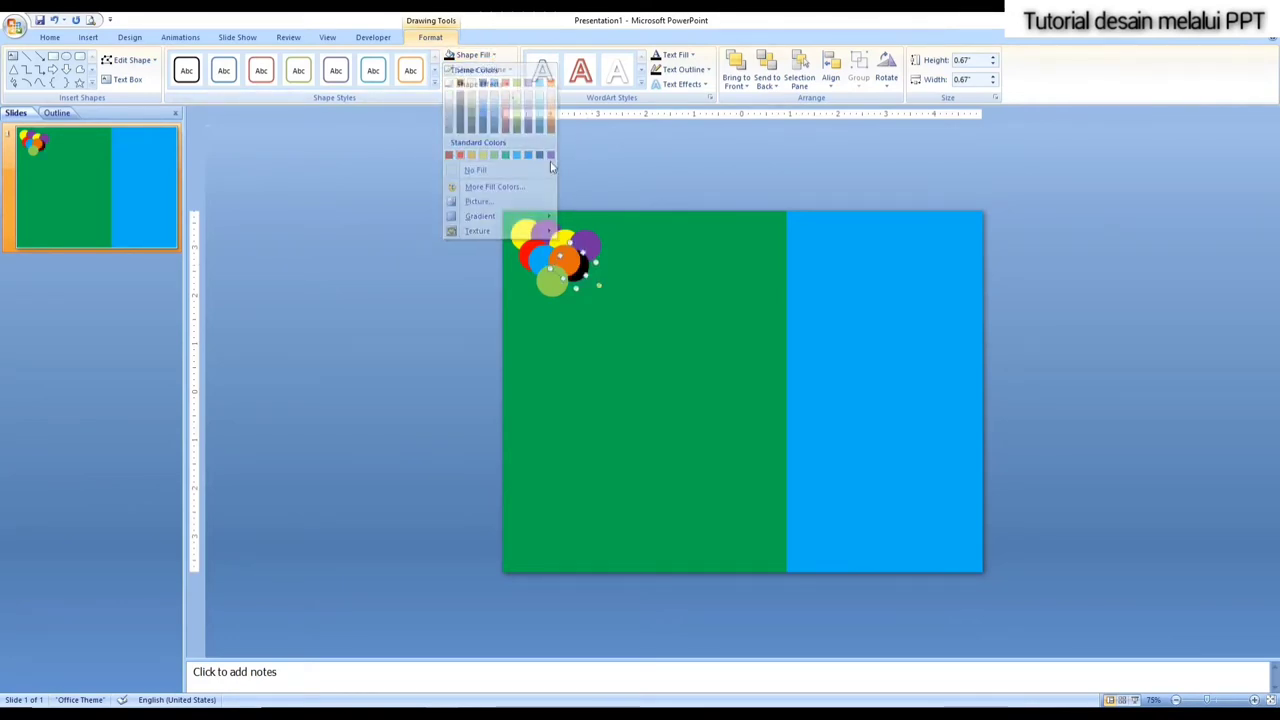
left_click(590, 243)
left_click(489, 56)
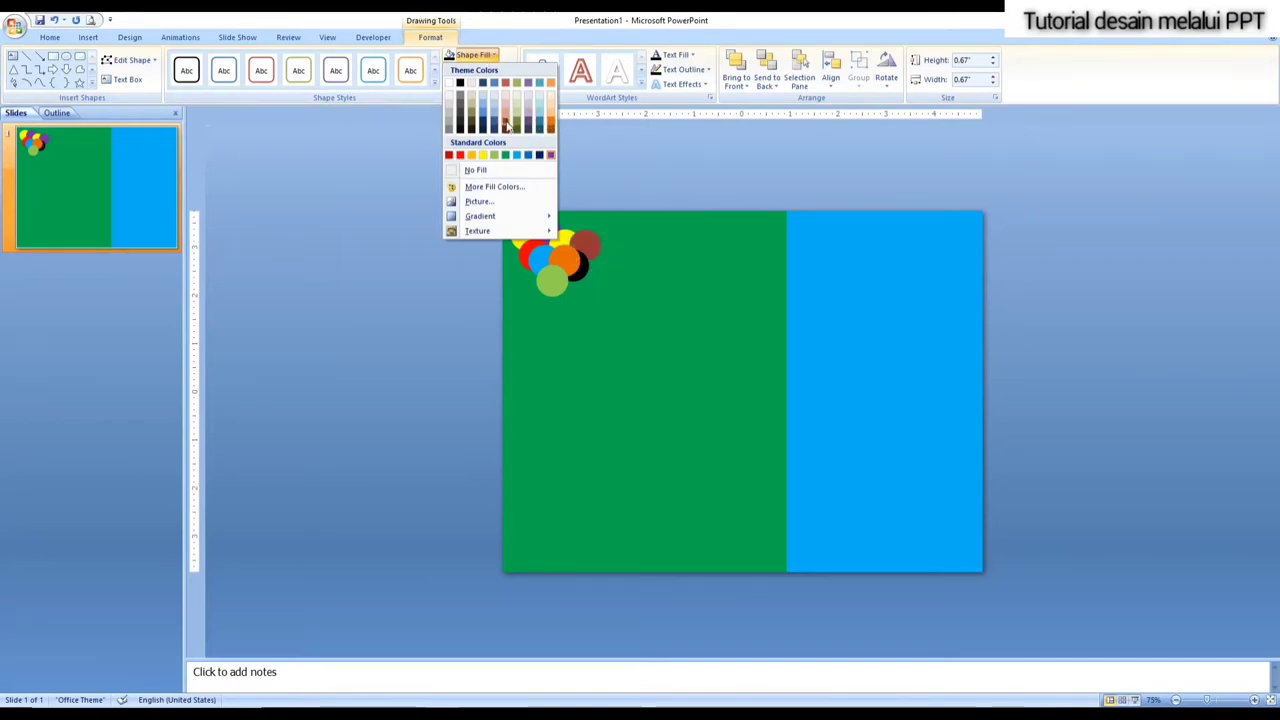
left_click(505, 102)
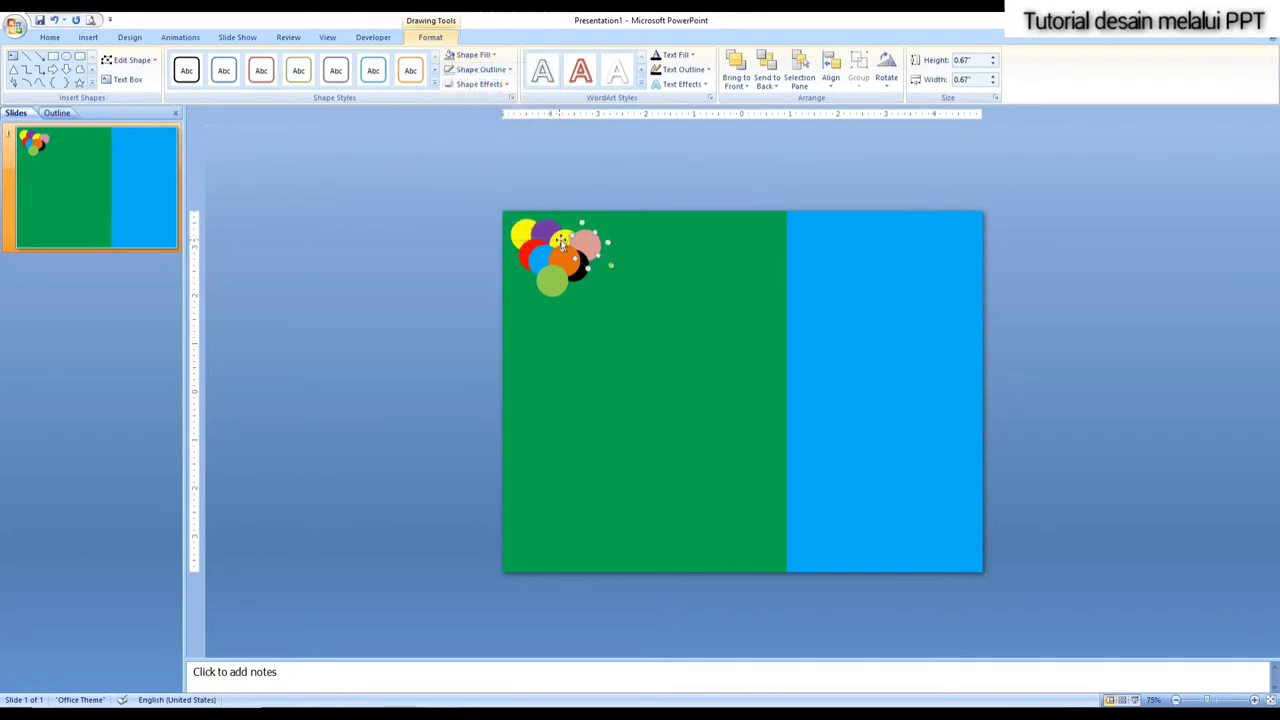
left_click(561, 241)
left_click(474, 55)
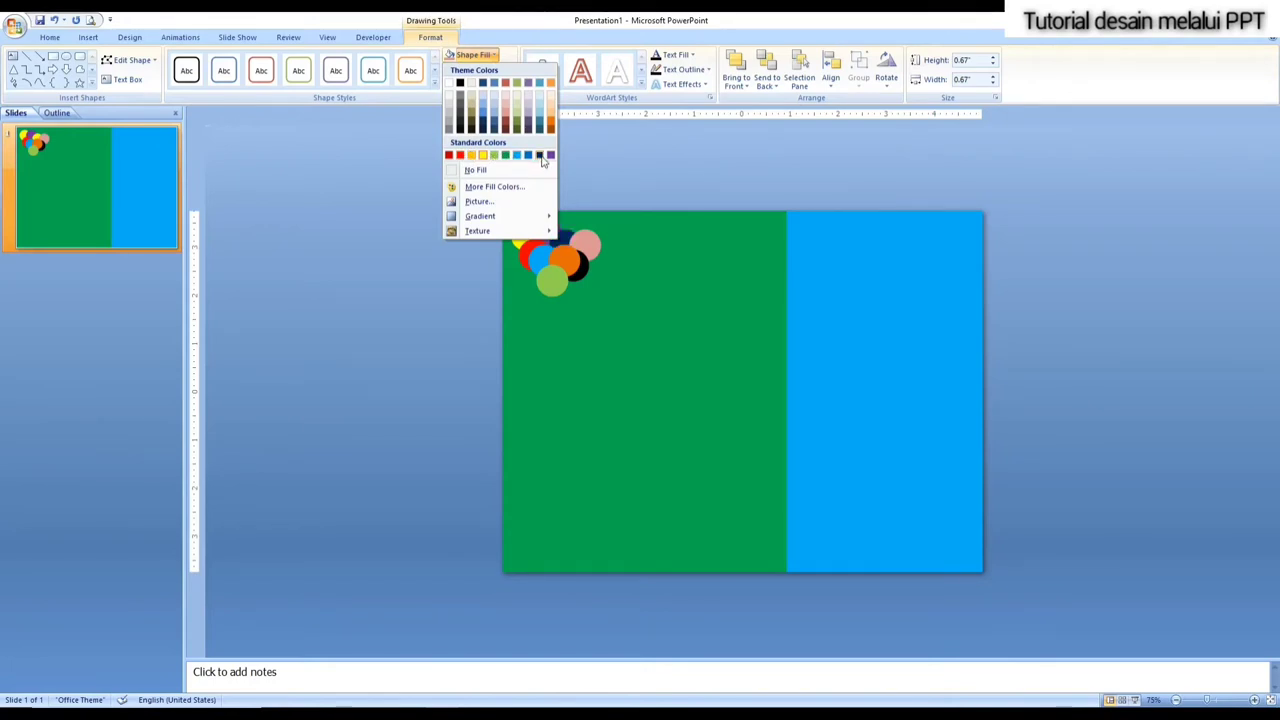
left_click(456, 280)
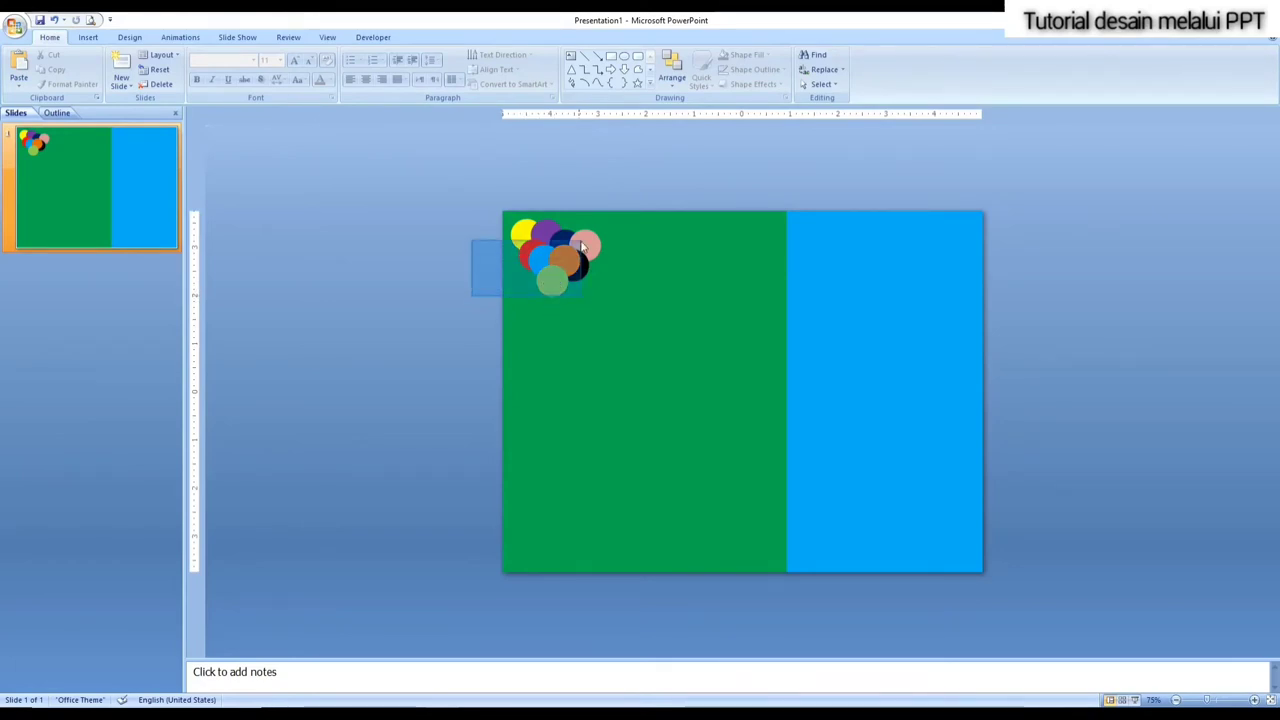
left_click_drag(548, 307, 594, 238)
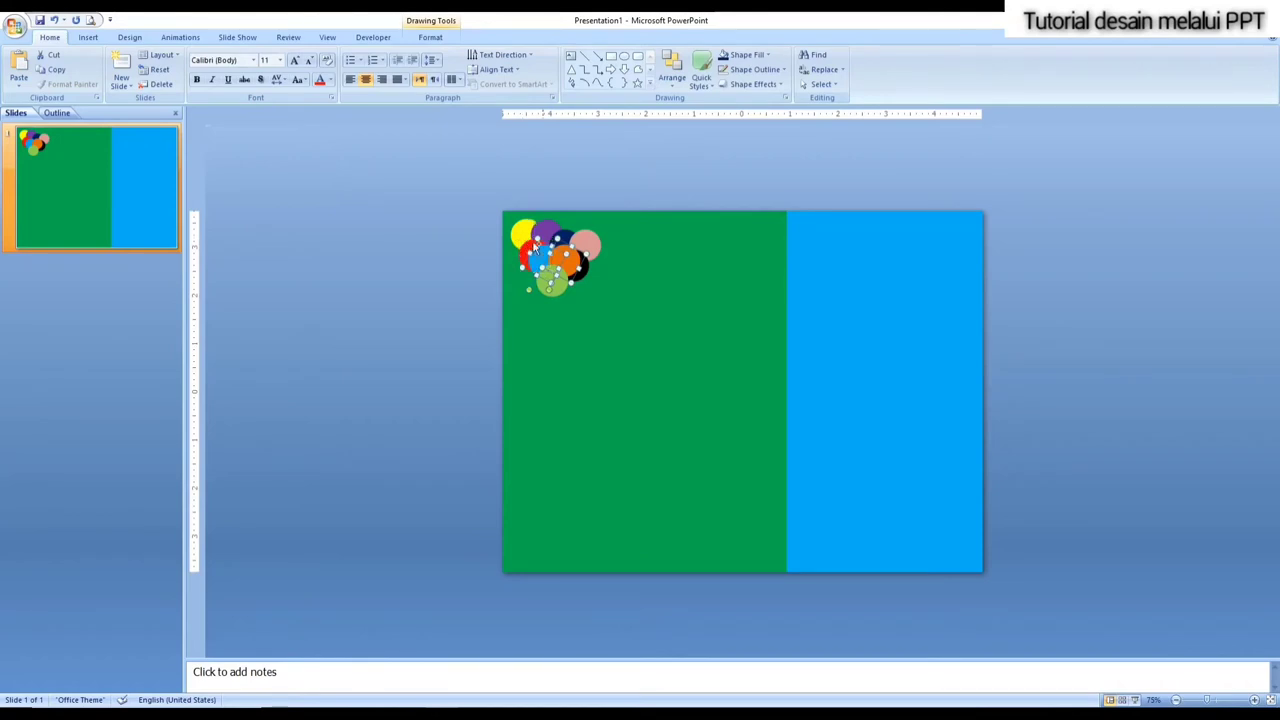
left_click(560, 283)
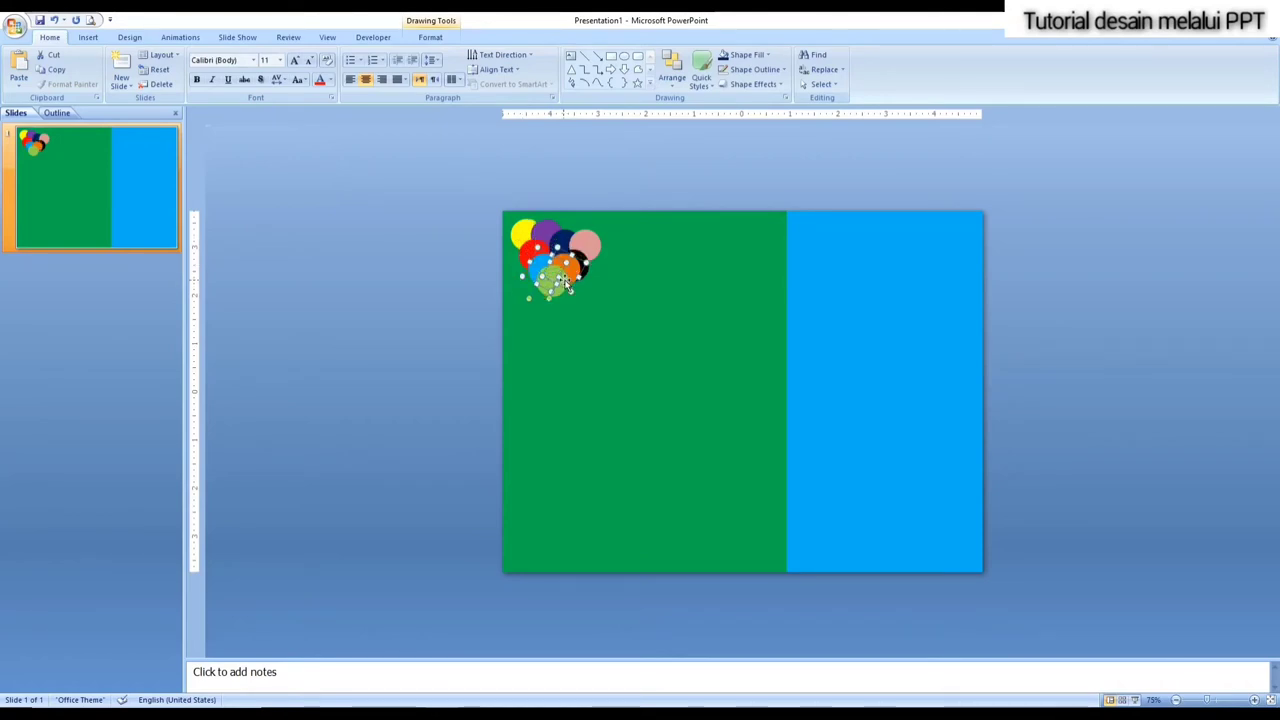
left_click(442, 274)
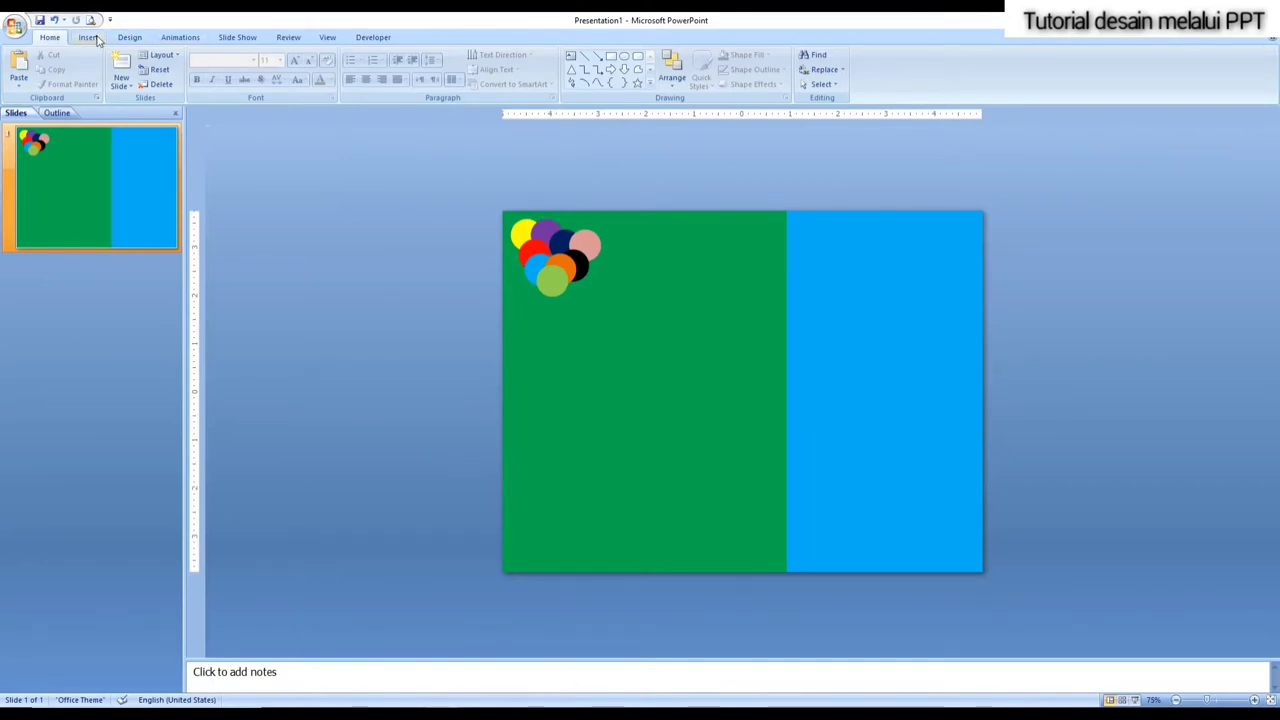
Step: Insert the tut-wuri-handayani-logo1 picture onto the slide
left_click(90, 38)
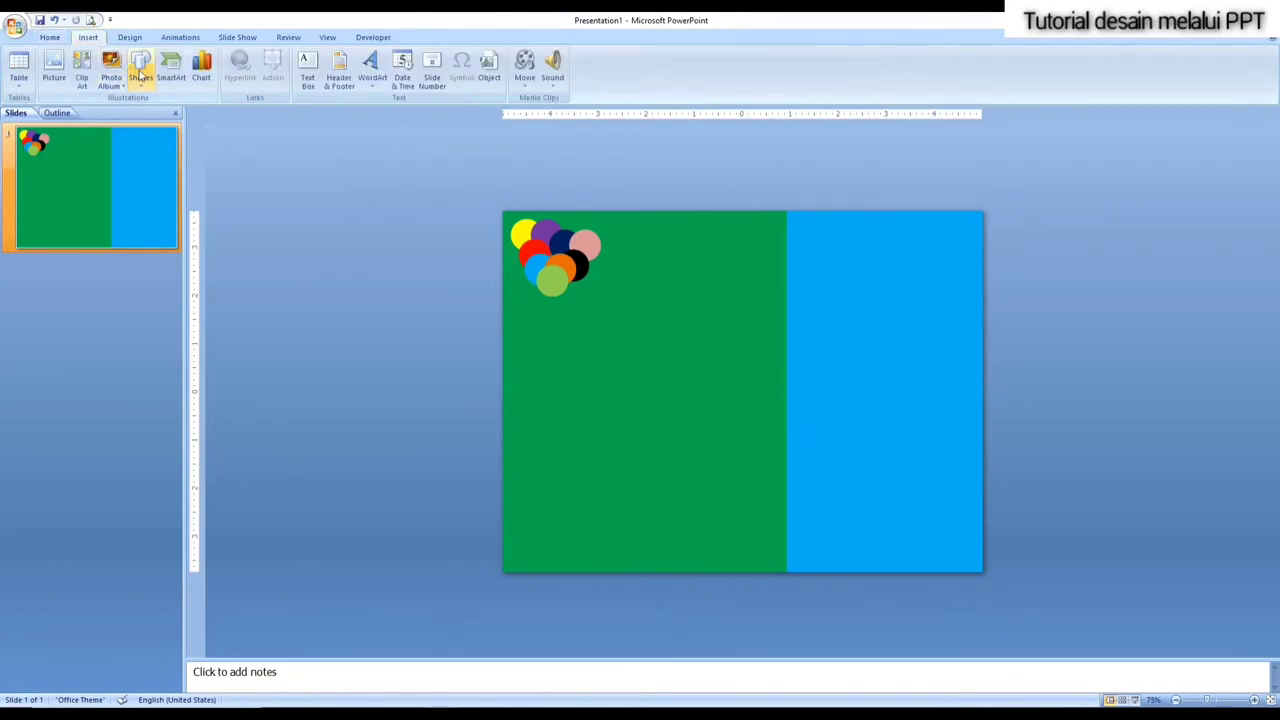
left_click(56, 68)
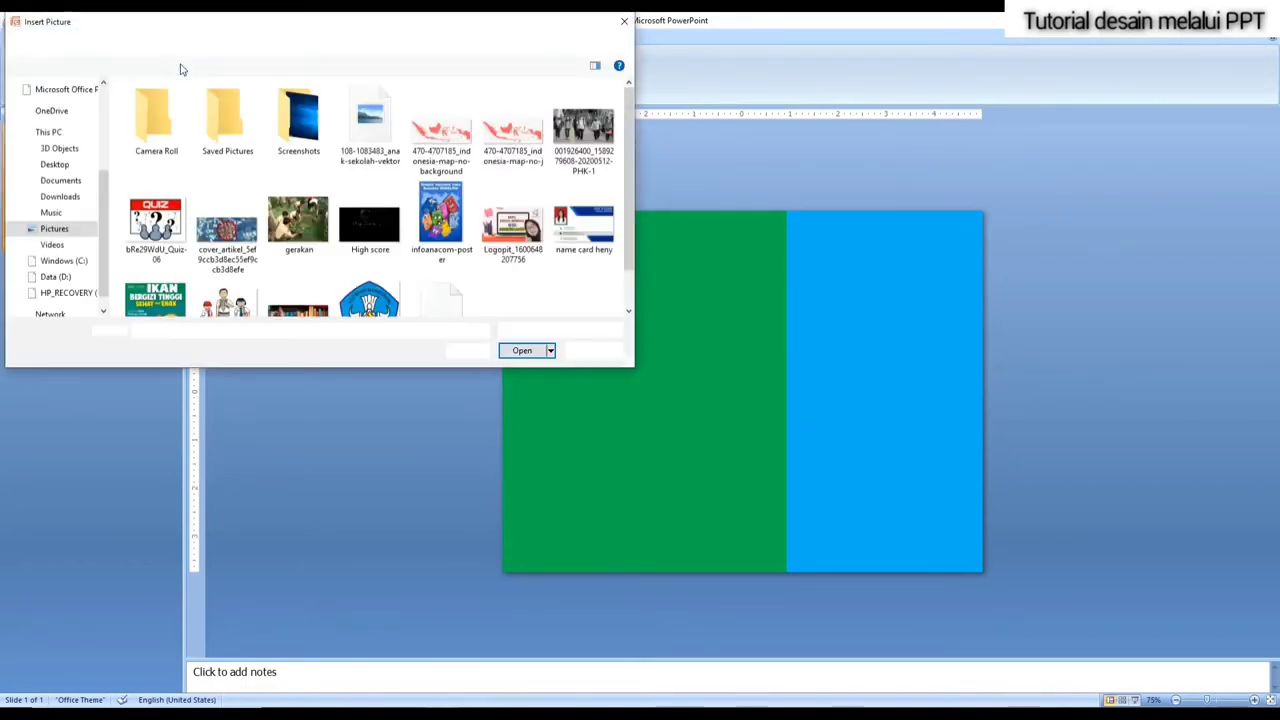
left_click(369, 300)
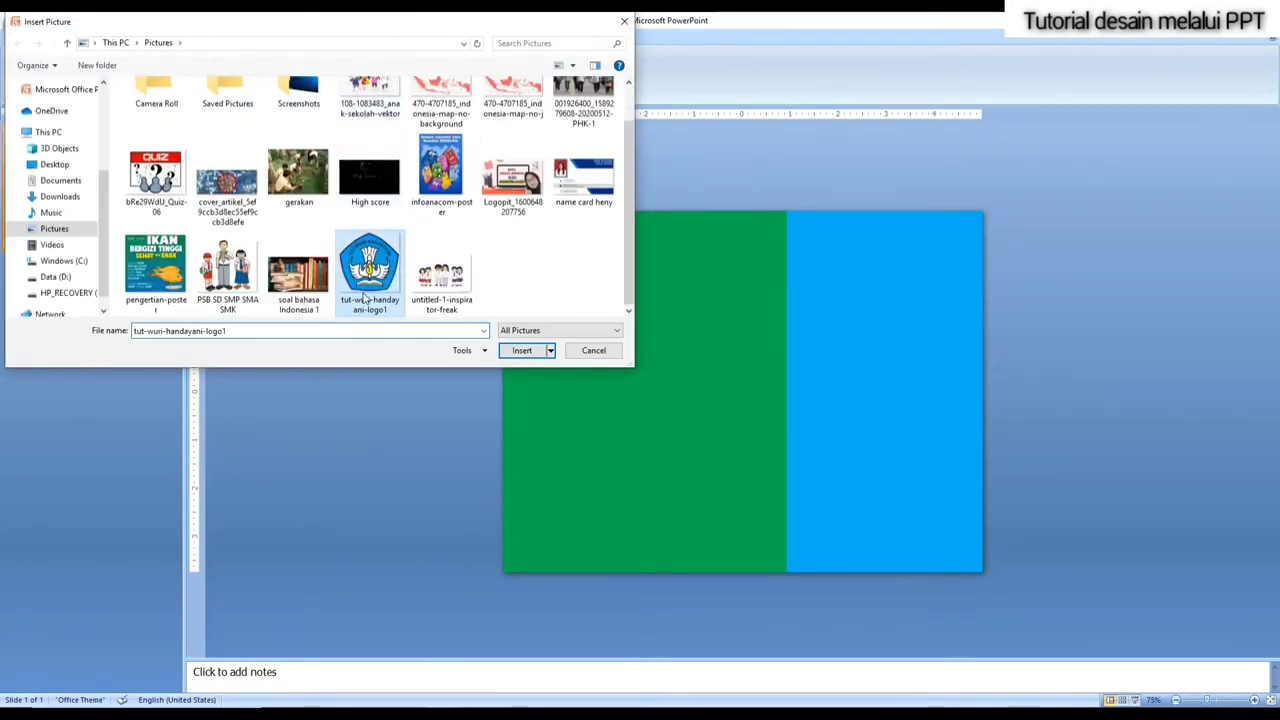
left_click(519, 356)
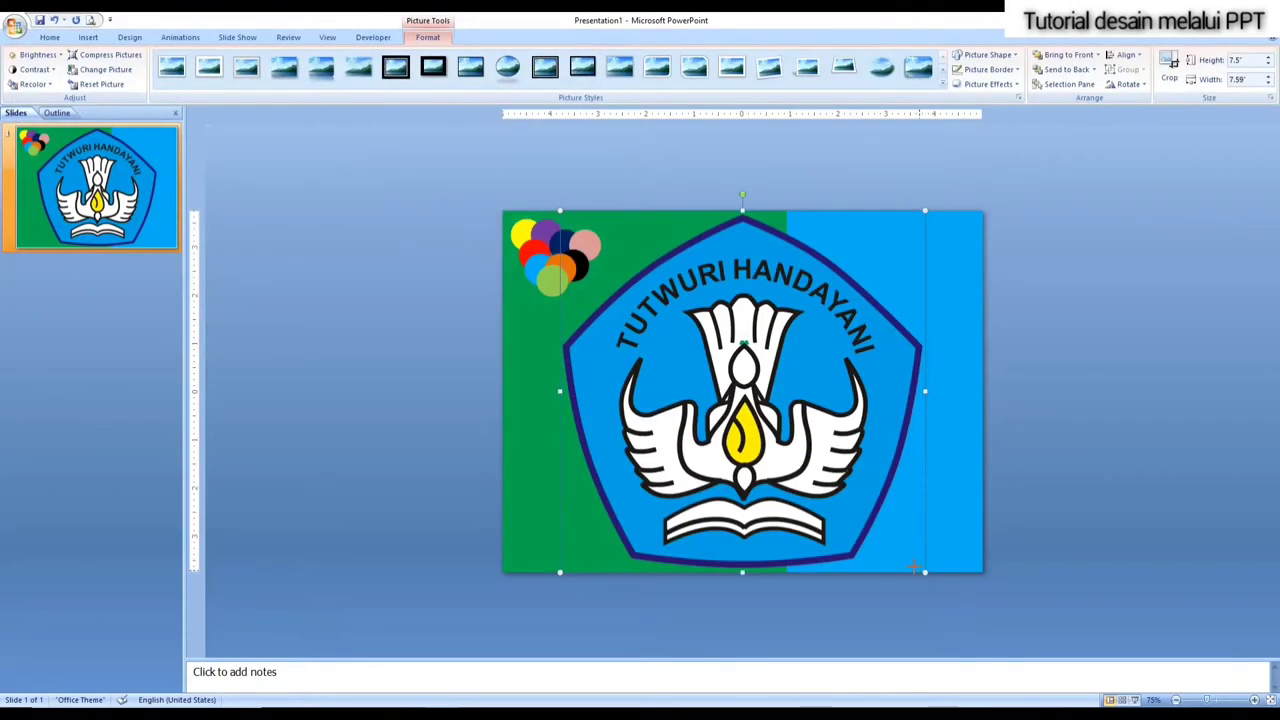
Step: Shrink the logo to about 1.5 inches and place it below the balloons on the left
mouse_move(924, 575)
left_mouse_down()
mouse_move(663, 328)
mouse_move(666, 316)
left_mouse_up()
mouse_move(603, 273)
left_mouse_down()
mouse_move(578, 309)
mouse_move(570, 369)
left_mouse_up()
left_click_drag(632, 411, 571, 369)
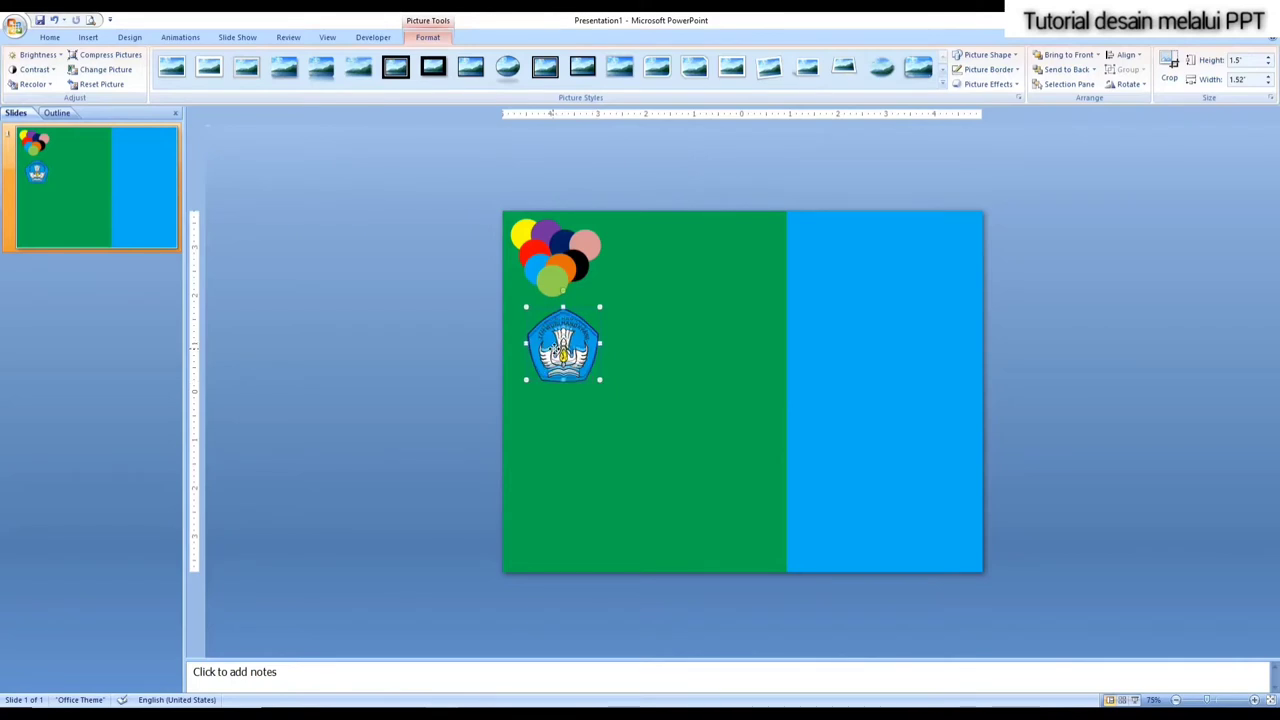
left_click(395, 294)
Step: Insert the schoolchildren clipart picture onto the slide
left_click(90, 38)
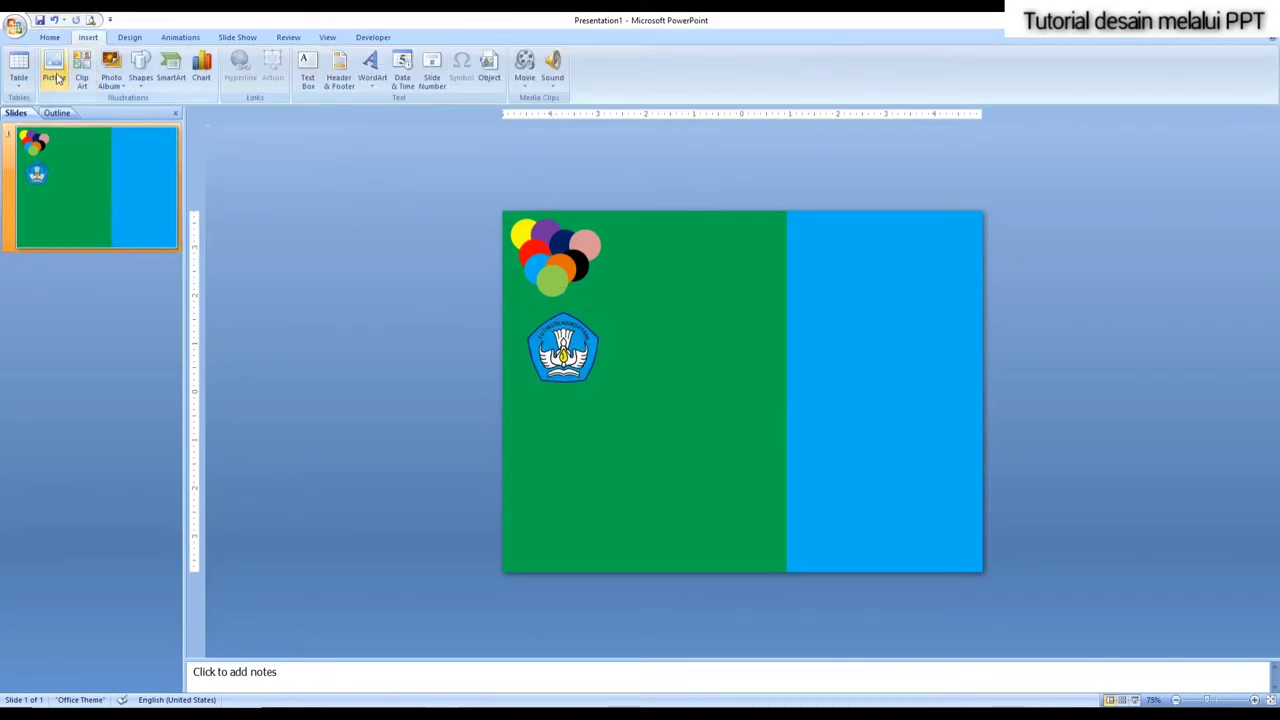
left_click(57, 68)
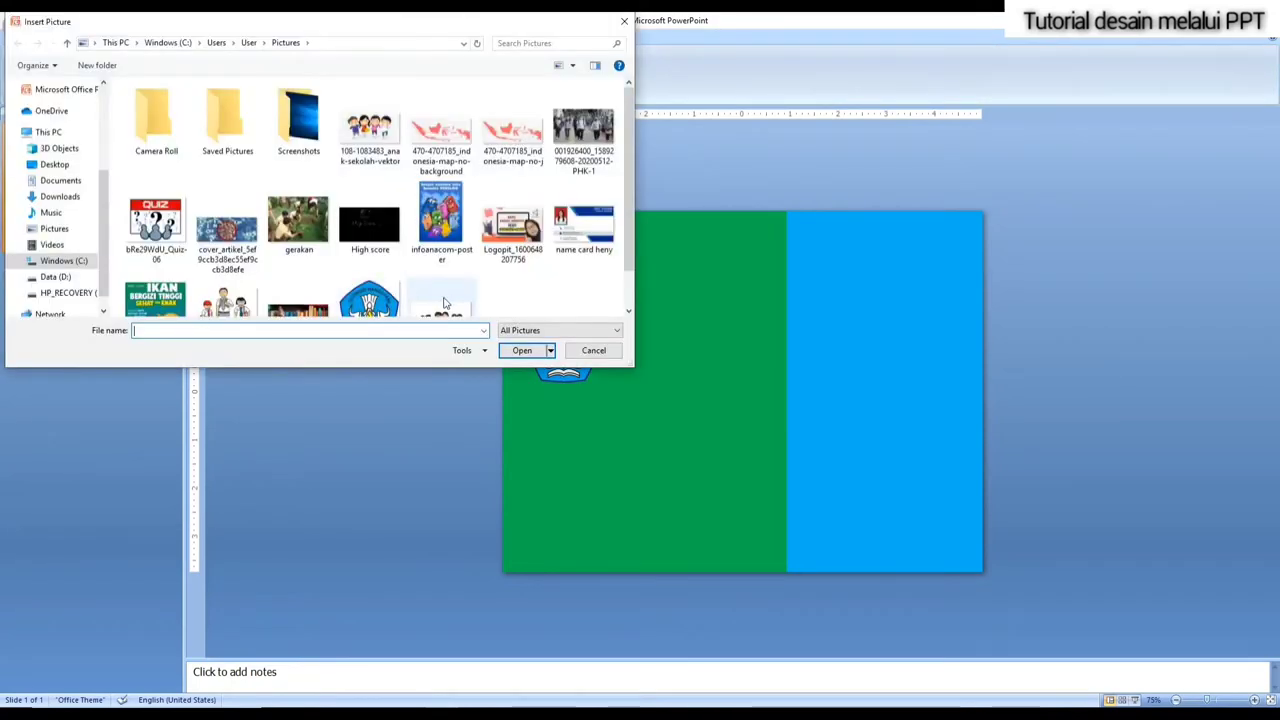
left_click(441, 292)
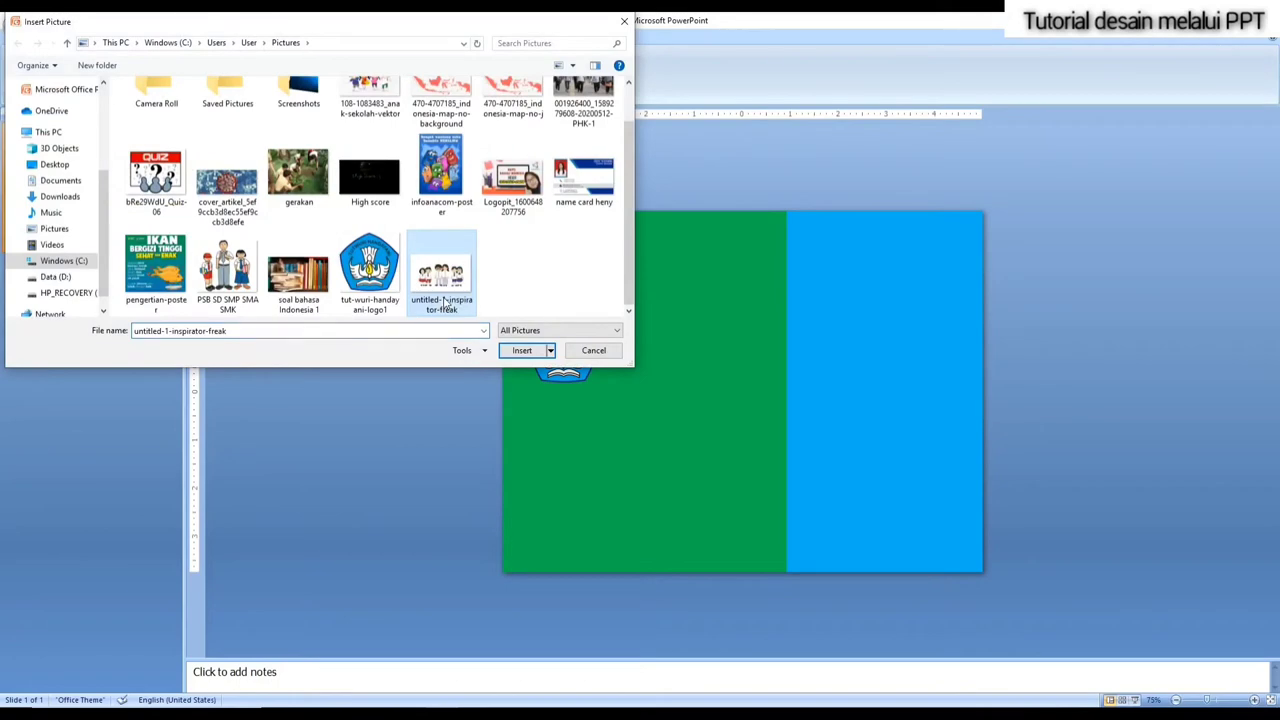
left_click(298, 272)
scroll(305, 268, "up", 1)
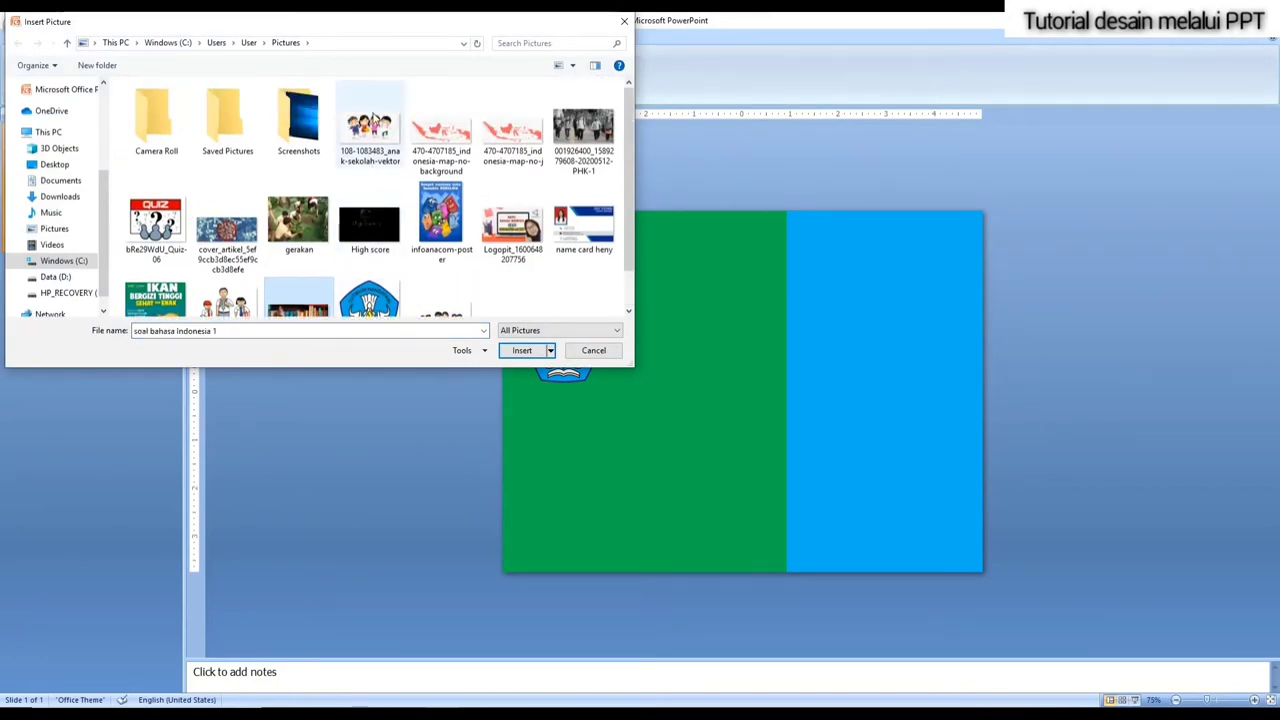
double_click(372, 165)
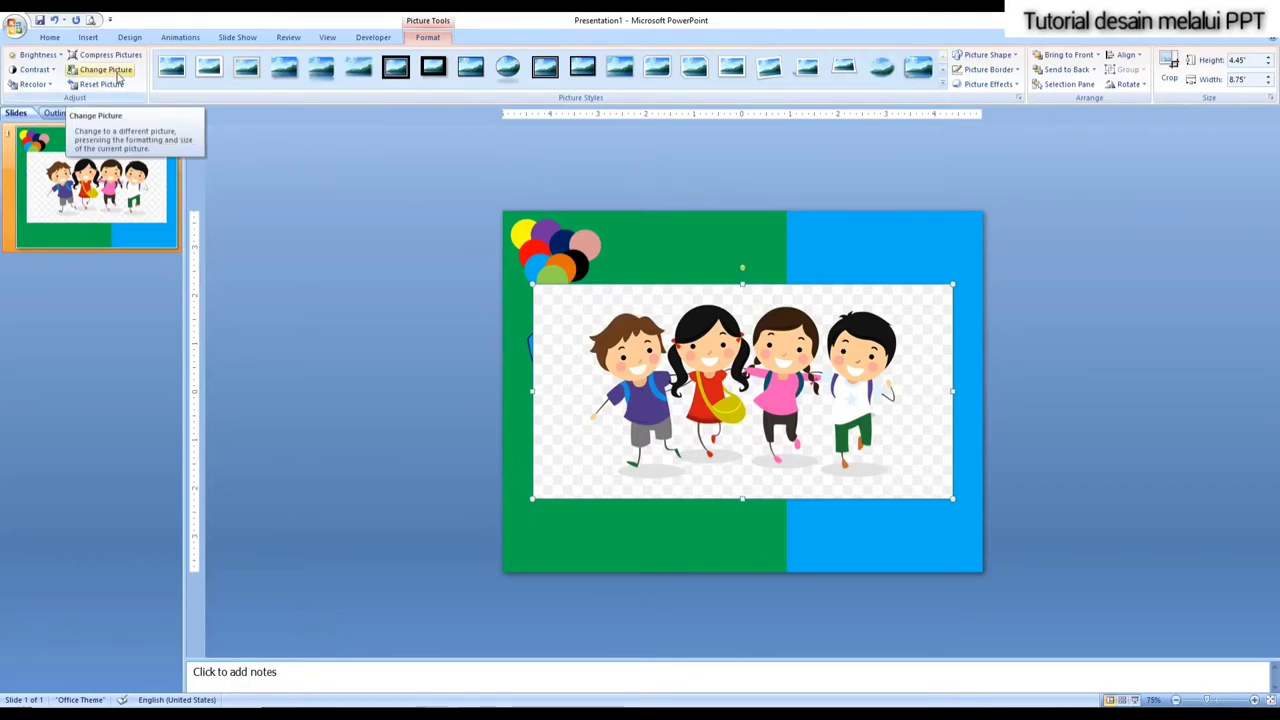
left_click(118, 71)
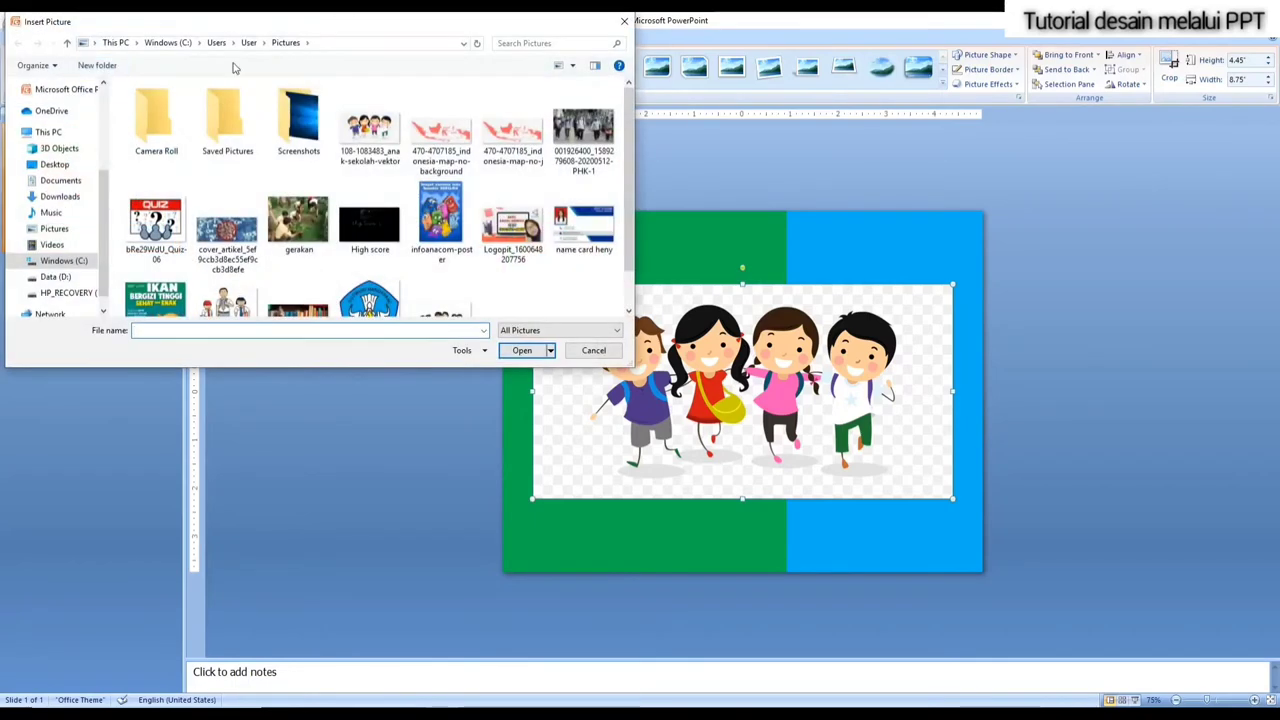
left_click(625, 21)
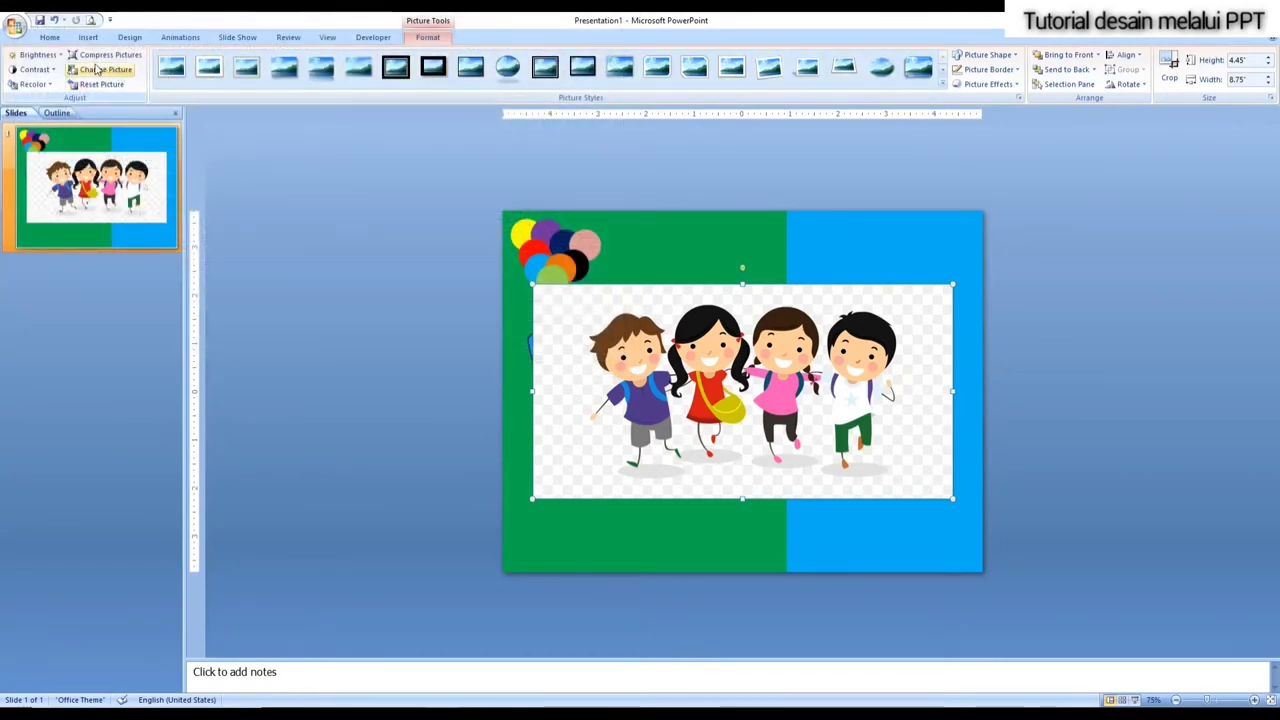
Step: Make the clipart's checkerboard background transparent with Set Transparent Color
left_click(44, 86)
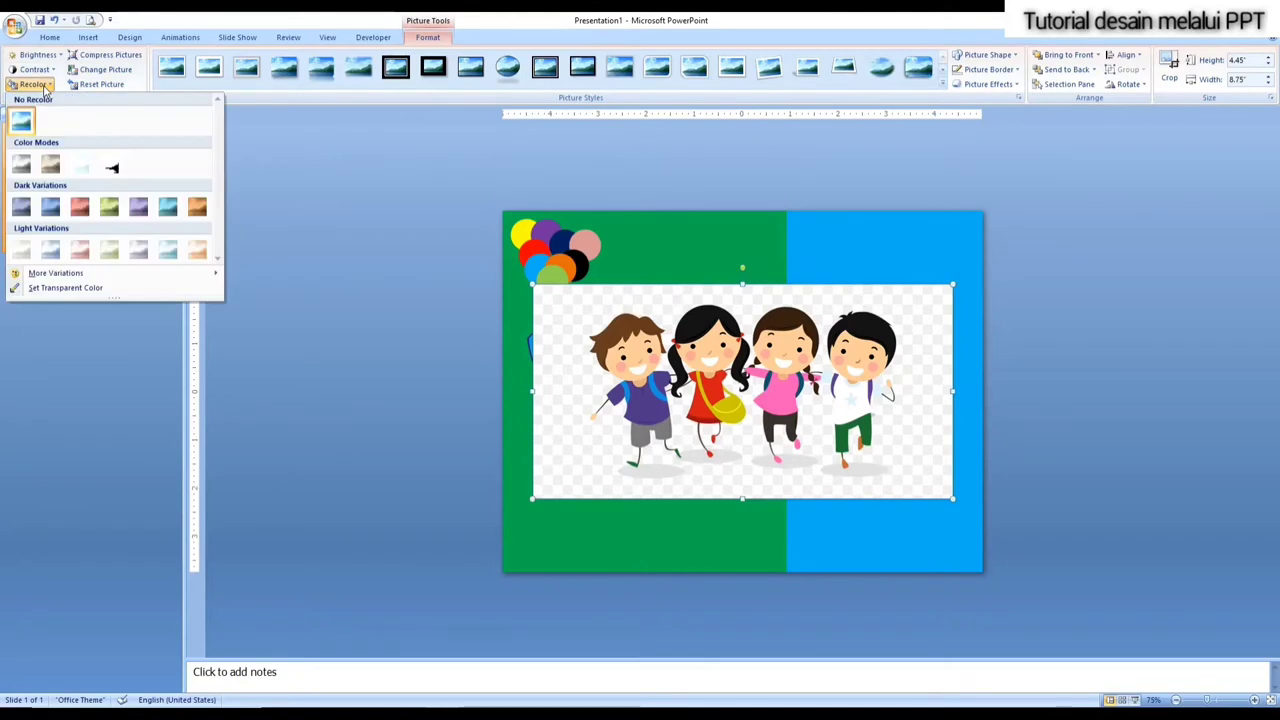
left_click(255, 137)
left_click(40, 88)
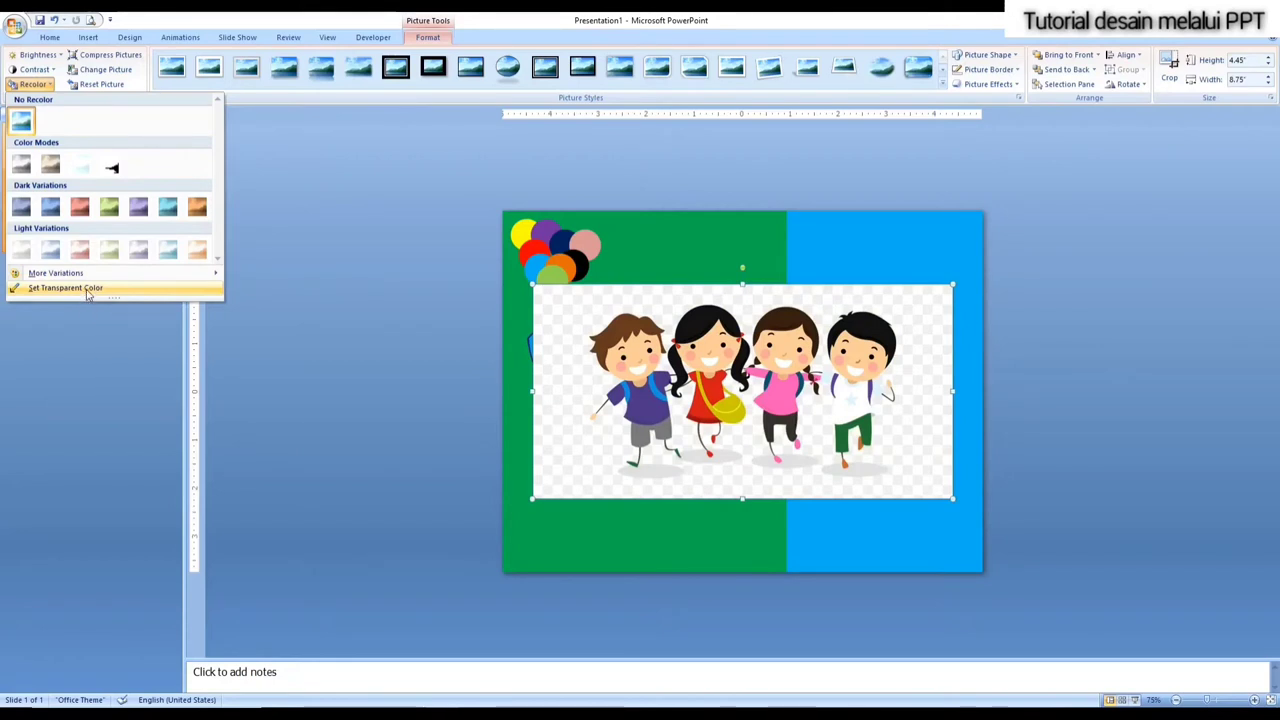
left_click(85, 291)
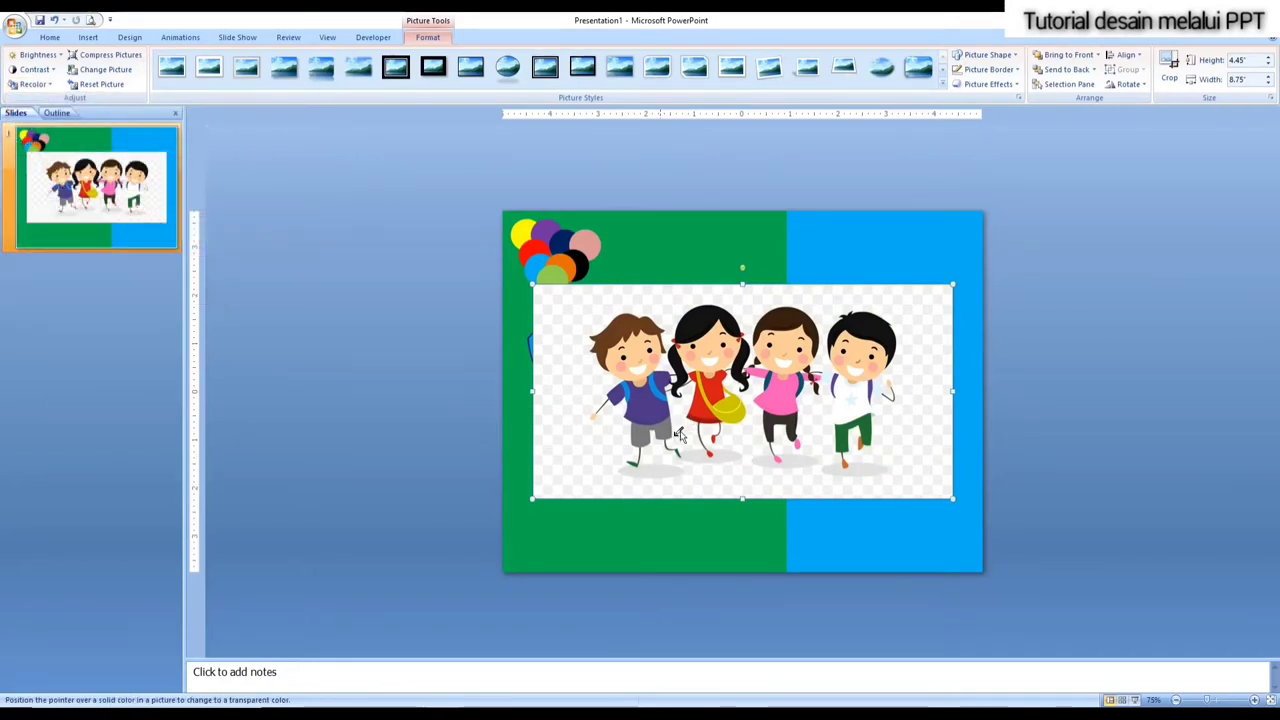
left_click(581, 446)
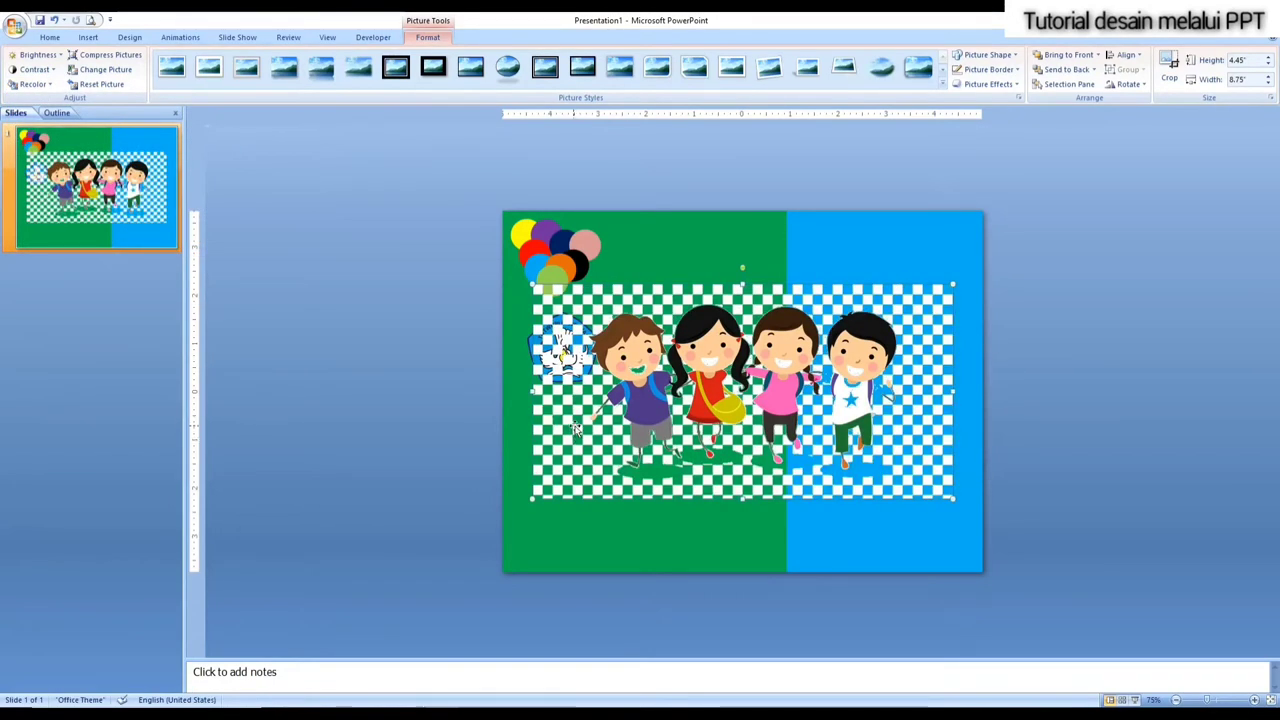
Step: Move the clipart further left and make its white areas transparent
left_click(349, 337)
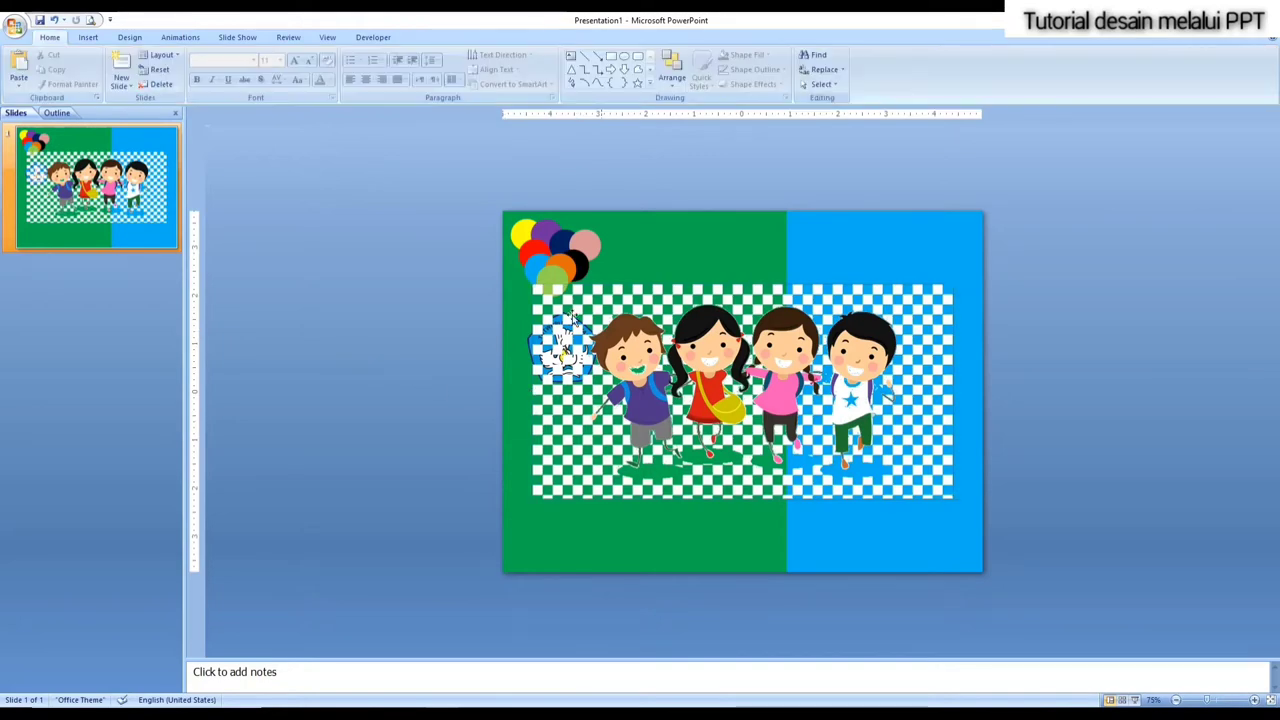
left_click_drag(609, 333, 318, 322)
left_click(31, 85)
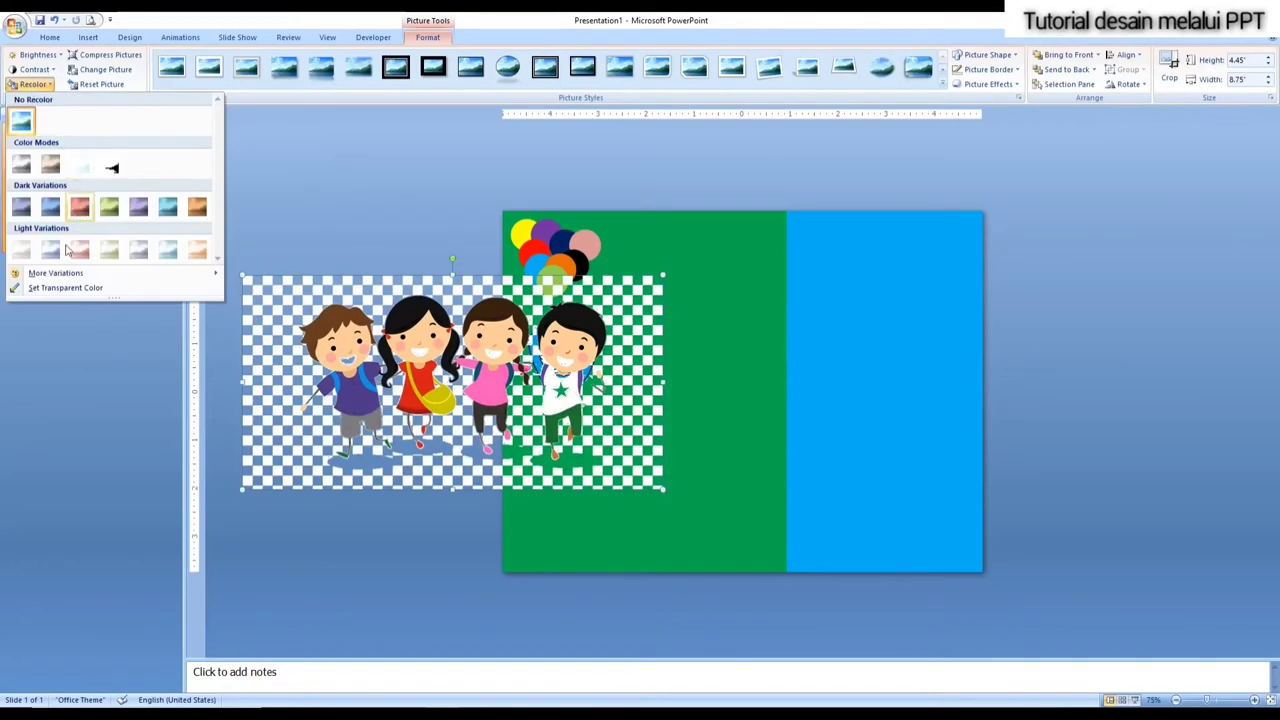
left_click(62, 289)
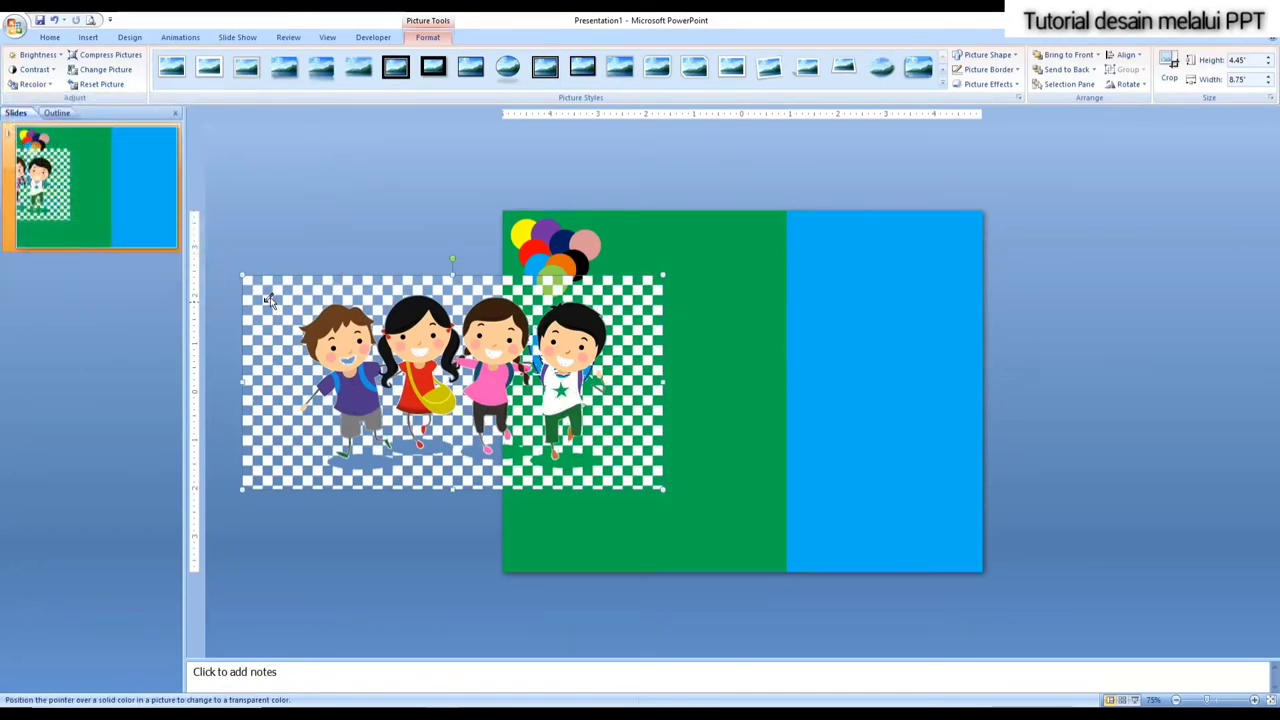
left_click(264, 302)
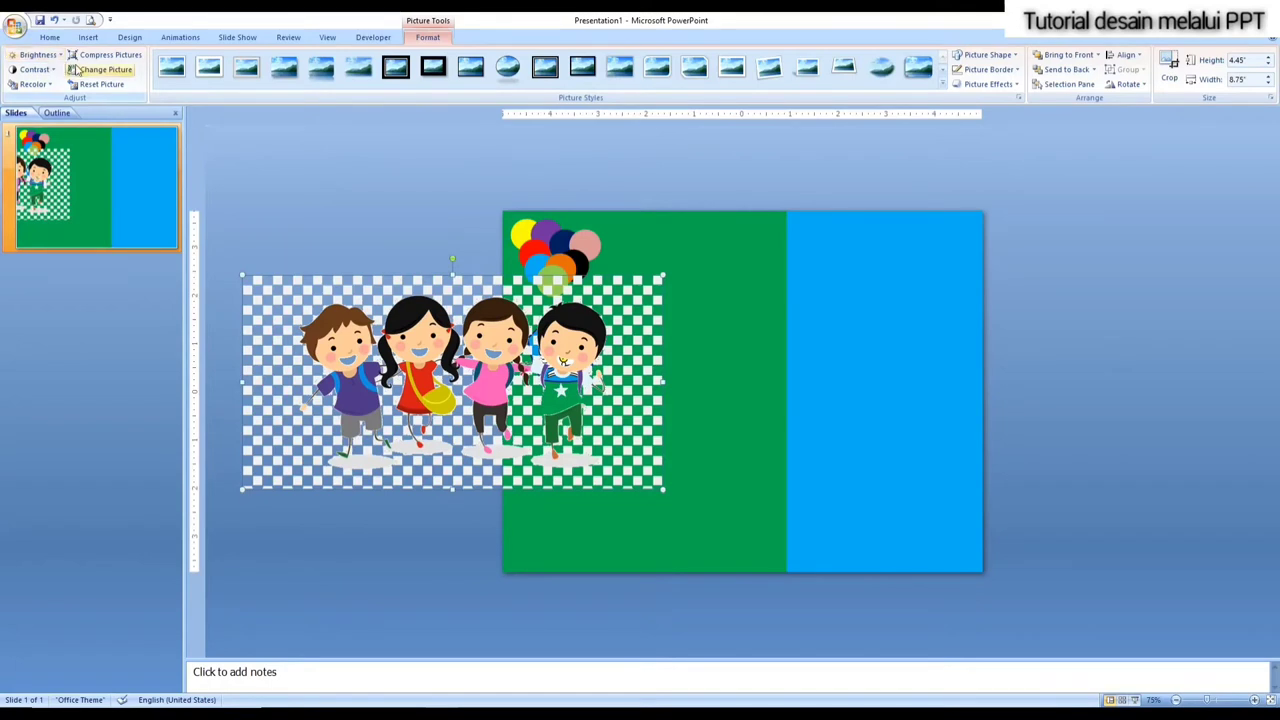
left_click(38, 85)
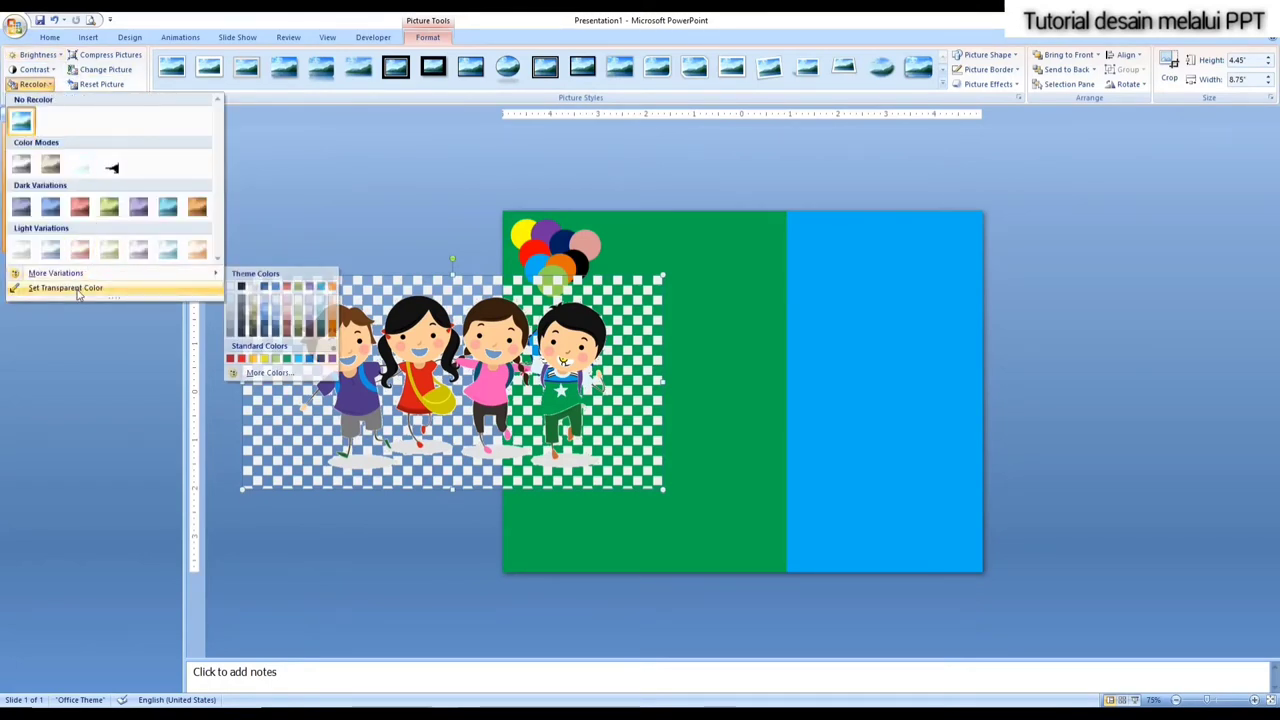
left_click(65, 287)
left_click(270, 290)
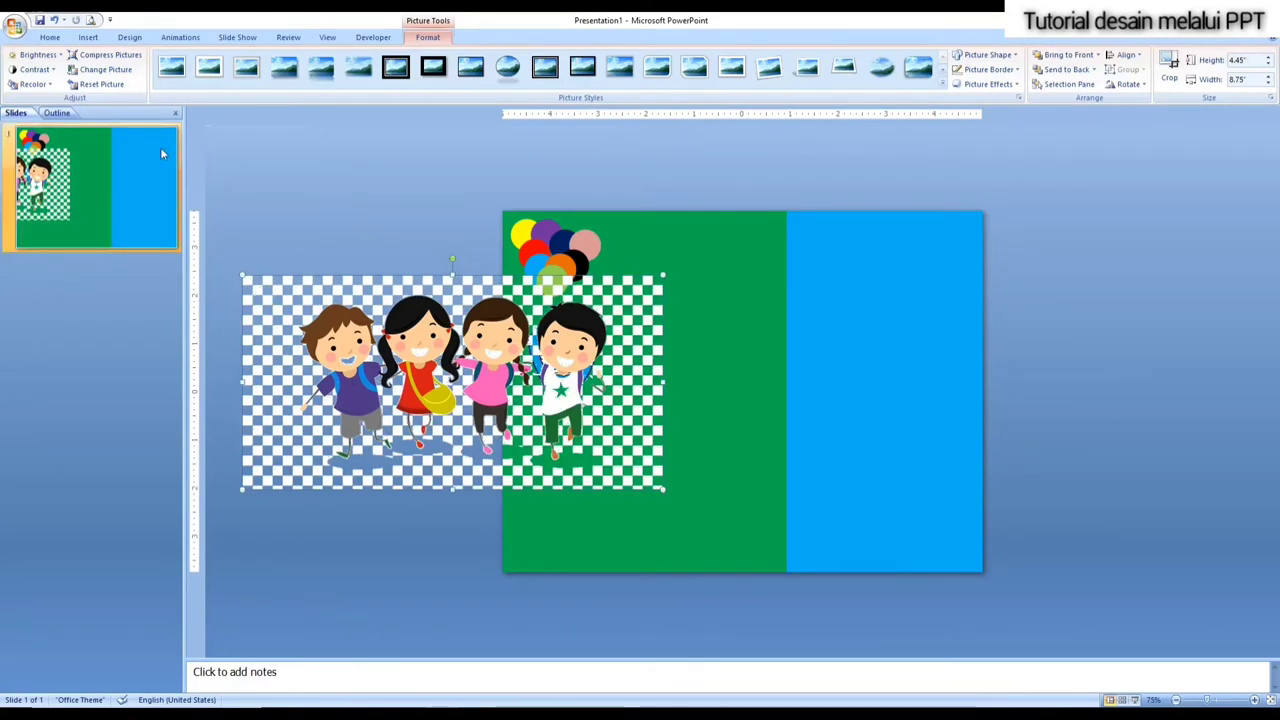
Step: Delete the children clipart and insert the PSB SD SMP SMK students picture
key("Delete")
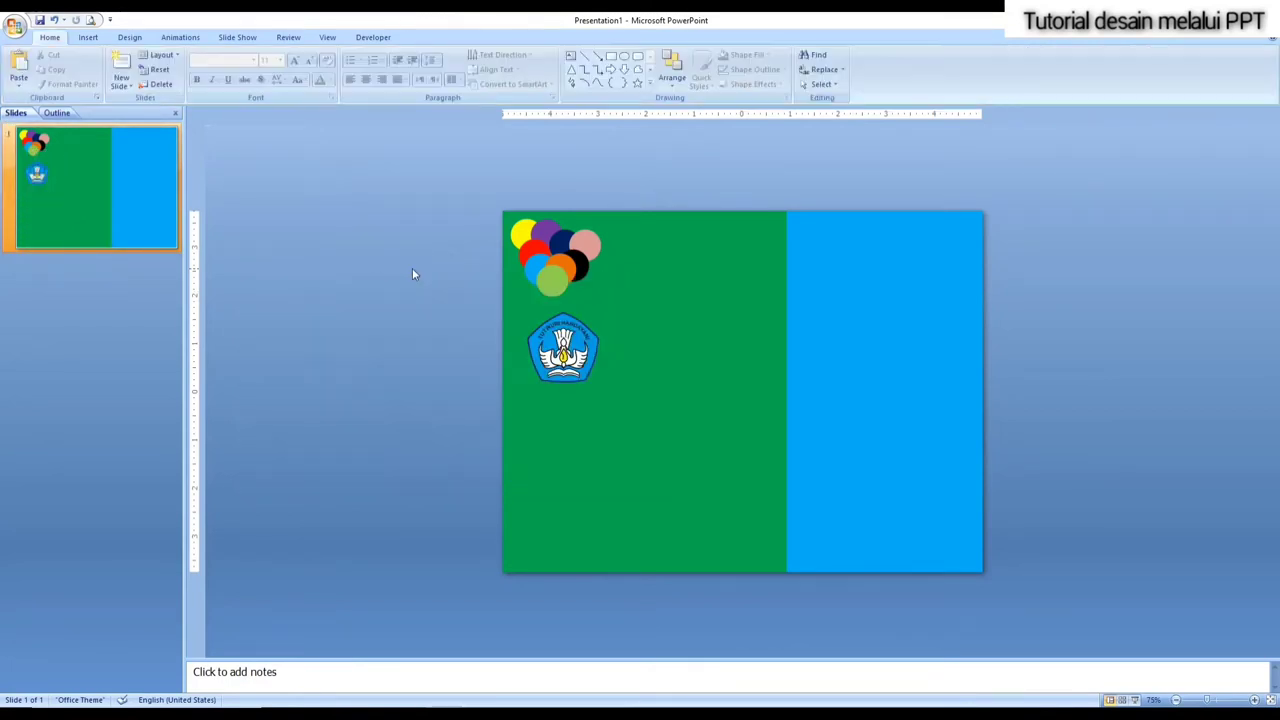
left_click(87, 38)
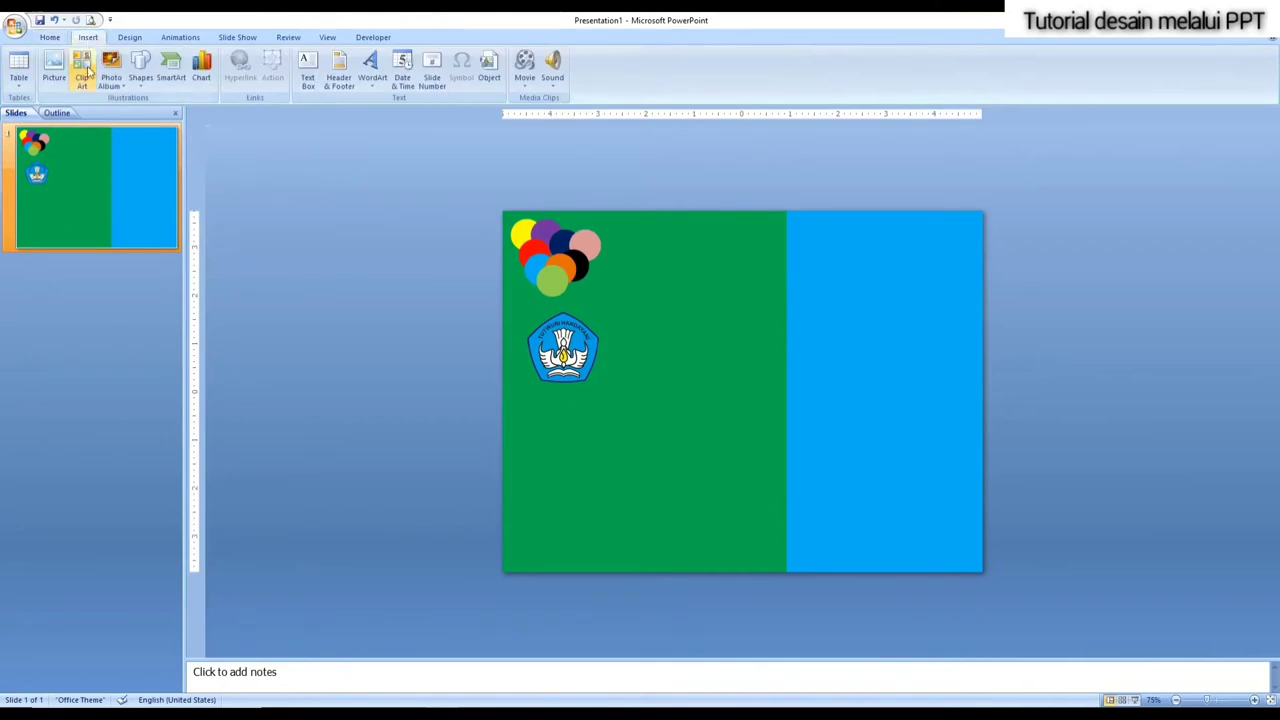
left_click(54, 80)
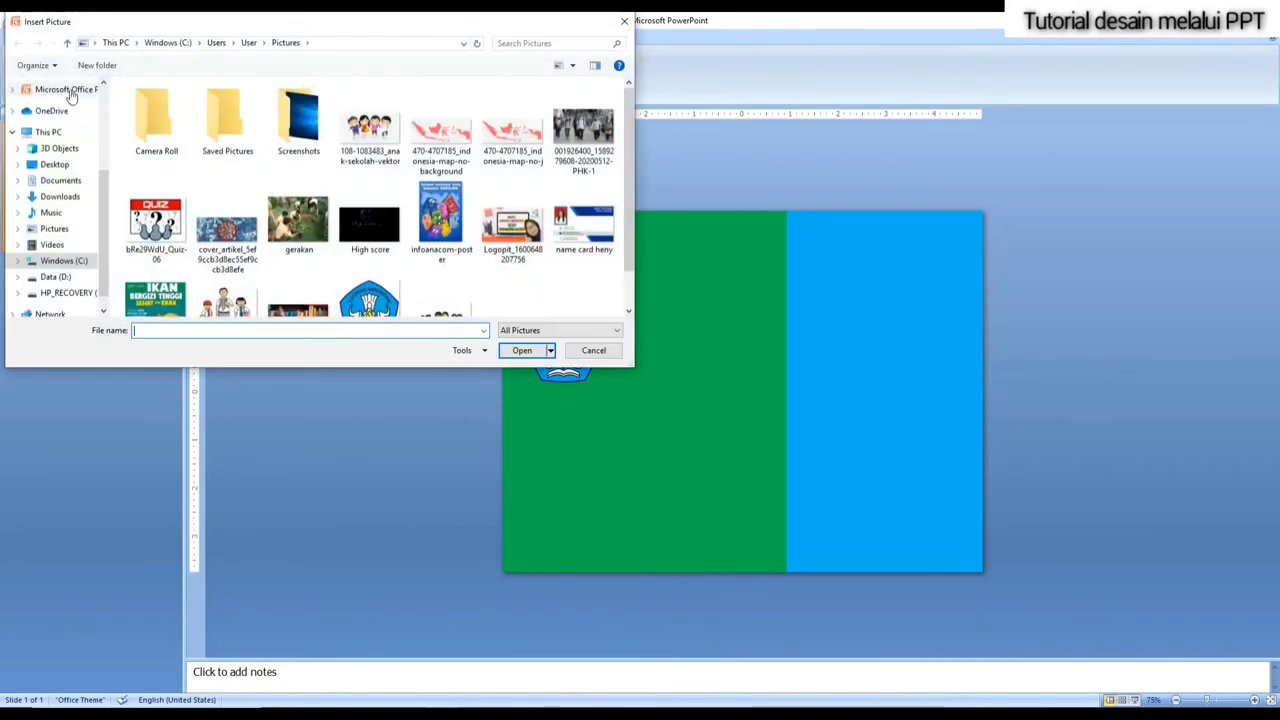
left_click(370, 240)
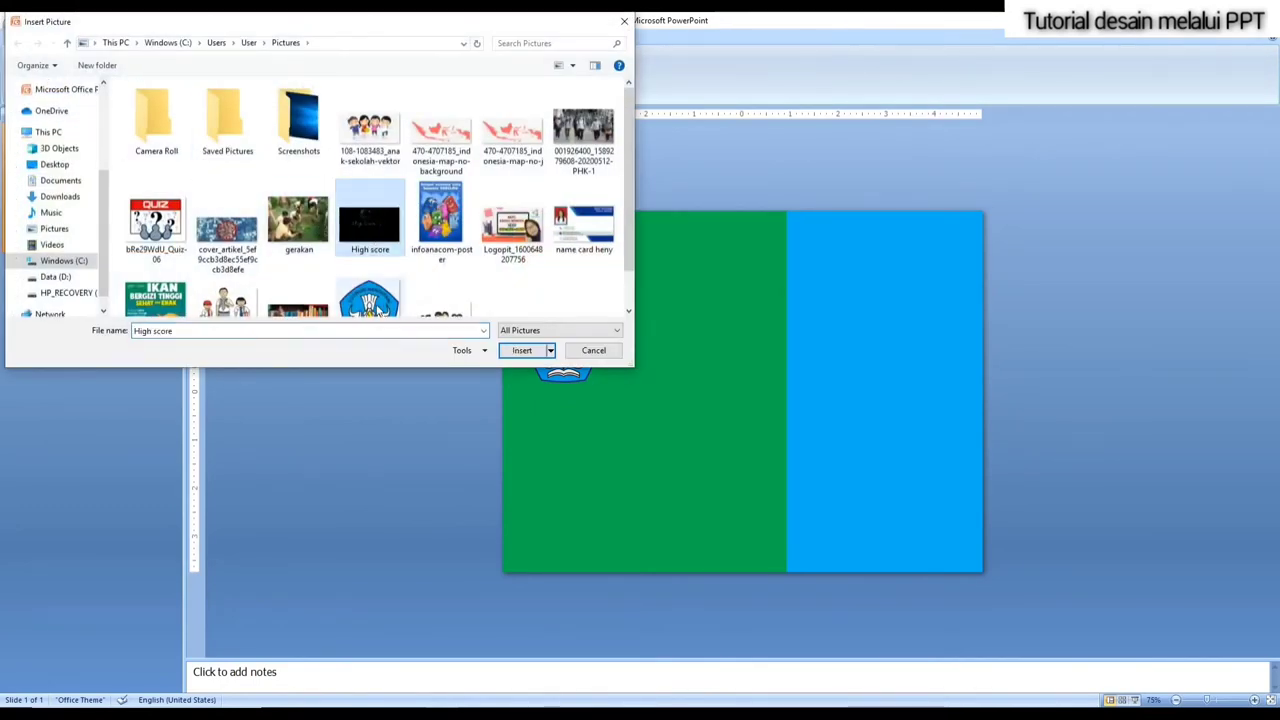
left_click(369, 300)
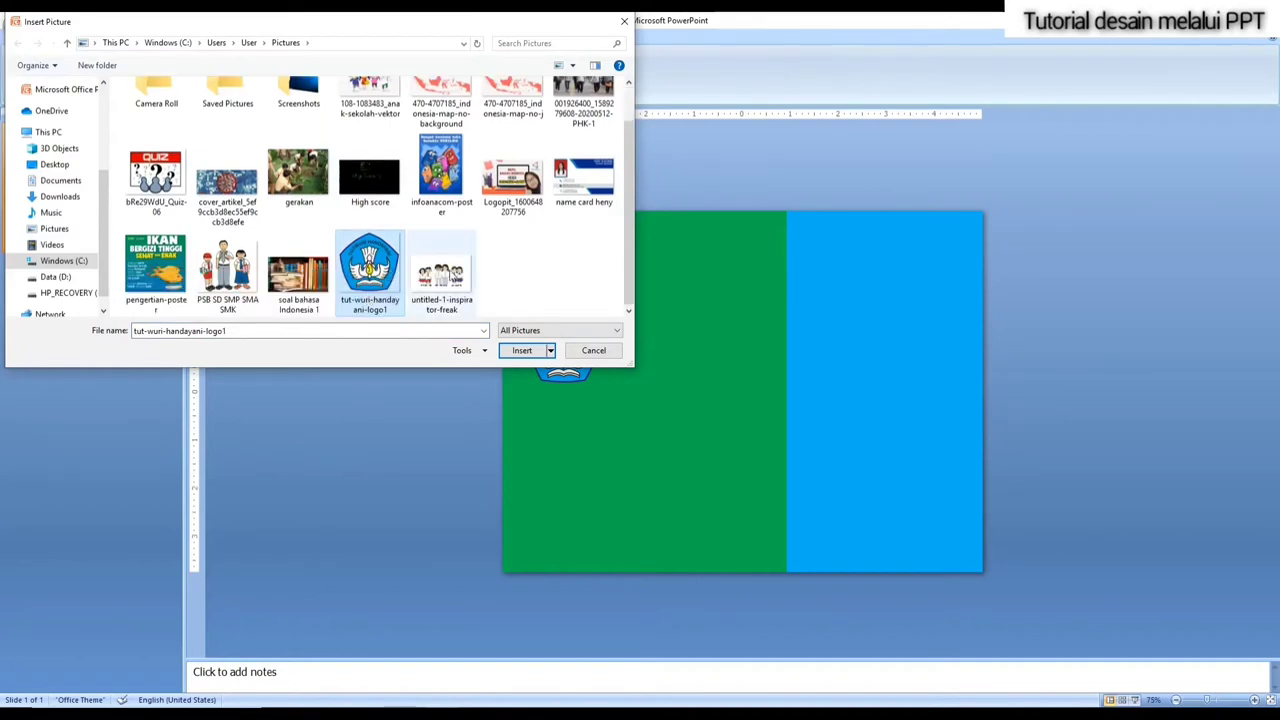
scroll(370, 180, "up", 1)
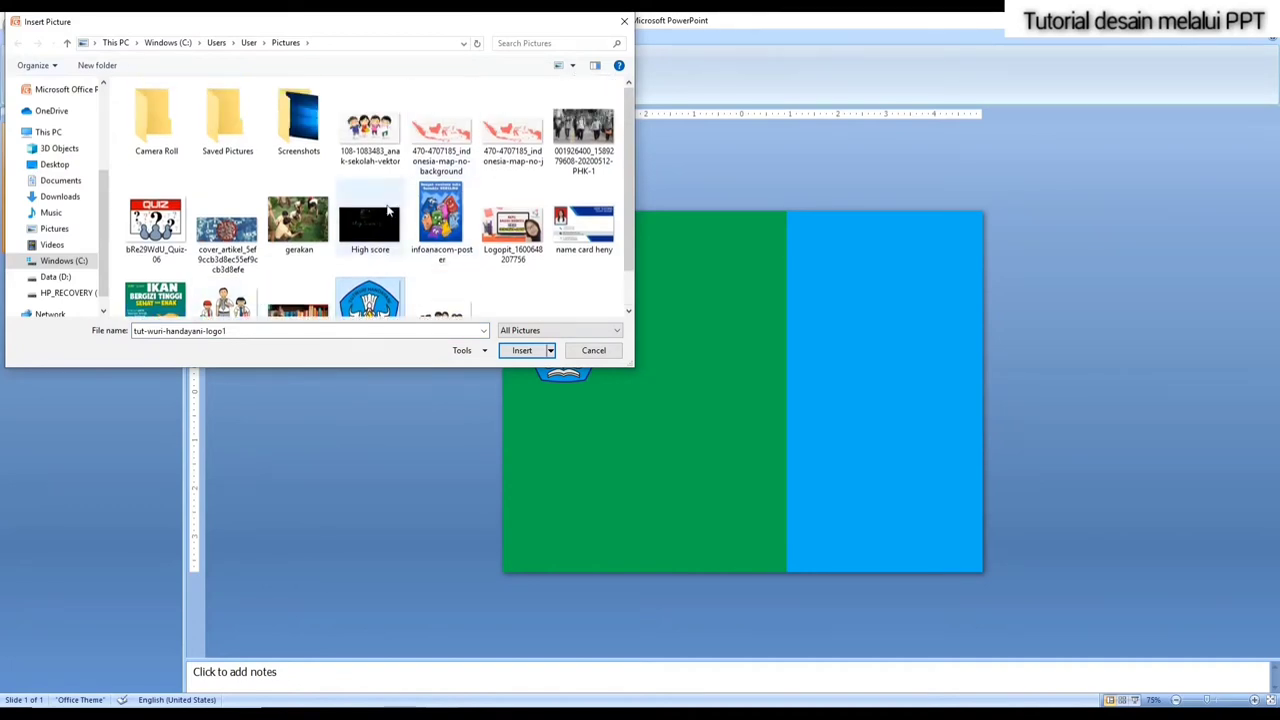
scroll(315, 237, "down", 1)
mouse_move(227, 300)
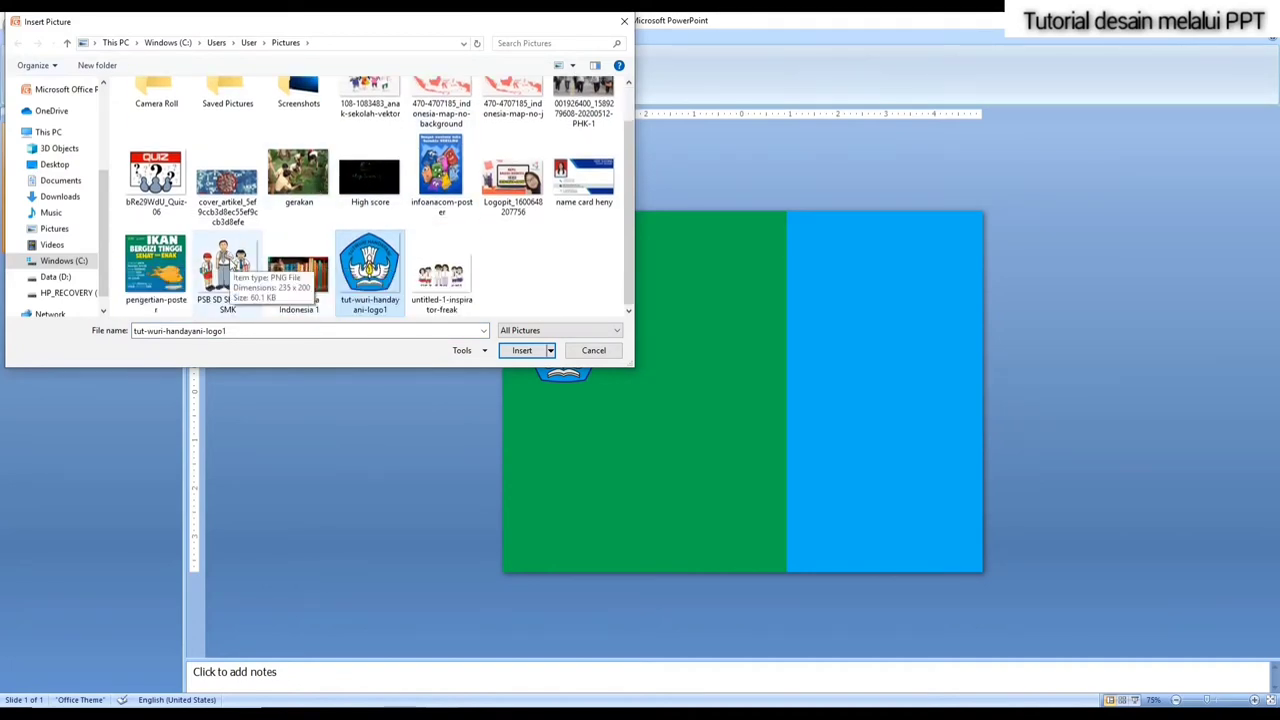
double_click(229, 258)
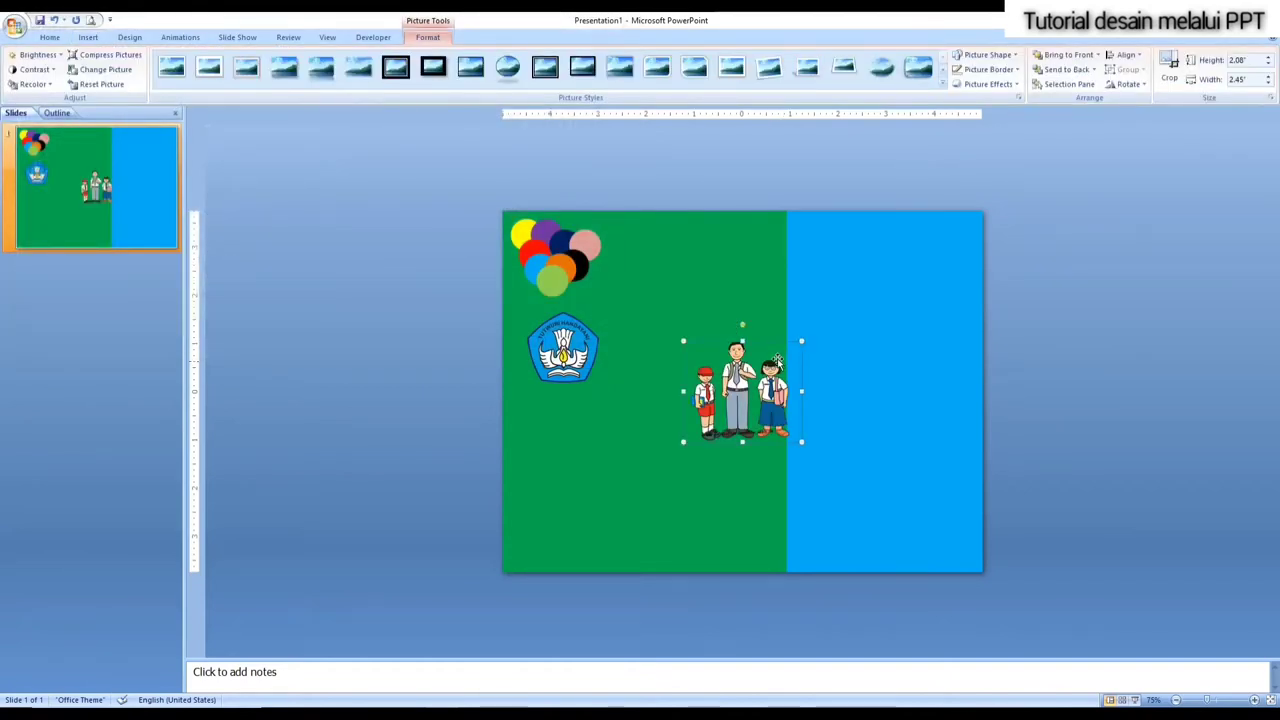
Step: Enlarge the students picture to about 4.17 by 4.9 inches at bottom right, and nudge the logo lower-left
left_click_drag(800, 443, 897, 523)
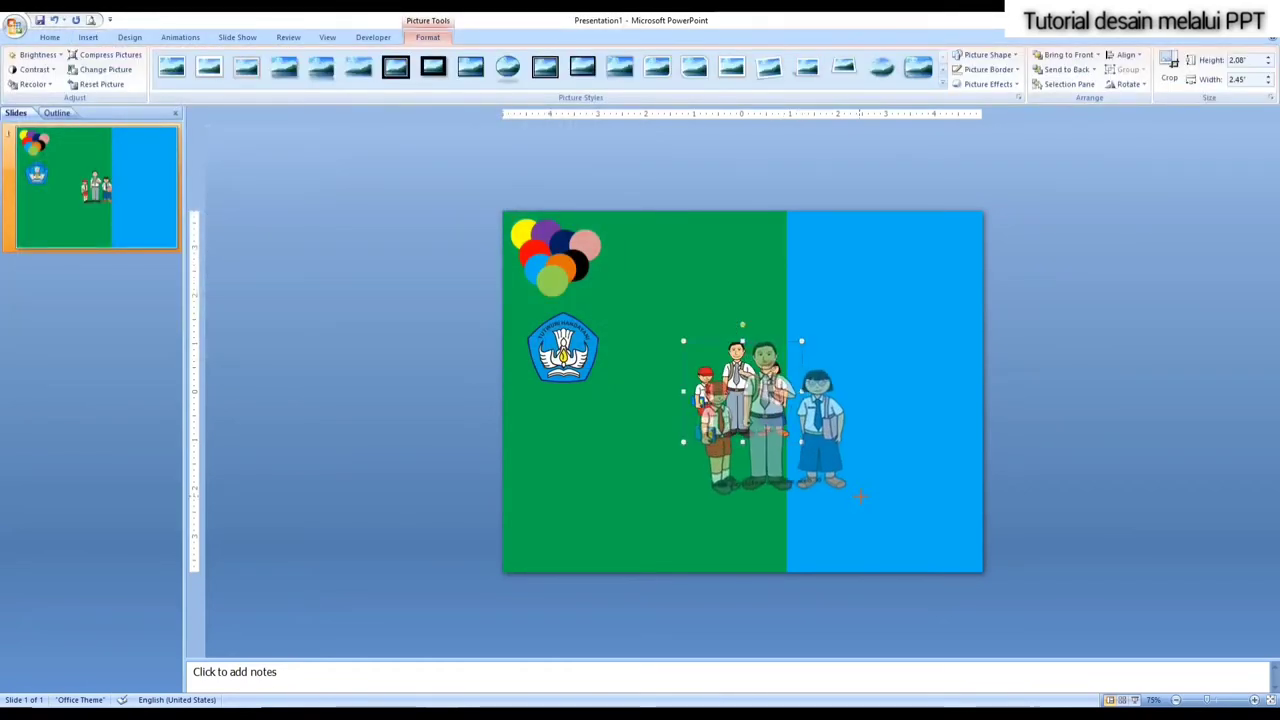
left_click_drag(791, 460, 828, 459)
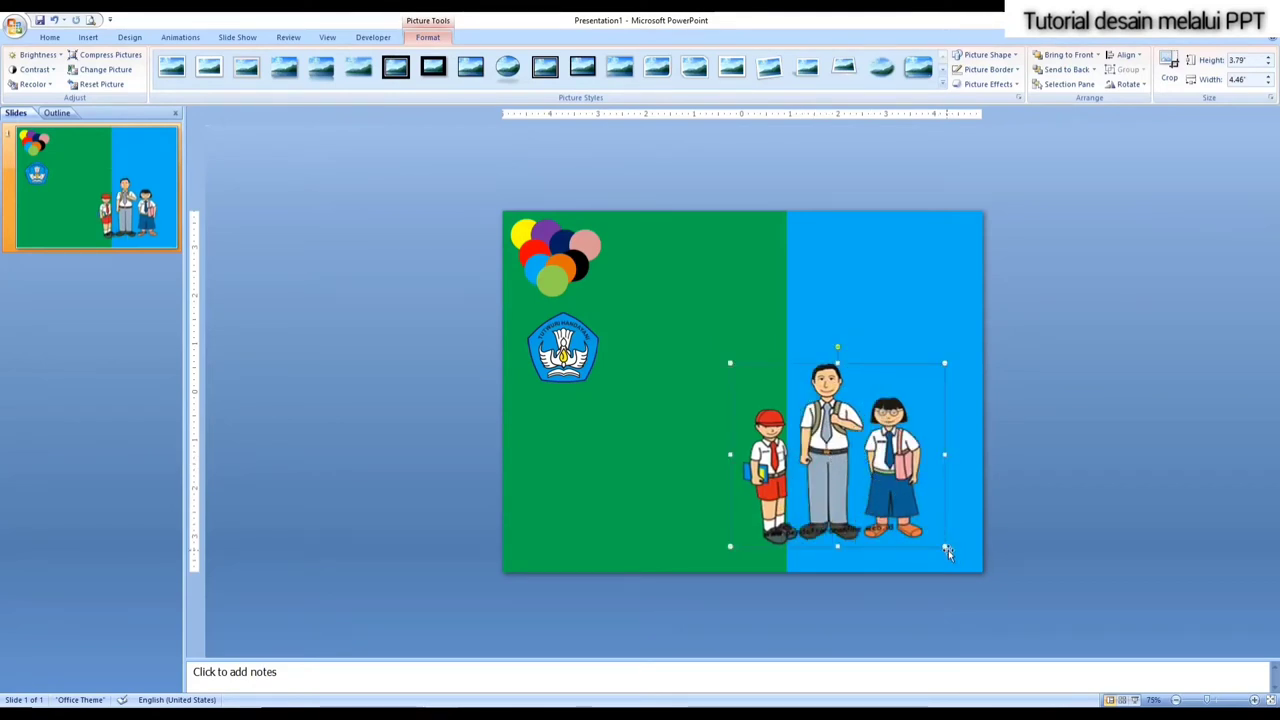
left_click_drag(945, 545, 966, 565)
mouse_move(841, 494)
left_mouse_down()
mouse_move(857, 509)
mouse_move(850, 452)
left_mouse_up()
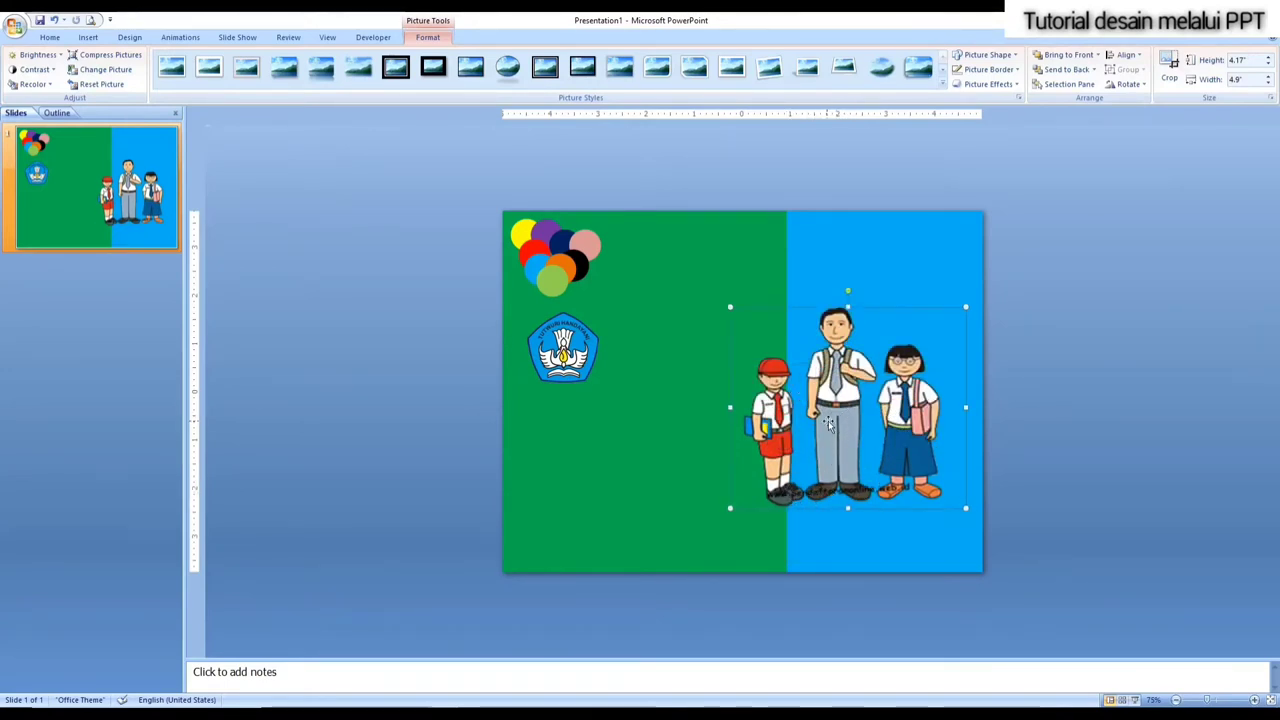
left_click_drag(829, 424, 816, 459)
left_click(1065, 371)
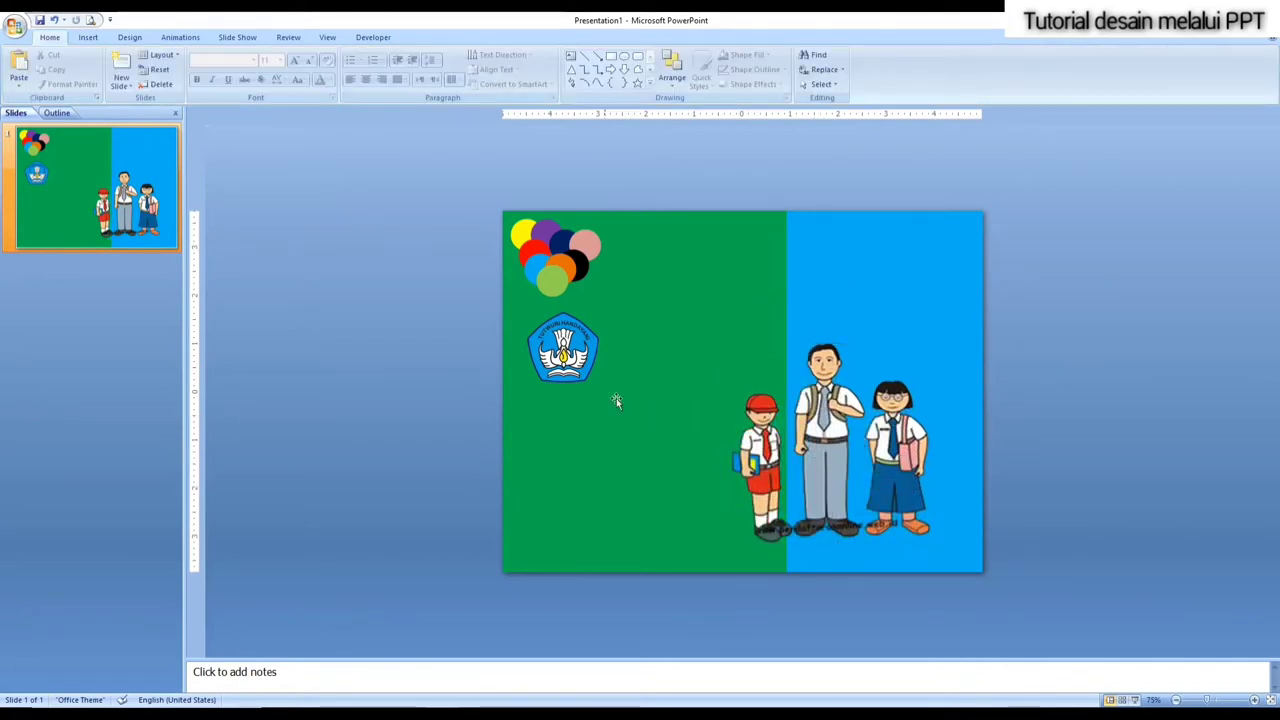
left_click_drag(561, 352, 549, 364)
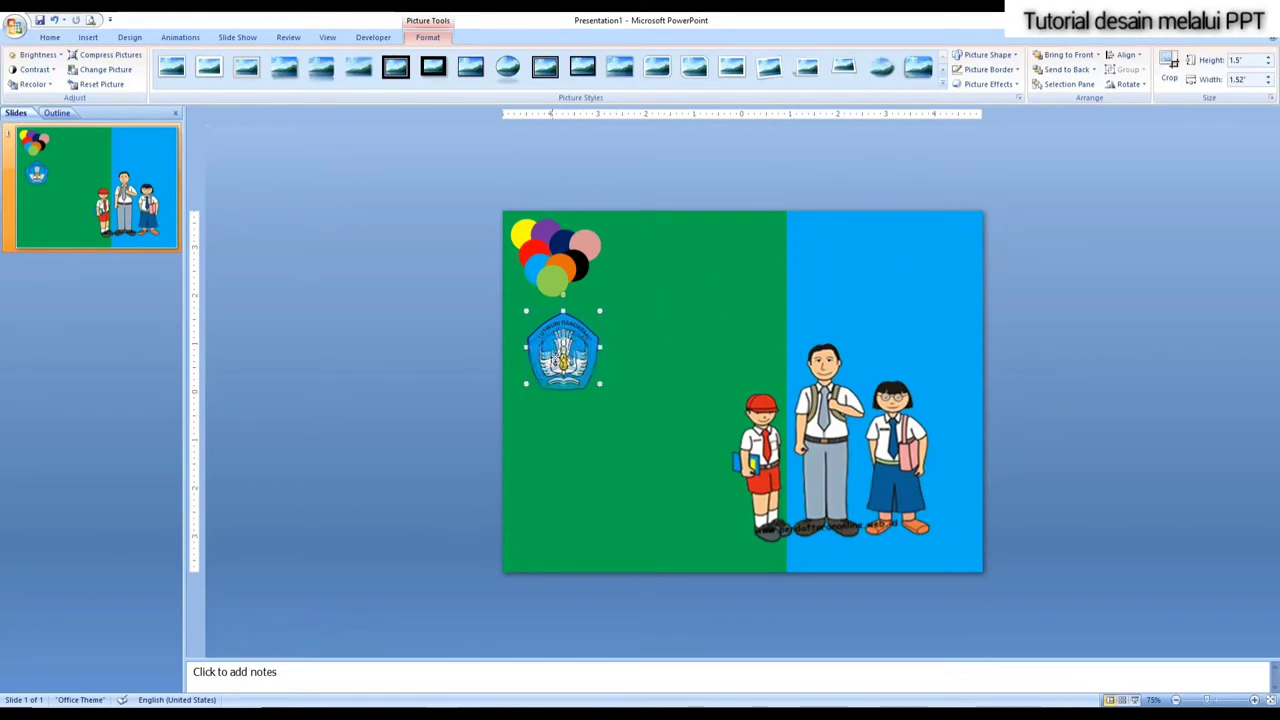
left_click(452, 208)
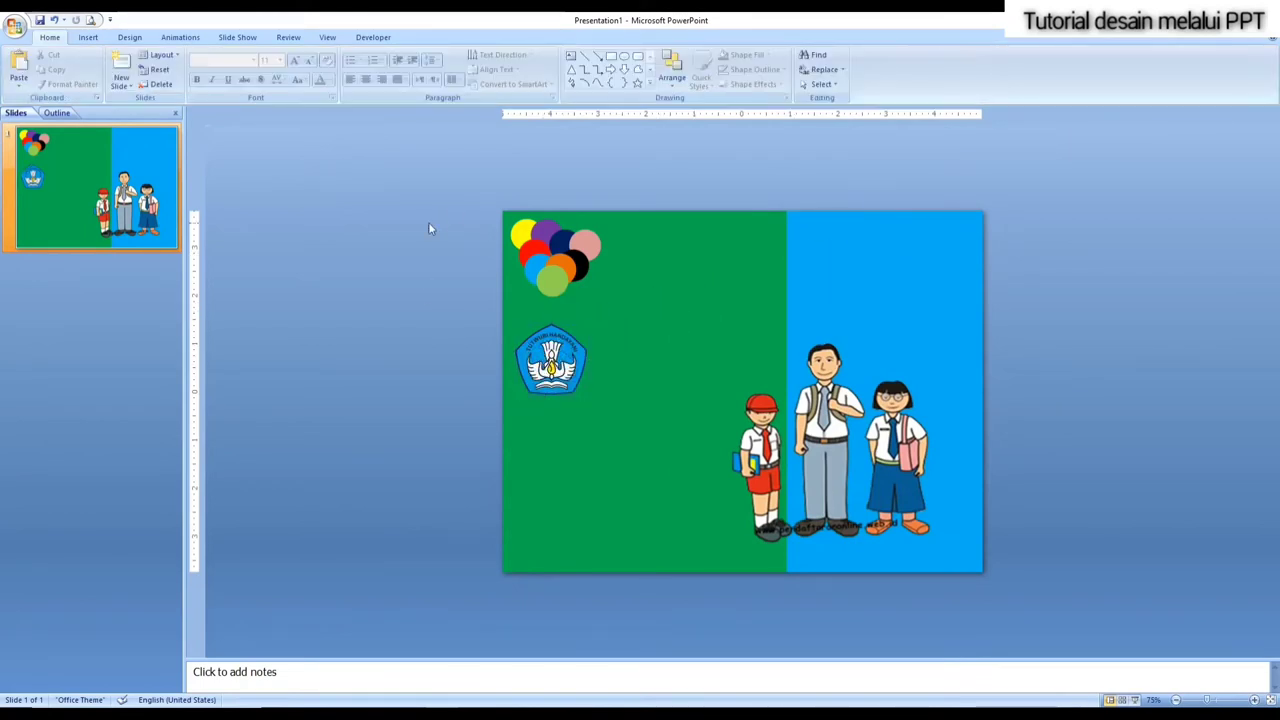
Step: Add a text box reading 'WAJIB BELAJAR'
left_click(89, 38)
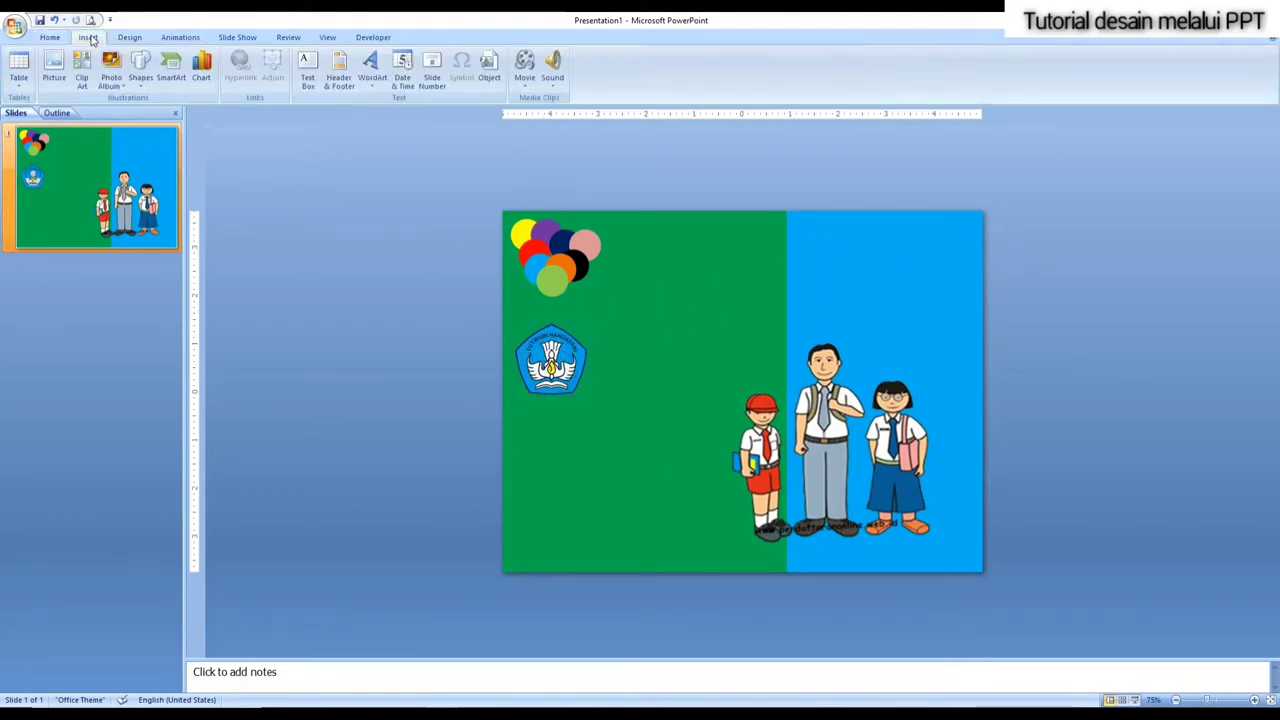
left_click(308, 63)
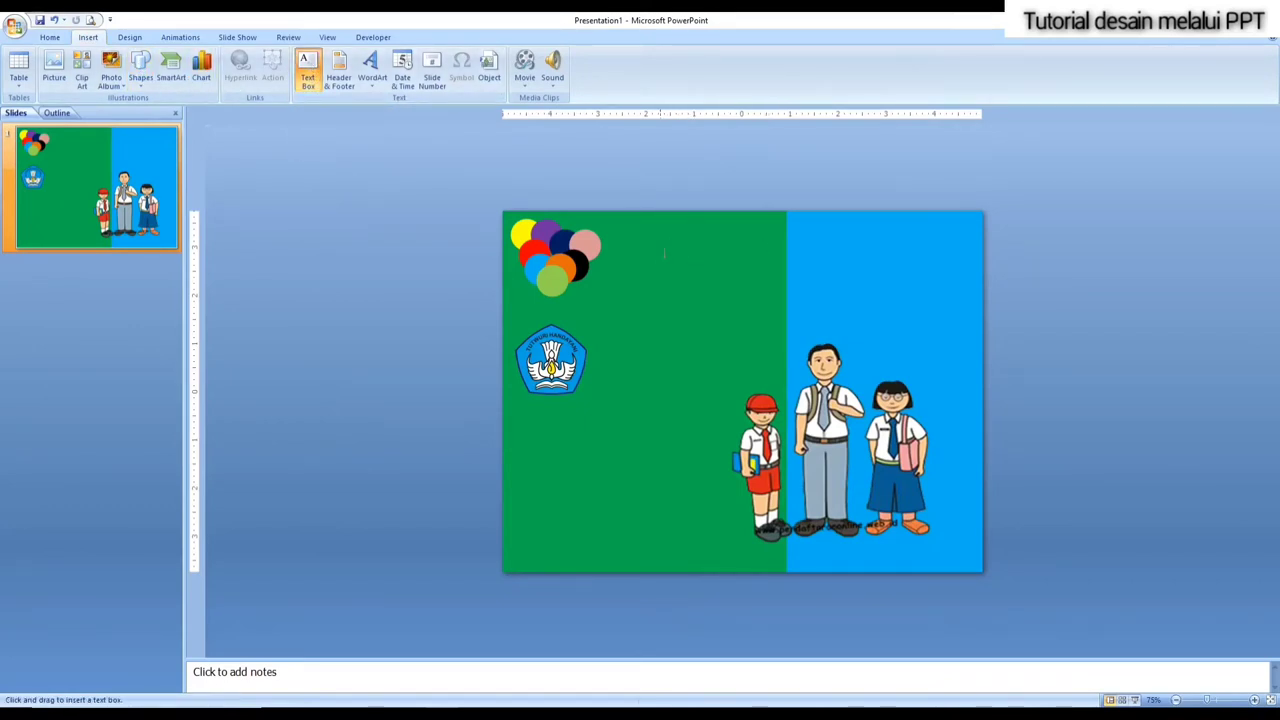
left_click(655, 266)
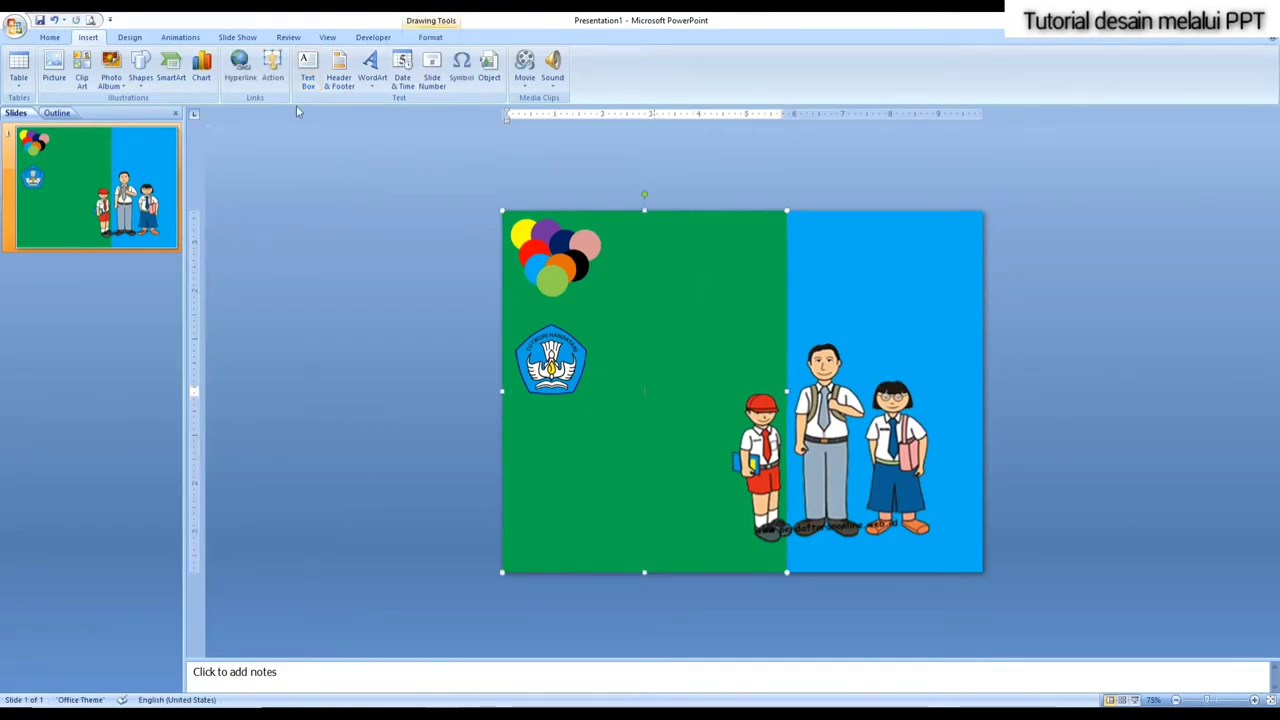
left_click(308, 63)
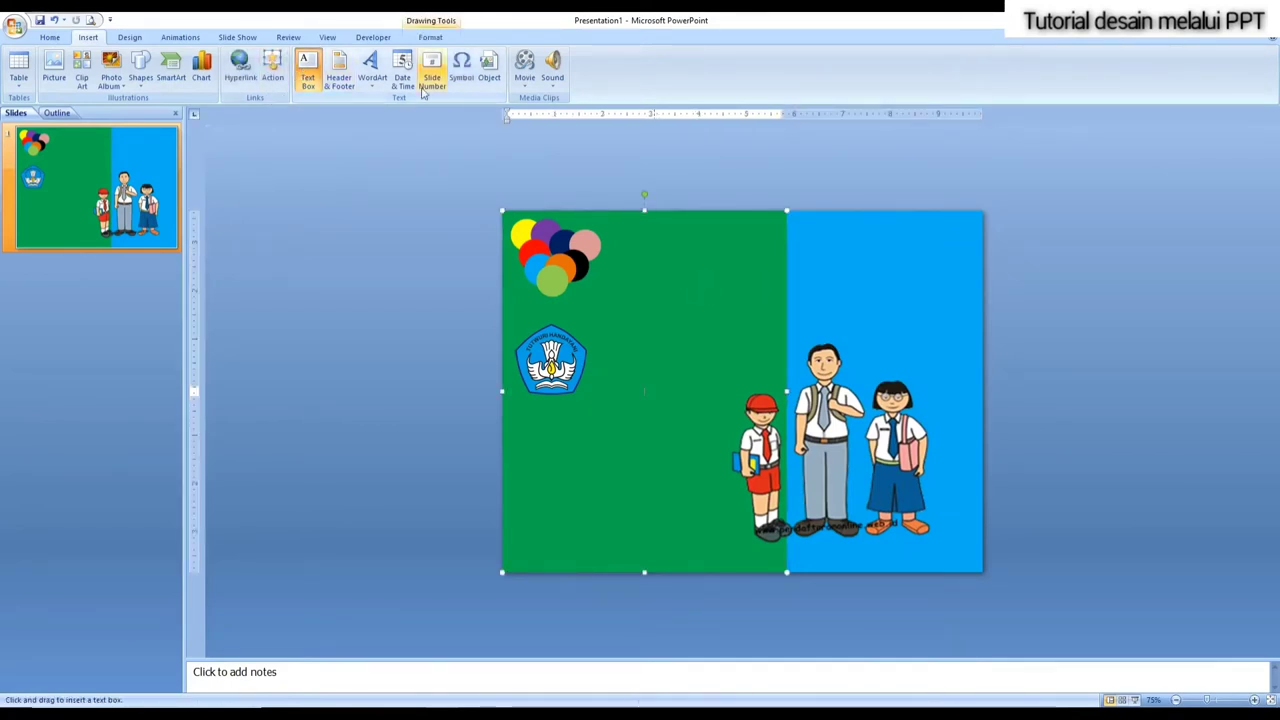
left_click(359, 201)
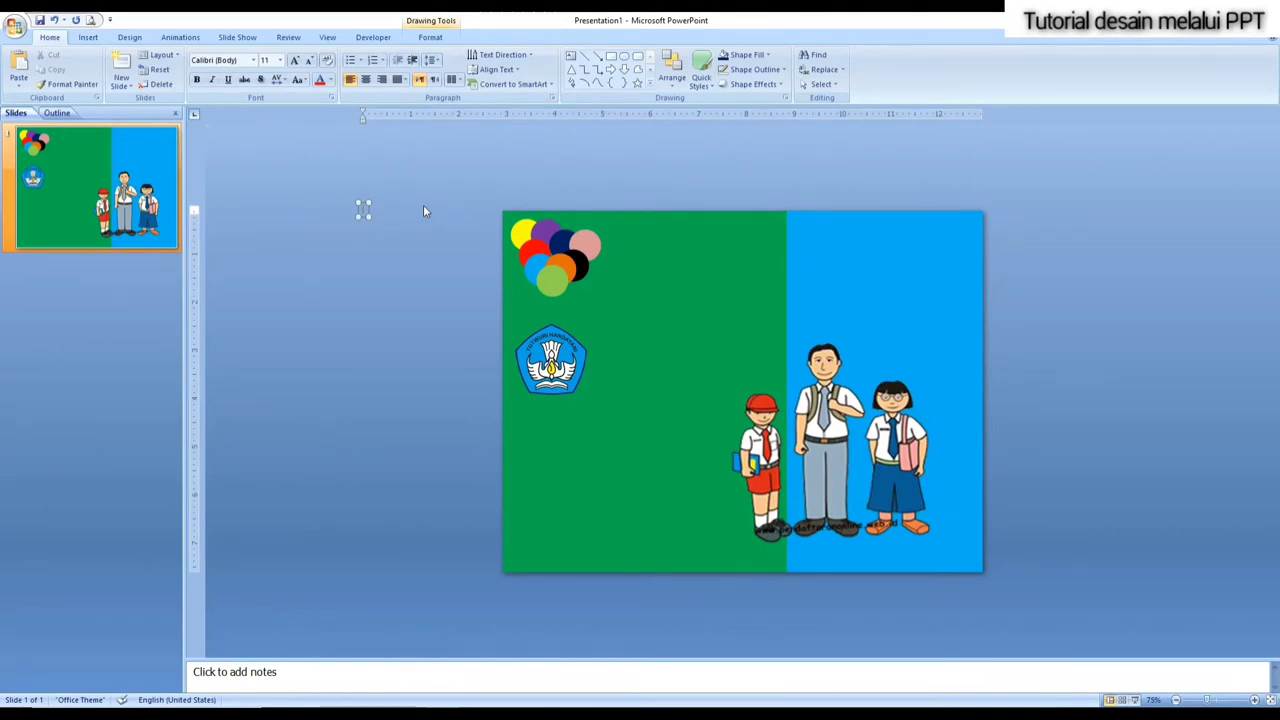
type("WAJIB B")
type("ELAJAR")
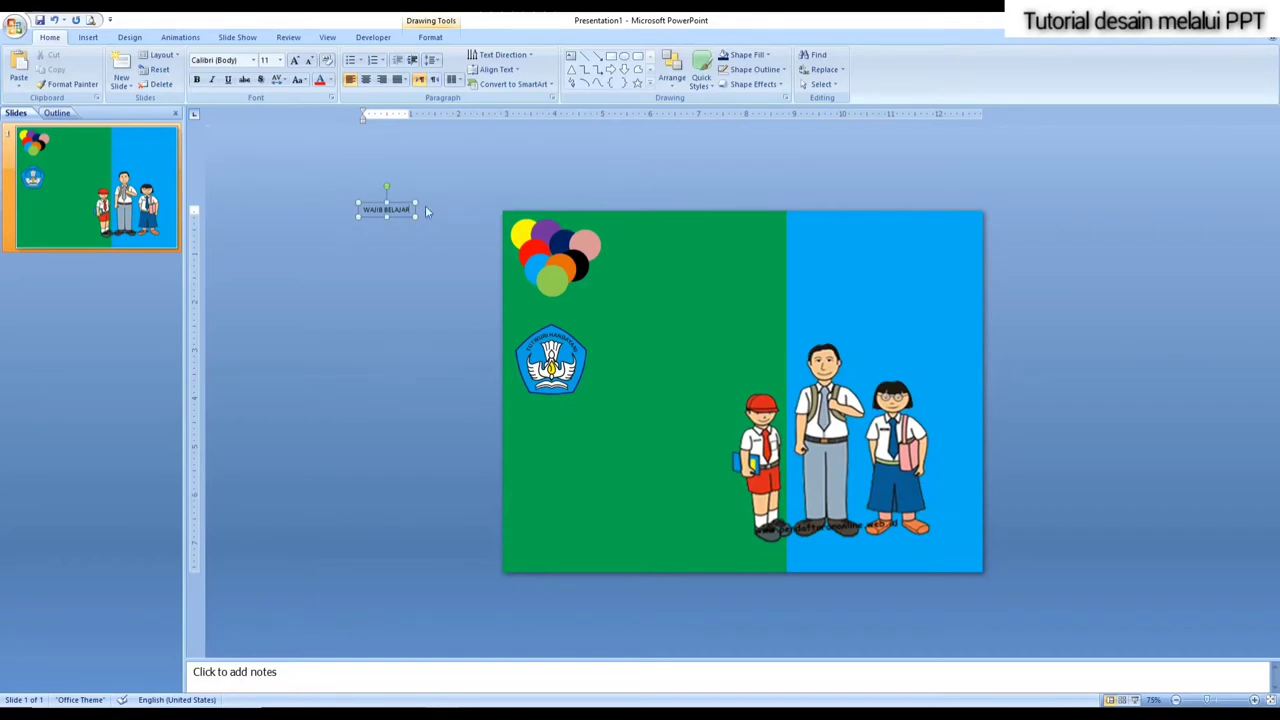
Step: Move the WAJIB BELAJAR text onto the green area and set it to 48 pt
left_click(403, 234)
left_click(396, 212)
mouse_move(407, 205)
left_mouse_down()
mouse_move(723, 282)
mouse_move(822, 292)
left_mouse_up()
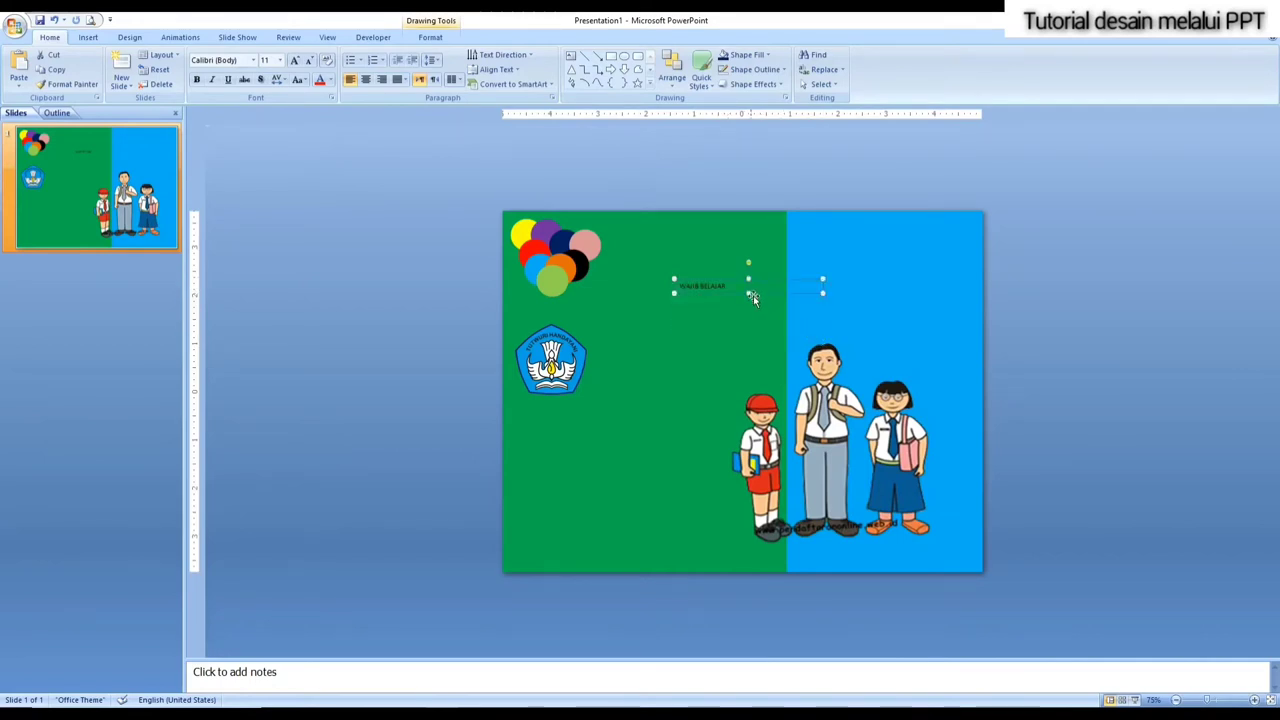
left_click(700, 291)
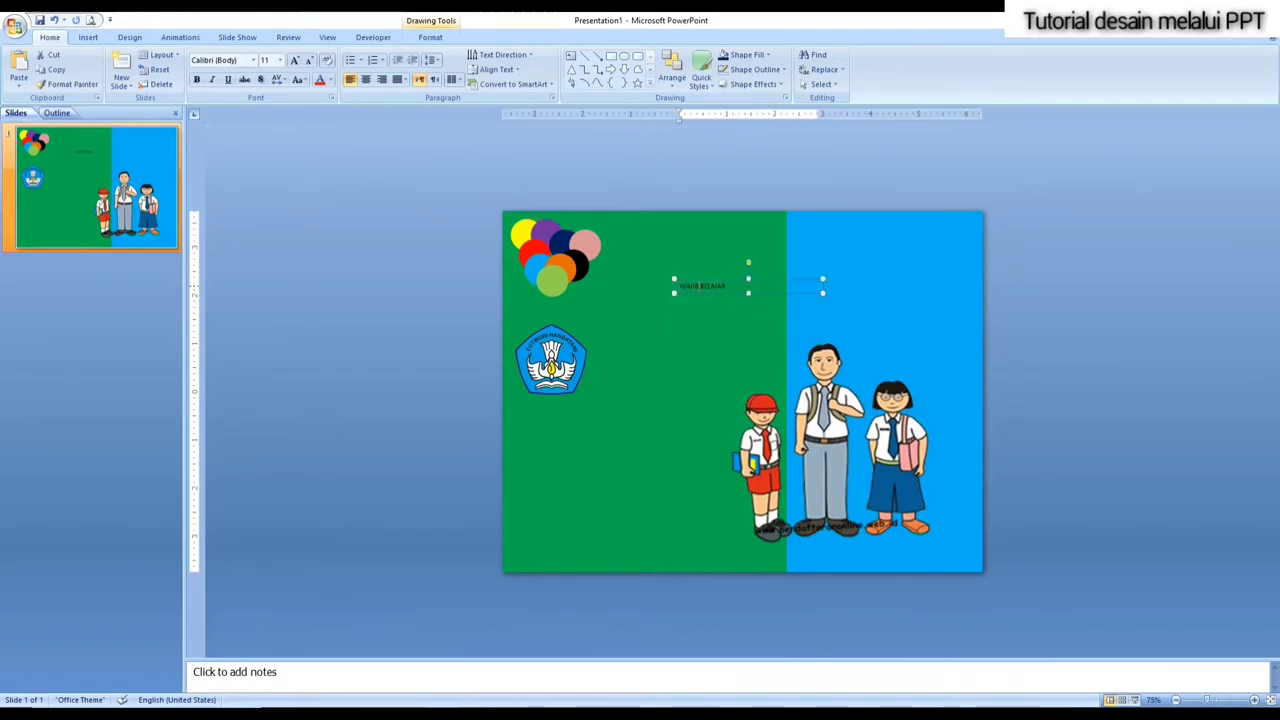
left_click(282, 61)
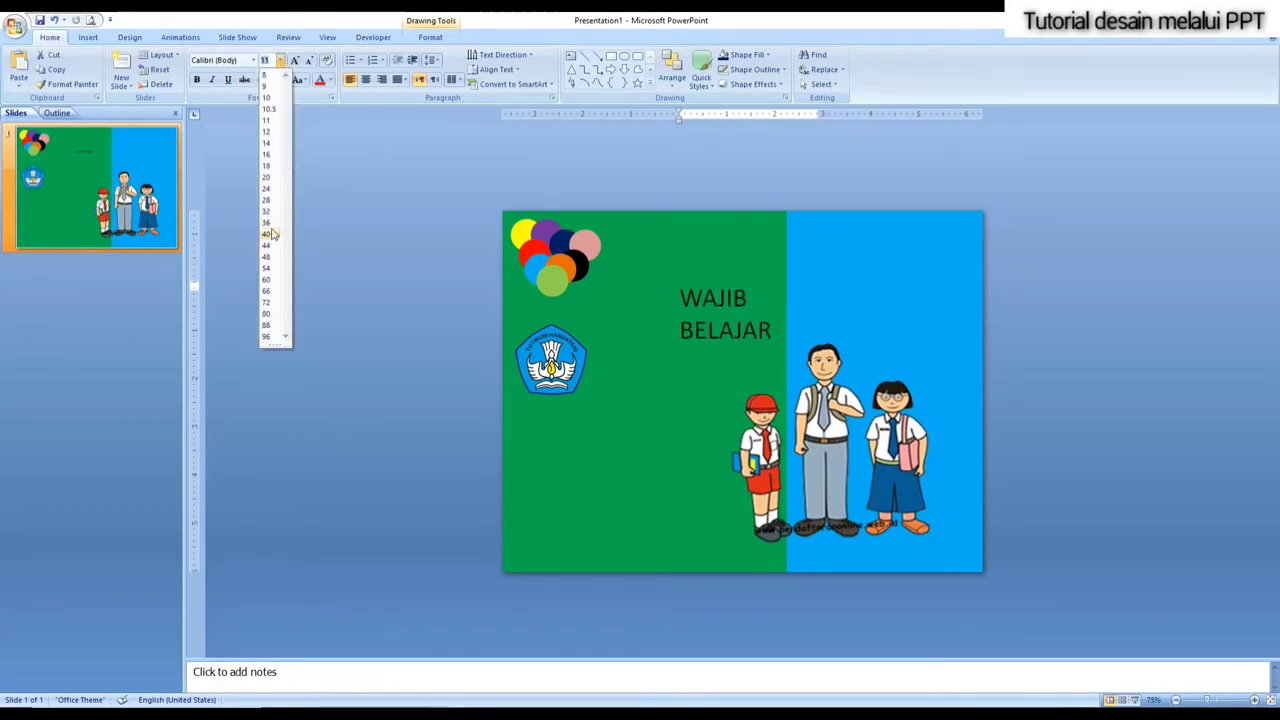
left_click(266, 256)
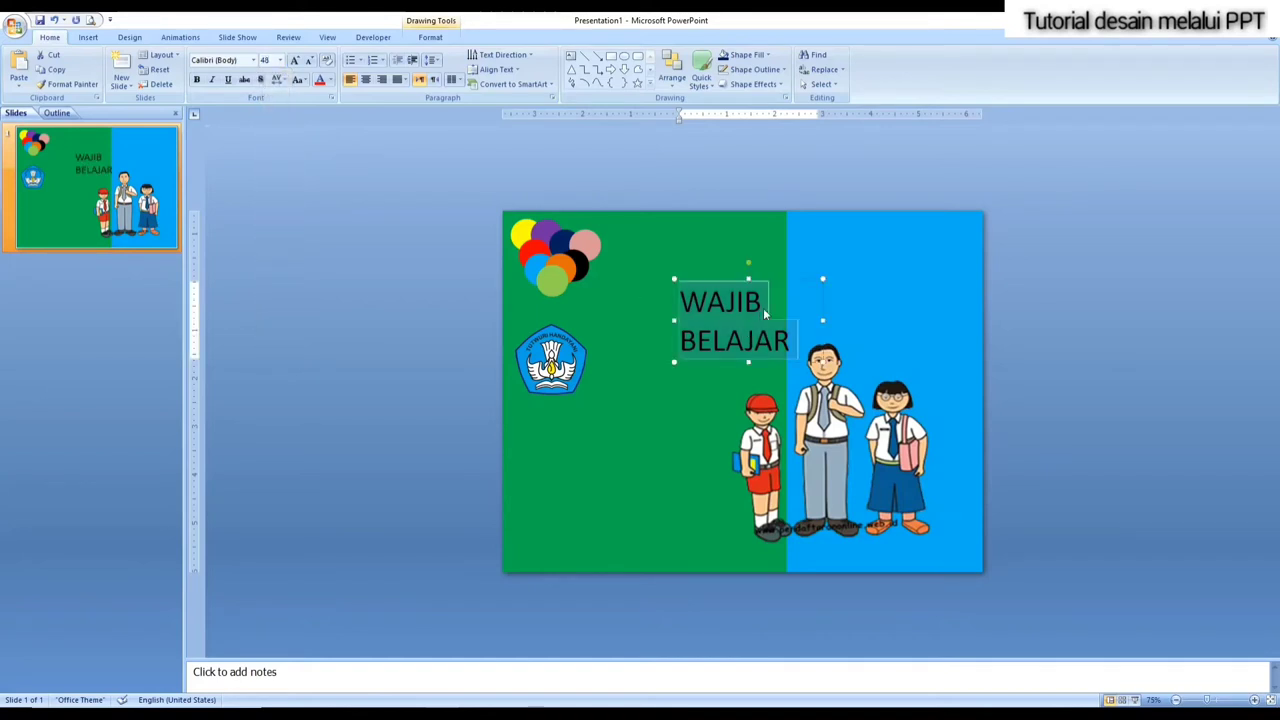
Step: Left-align the title, move it beside the logo, and set it in Berlin Sans FB Demi
left_click(366, 80)
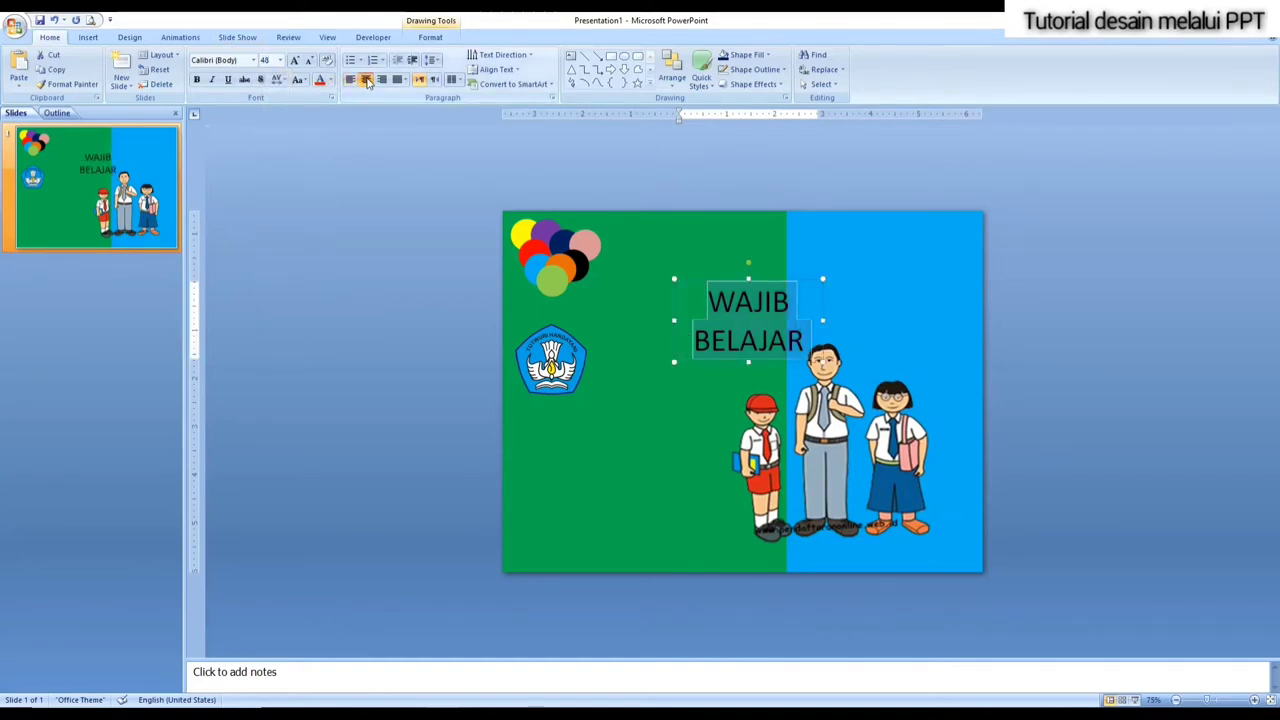
left_click(350, 80)
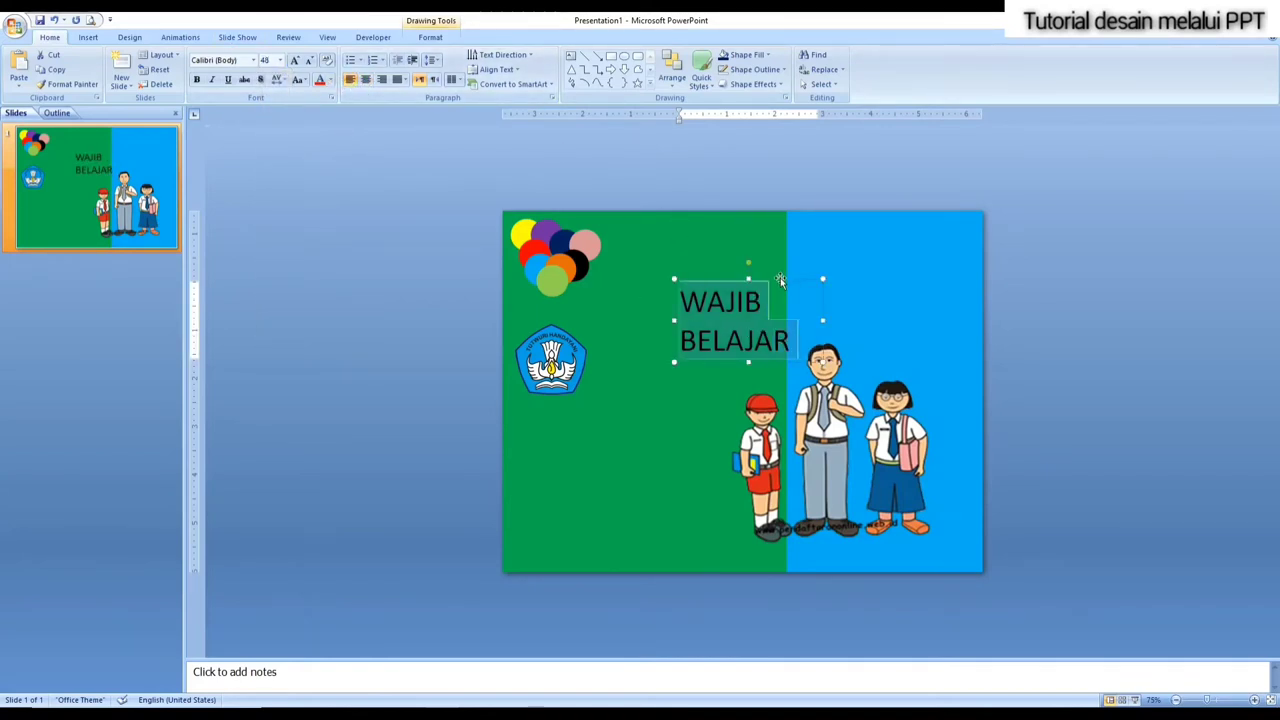
left_click_drag(778, 280, 700, 318)
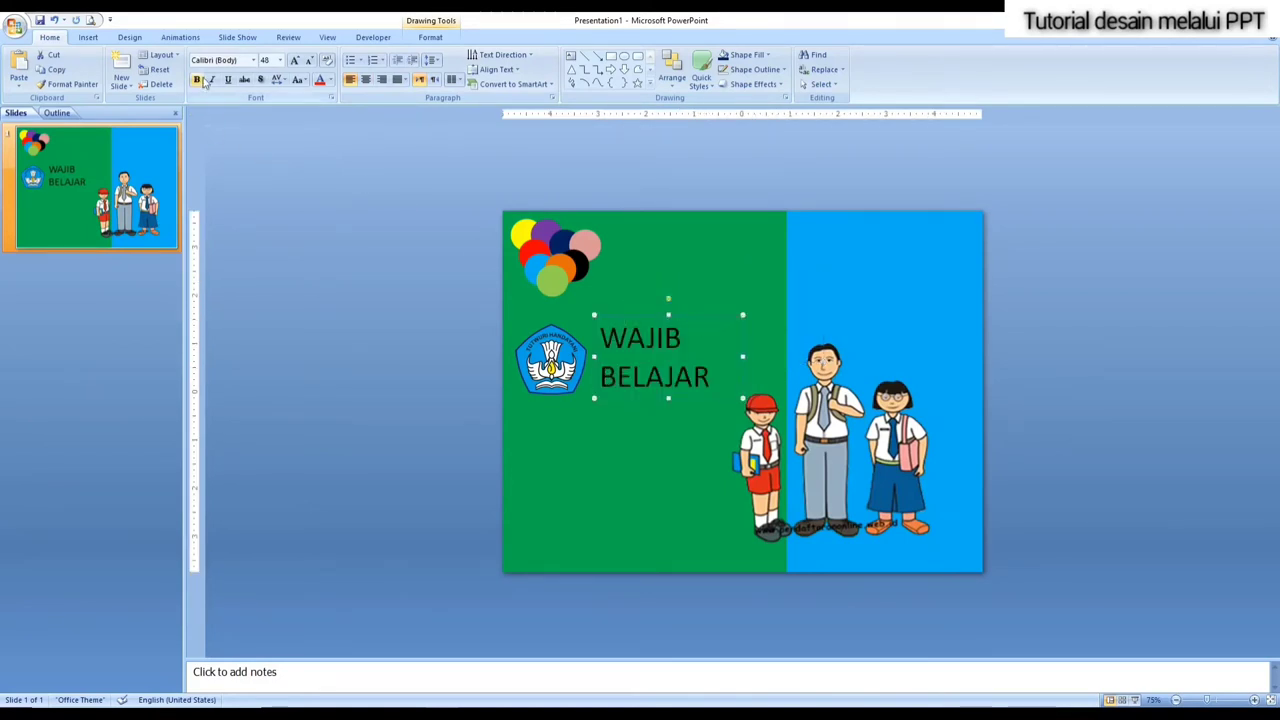
left_click(254, 60)
scroll(279, 329, "down", 2)
scroll(279, 329, "down", 2)
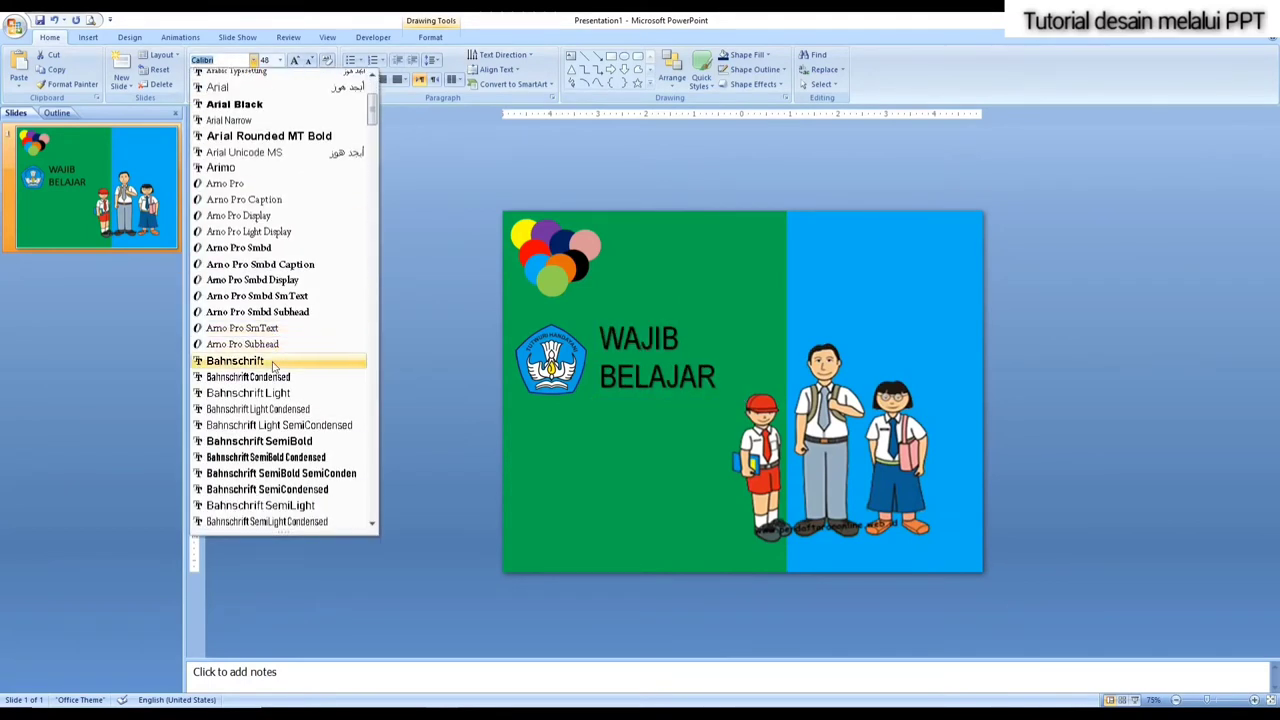
scroll(280, 360, "down", 3)
scroll(255, 494, "down", 1)
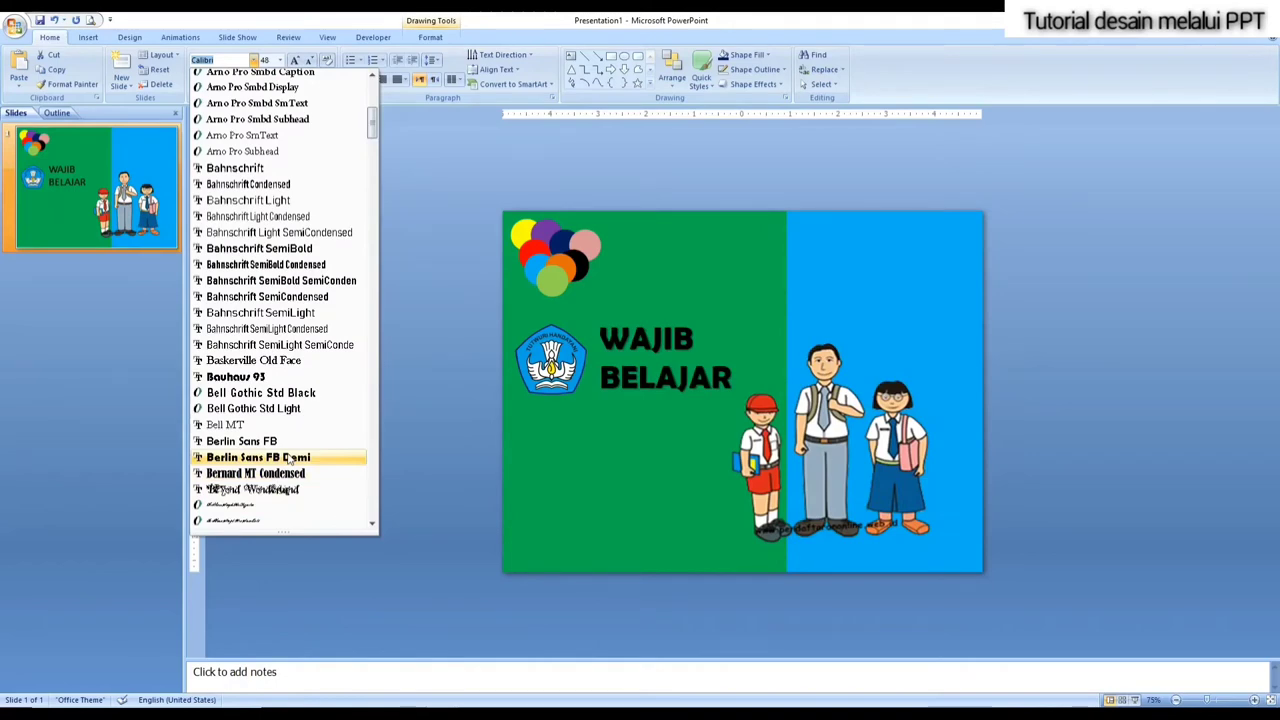
left_click(288, 457)
left_click(551, 357)
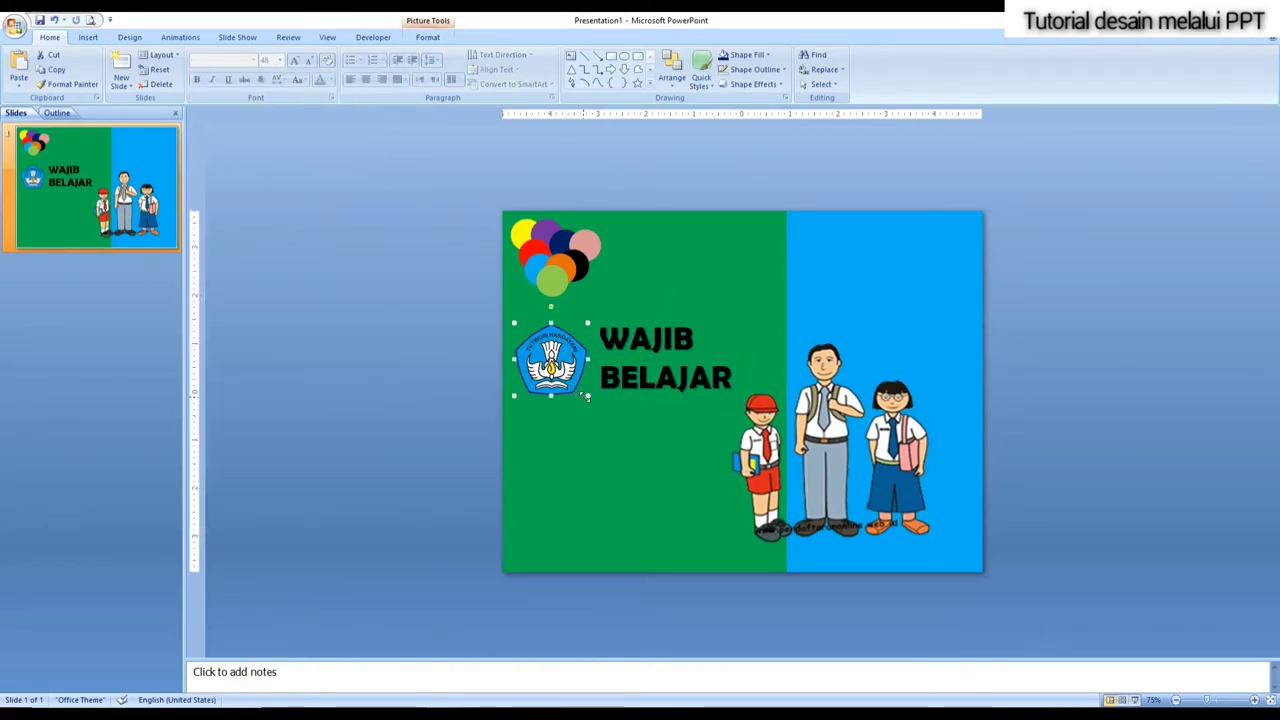
Step: Enlarge the logo, move the balloon cluster to the bottom-left, and place the logo top-left
left_click_drag(588, 396, 604, 411)
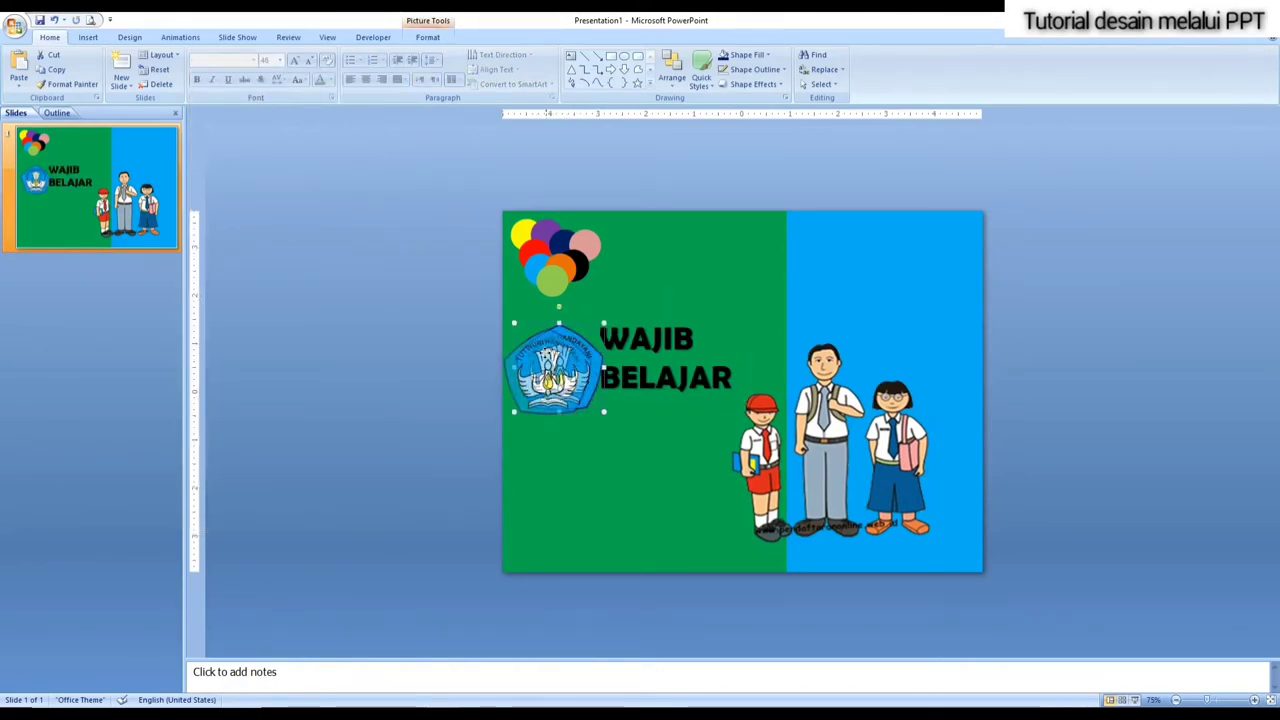
mouse_move(558, 367)
left_mouse_down()
mouse_move(390, 178)
mouse_move(629, 340)
left_mouse_up()
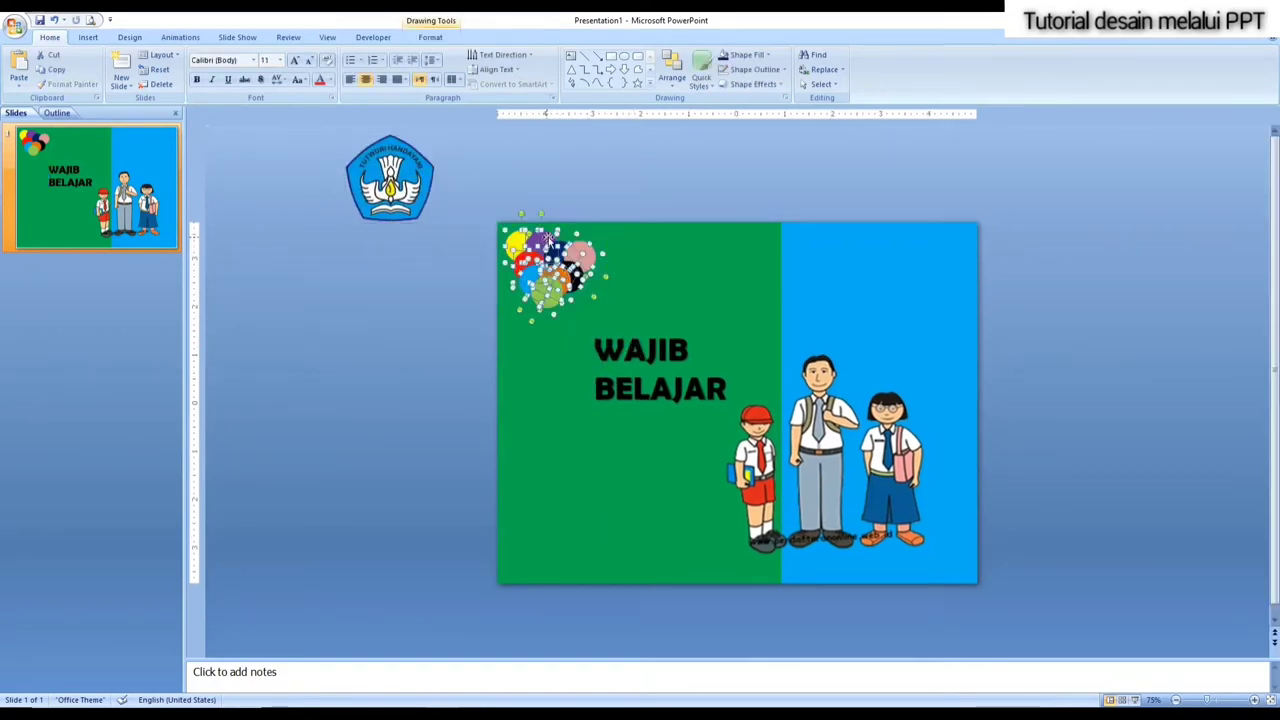
left_click_drag(549, 240, 562, 503)
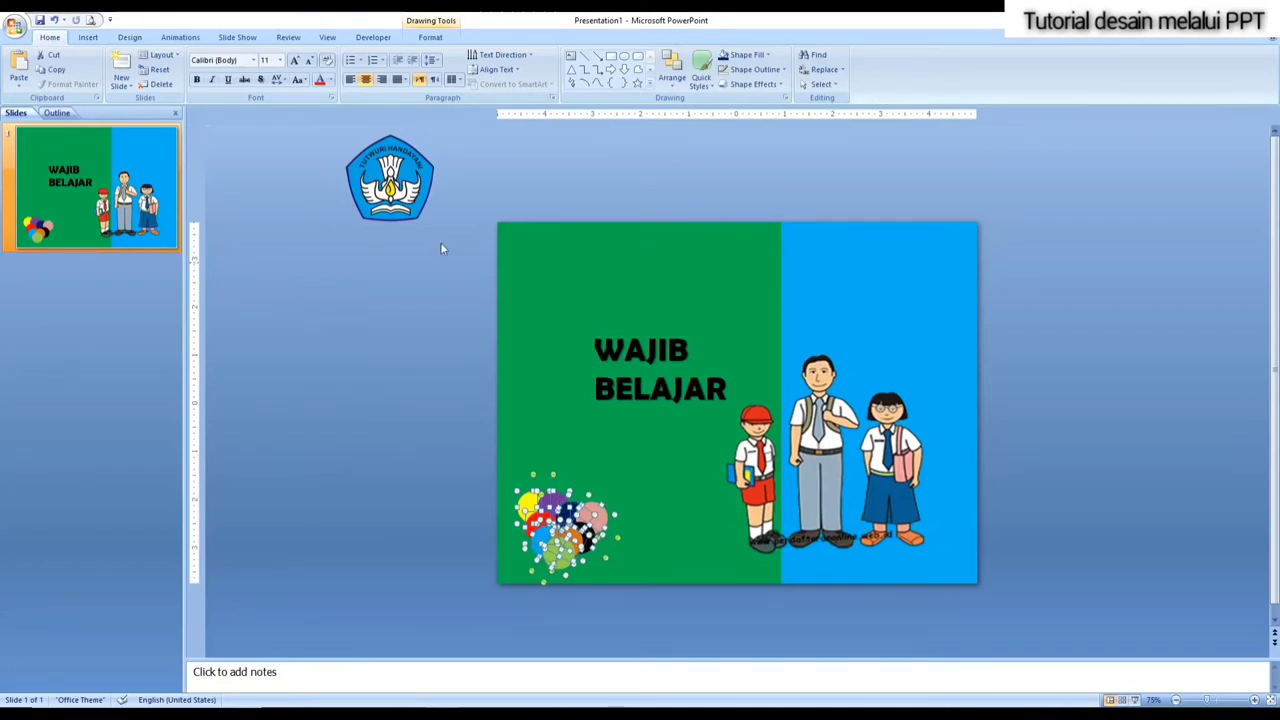
left_click(451, 413)
mouse_move(374, 163)
left_mouse_down()
mouse_move(484, 215)
mouse_move(546, 270)
left_mouse_up()
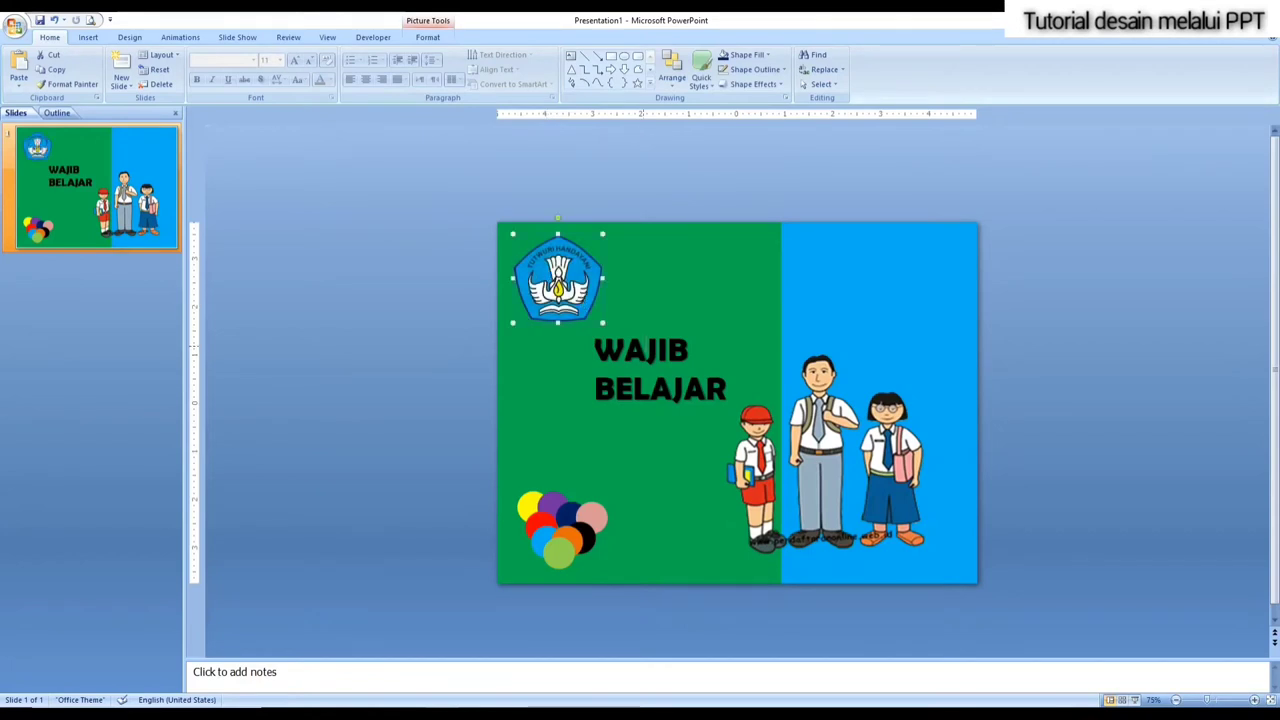
Step: Shift the WAJIB BELAJAR title box further left
left_click(597, 341)
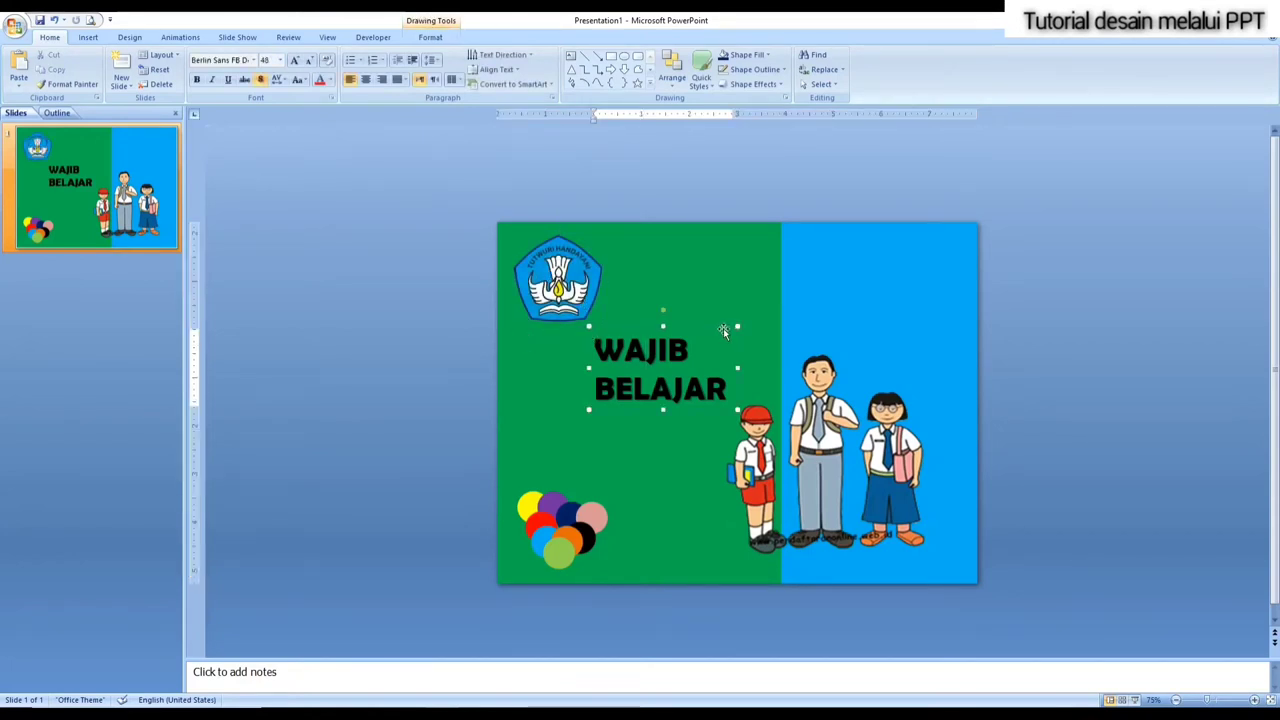
left_click_drag(723, 328, 671, 328)
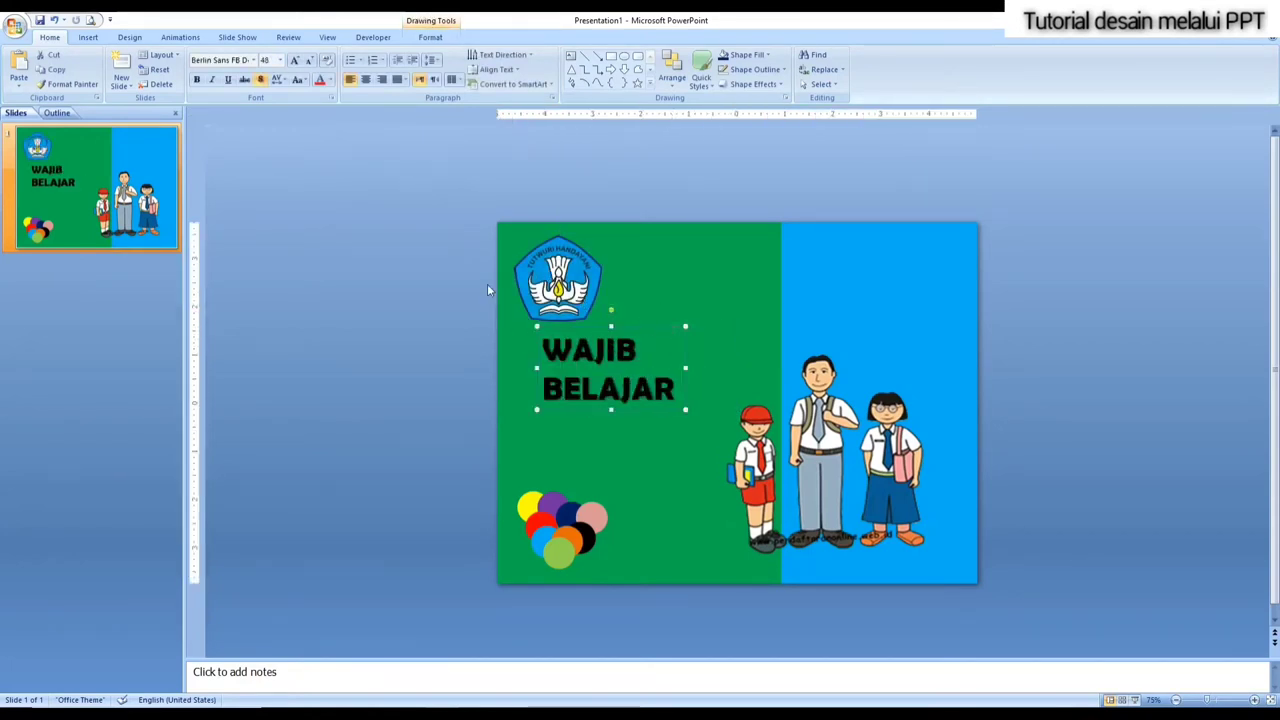
left_click(375, 239)
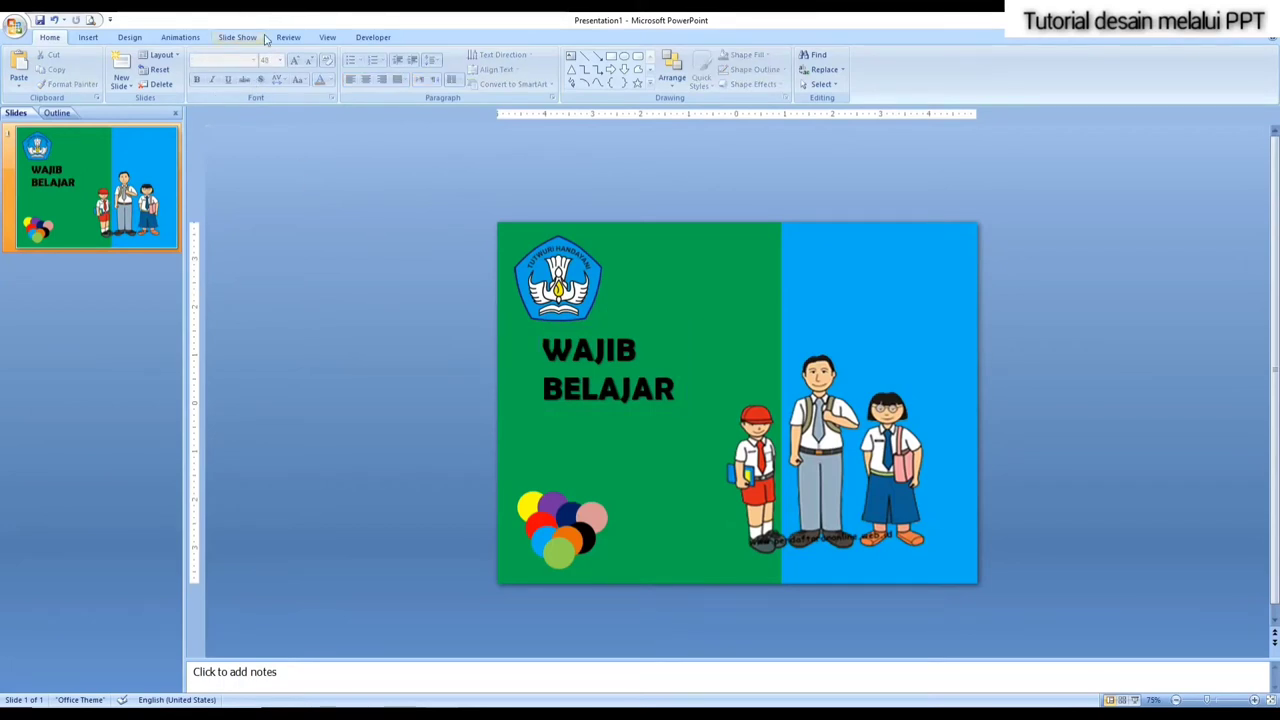
Step: Add a new text box containing the 9
left_click(89, 37)
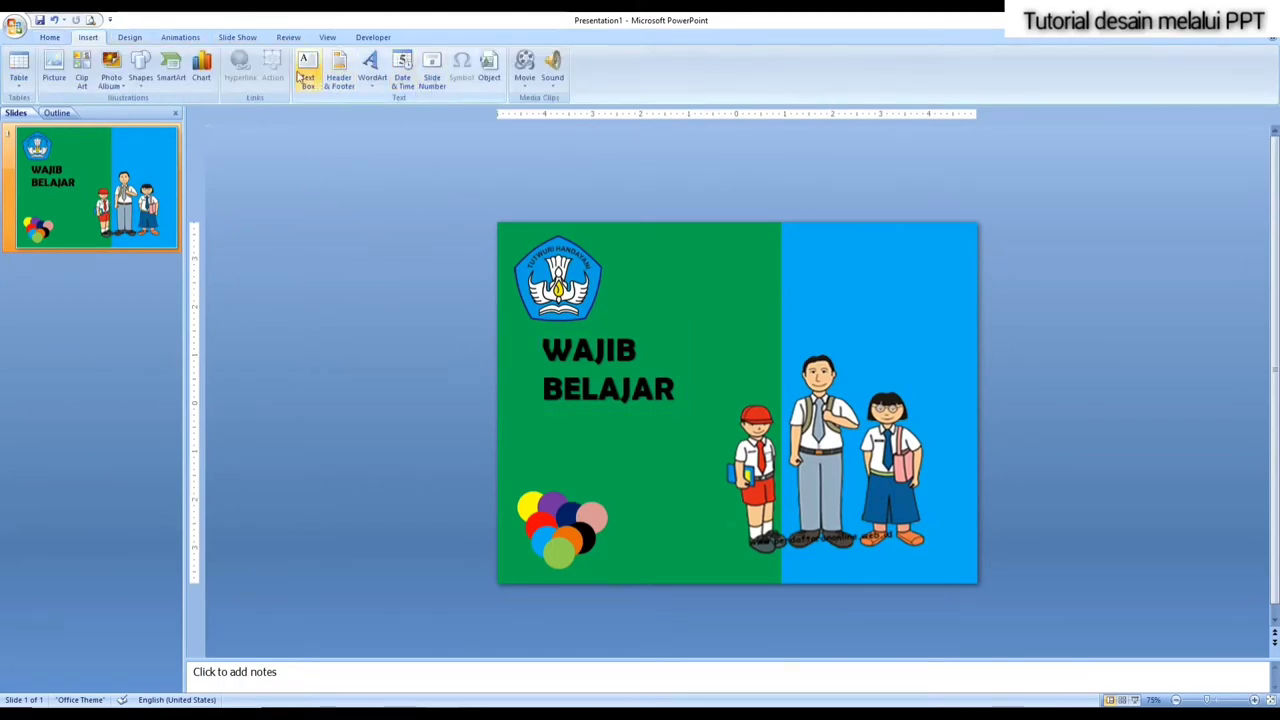
left_click(308, 70)
left_click(388, 243)
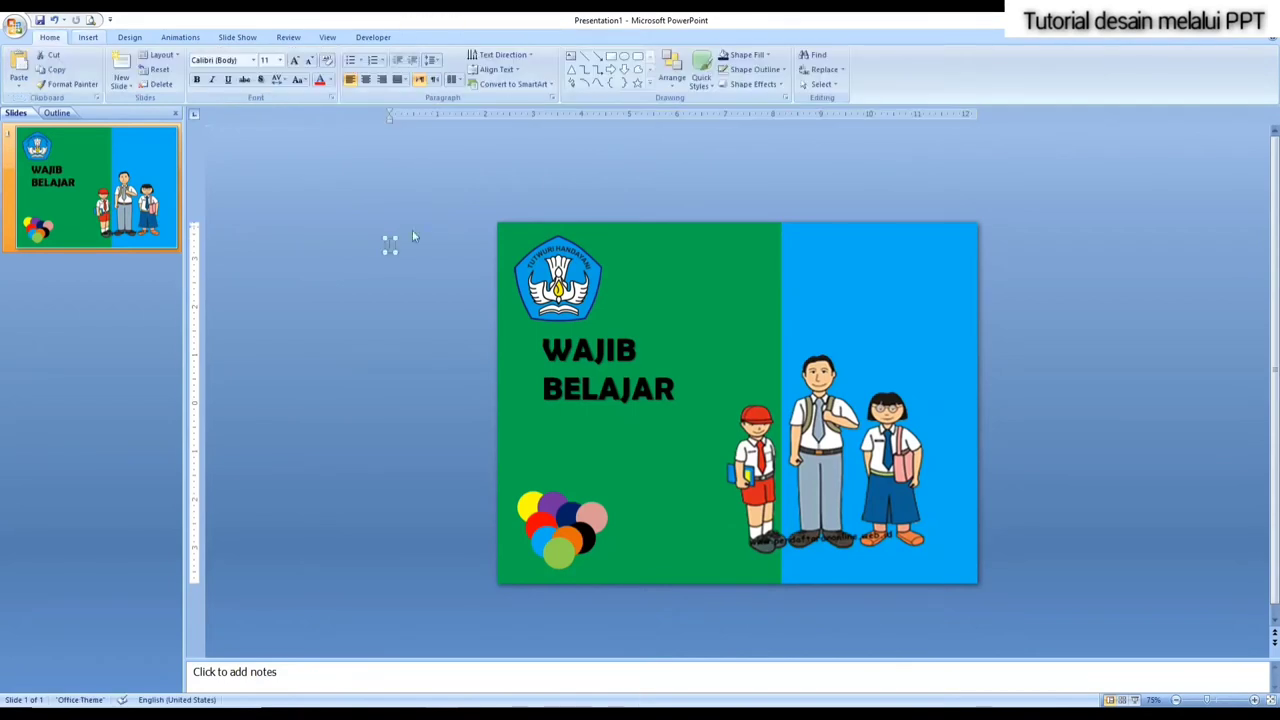
type("S")
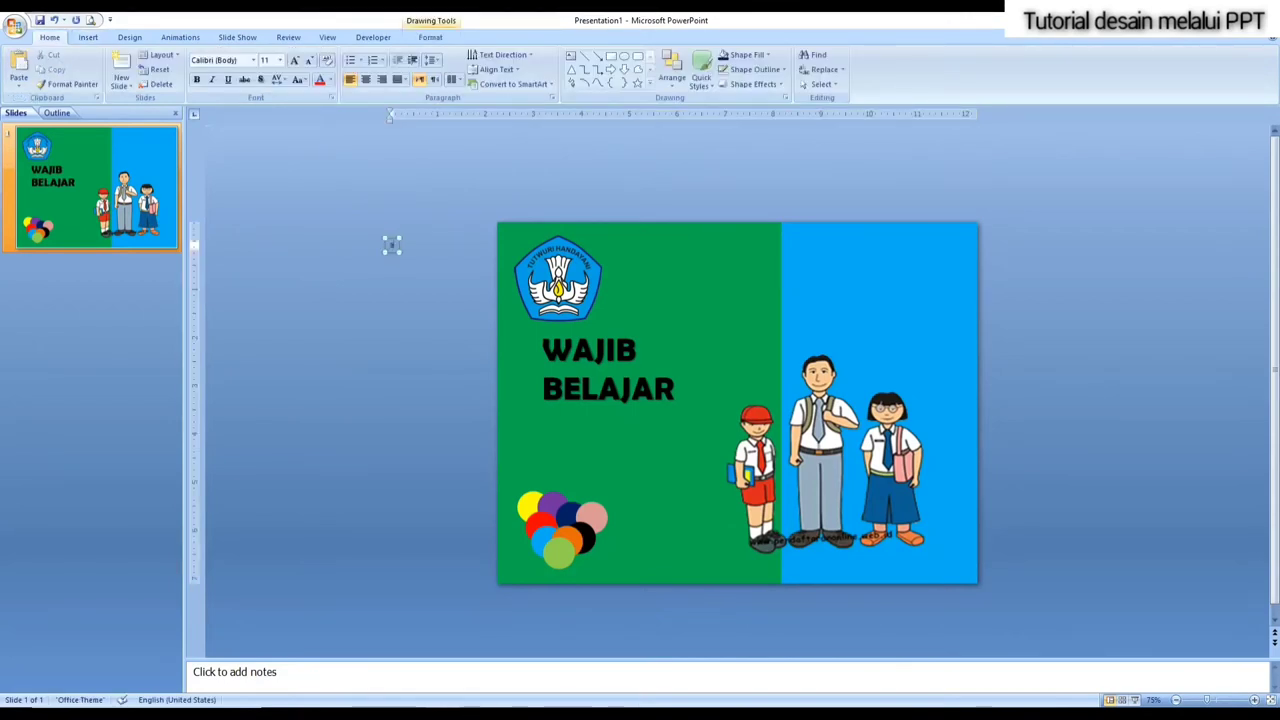
key("Escape")
key("Tab")
left_click(396, 254)
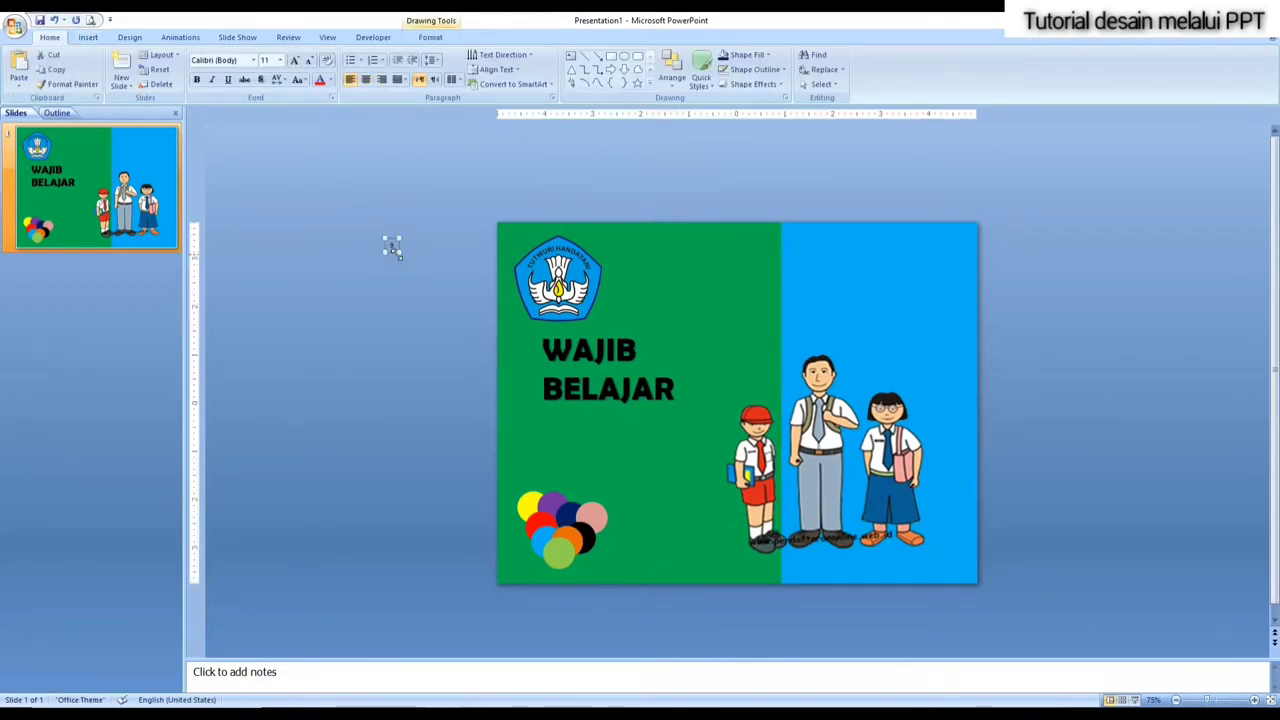
Step: Set the 9 to 80 pt, move it next to BELAJAR and widen its box
left_click(280, 60)
left_click(267, 313)
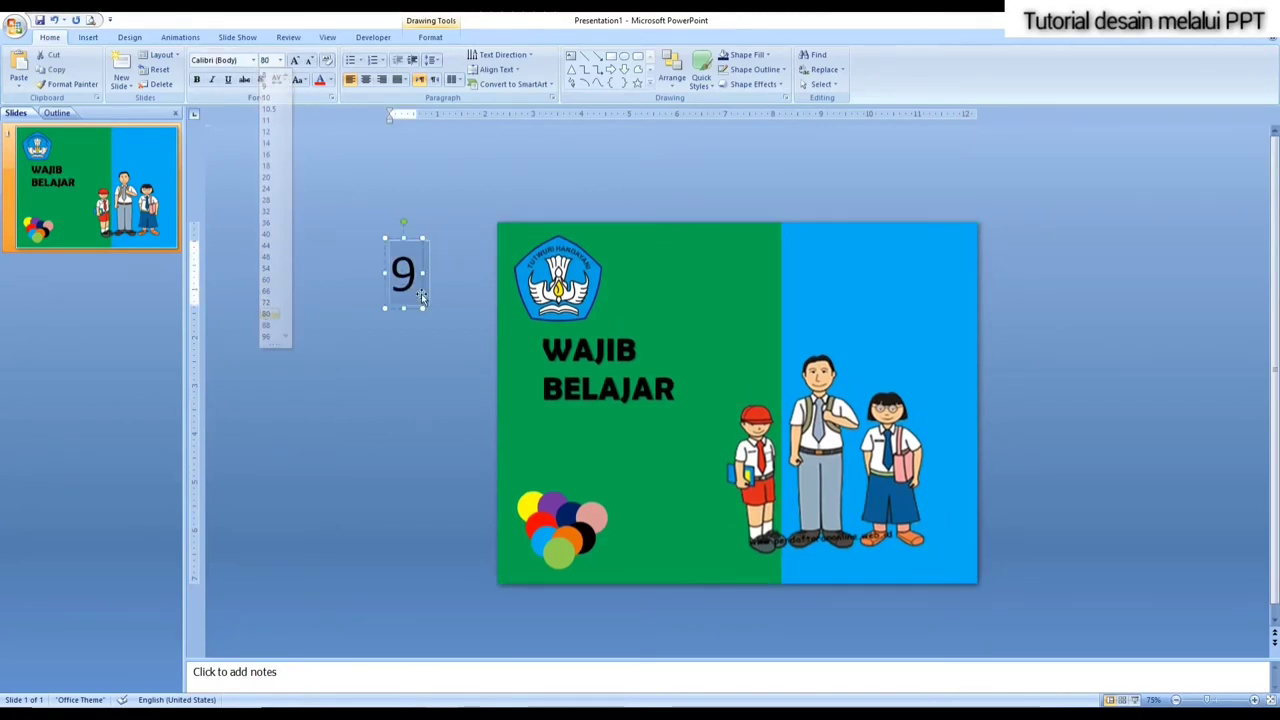
left_click_drag(422, 265, 714, 352)
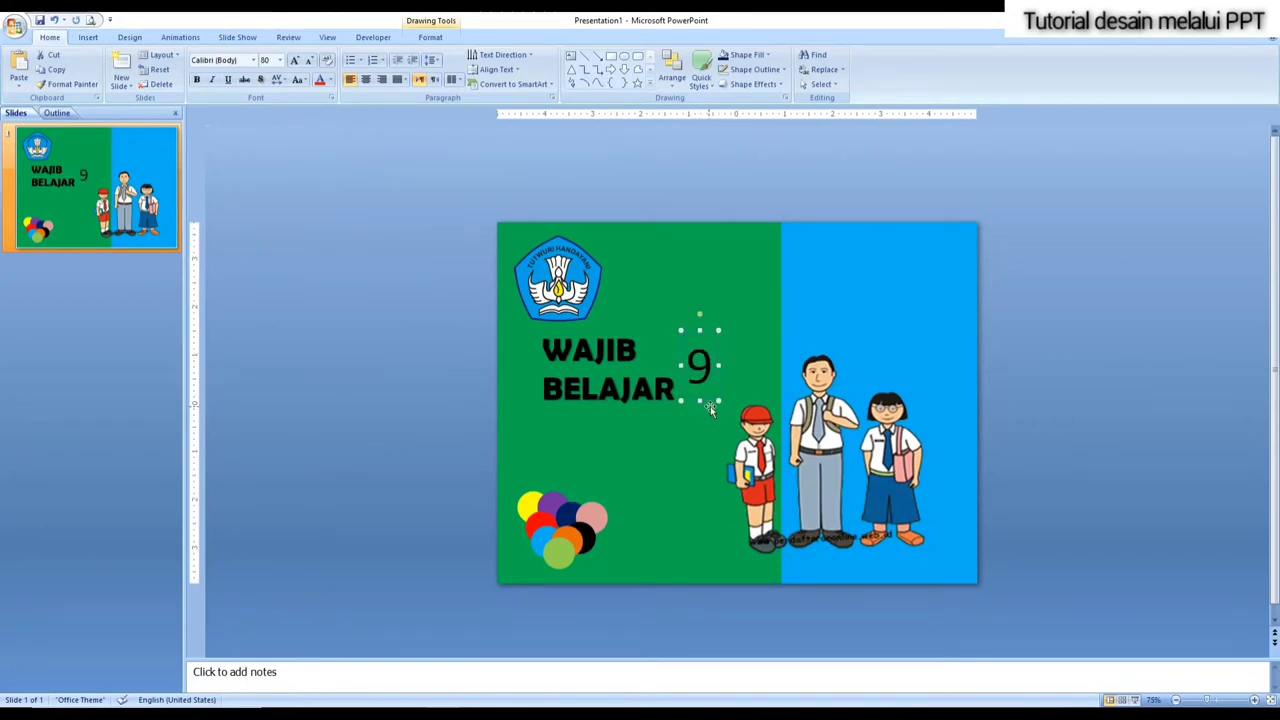
left_click_drag(716, 402, 728, 402)
left_click(705, 330)
left_click(279, 61)
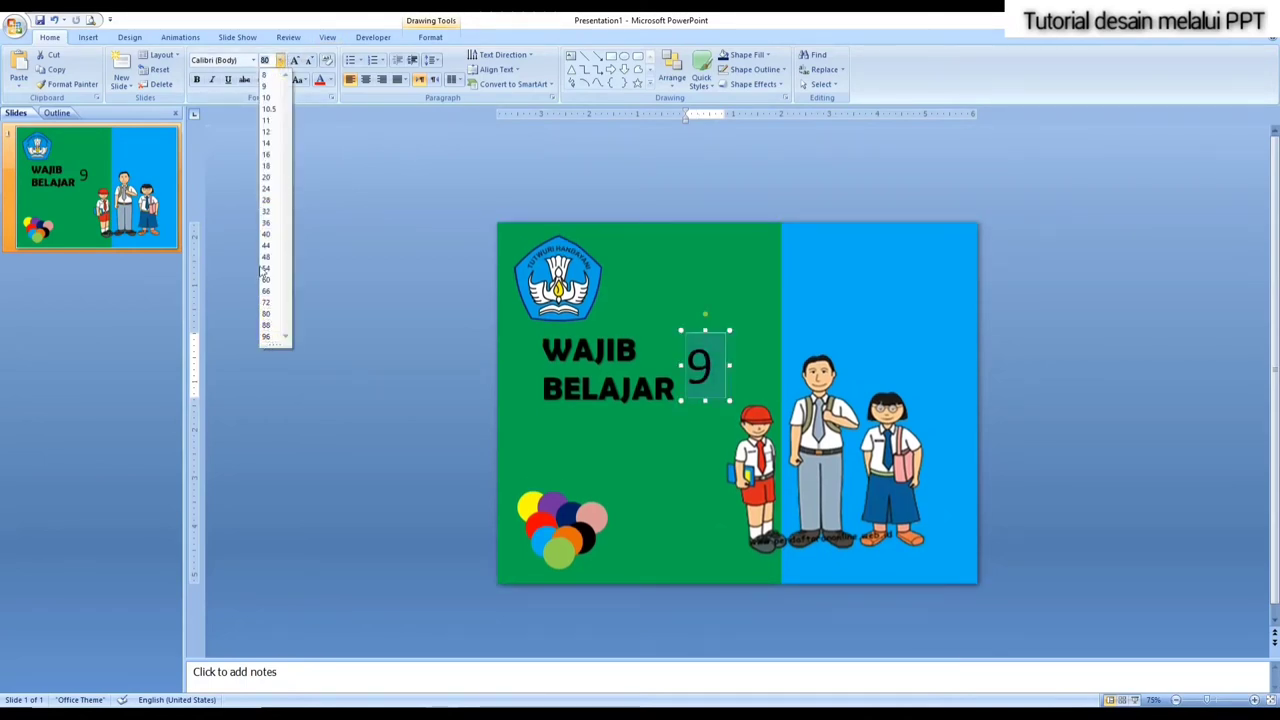
Step: Scroll through the font list previewing faces for the 9, down to Impact
left_click(248, 70)
left_click(253, 60)
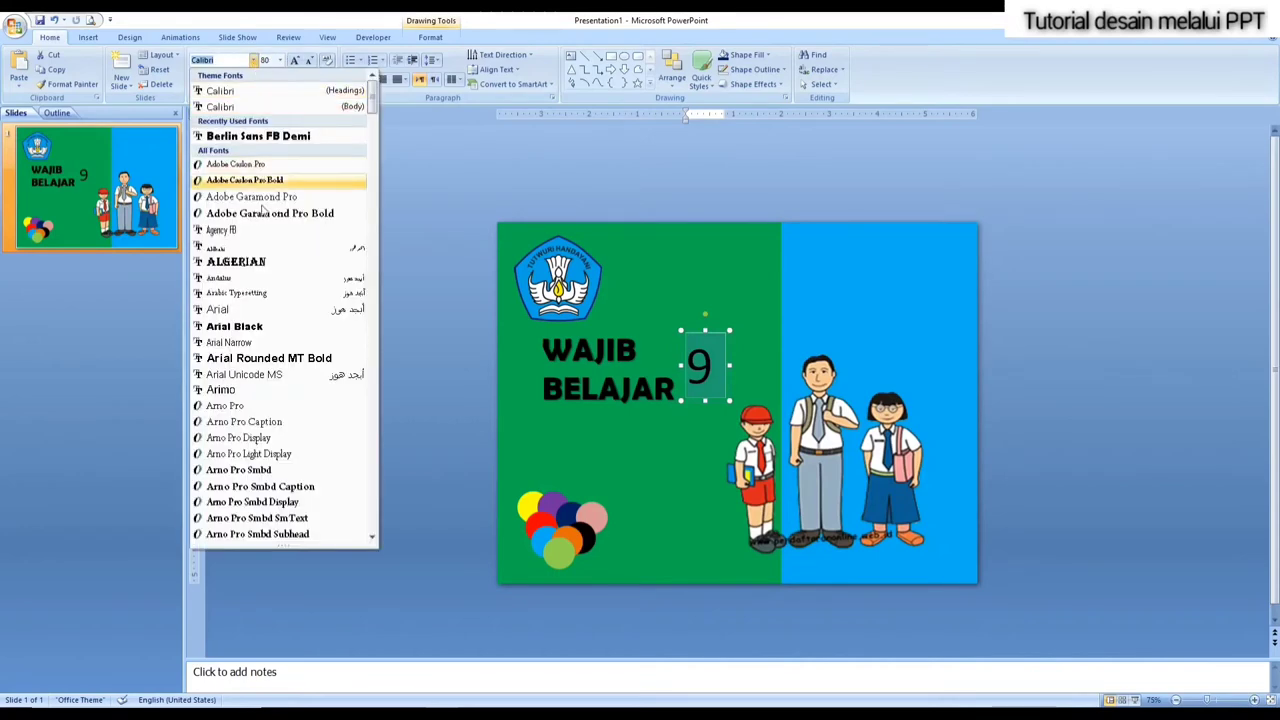
scroll(270, 470, "down", 4)
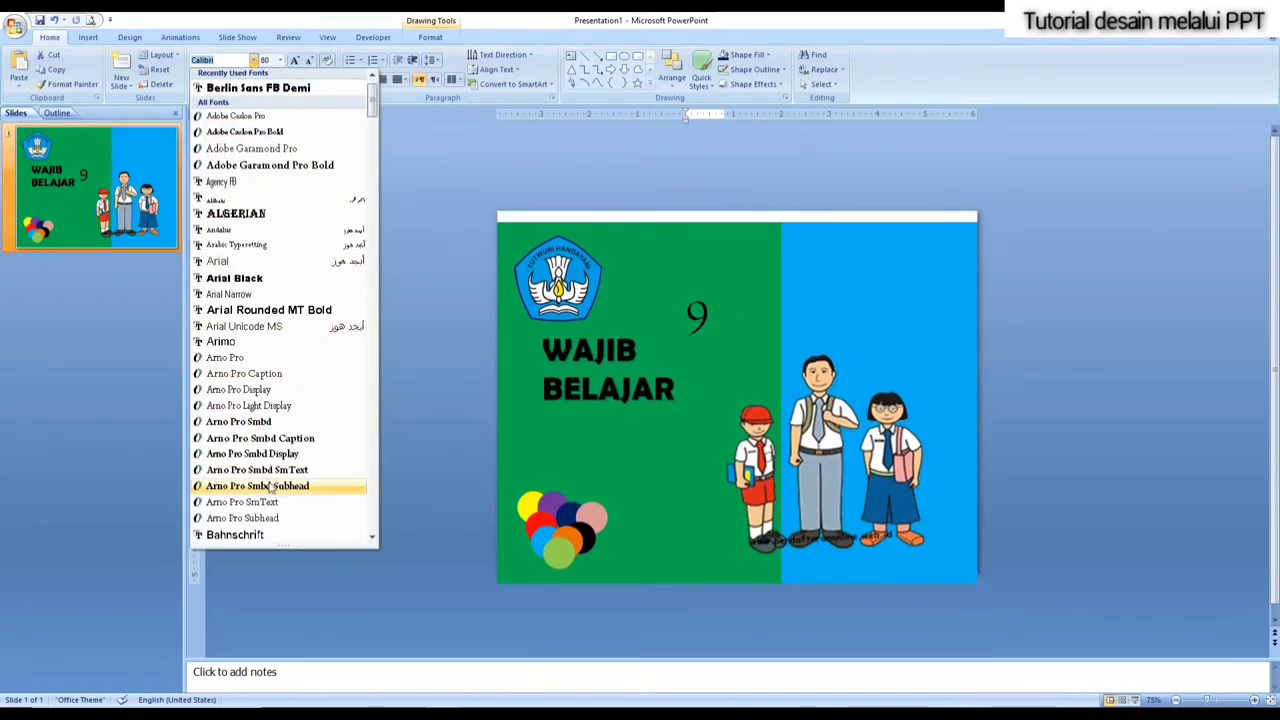
scroll(270, 486, "down", 4)
scroll(268, 465, "down", 4)
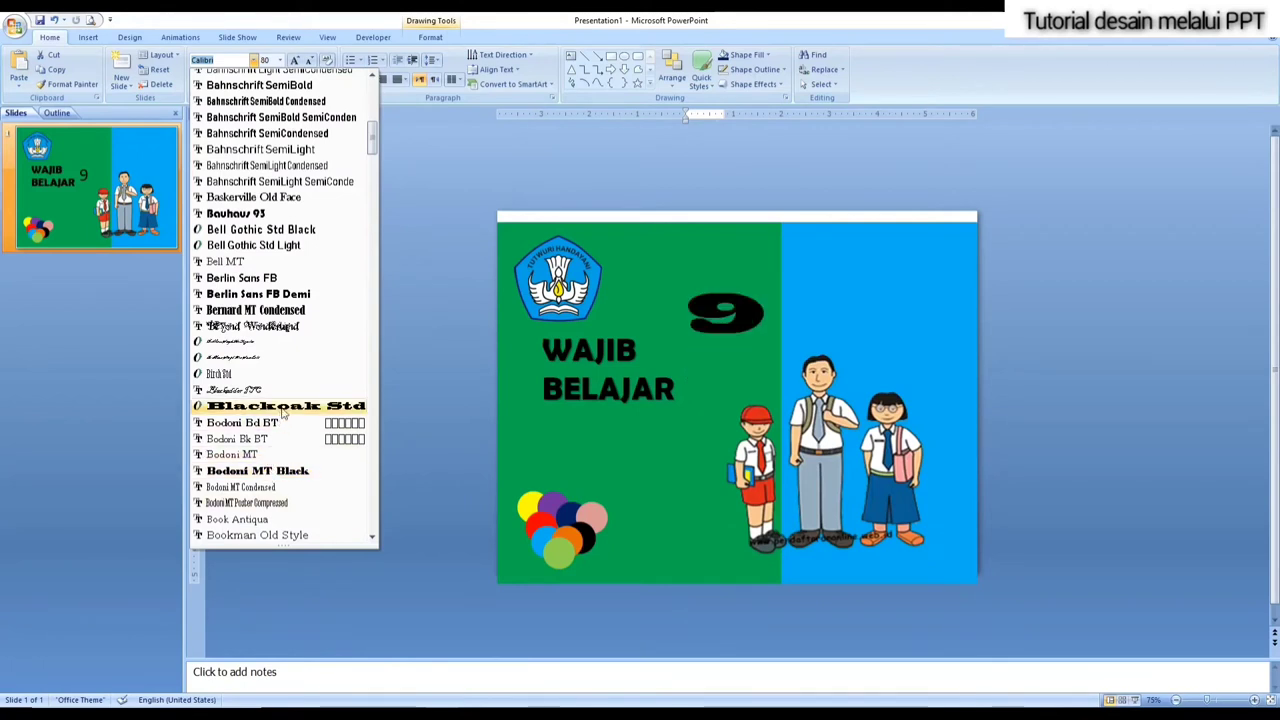
scroll(269, 480, "down", 6)
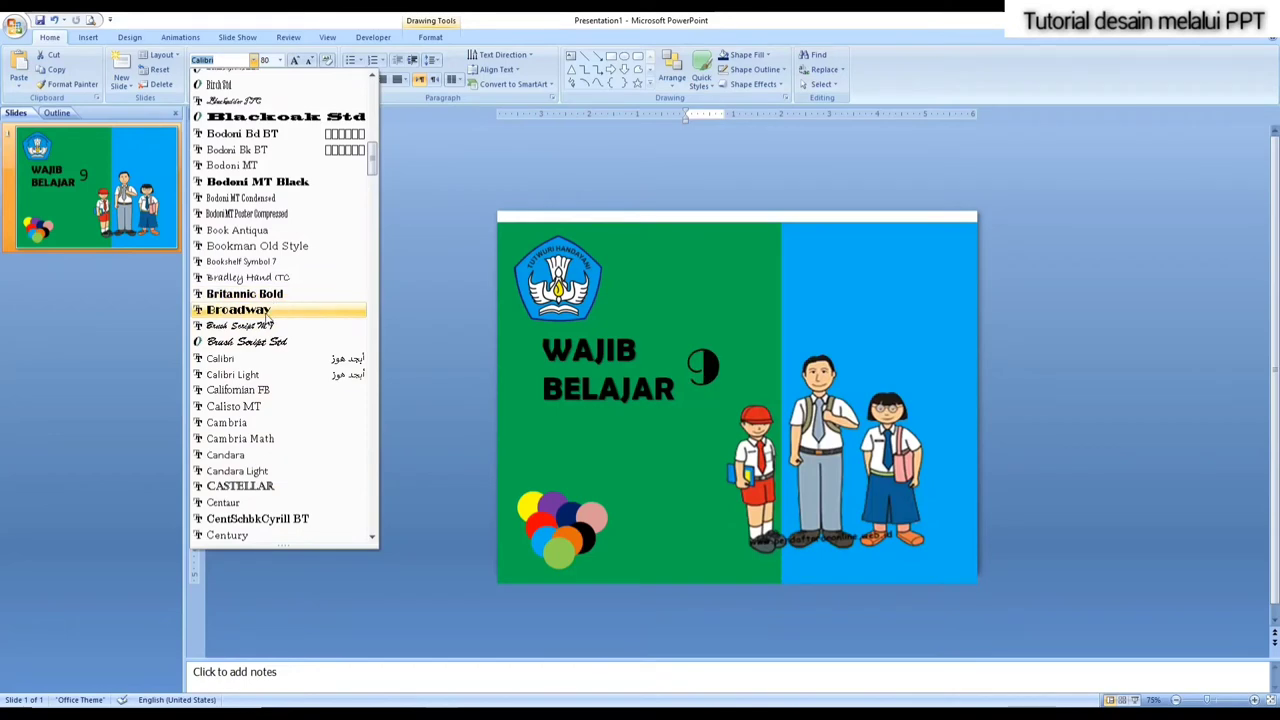
scroll(234, 484, "down", 4)
scroll(233, 484, "down", 2)
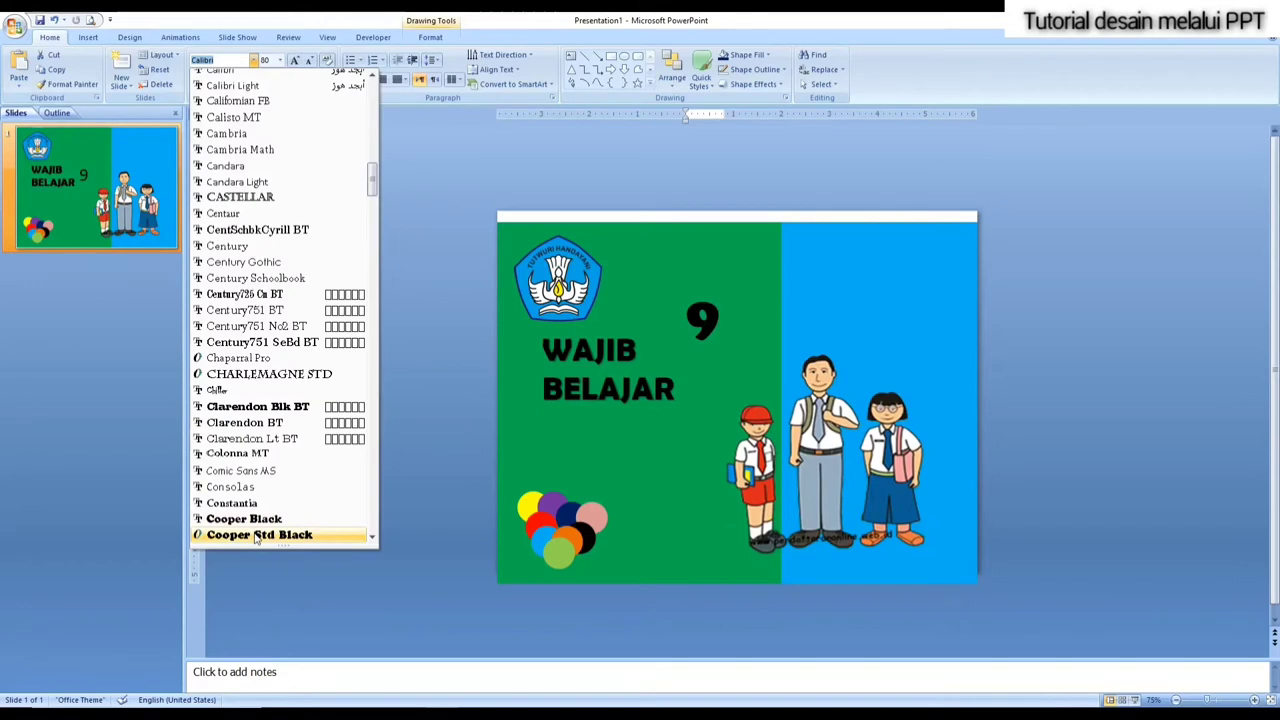
scroll(257, 520, "down", 3)
scroll(262, 400, "down", 4)
scroll(265, 270, "down", 3)
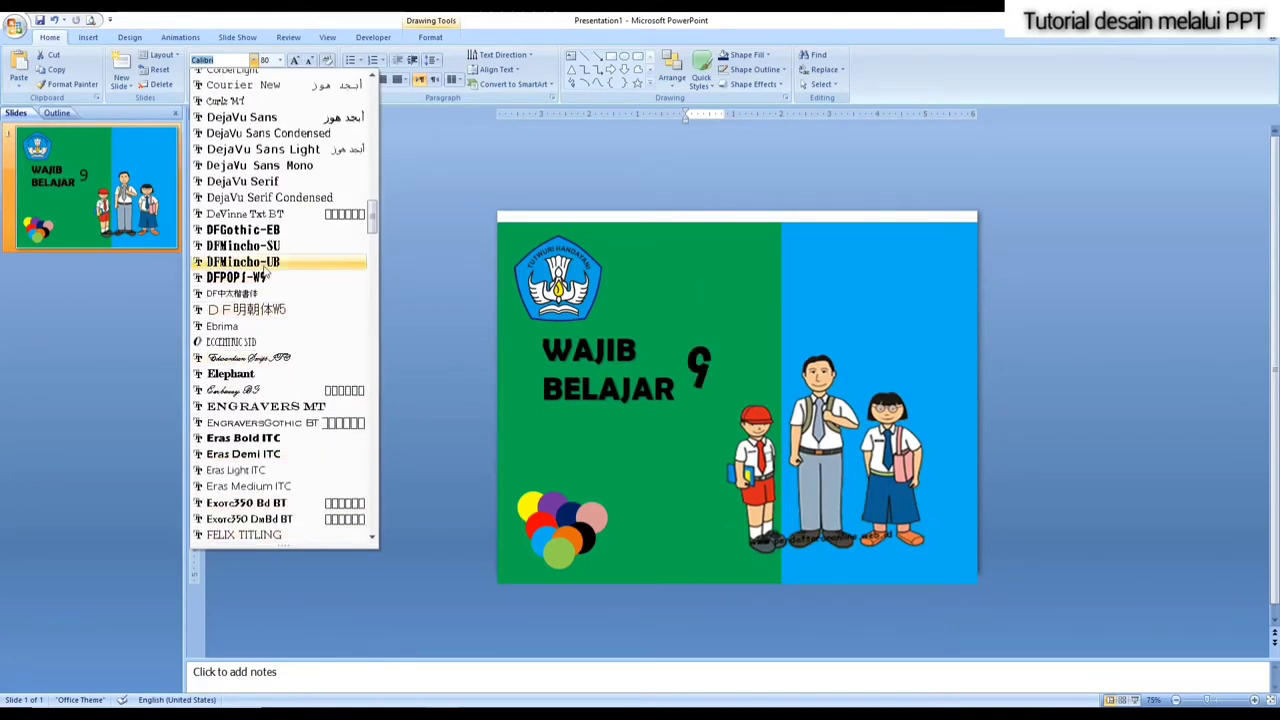
scroll(258, 515, "down", 3)
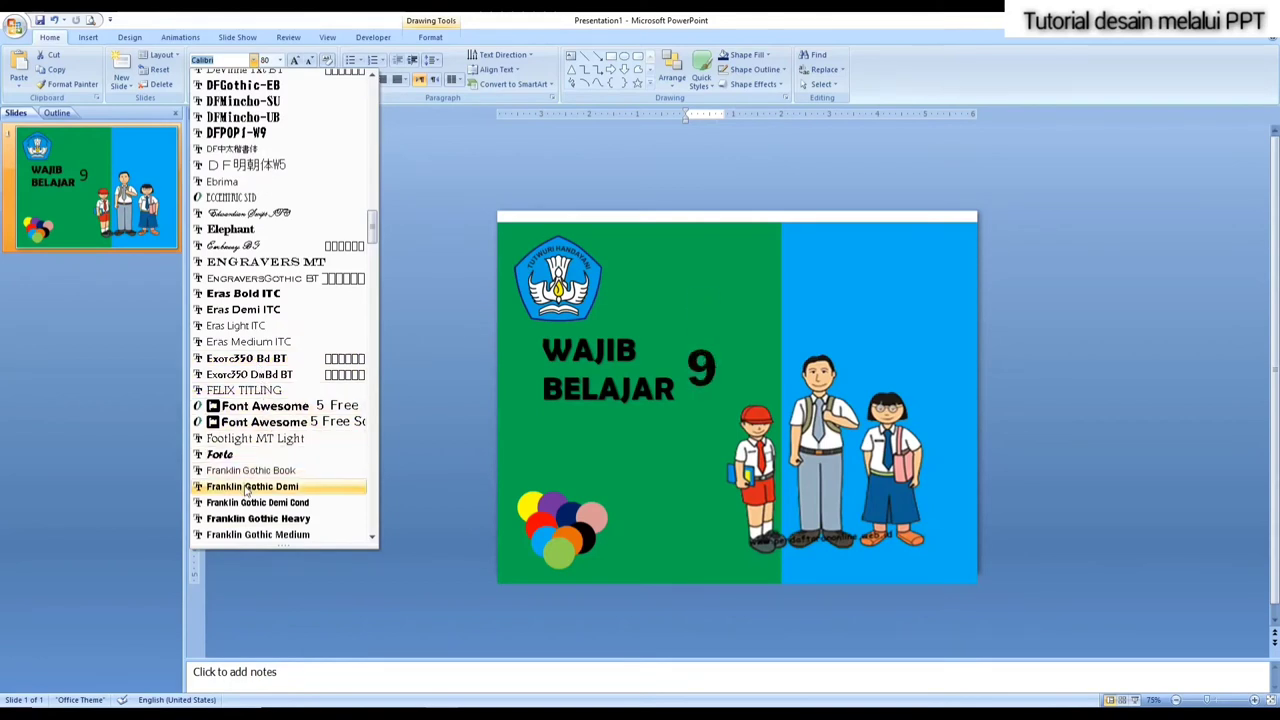
scroll(248, 490, "down", 4)
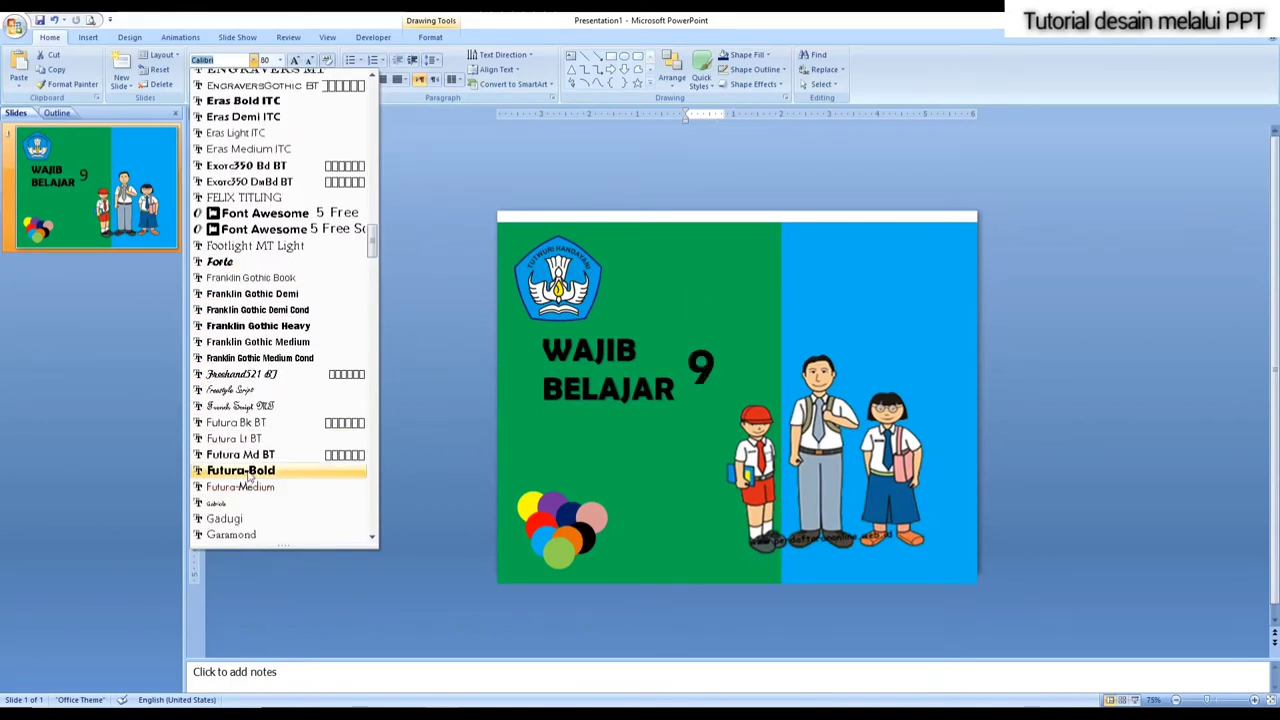
scroll(248, 478, "down", 4)
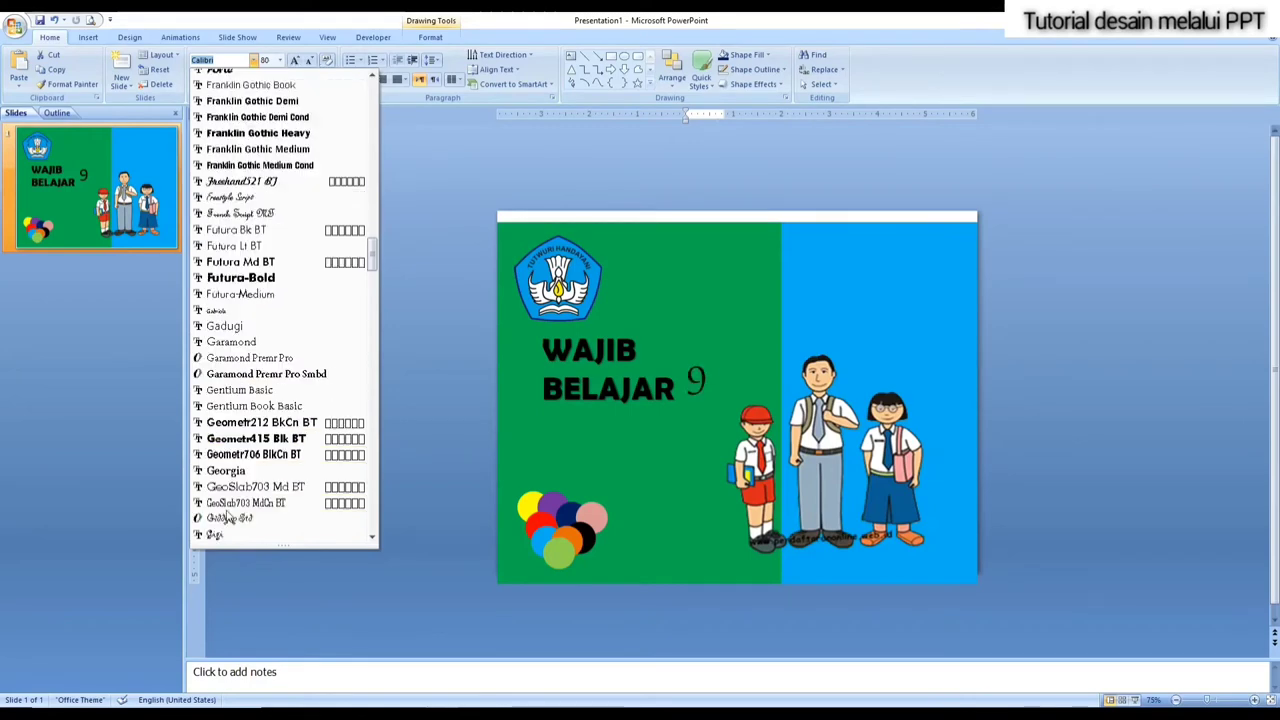
scroll(248, 478, "down", 5)
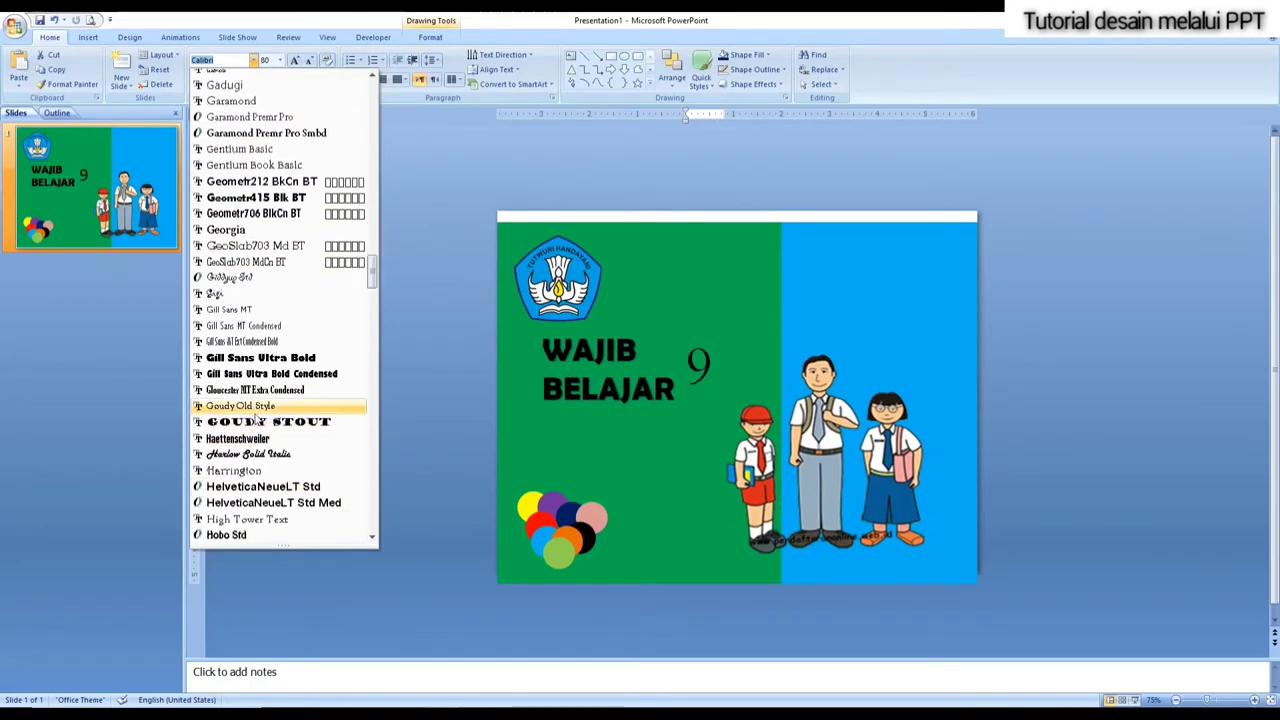
scroll(254, 425, "down", 5)
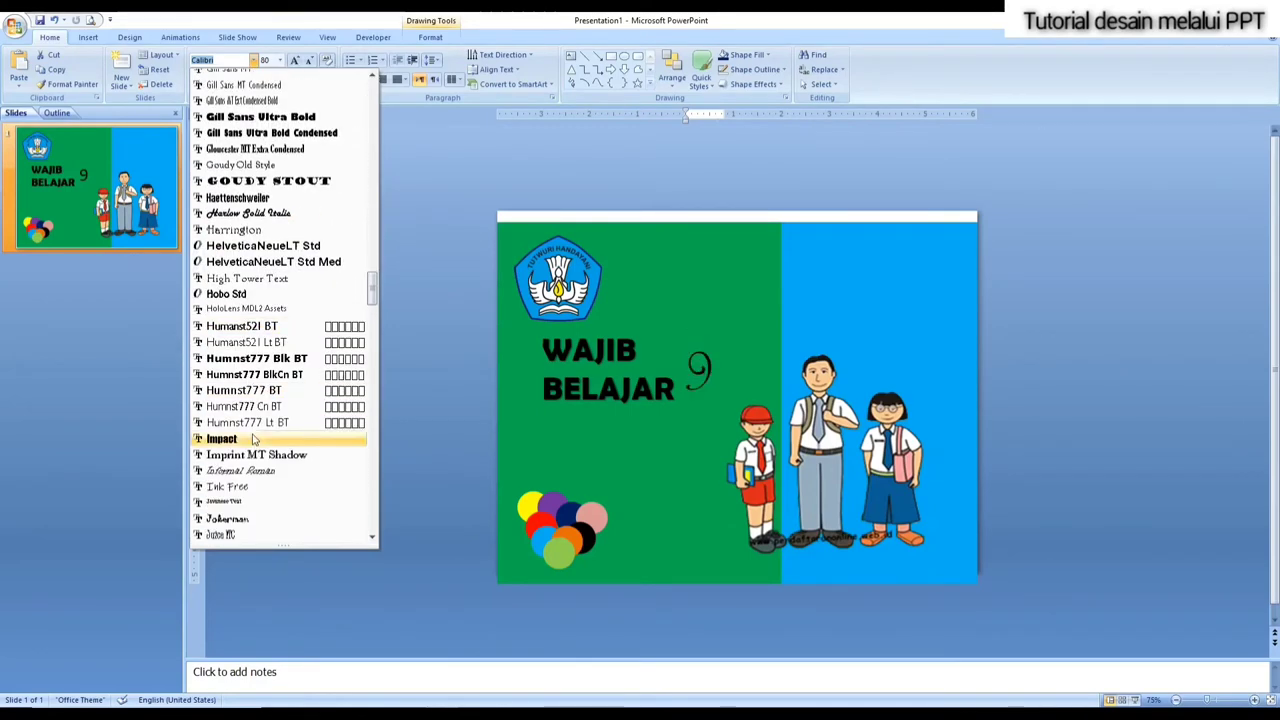
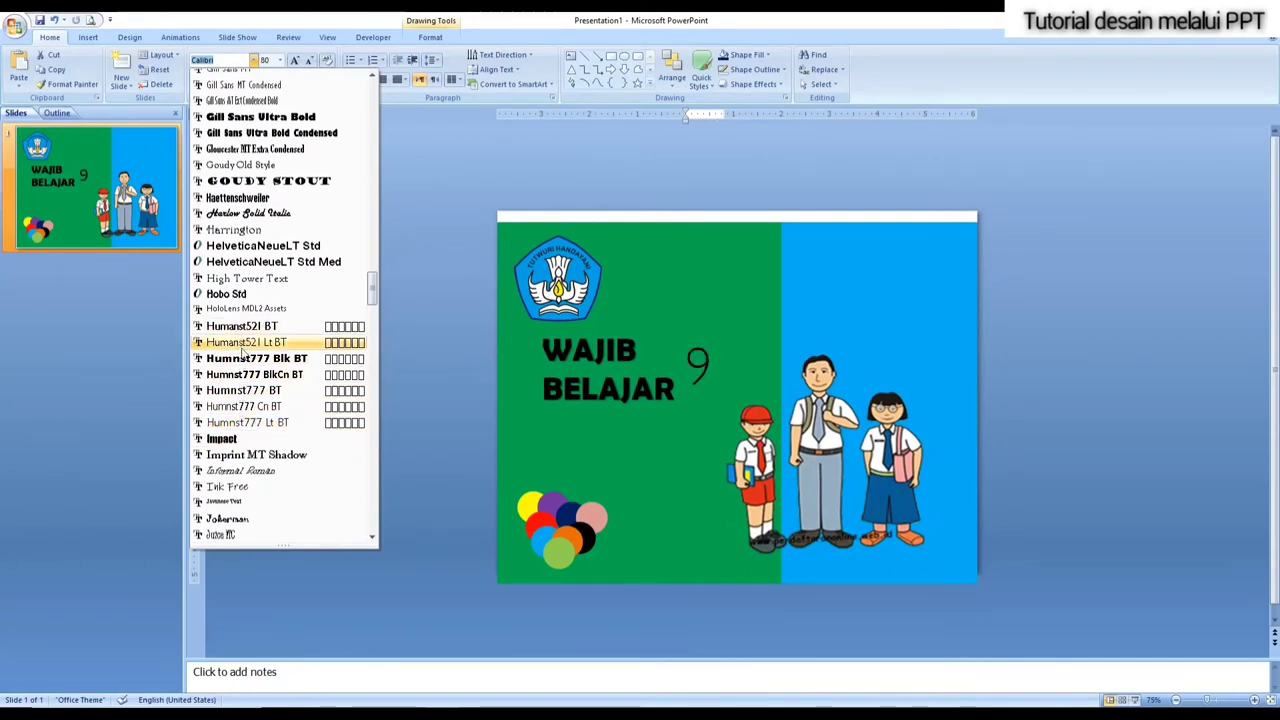
Step: Set the 9 in Maiandra GD font, bold, with a text shadow
scroll(243, 350, "down", 3)
scroll(250, 460, "down", 5)
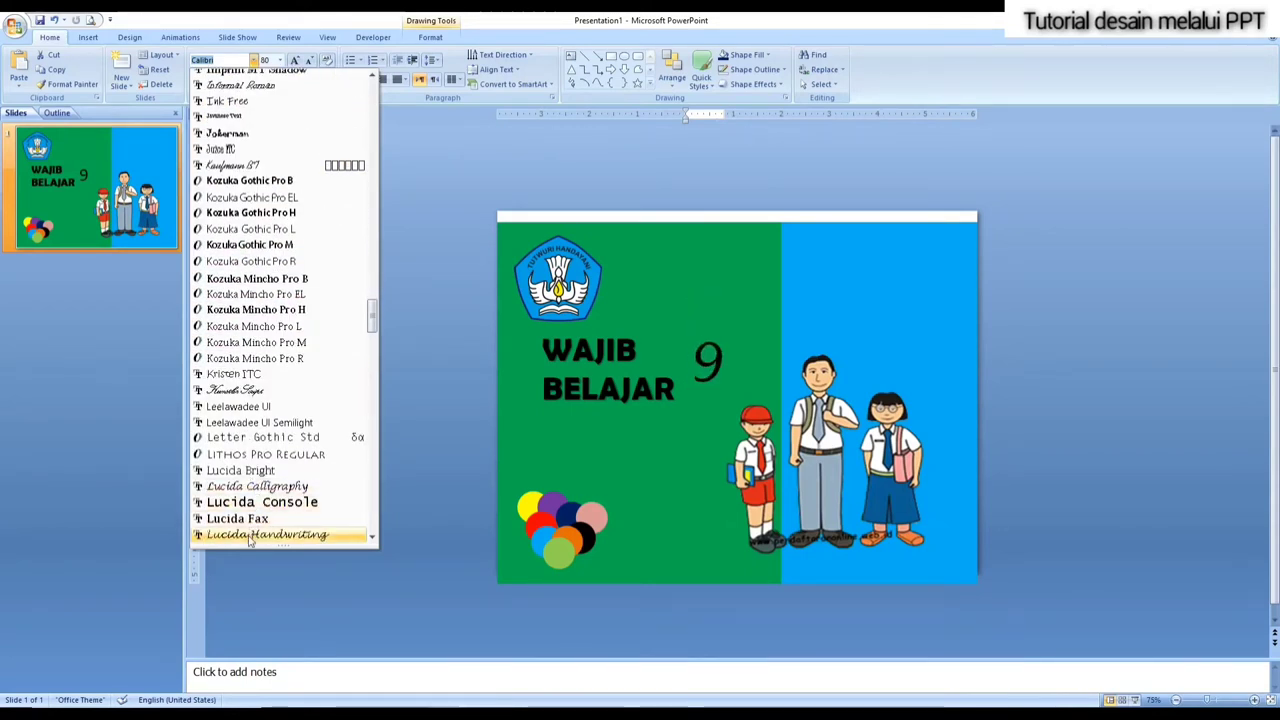
scroll(249, 541, "down", 3)
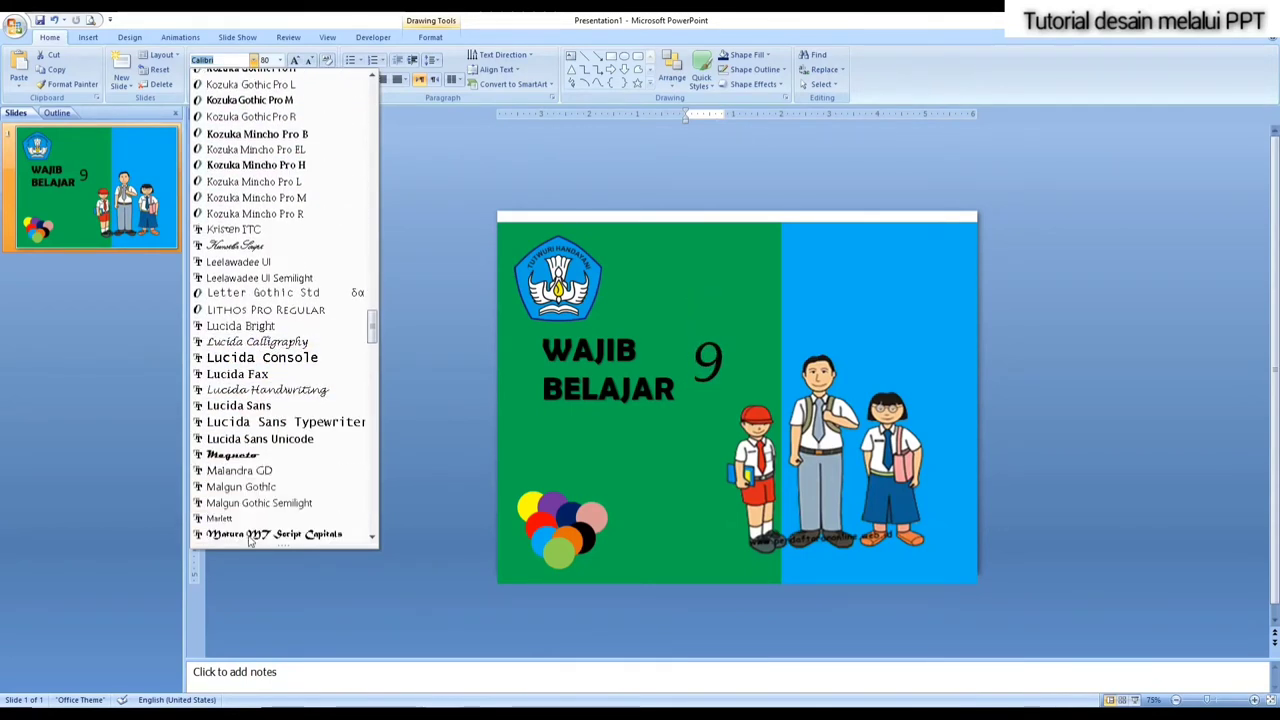
left_click(268, 472)
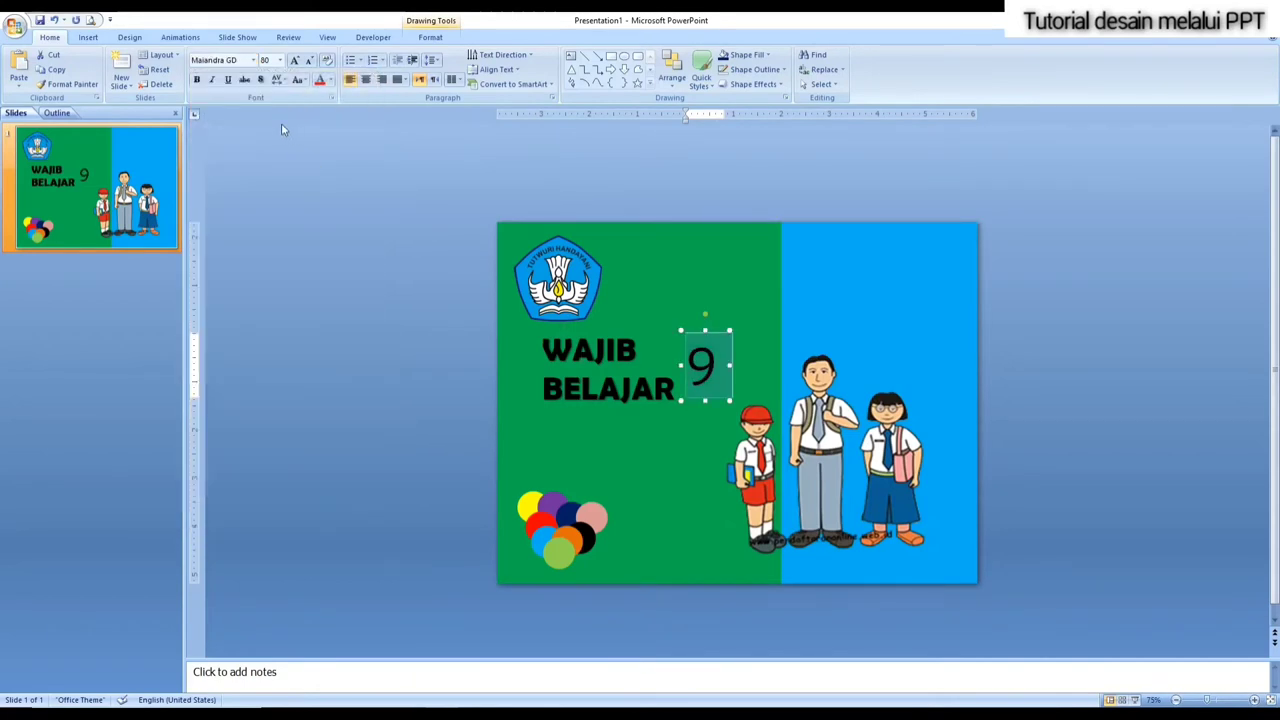
left_click(260, 79)
left_click(196, 79)
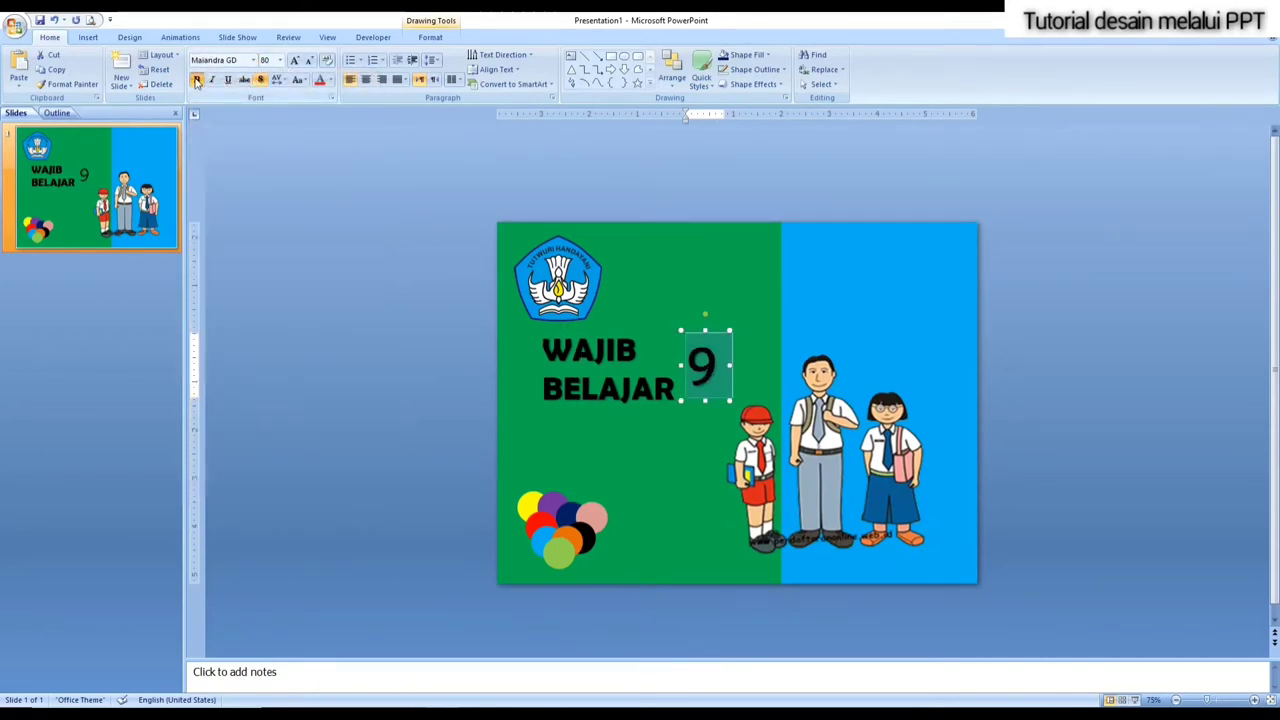
Step: Select the 9 and enlarge it to font size 100
left_click(700, 372)
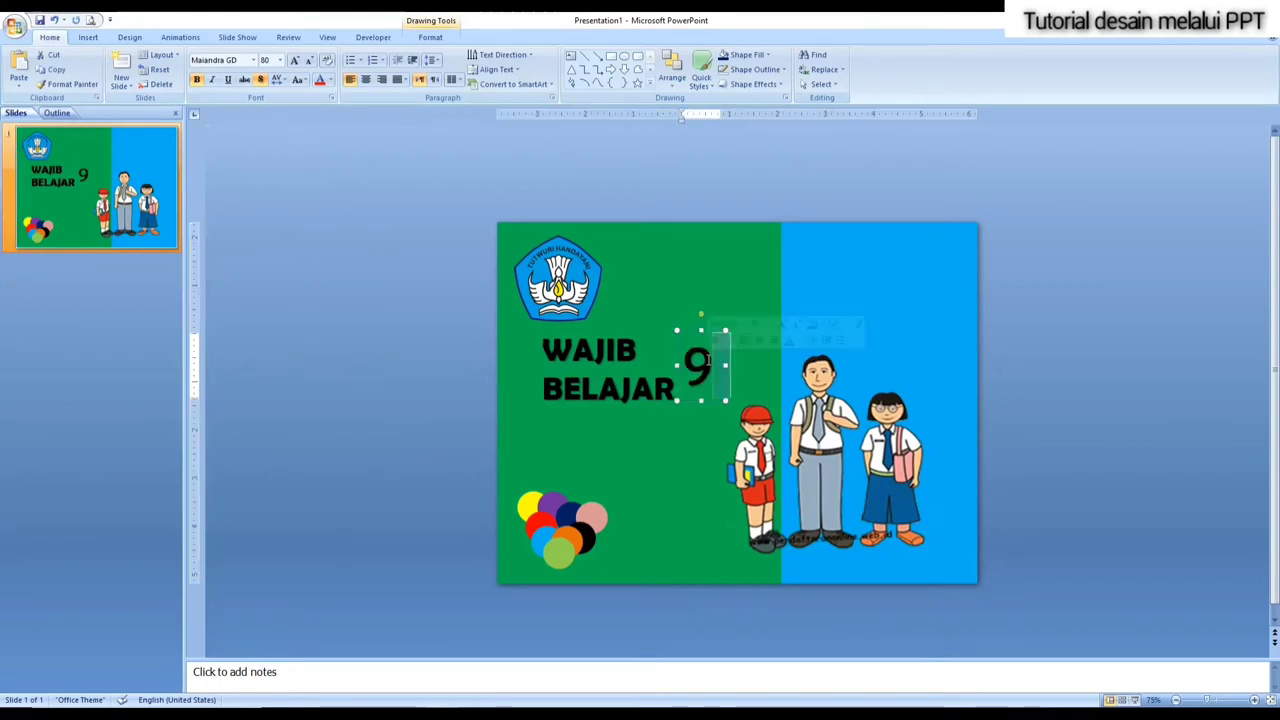
left_click_drag(708, 360, 686, 358)
left_click(280, 60)
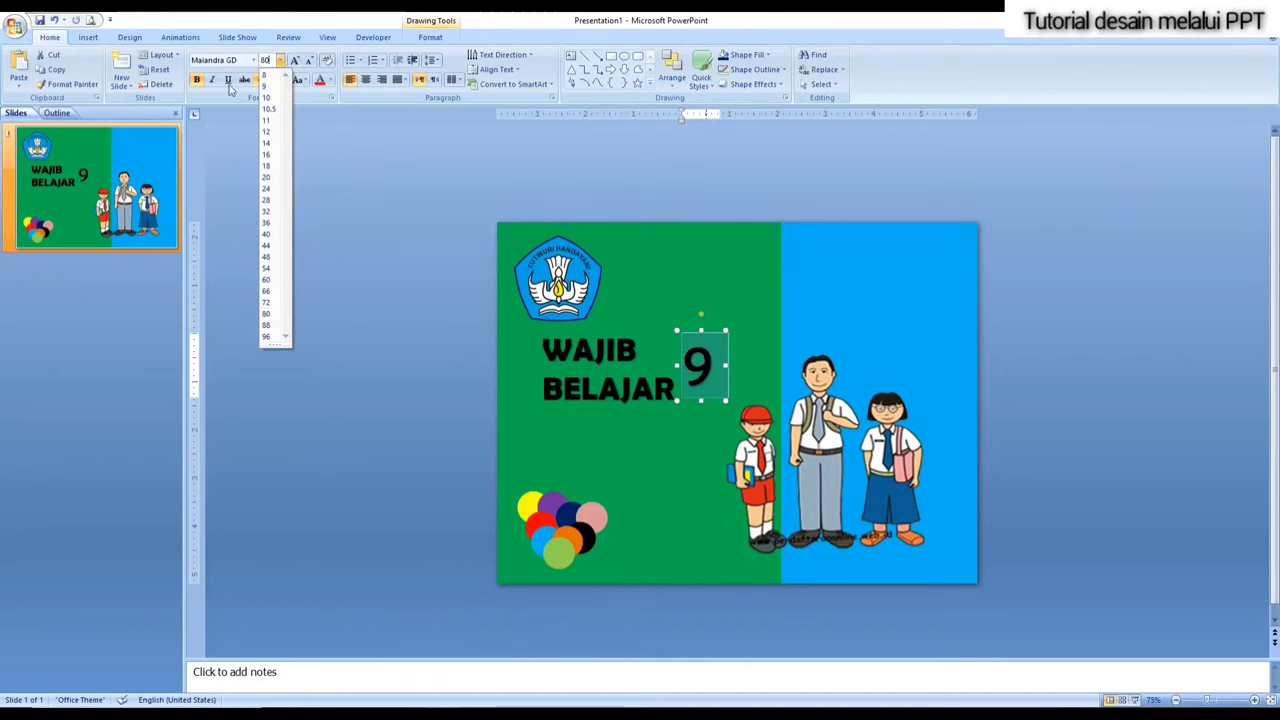
left_click(268, 60)
type("1")
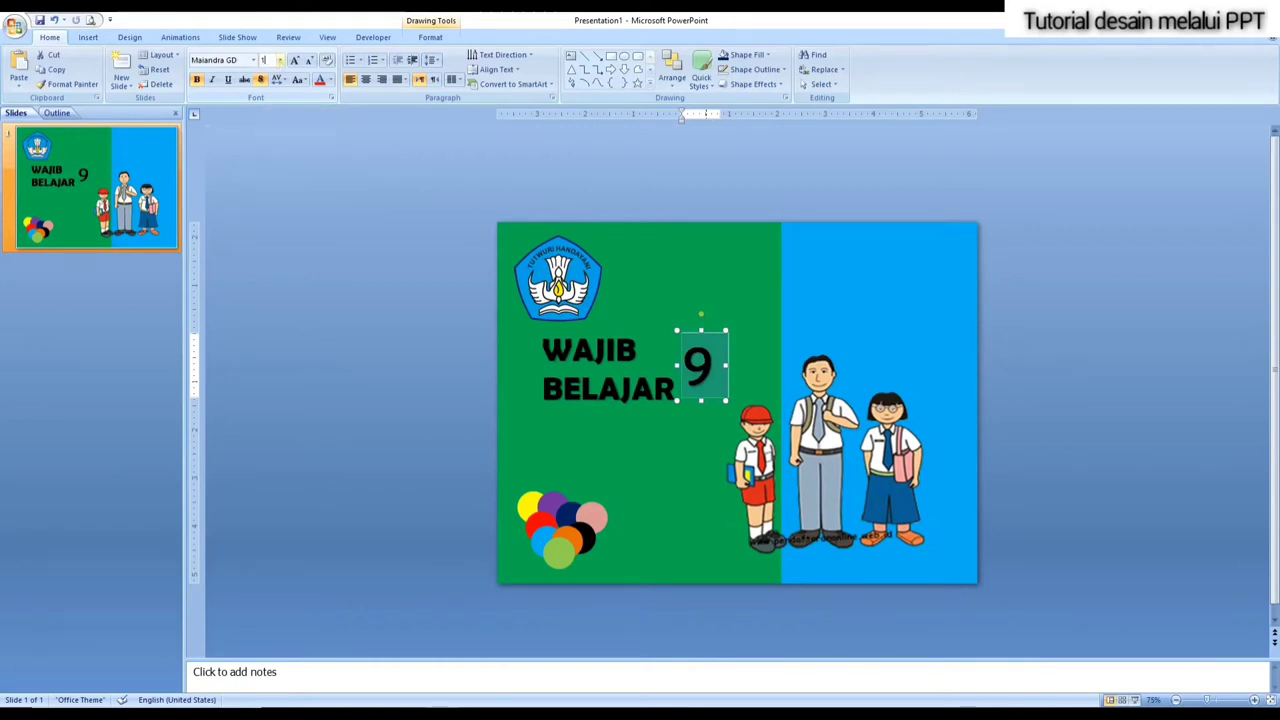
type("00")
key("Return")
Step: Shift the WAJIB BELAJAR title box slightly left
left_click(246, 304)
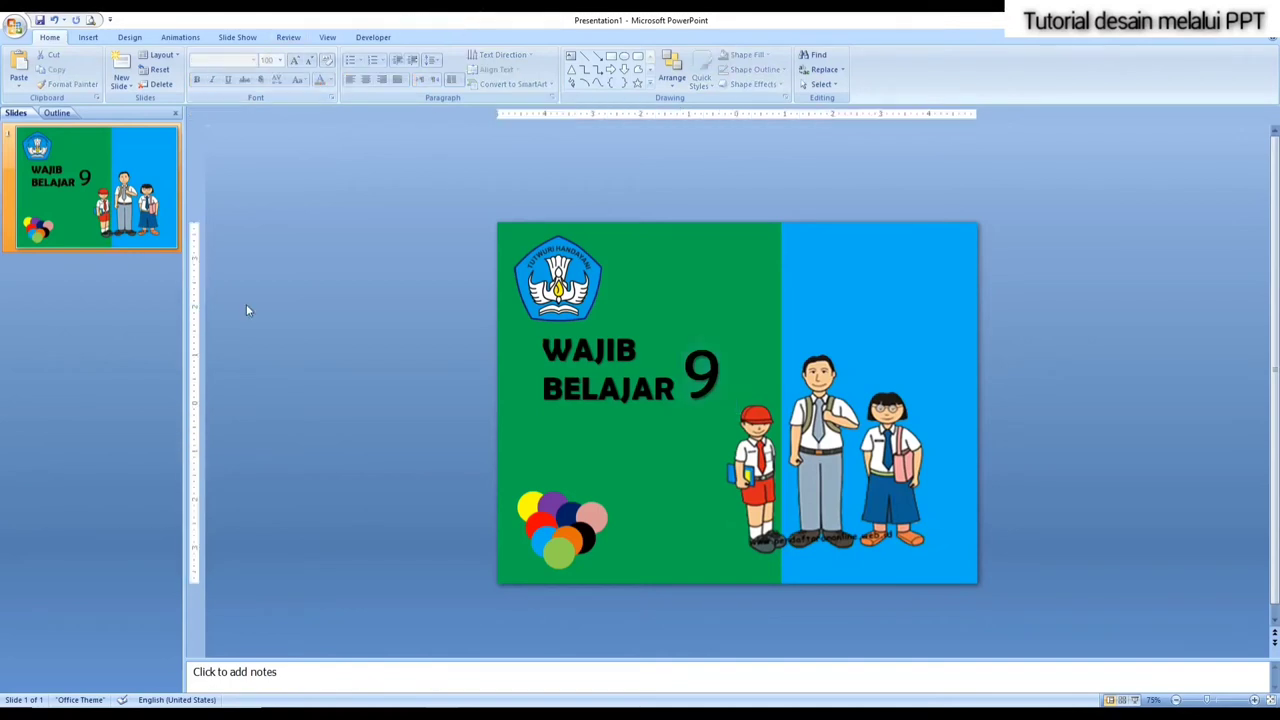
left_click(585, 349)
left_click_drag(617, 324, 605, 329)
Step: Move and widen the 9's text box and set it to size 150
left_click(712, 330)
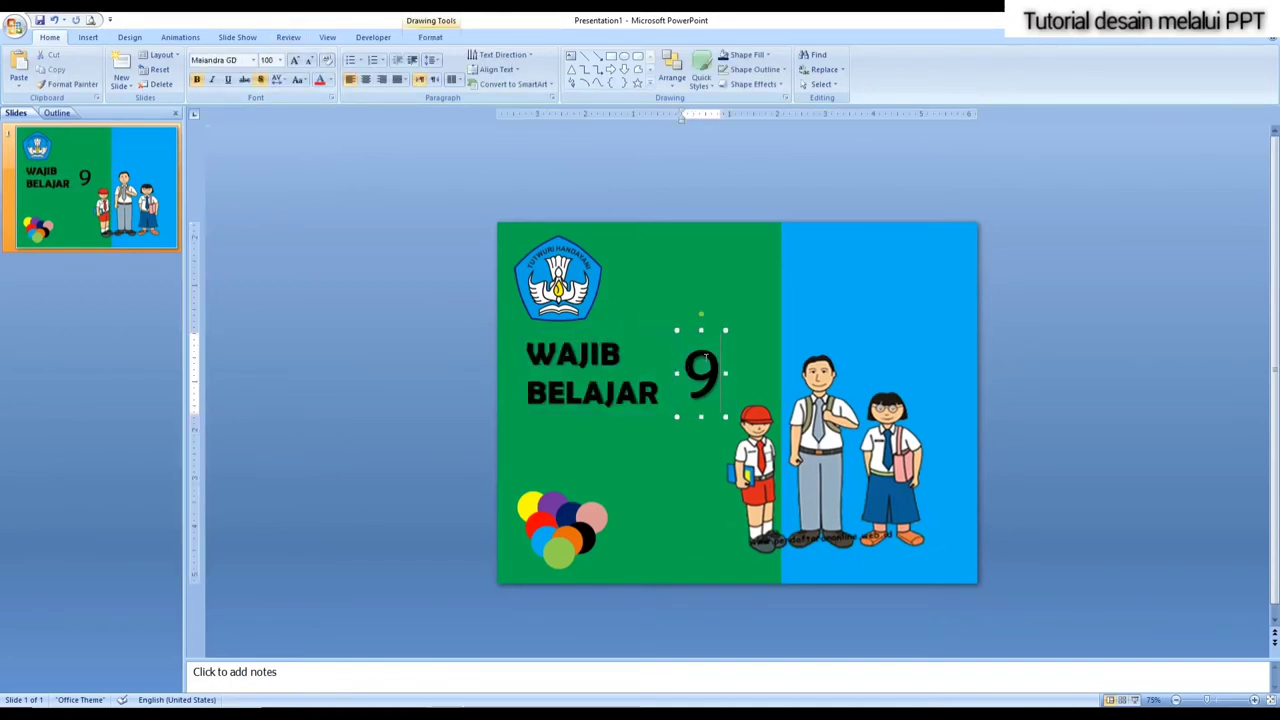
left_click_drag(712, 330, 696, 326)
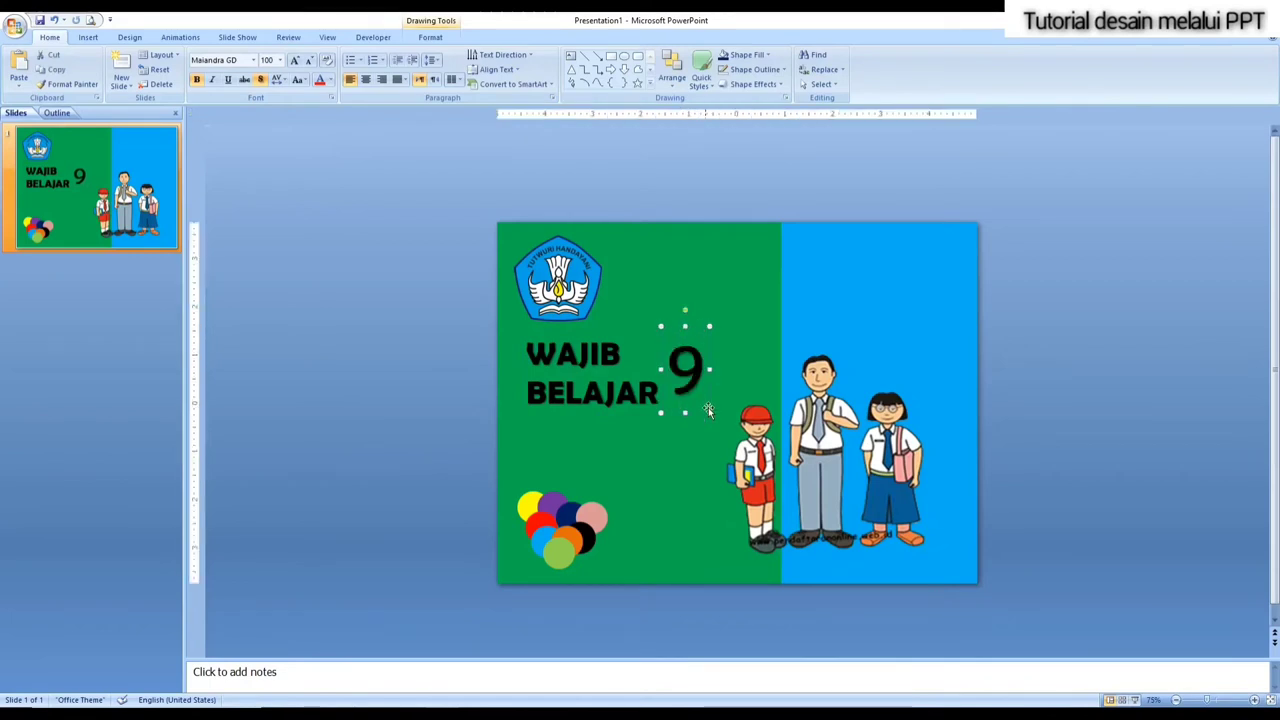
left_click_drag(706, 410, 722, 412)
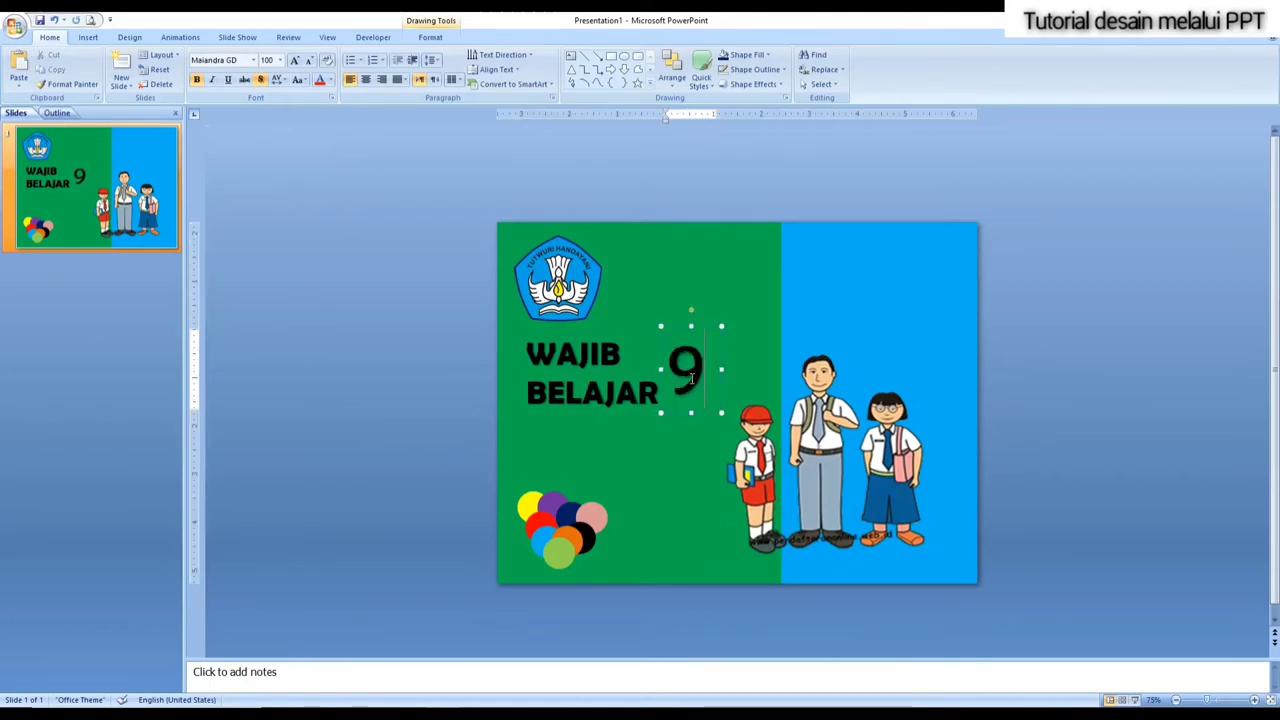
left_click(267, 60)
type("150")
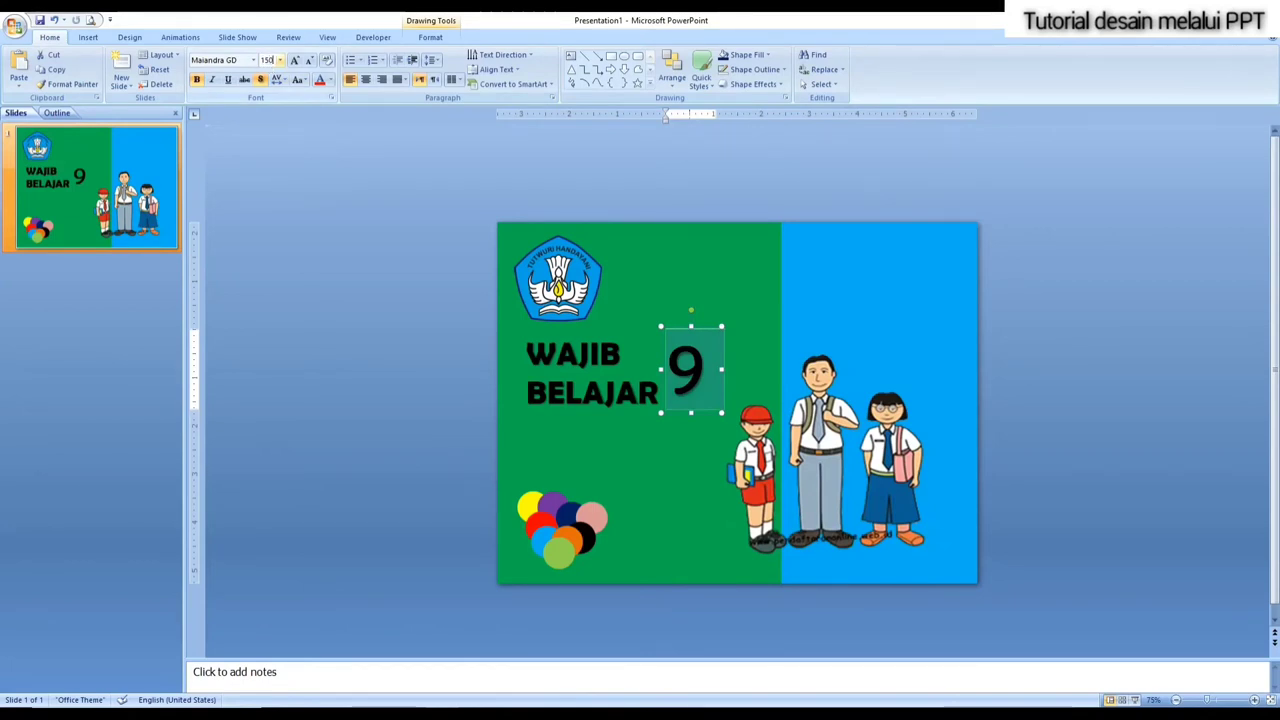
key("Return")
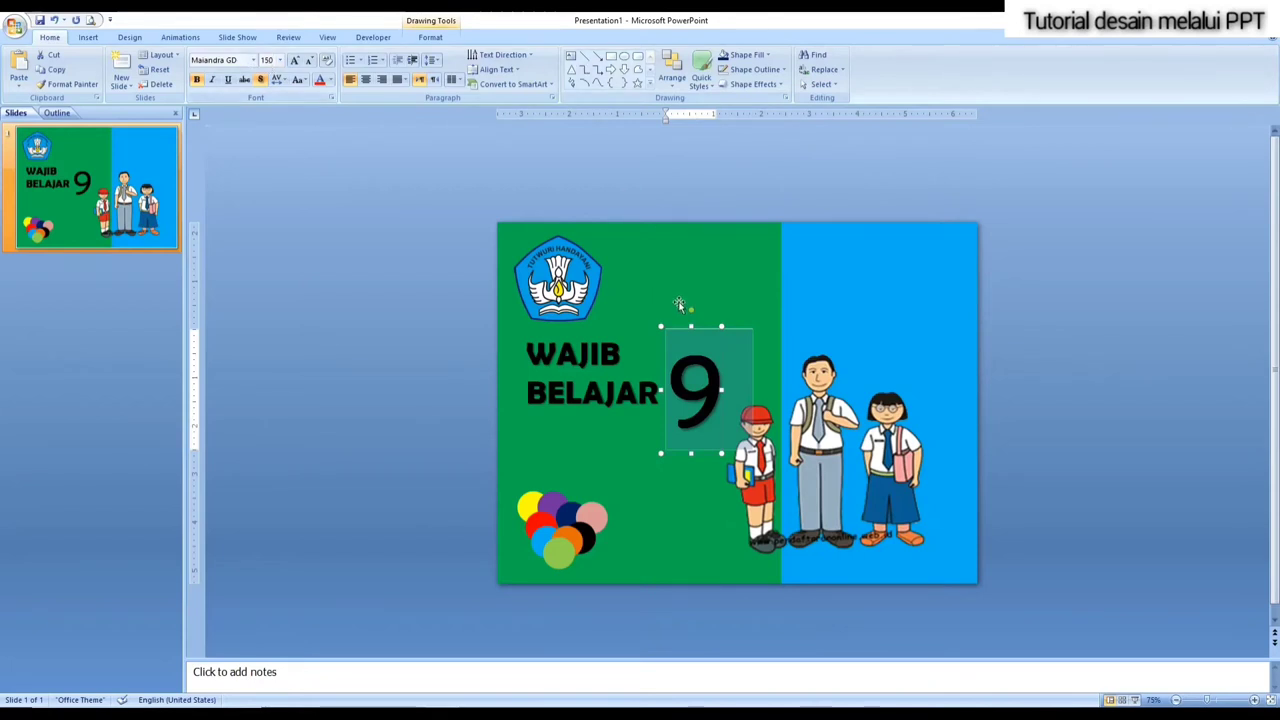
Step: Position the enlarged 9 snugly beside BELAJAR, fine-tuning with arrow-key nudges
left_click_drag(707, 340, 697, 316)
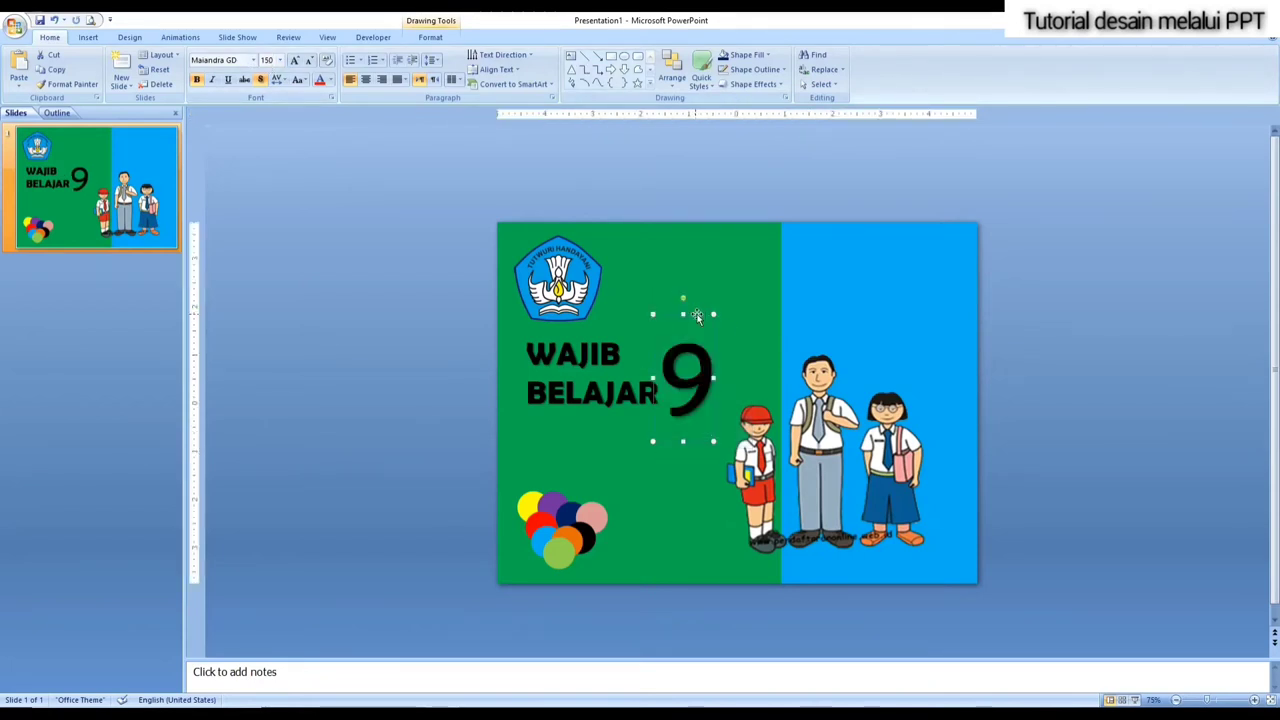
key("Up")
key("Up")
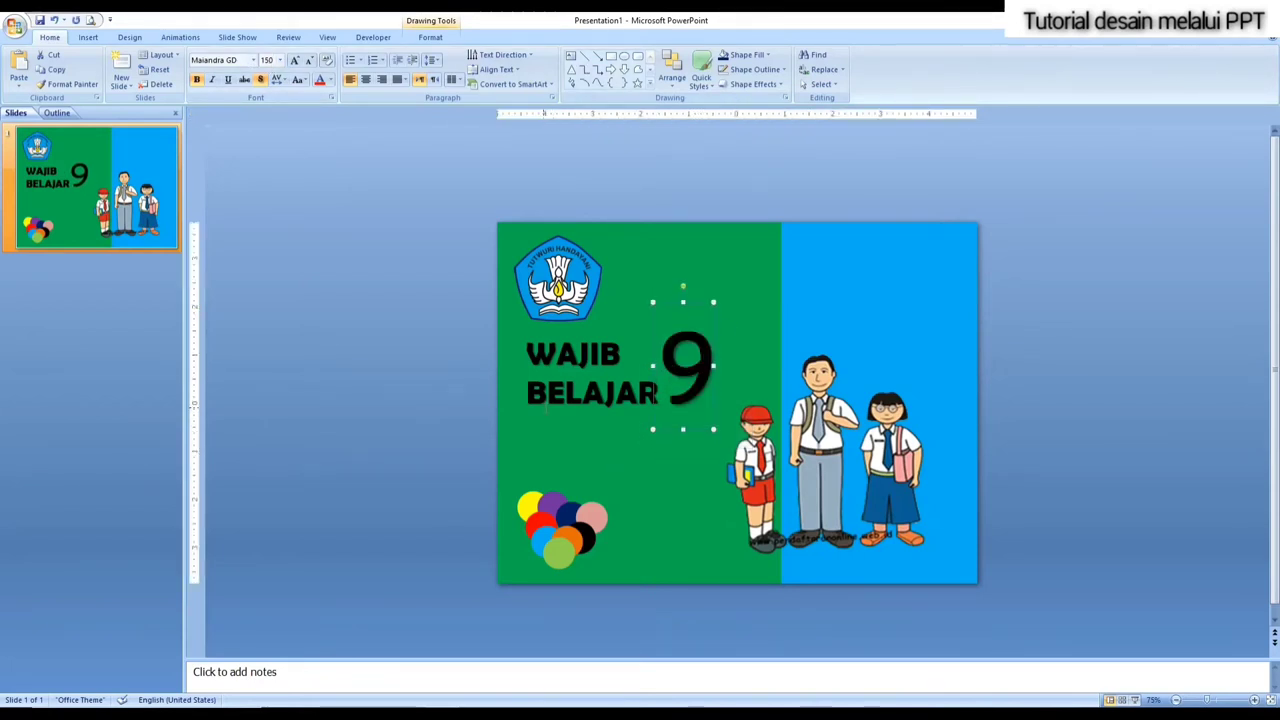
key("Left")
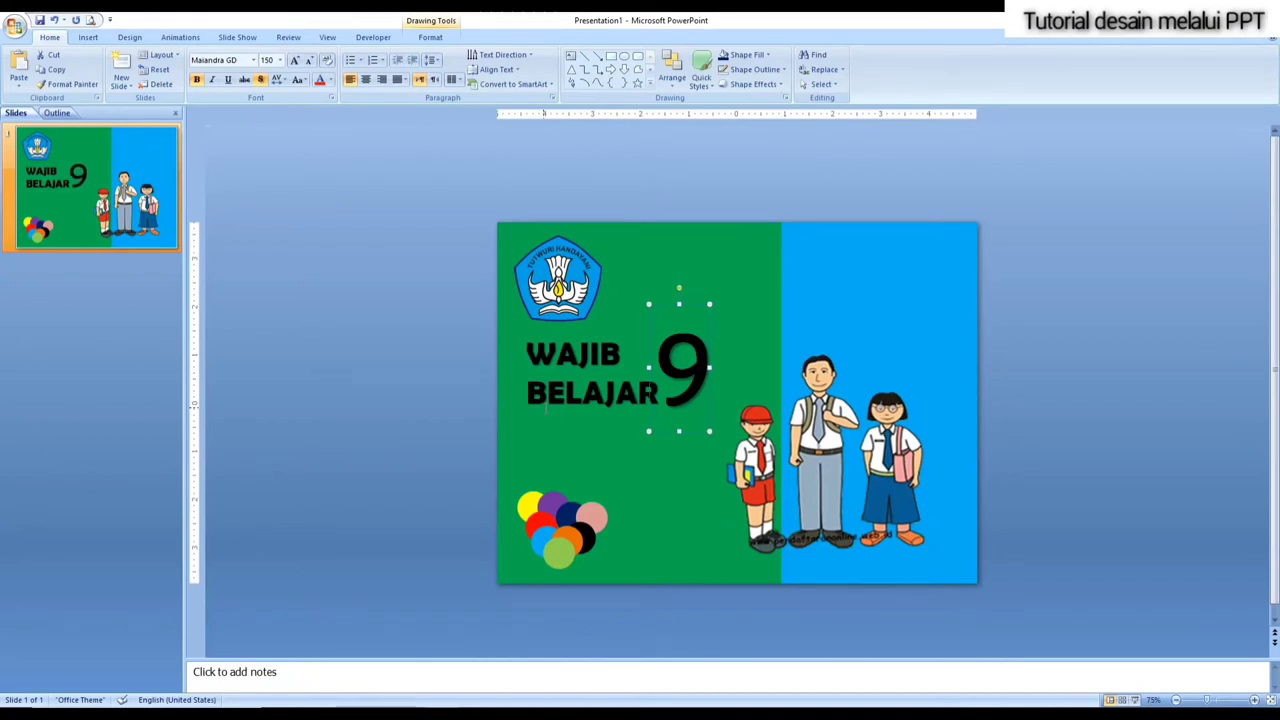
key("Left")
key("Down")
key("Right")
key("Right")
key("Up")
key("Up")
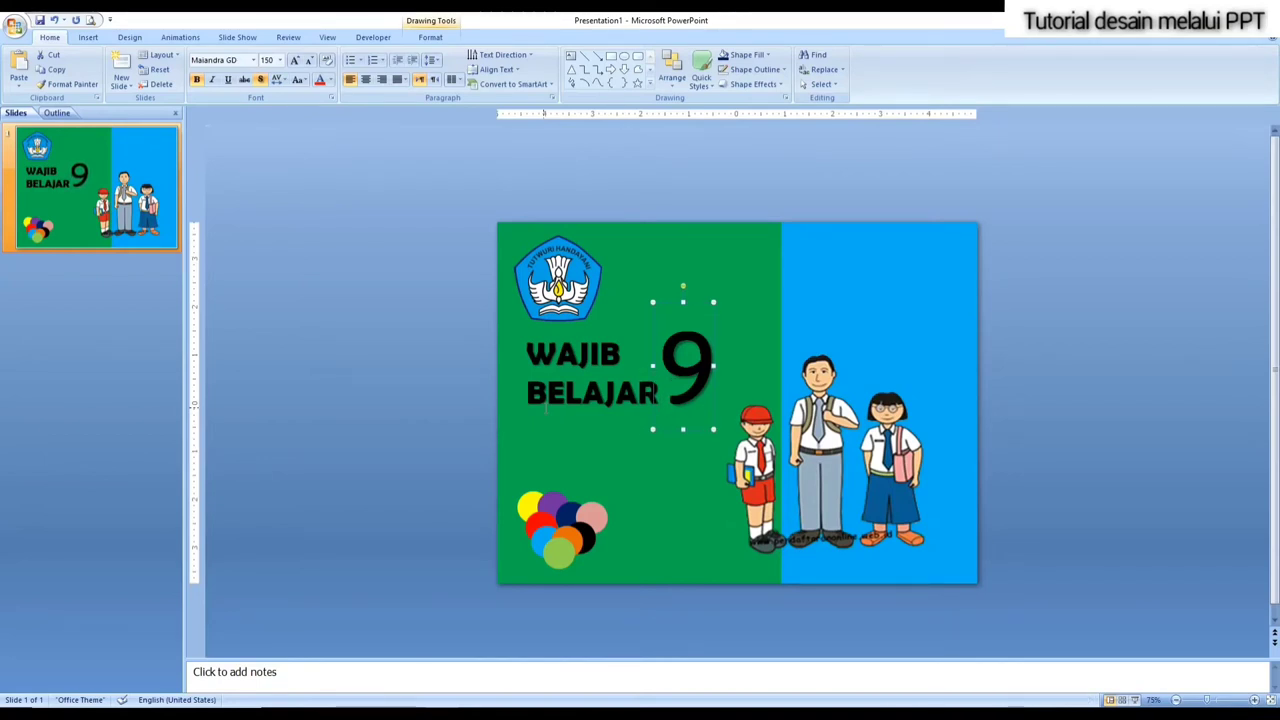
Step: Make the 9 white, with an outer shadow and the first glow variation
left_click(330, 80)
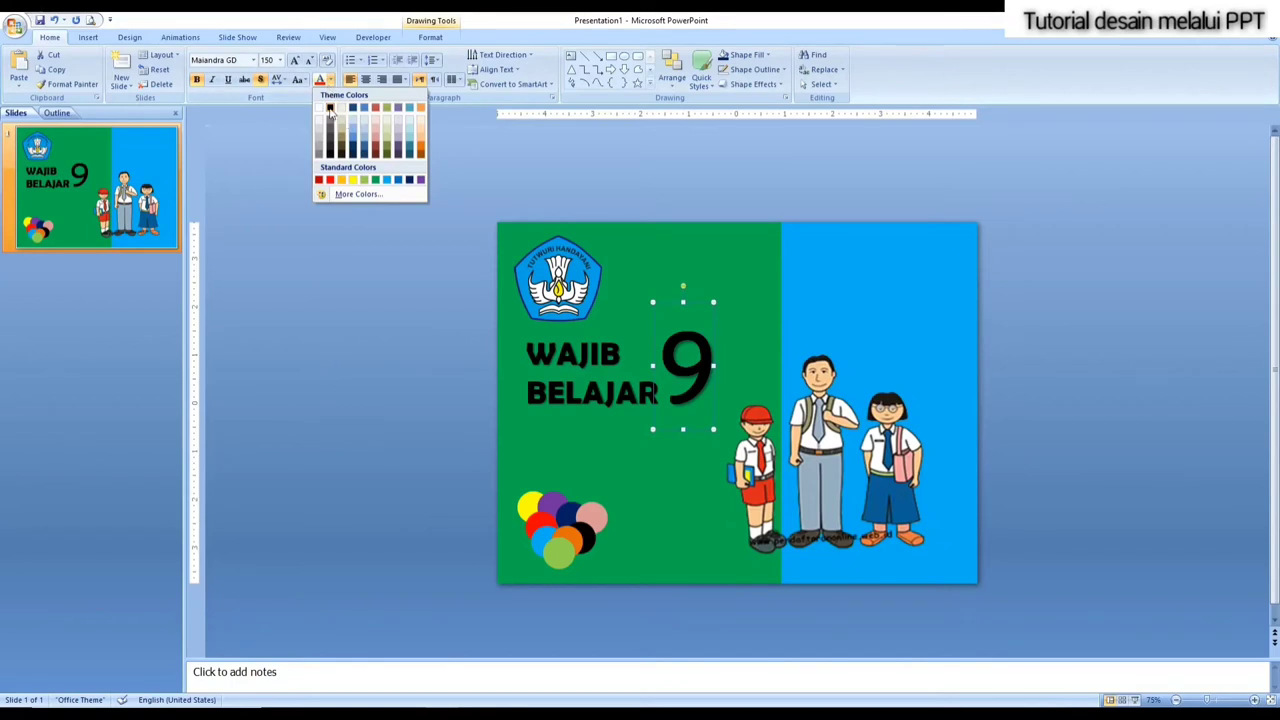
left_click(318, 109)
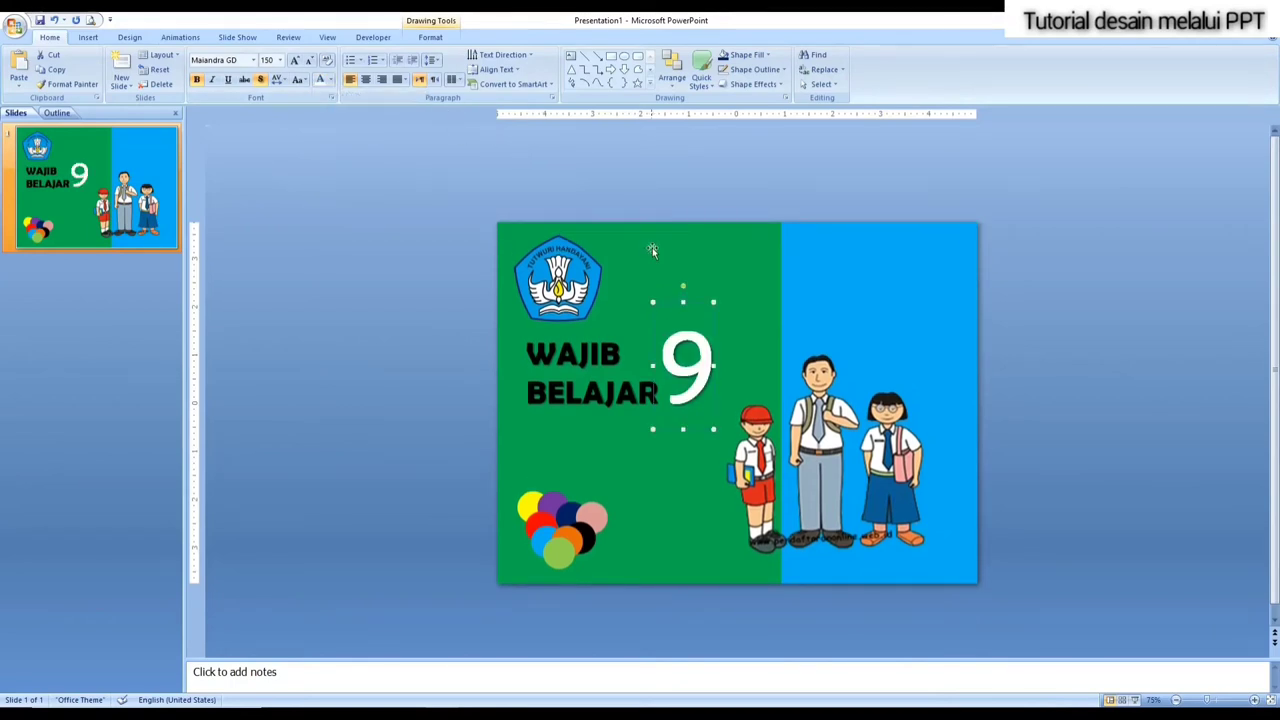
left_click(770, 85)
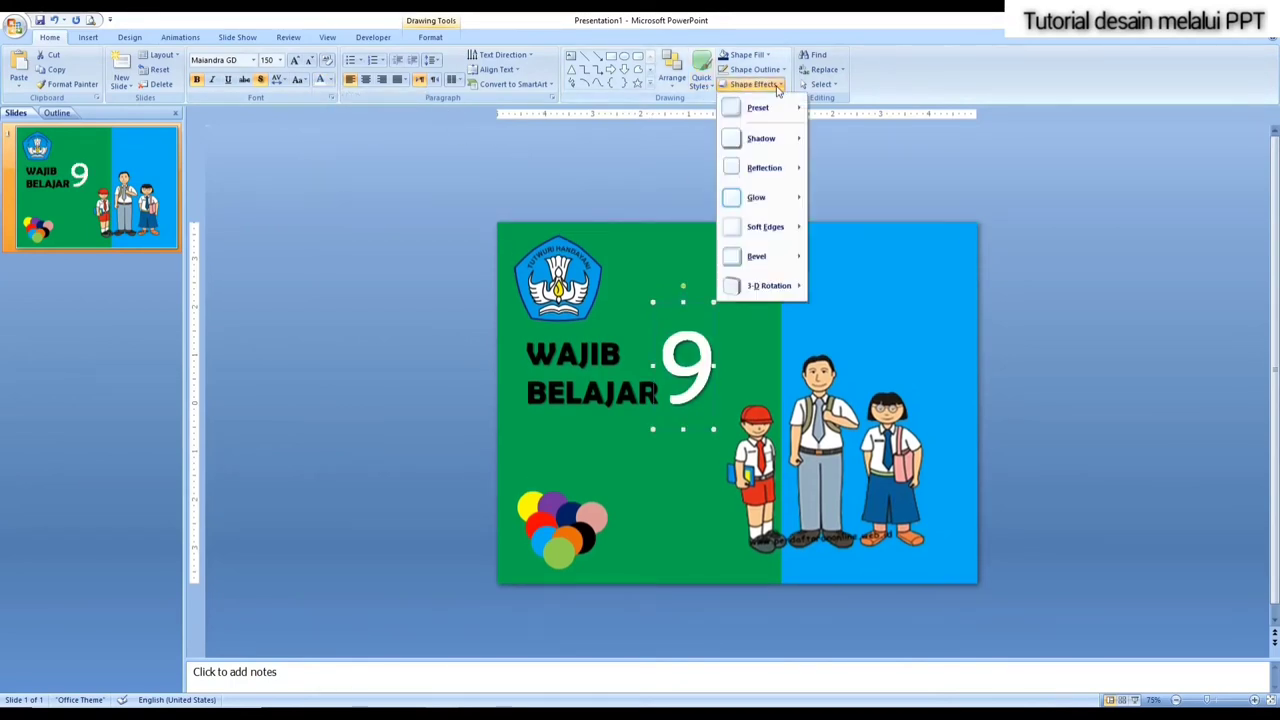
mouse_move(760, 138)
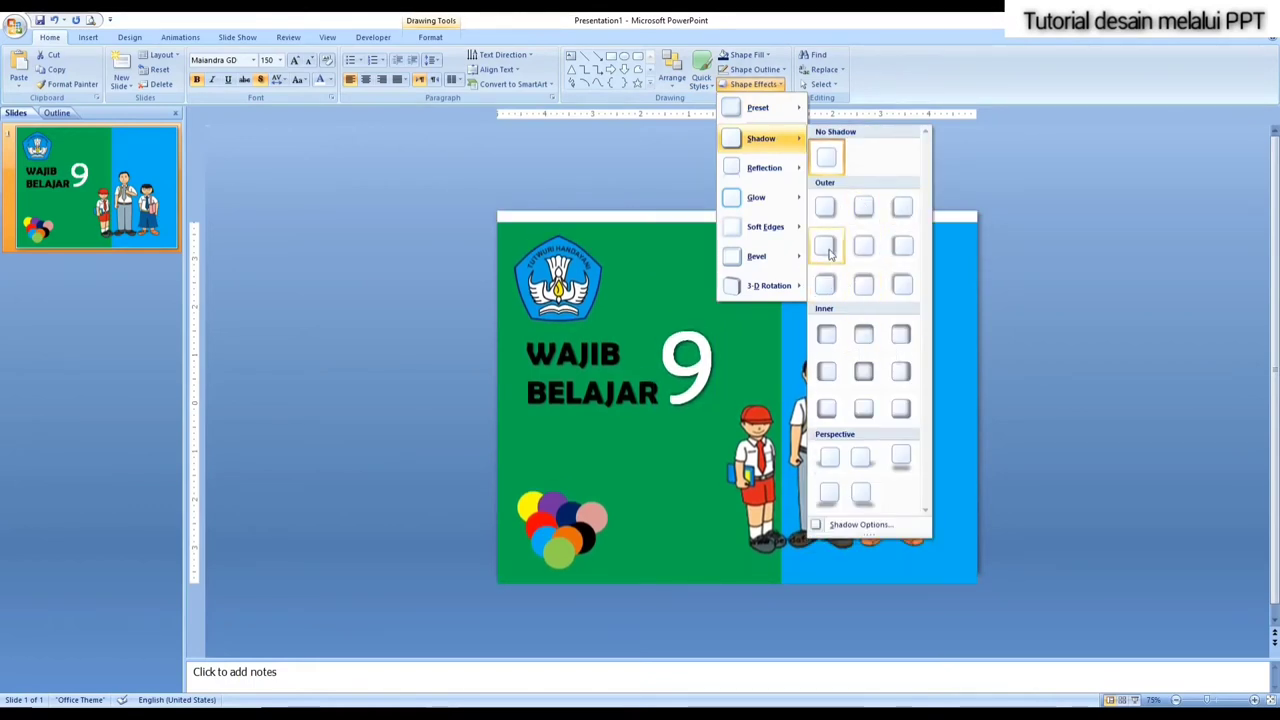
left_click(829, 250)
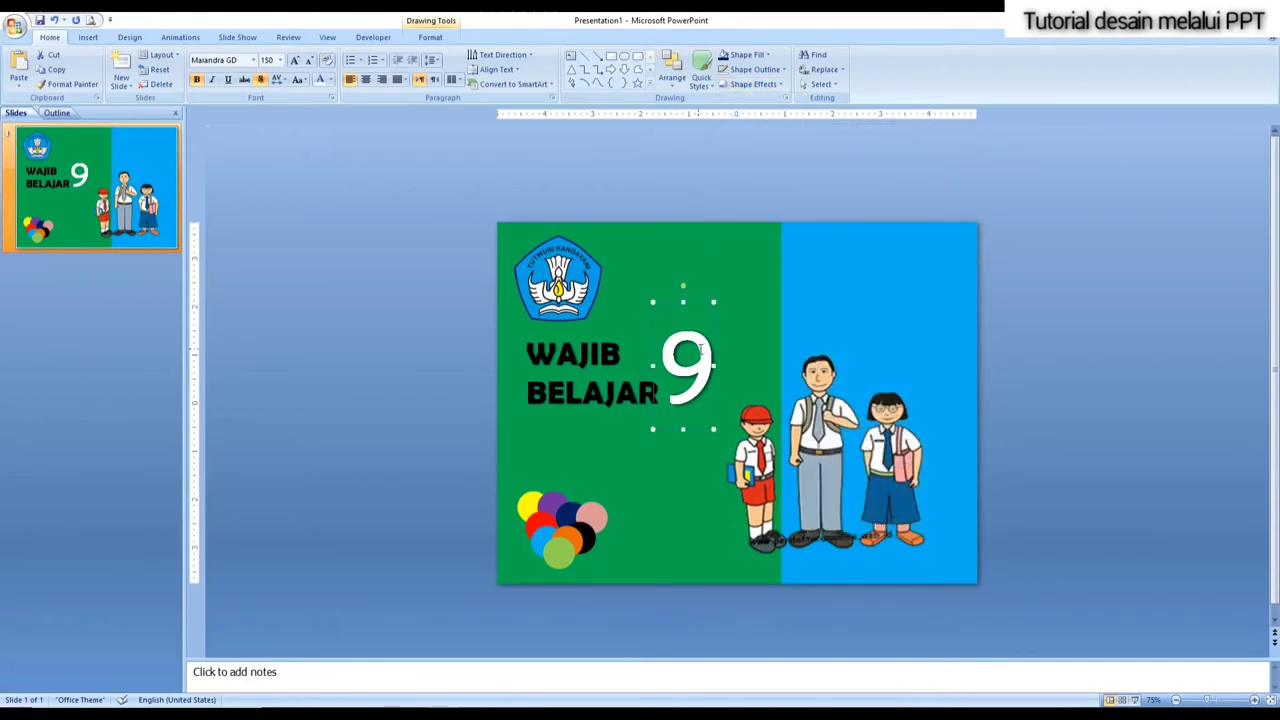
left_click(755, 84)
mouse_move(757, 197)
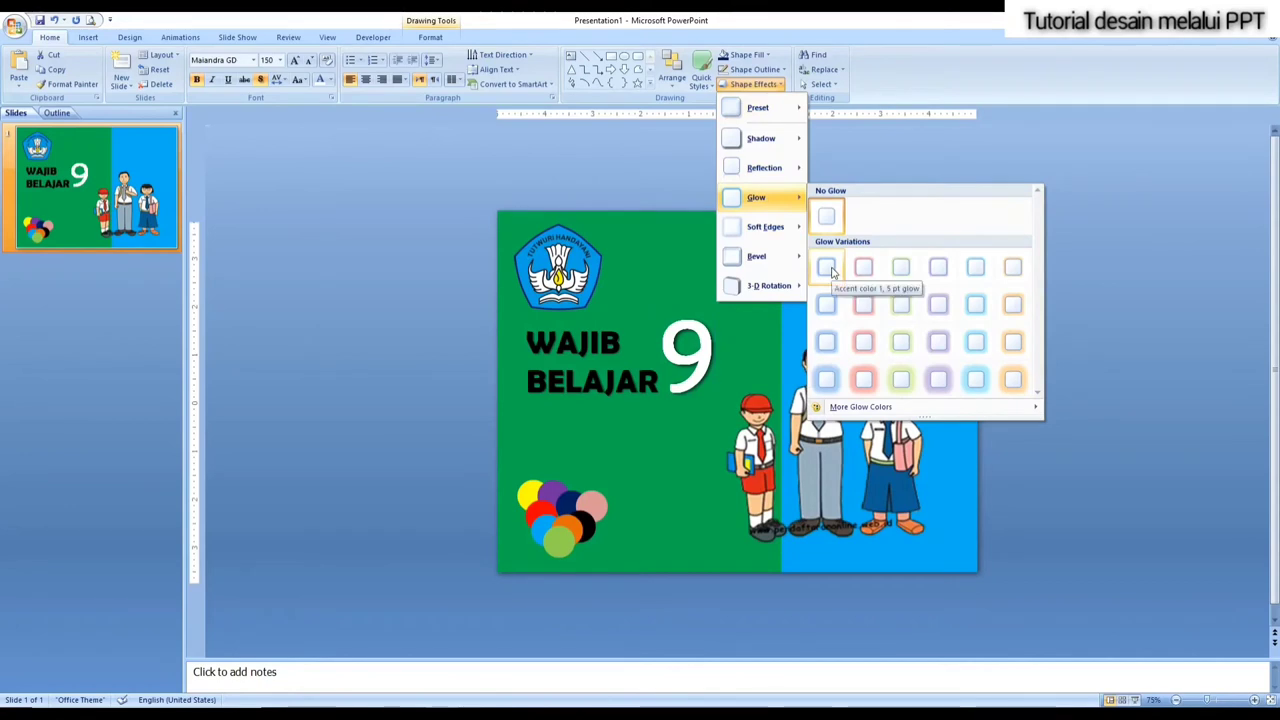
left_click(826, 266)
left_click(625, 173)
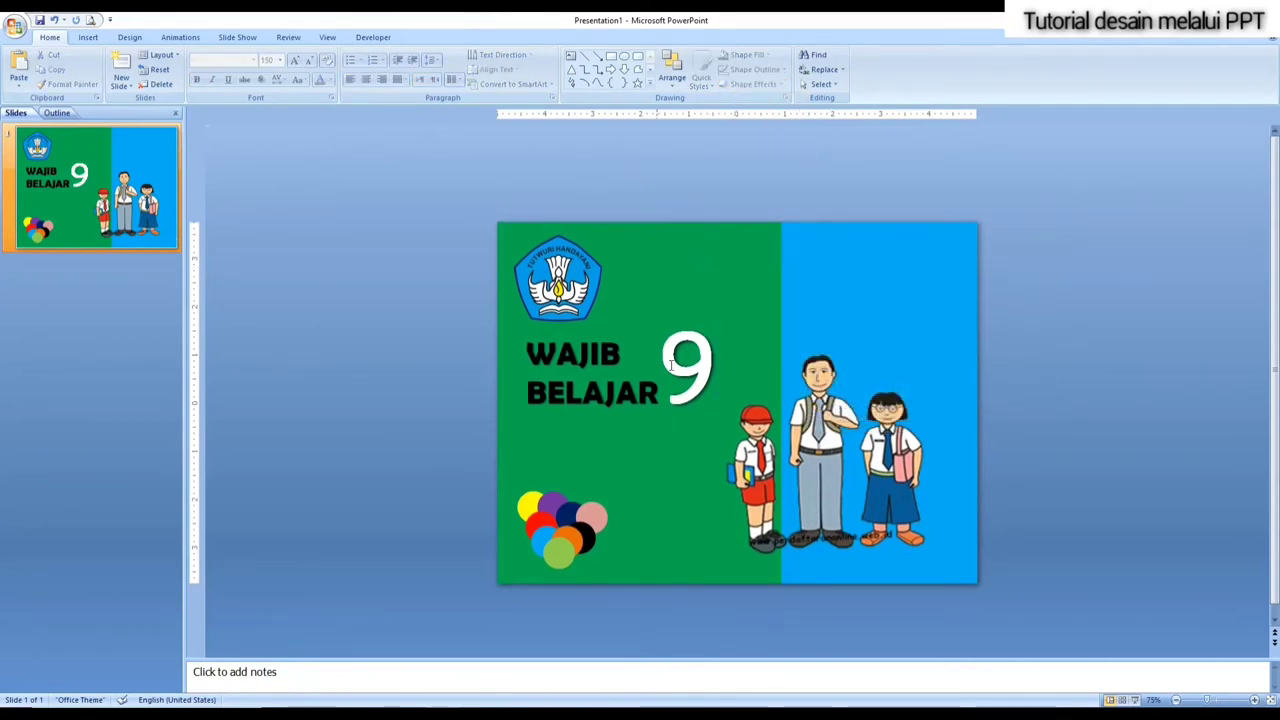
left_click(557, 362)
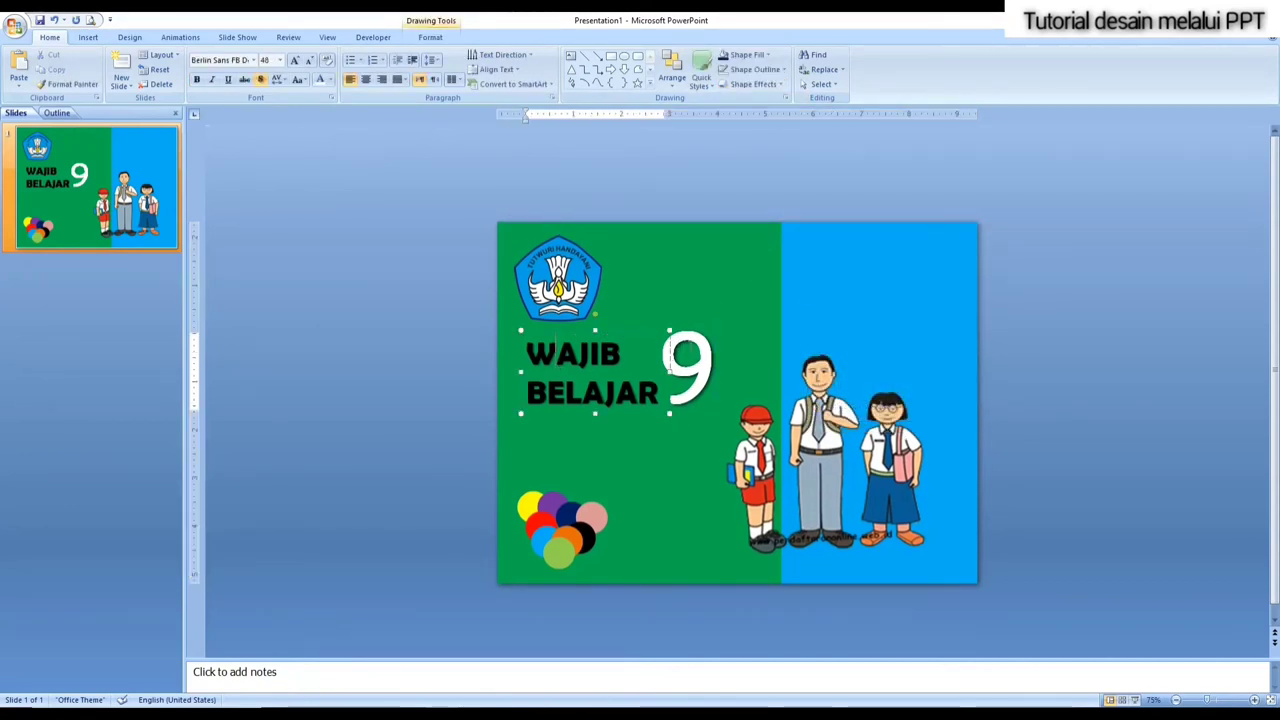
Step: Select the whole WAJIB BELAJAR title box and make its text Red
left_click(670, 345)
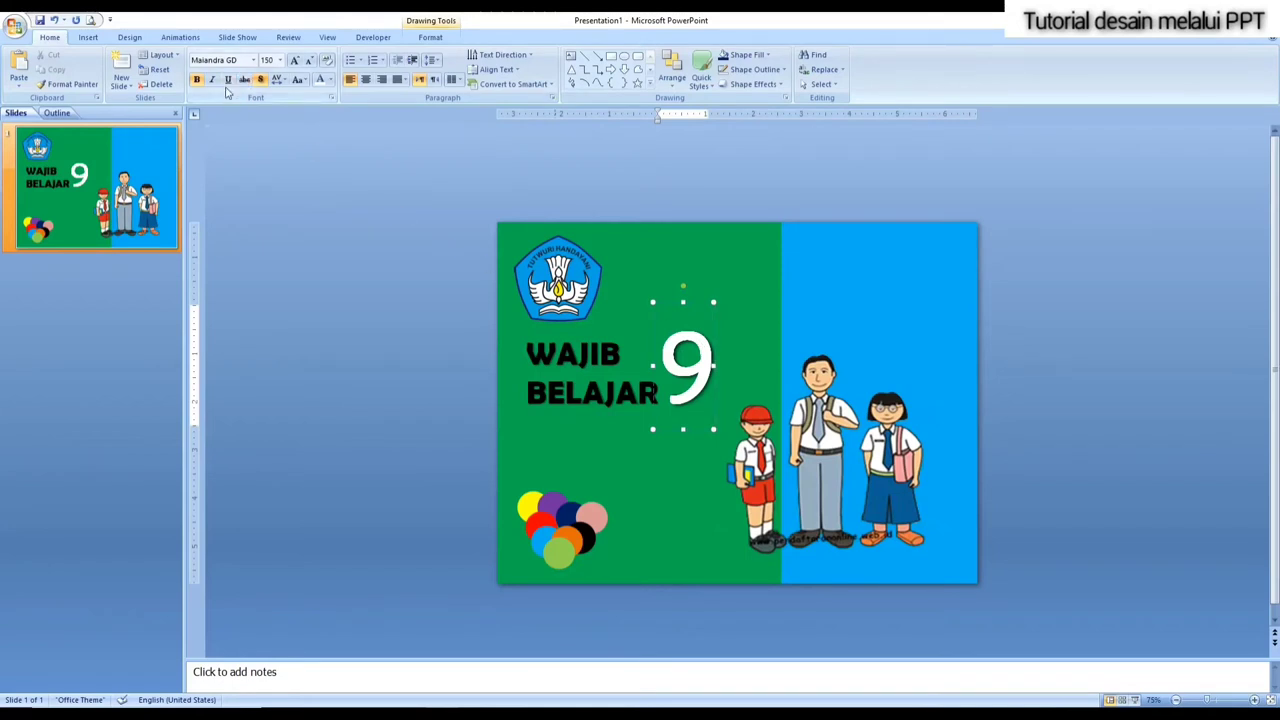
left_click(392, 208)
left_click(596, 375)
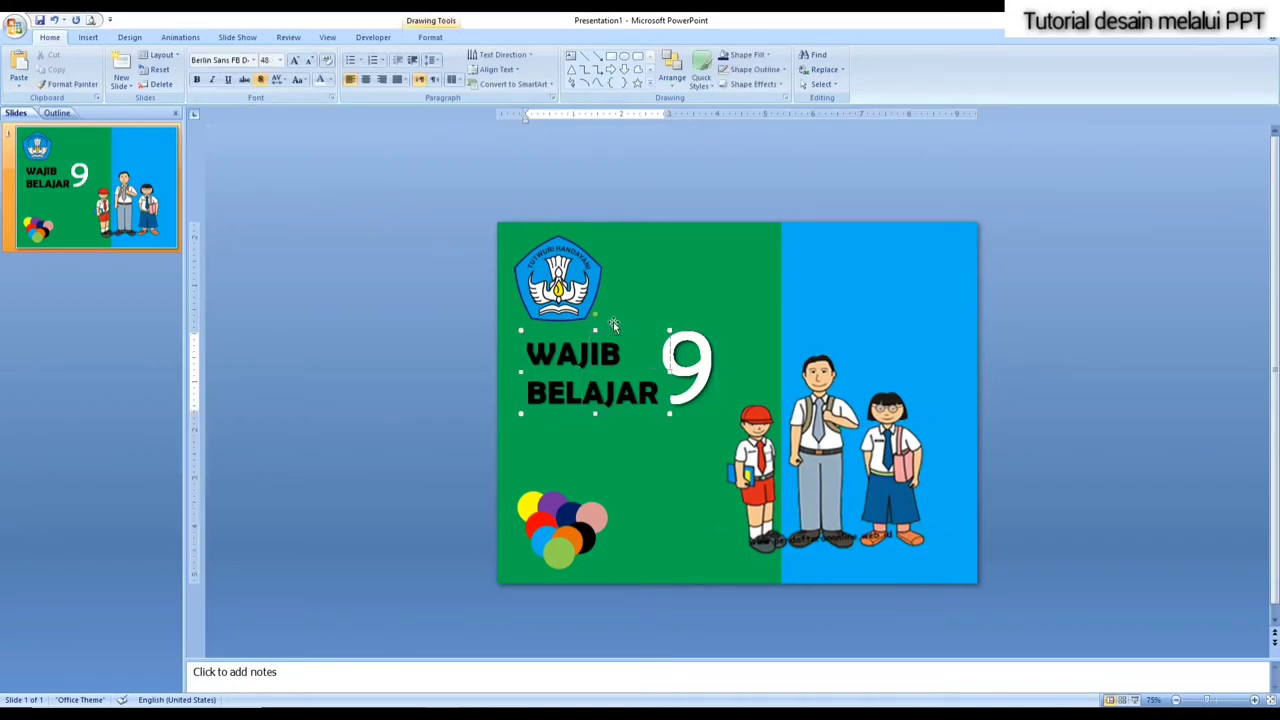
left_click(417, 357)
left_click(569, 352)
left_click(617, 333)
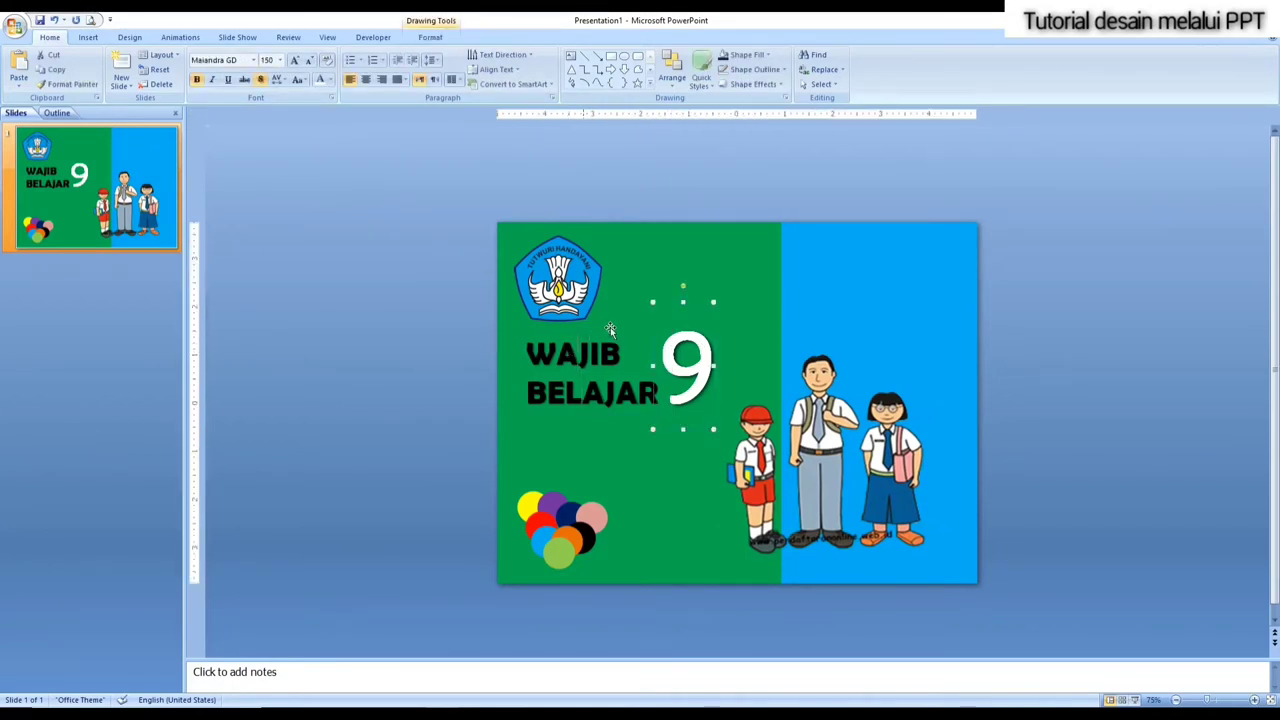
left_click(568, 350)
left_click(563, 333)
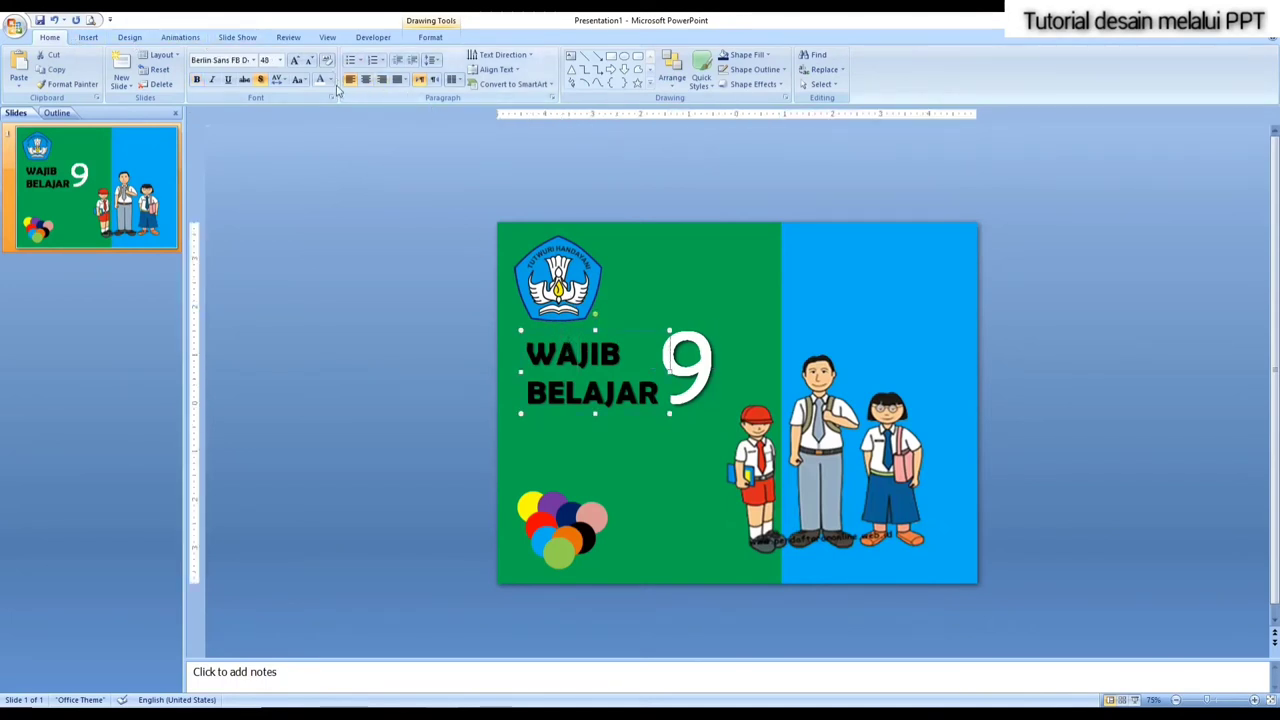
left_click(332, 81)
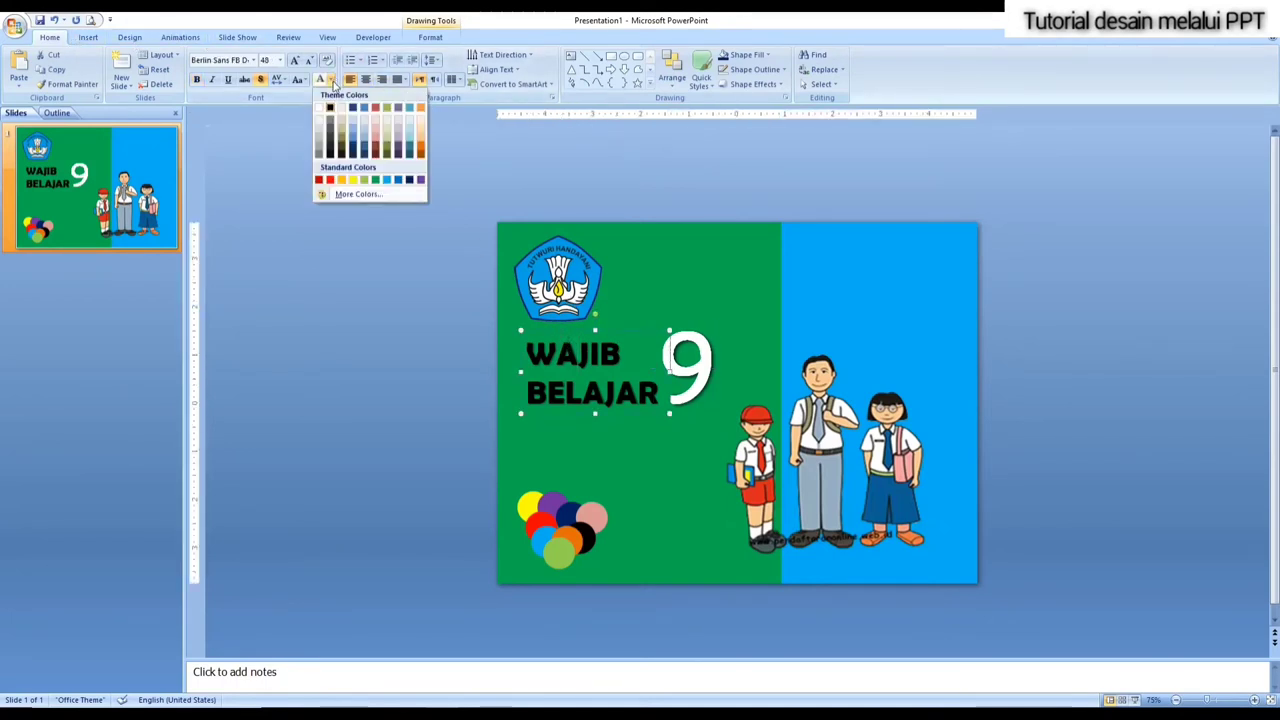
left_click(331, 180)
left_click(294, 358)
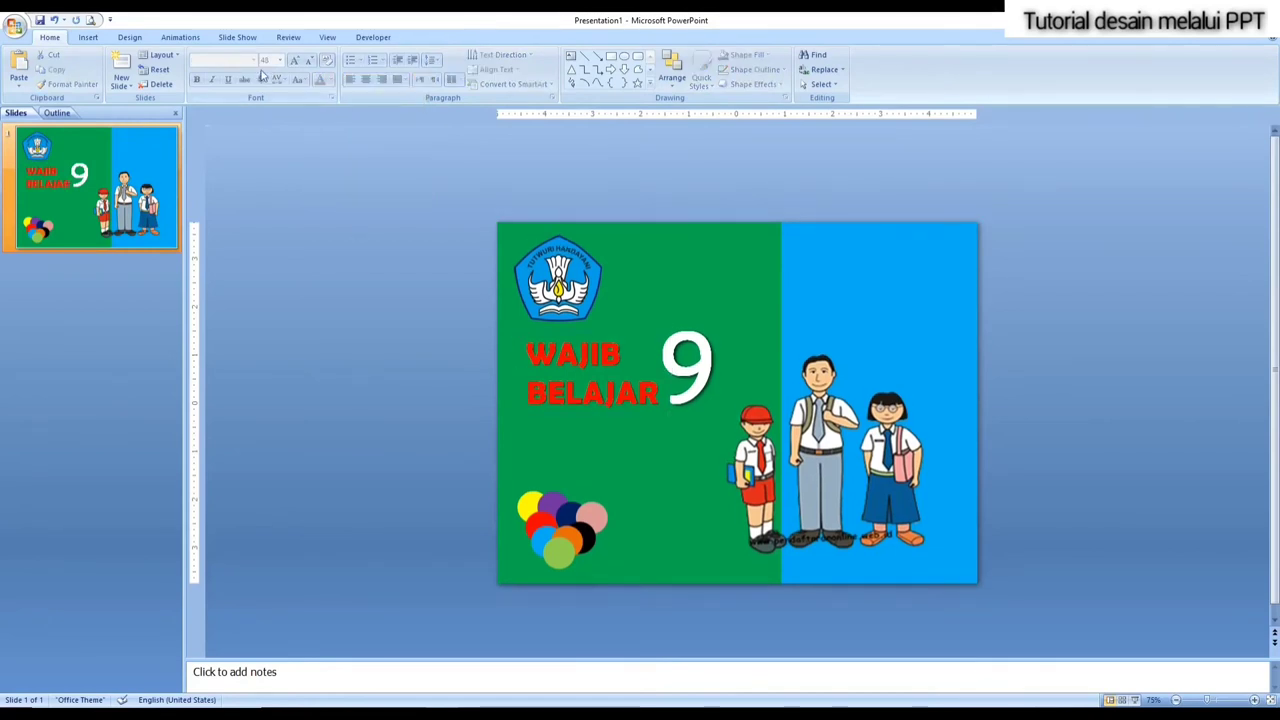
left_click(88, 37)
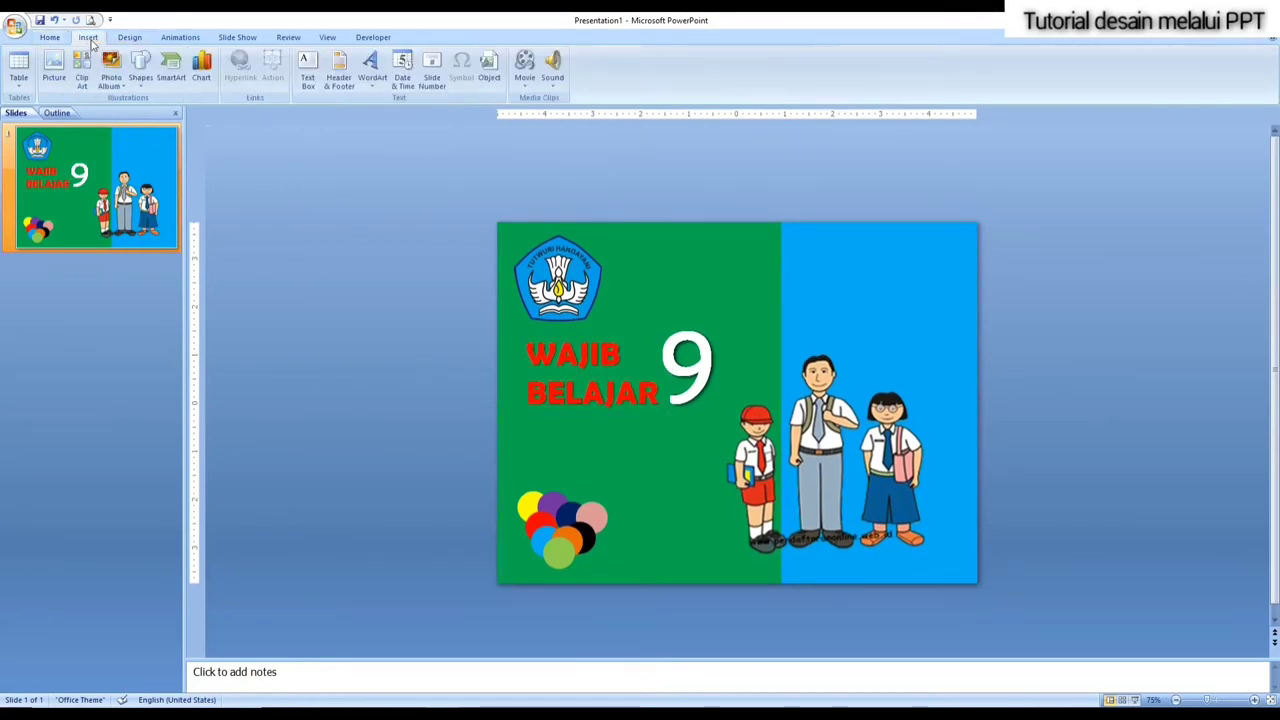
Step: Add a text box reading TAHUN just left of the slide and widen it
left_click(308, 72)
left_click(383, 287)
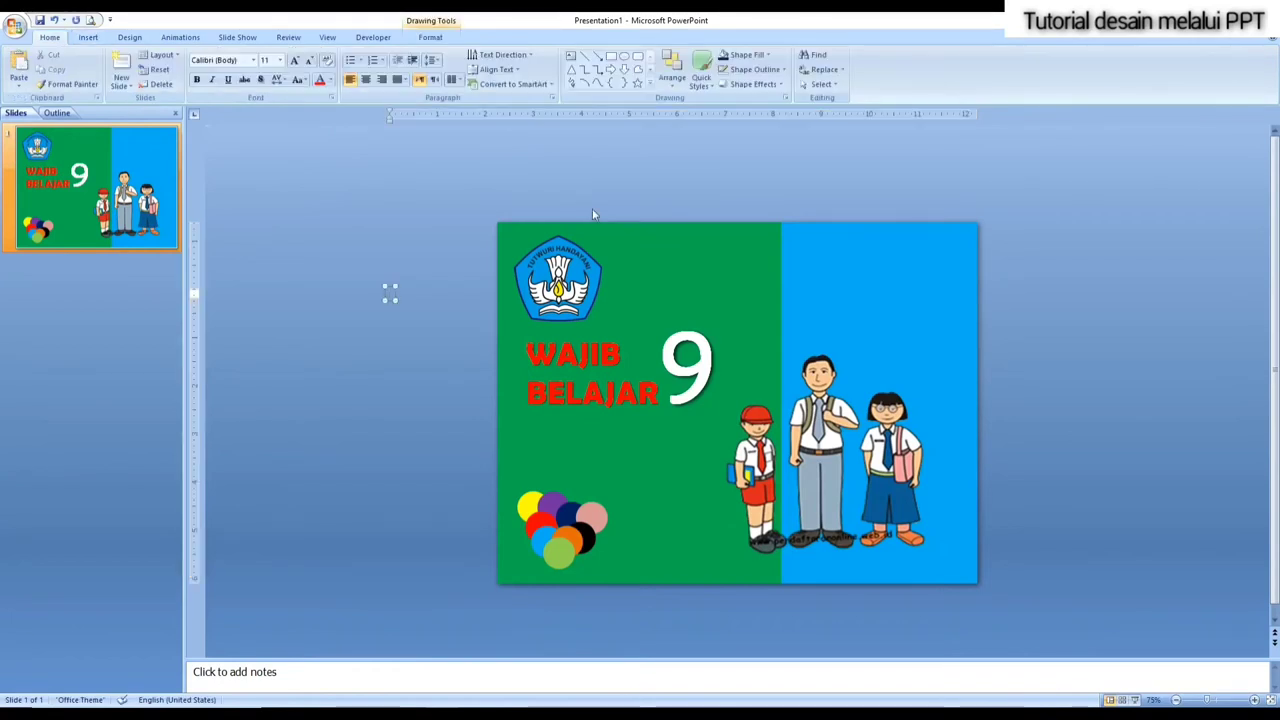
type("TAHUN")
left_click(350, 333)
left_click(405, 294)
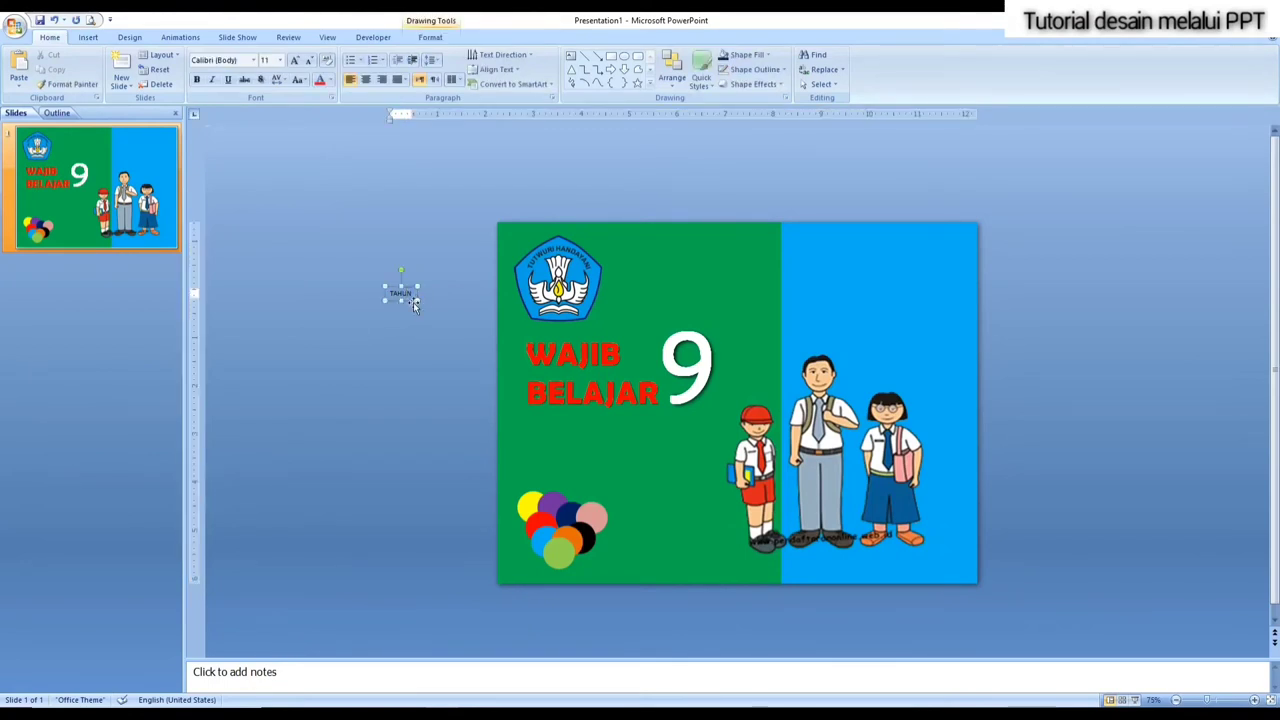
left_click_drag(419, 296, 486, 296)
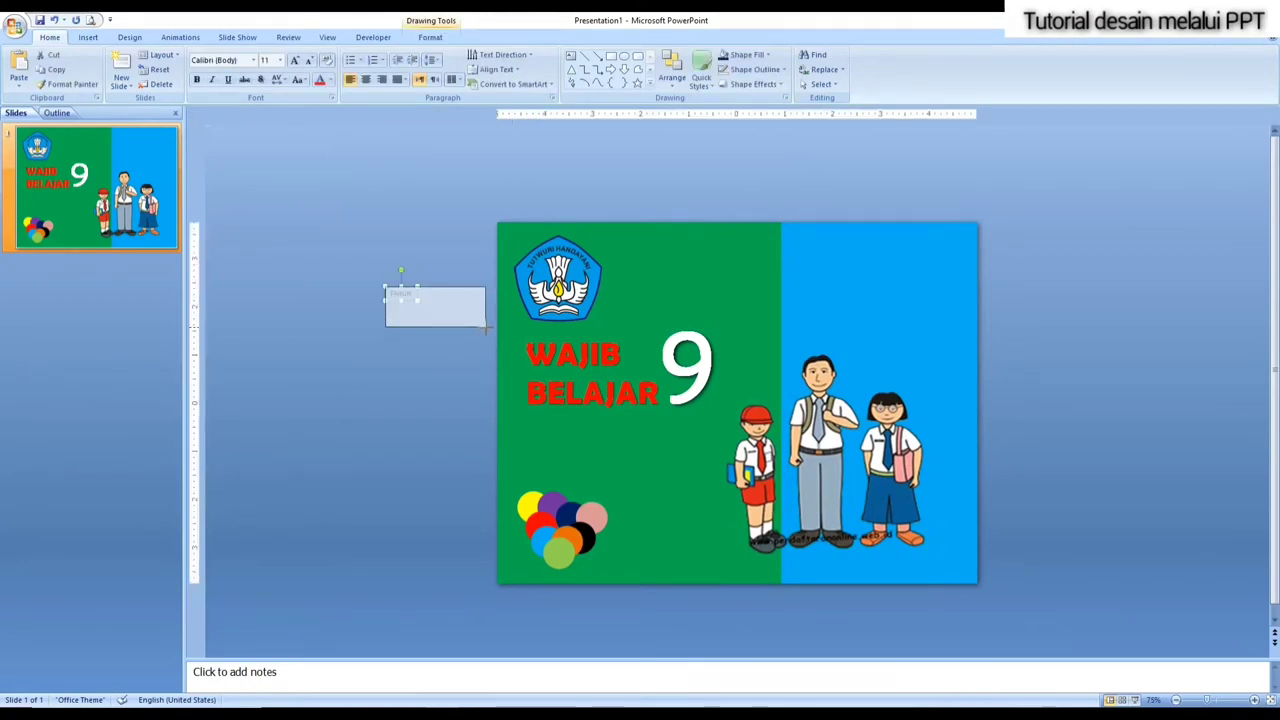
Step: Set the TAHUN text to the Bradley Hand ITC font
left_click(413, 300)
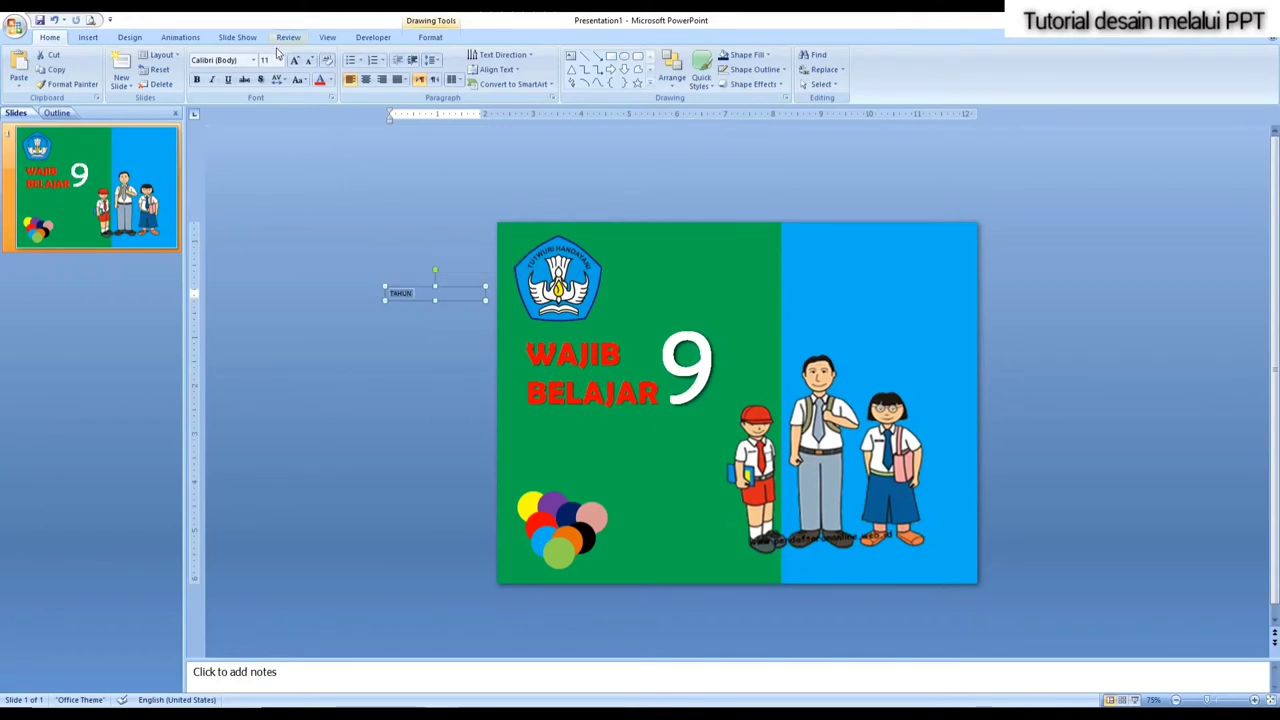
left_click(255, 62)
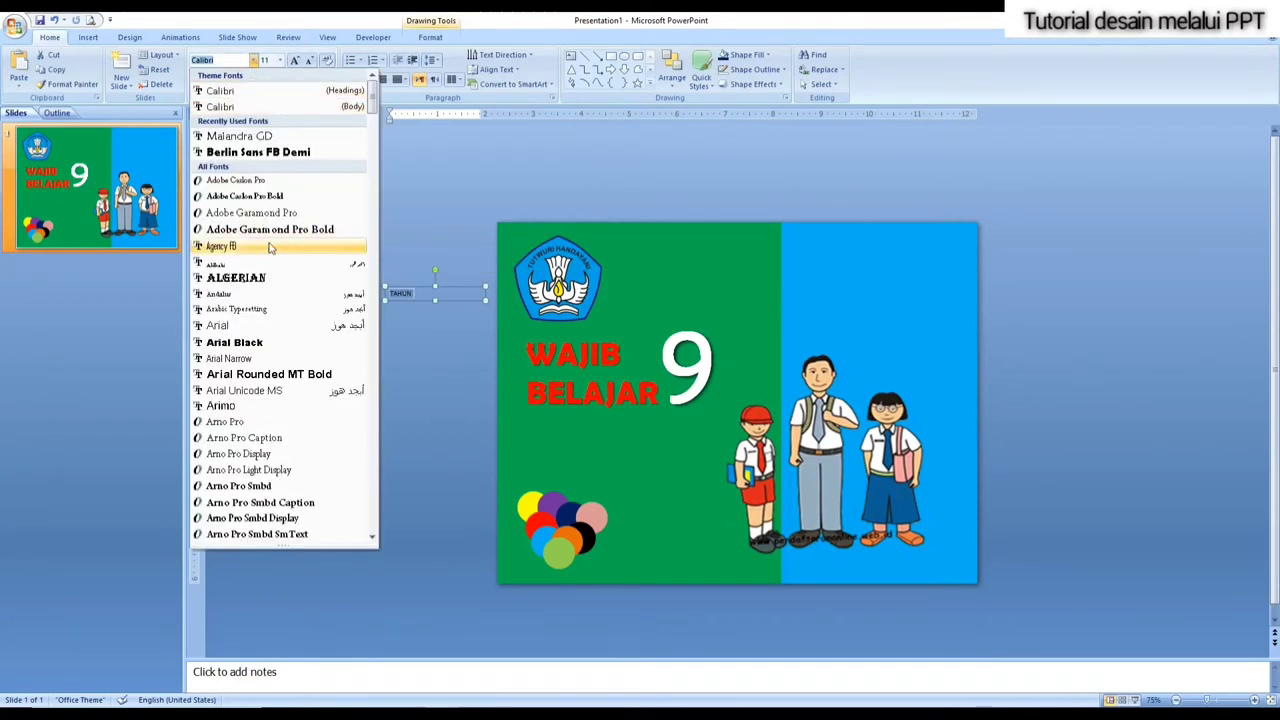
scroll(280, 455, "down", 4)
scroll(280, 473, "down", 4)
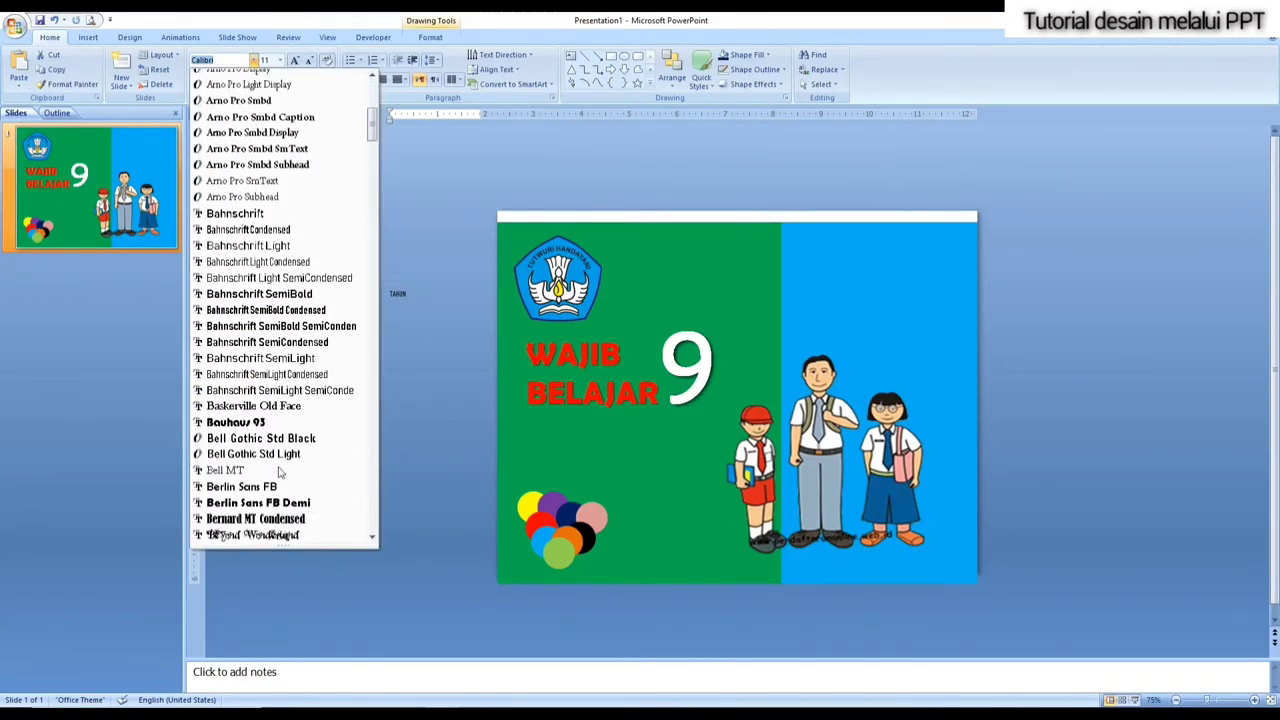
scroll(280, 473, "down", 2)
scroll(280, 473, "down", 2)
scroll(280, 474, "down", 2)
scroll(280, 475, "down", 3)
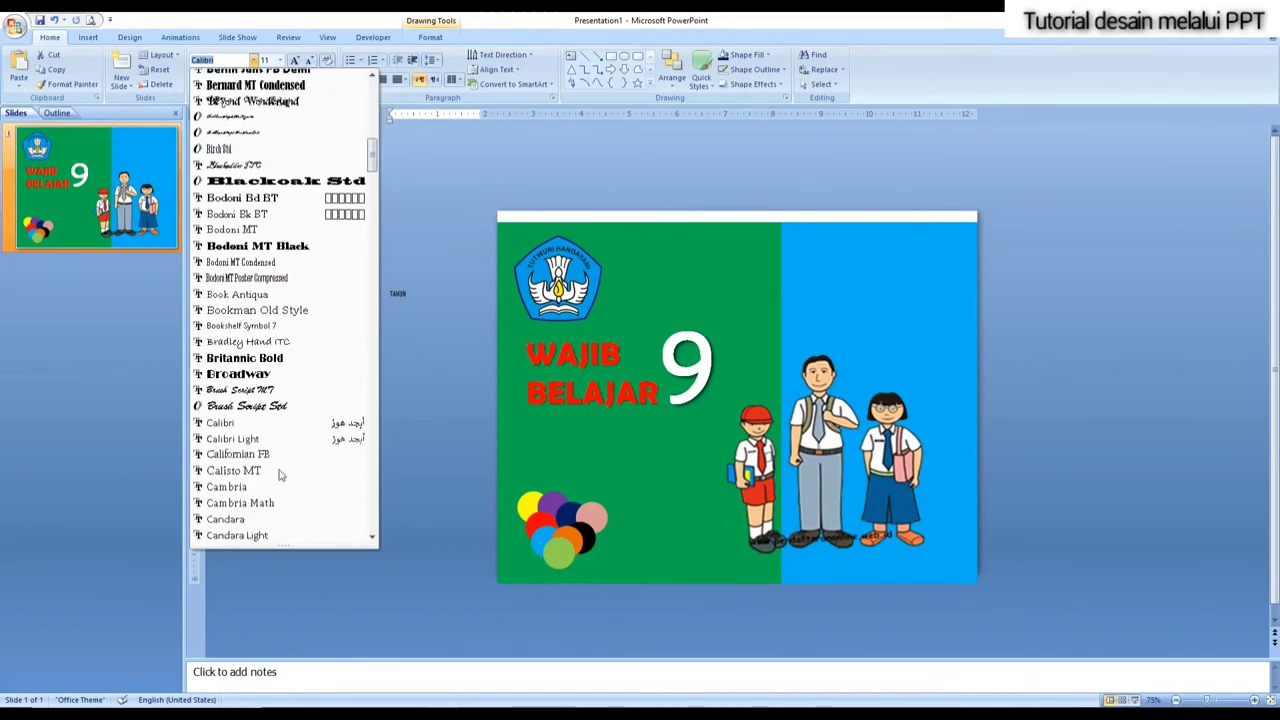
left_click(286, 342)
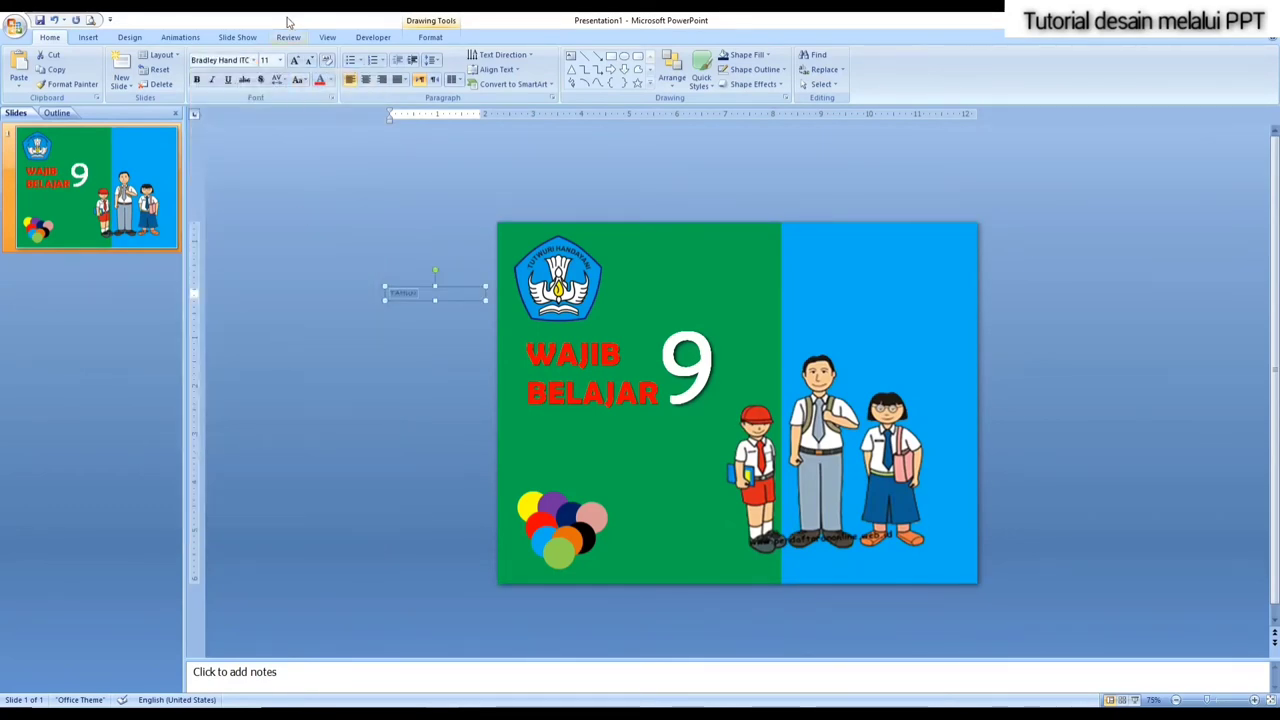
Step: Browse further down the font list for another TAHUN font
left_click(280, 60)
scroll(283, 438, "down", 5)
scroll(283, 438, "down", 3)
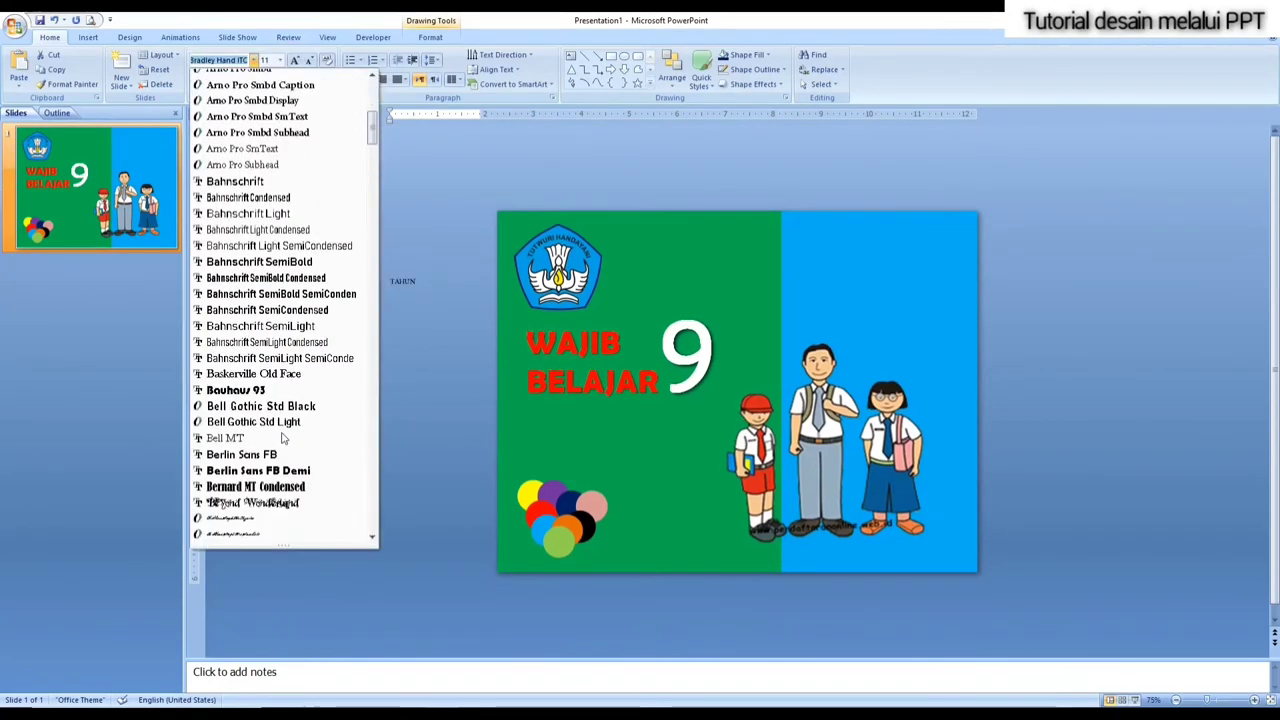
scroll(283, 438, "down", 3)
scroll(283, 440, "down", 4)
scroll(283, 450, "down", 1)
scroll(281, 455, "down", 3)
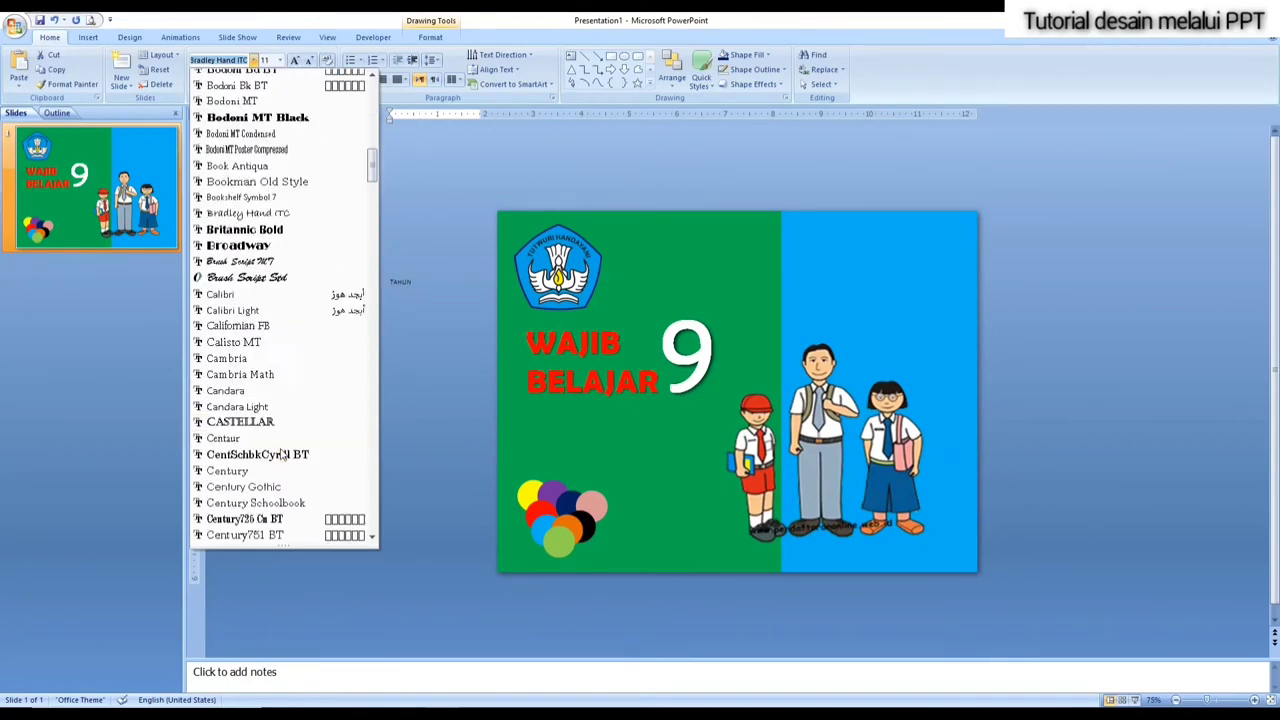
scroll(281, 455, "down", 1)
scroll(281, 455, "down", 2)
scroll(281, 455, "down", 3)
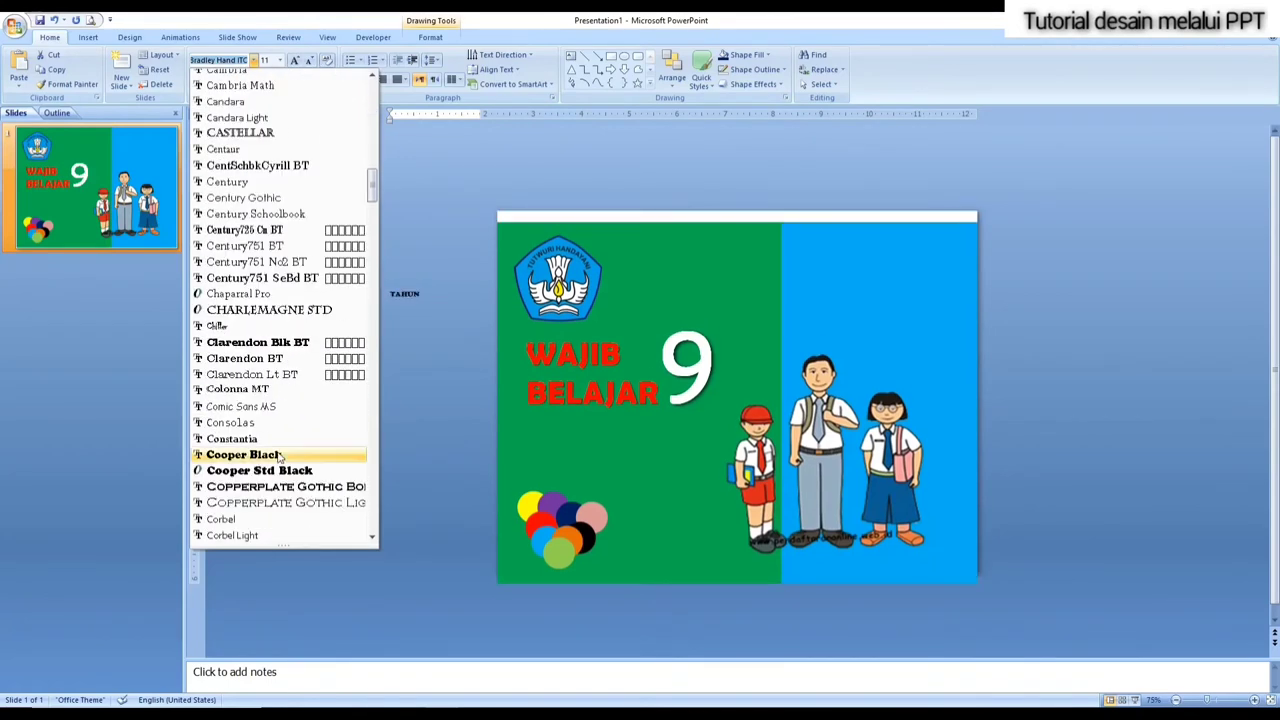
scroll(270, 458, "down", 6)
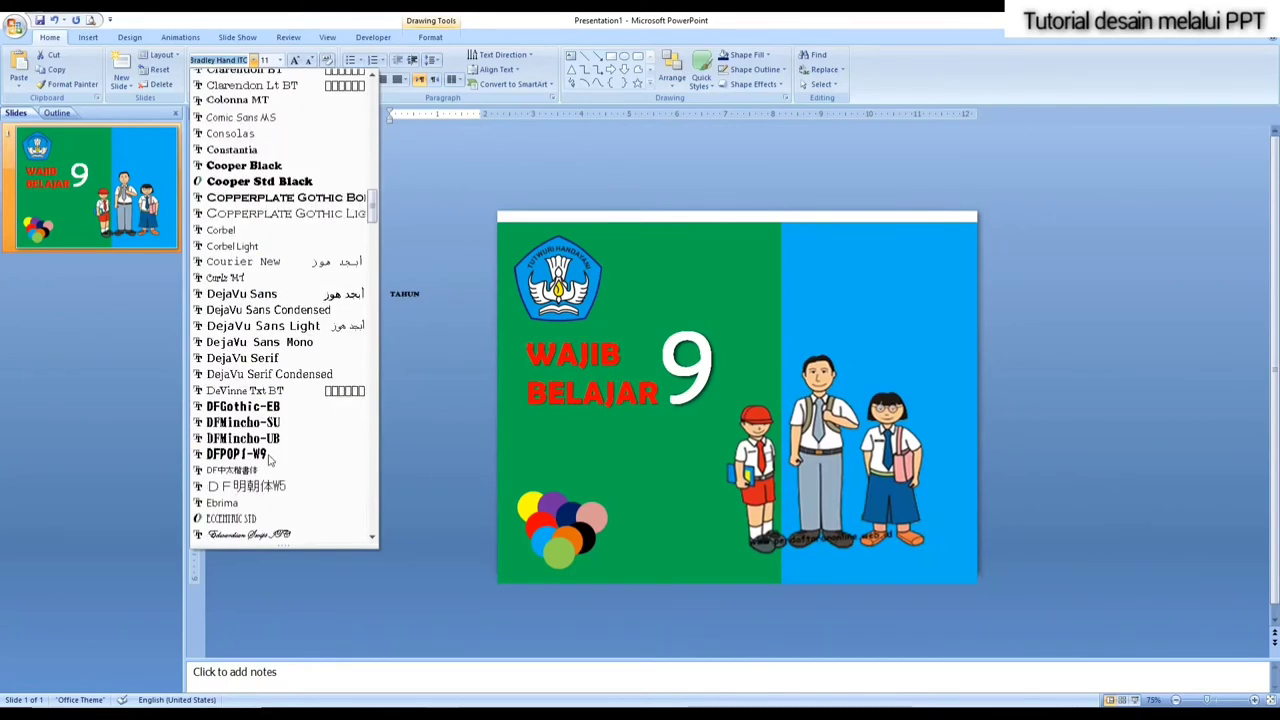
scroll(268, 459, "down", 2)
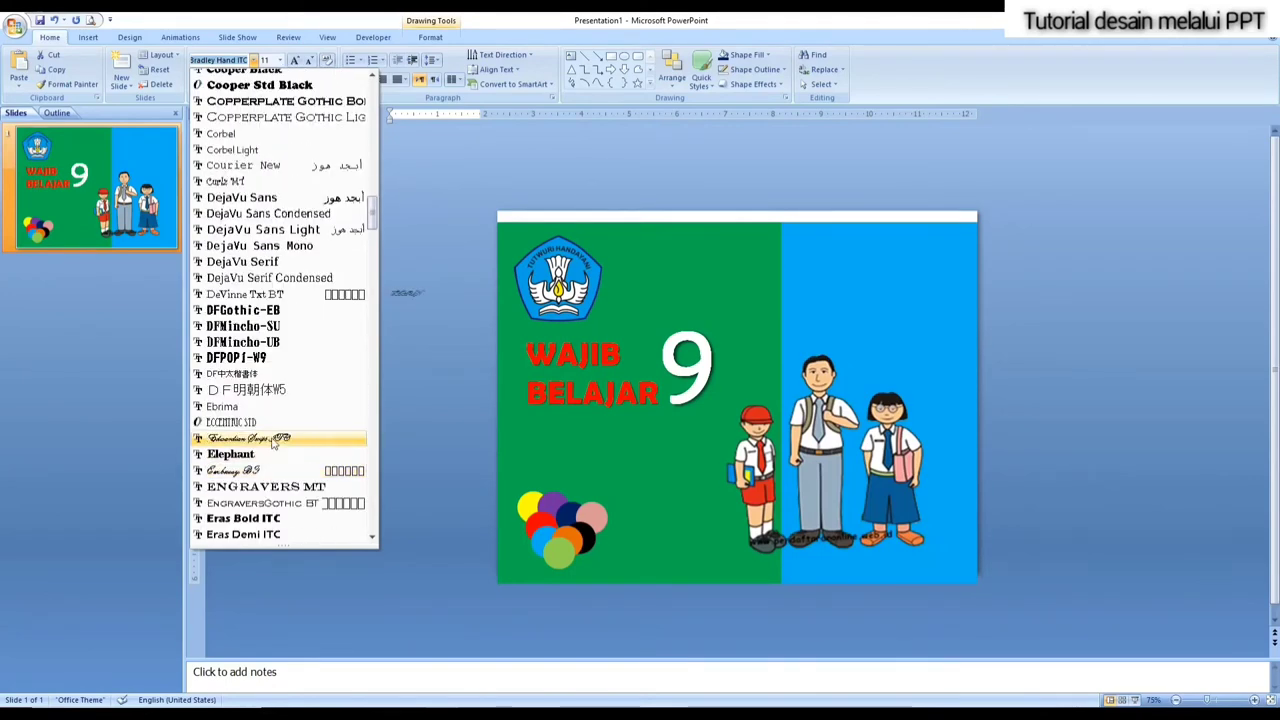
scroll(268, 470, "down", 4)
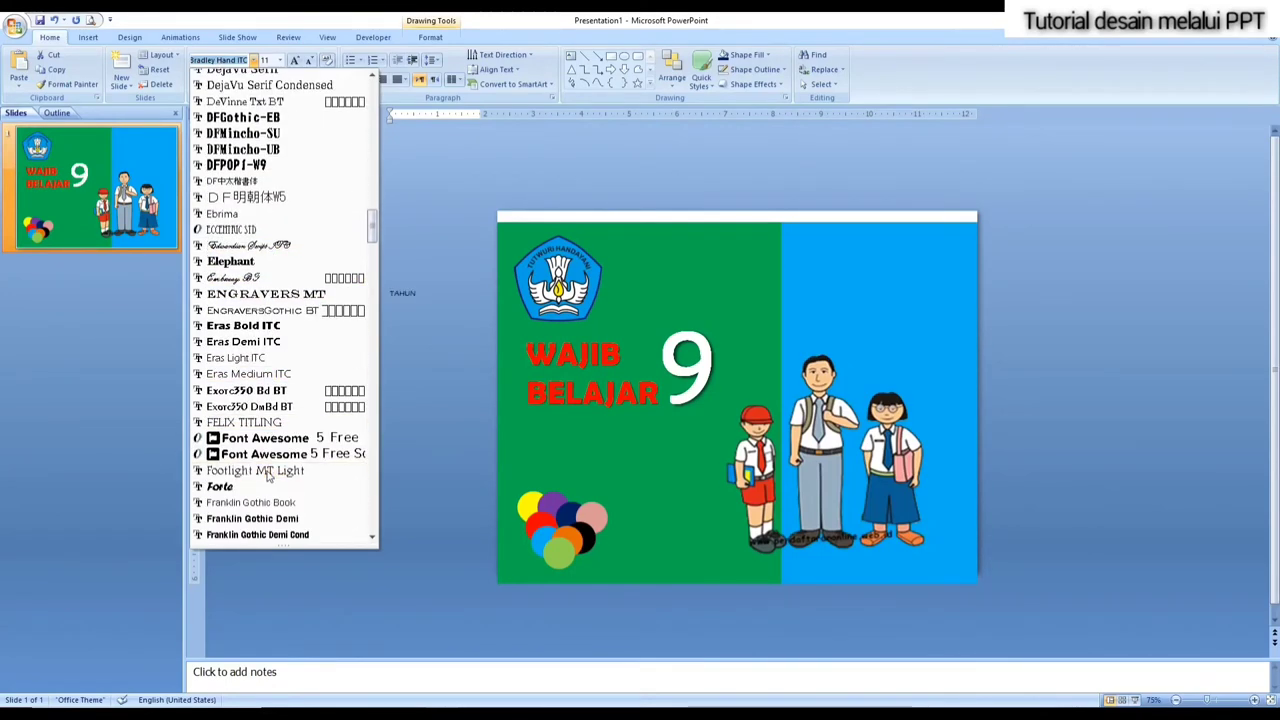
scroll(262, 485, "down", 1)
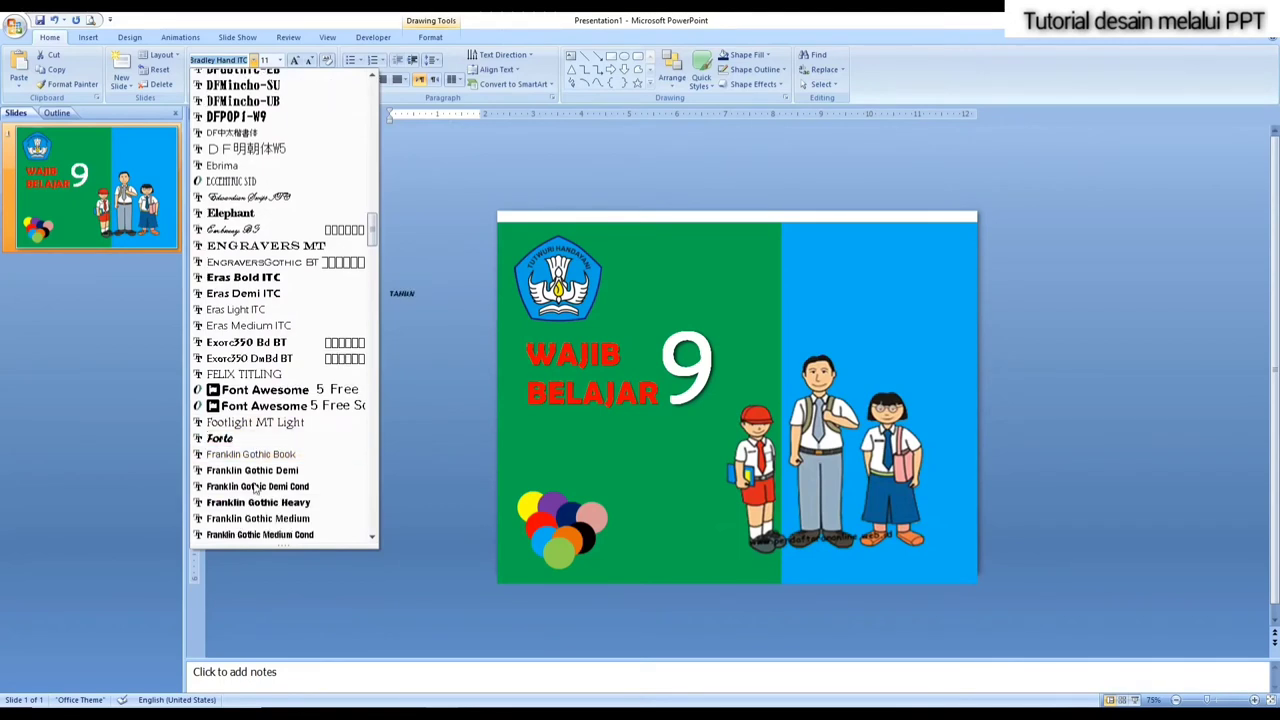
scroll(256, 488, "down", 2)
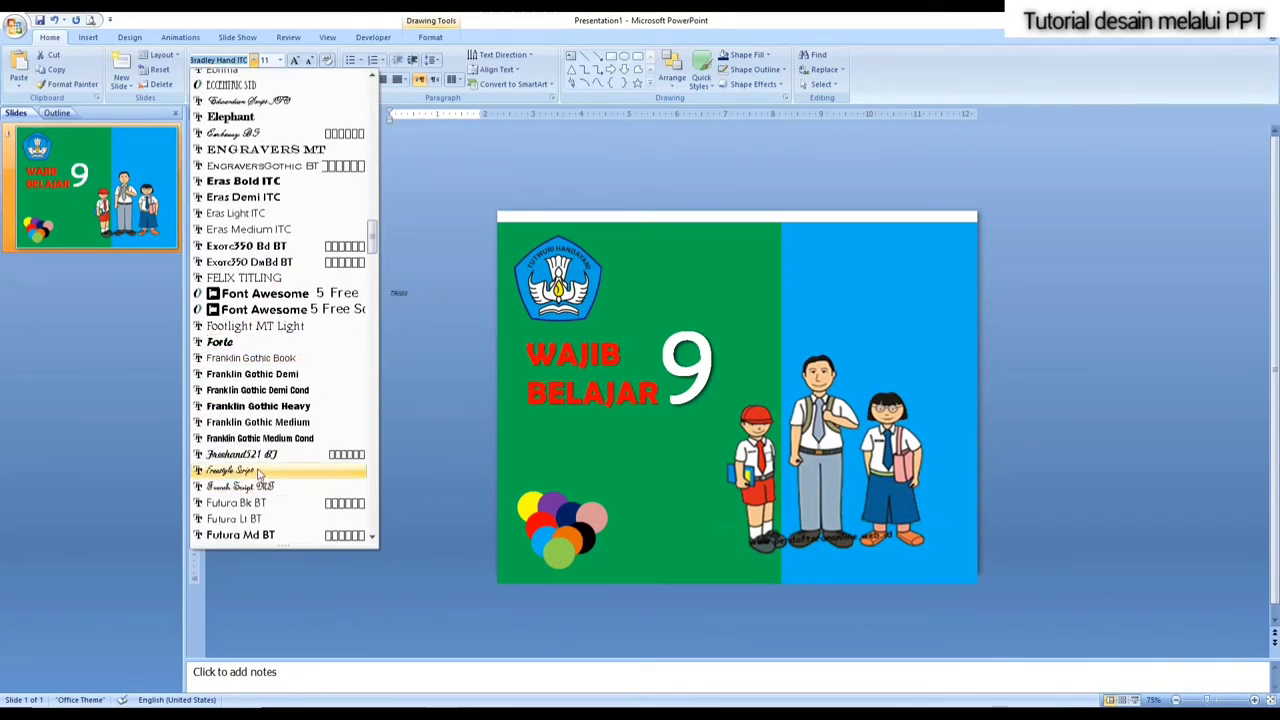
scroll(253, 488, "down", 3)
scroll(253, 490, "down", 3)
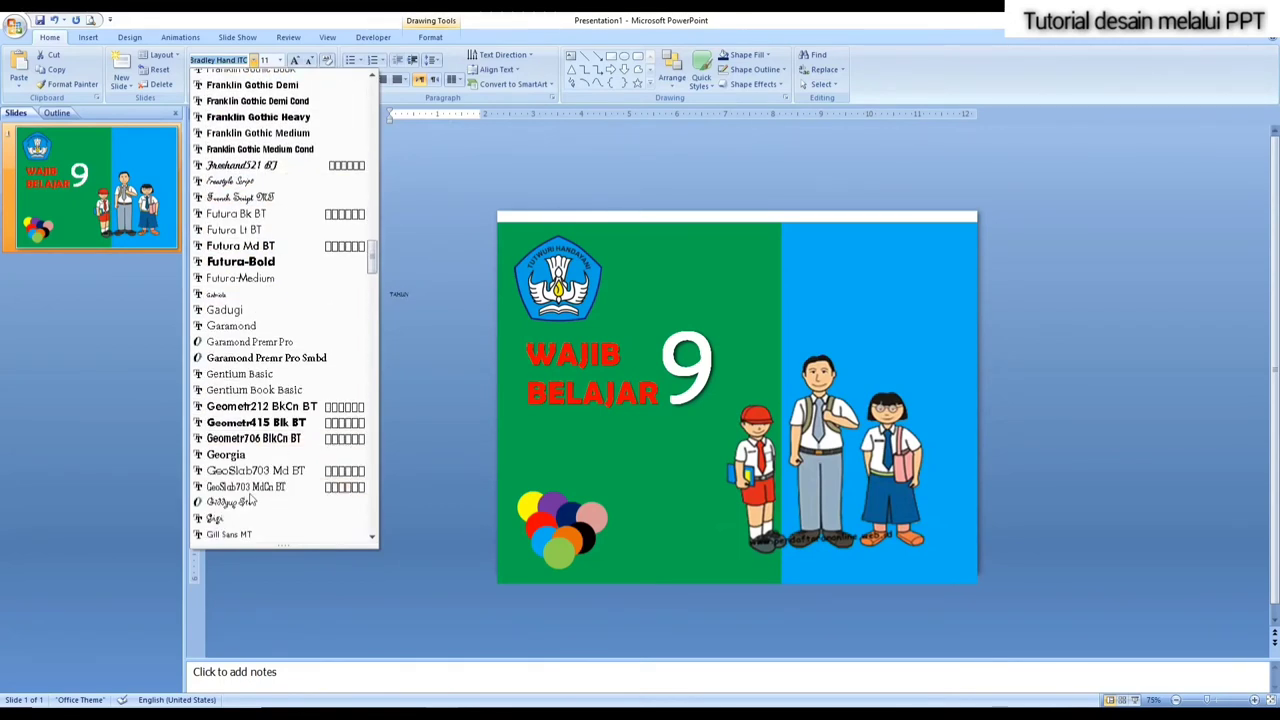
scroll(253, 494, "down", 2)
scroll(253, 498, "down", 3)
scroll(251, 499, "down", 1)
scroll(251, 499, "down", 4)
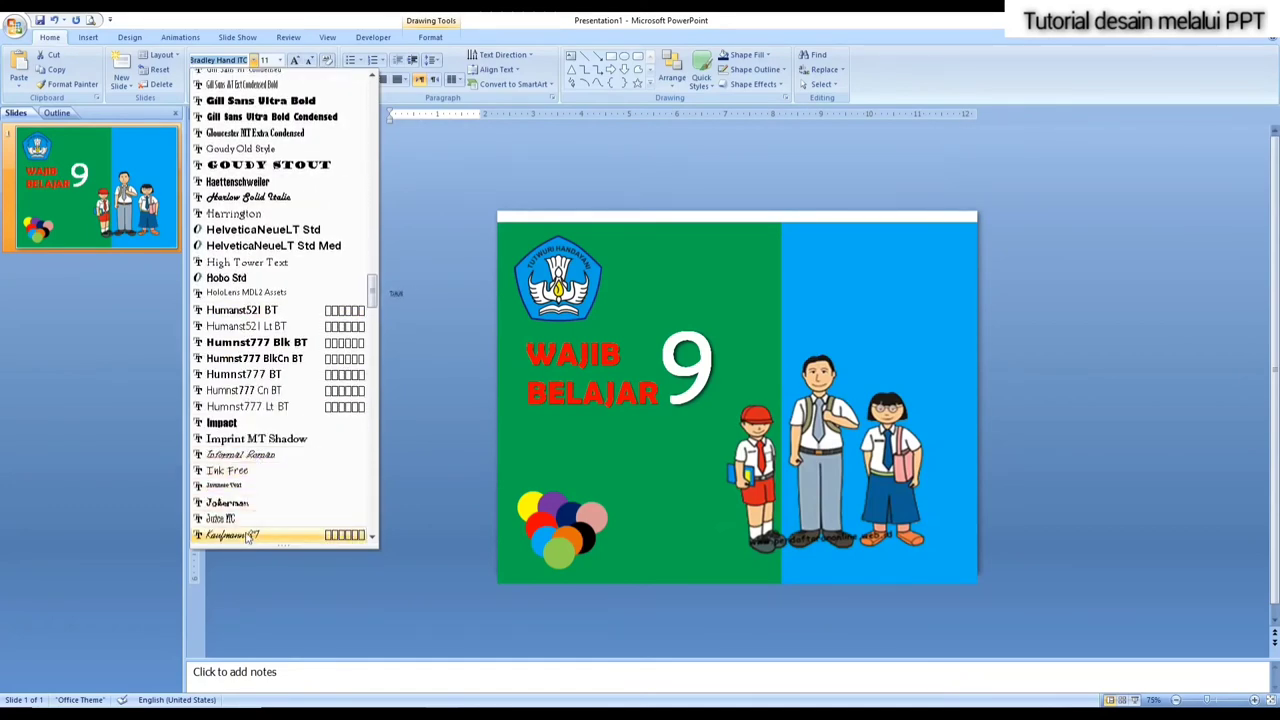
scroll(249, 531, "down", 5)
scroll(251, 540, "down", 2)
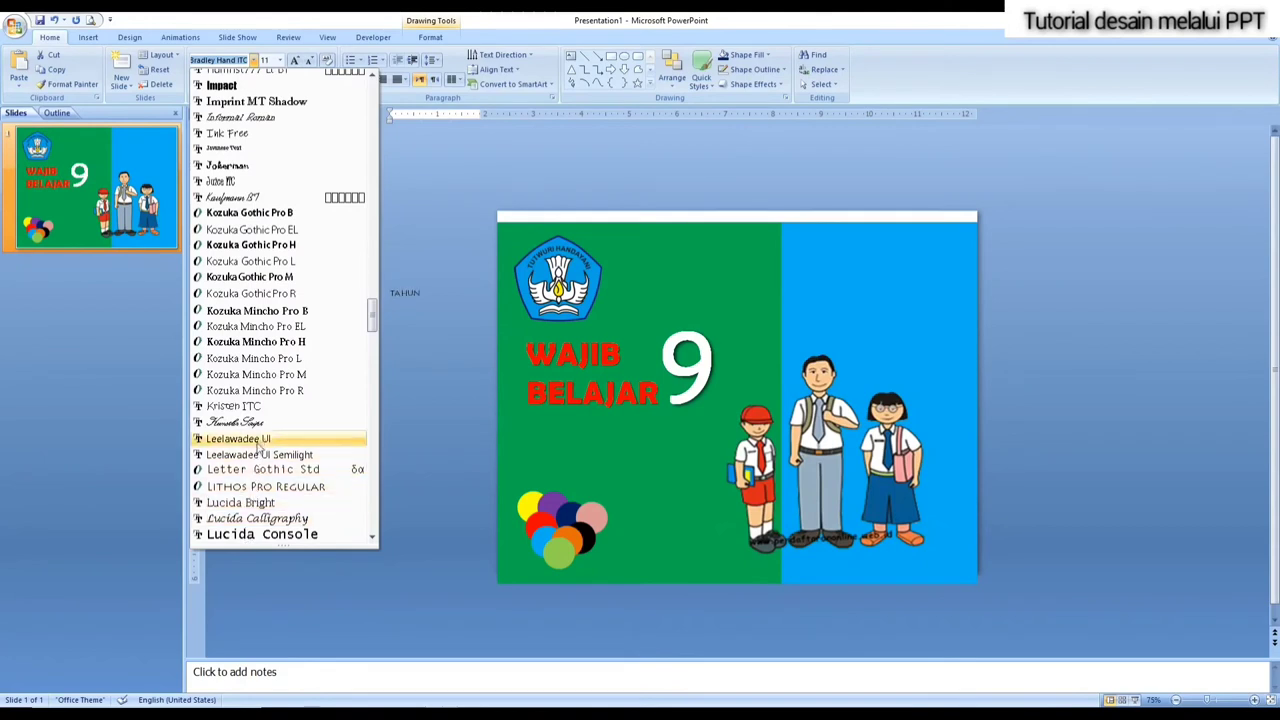
scroll(258, 470, "down", 2)
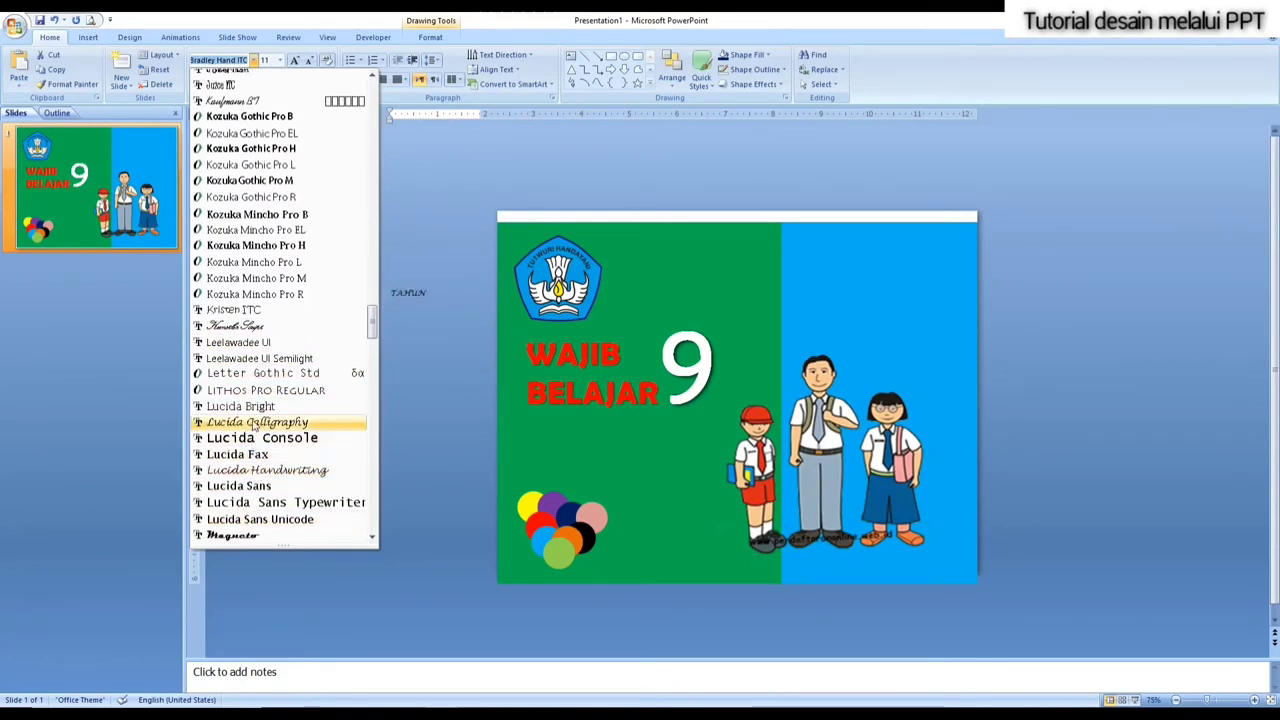
Step: Change TAHUN to sentence-case 'Tahun' in Lucida Handwriting, bold and shadowed
left_click(267, 470)
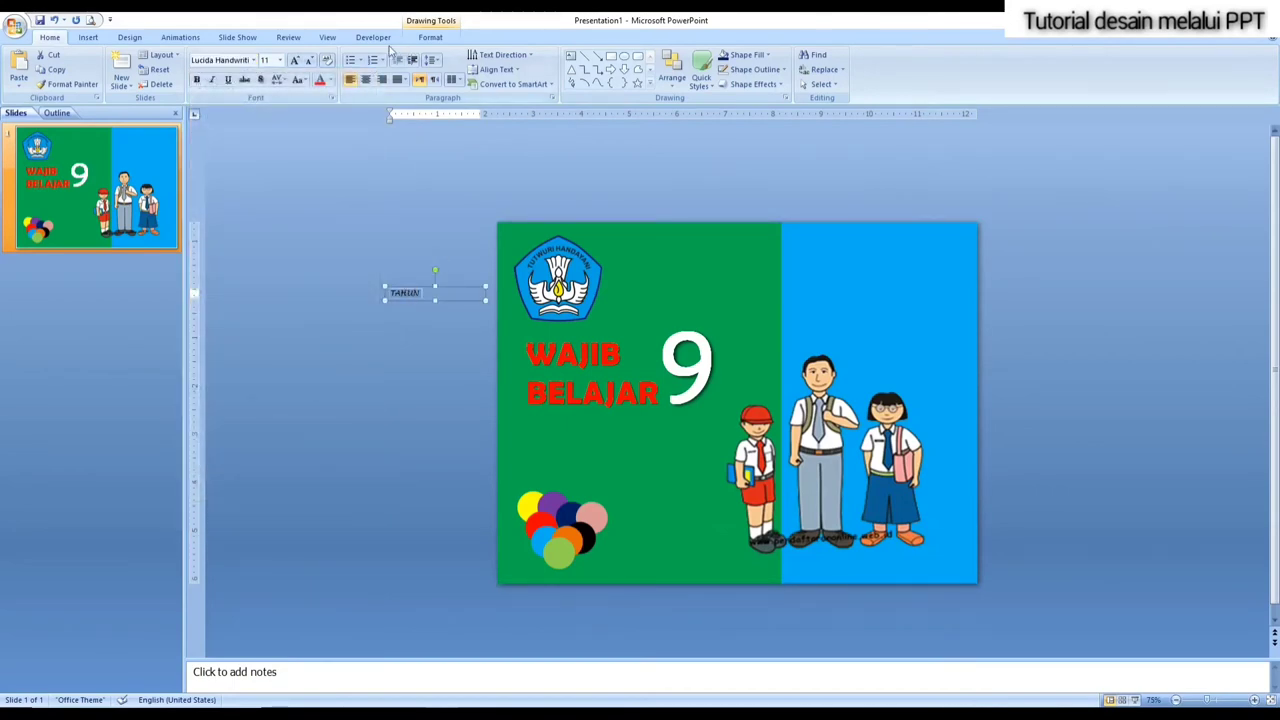
left_click(298, 79)
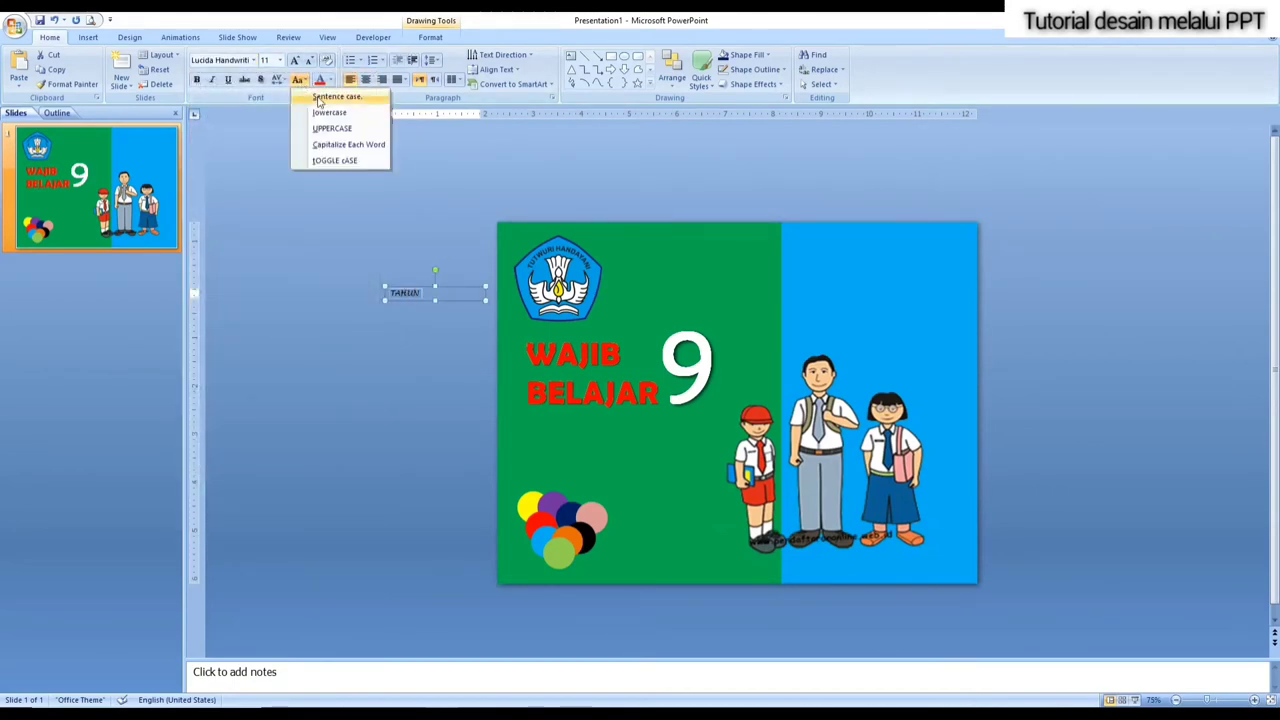
left_click(318, 97)
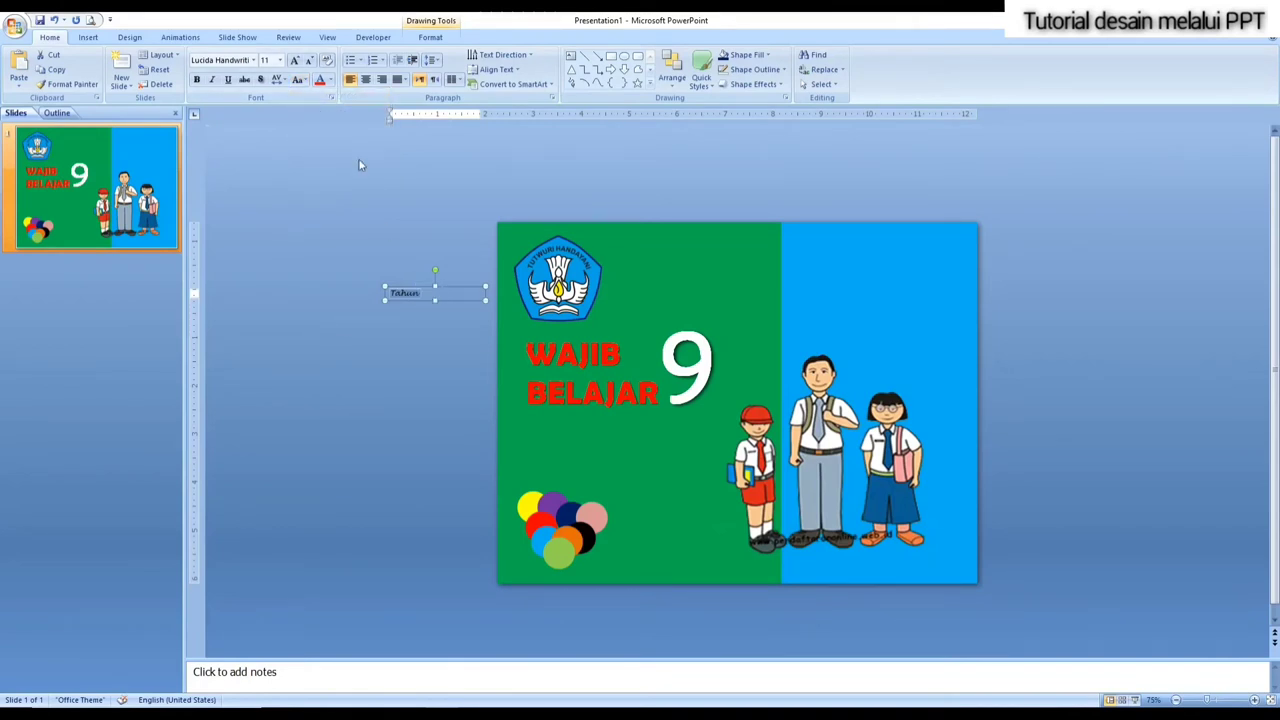
left_click(260, 79)
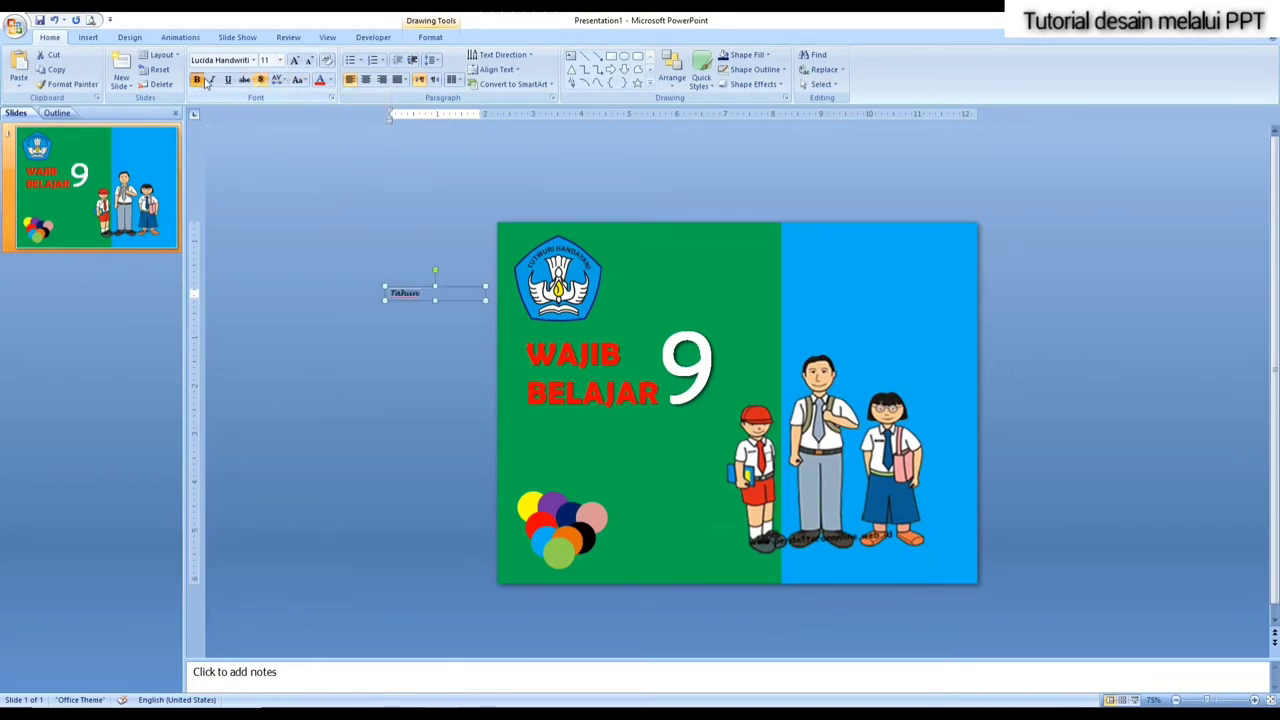
left_click(197, 80)
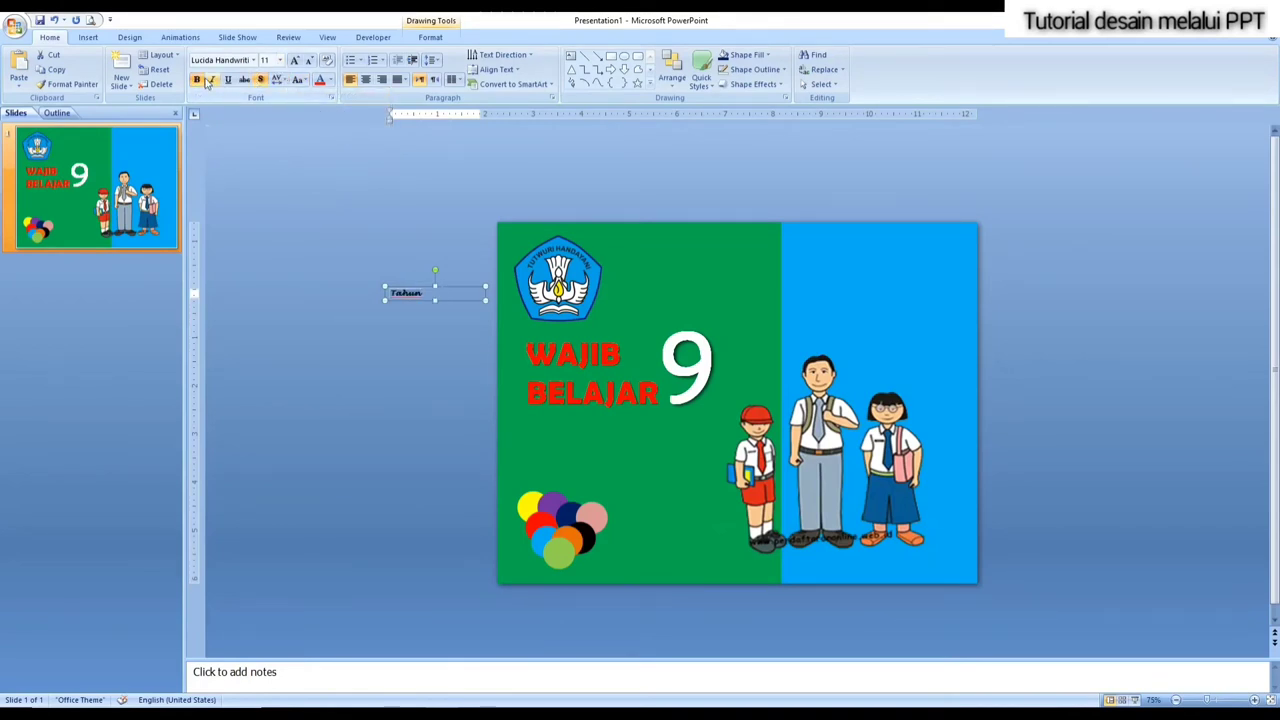
Step: Resize Tahun, trying 96 pt in a wider box, then settling on 24 pt
left_click(279, 62)
left_click(267, 337)
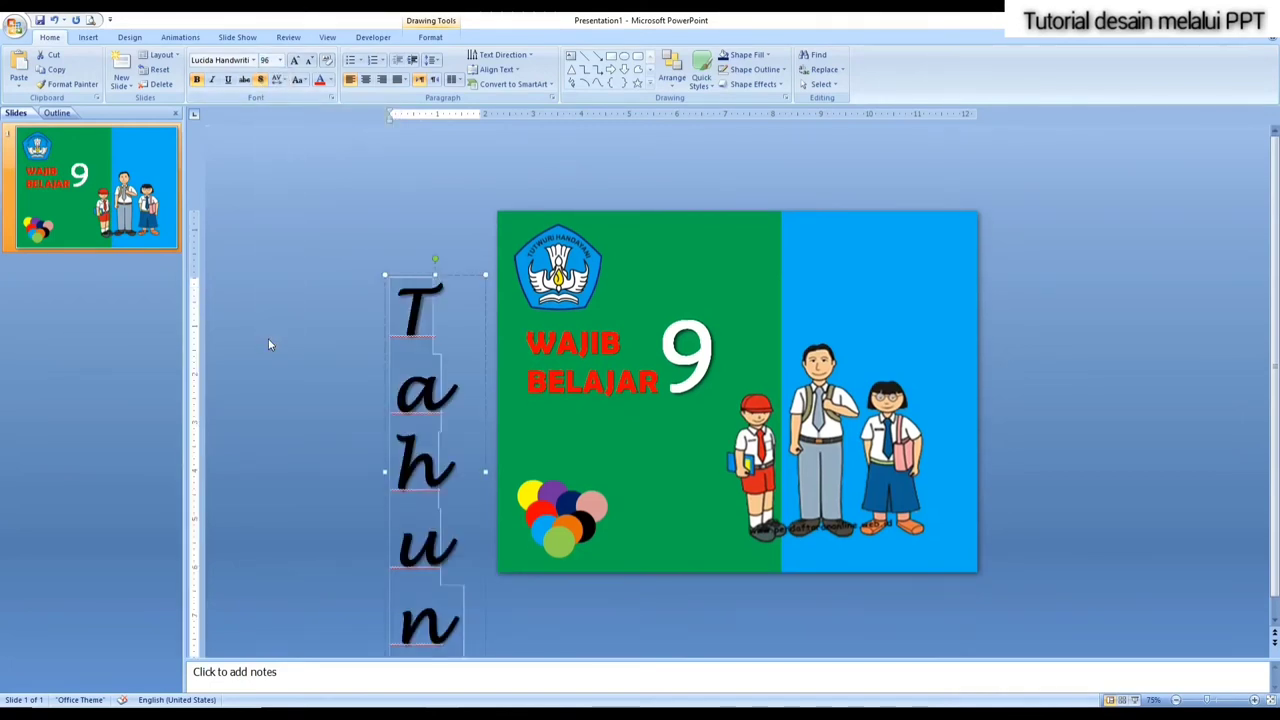
left_click_drag(487, 473, 797, 432)
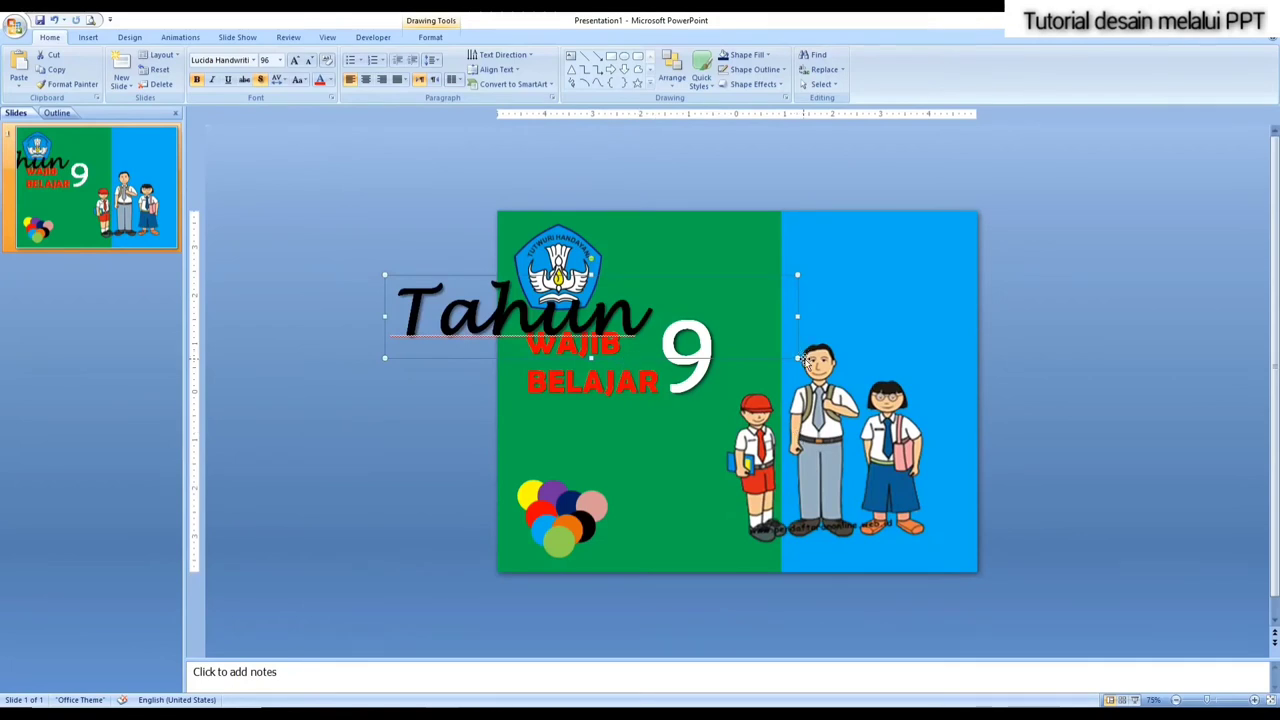
double_click(520, 310)
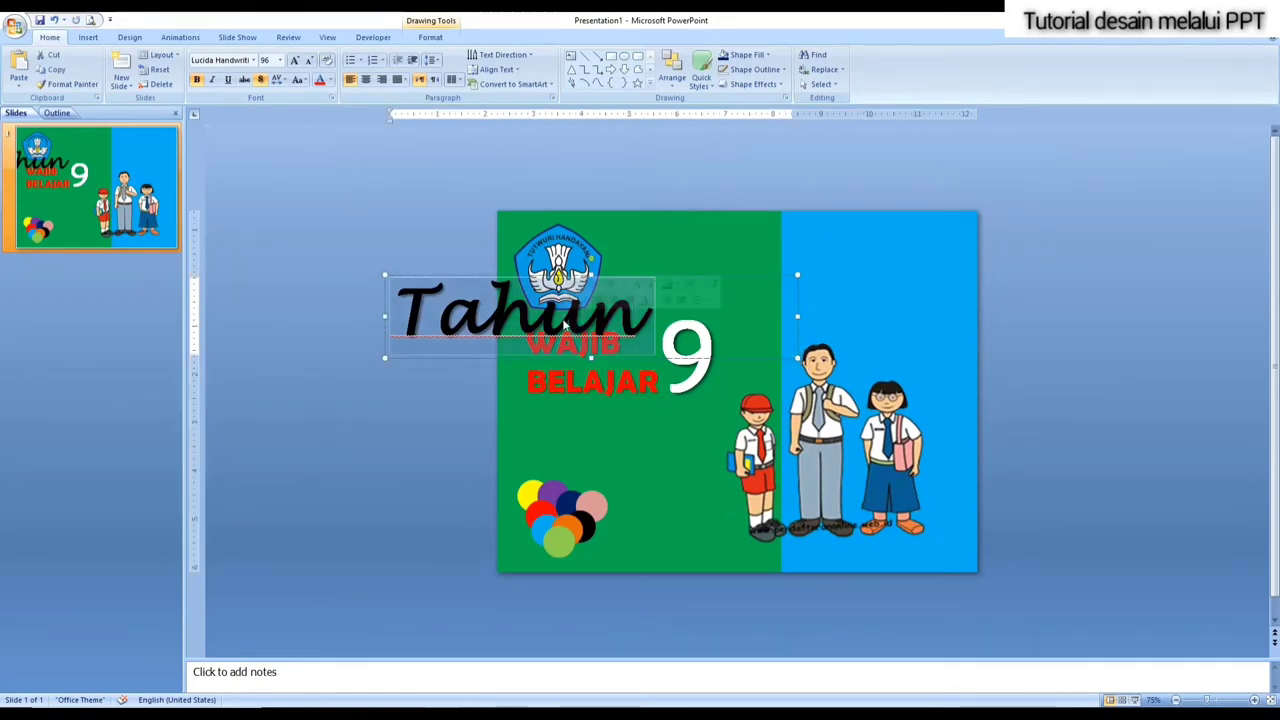
left_click(280, 60)
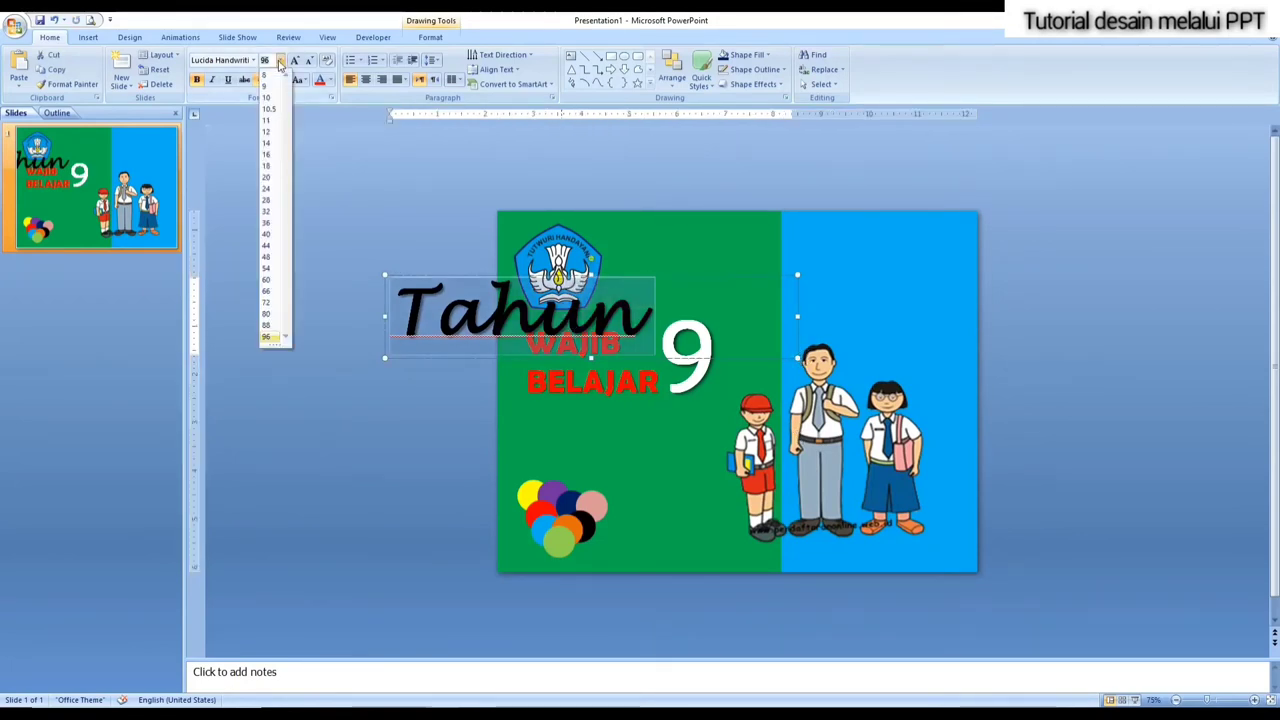
left_click(265, 189)
left_click(403, 368)
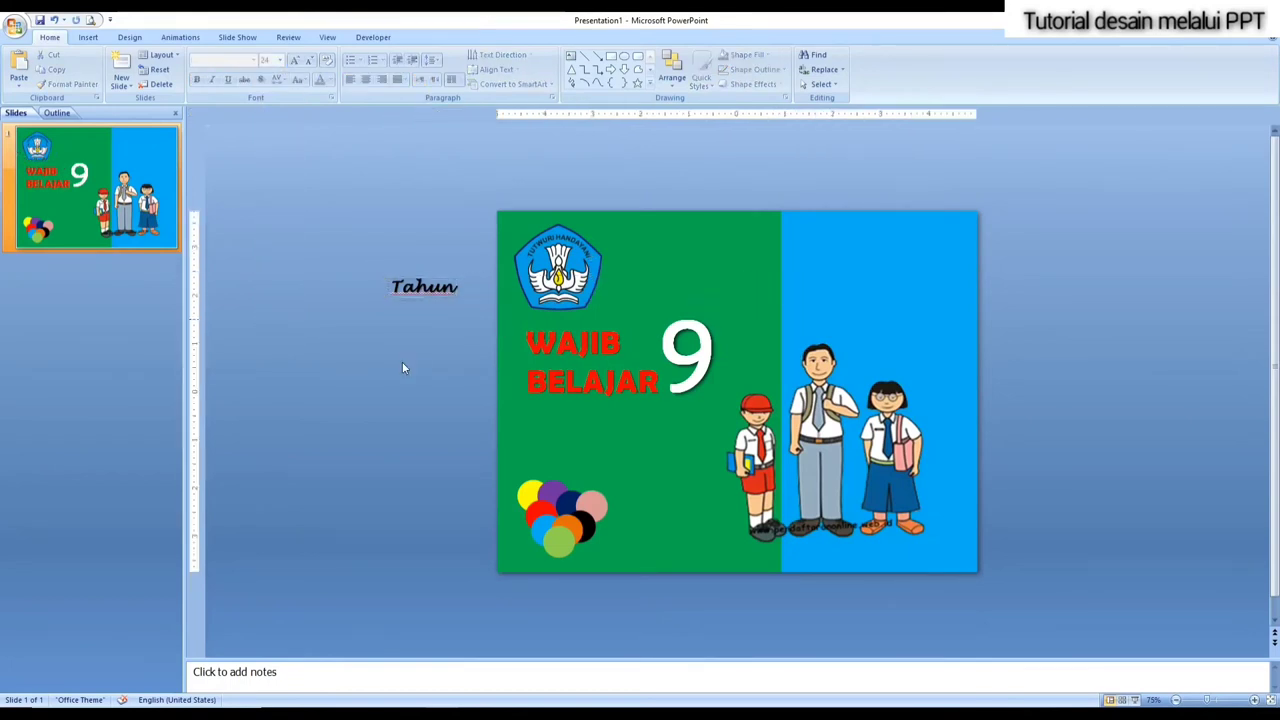
Step: Move the Tahun text box onto the slide beside the 9 and narrow it
left_click_drag(459, 276, 784, 371)
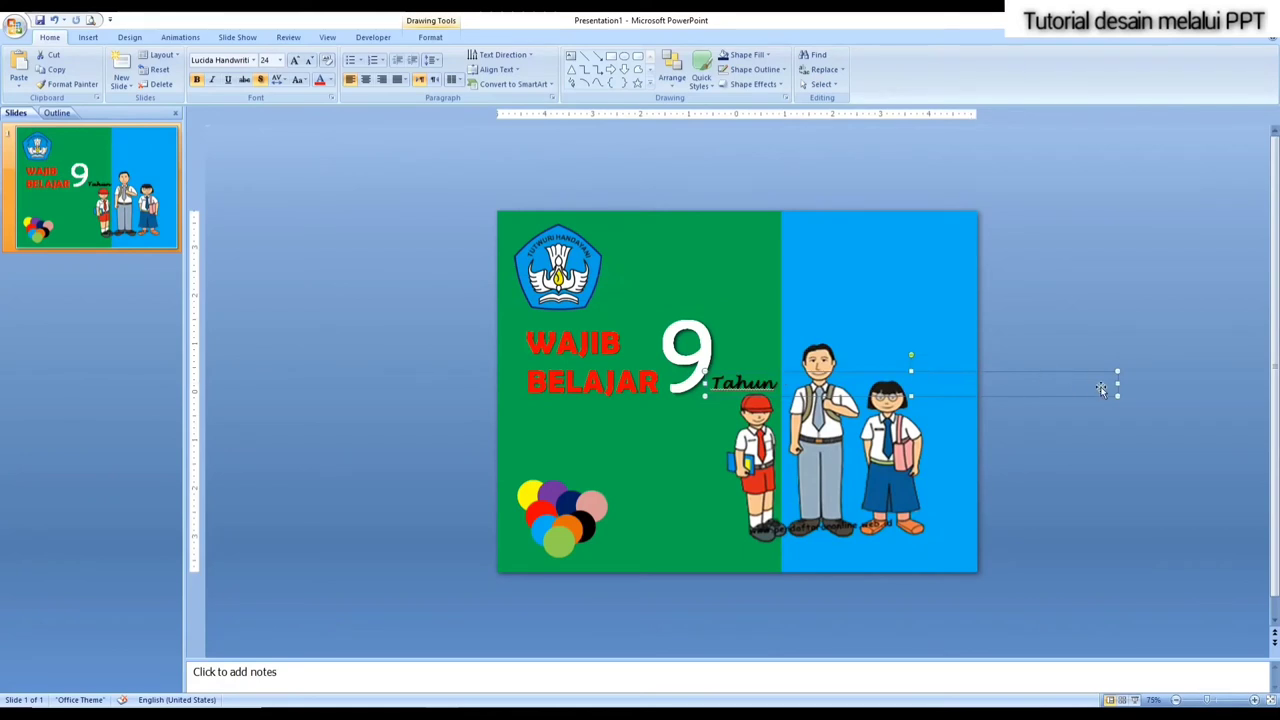
mouse_move(1118, 385)
left_mouse_down()
mouse_move(788, 404)
mouse_move(785, 385)
left_mouse_up()
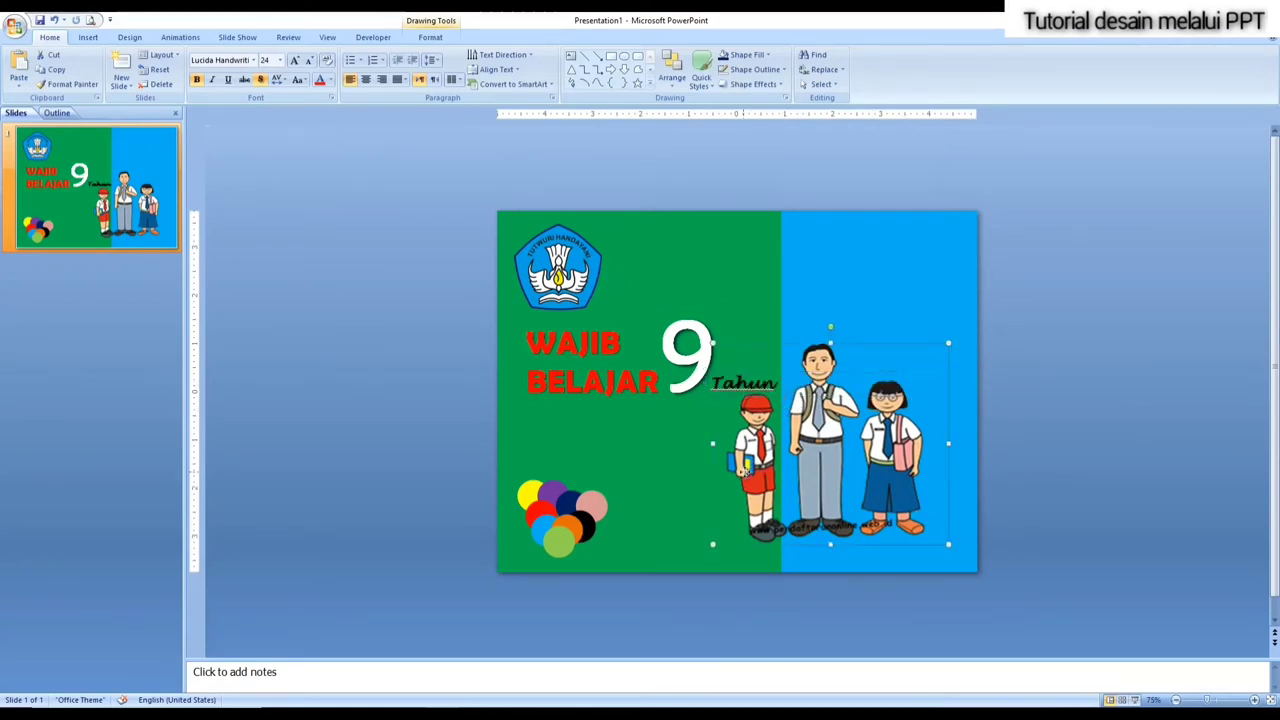
Step: Select the balloon cluster and move it to the slide's top-right corner
left_click(400, 510)
left_click_drag(447, 484, 714, 660)
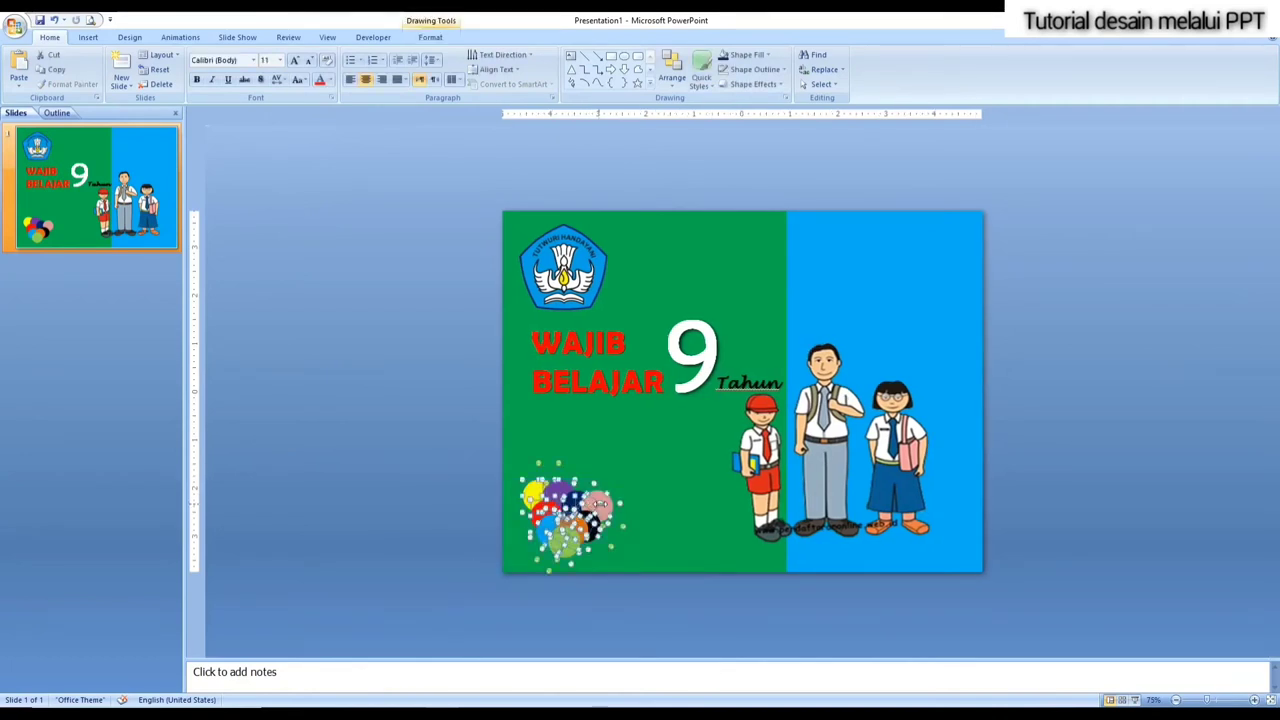
left_click_drag(598, 504, 948, 240)
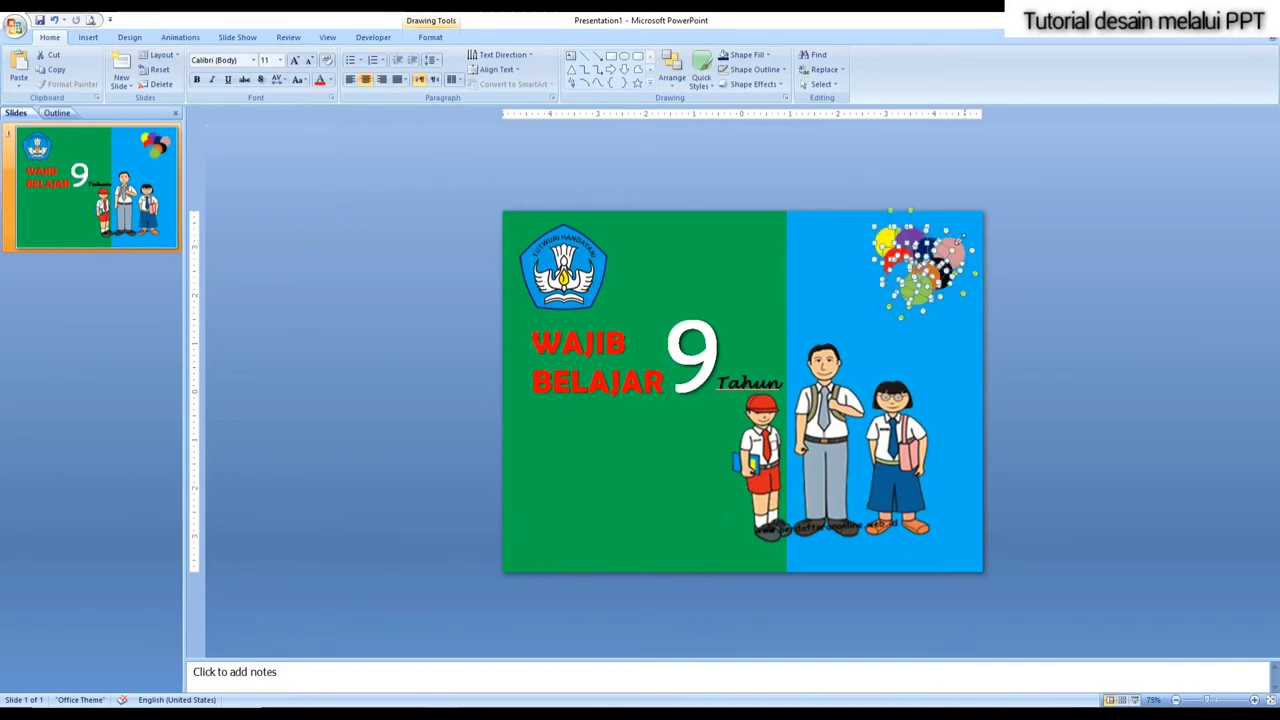
left_click(1062, 234)
Step: Give one small balloon at the cluster's bottom a new fill colour
left_click(906, 300)
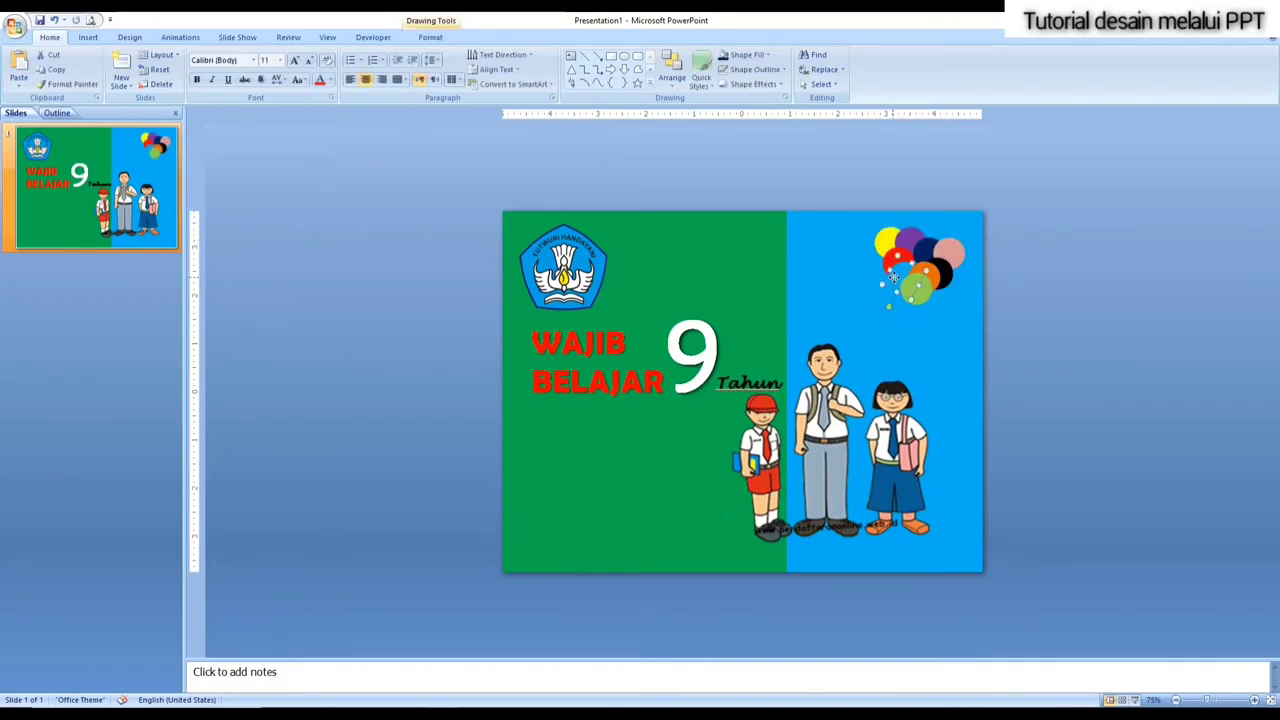
left_click(327, 80)
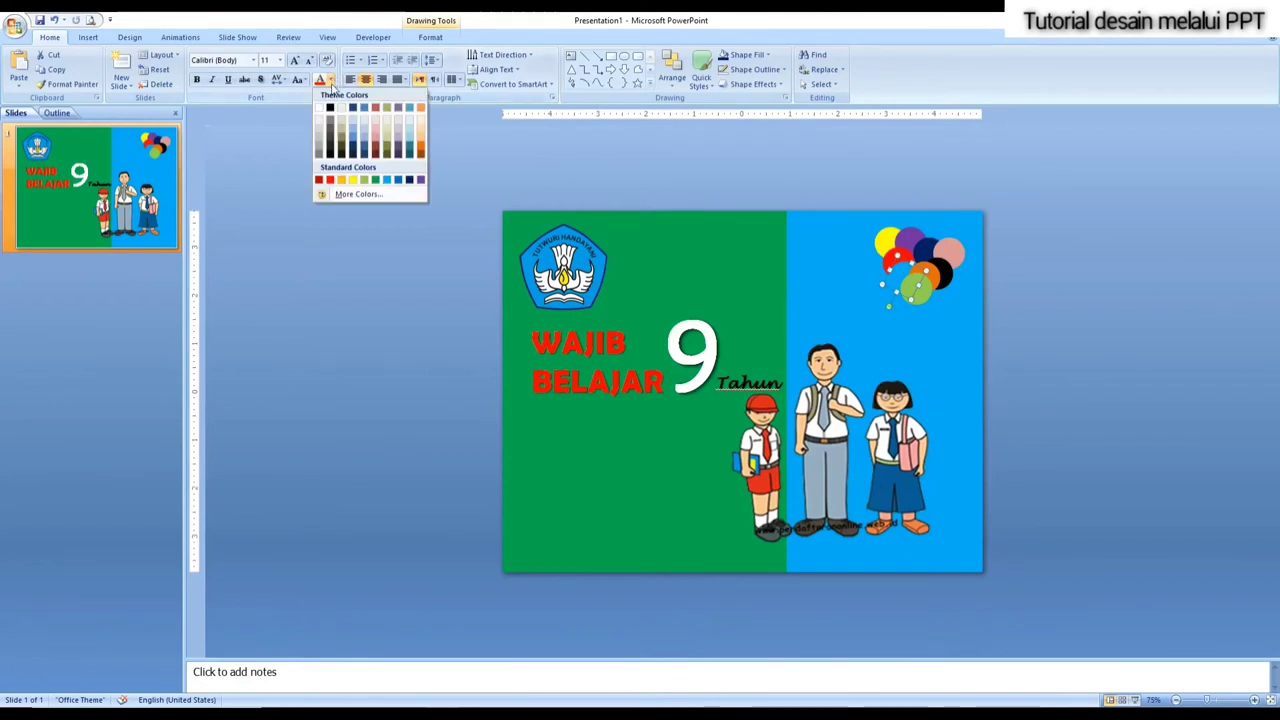
key("Escape")
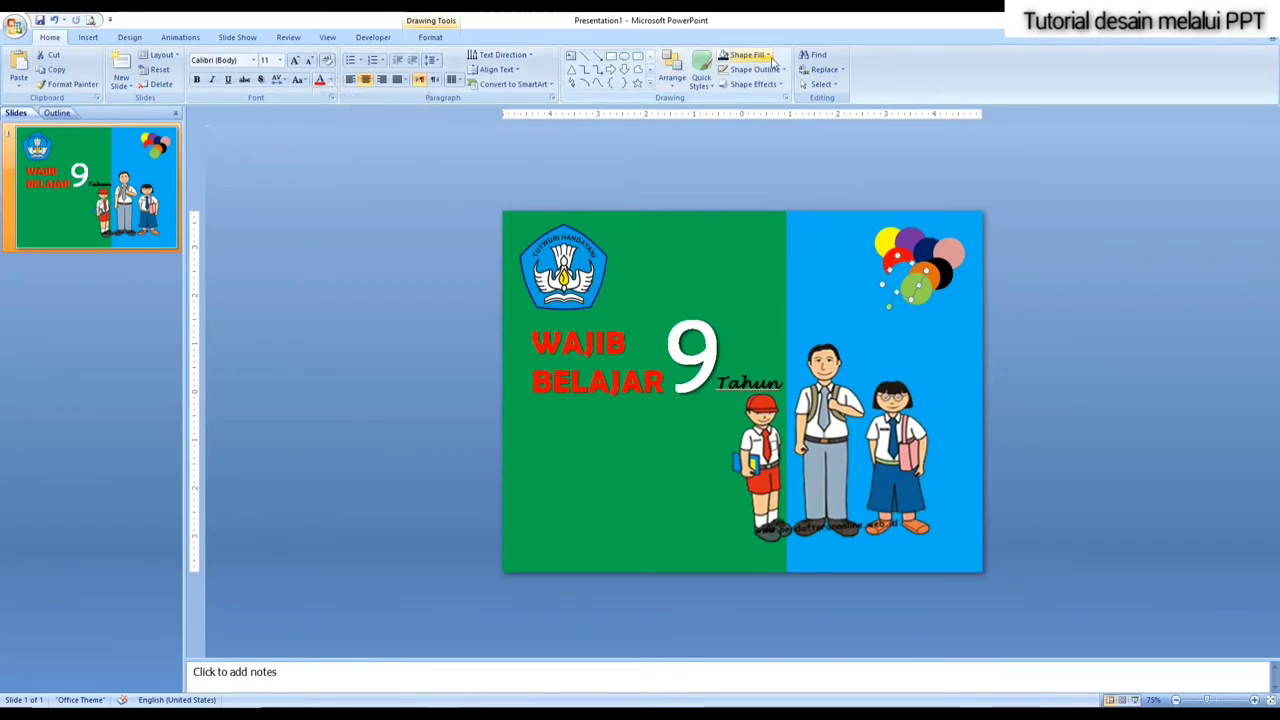
left_click(747, 55)
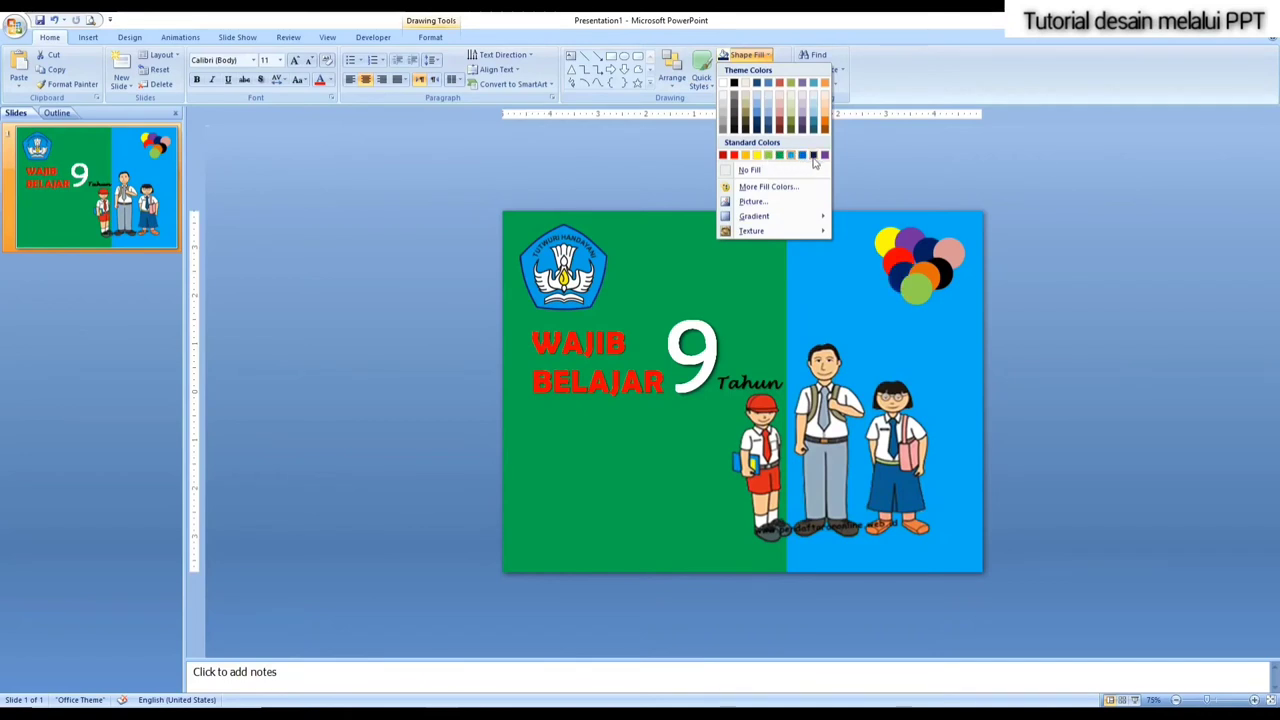
left_click(814, 157)
left_click(1058, 214)
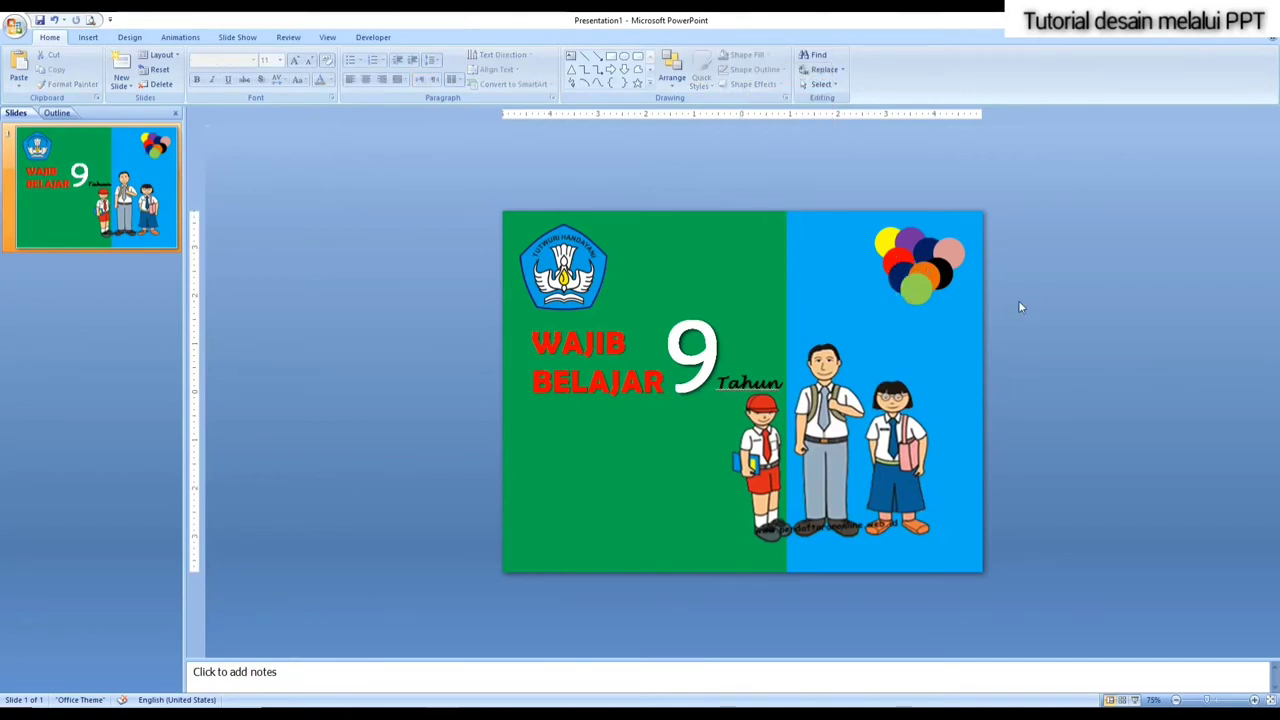
Step: Enlarge the three-students picture from its corner and shift it slightly down and right
left_click(836, 480)
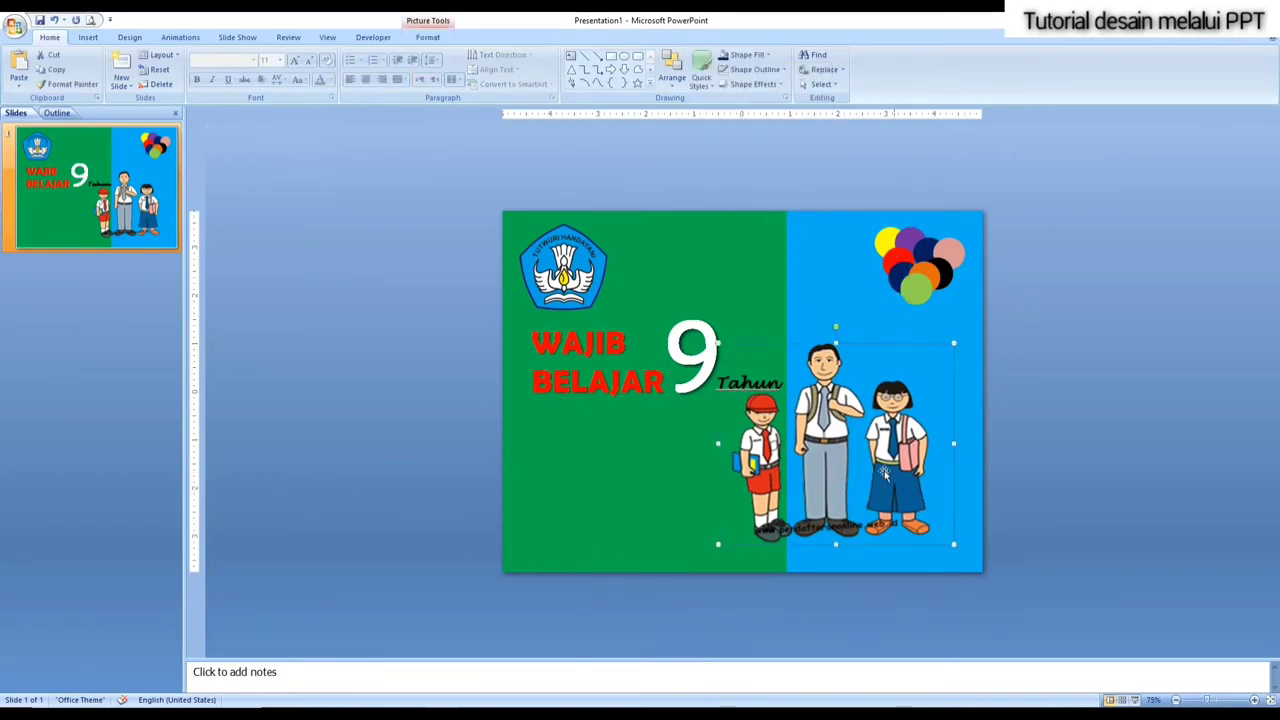
left_click_drag(953, 544, 985, 573)
left_click_drag(845, 448, 877, 513)
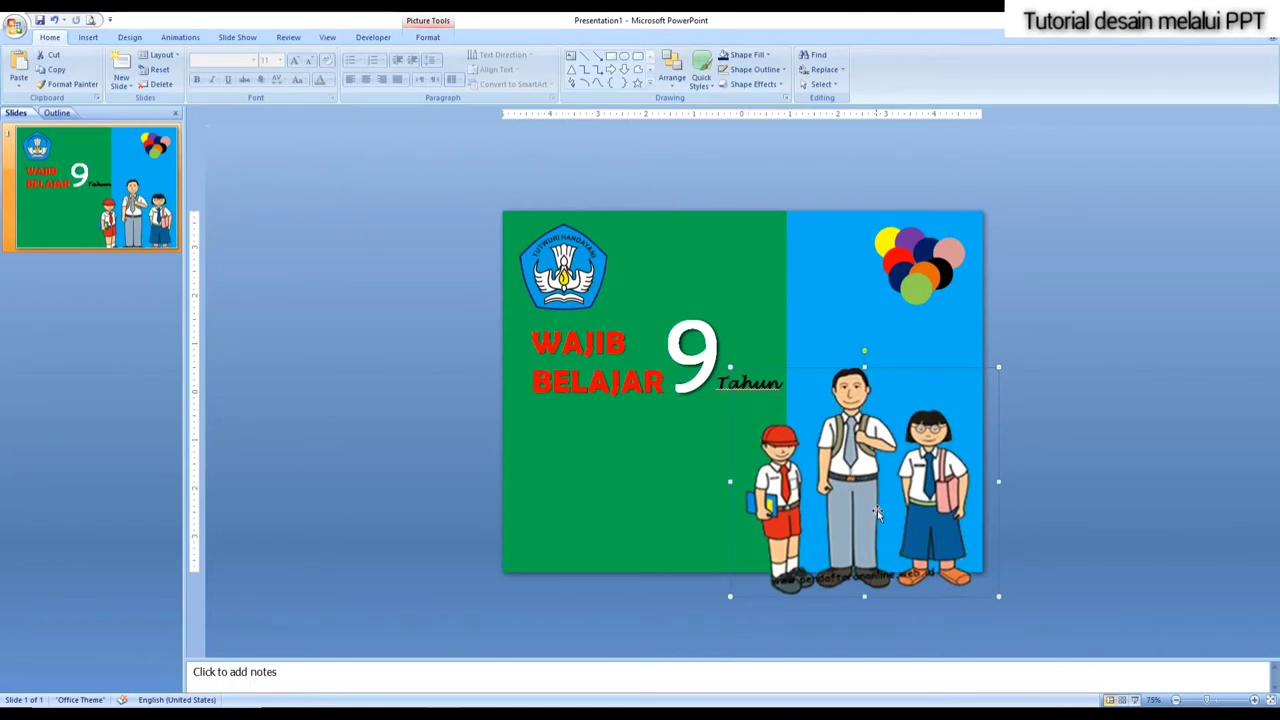
left_click(1036, 418)
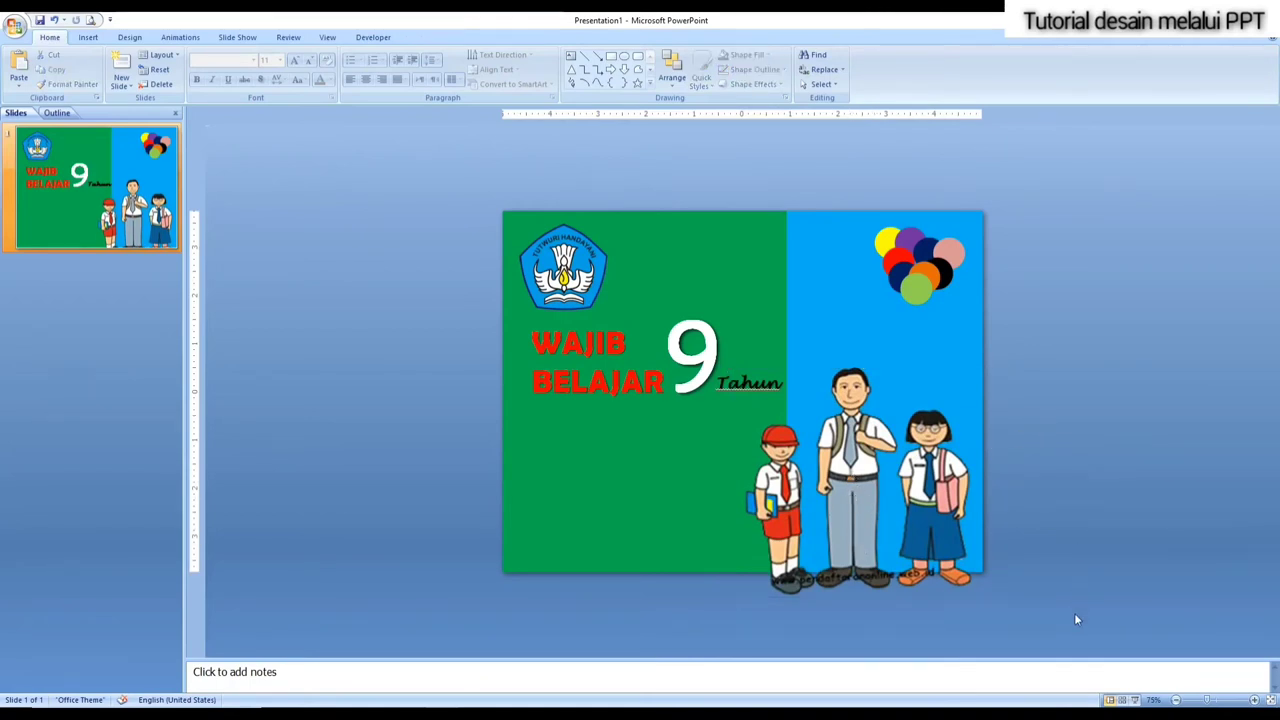
left_click(1135, 700)
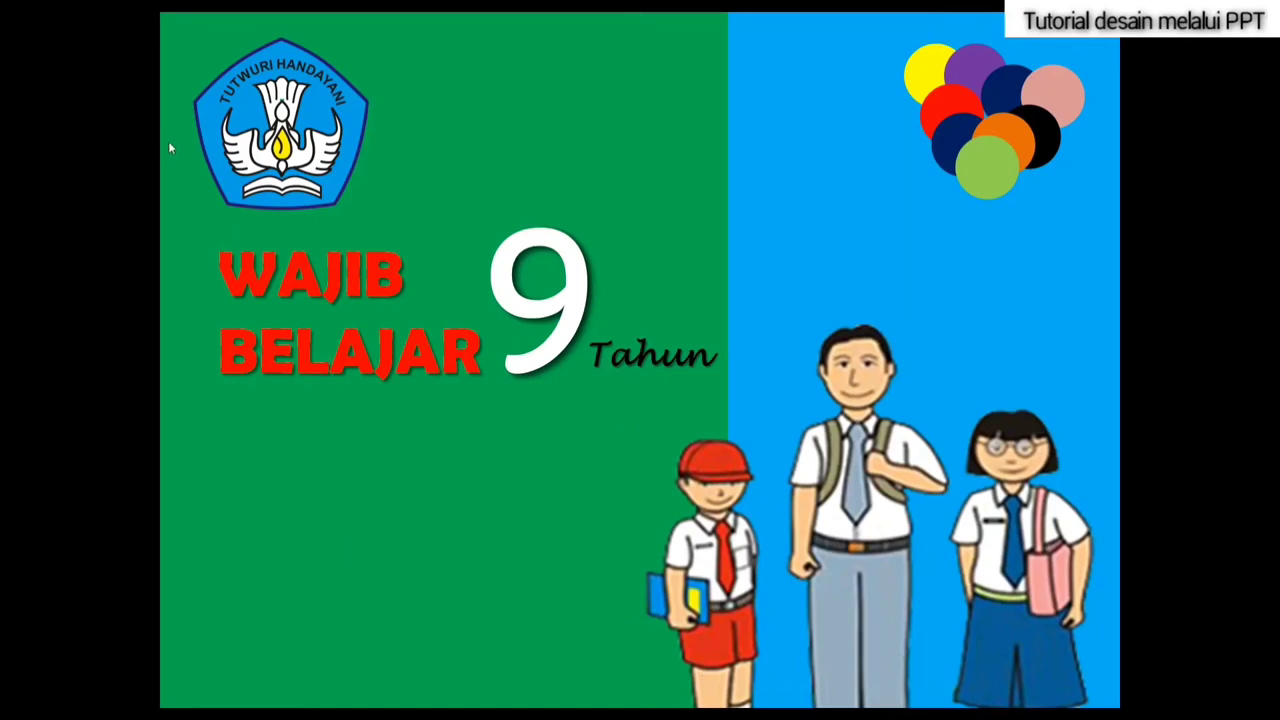
key("Escape")
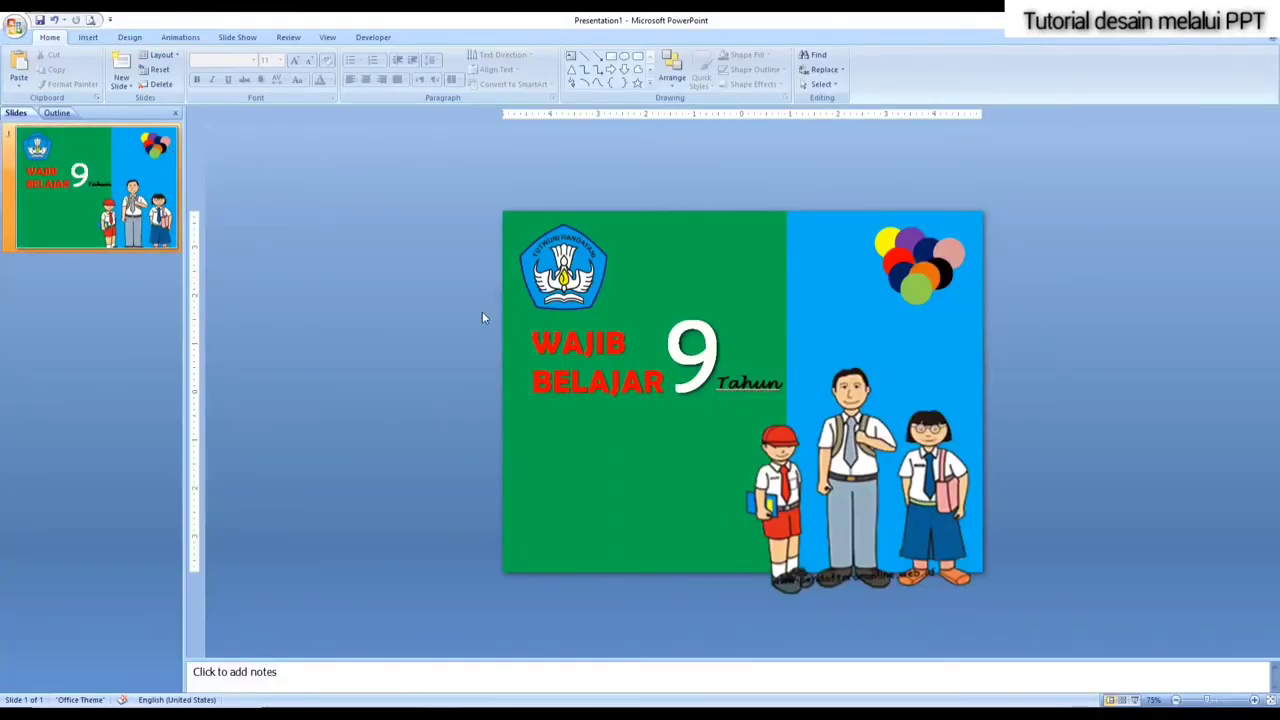
Step: Shrink the Tut Wuri logo at the top-left
left_click_drag(487, 295, 812, 442)
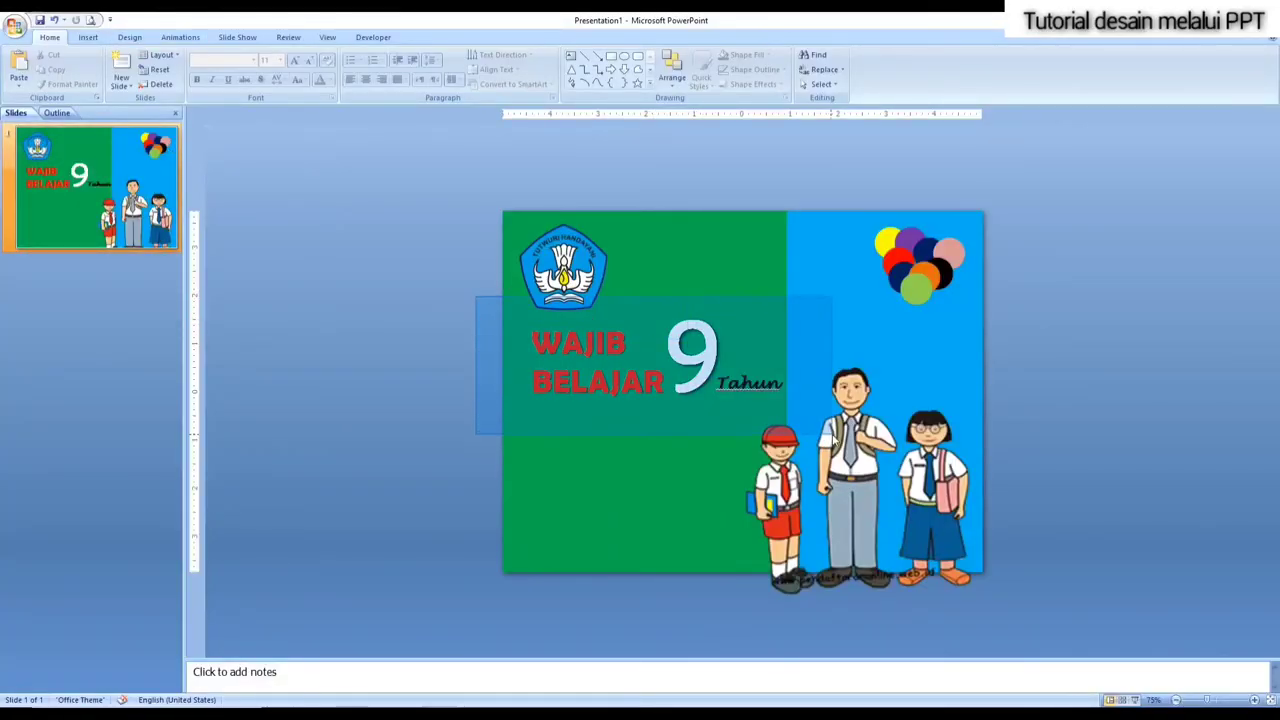
left_click(600, 310)
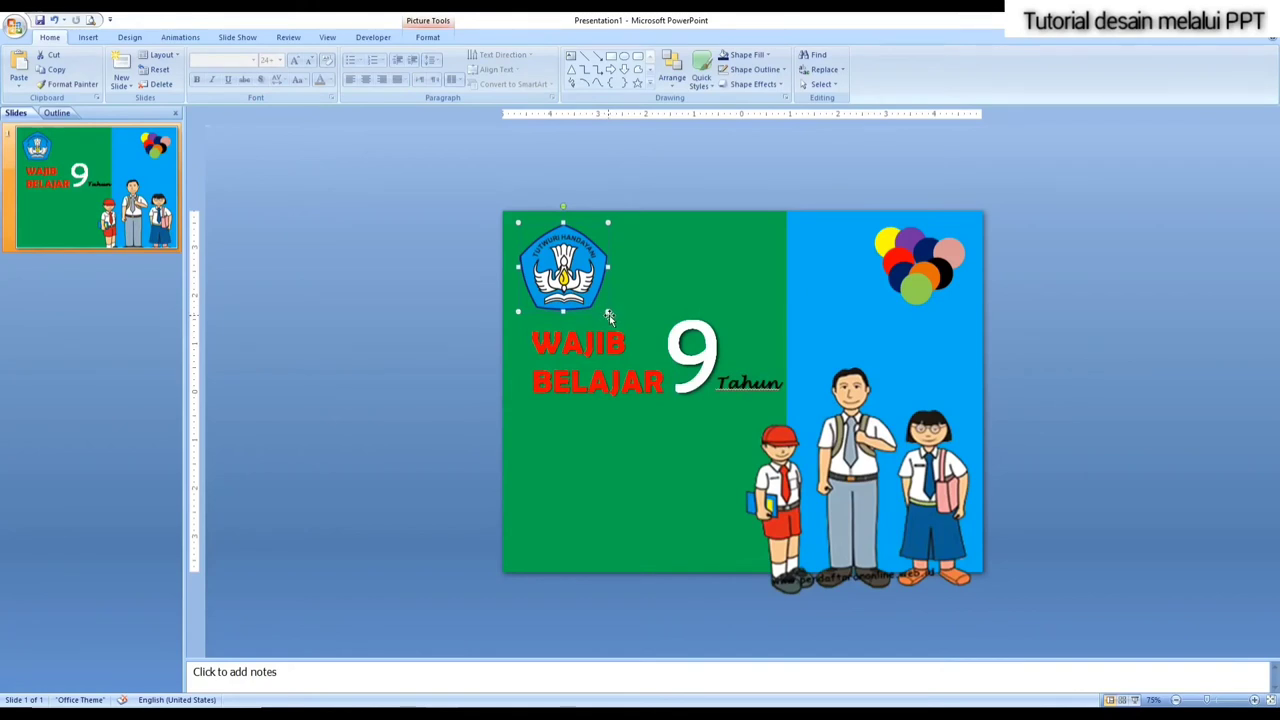
left_click_drag(607, 311, 580, 284)
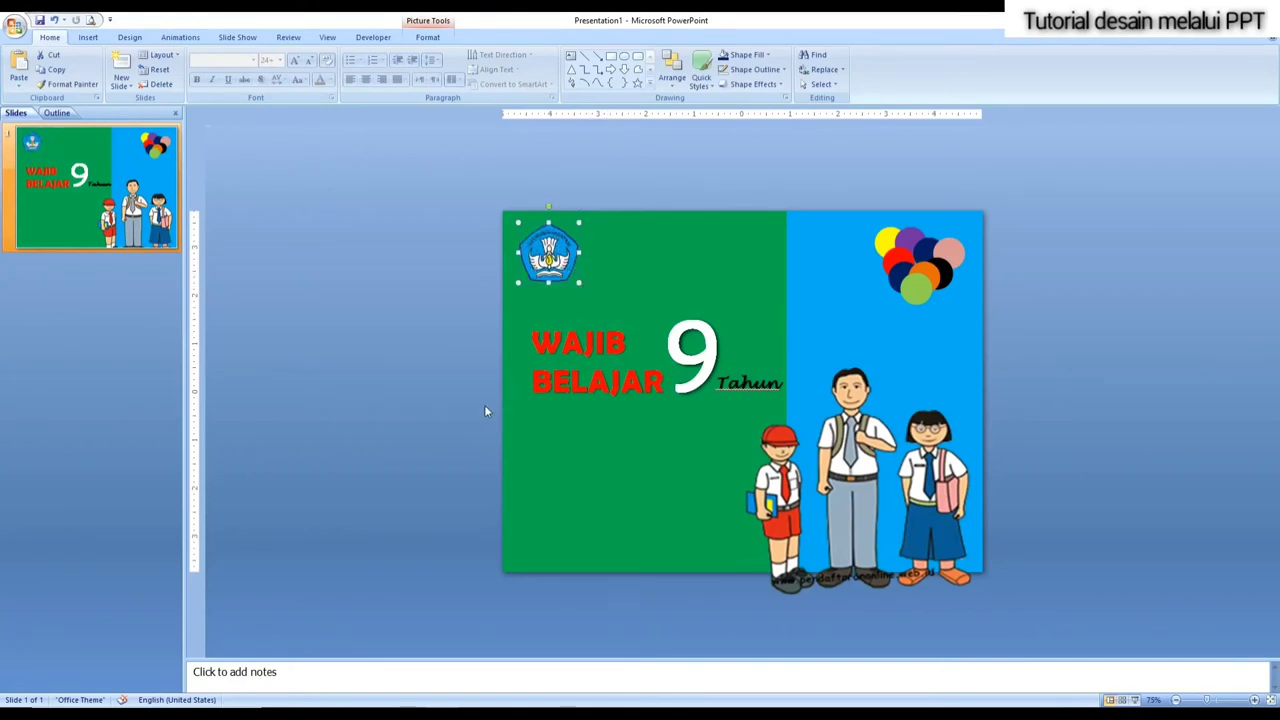
Step: Widen the 9 and Tahun text boxes and shift the text group slightly left and down
left_click_drag(462, 303, 804, 418)
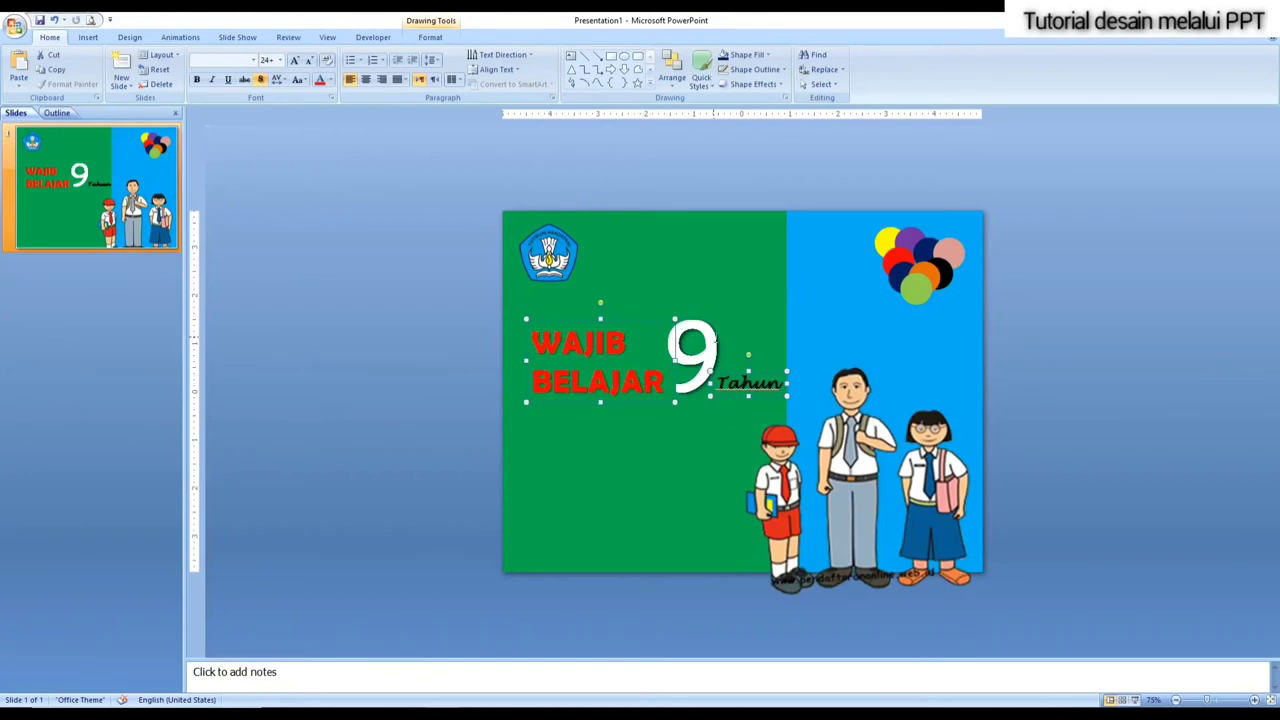
left_click(703, 342)
left_click_drag(718, 418, 735, 418)
left_click_drag(632, 319, 609, 357)
Step: Set WAJIB BELAJAR to 60 pt, move it up, and move the 9 down-left
left_click(594, 368)
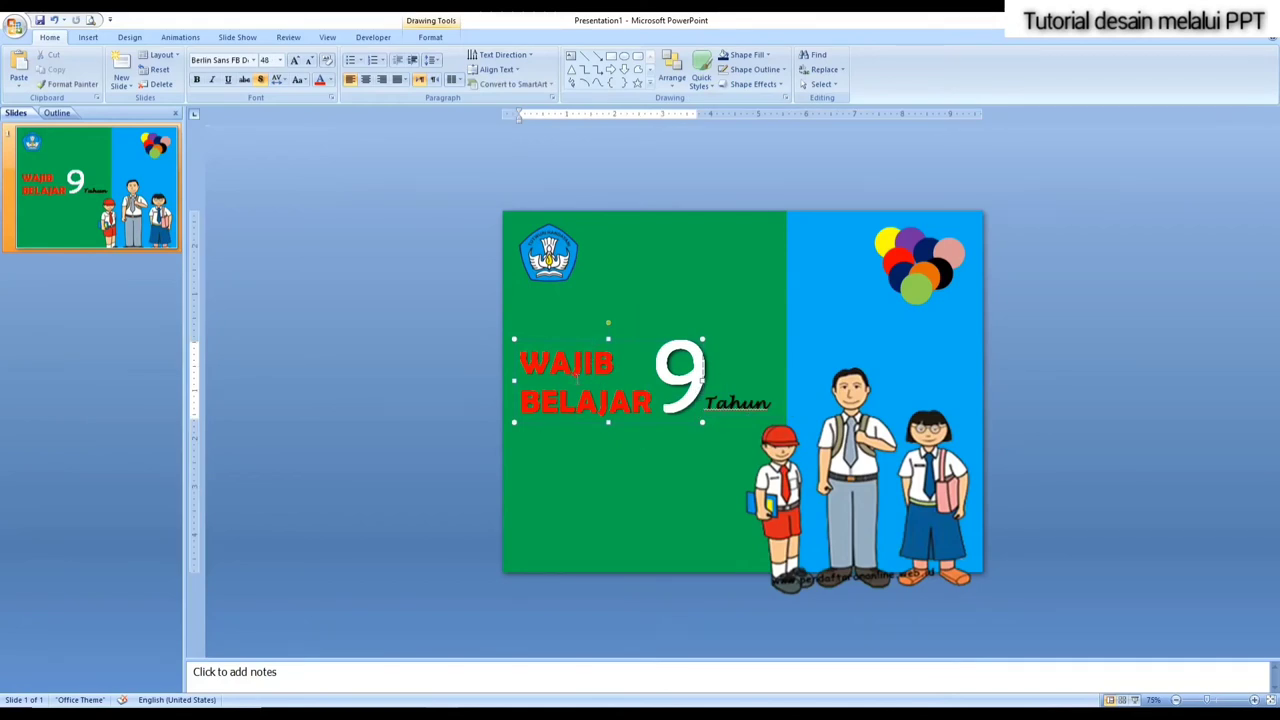
key("ctrl+a")
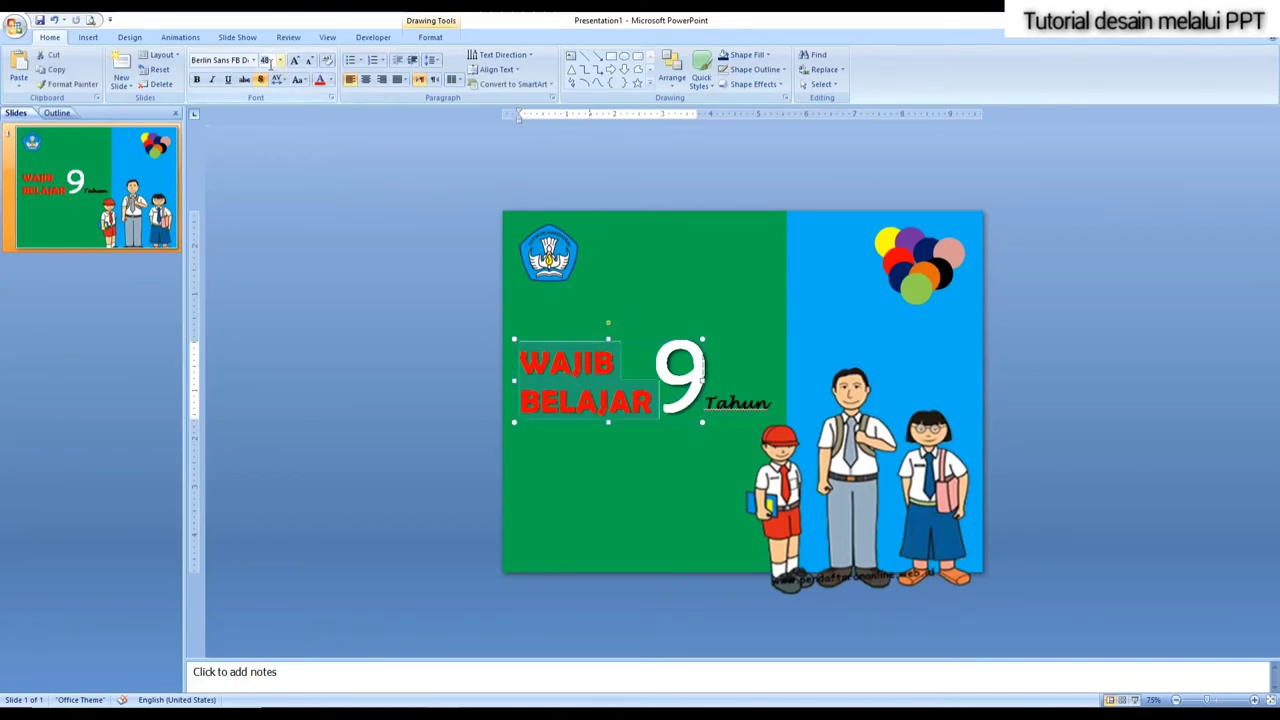
type("60")
key("Return")
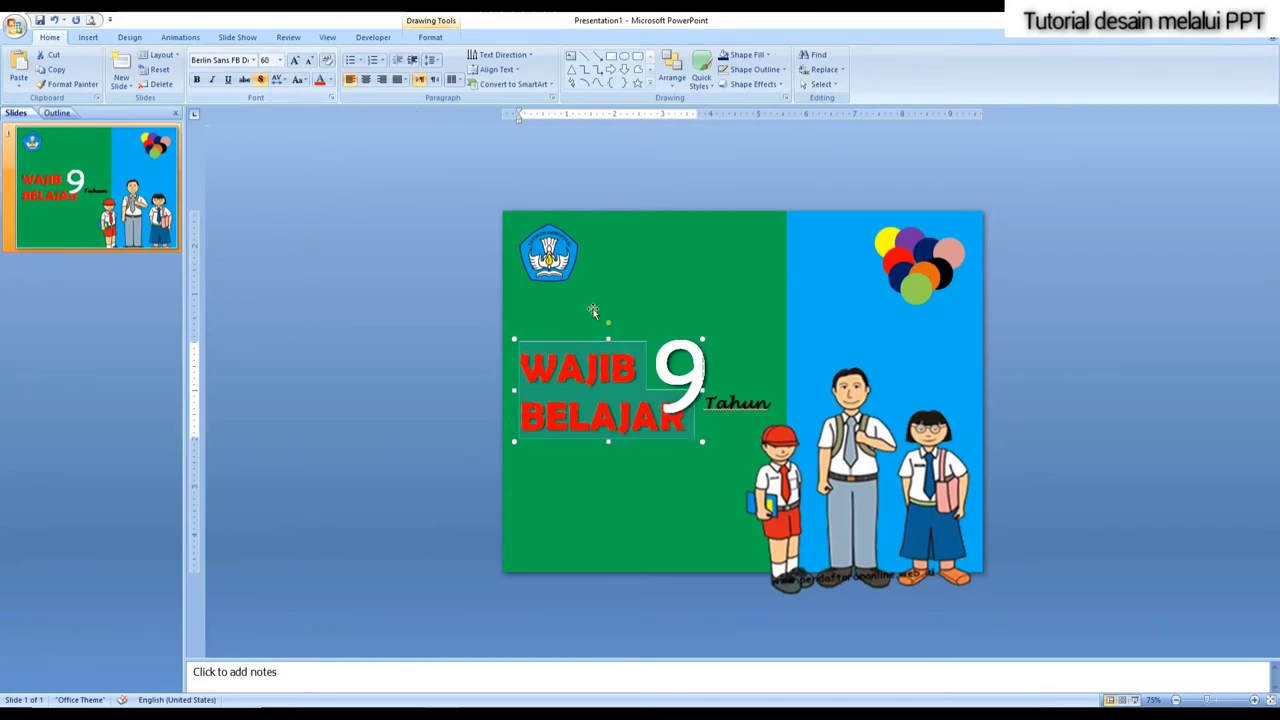
left_click_drag(565, 343, 562, 308)
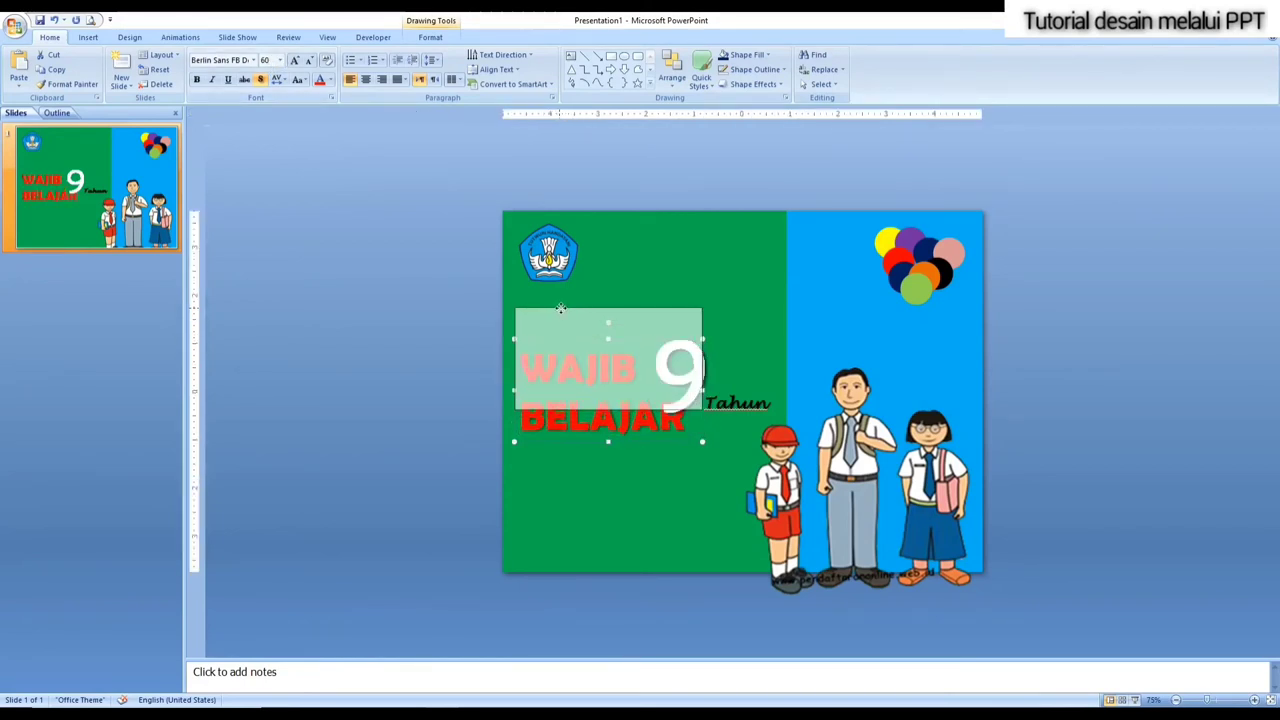
left_click(696, 350)
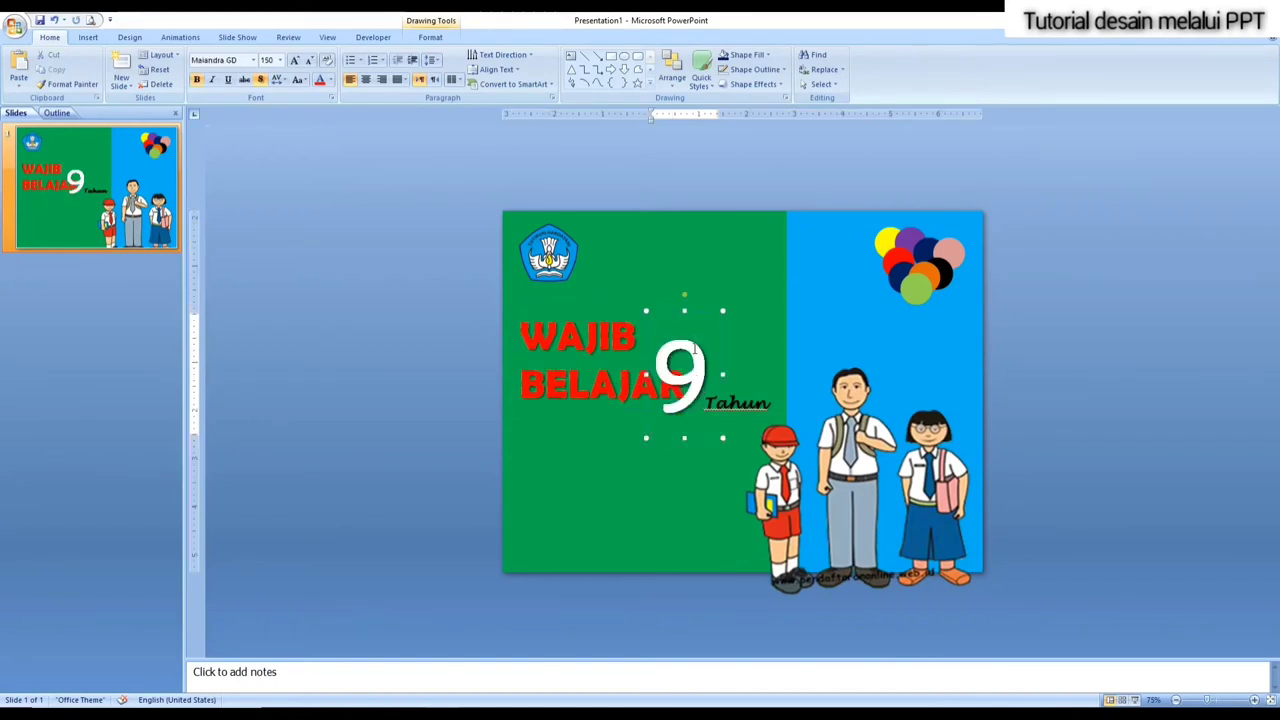
left_click_drag(690, 310, 605, 410)
Step: Set Tahun to font size 36 and widen its box so the word fits on one line
left_click(731, 402)
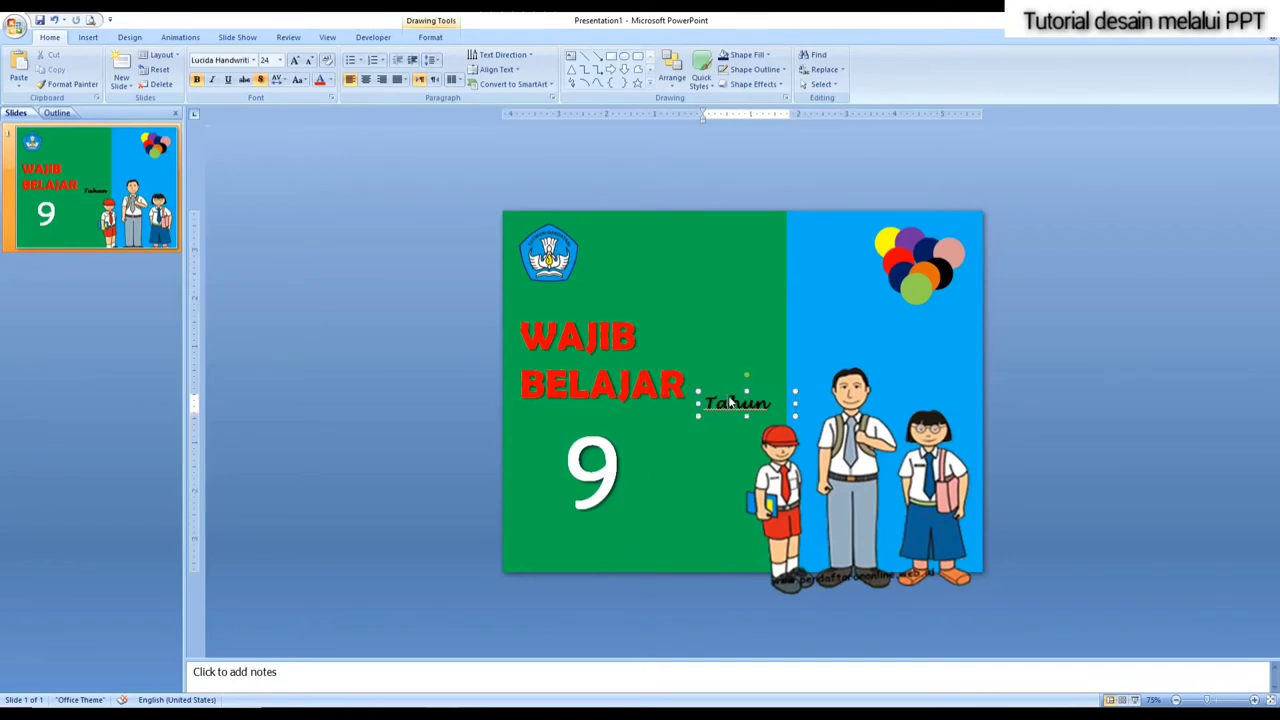
left_click_drag(737, 402, 663, 480)
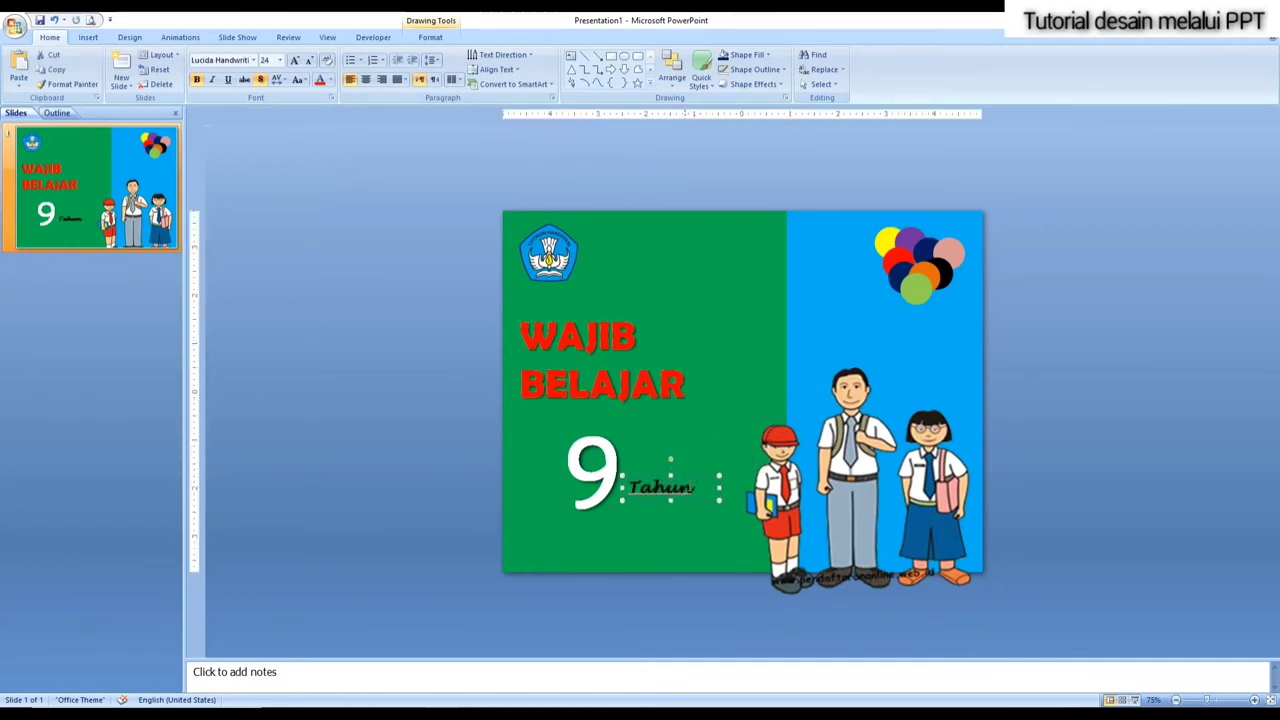
left_click(600, 476)
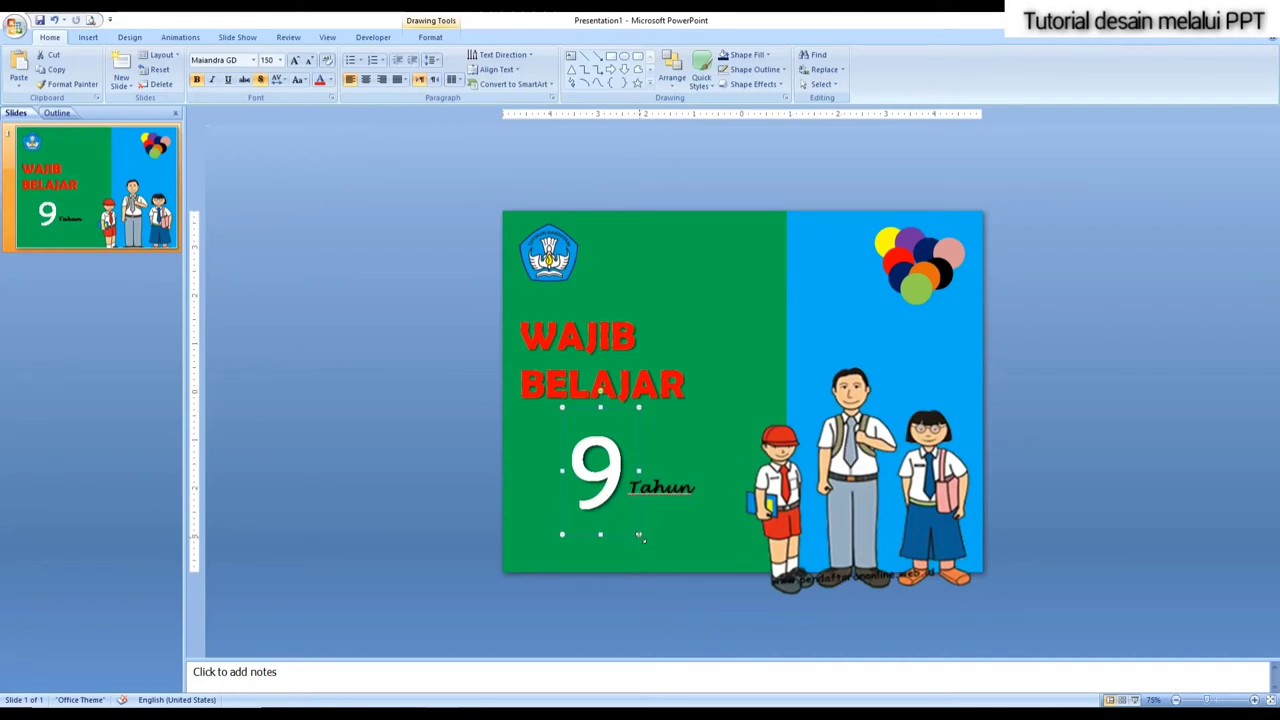
left_click(489, 467)
left_click(620, 478)
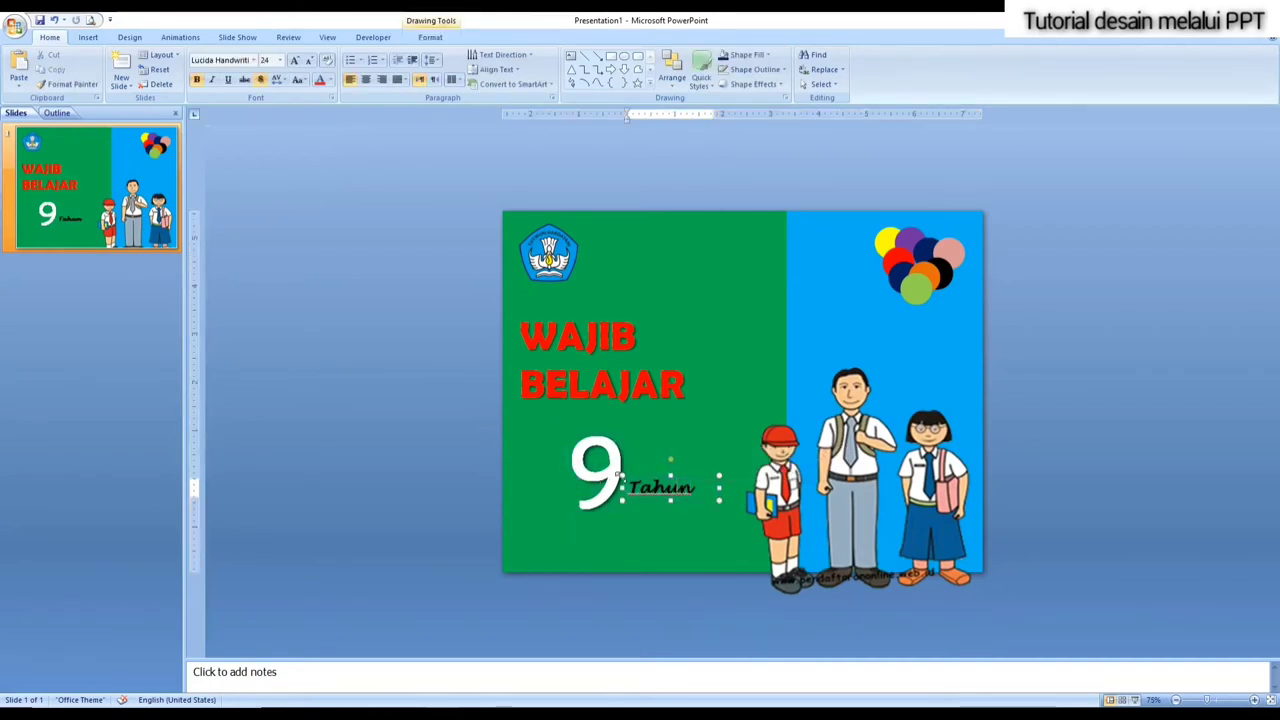
double_click(646, 490)
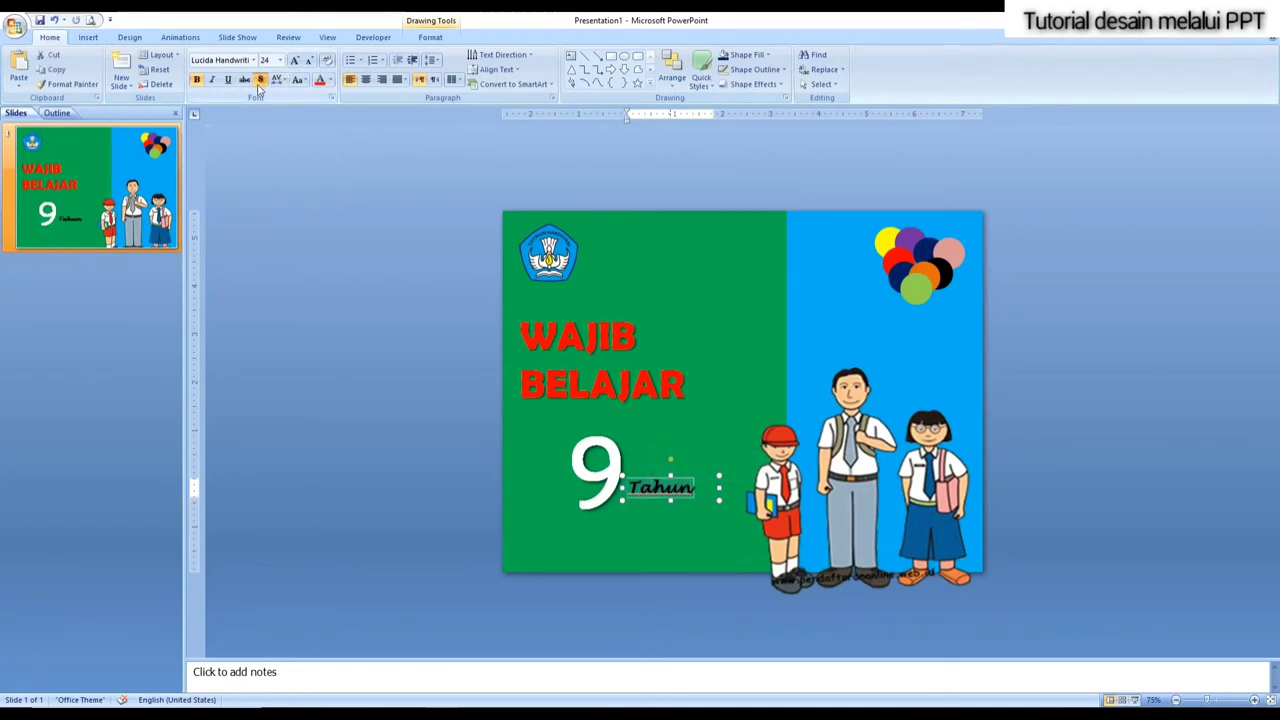
left_click(280, 60)
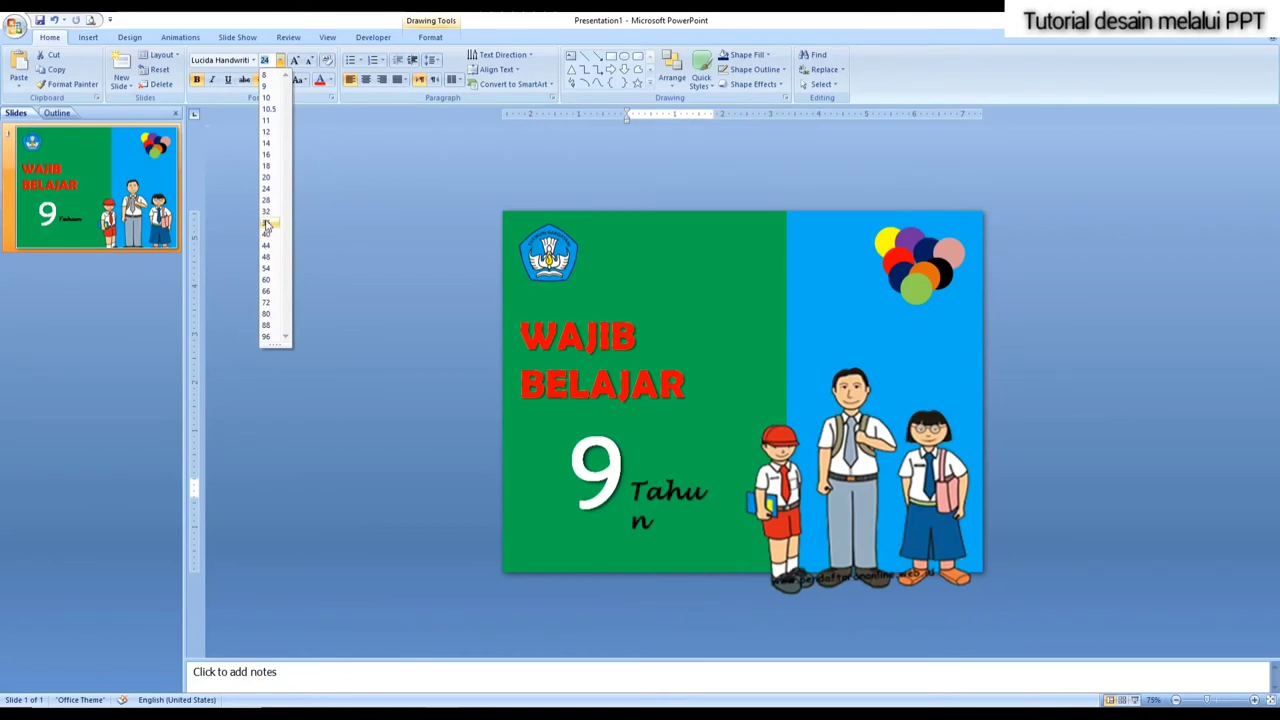
left_click(266, 222)
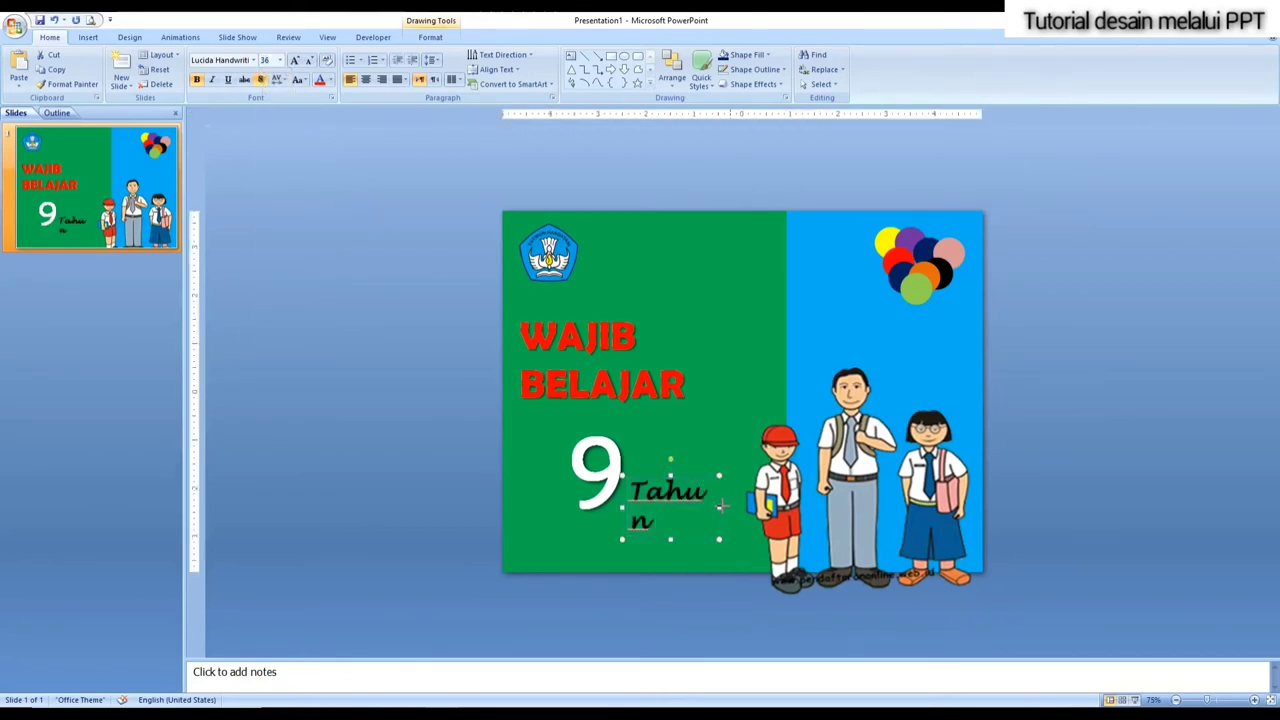
left_click_drag(720, 508, 762, 507)
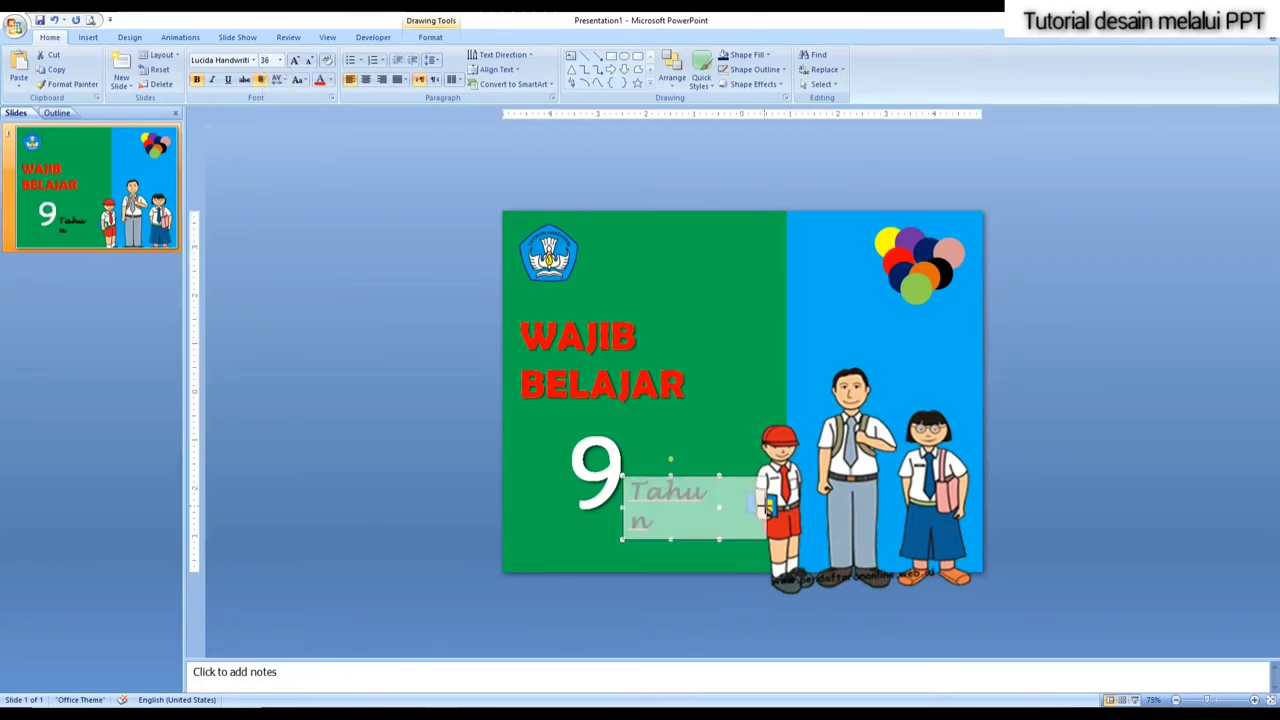
left_click(352, 540)
Step: Move the big 9 up above Tahun, undoing the accidental tilt
left_click(626, 482)
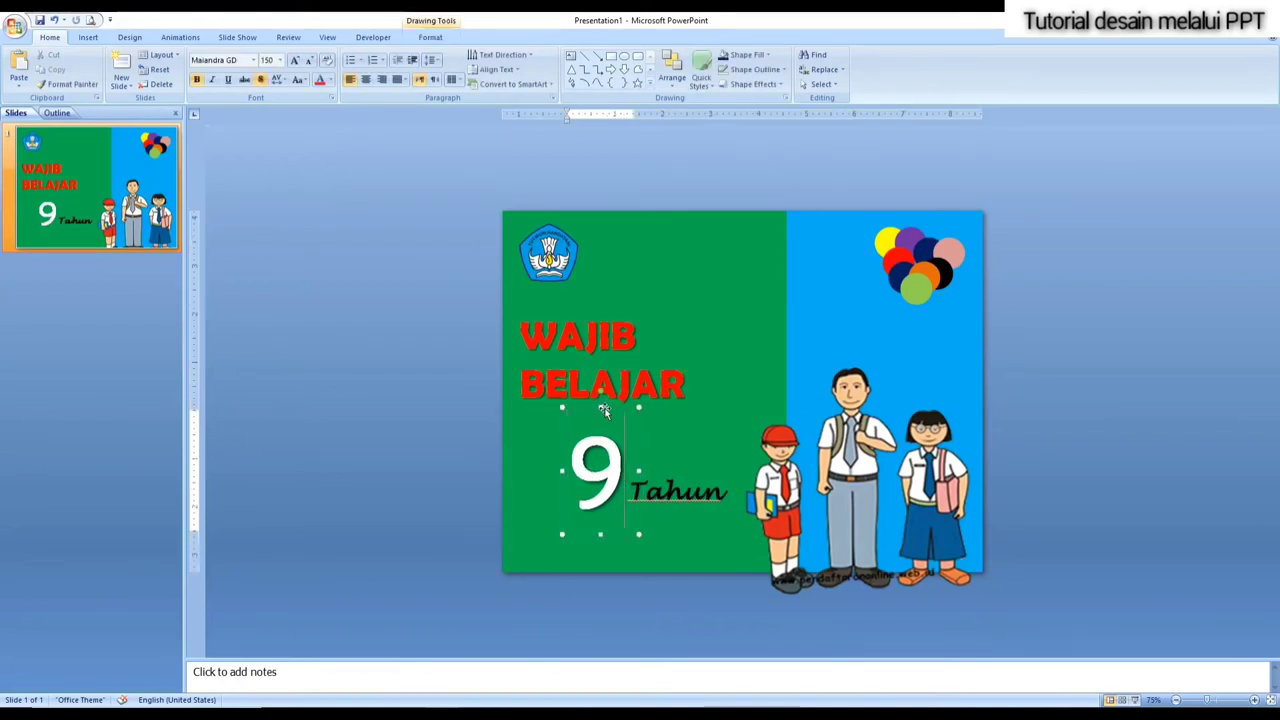
mouse_move(606, 407)
left_mouse_down()
mouse_move(652, 373)
mouse_move(700, 370)
left_mouse_up()
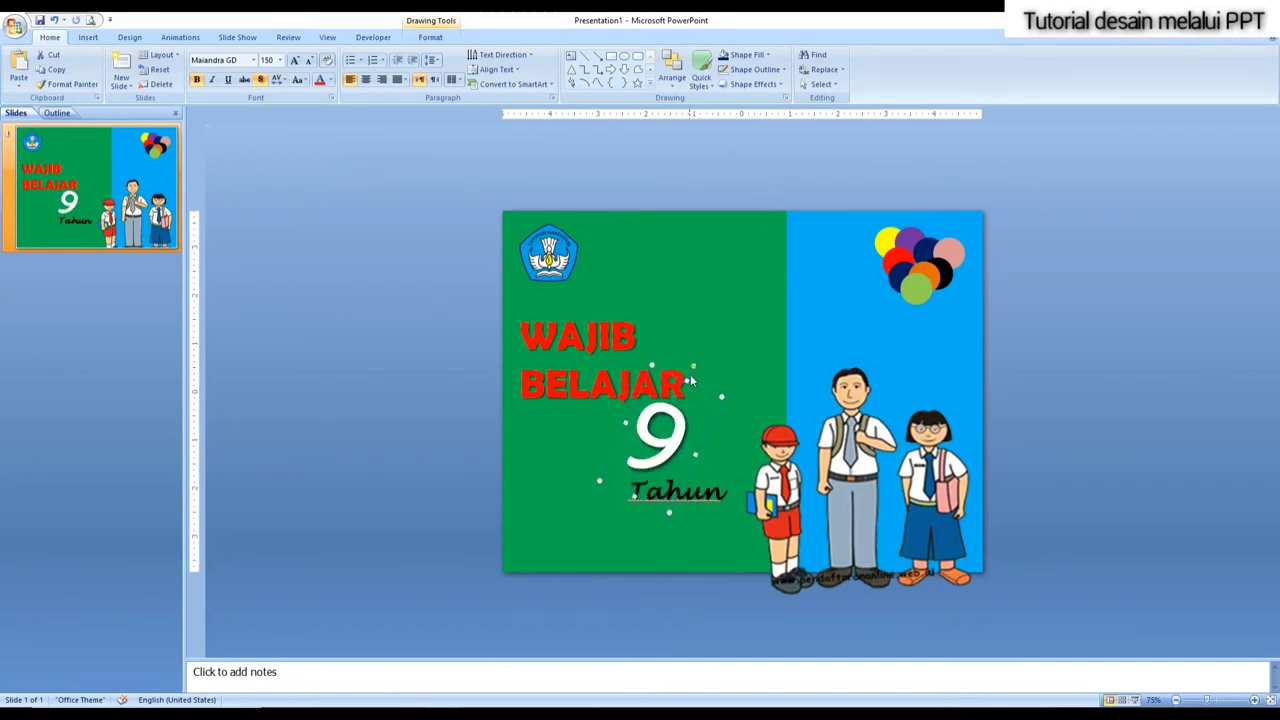
left_click(54, 20)
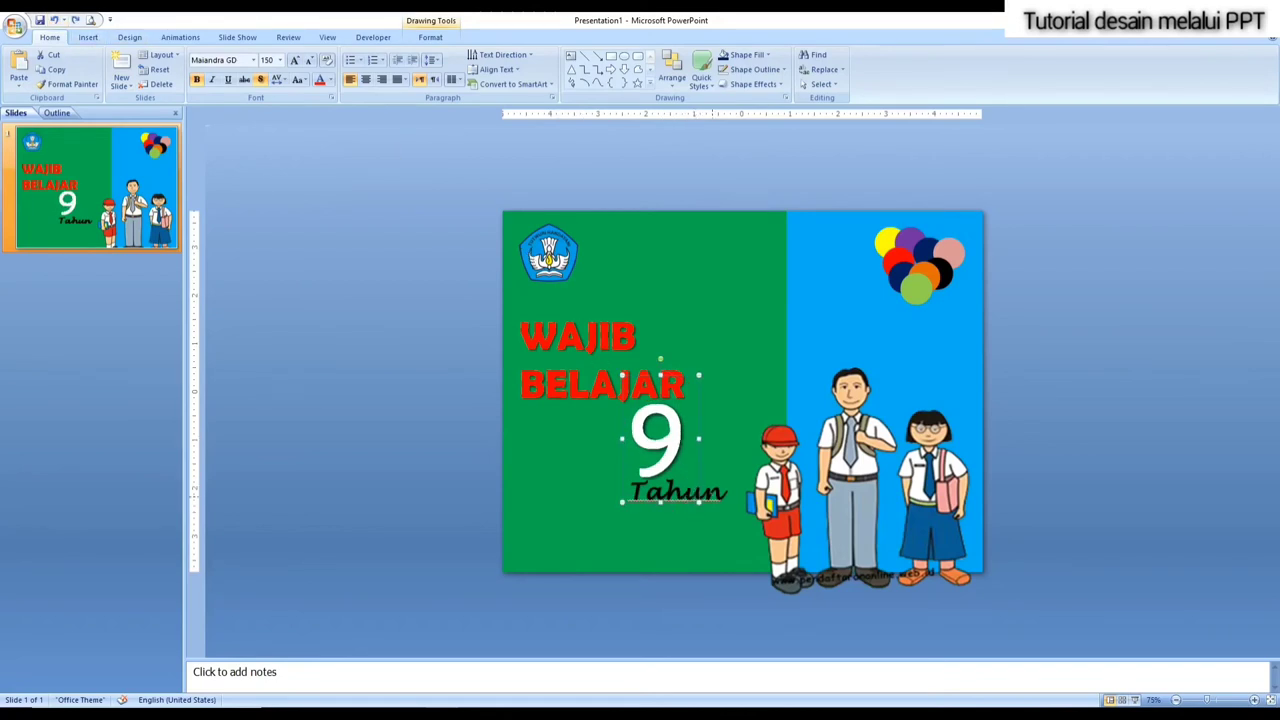
left_click(716, 492)
Step: Select the 9 and Tahun together and move them up beside BELAJAR
left_click_drag(830, 462, 978, 422)
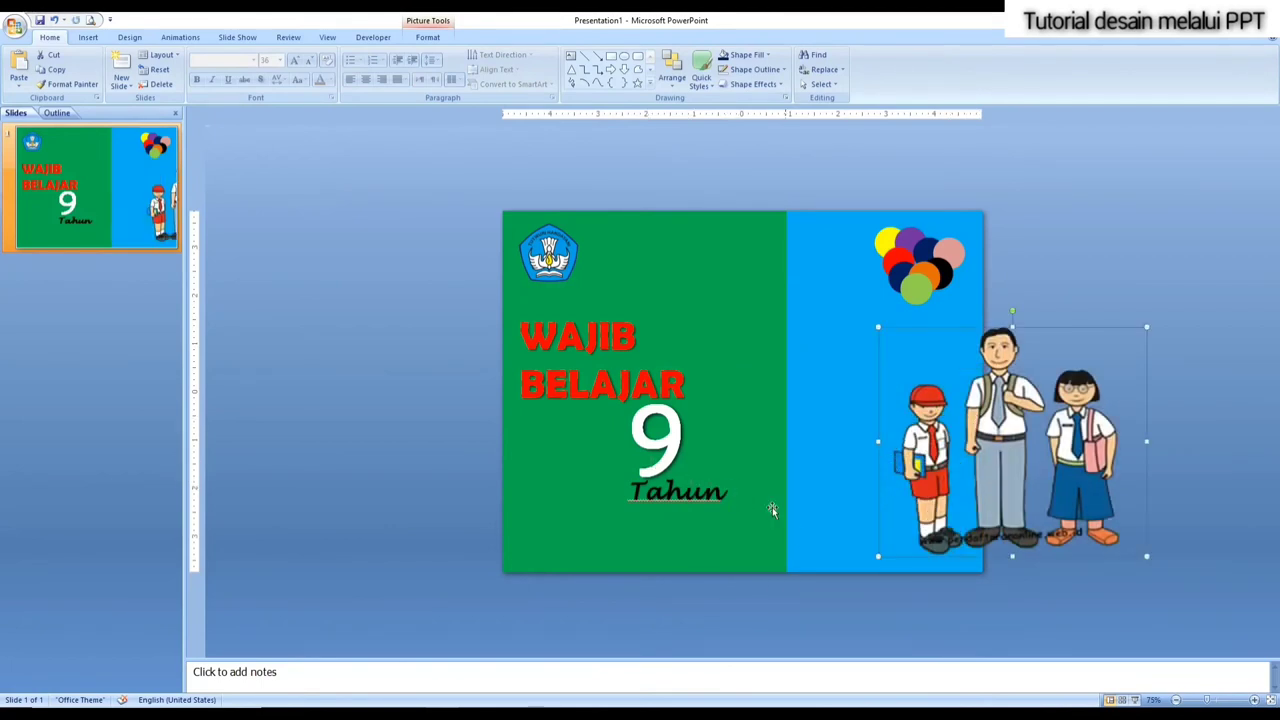
left_click_drag(776, 600, 600, 430)
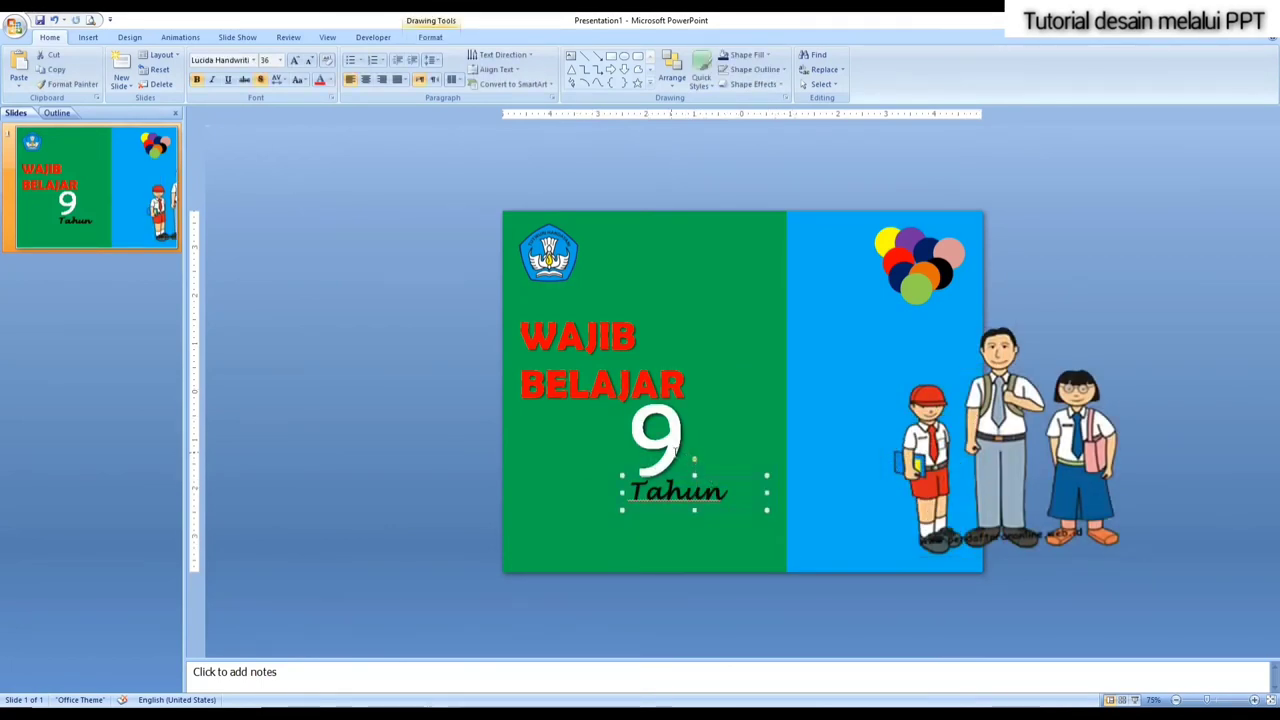
left_click(678, 450)
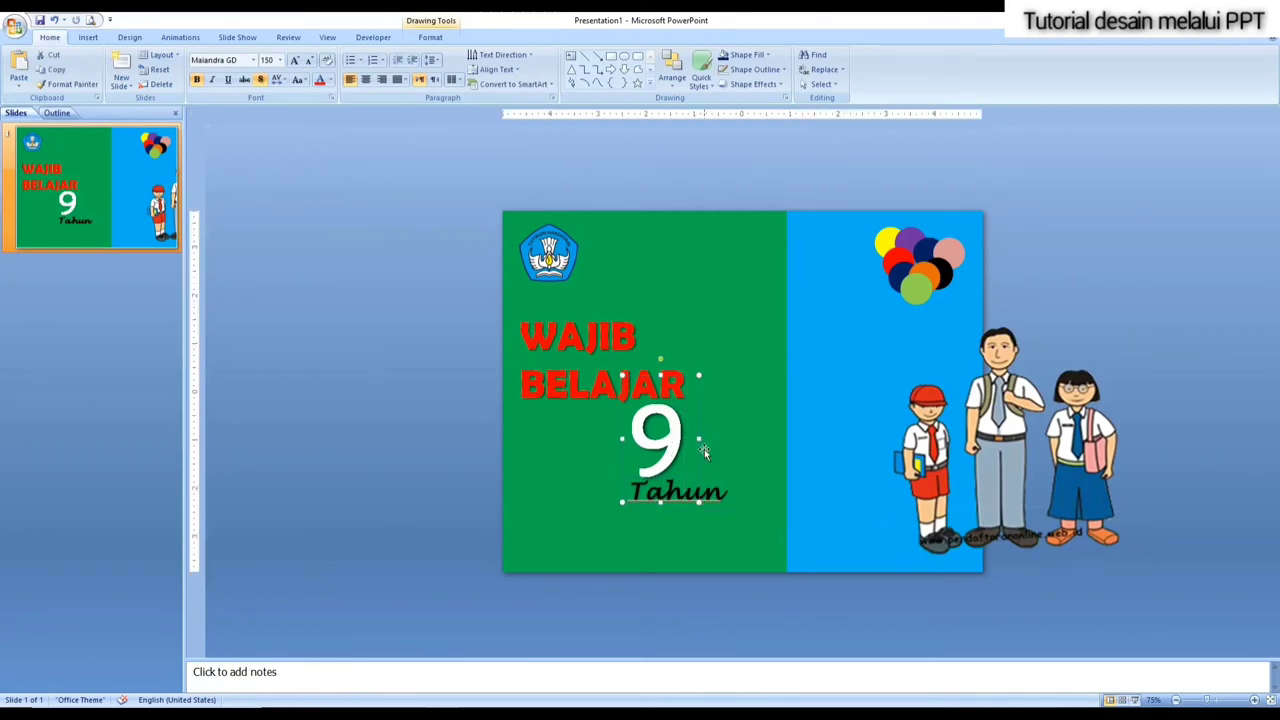
left_click(766, 600)
mouse_move(793, 597)
left_mouse_down()
mouse_move(625, 505)
mouse_move(572, 346)
left_mouse_up()
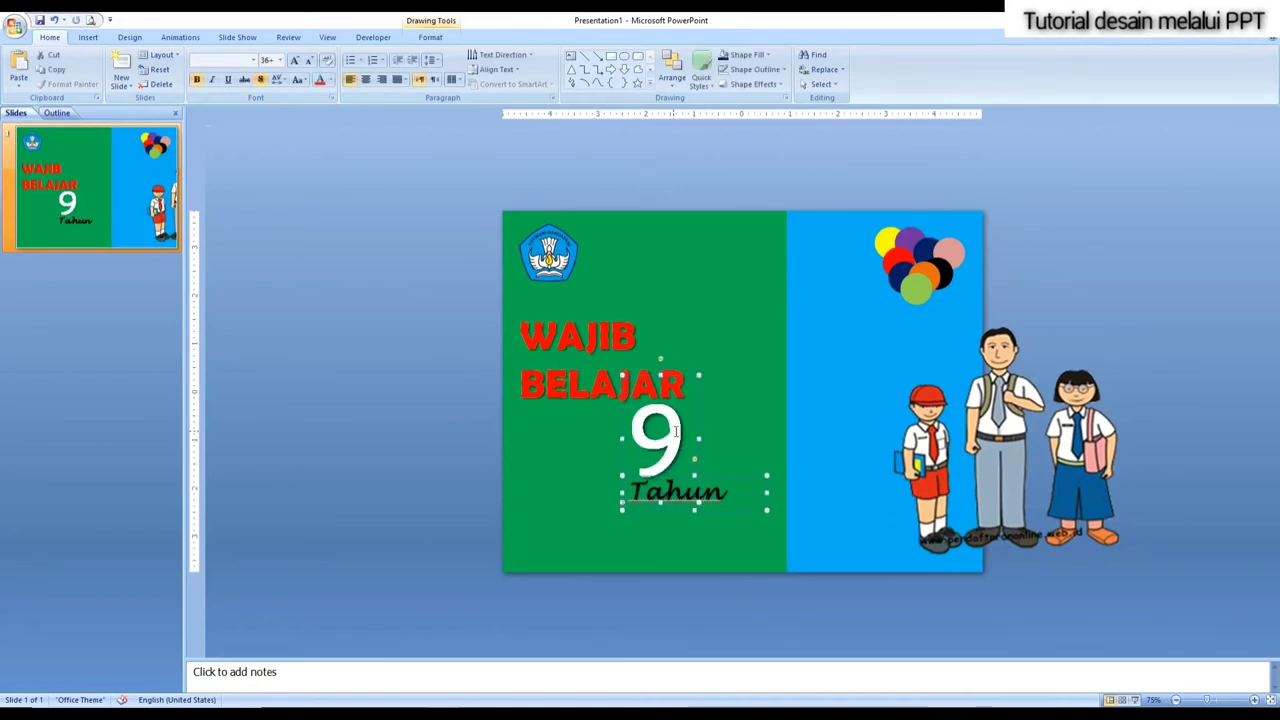
left_click_drag(688, 420, 756, 374)
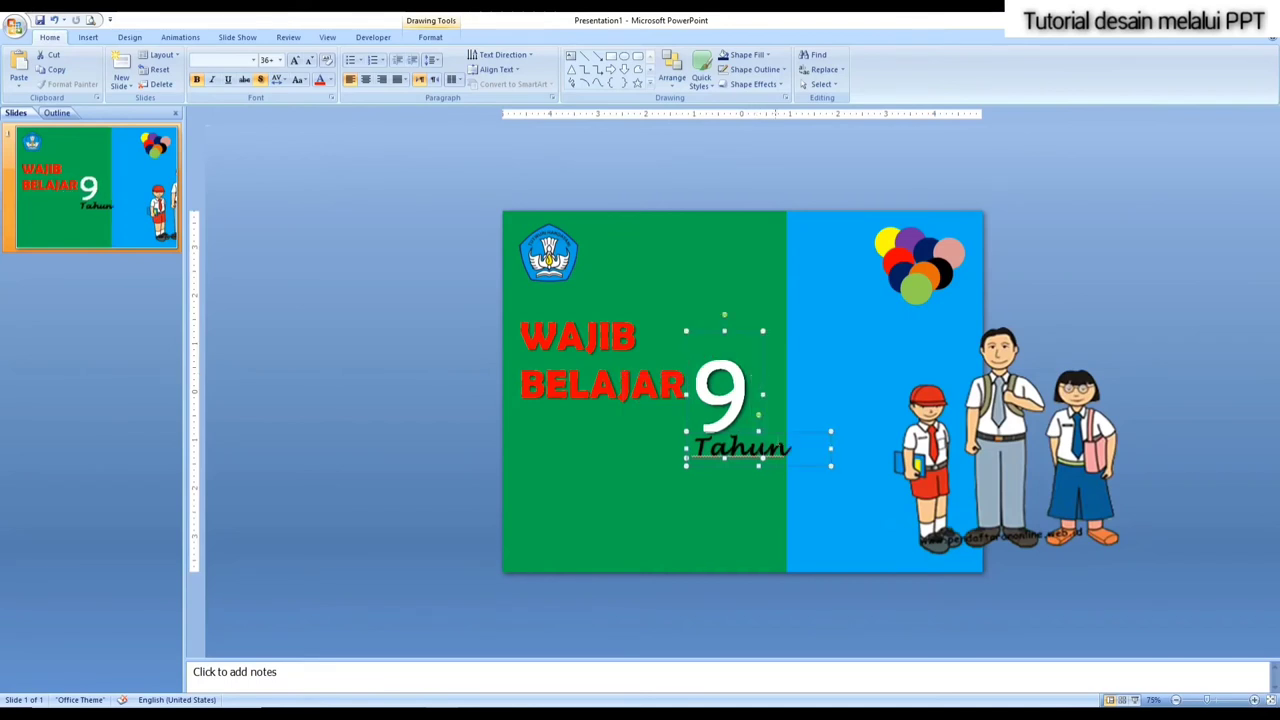
Step: Shrink the children picture and place it in the bottom-right corner
left_click(726, 566)
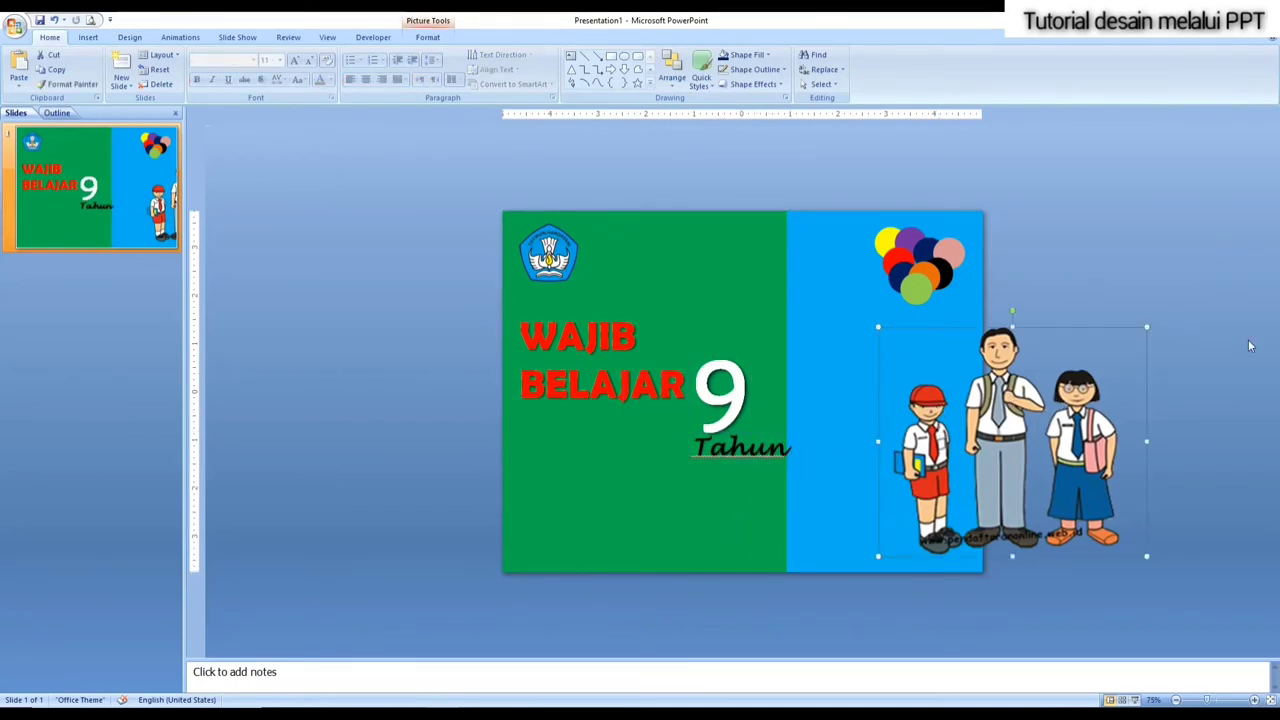
left_click_drag(1147, 326, 1078, 385)
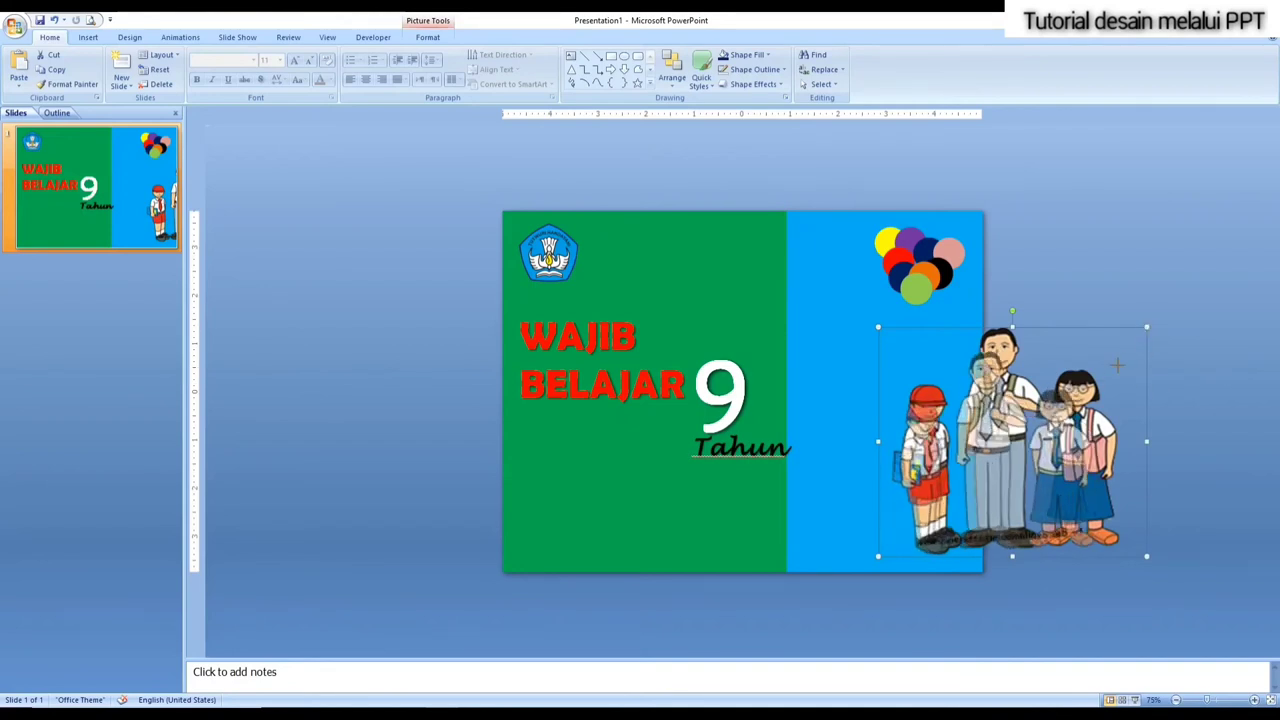
left_click_drag(980, 458, 908, 488)
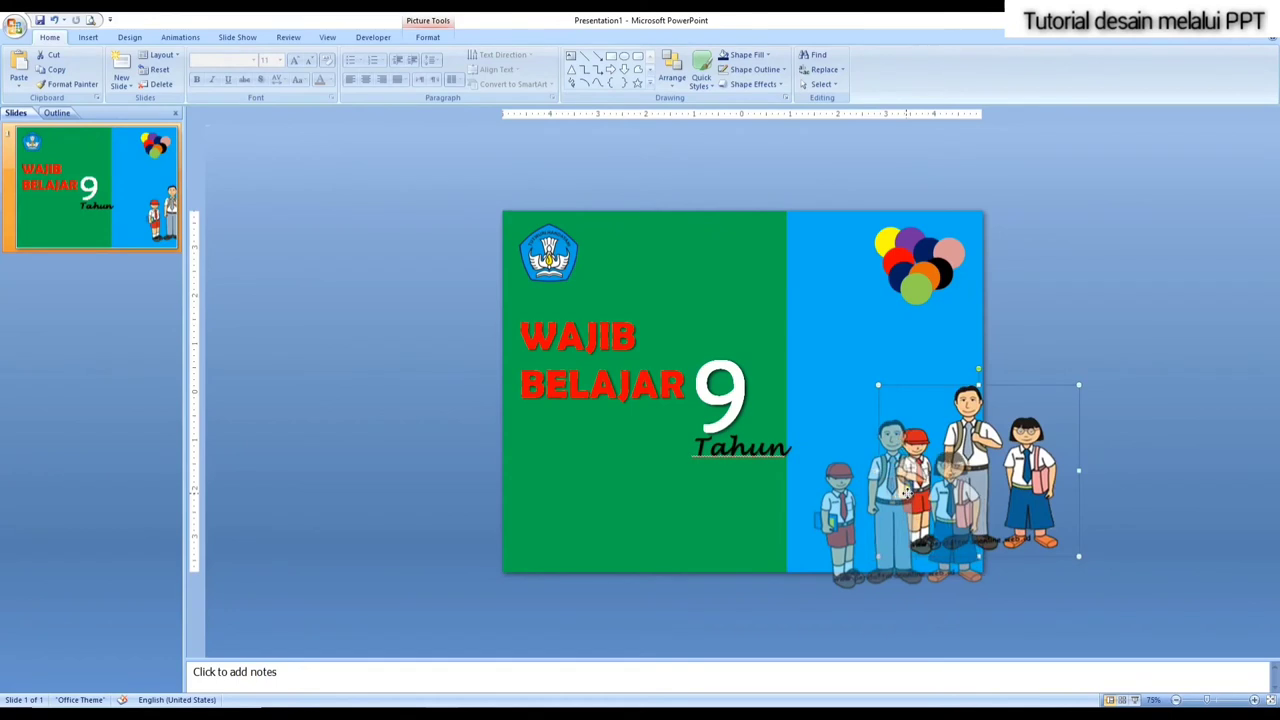
left_click_drag(908, 488, 906, 490)
Step: Preview the poster as a full-screen slide show, then exit it
left_click(1099, 449)
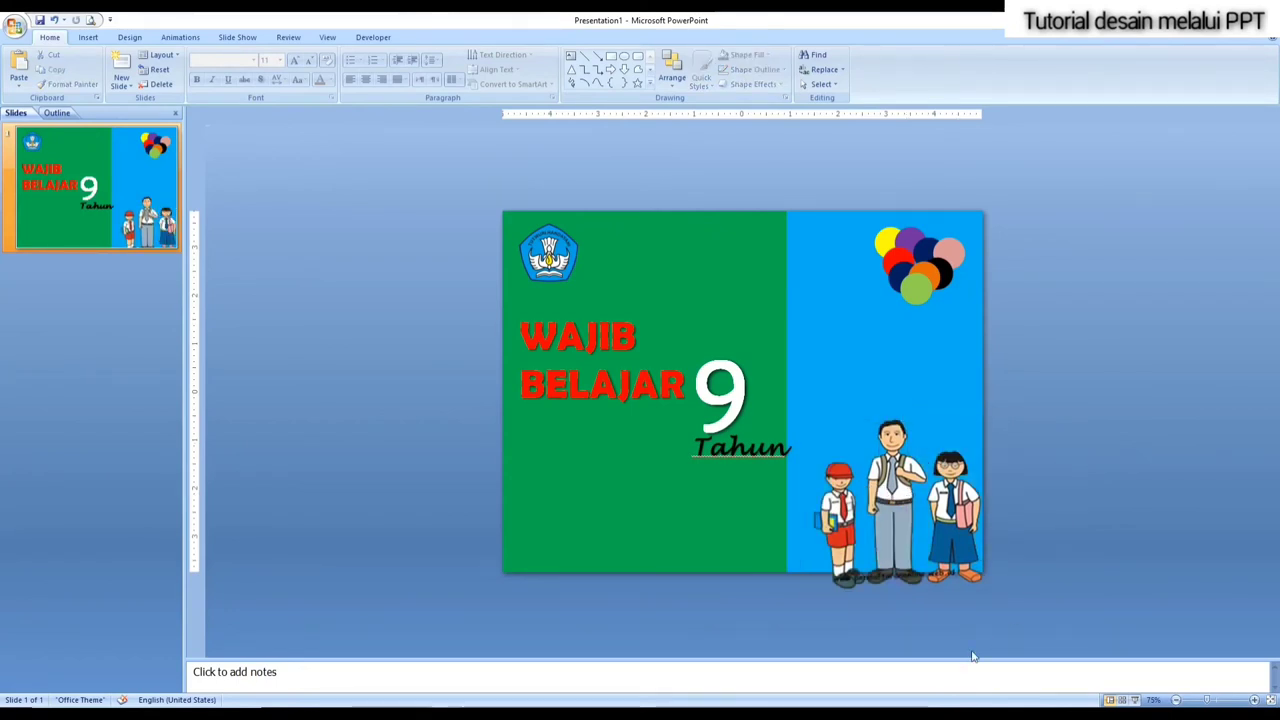
left_click(1134, 699)
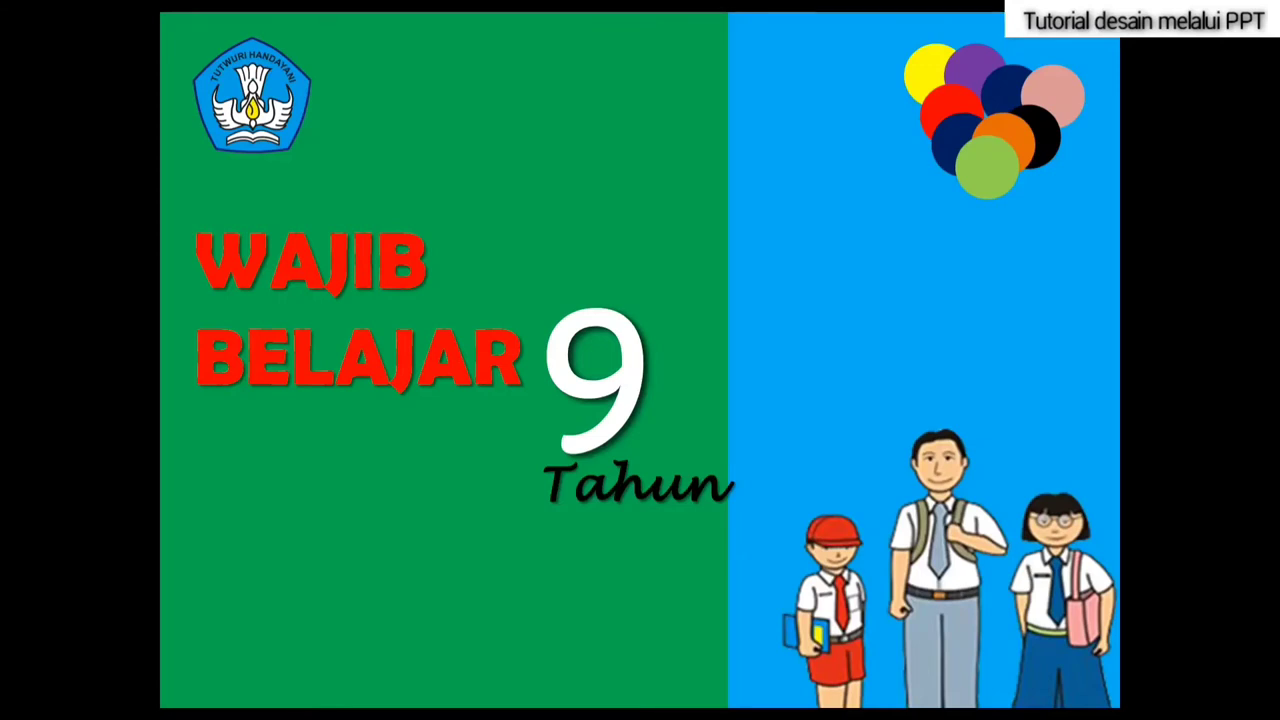
key("Escape")
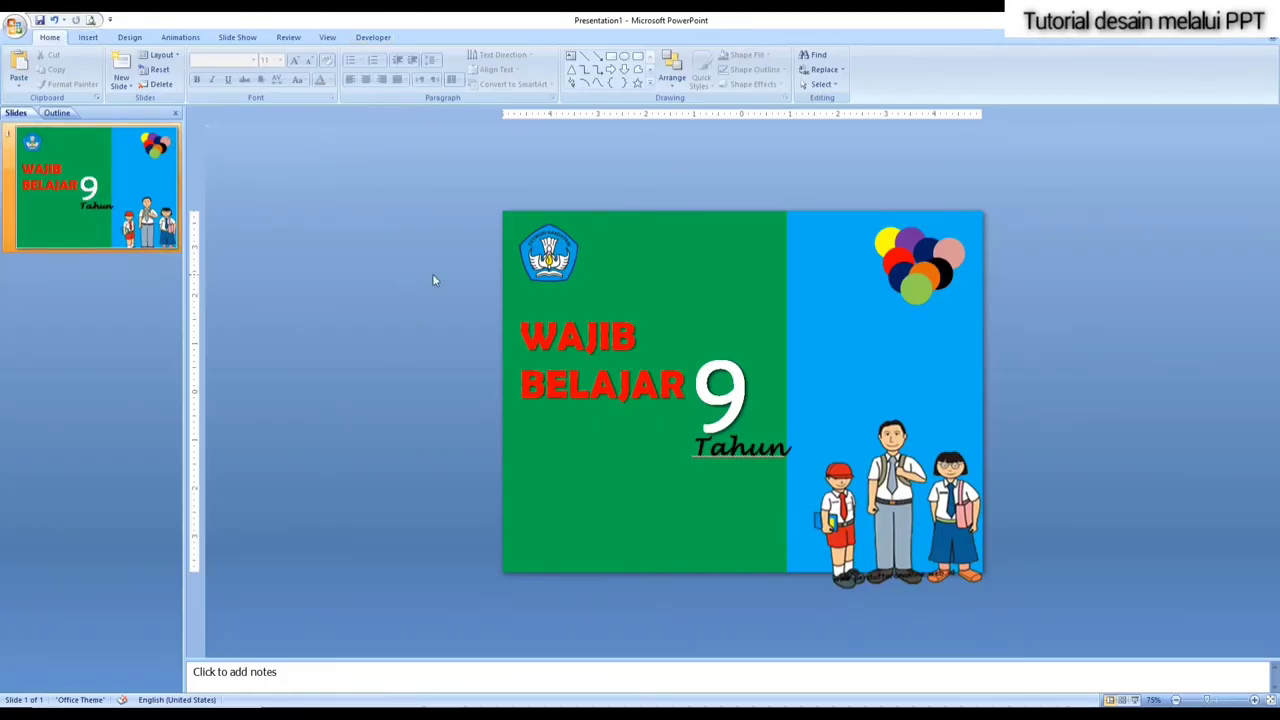
Step: Draw a small shape above WAJIB and set its font colour to white
left_click(88, 40)
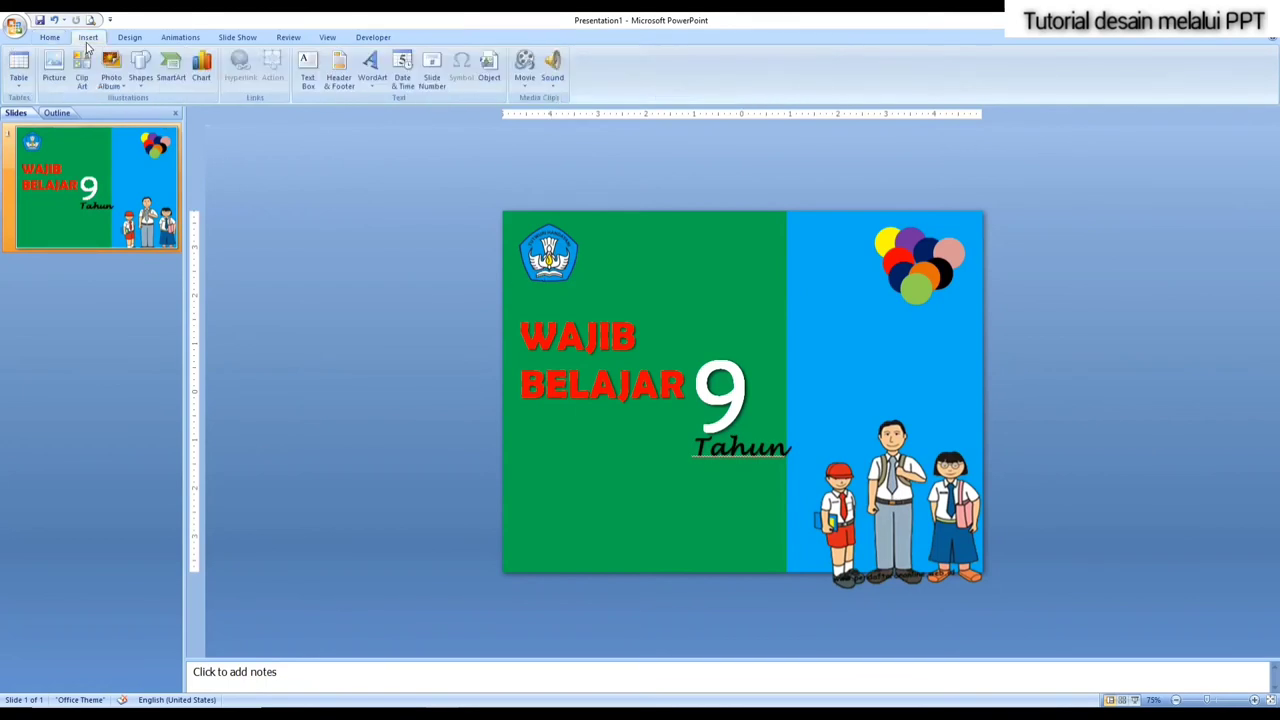
left_click(148, 84)
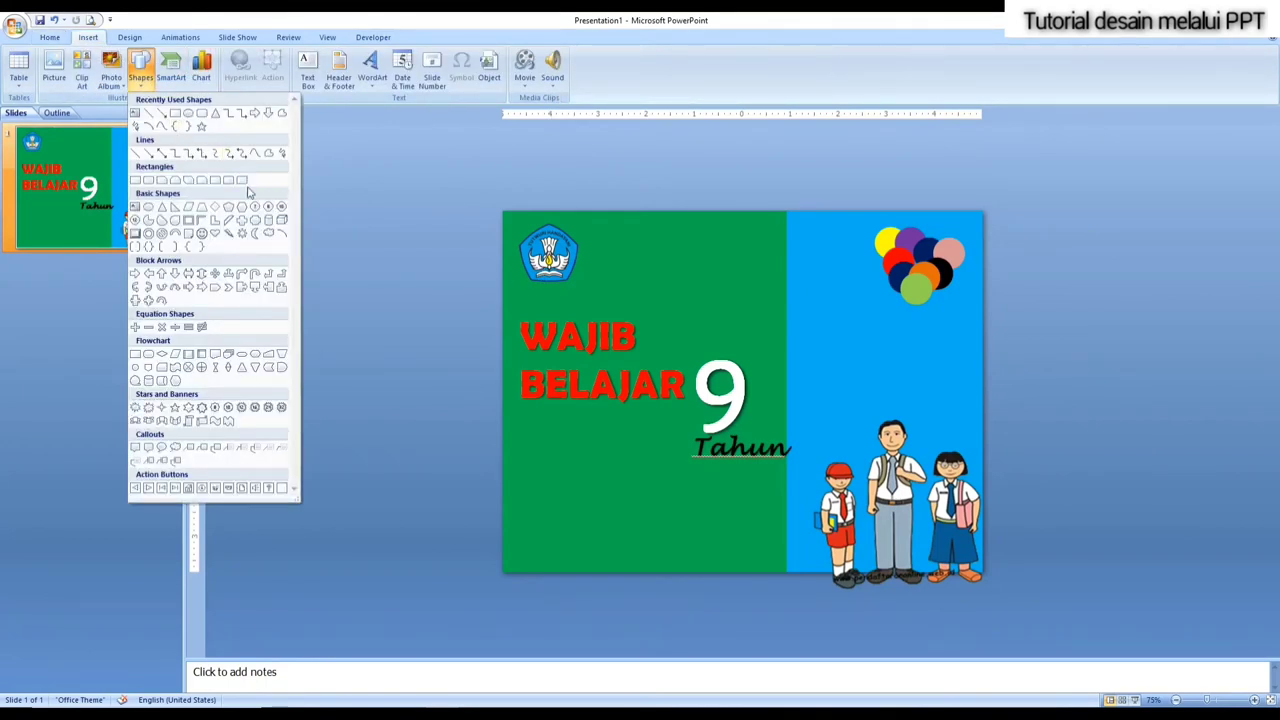
left_click(281, 238)
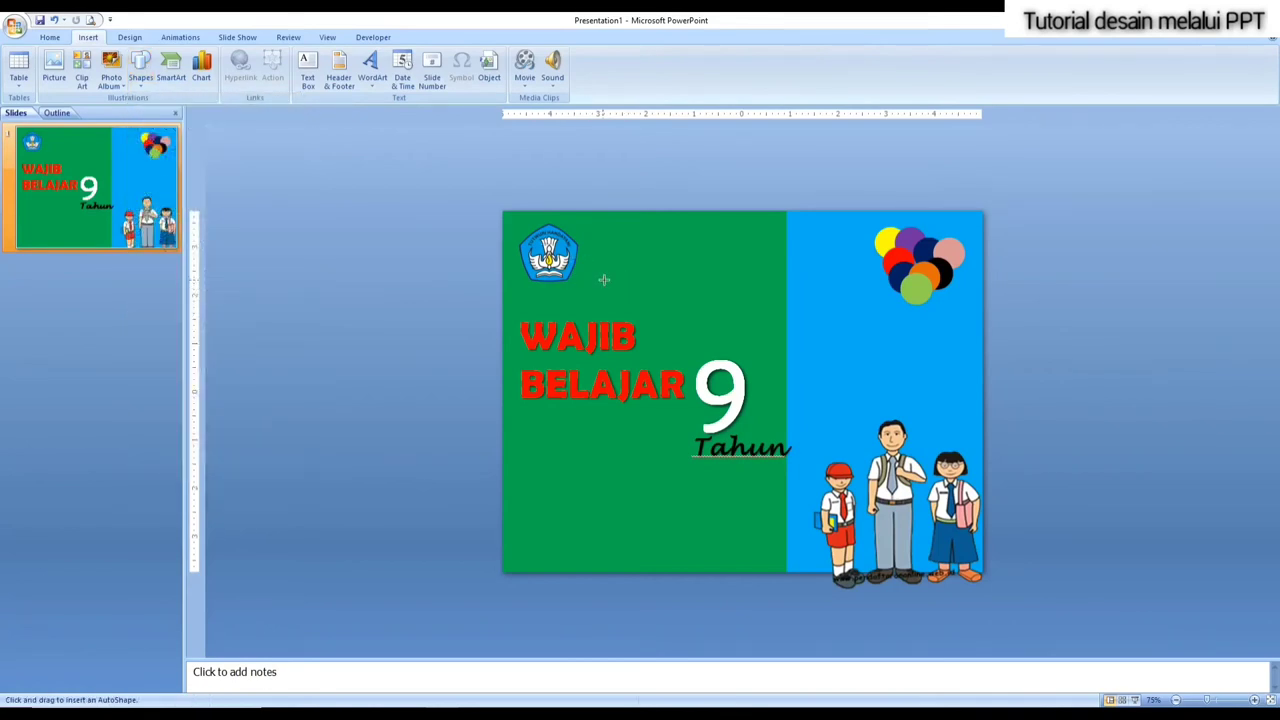
left_click_drag(669, 325, 606, 278)
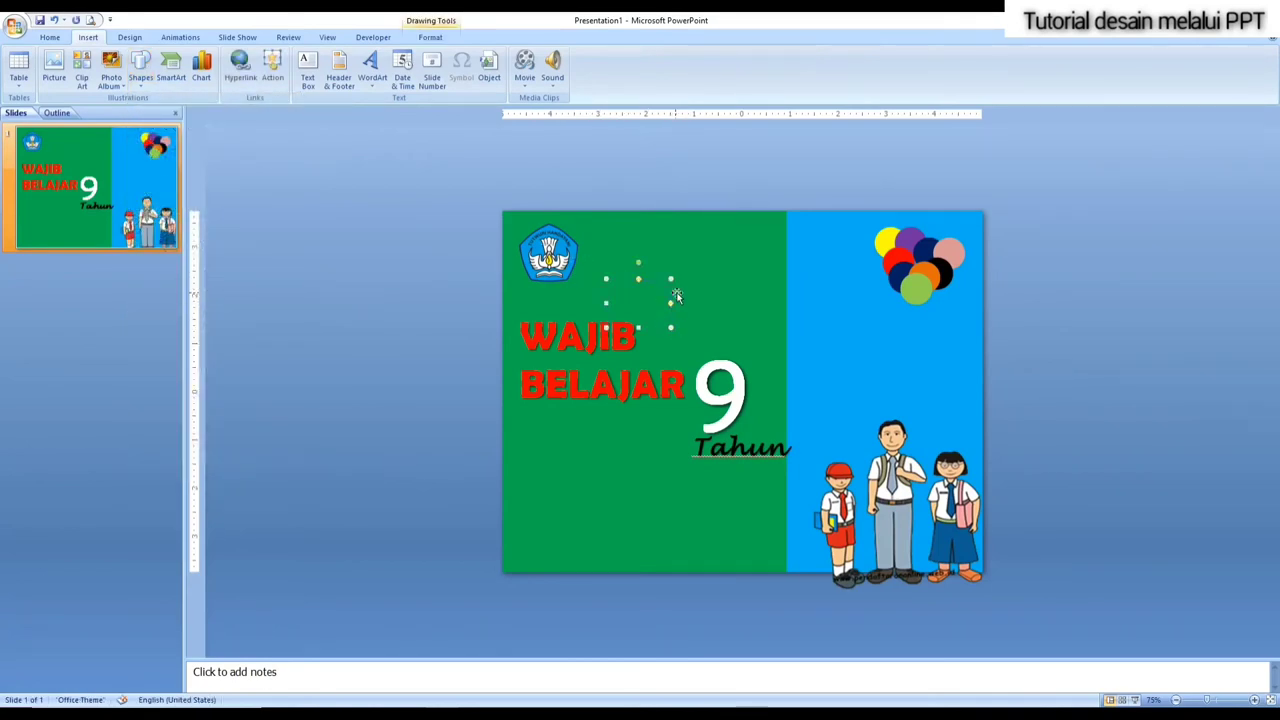
left_click(49, 37)
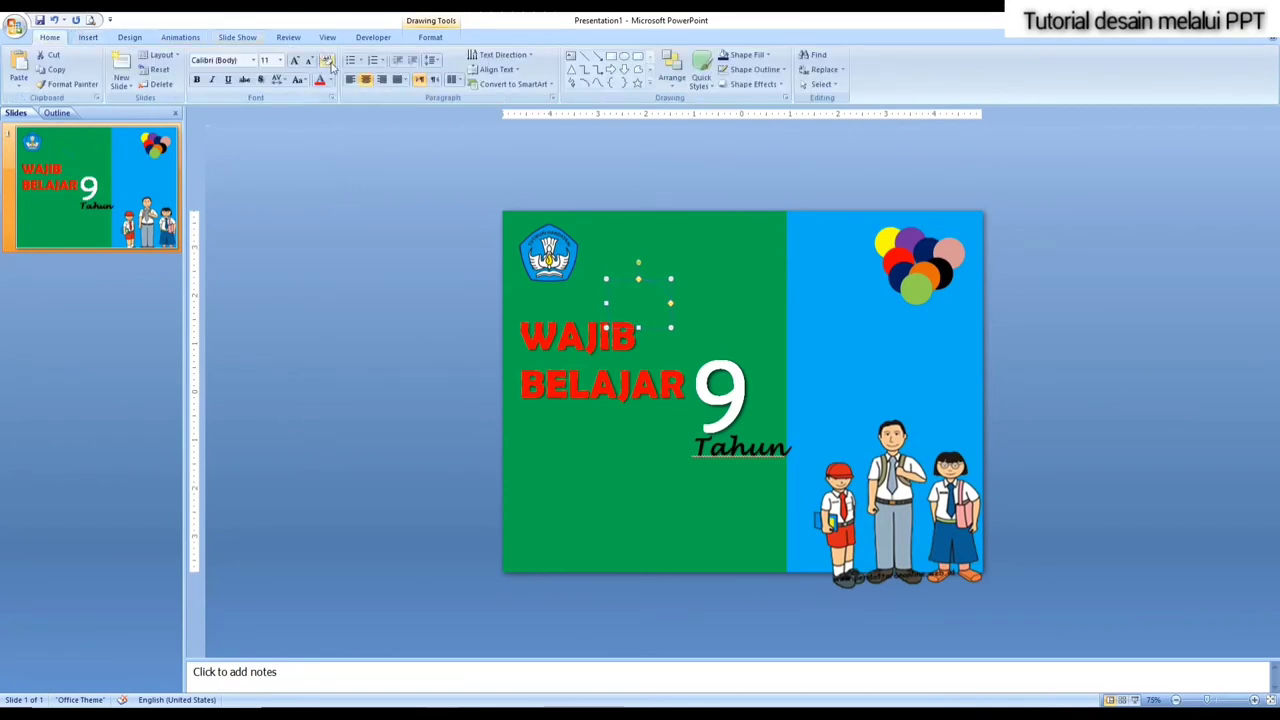
left_click(331, 80)
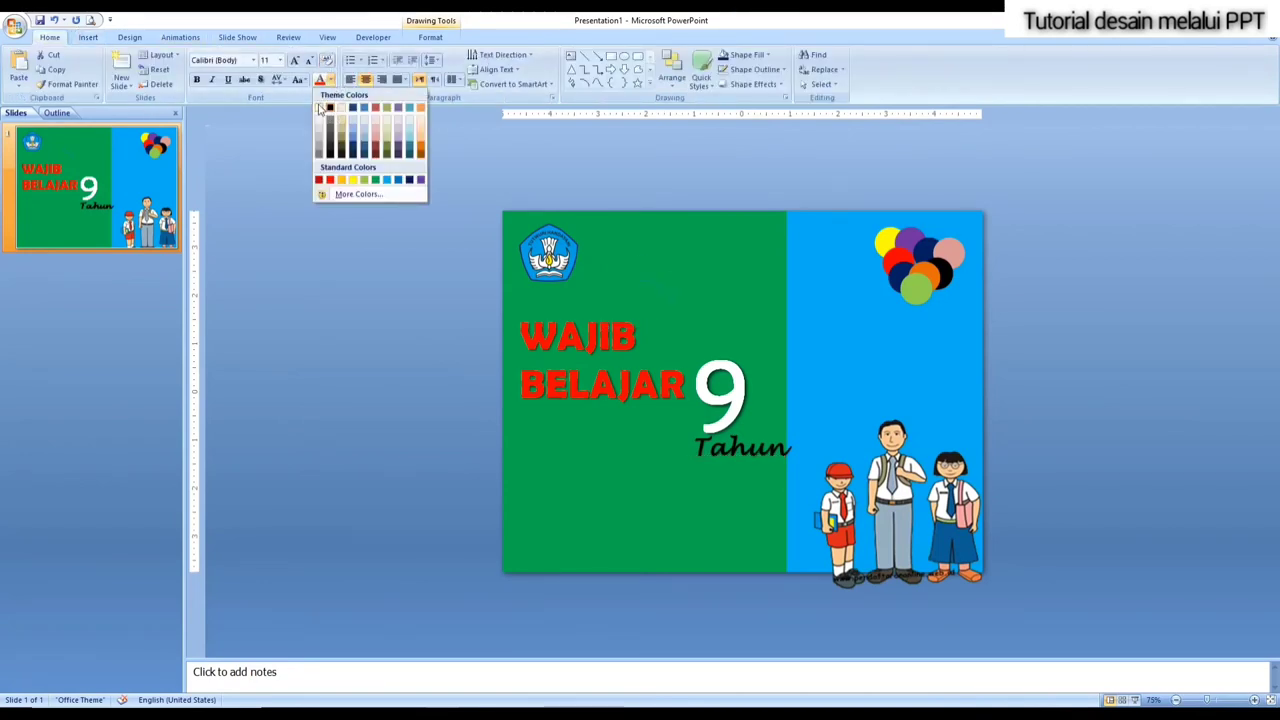
left_click(320, 108)
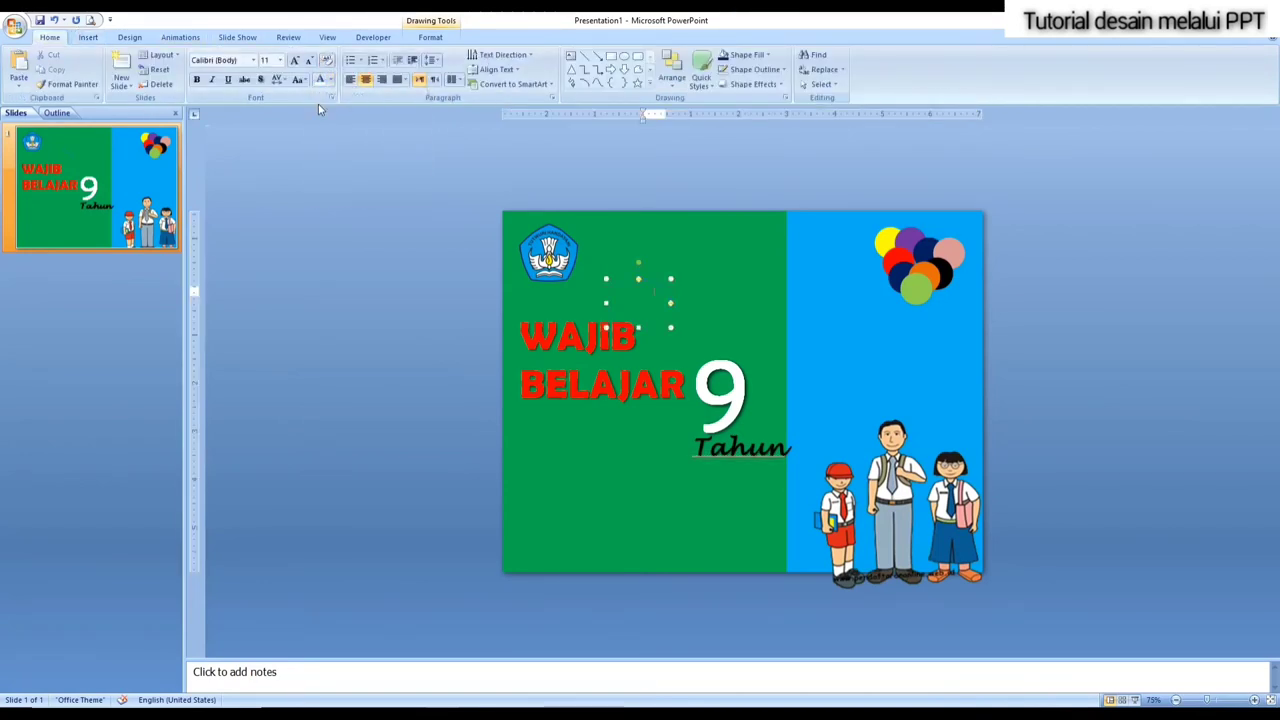
left_click(667, 285)
left_click(665, 286)
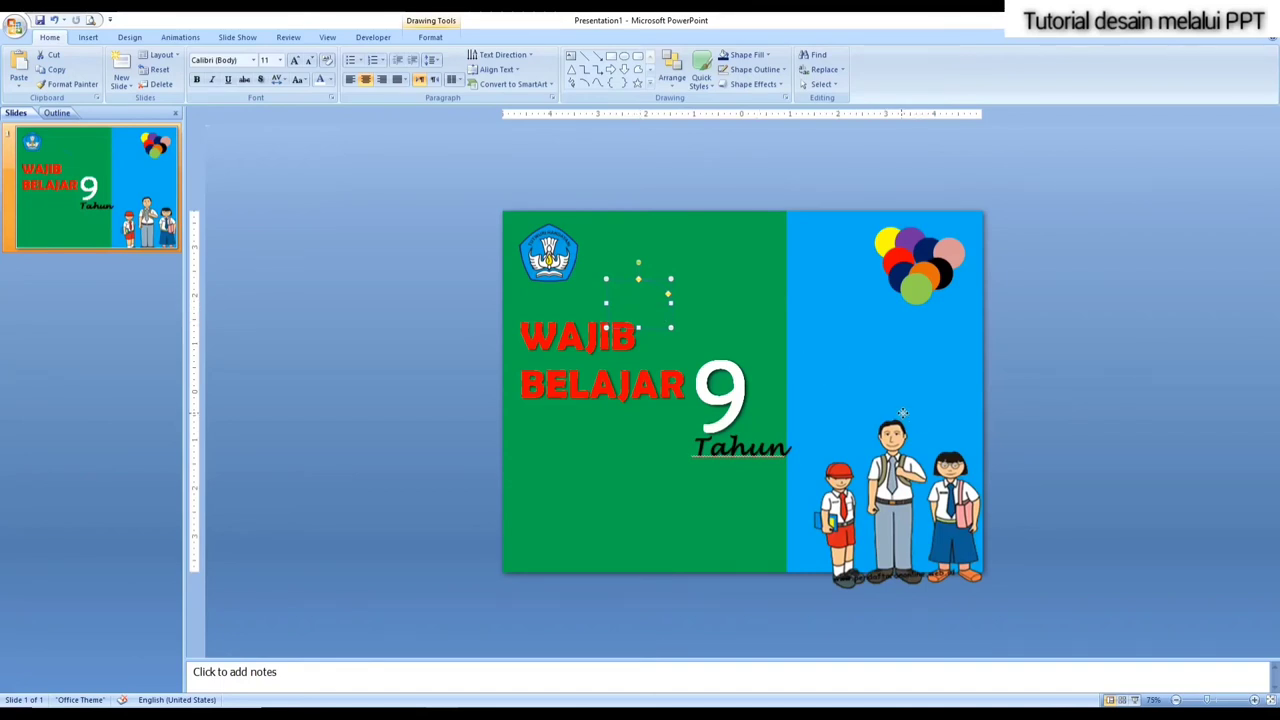
Step: Select the small sparkle shape and the children picture near the bottom-right
left_click(961, 440)
left_click(818, 258)
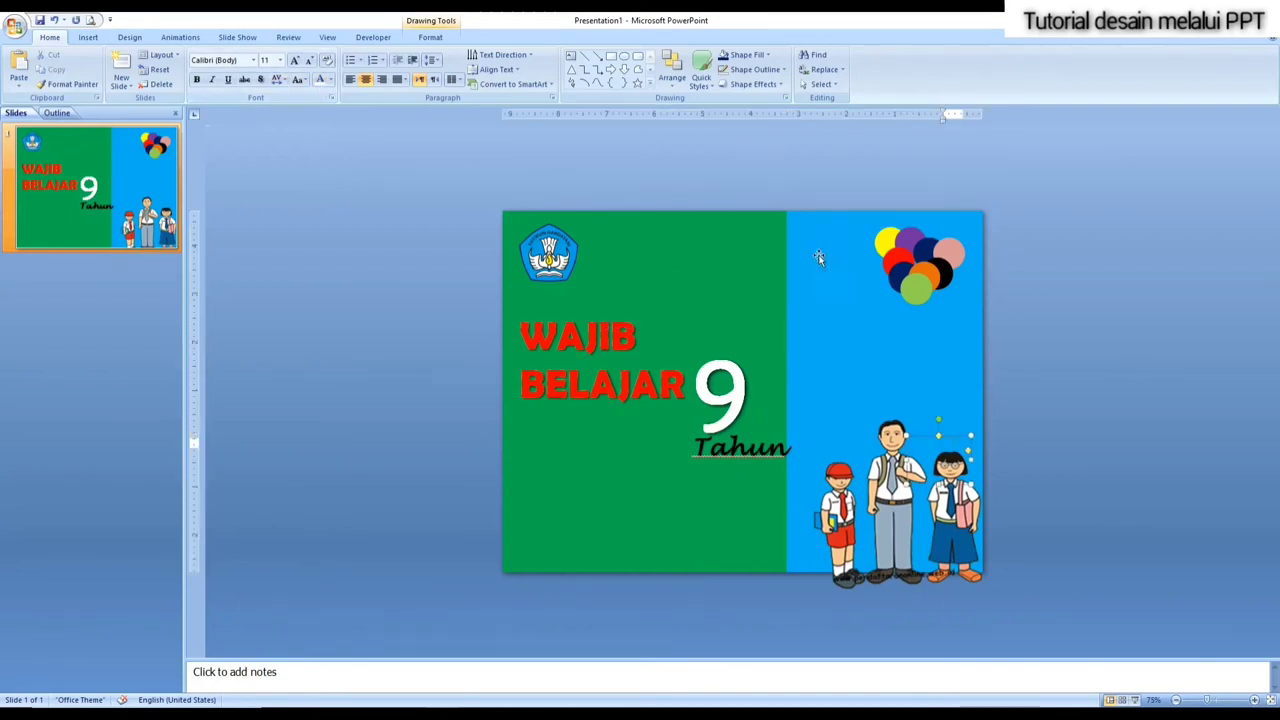
left_click(974, 440)
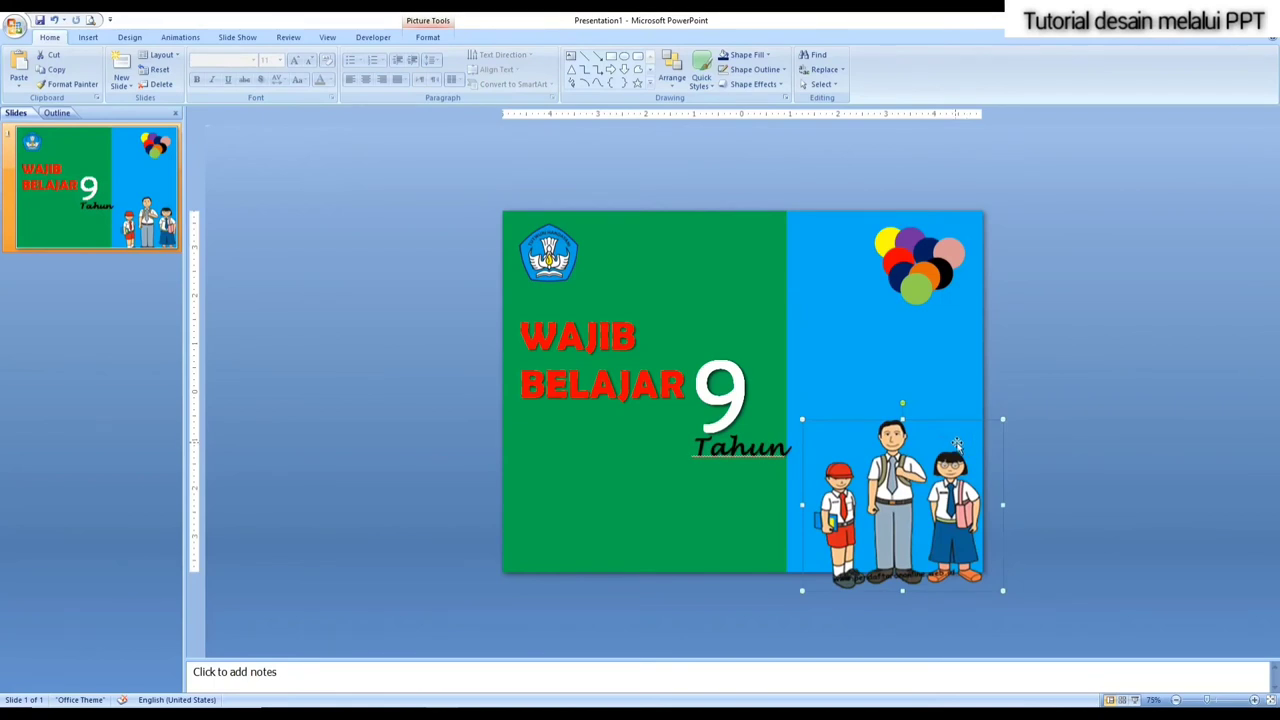
left_click(1039, 322)
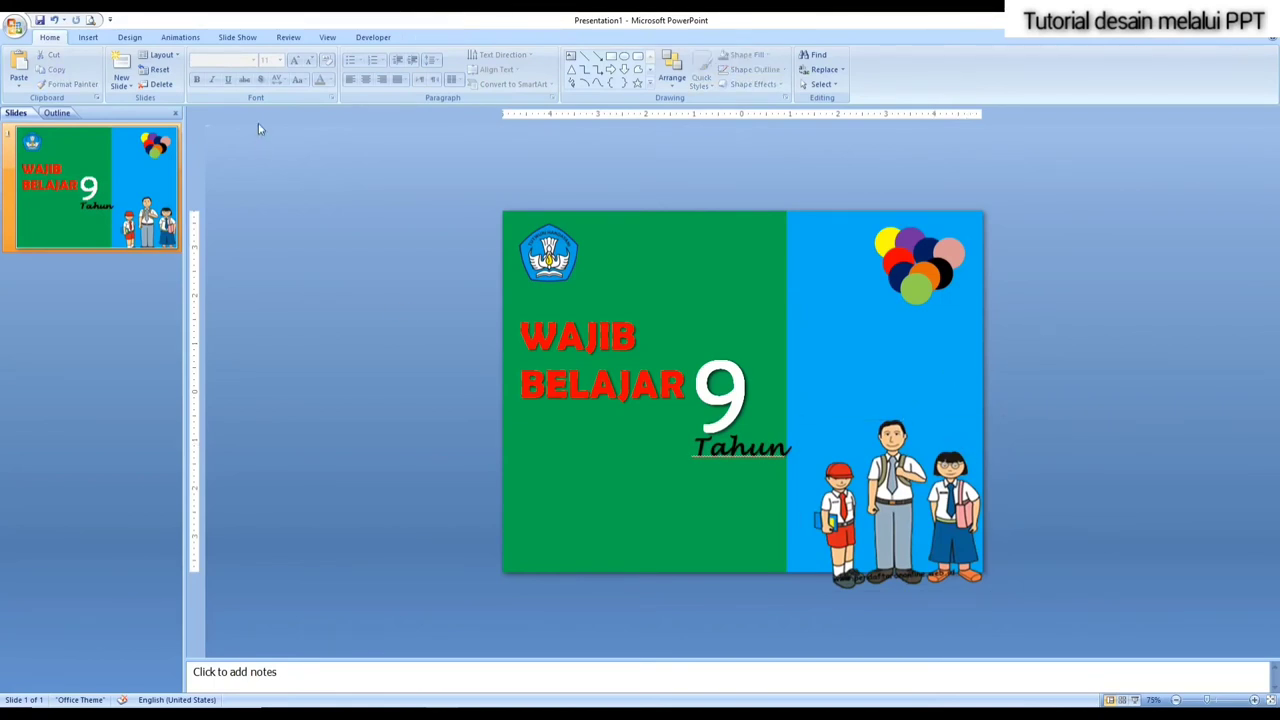
left_click(88, 37)
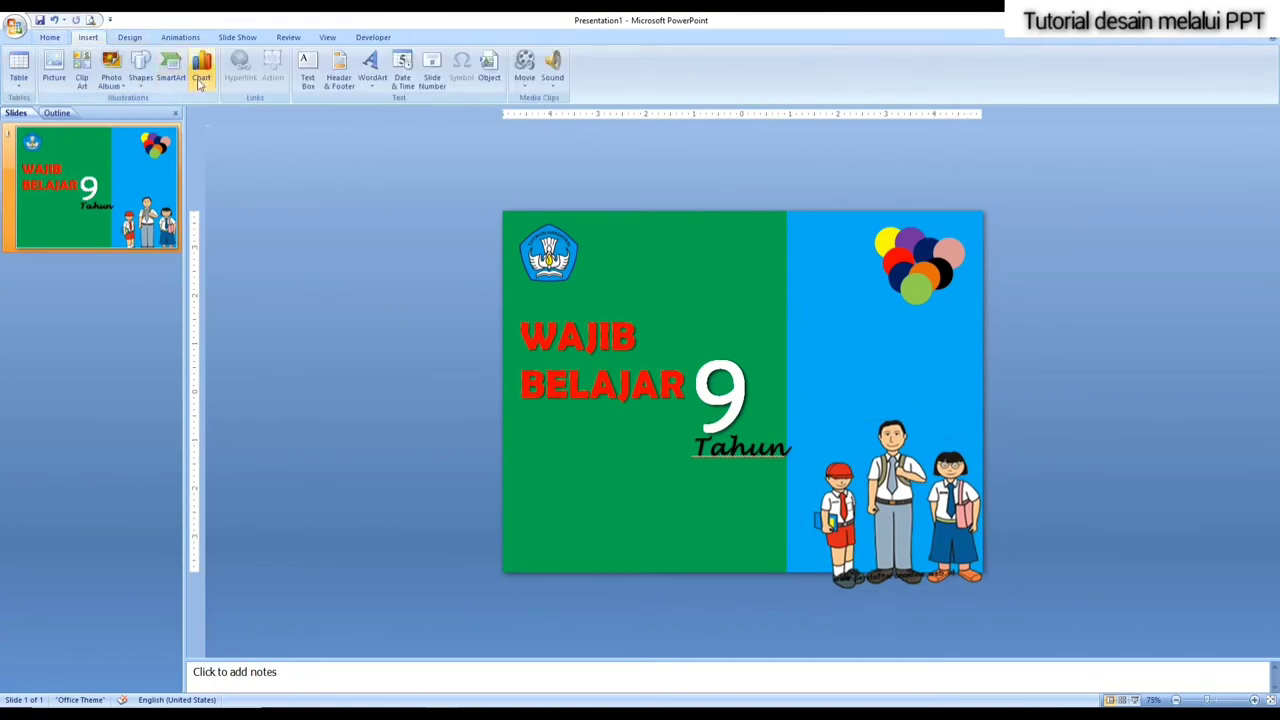
Step: Draw a small arc beside the children, then move and rotate it clockwise
left_click(141, 78)
left_click(281, 233)
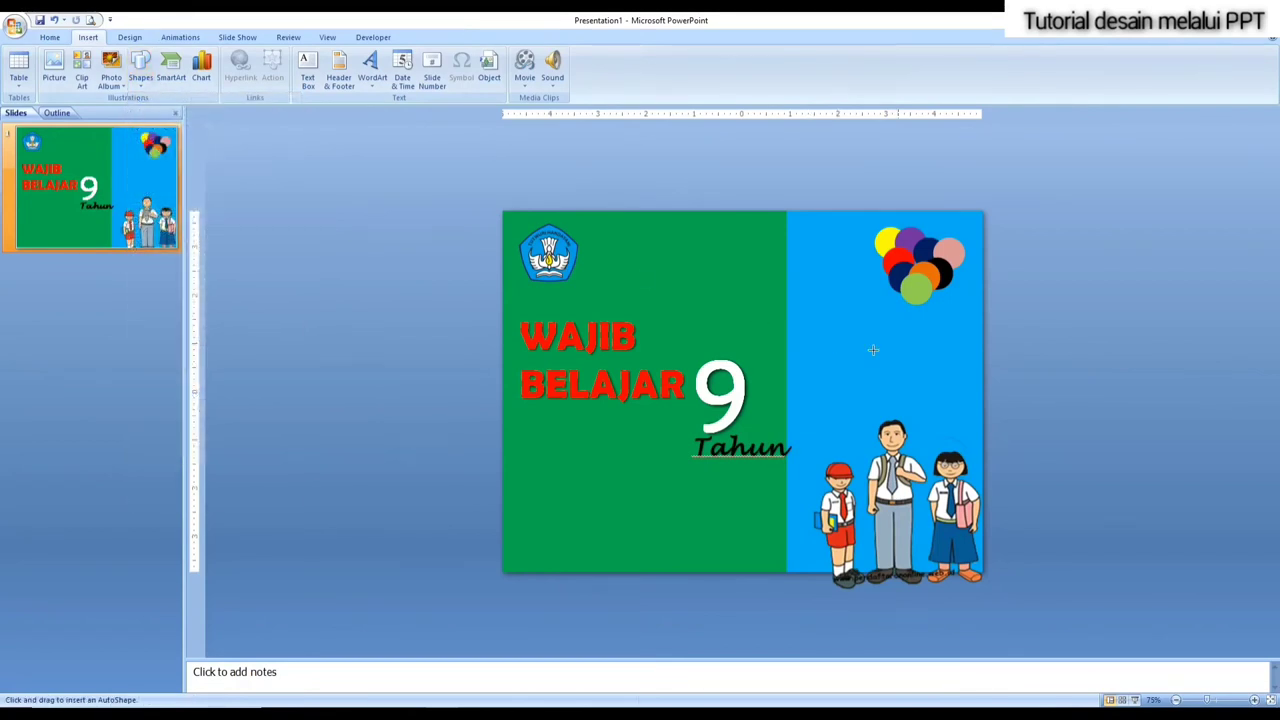
left_click_drag(1088, 421, 1127, 376)
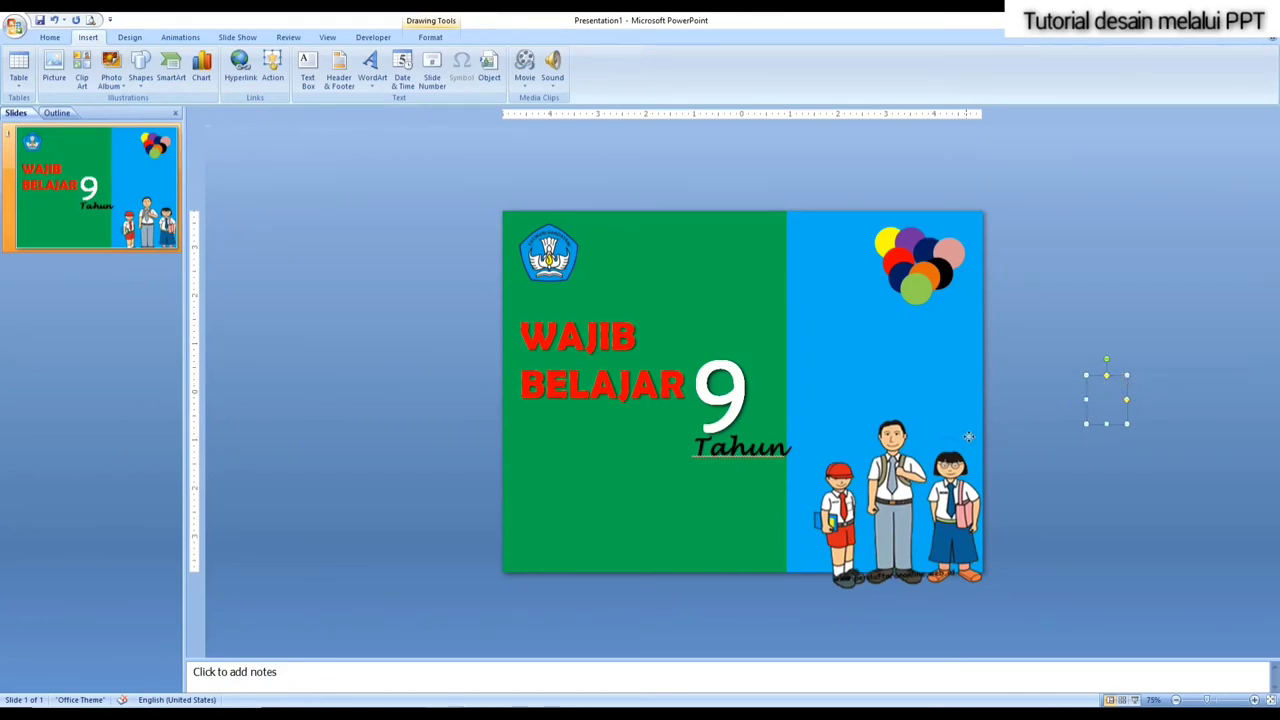
left_click_drag(1015, 421, 1045, 418)
left_click_drag(1014, 416, 1040, 422)
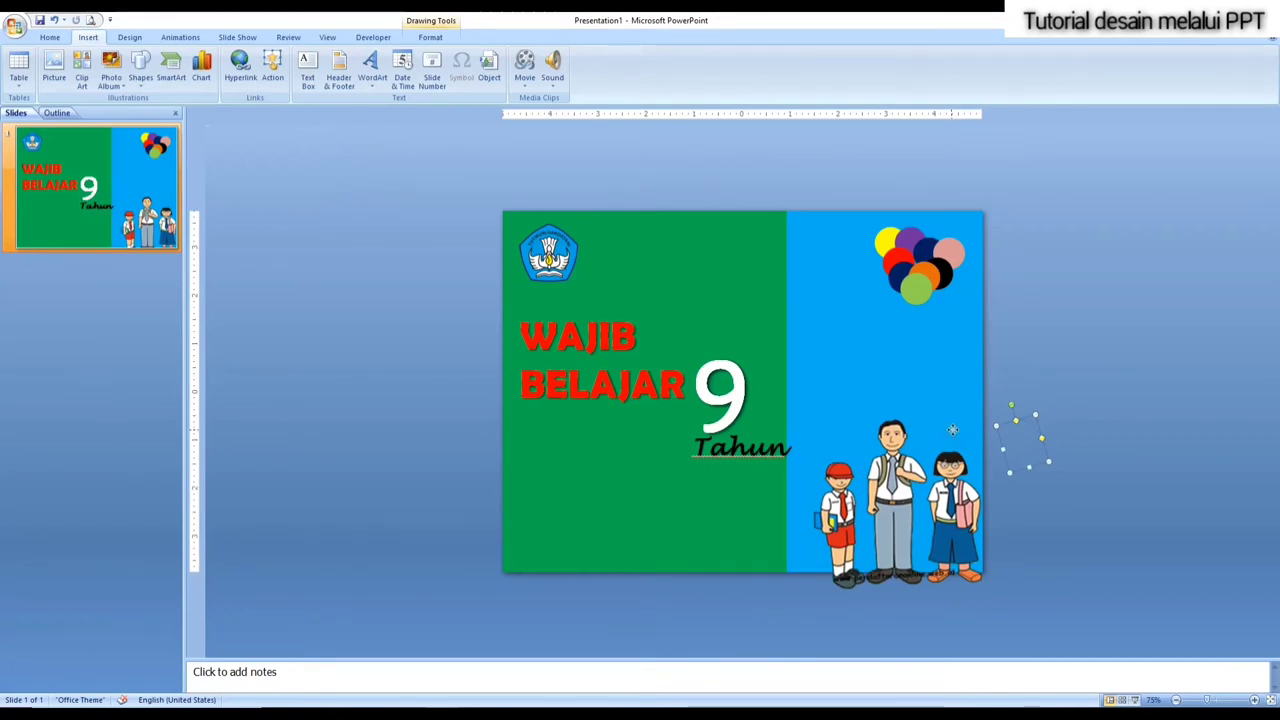
left_click(1054, 337)
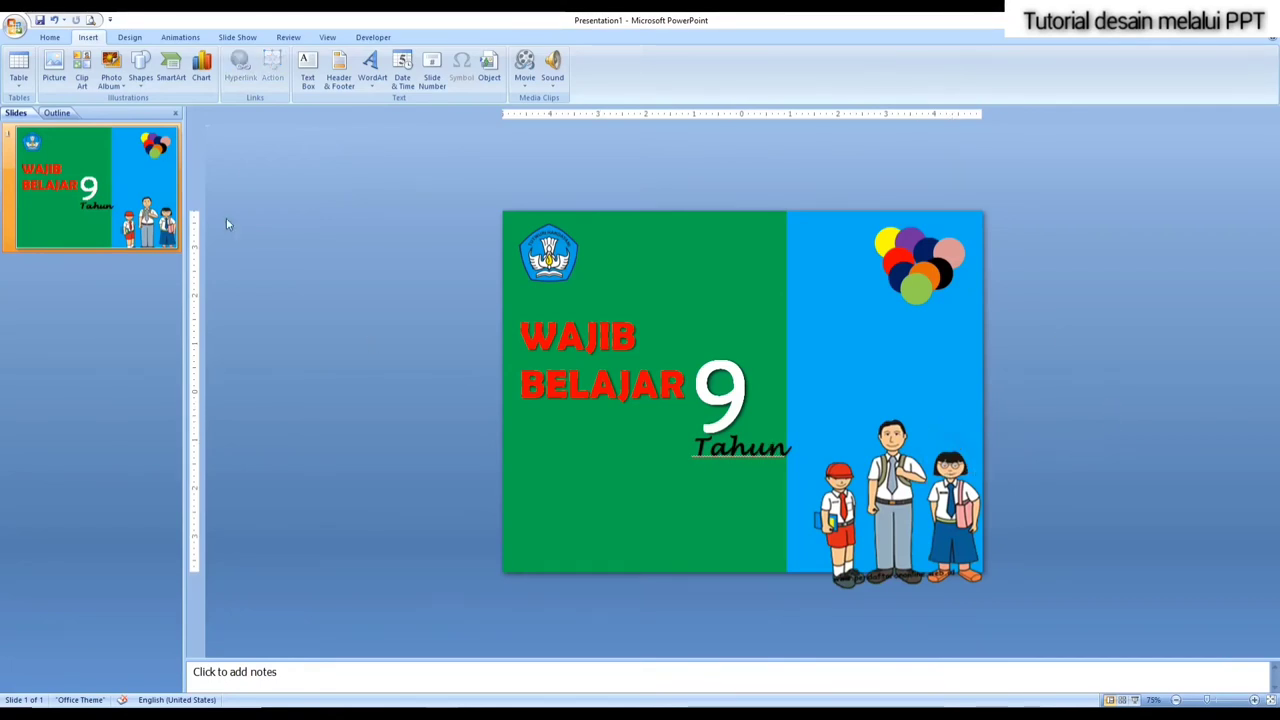
Step: Draw another small arc and rotate it left 90°
left_click(140, 70)
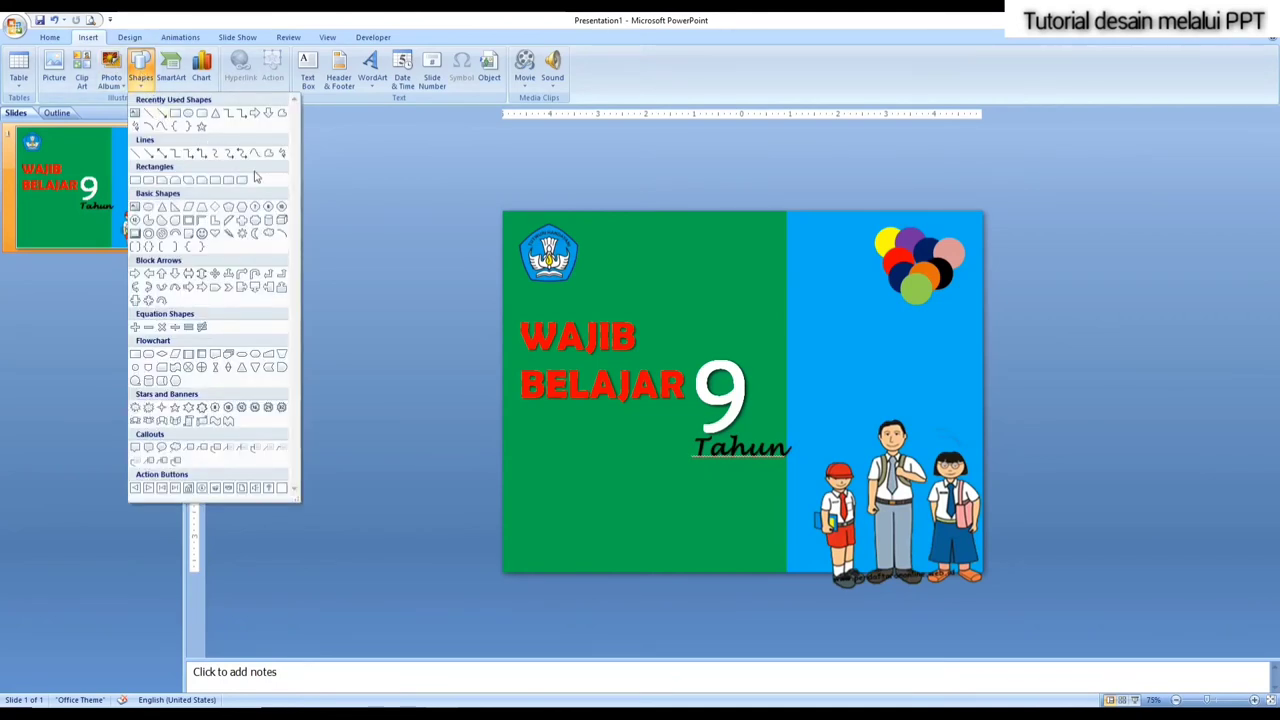
left_click(282, 233)
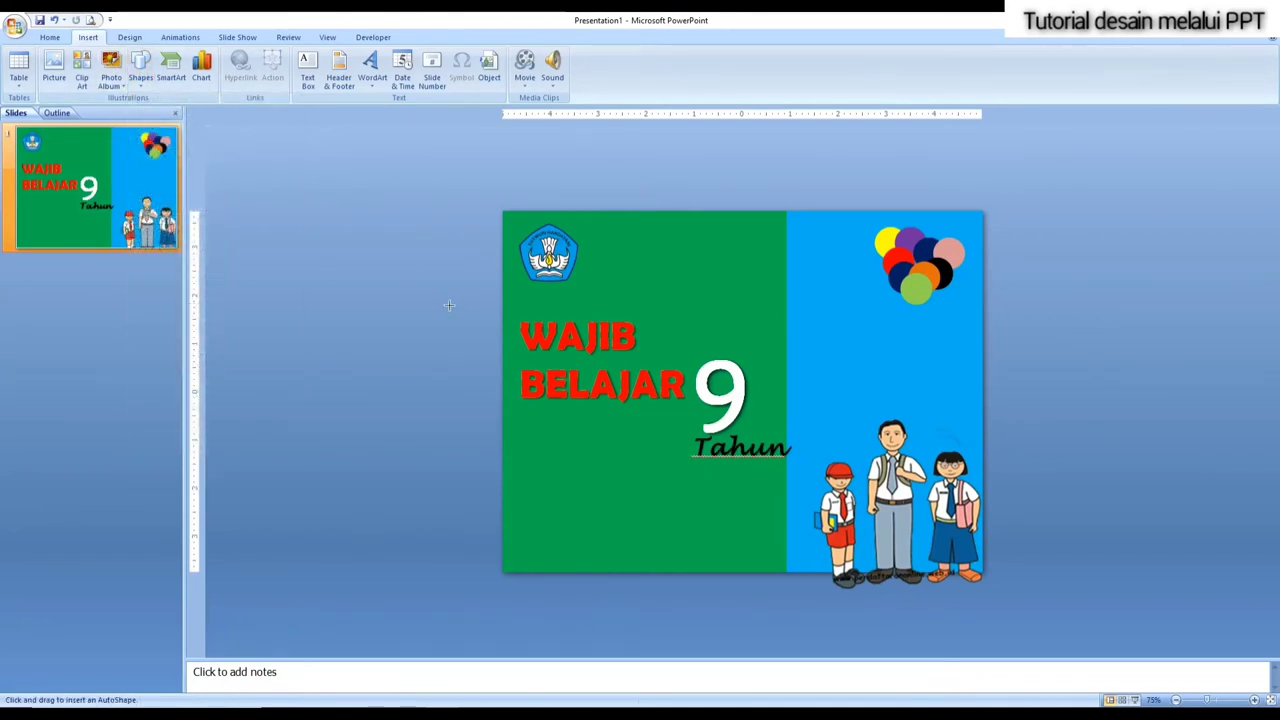
left_click_drag(421, 356, 459, 307)
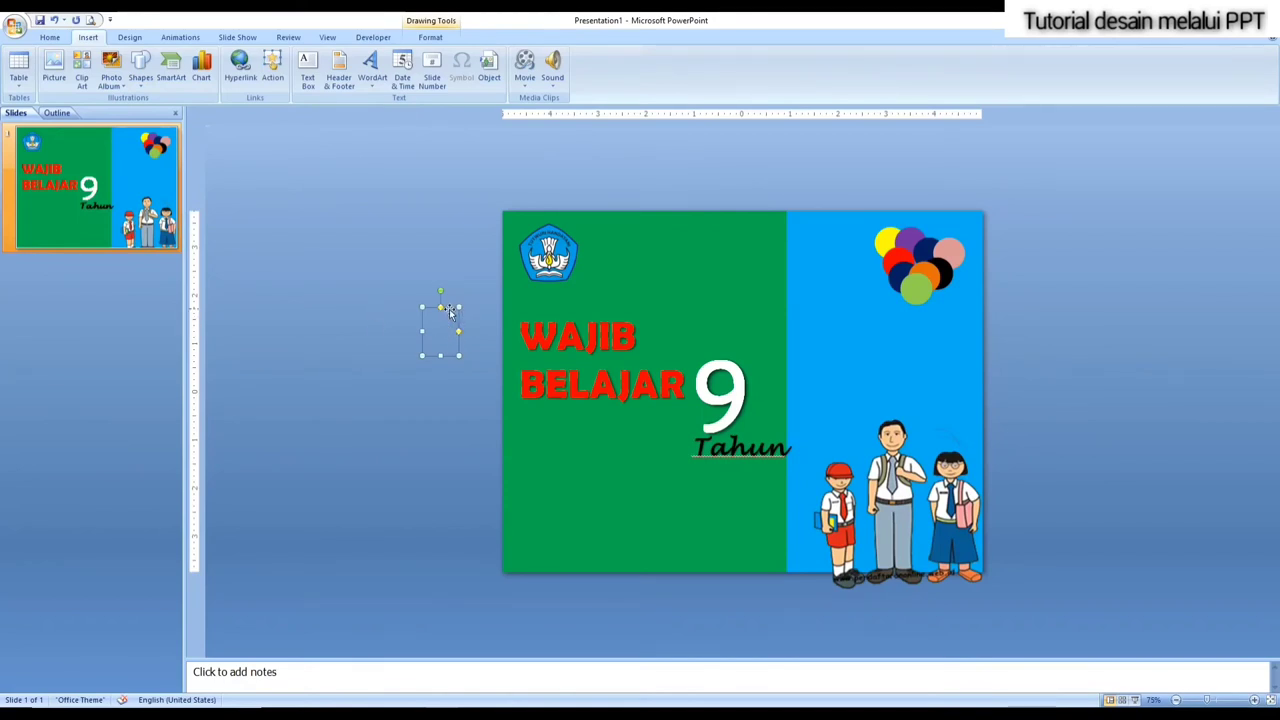
double_click(450, 318)
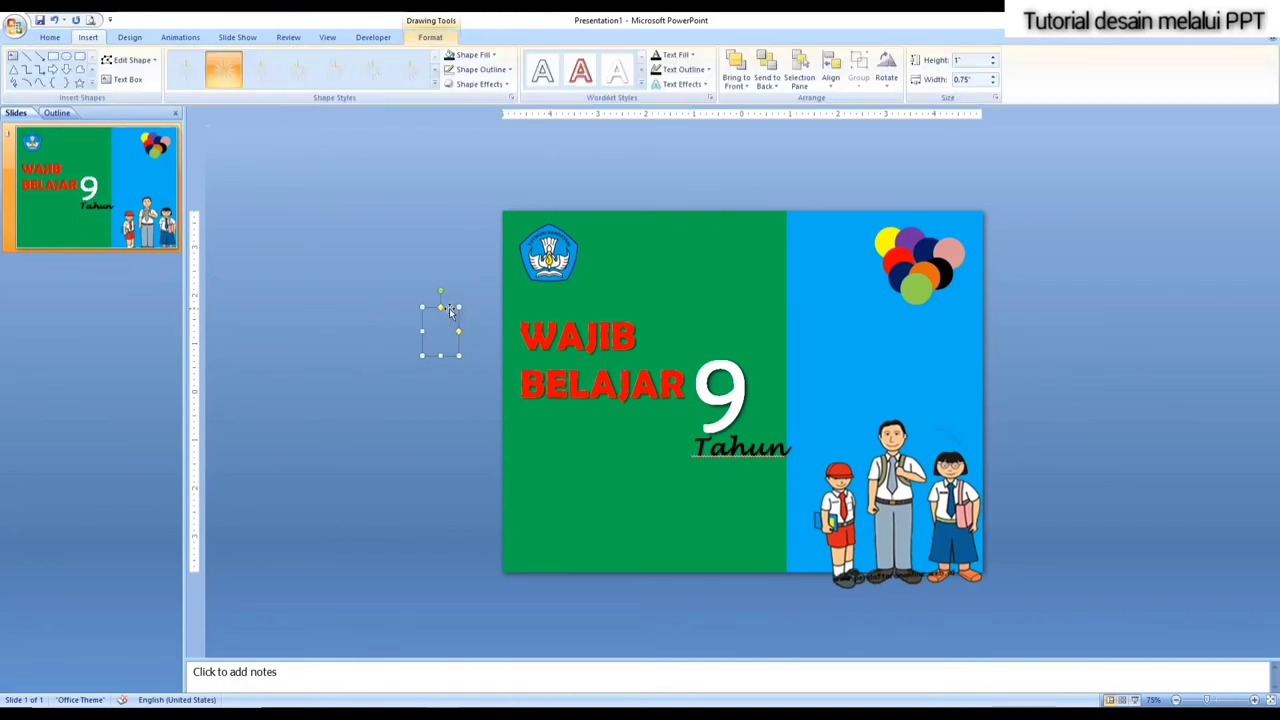
left_click(886, 70)
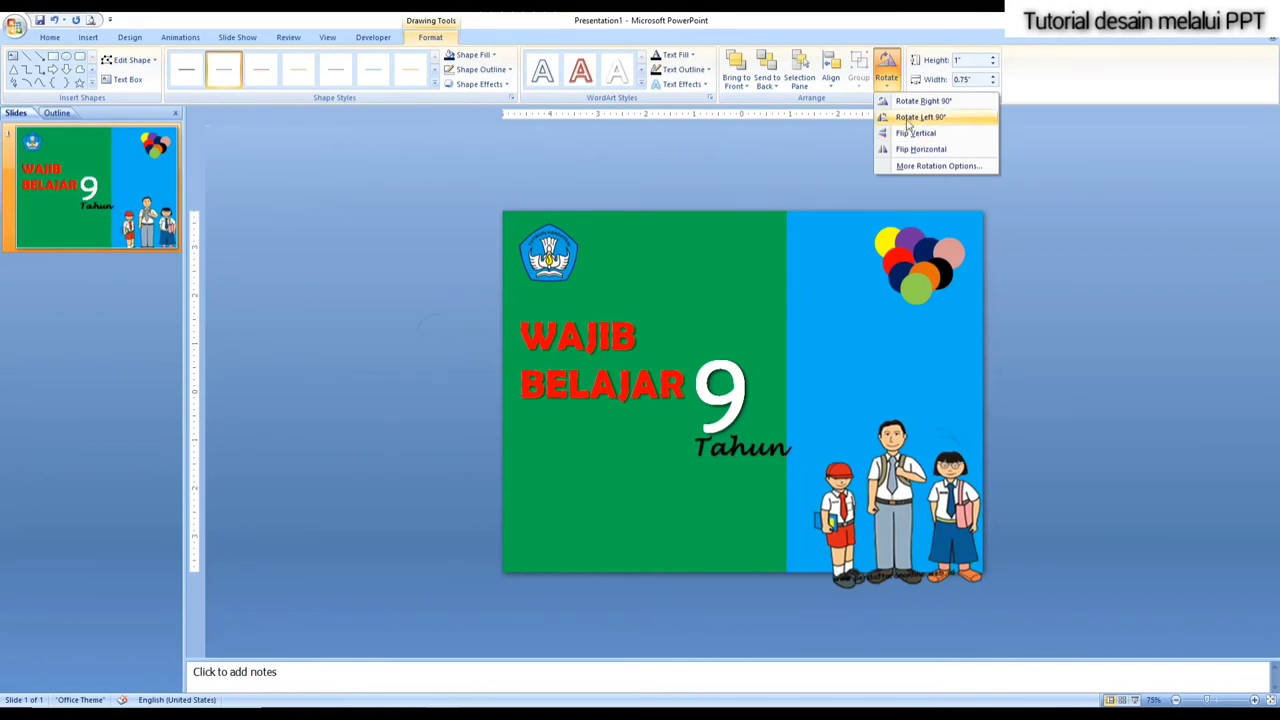
left_click(908, 118)
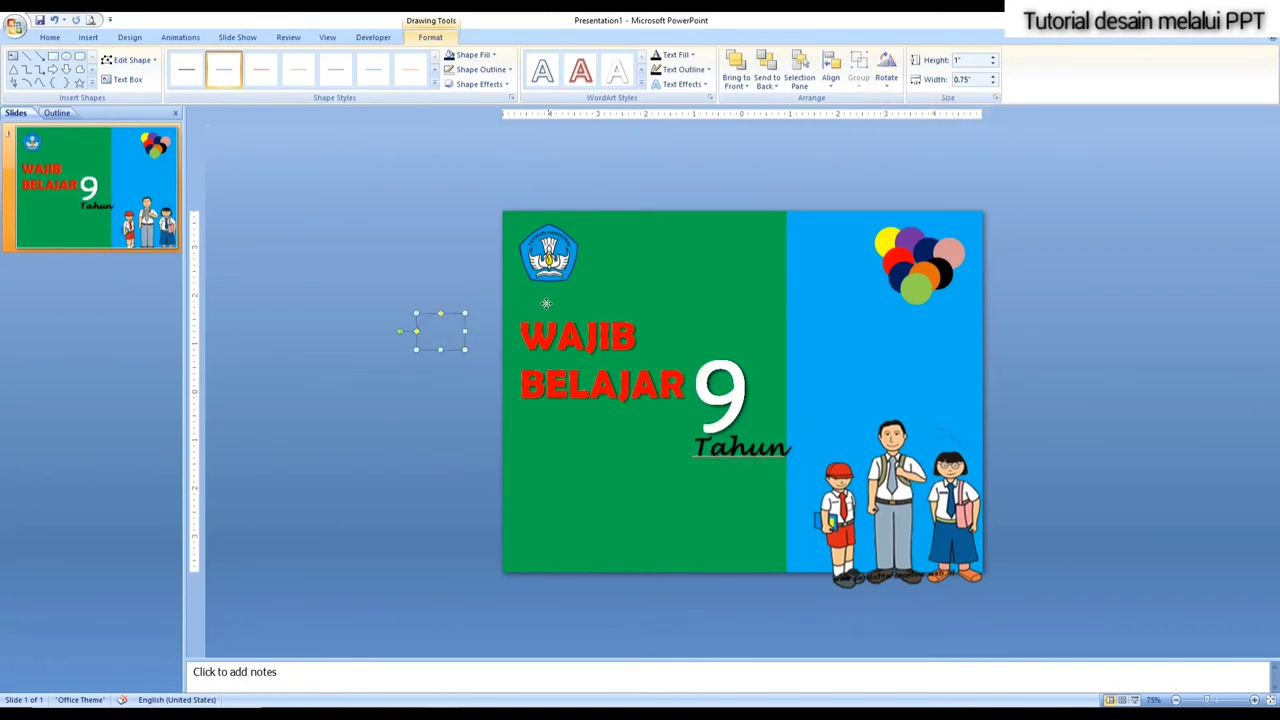
Step: Move the arc above-left of WAJIB, give it a black line style and widen it slightly
left_click_drag(440, 331, 538, 321)
left_click(435, 85)
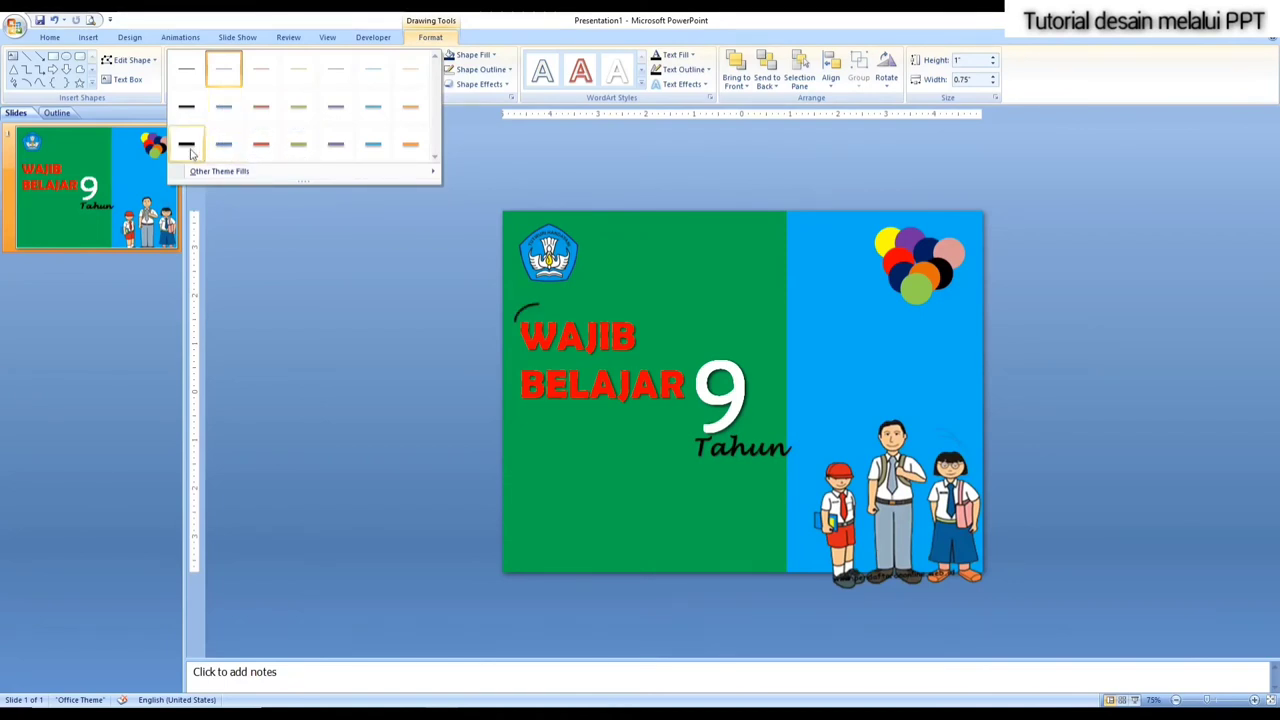
left_click(187, 146)
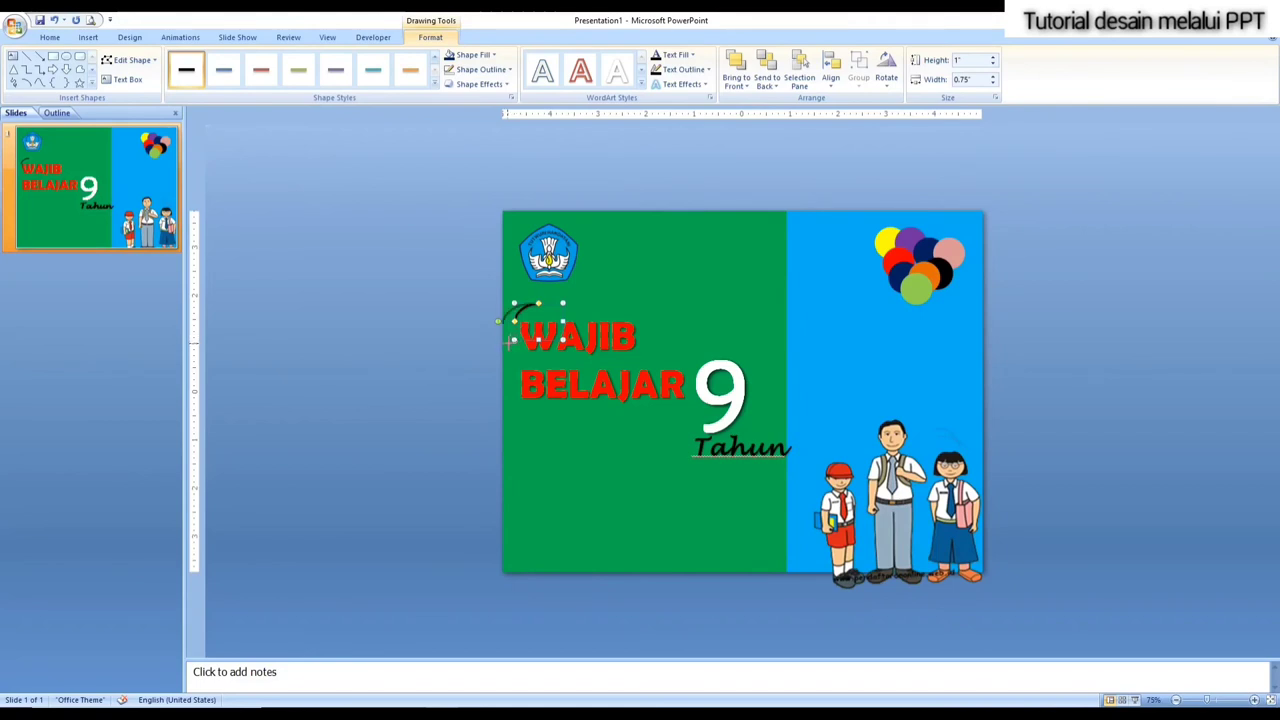
left_click_drag(513, 340, 517, 337)
left_click(426, 341)
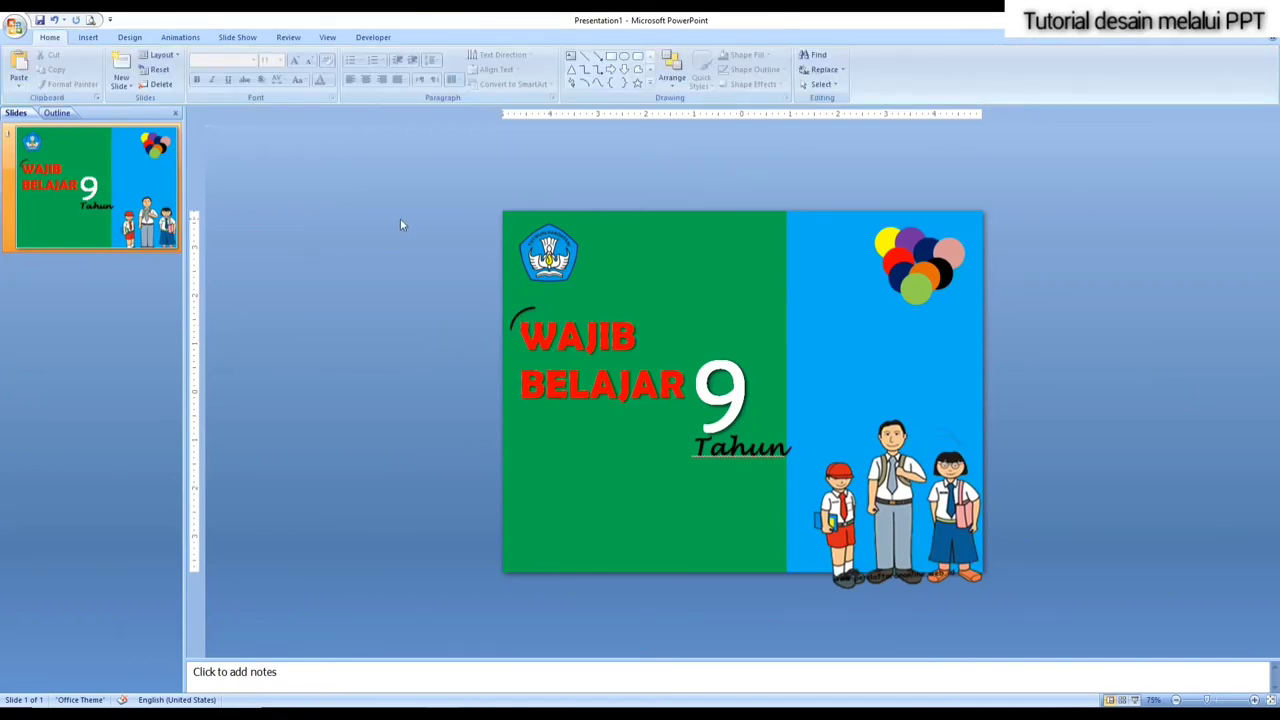
Step: Copy the arc beside WAJIB and paste a duplicate
left_click(516, 311)
right_click(516, 311)
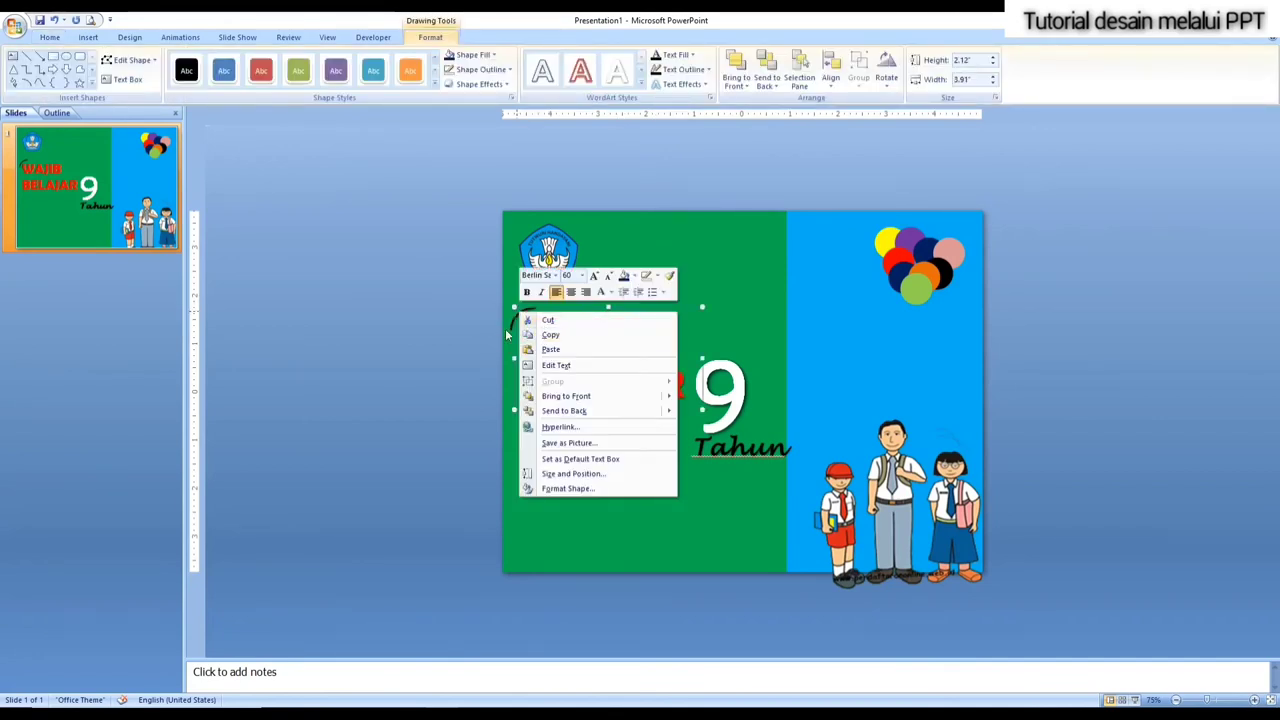
left_click(491, 326)
left_click(508, 325)
left_click(510, 325)
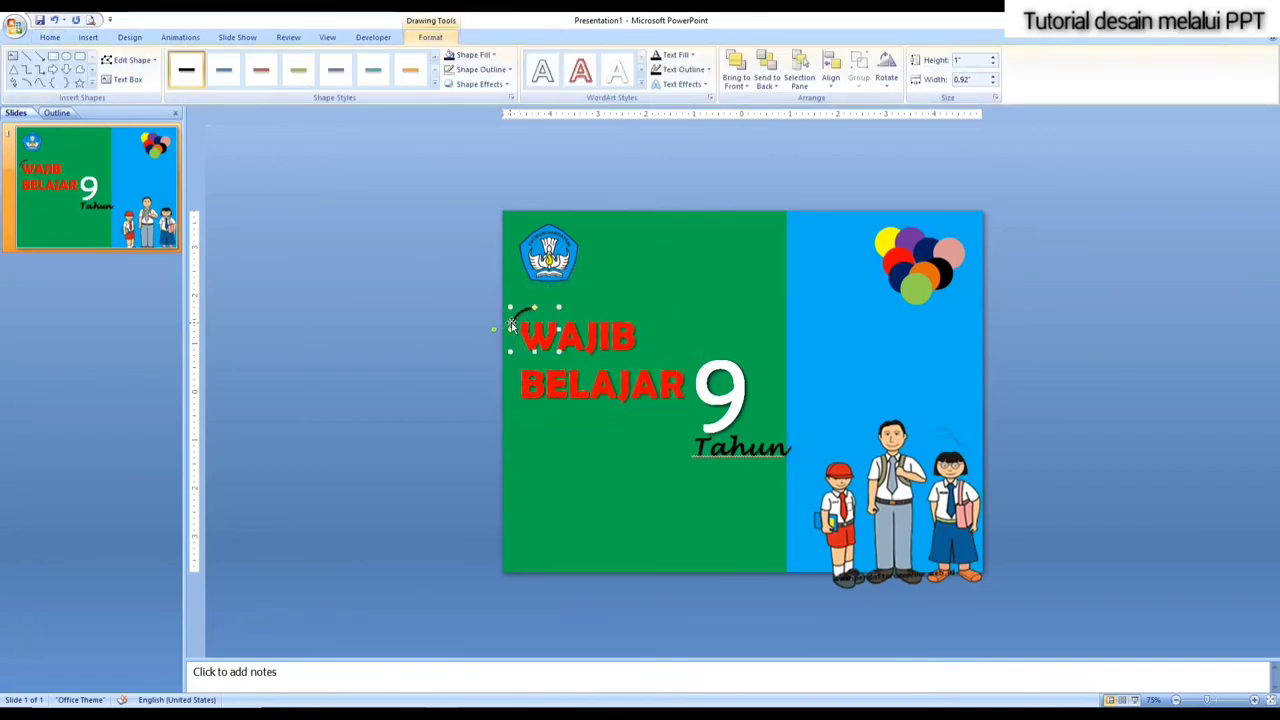
right_click(510, 325)
left_click(532, 346)
right_click(460, 300)
left_click(488, 333)
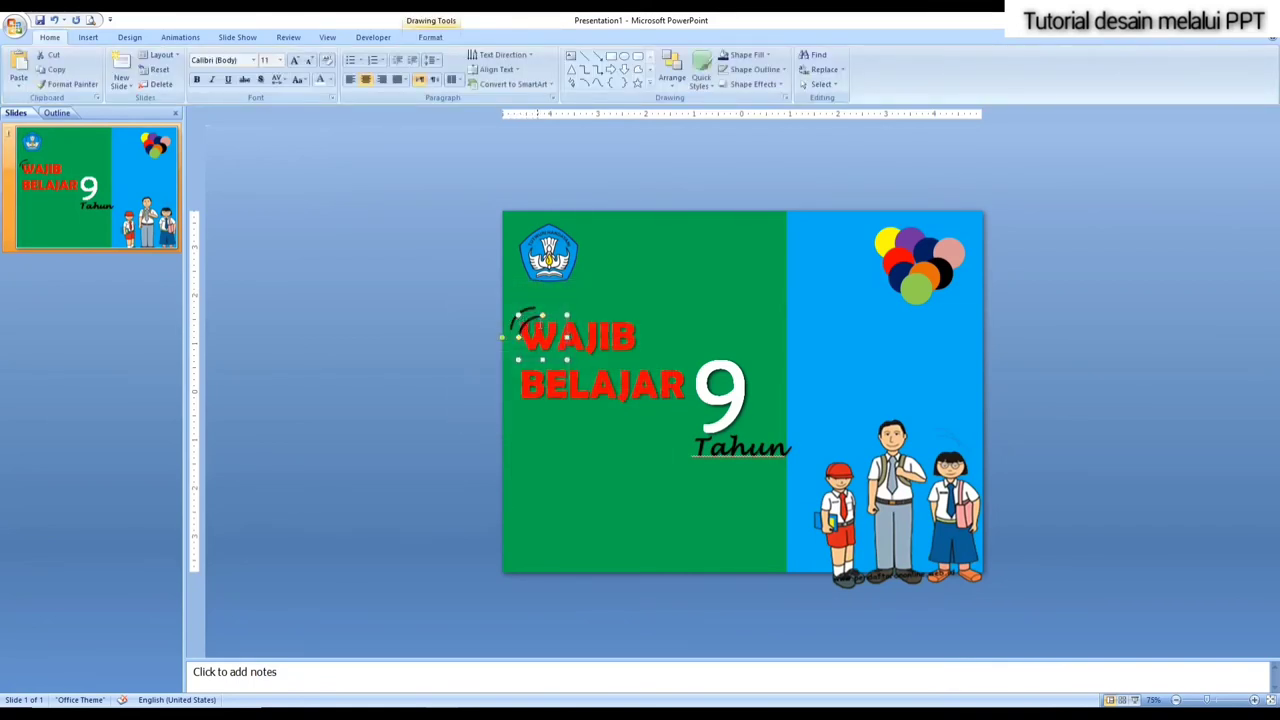
Step: Rotate the copied arc and shrink it next to the original
left_click_drag(537, 318, 523, 313)
left_click_drag(522, 313, 562, 299)
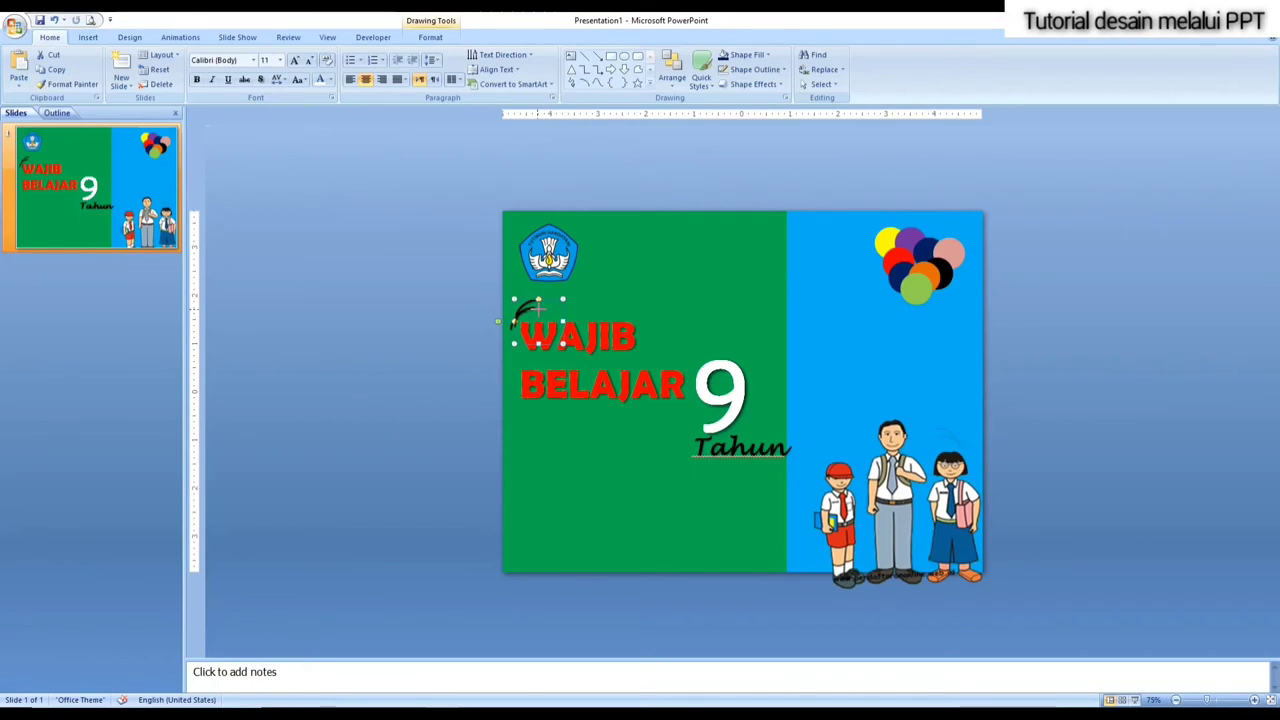
left_click_drag(538, 309, 477, 334)
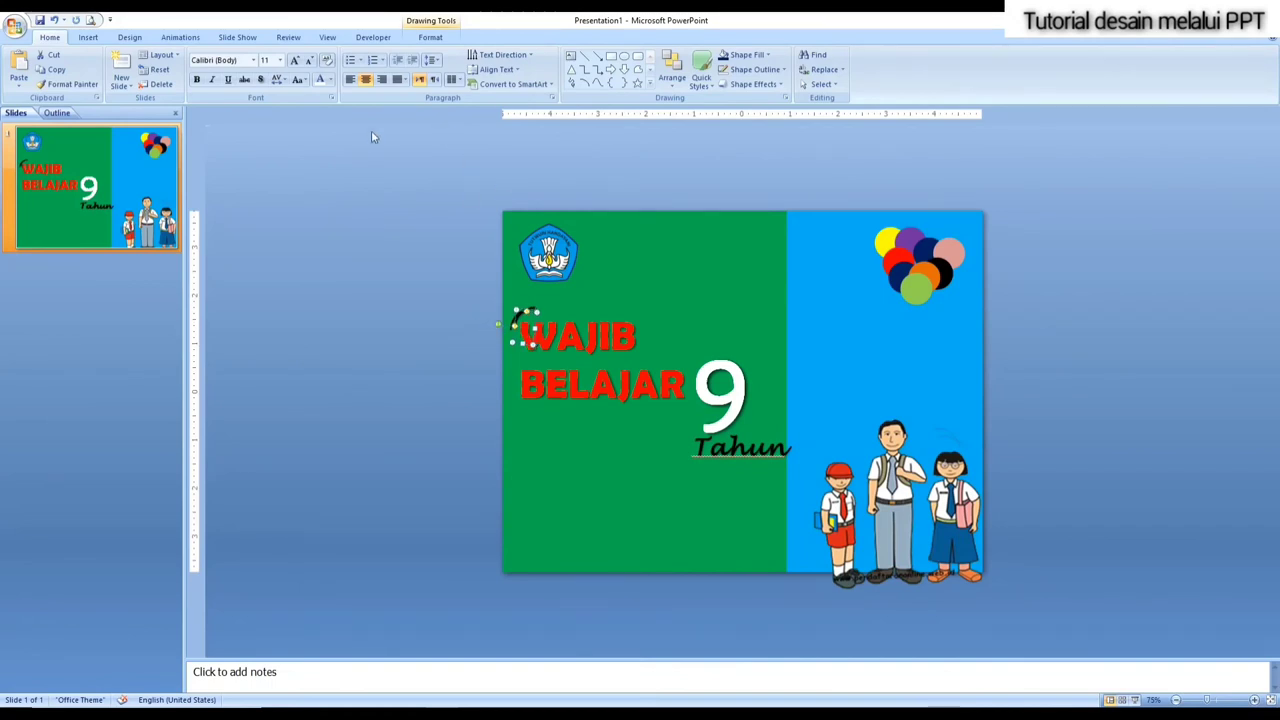
left_click(319, 81)
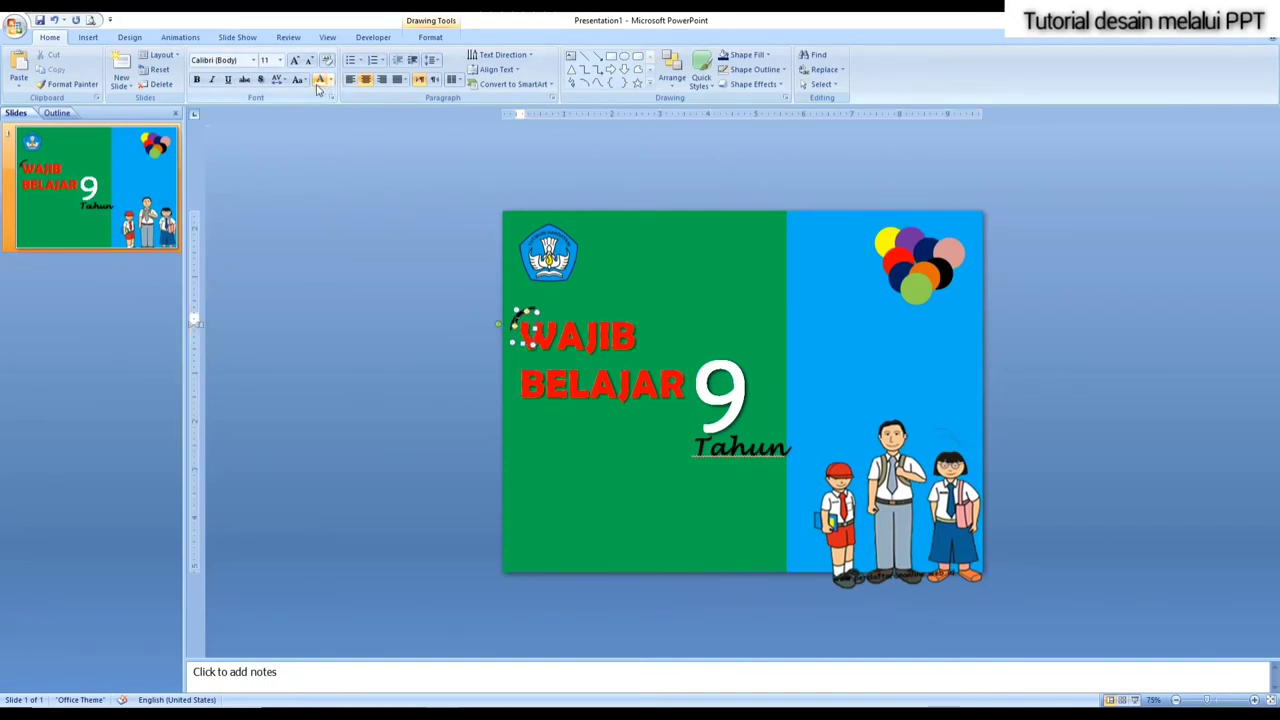
double_click(510, 343)
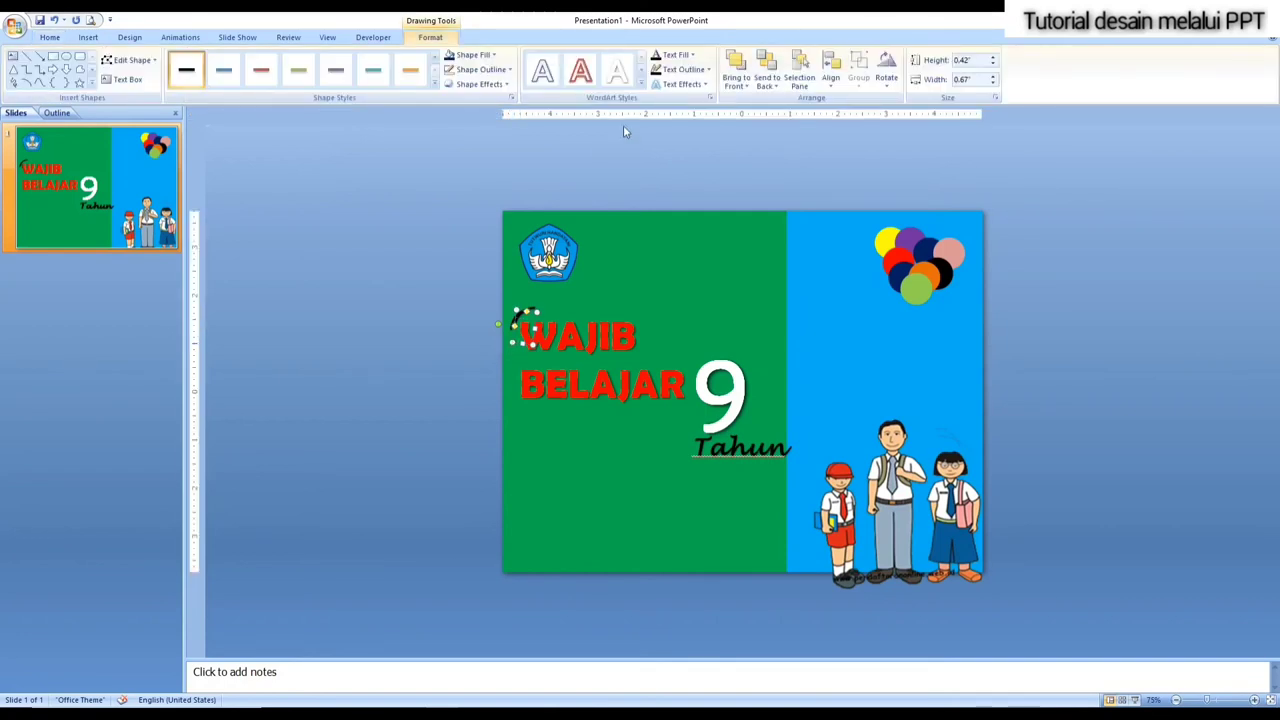
Step: Change one arc's outline colour, undoing an accidental white fill
left_click(498, 69)
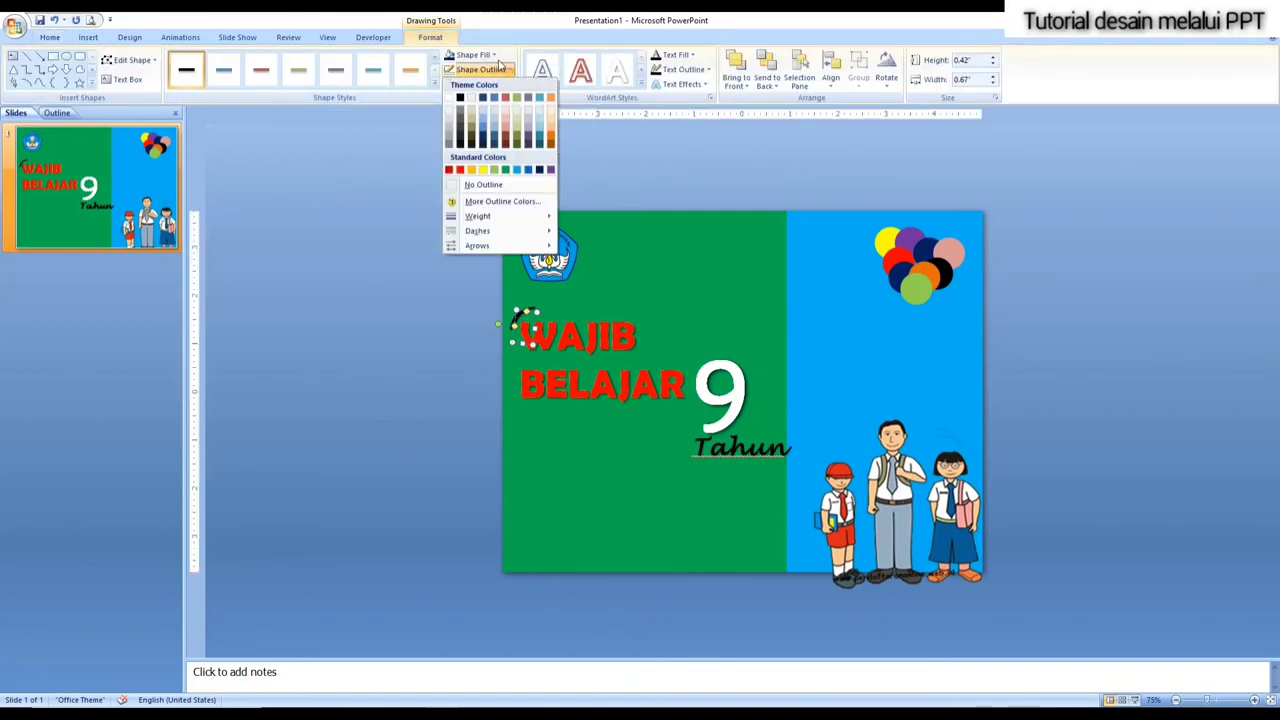
left_click(494, 55)
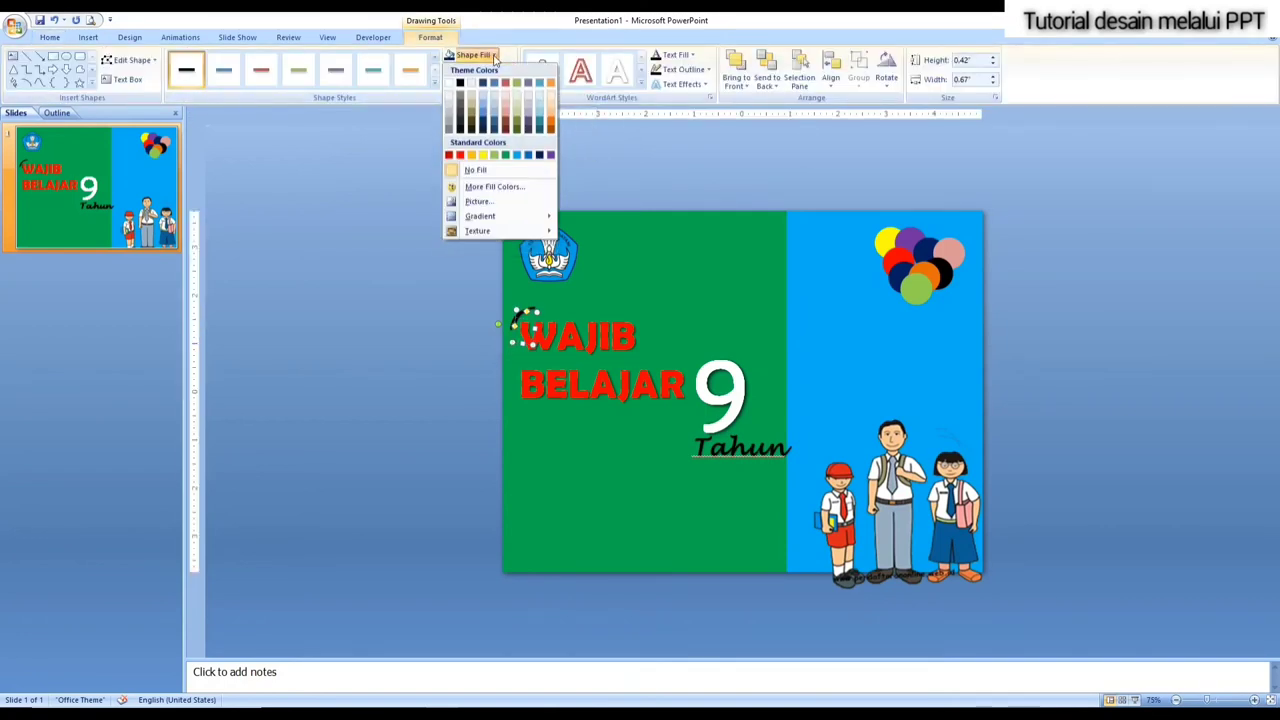
left_click(450, 84)
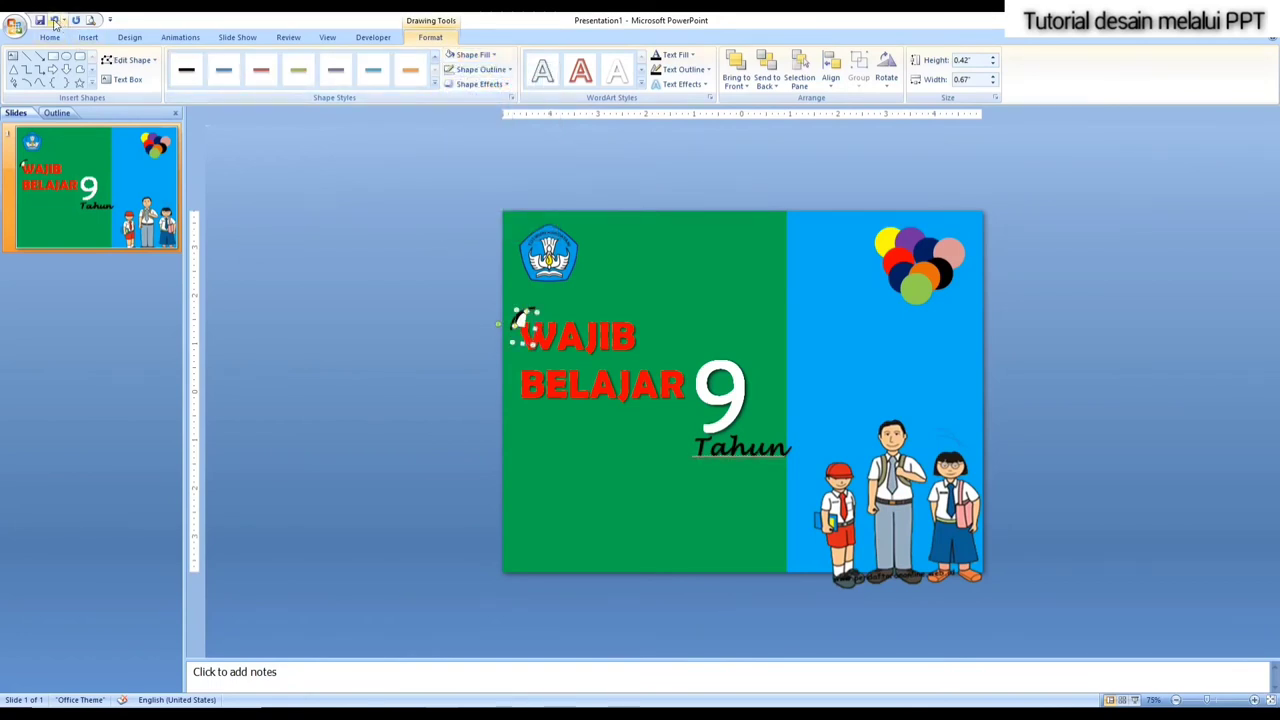
left_click(55, 22)
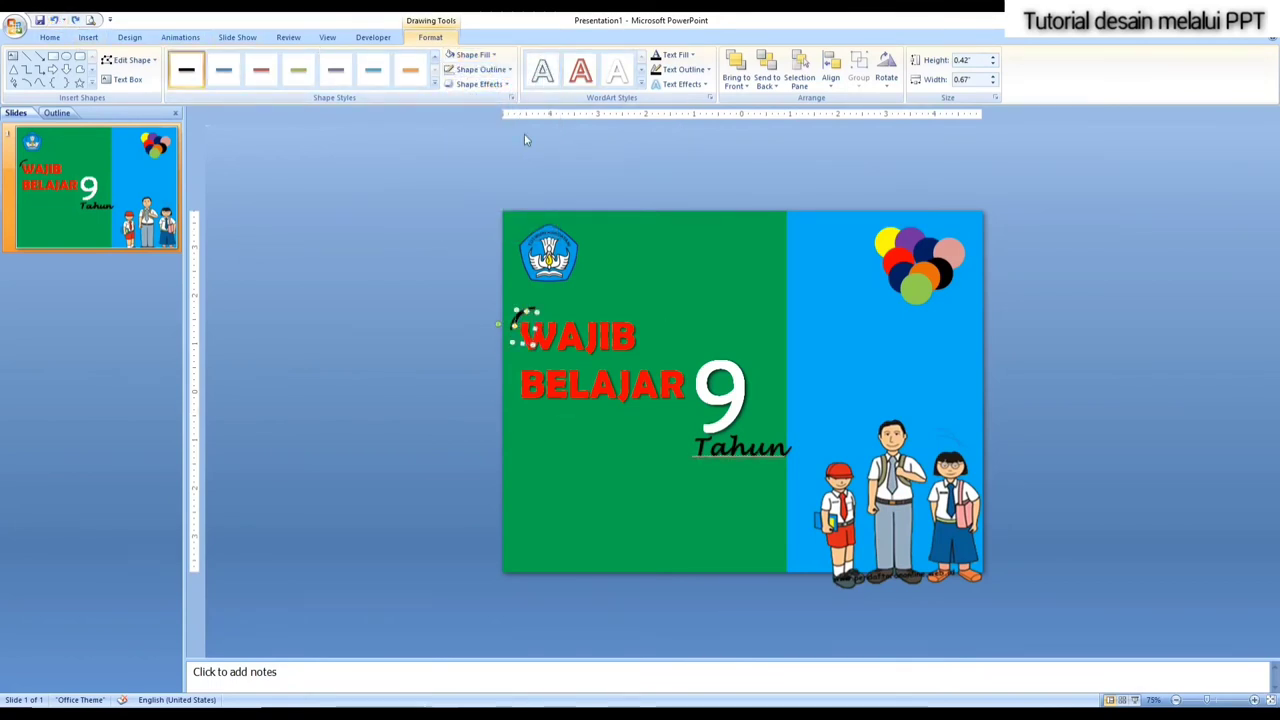
left_click(481, 69)
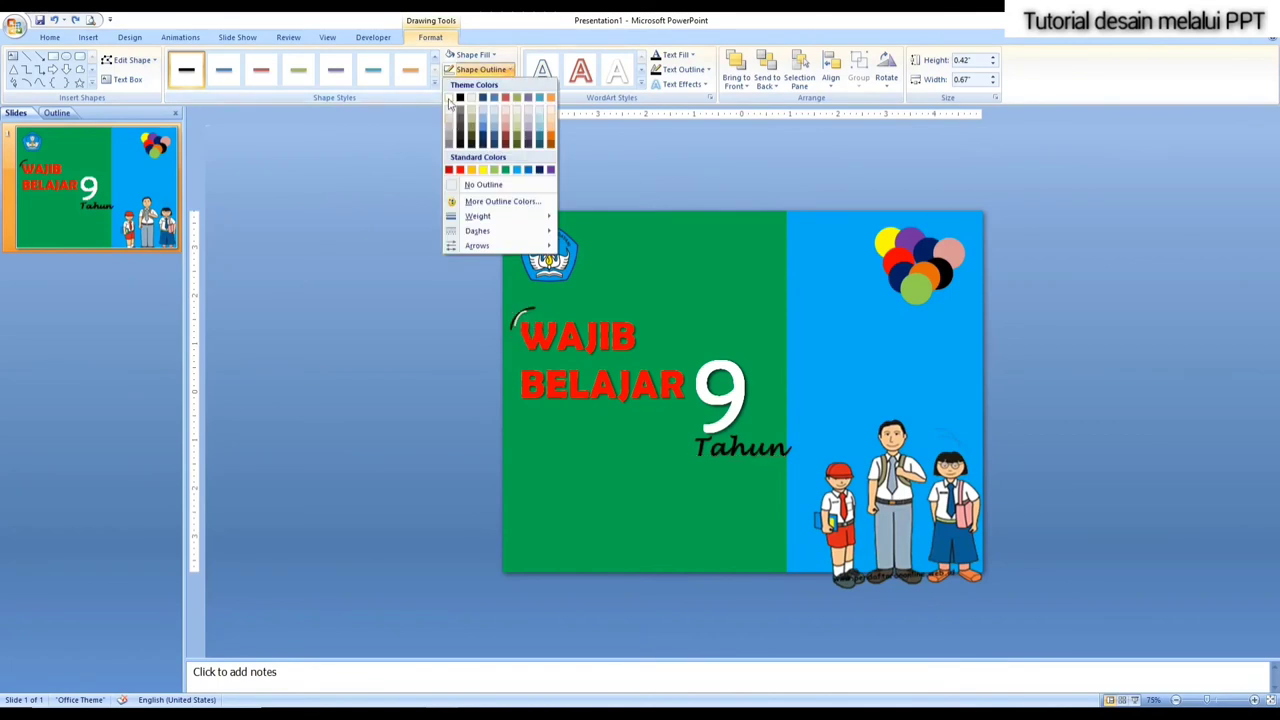
left_click(449, 102)
left_click(476, 358)
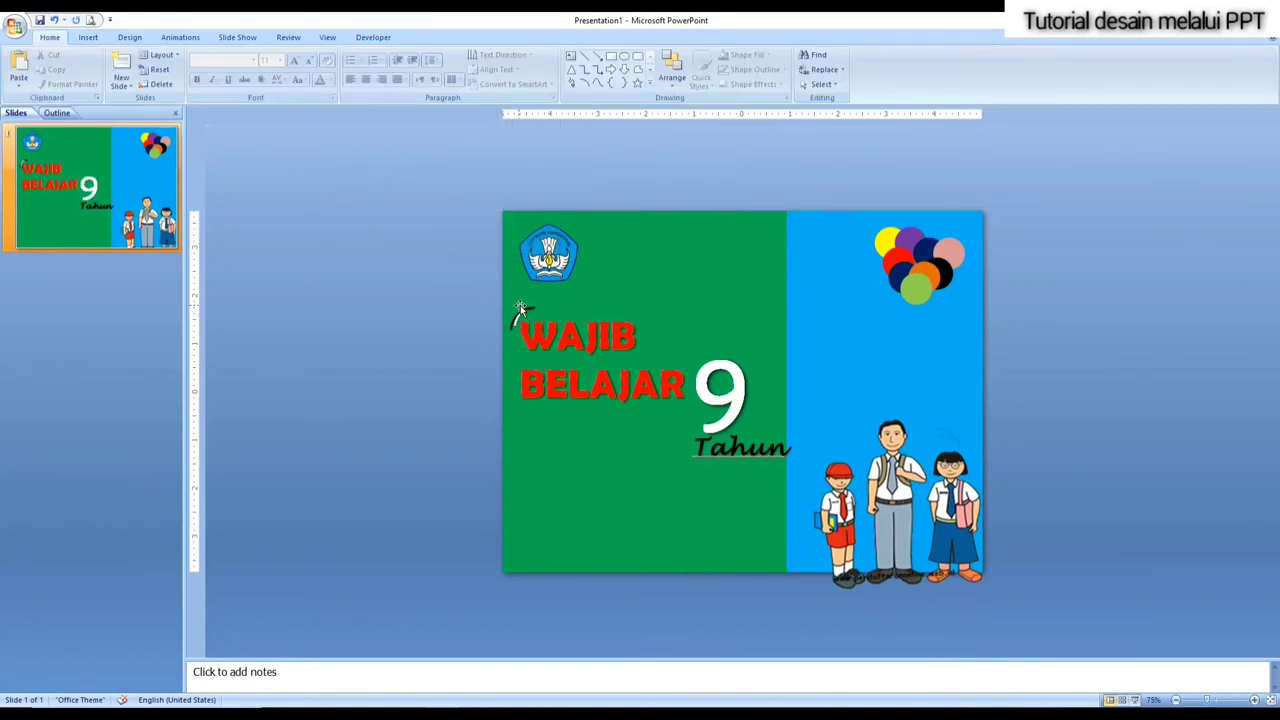
left_click(535, 311)
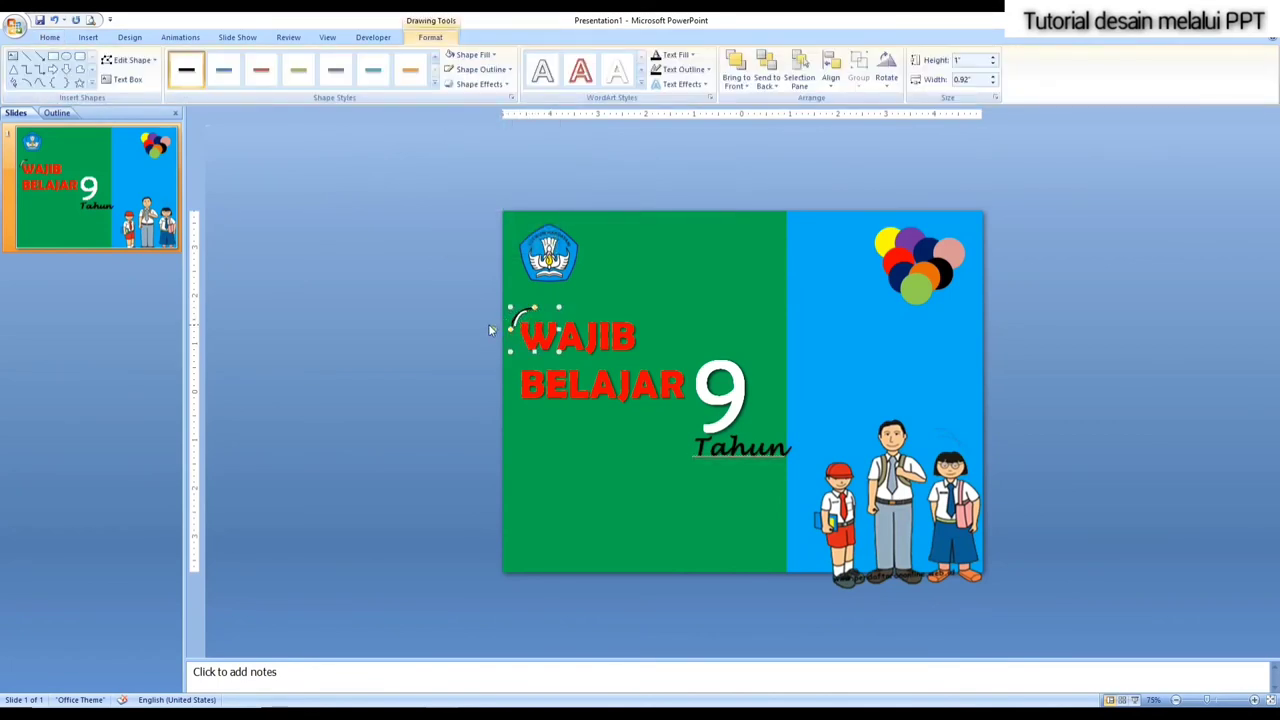
Step: Select both arcs beside WAJIB and give them a white outline
left_click_drag(476, 280, 550, 346)
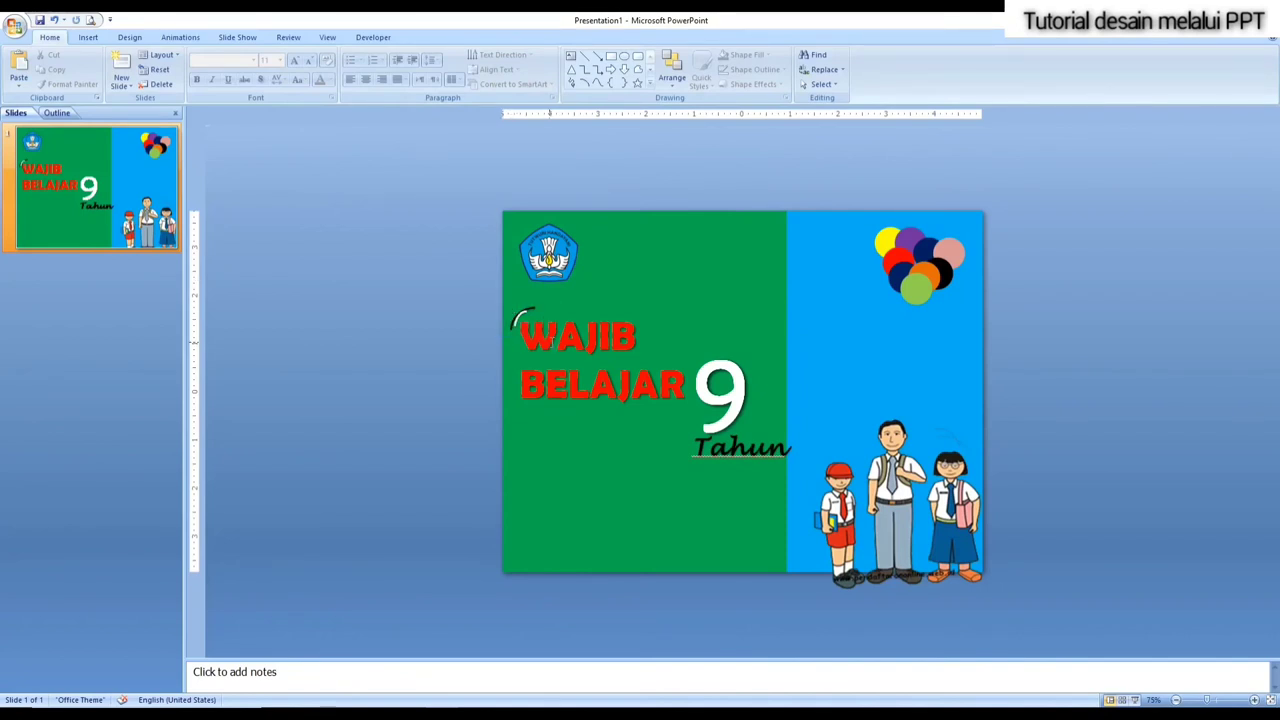
left_click_drag(464, 291, 575, 388)
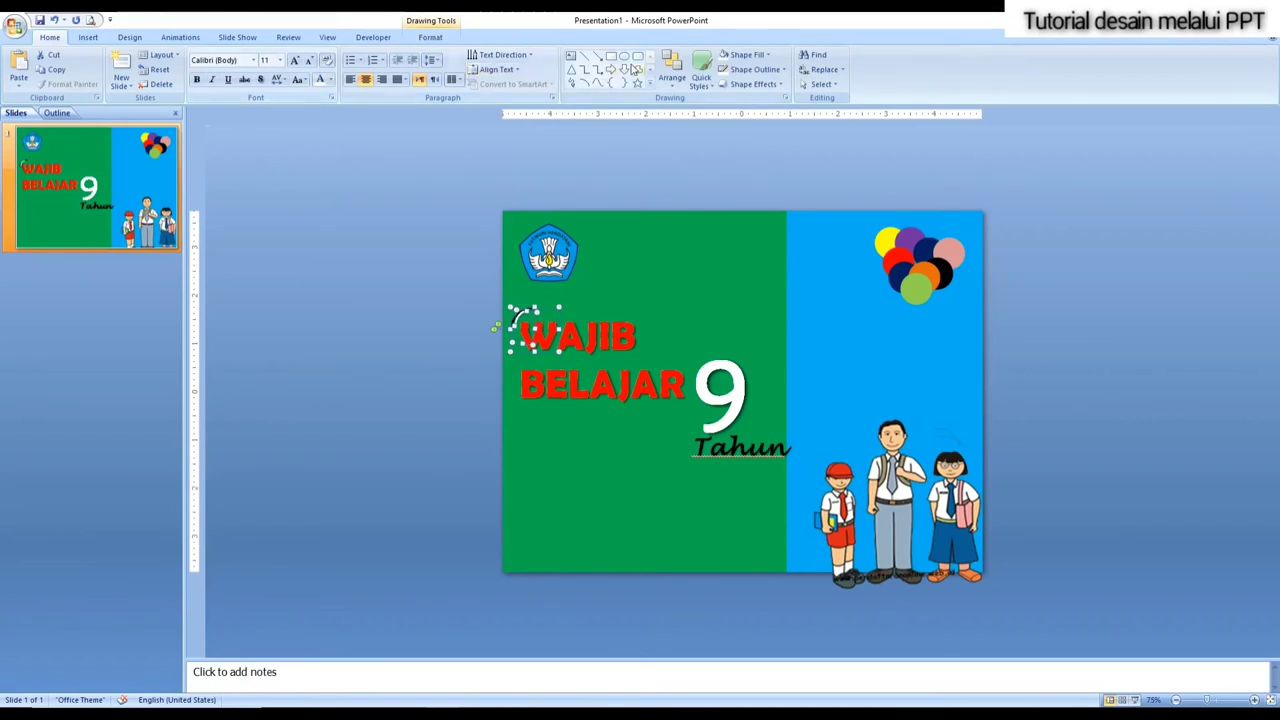
left_click(785, 70)
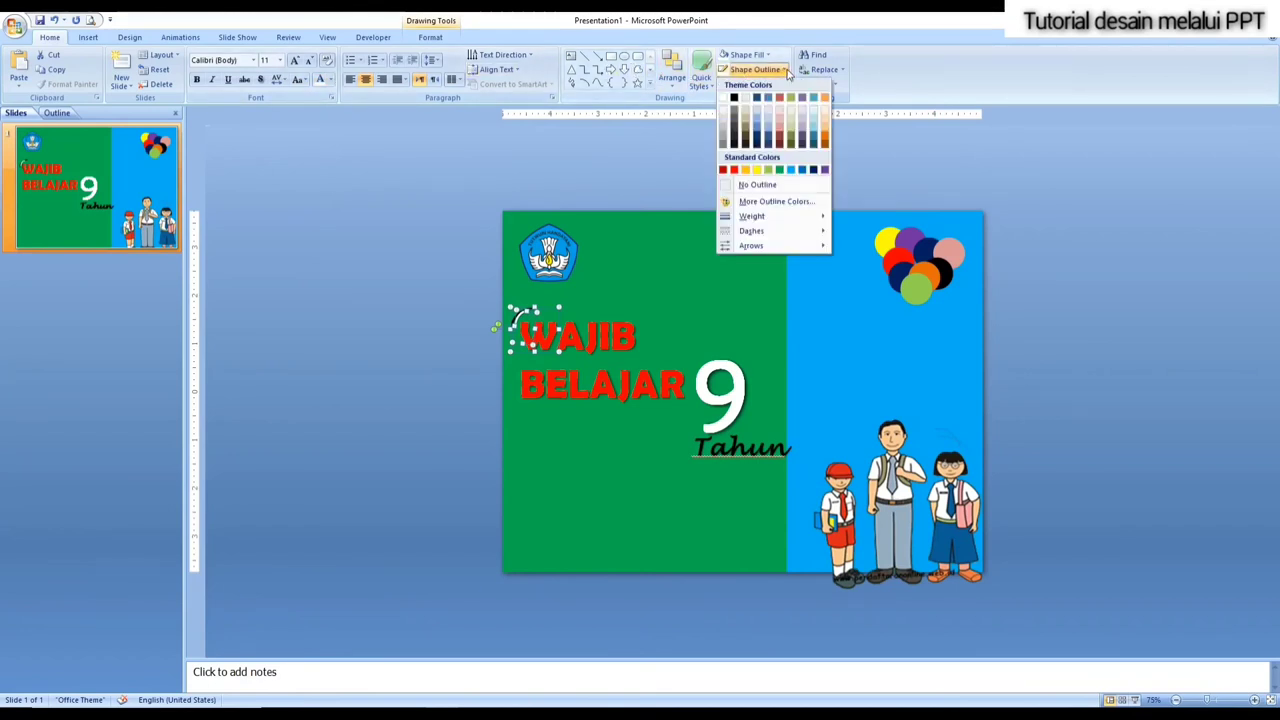
left_click(727, 101)
left_click(397, 355)
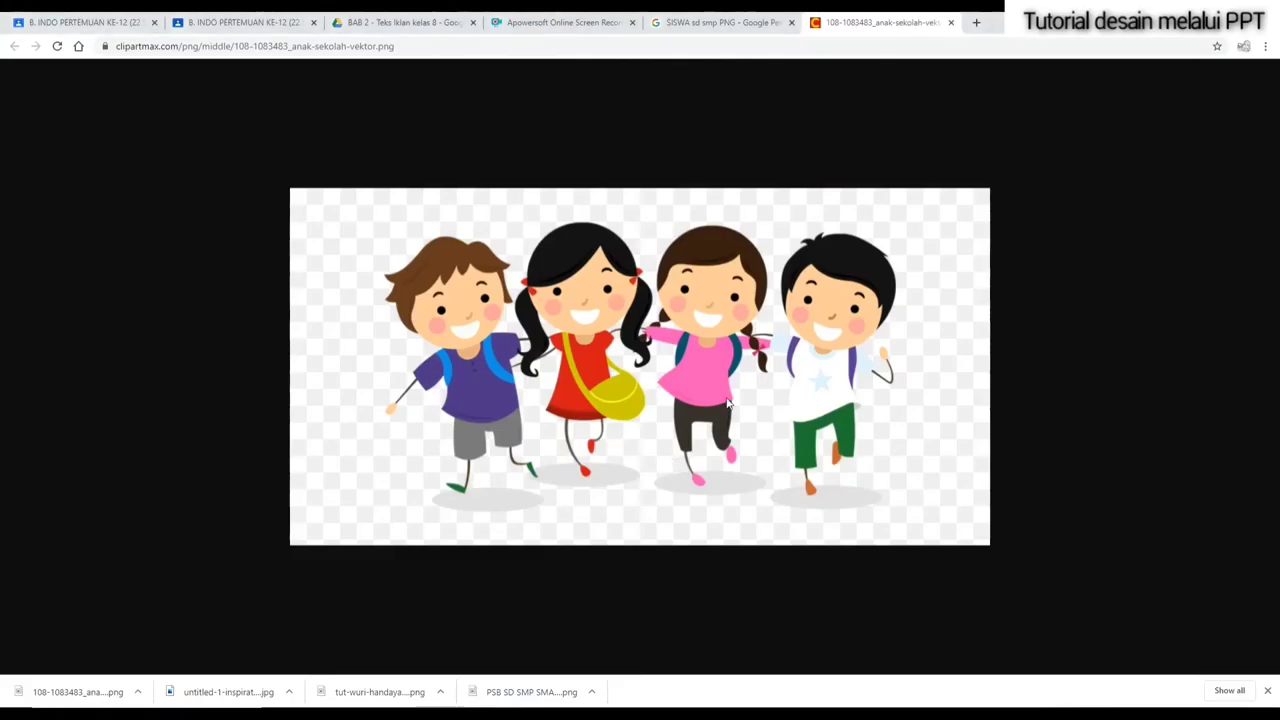
Step: Search Google Images for 'SERKOLAH PNG'
left_click(733, 20)
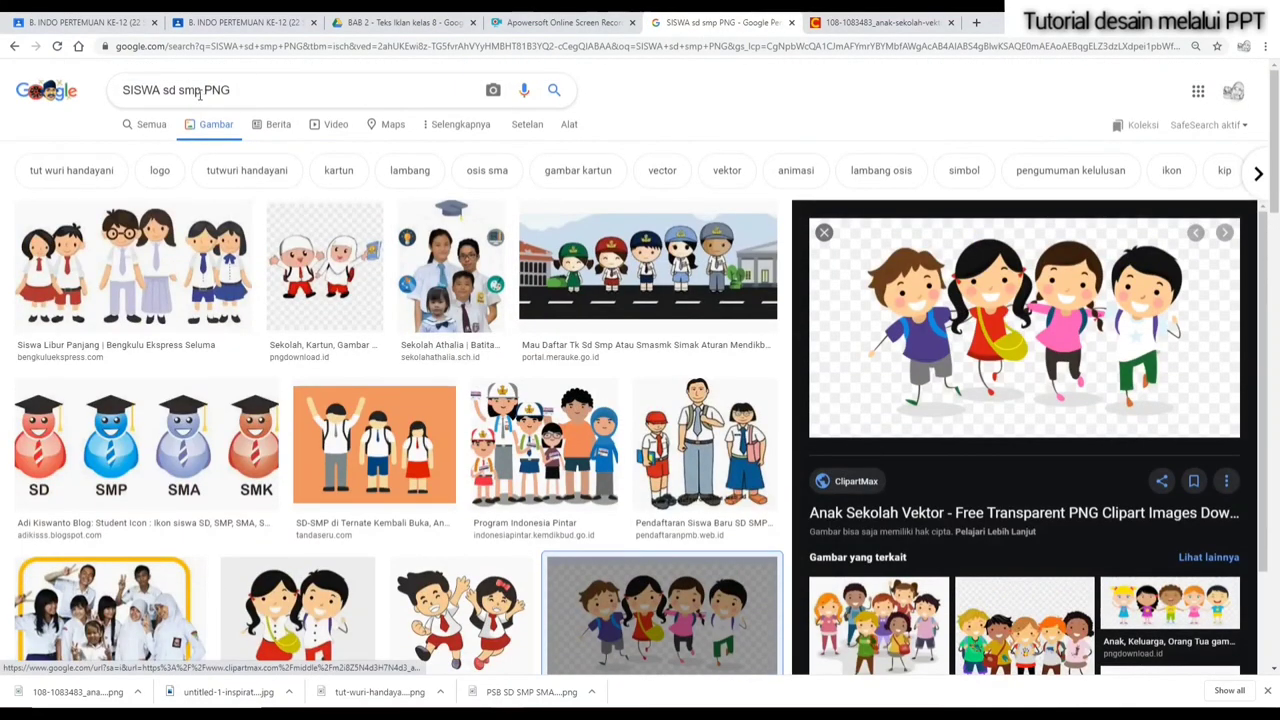
left_click_drag(202, 90, 105, 113)
type("SERKOLA")
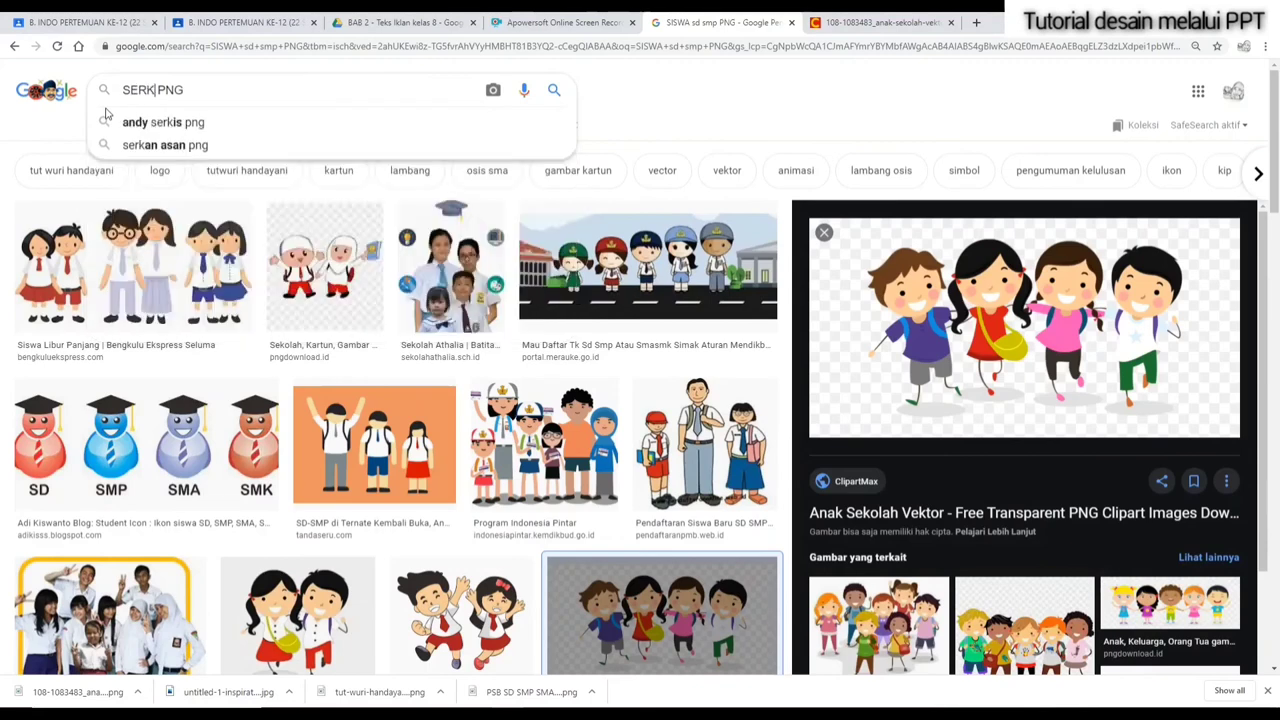
type("H")
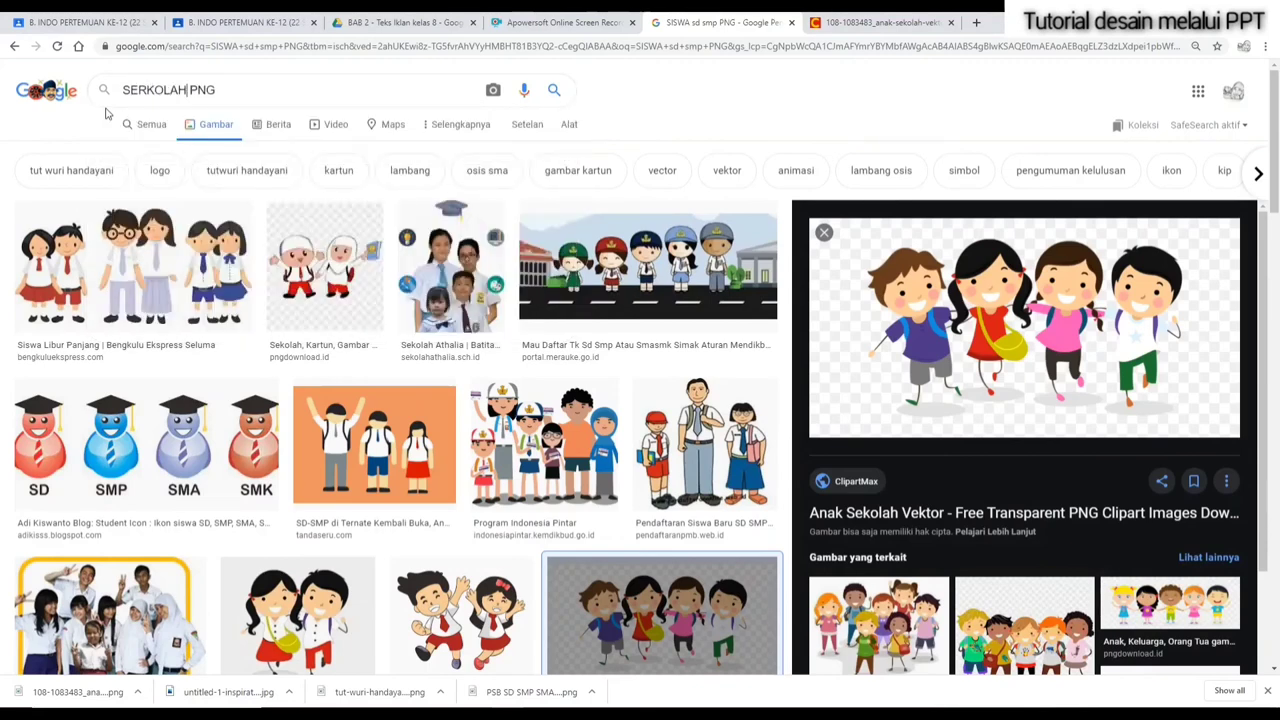
key("Return")
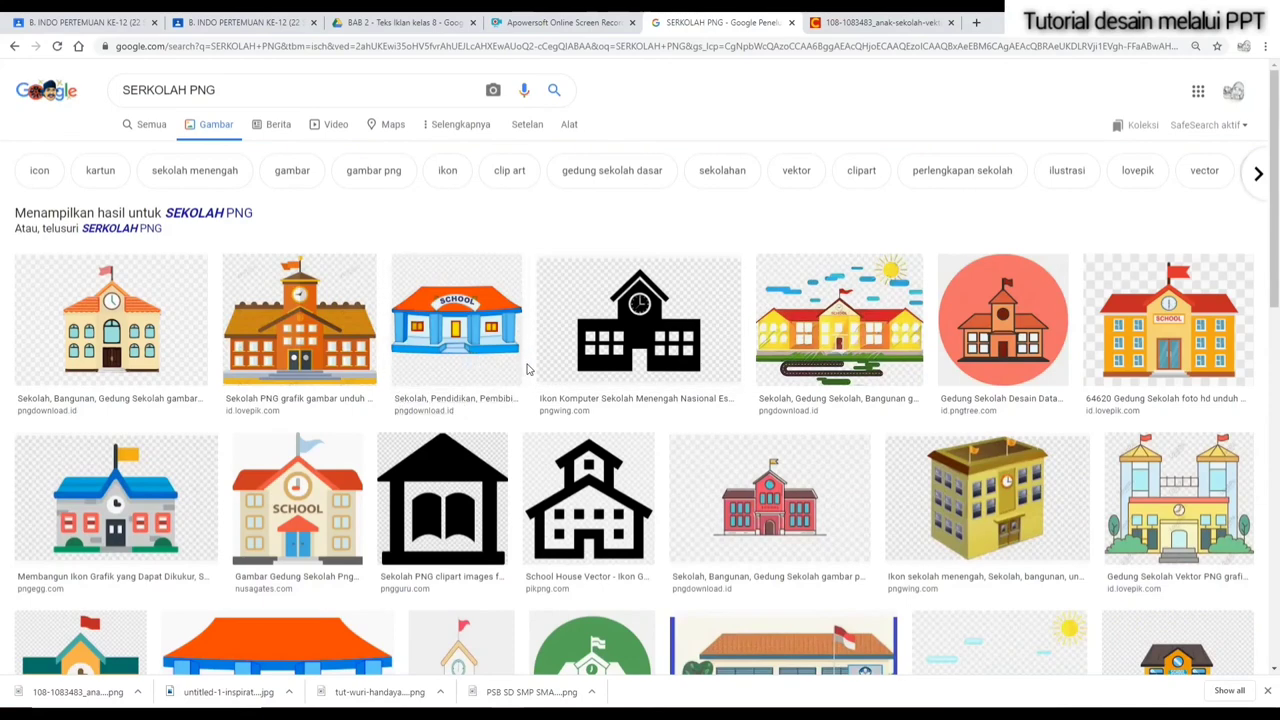
Step: Scroll down through the school clip-art results and back up
scroll(584, 360, "down", 2)
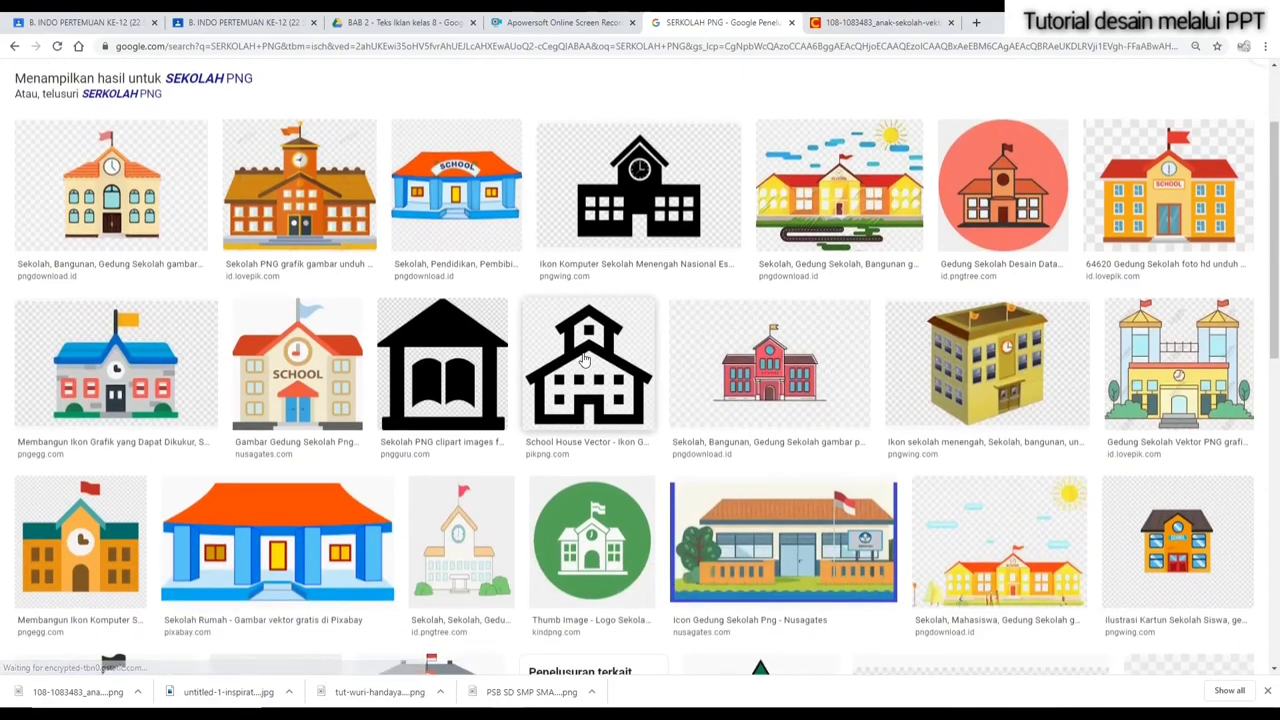
scroll(585, 360, "down", 1)
scroll(560, 390, "down", 2)
scroll(538, 415, "down", 2)
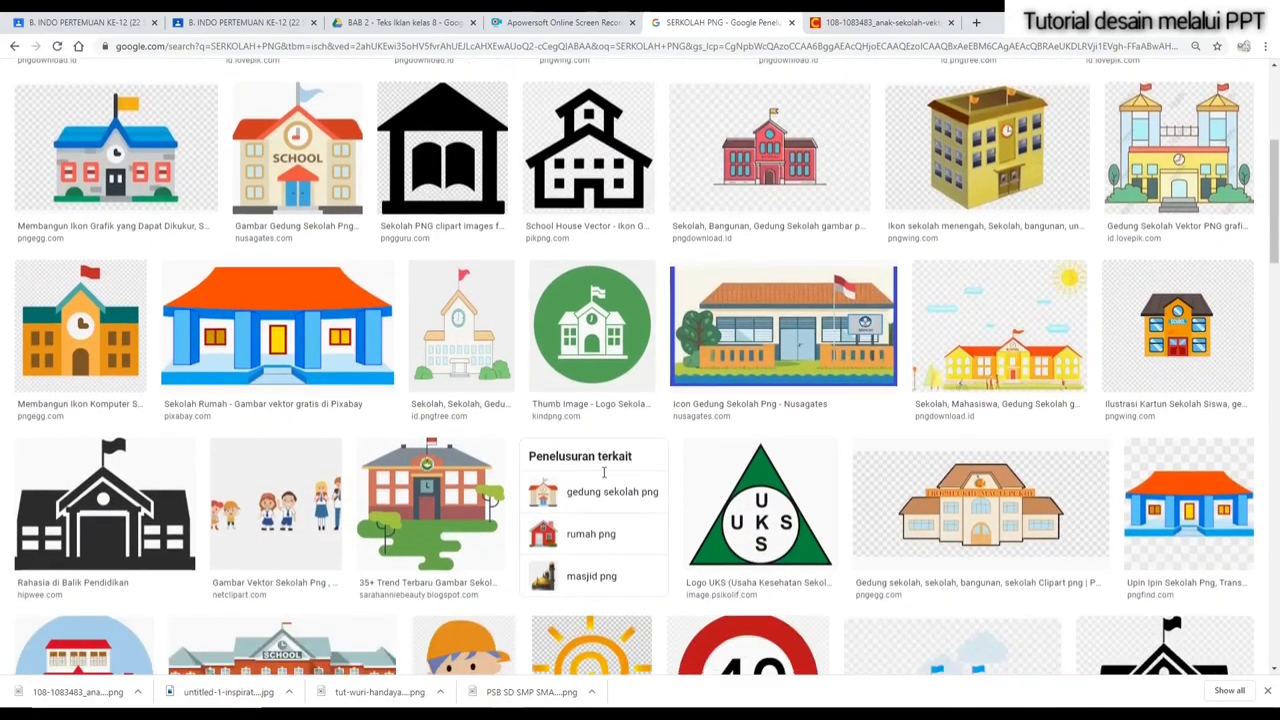
scroll(465, 420, "down", 2)
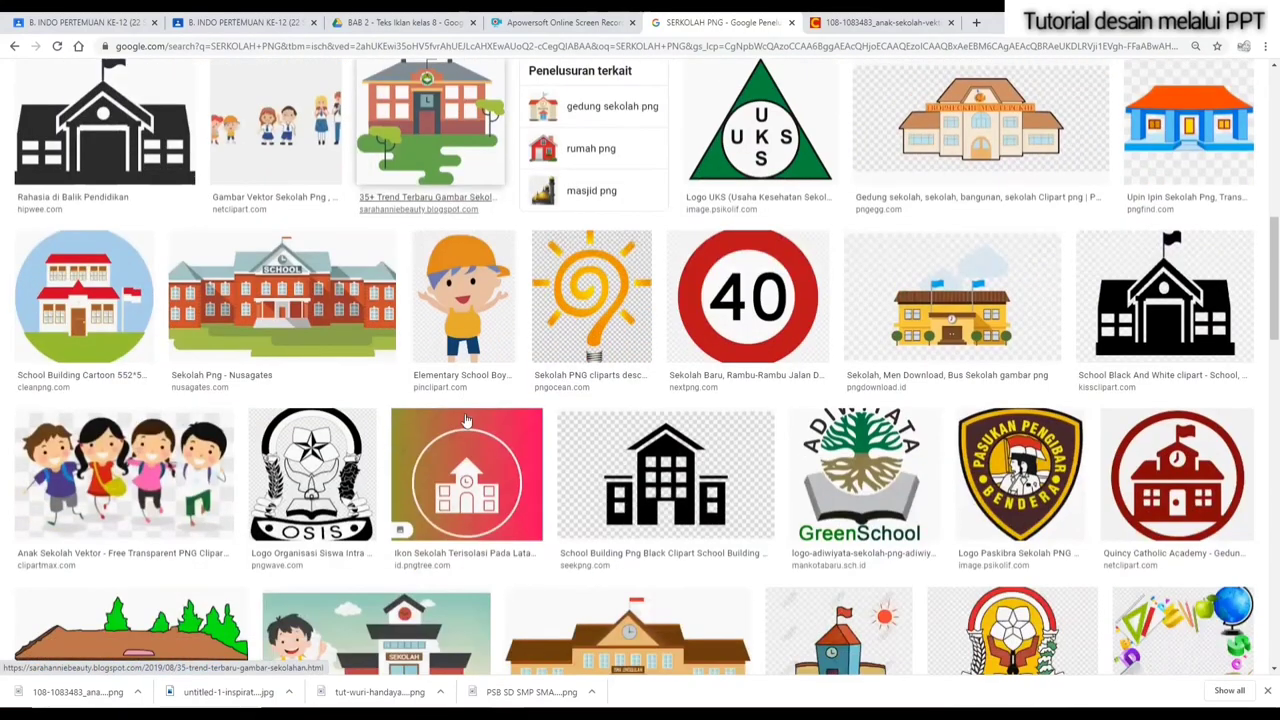
scroll(461, 428, "down", 1)
scroll(462, 428, "down", 1)
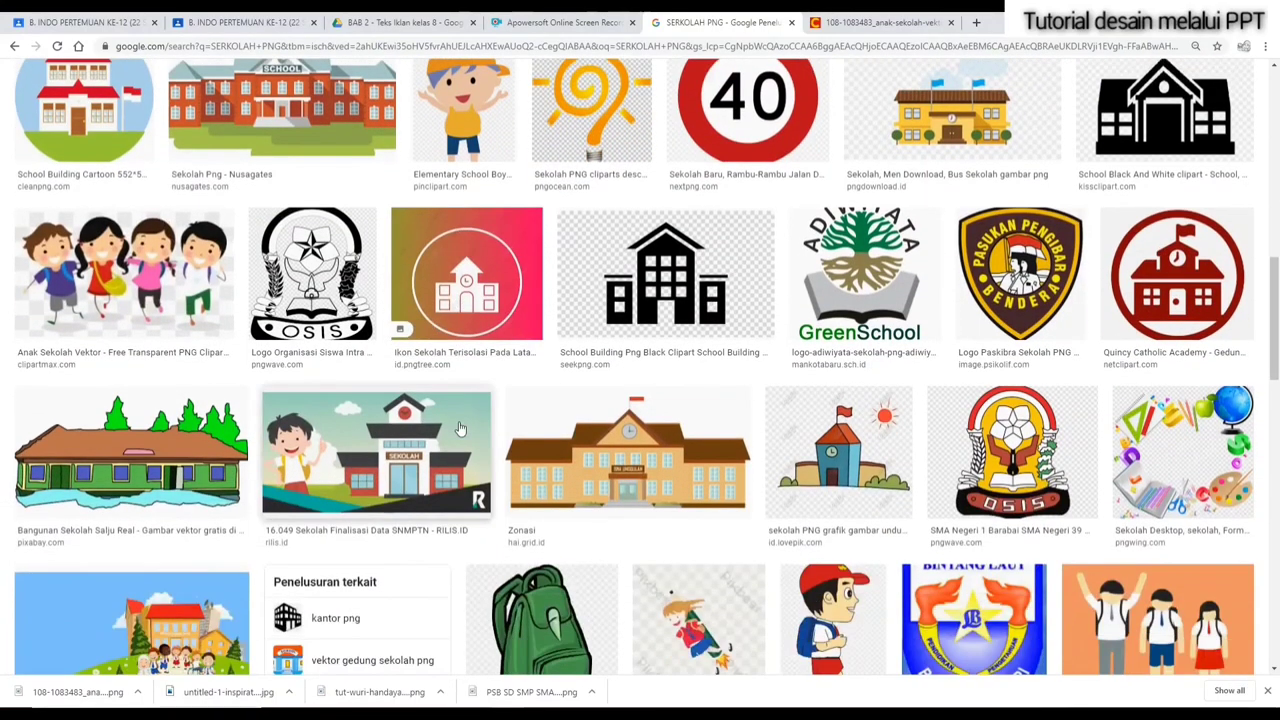
scroll(460, 428, "down", 2)
scroll(459, 428, "up", 10)
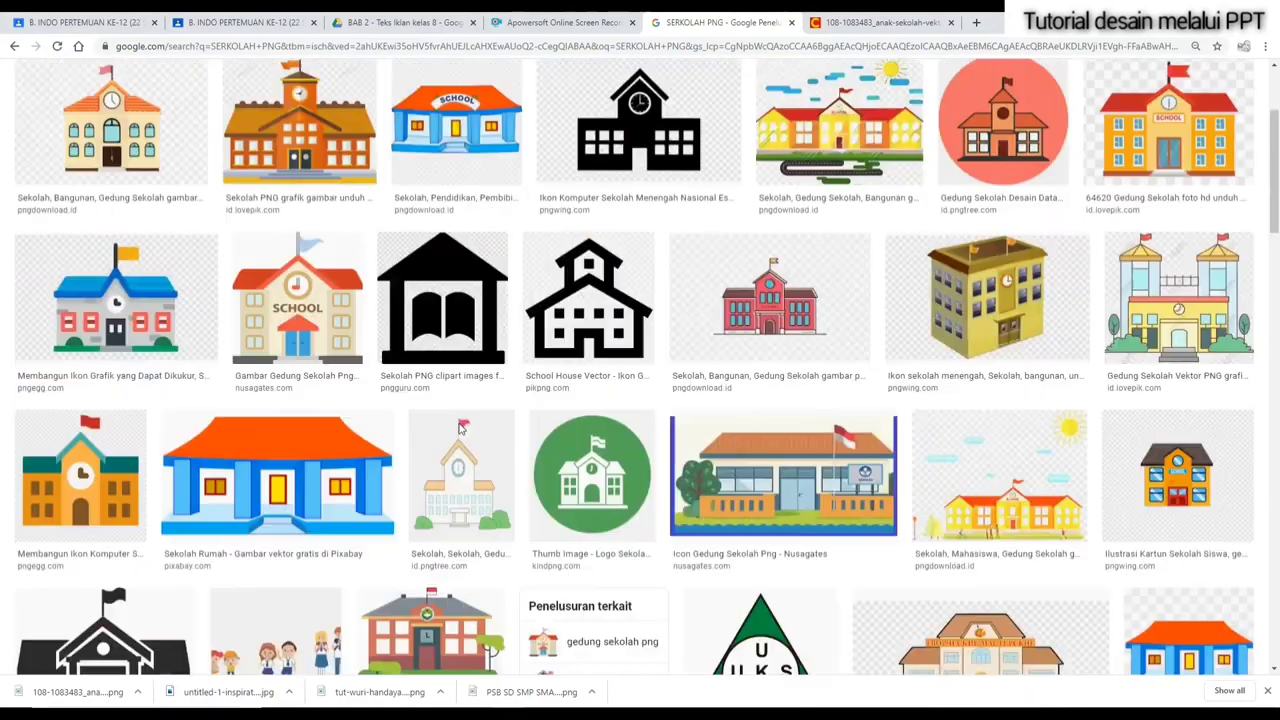
scroll(459, 428, "up", 3)
Step: Open the orange-roofed SCHOOL image full-size in a new tab, then close the extra tabs
left_click(465, 350)
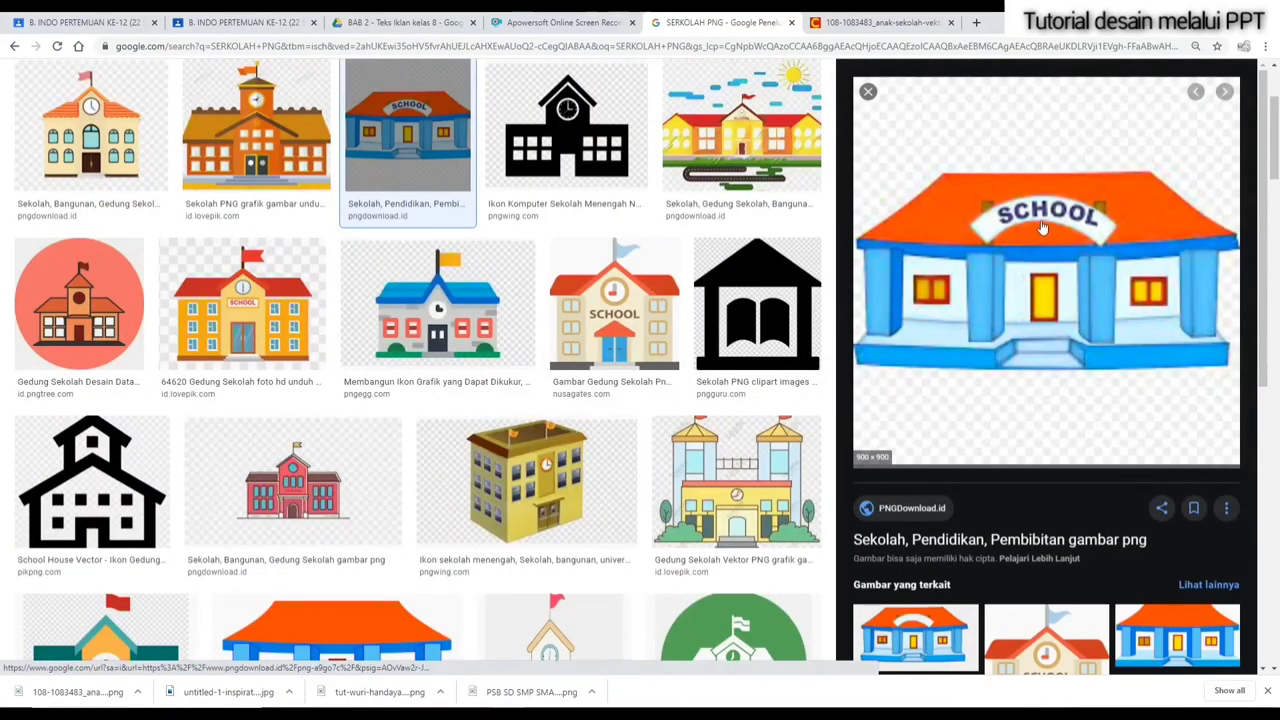
right_click(983, 170)
left_click(1037, 277)
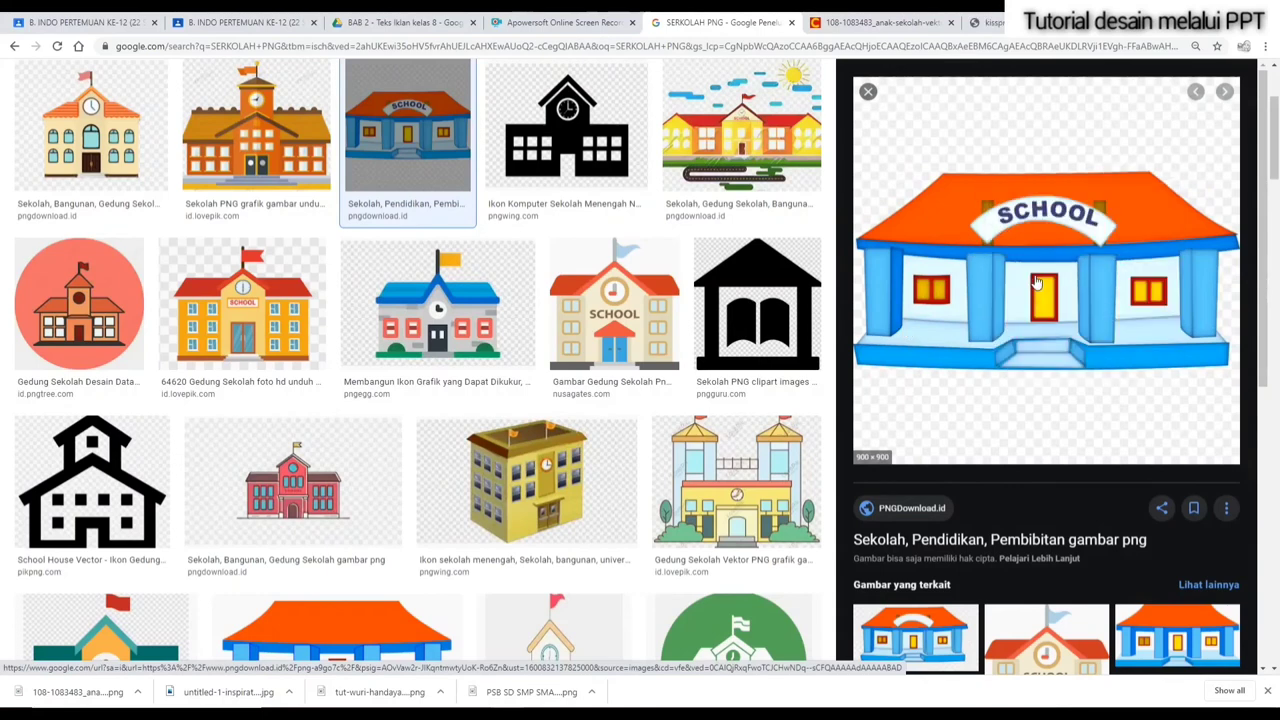
left_click(990, 22)
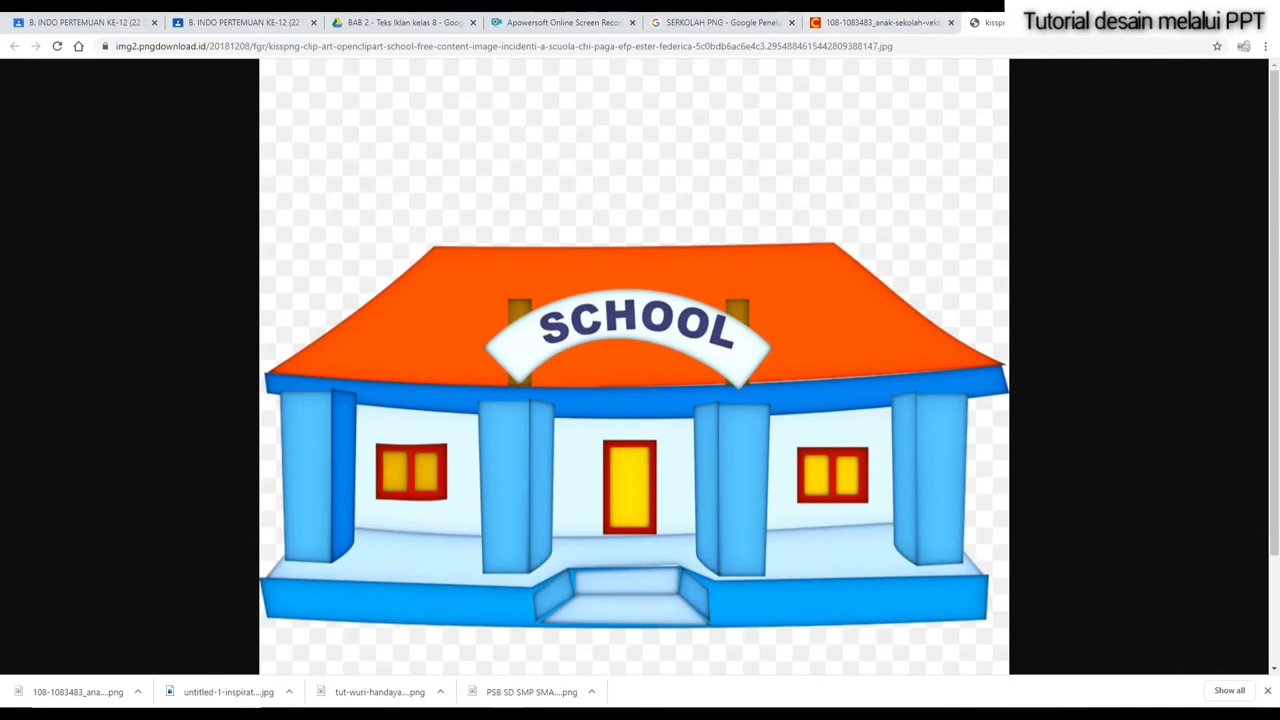
key("ctrl+w")
left_click(950, 23)
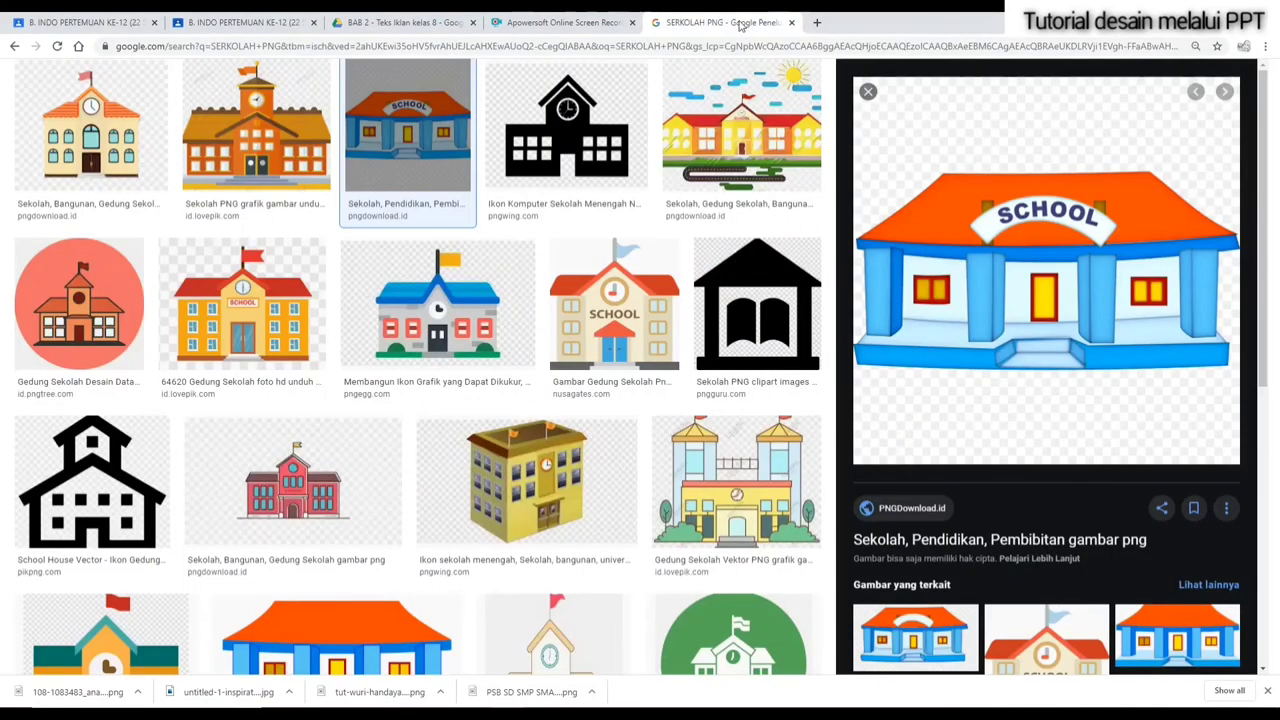
Step: Open the cream school building with the flag full-size in a new tab
left_click(612, 305)
right_click(1036, 205)
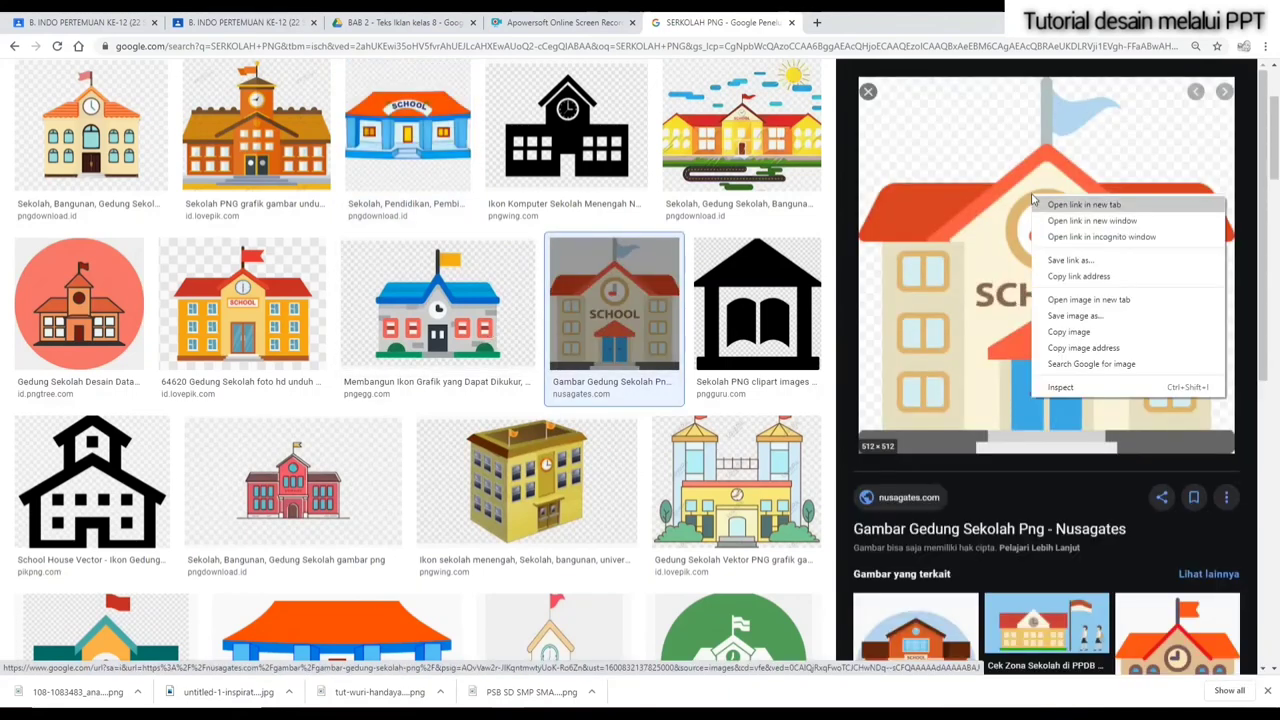
left_click(1064, 303)
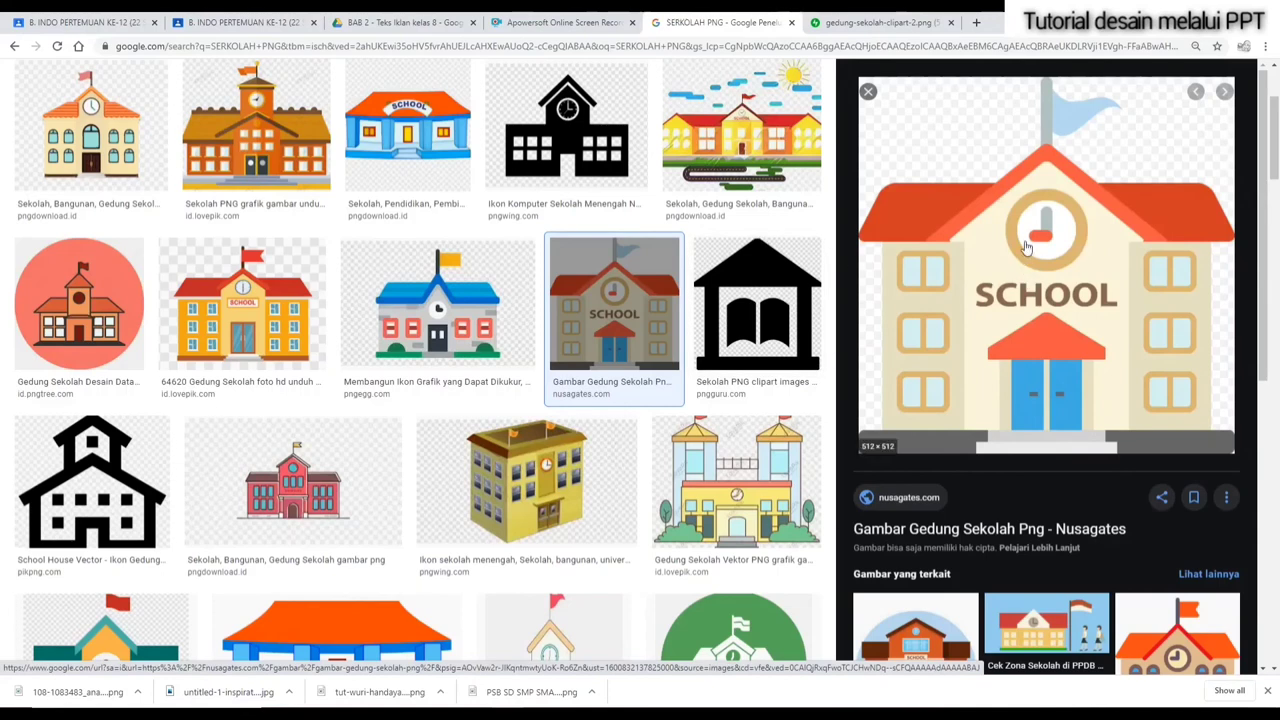
right_click(1026, 248)
left_click(1068, 347)
left_click(985, 22)
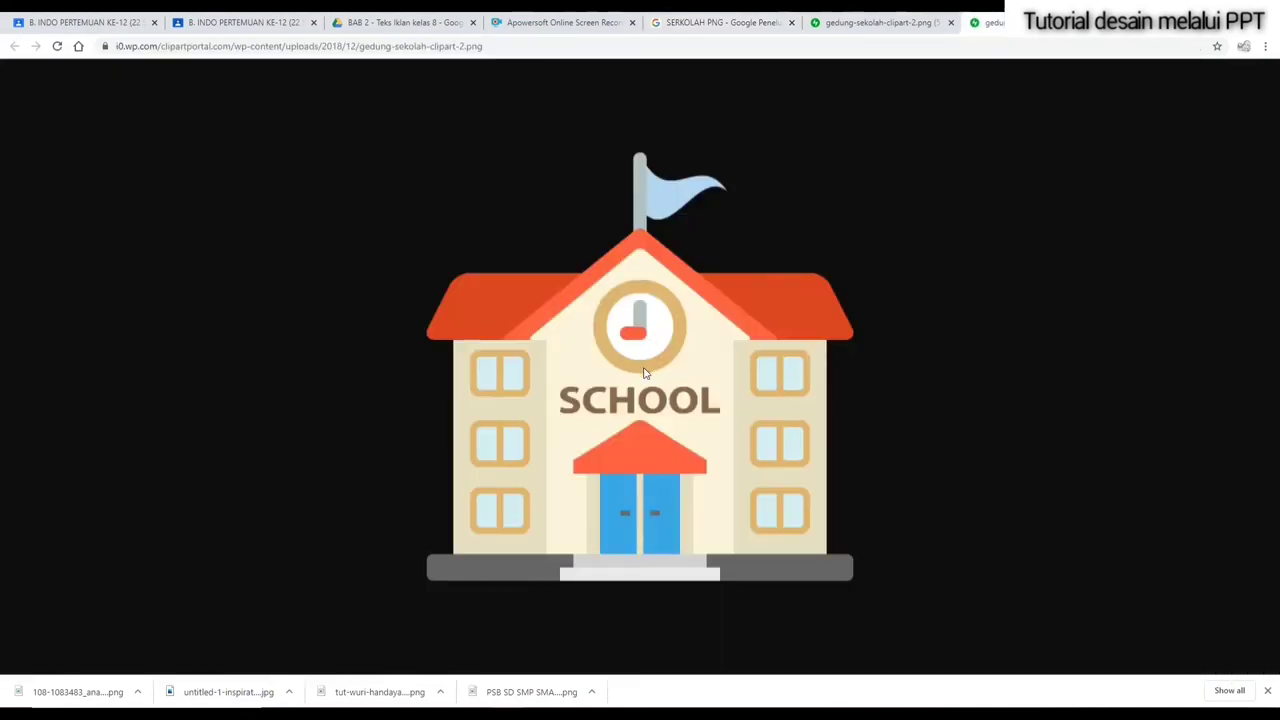
Step: Save the school image as gedung-sekolah-clipart-2 in Pictures
right_click(634, 331)
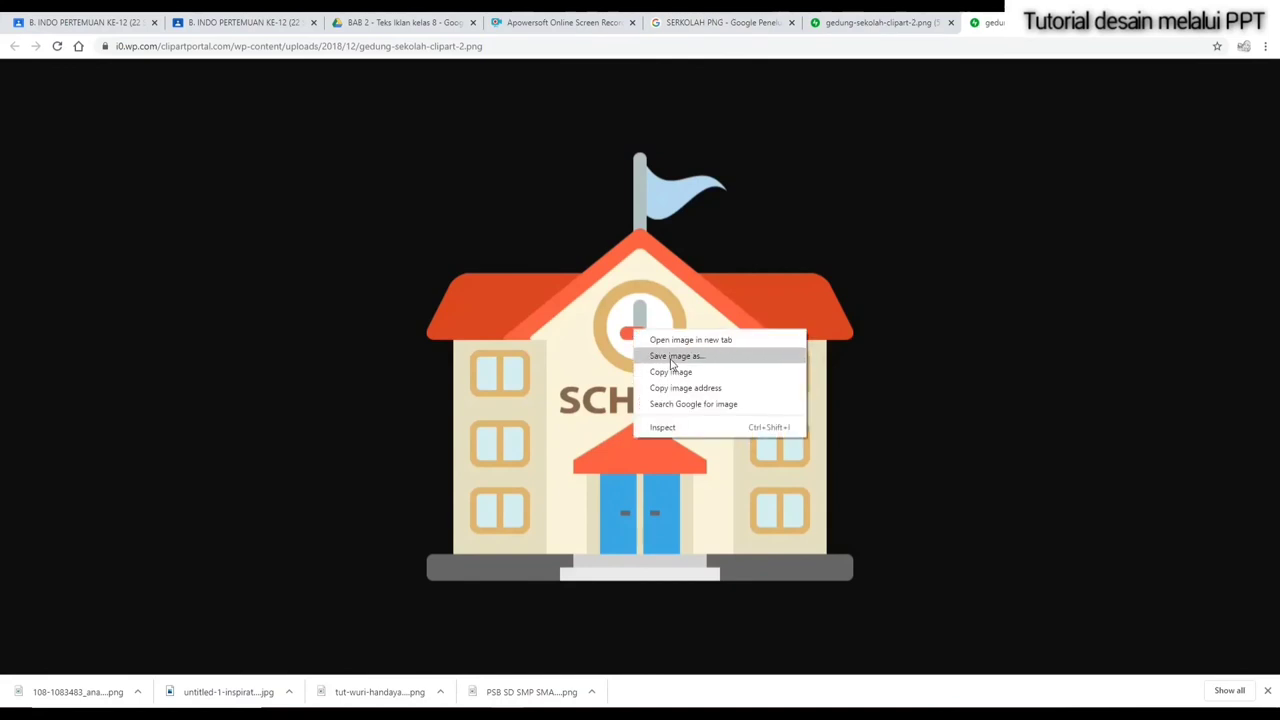
left_click(676, 356)
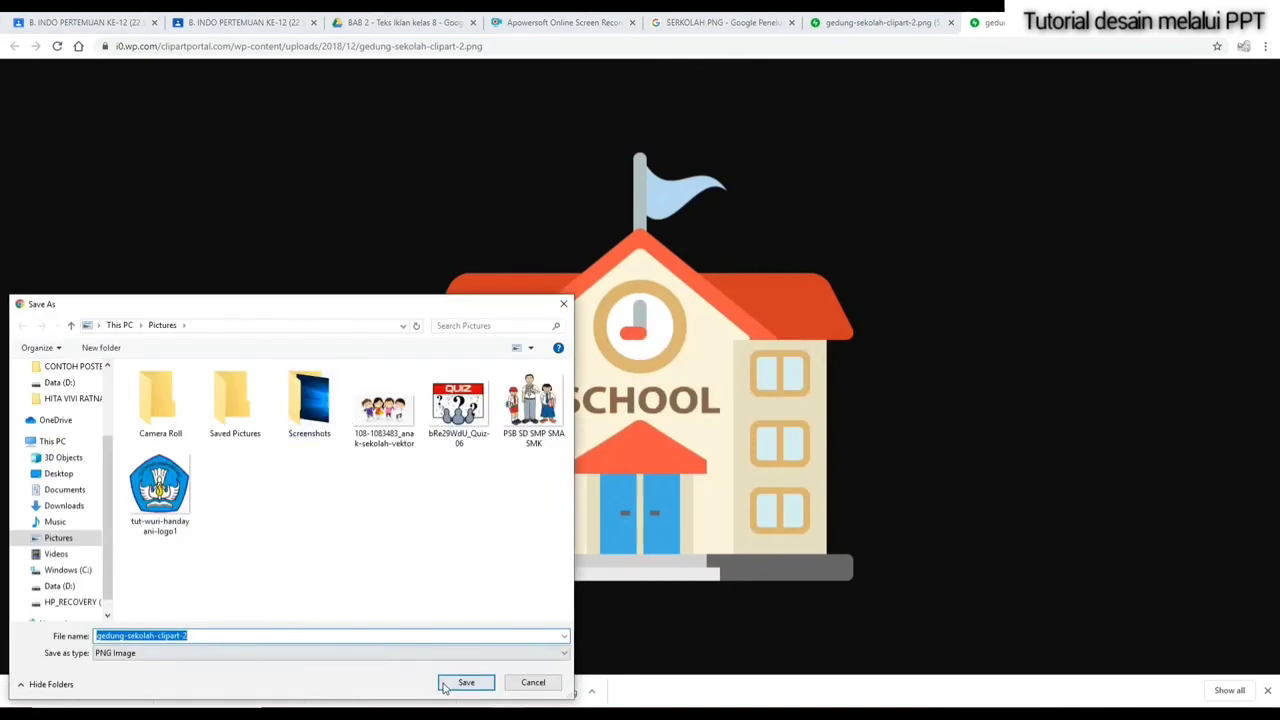
left_click(466, 682)
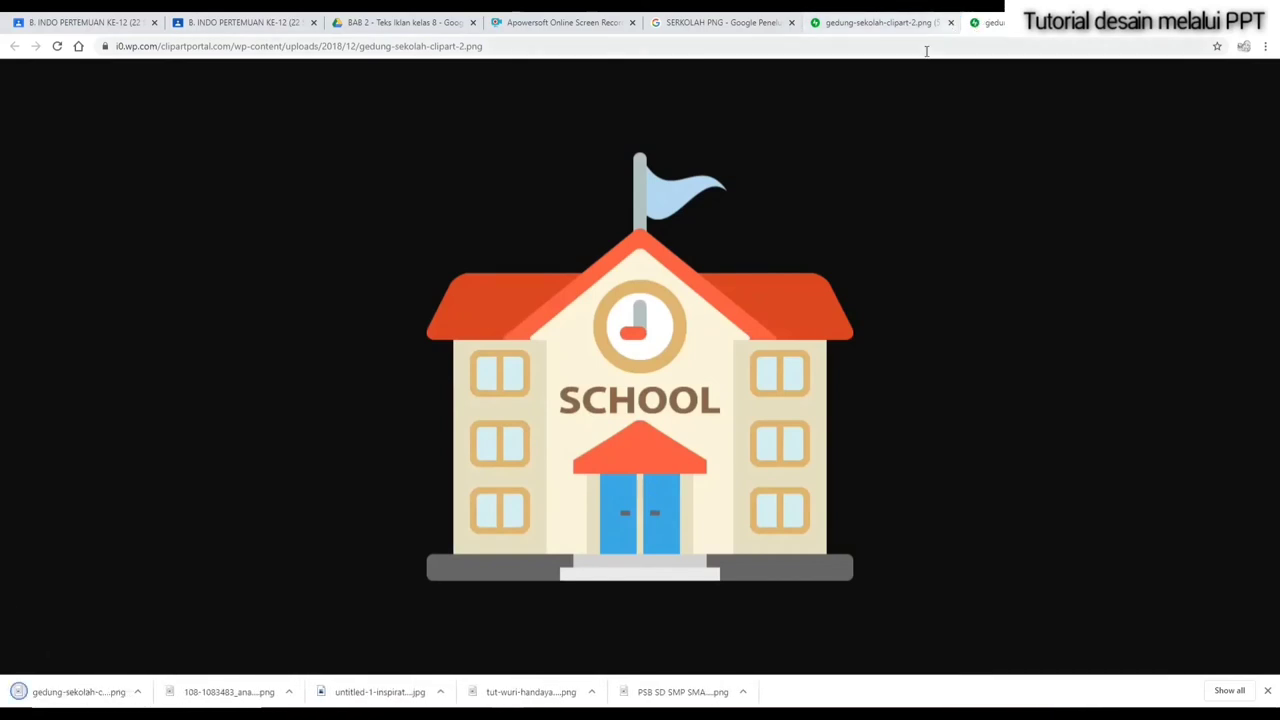
Step: Close both school image tabs and return to PowerPoint
left_click(949, 22)
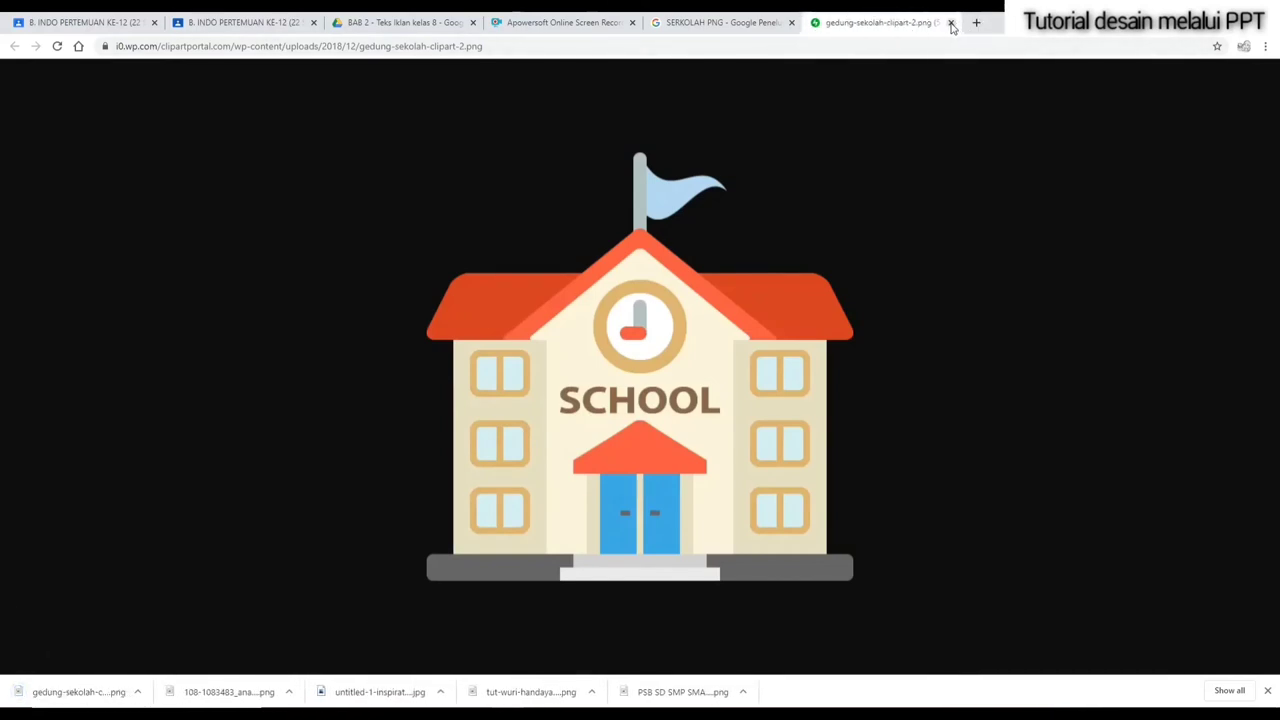
left_click(950, 22)
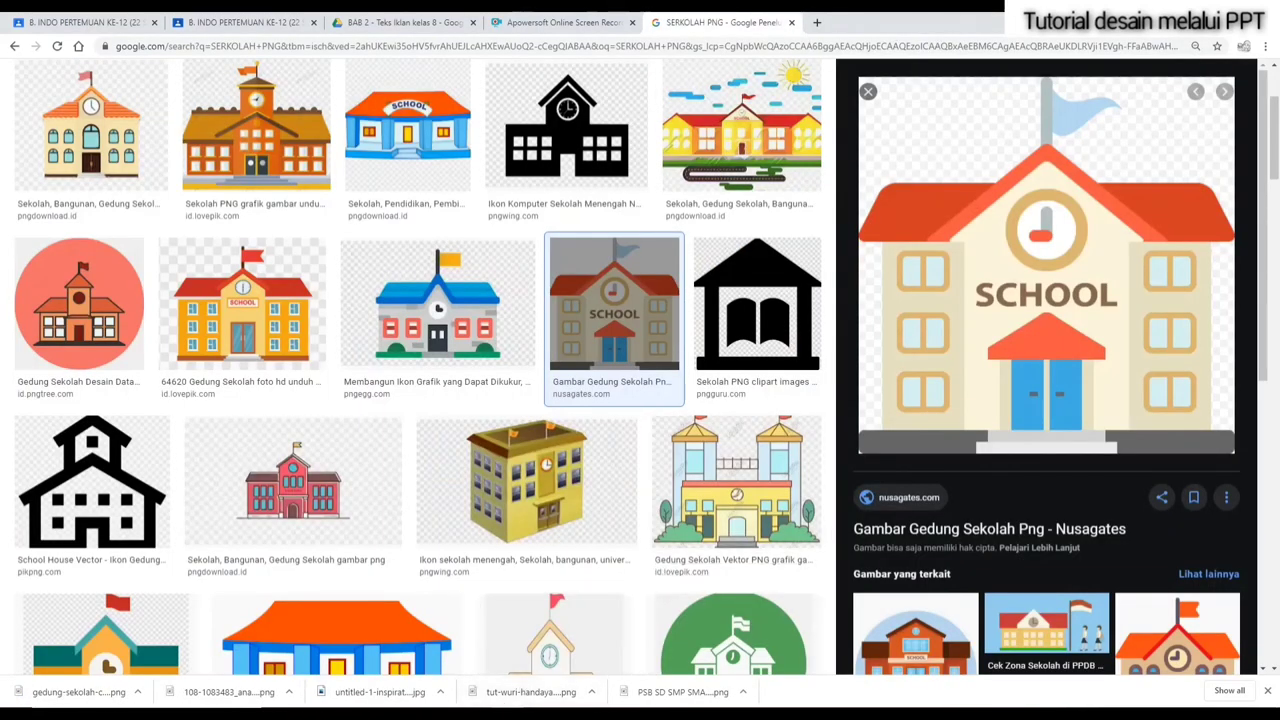
left_click(443, 655)
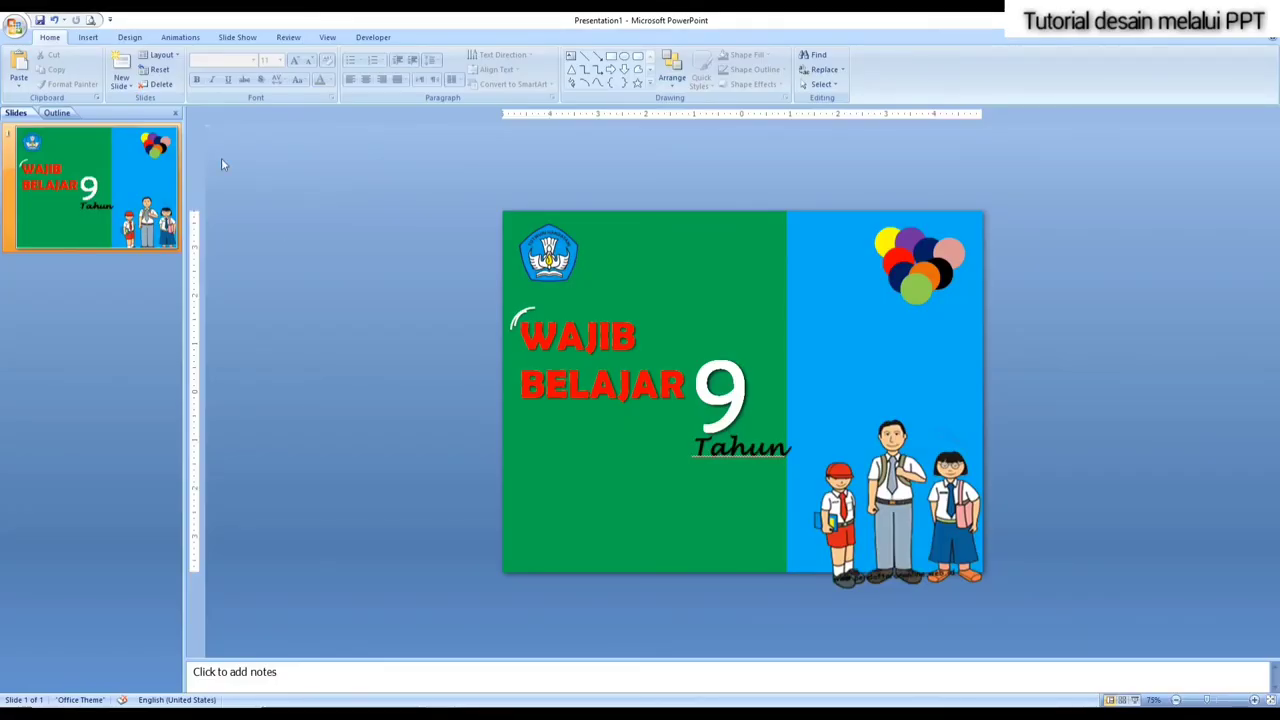
Step: Insert gedung-sekolah-clipart-2, enlarge it to 6.58 inches and center it on the slide
left_click(88, 37)
left_click(56, 70)
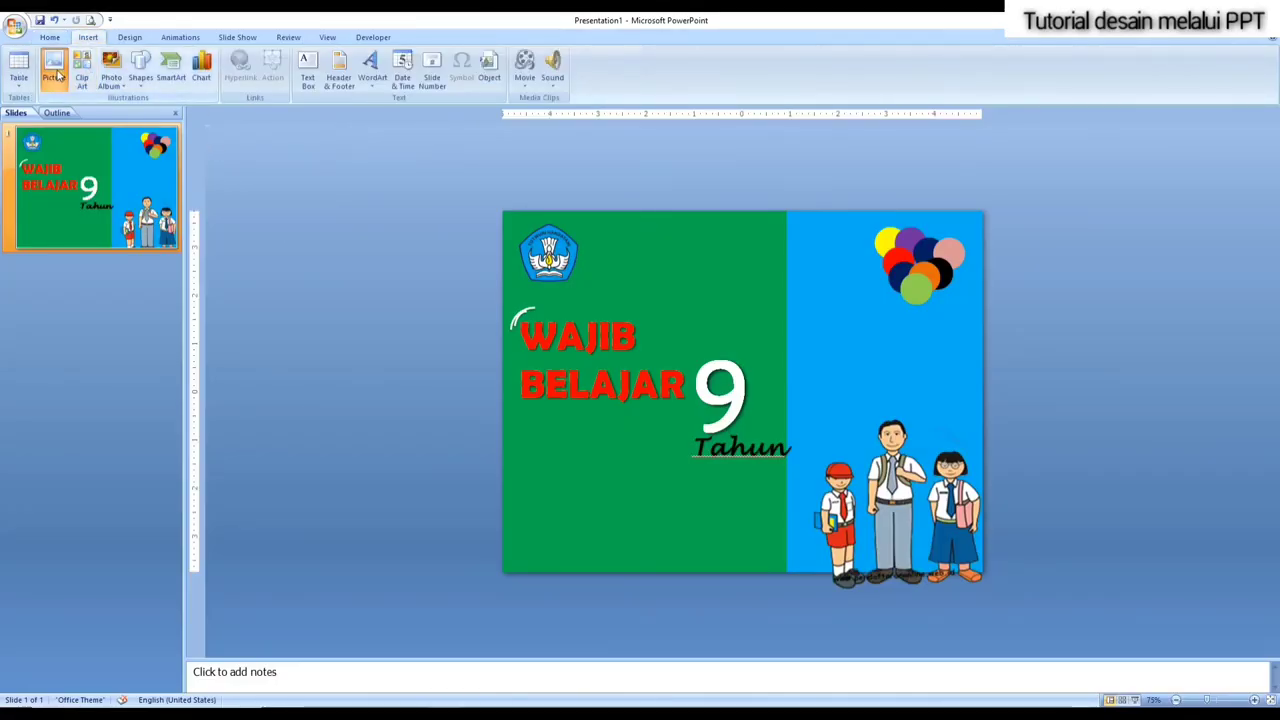
left_click(297, 222)
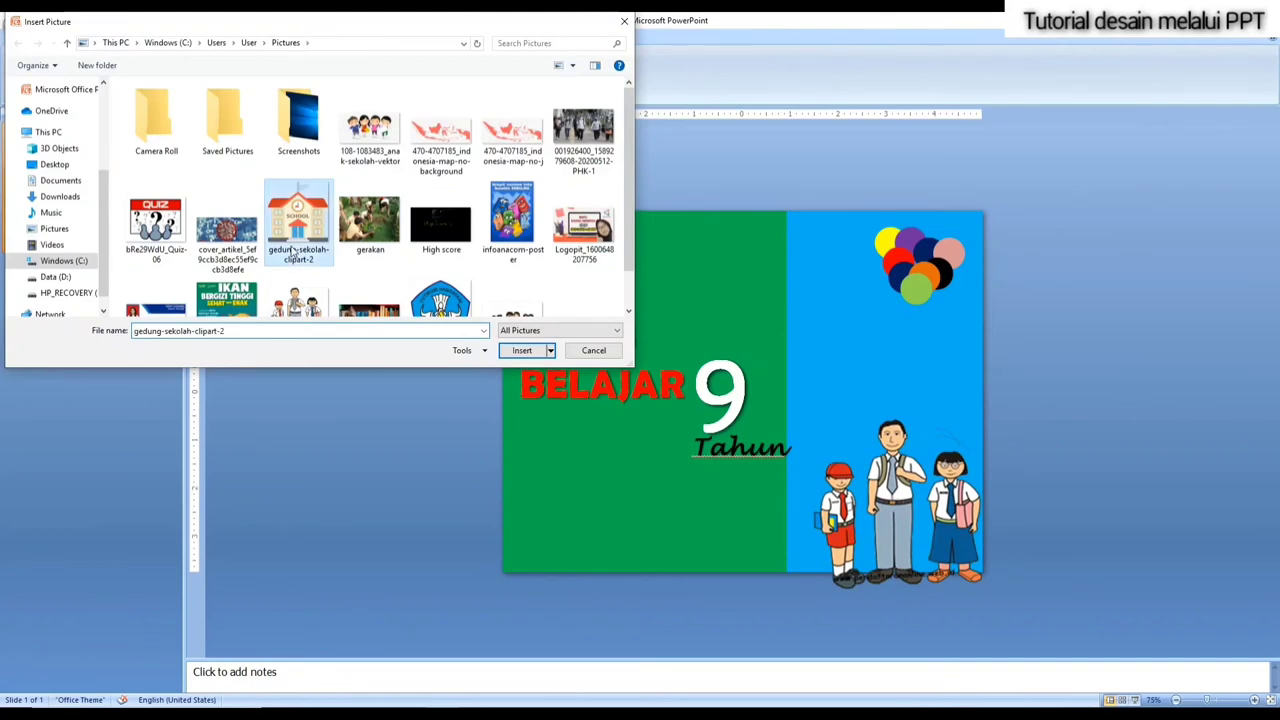
left_click(521, 350)
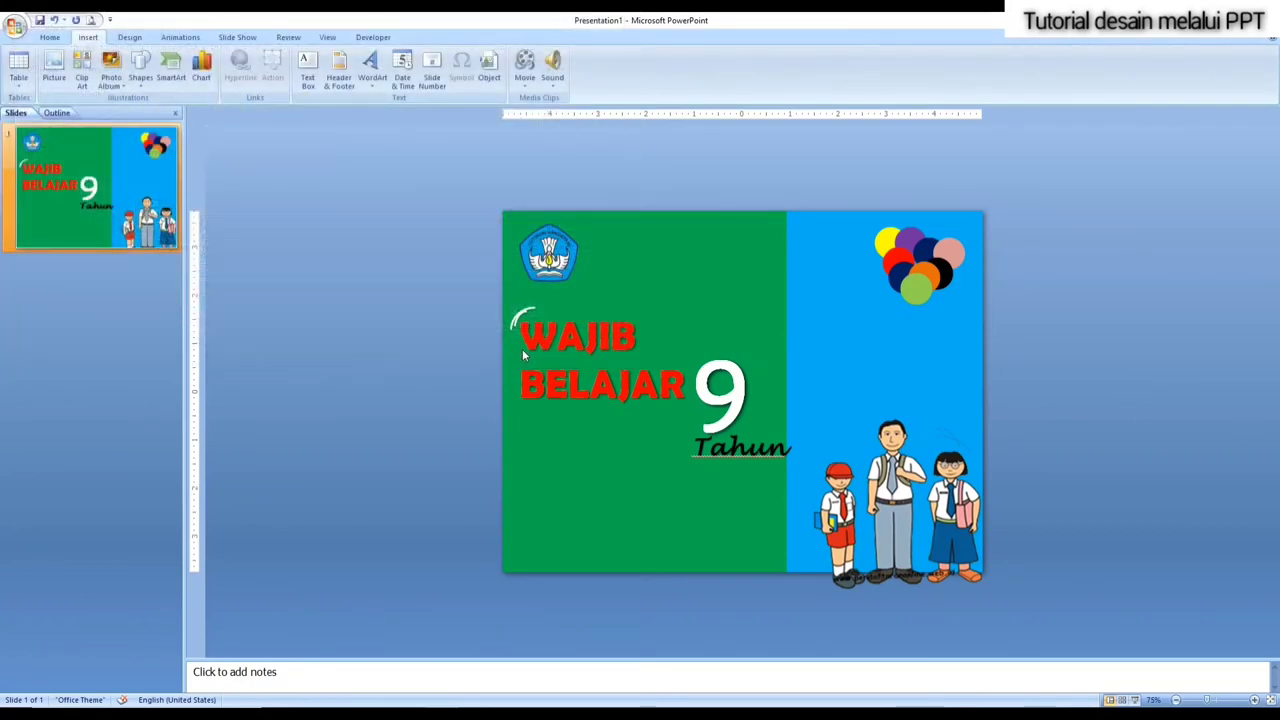
left_click_drag(870, 518, 931, 580)
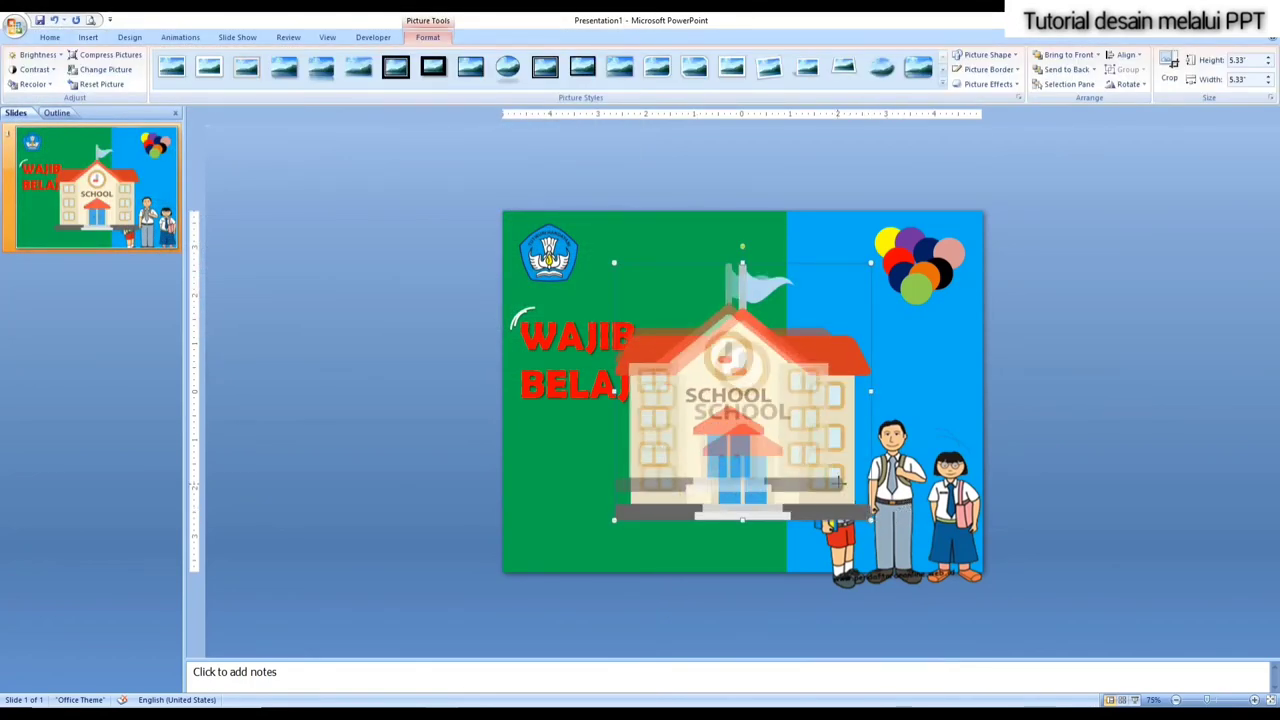
left_click_drag(825, 405, 763, 339)
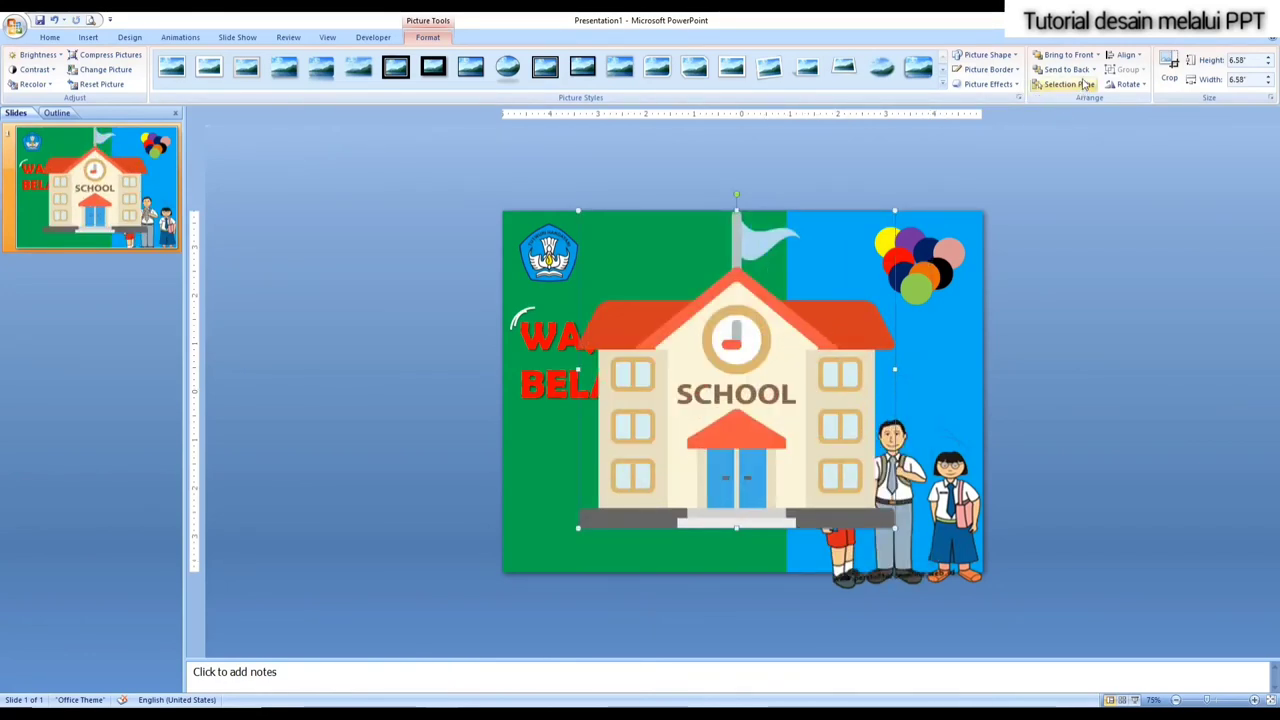
Step: Send the school picture to the back, then undo that
left_click(1096, 70)
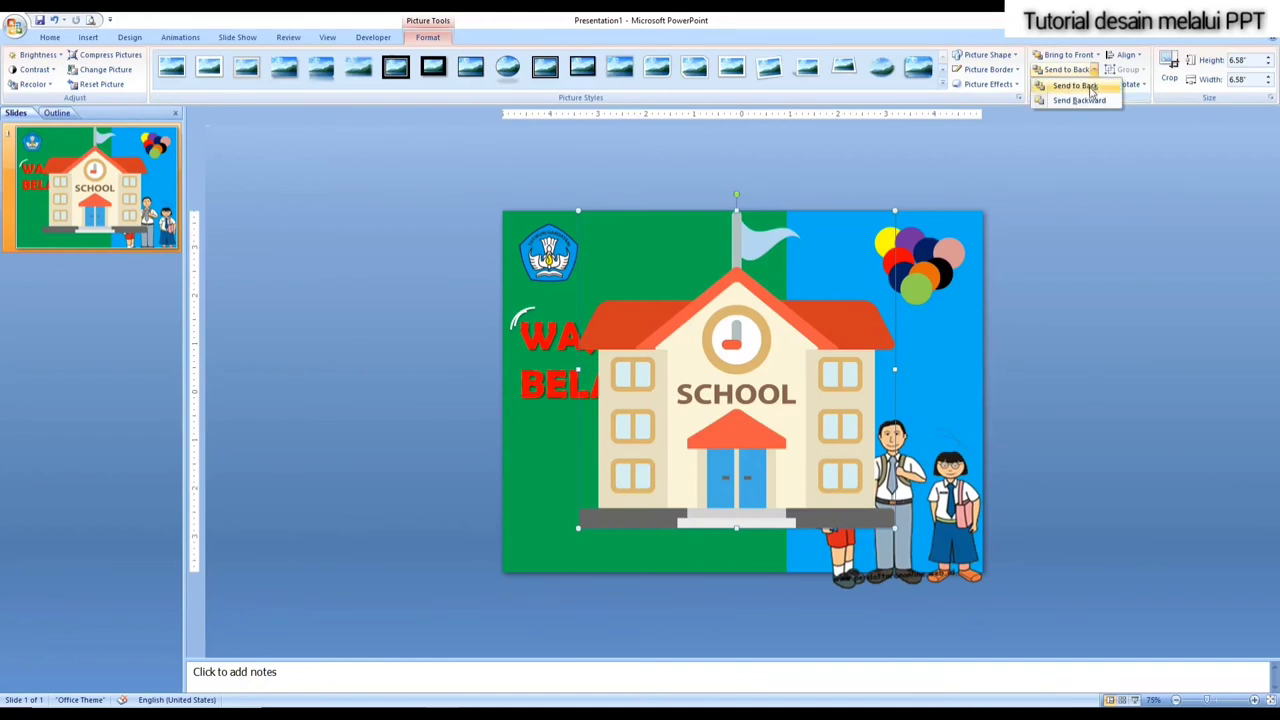
left_click(1080, 102)
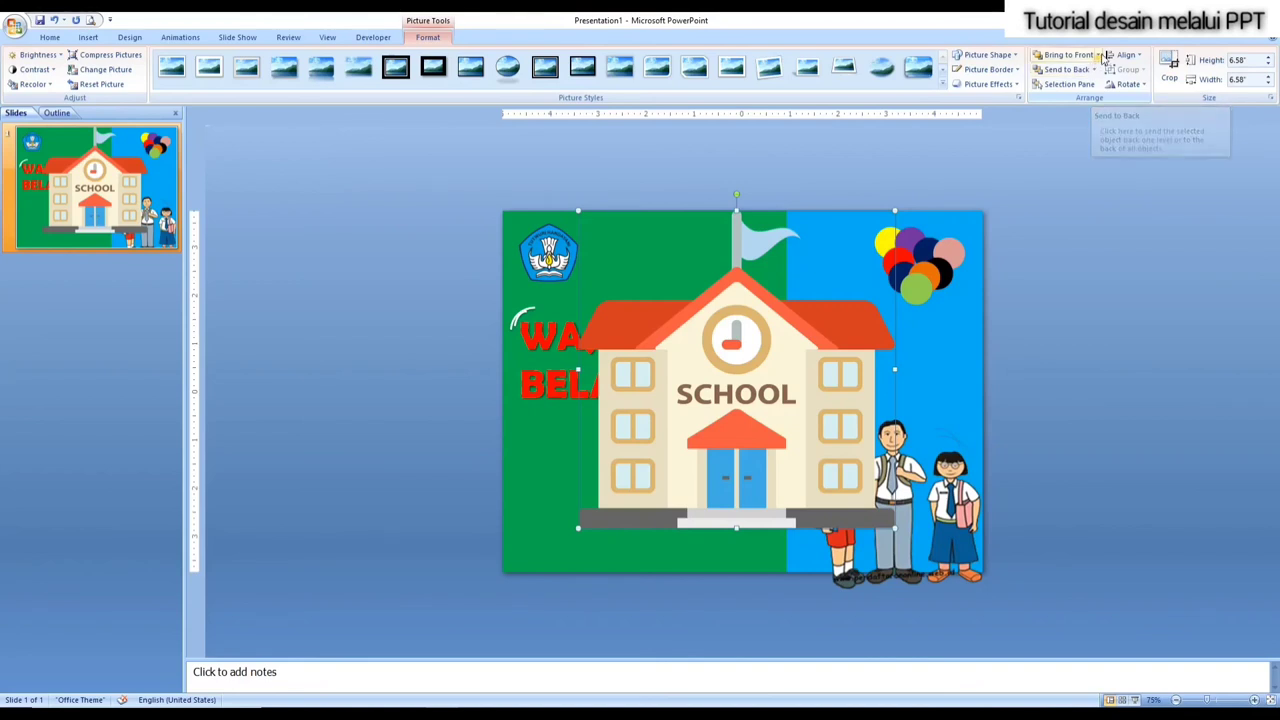
left_click(1094, 70)
left_click(1091, 93)
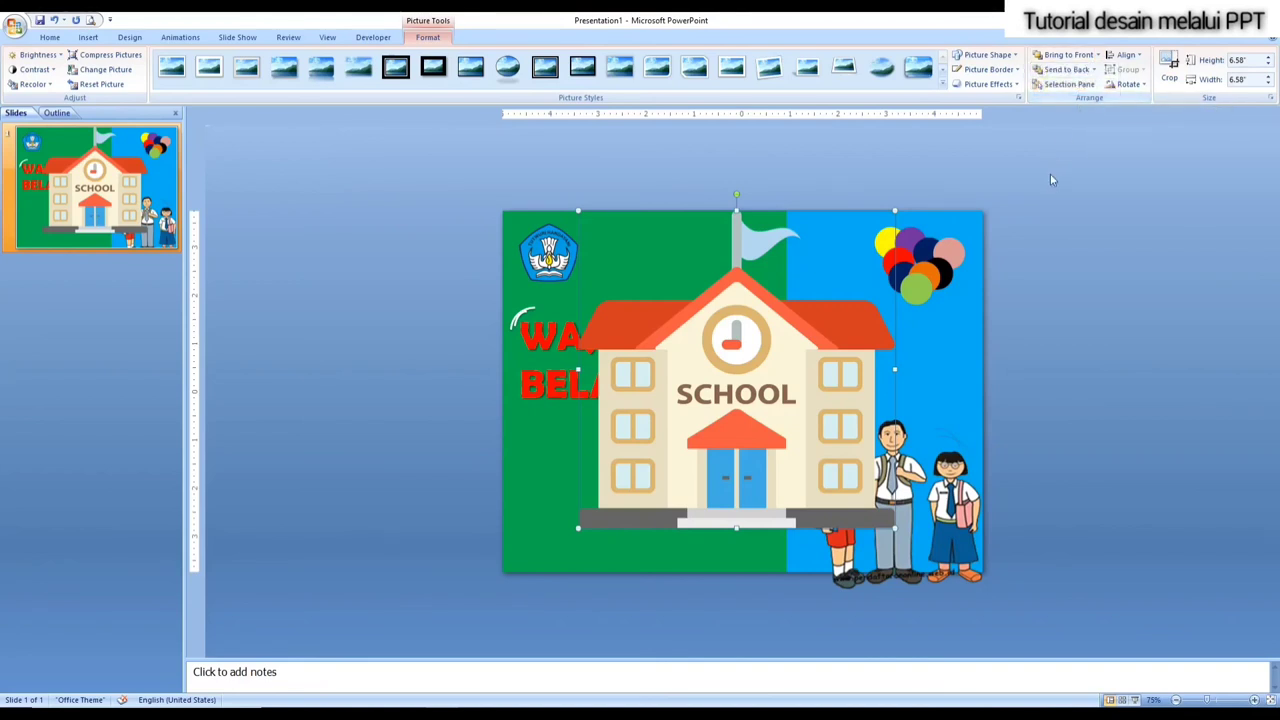
left_click(1097, 55)
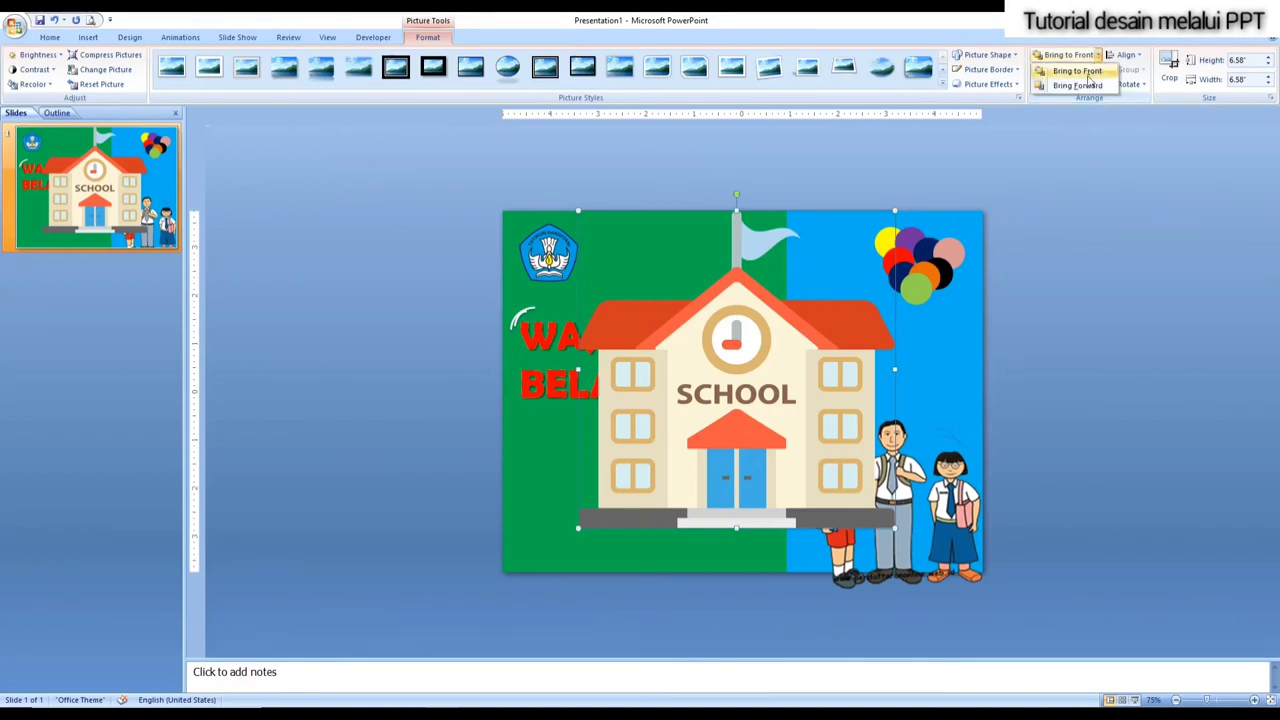
left_click(1085, 84)
left_click(1094, 70)
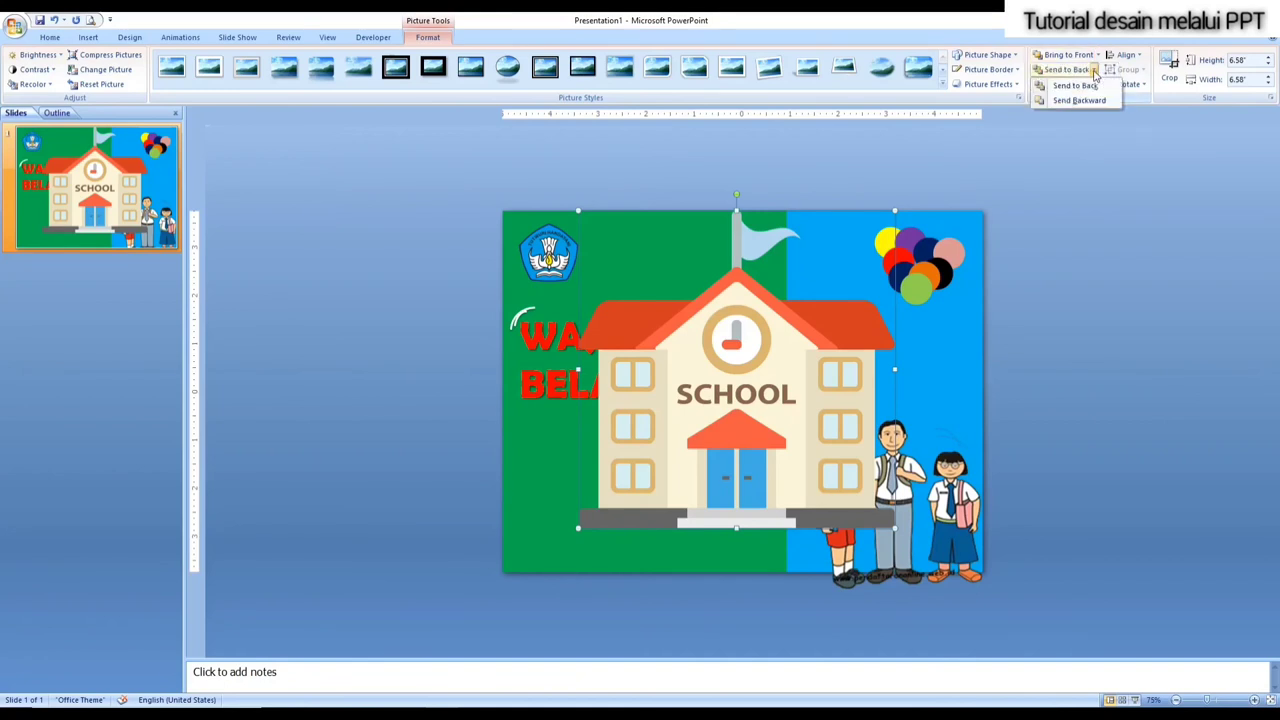
left_click(1095, 87)
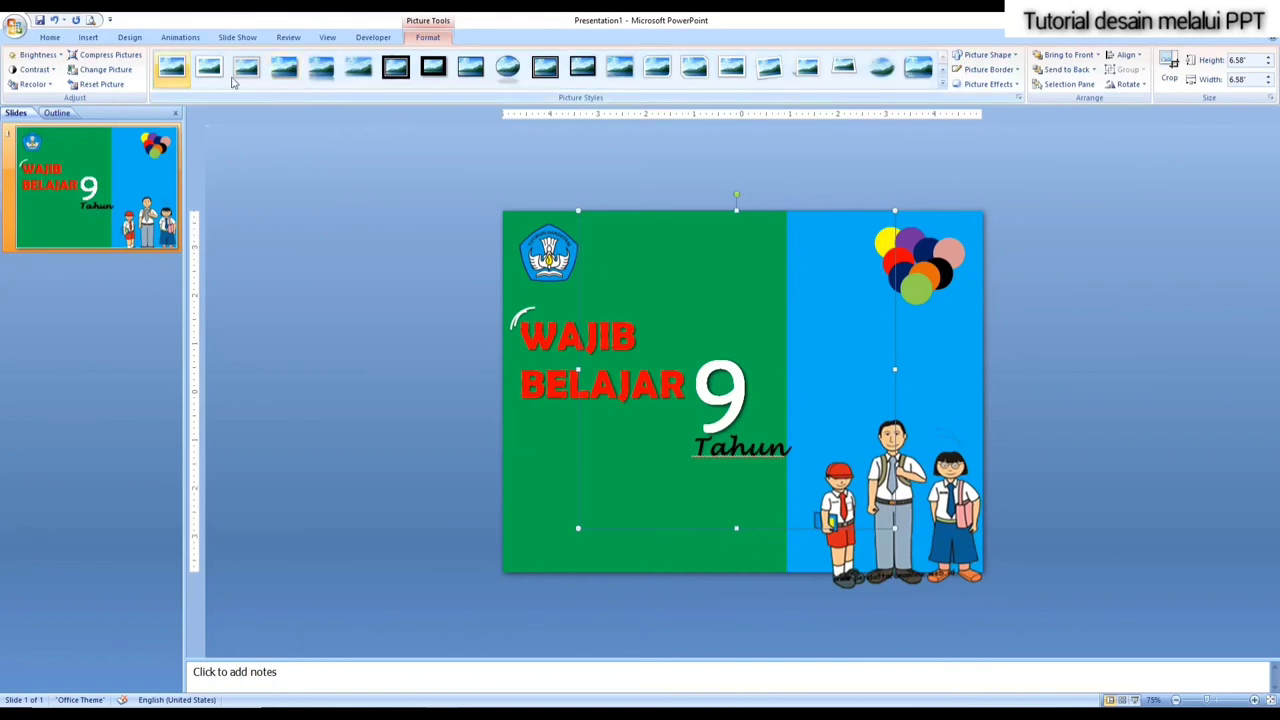
left_click(54, 21)
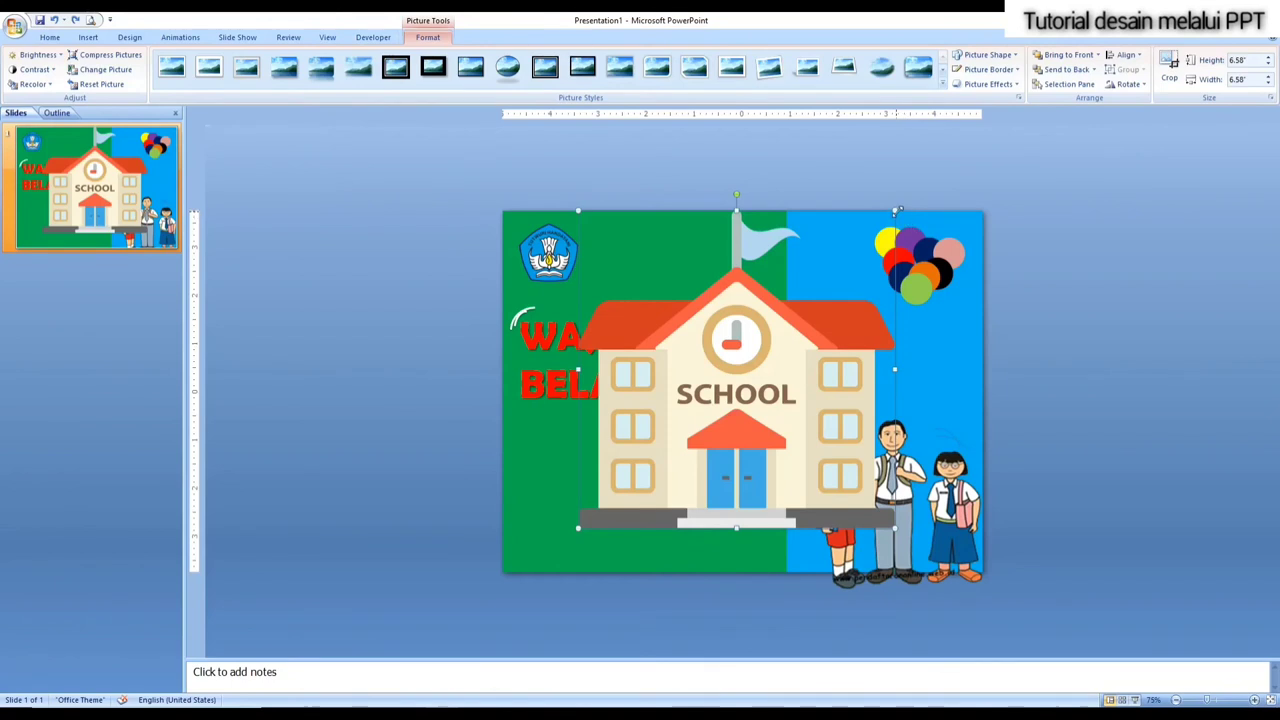
Step: Shrink the school picture and park it off the slide, and move the students picture into the green area
mouse_move(906, 218)
left_mouse_down()
mouse_move(687, 447)
mouse_move(691, 415)
left_mouse_up()
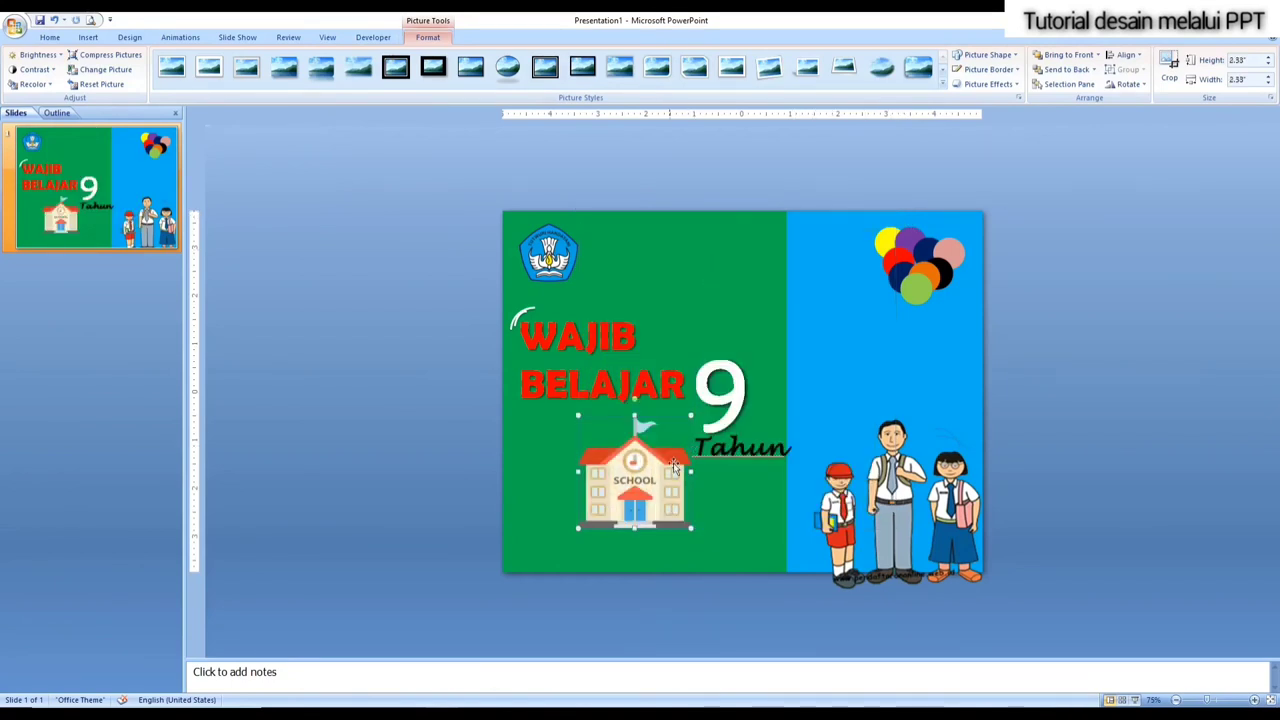
left_click_drag(661, 471, 708, 525)
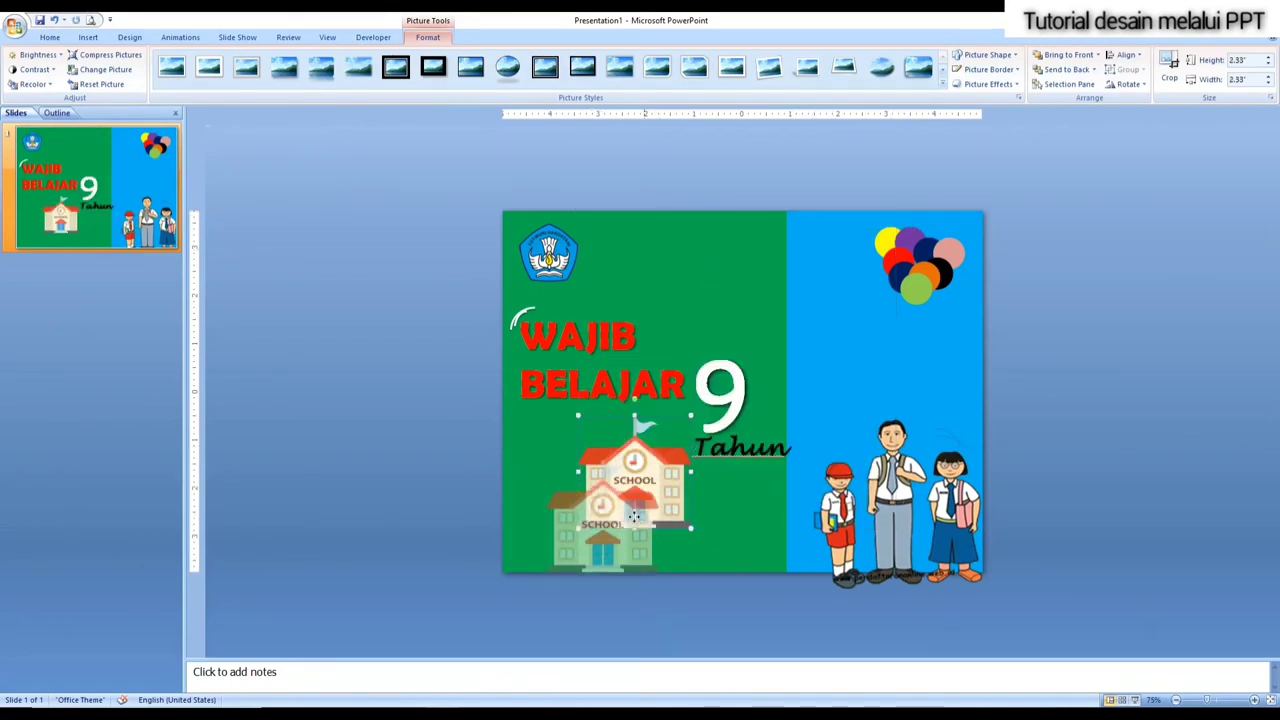
left_click_drag(708, 525, 1113, 325)
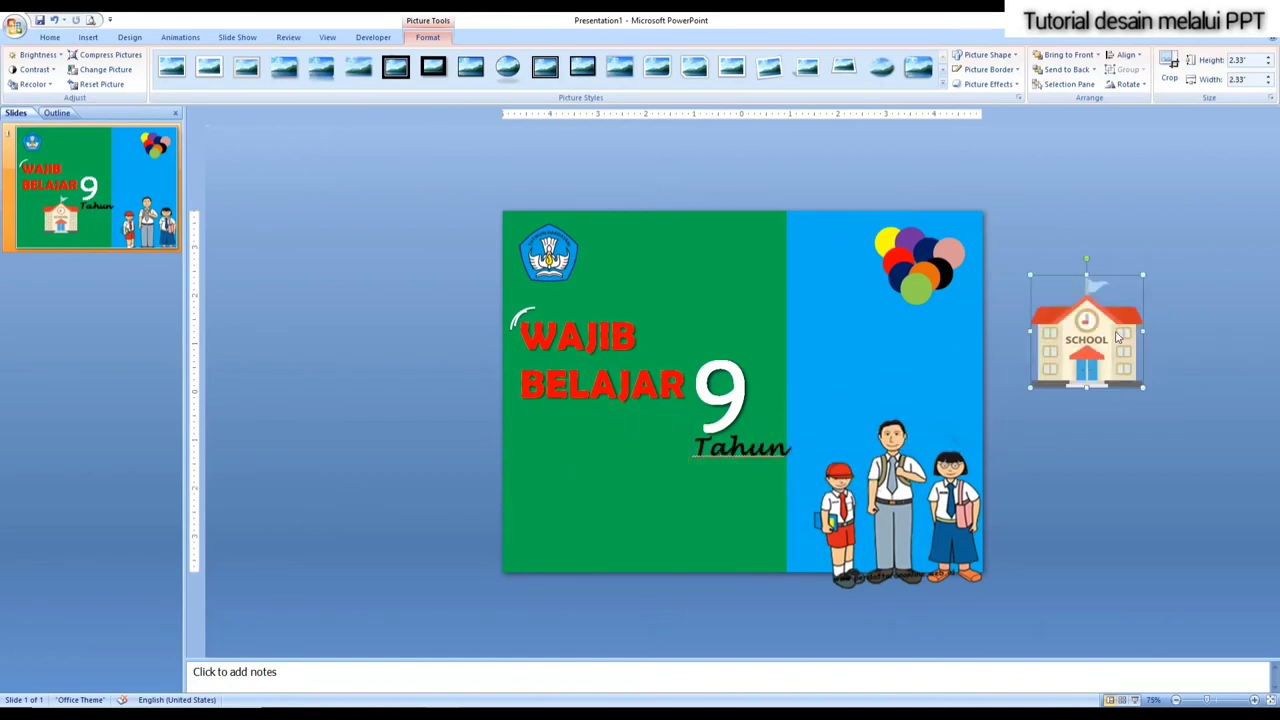
left_click_drag(945, 475, 700, 478)
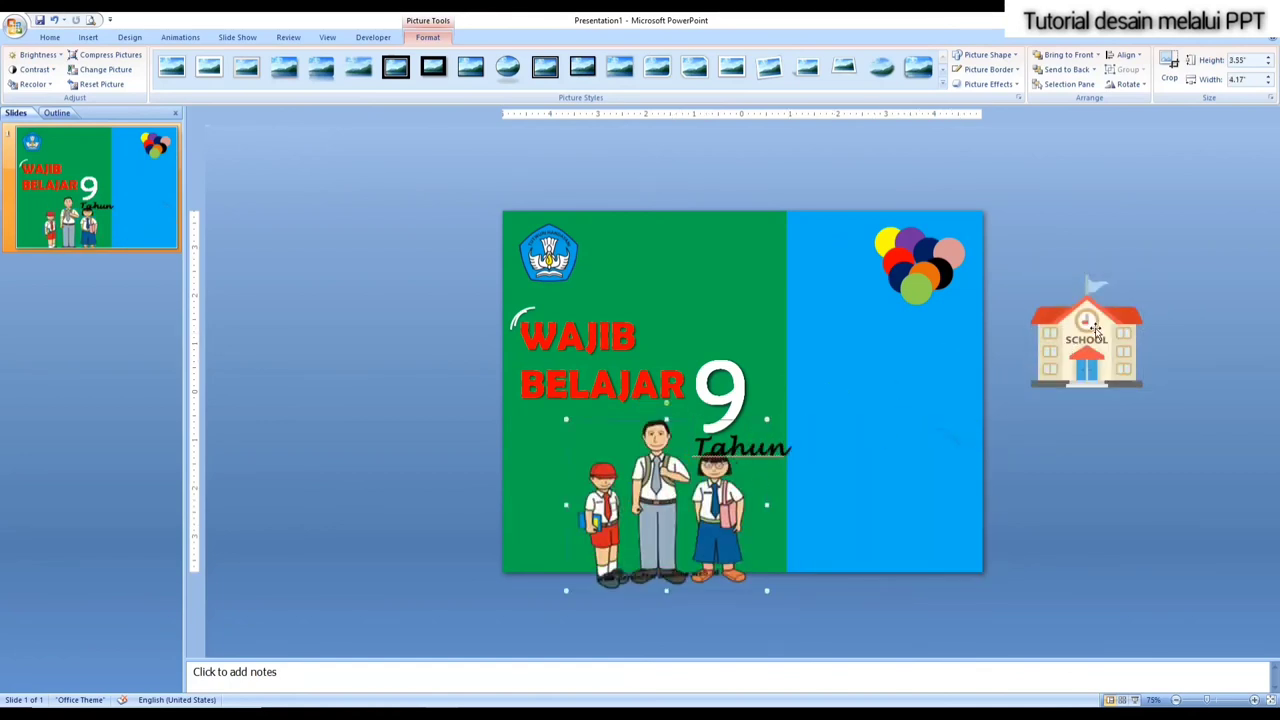
Step: Enlarge the school picture to 3.33 inches and place it on the blue area
left_click(1095, 330)
left_click_drag(1142, 388, 1190, 435)
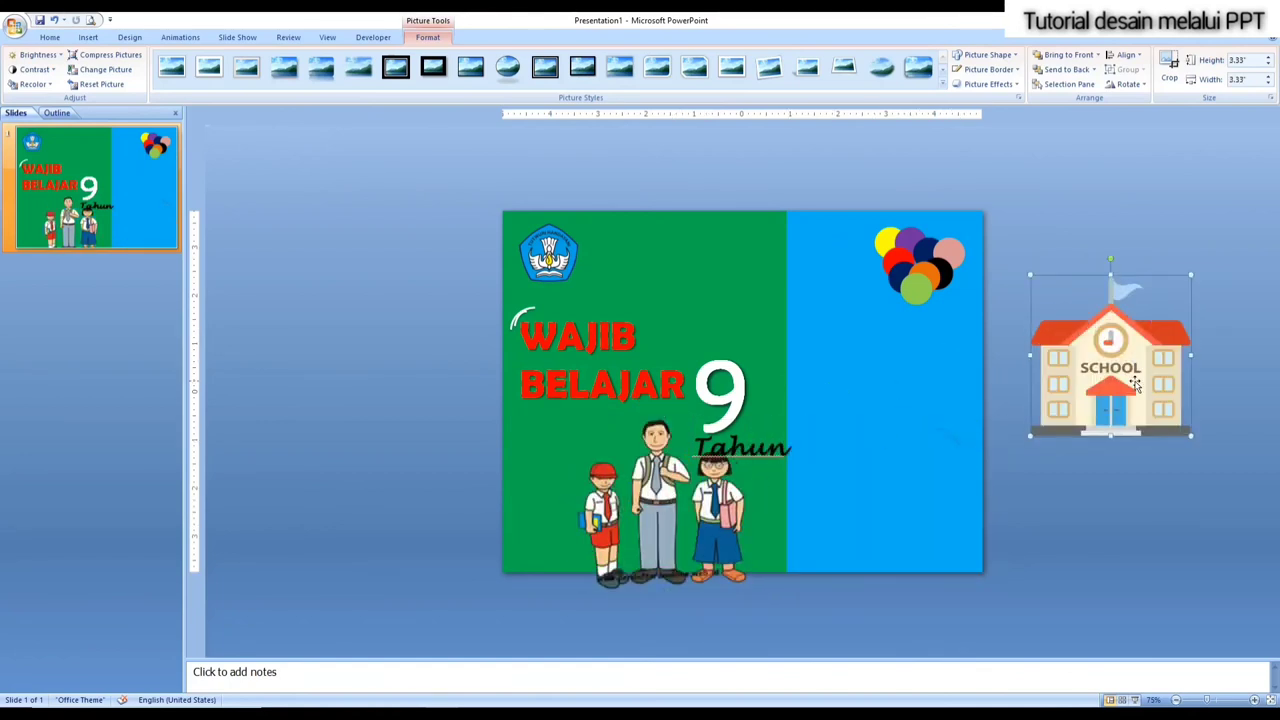
mouse_move(1138, 375)
left_mouse_down()
mouse_move(930, 485)
mouse_move(930, 513)
left_mouse_up()
left_click(1037, 420)
Step: Shrink the students picture to the slide bottom and enlarge the school building from its top-left corner
left_click(640, 480)
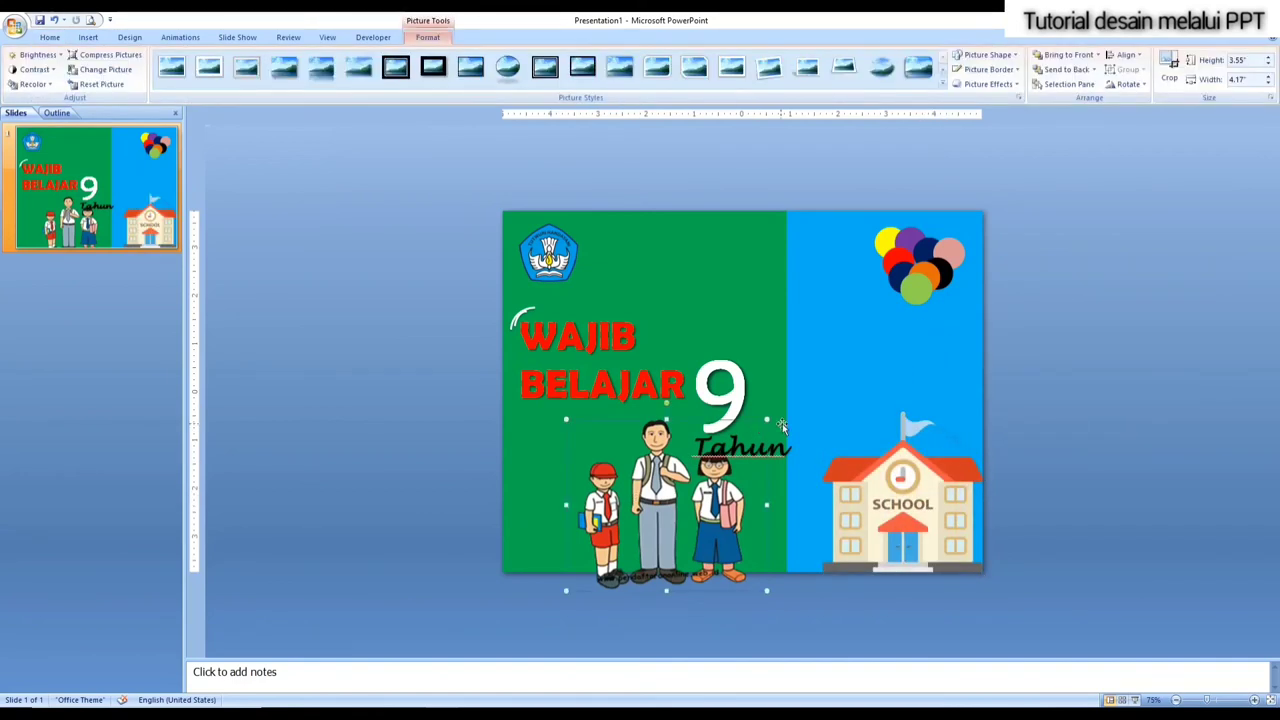
left_click_drag(768, 420, 668, 503)
left_click_drag(615, 540, 762, 533)
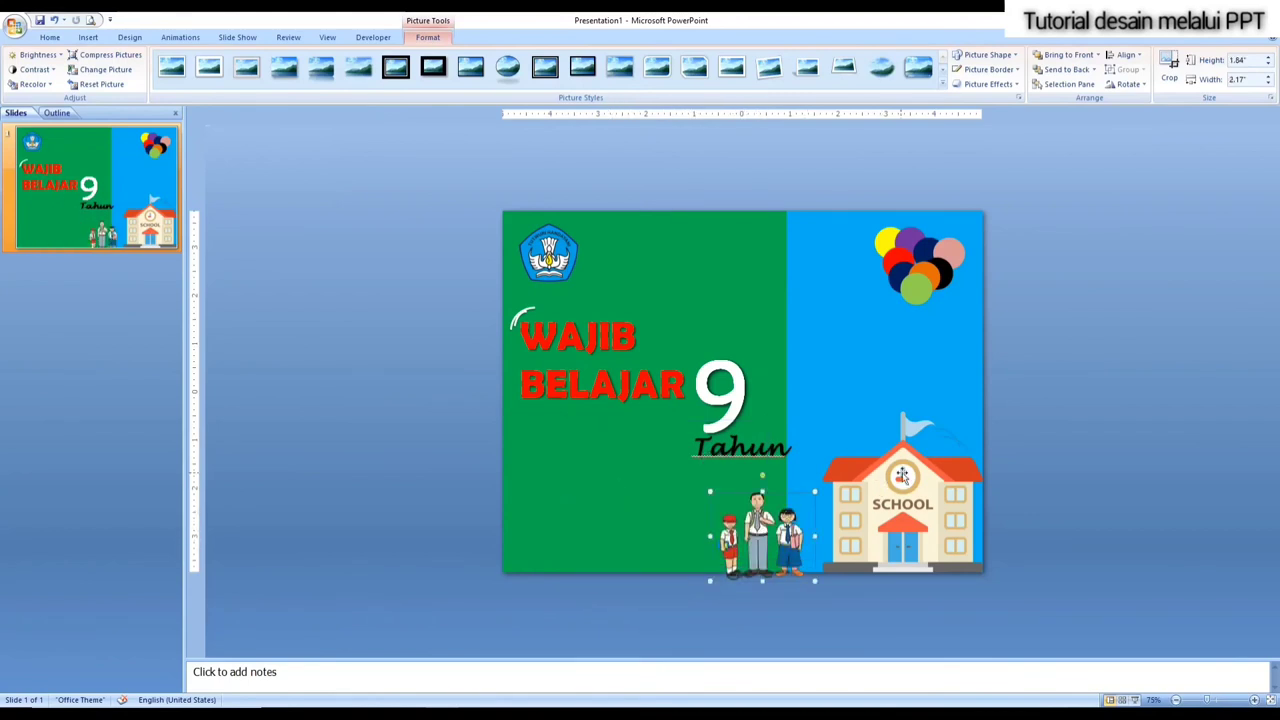
left_click_drag(820, 411, 798, 387)
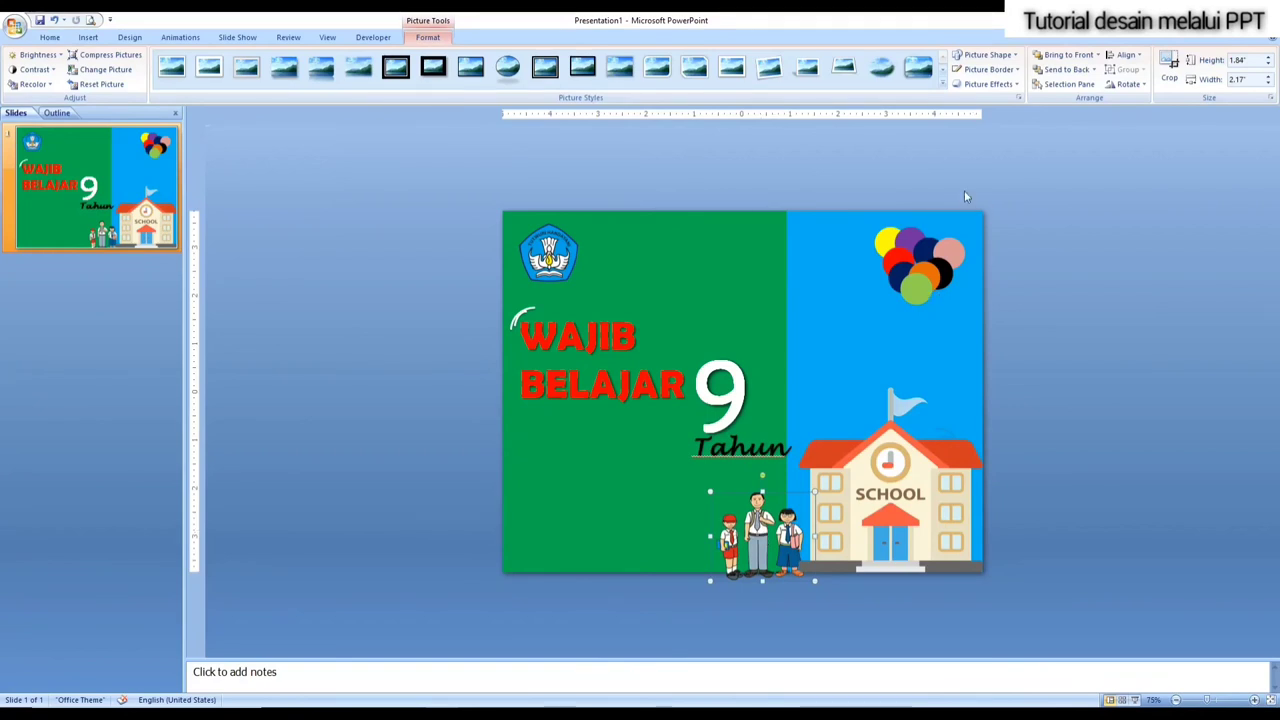
Step: Bring the students picture to front, then shrink it in front of the school entrance
left_click(1097, 55)
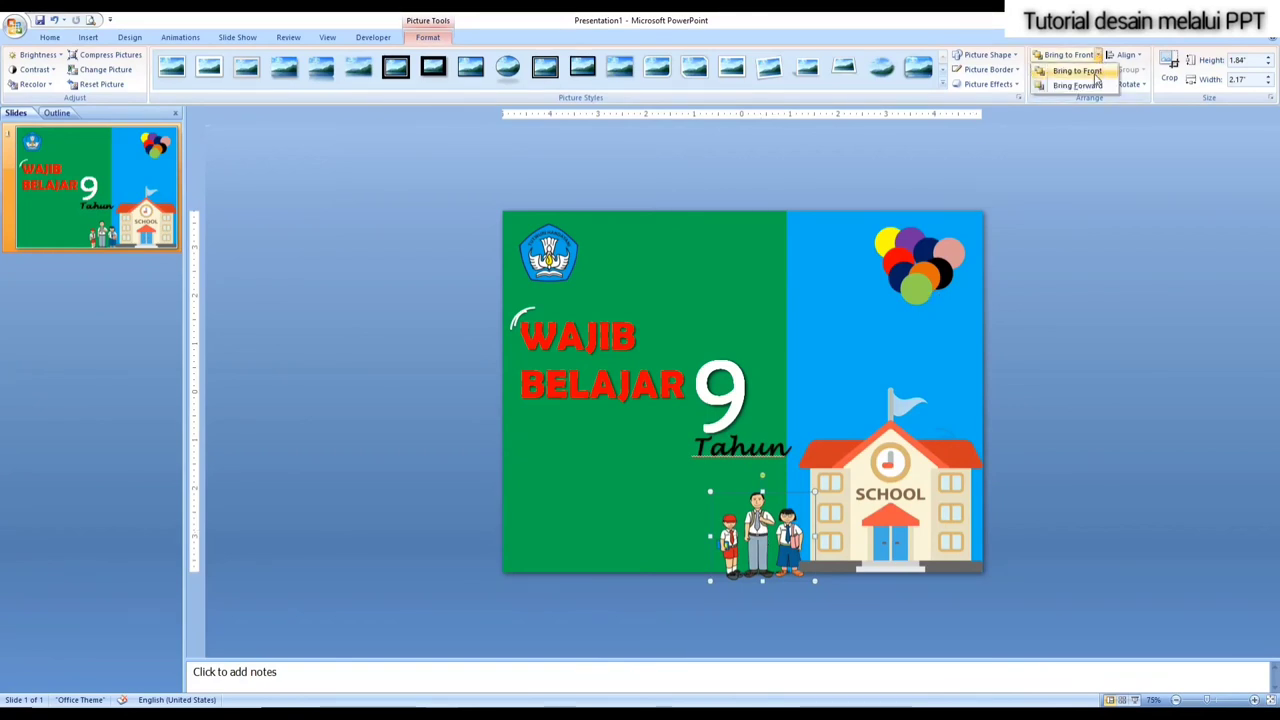
left_click(1096, 77)
left_click_drag(760, 525, 826, 530)
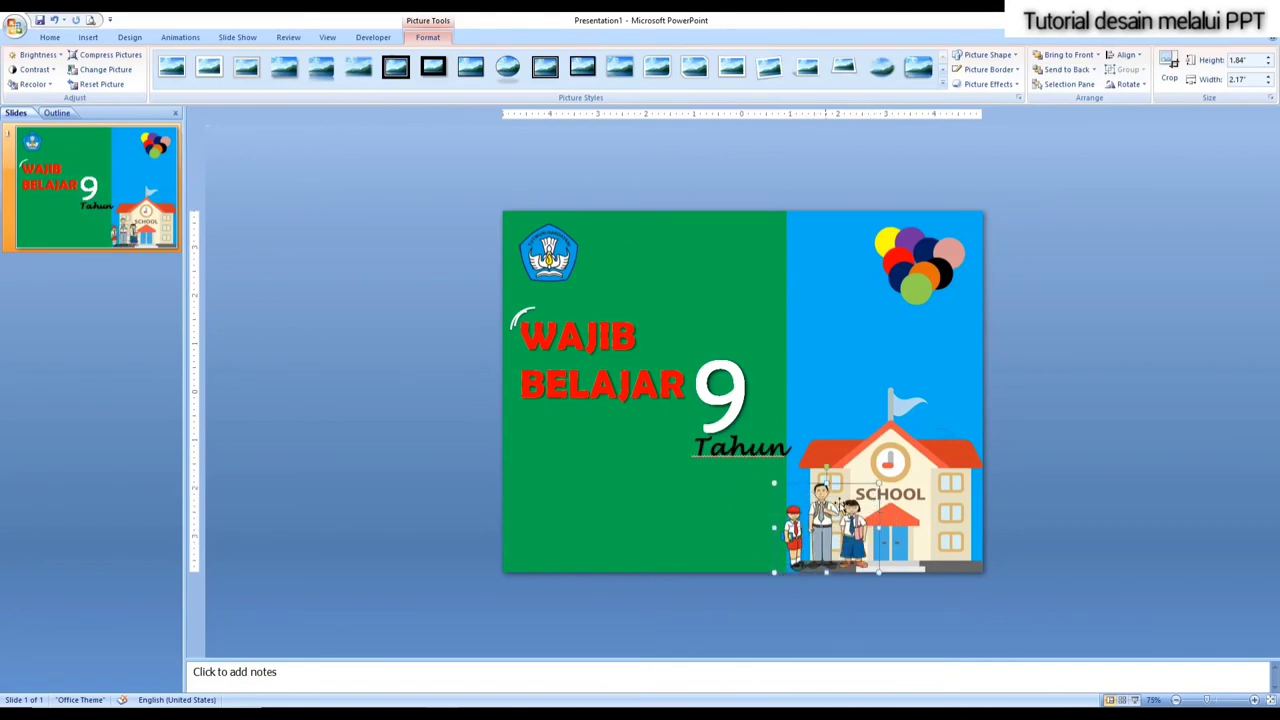
left_click_drag(772, 483, 797, 520)
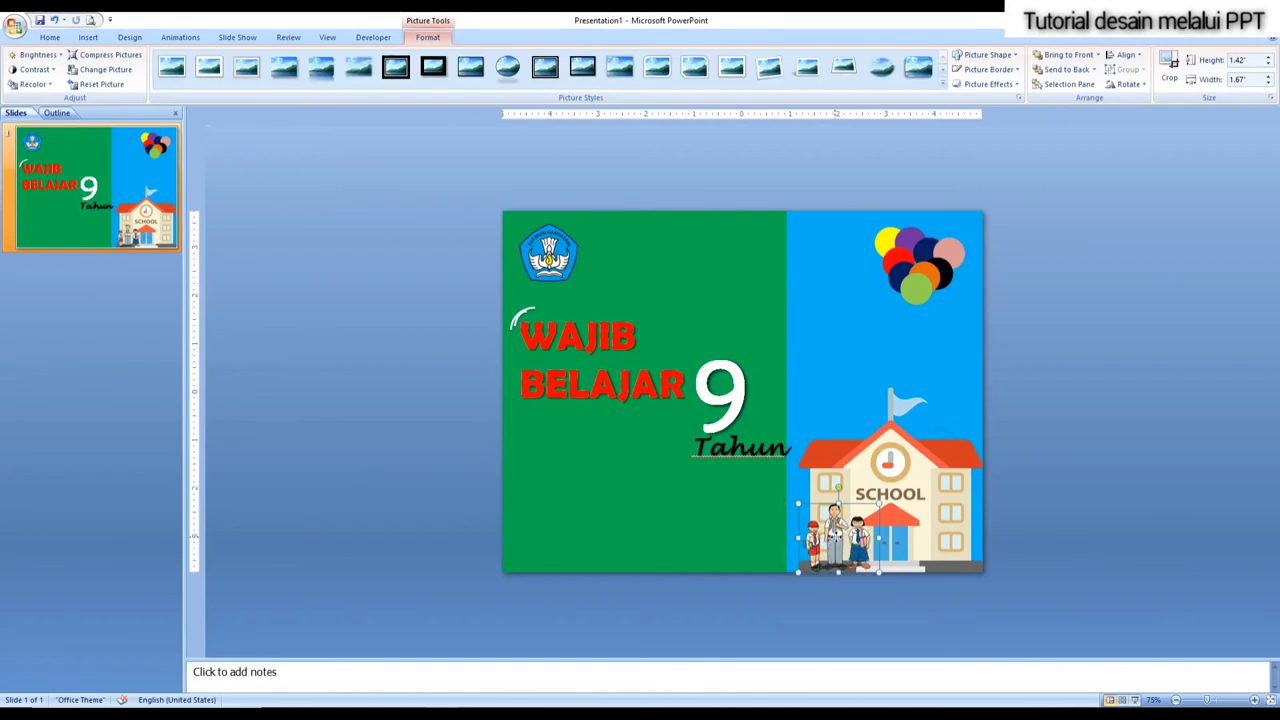
left_click_drag(797, 503, 813, 516)
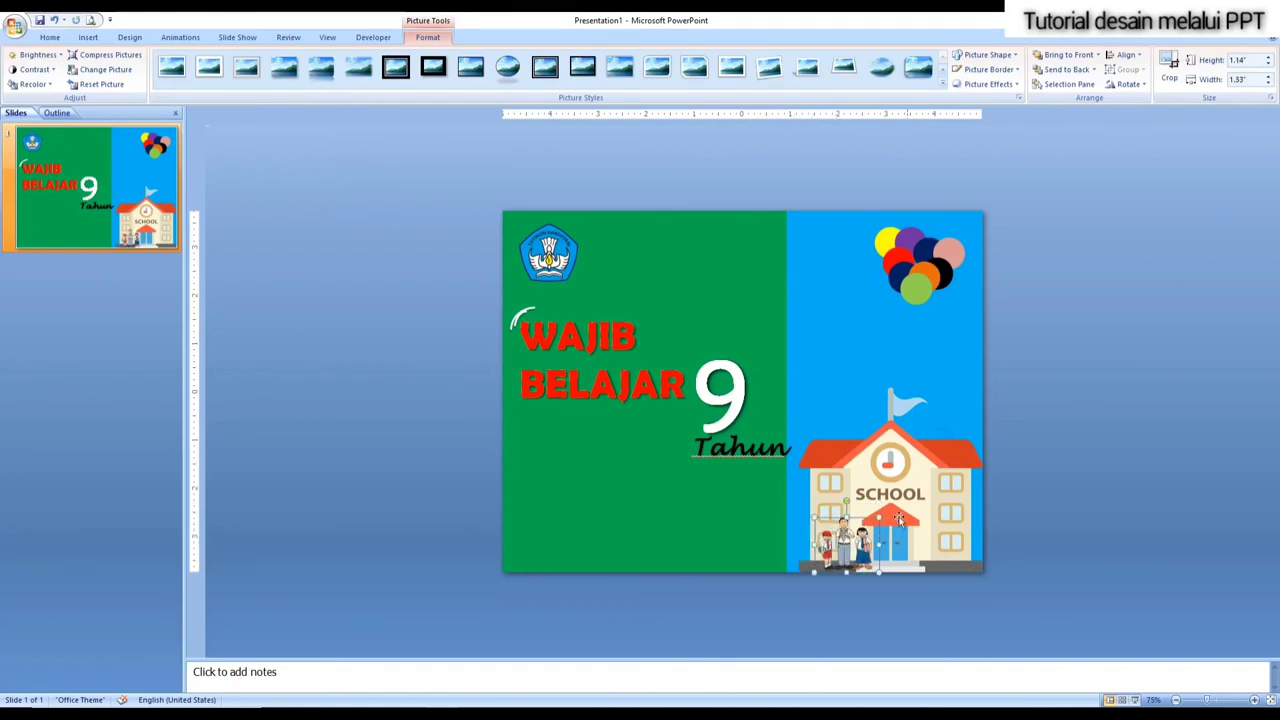
left_click(1045, 502)
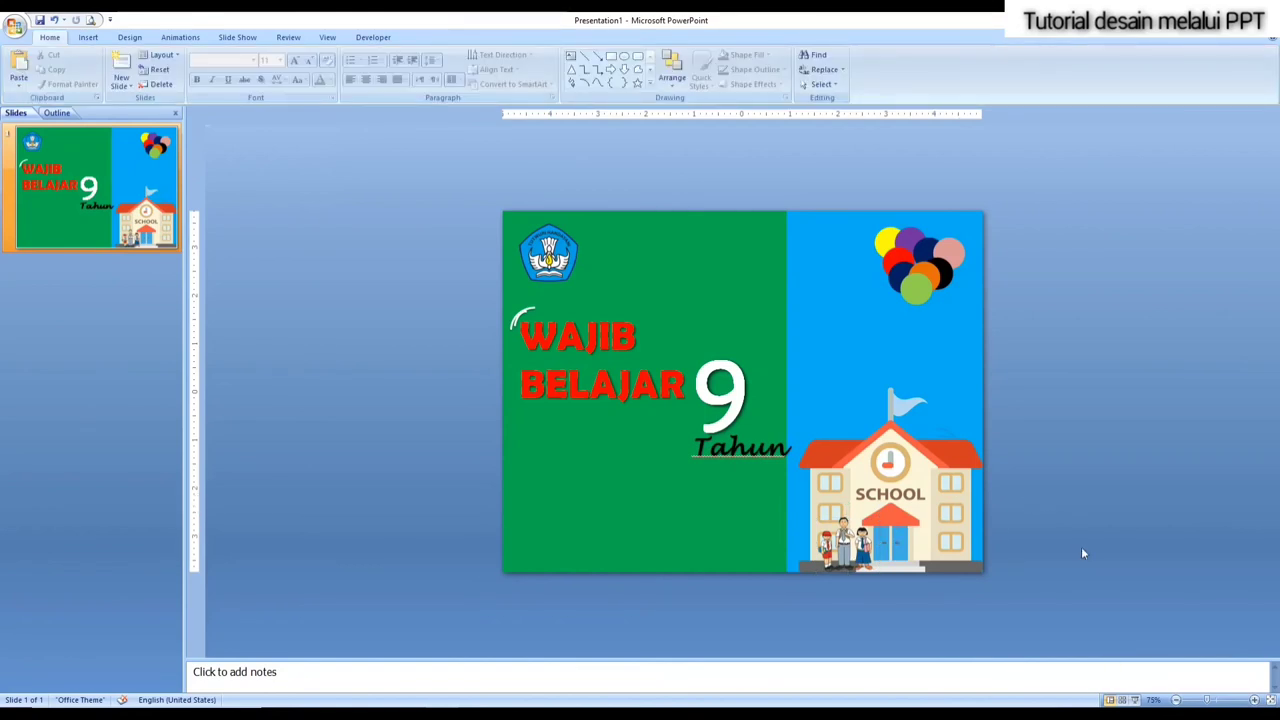
Step: Preview the finished poster as a full-screen slide show, then return to editing
left_click(1138, 699)
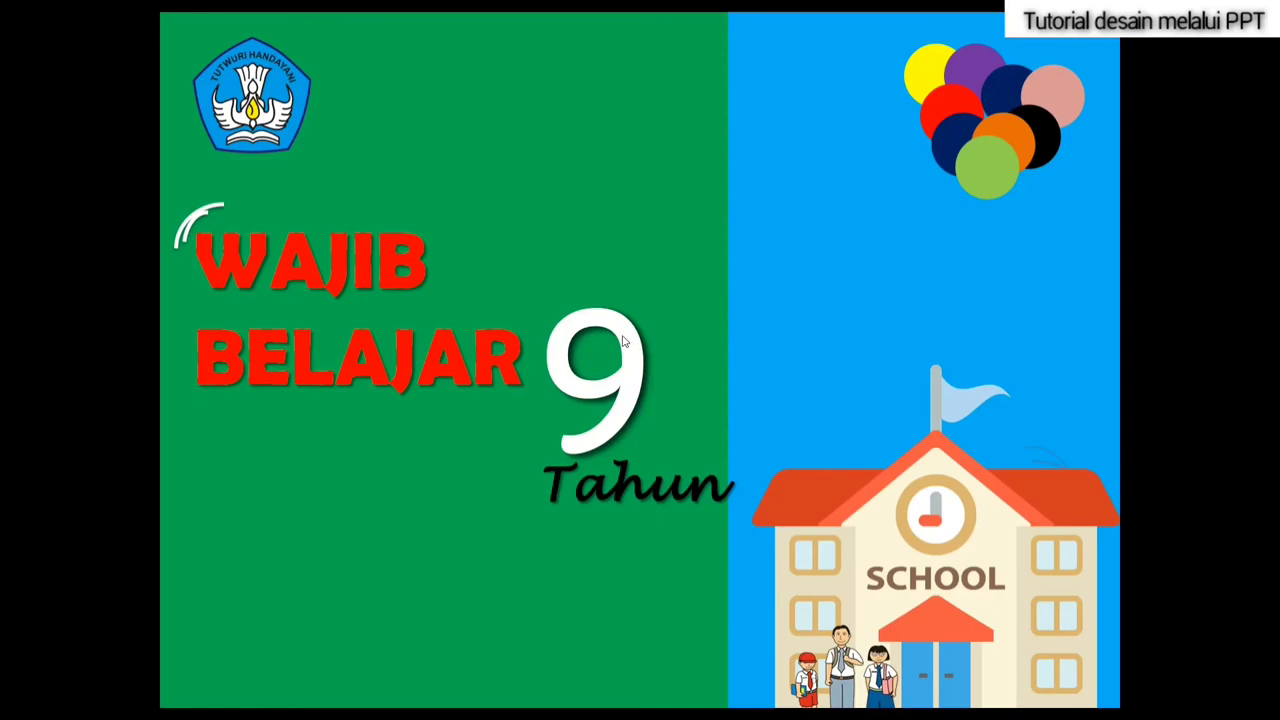
left_click(622, 342)
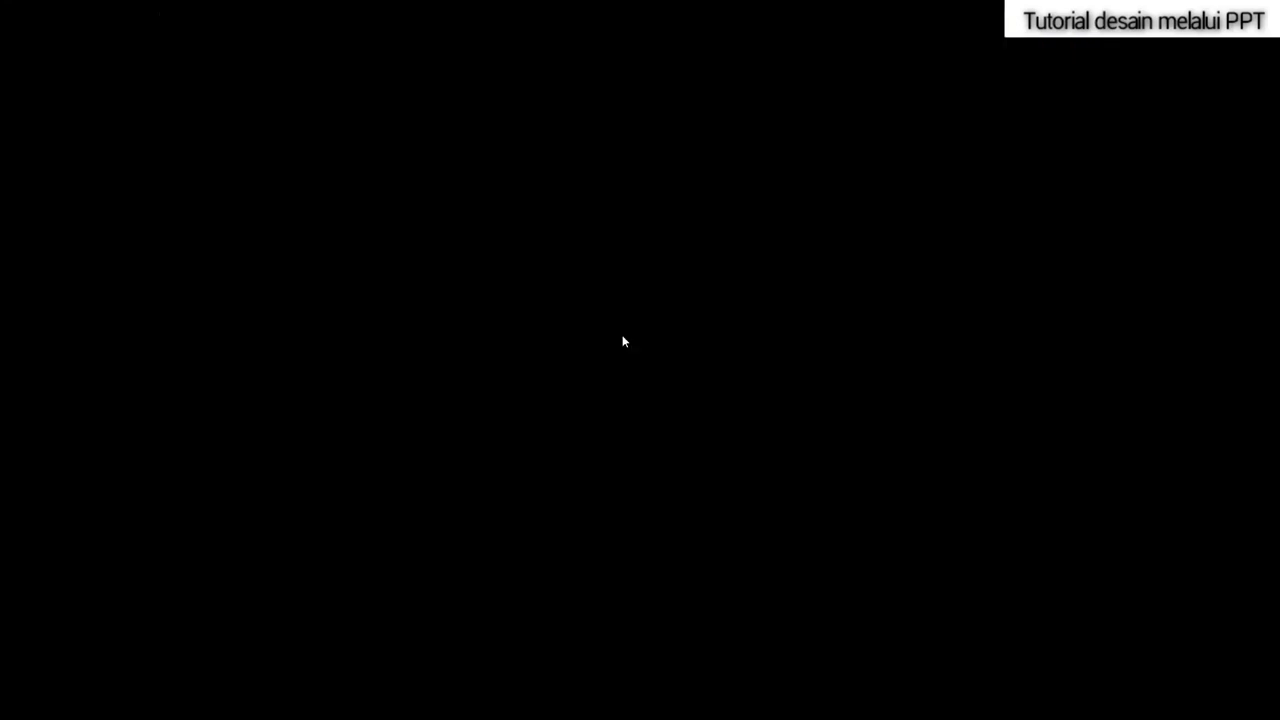
left_click(622, 342)
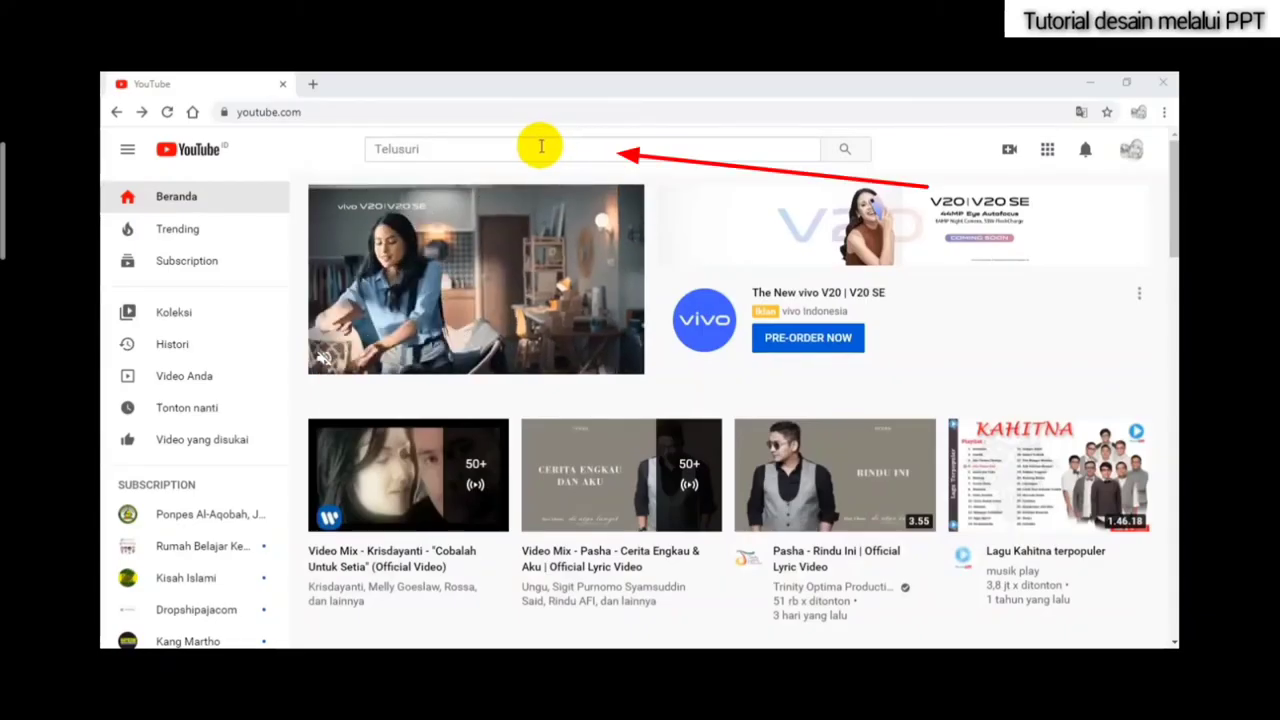
Step: Search YouTube for 'KONTEN BELAJAR ID'
left_click(540, 147)
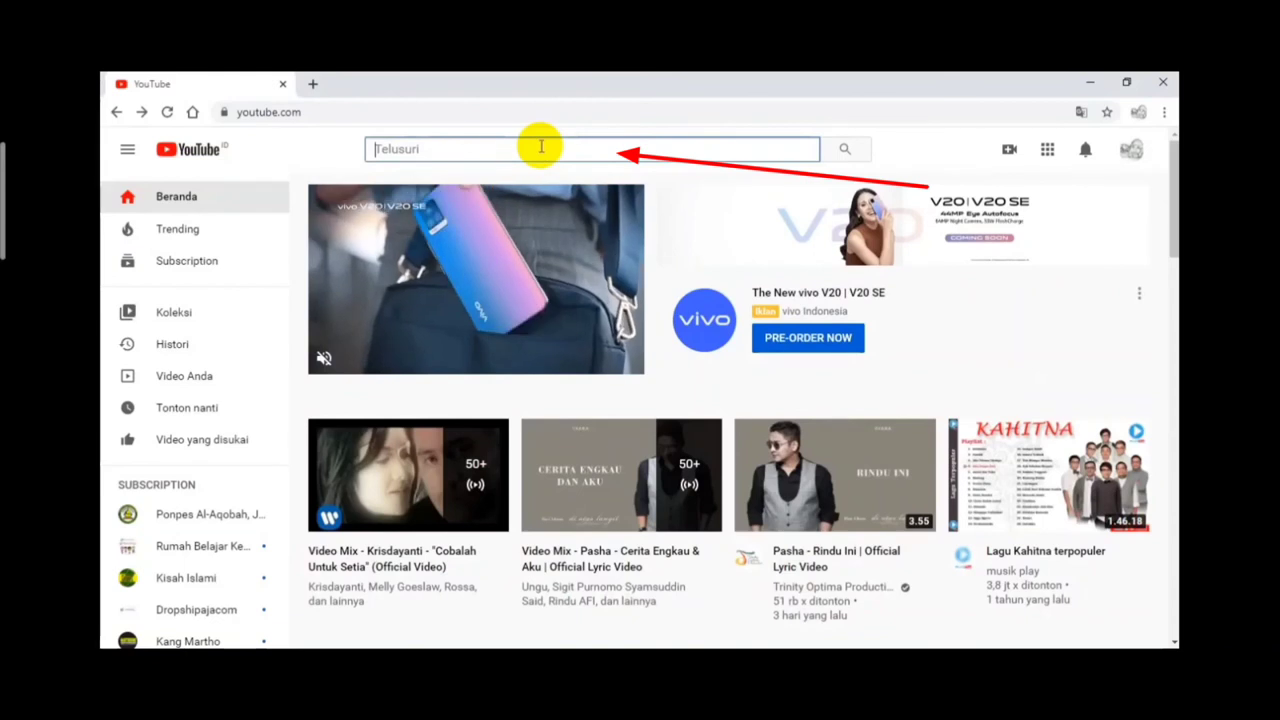
type("KON")
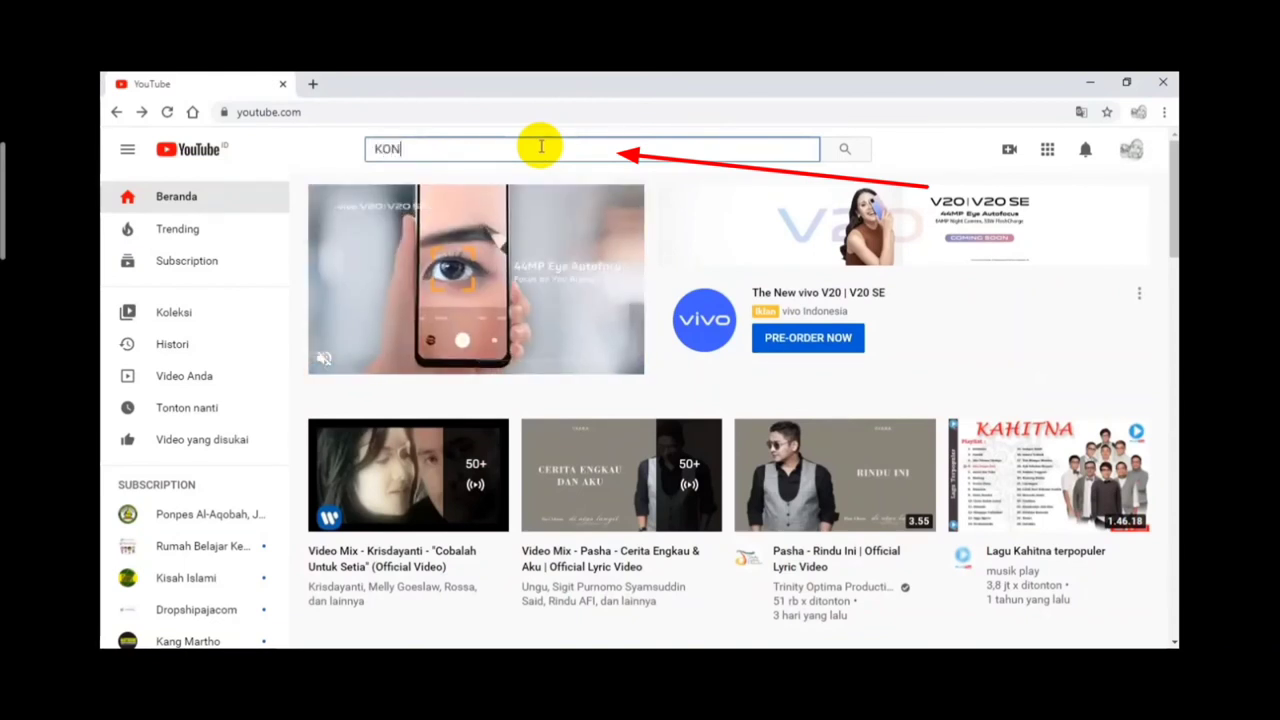
type("T")
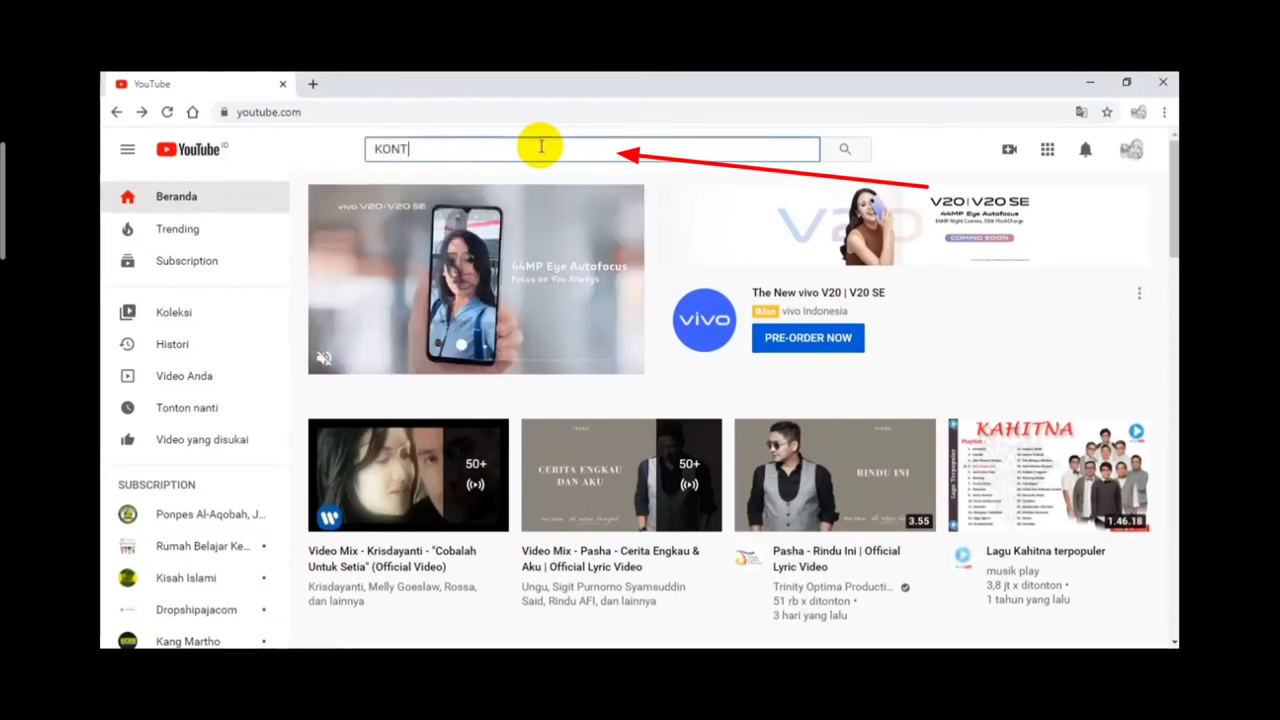
type("EN")
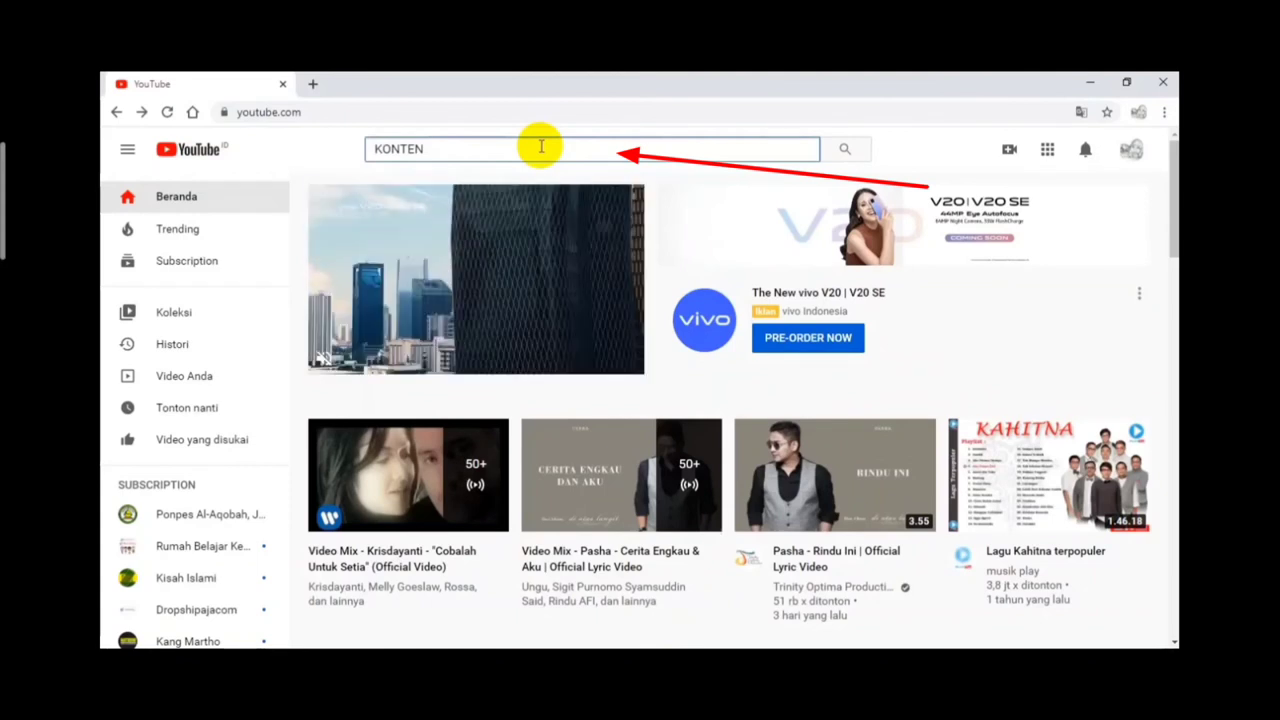
type(" BELAJAR")
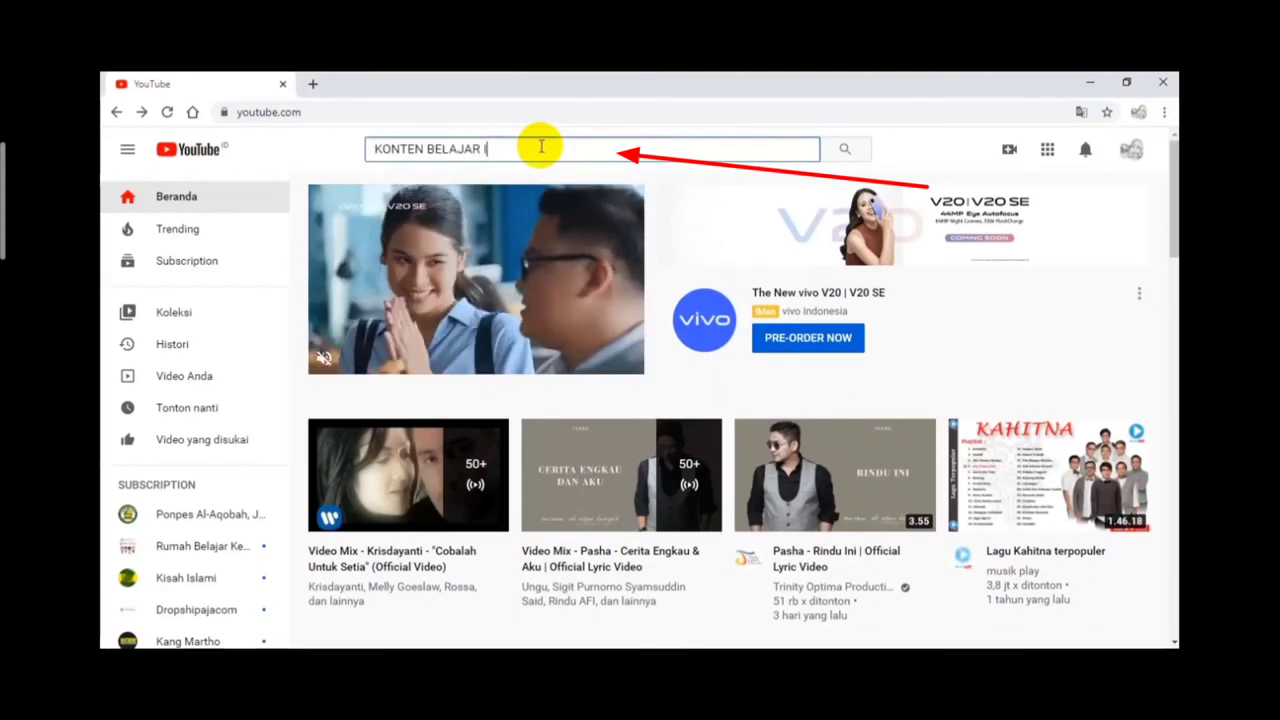
type("D")
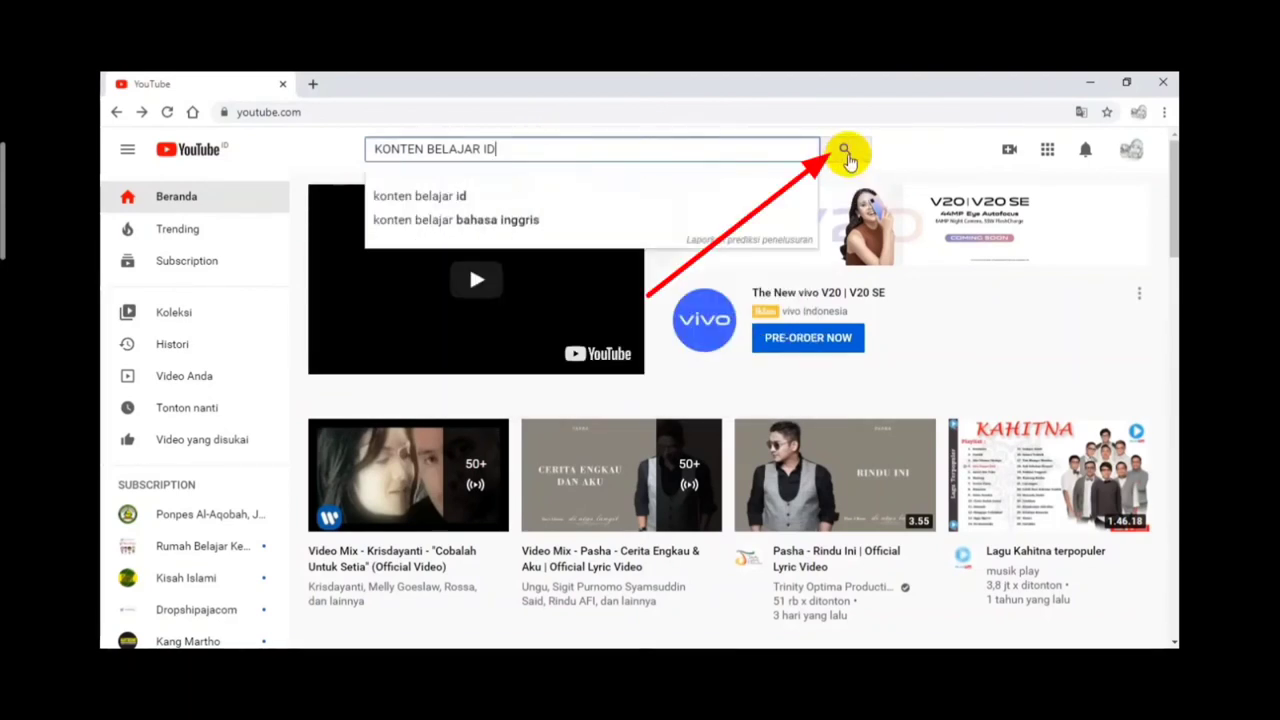
left_click(848, 155)
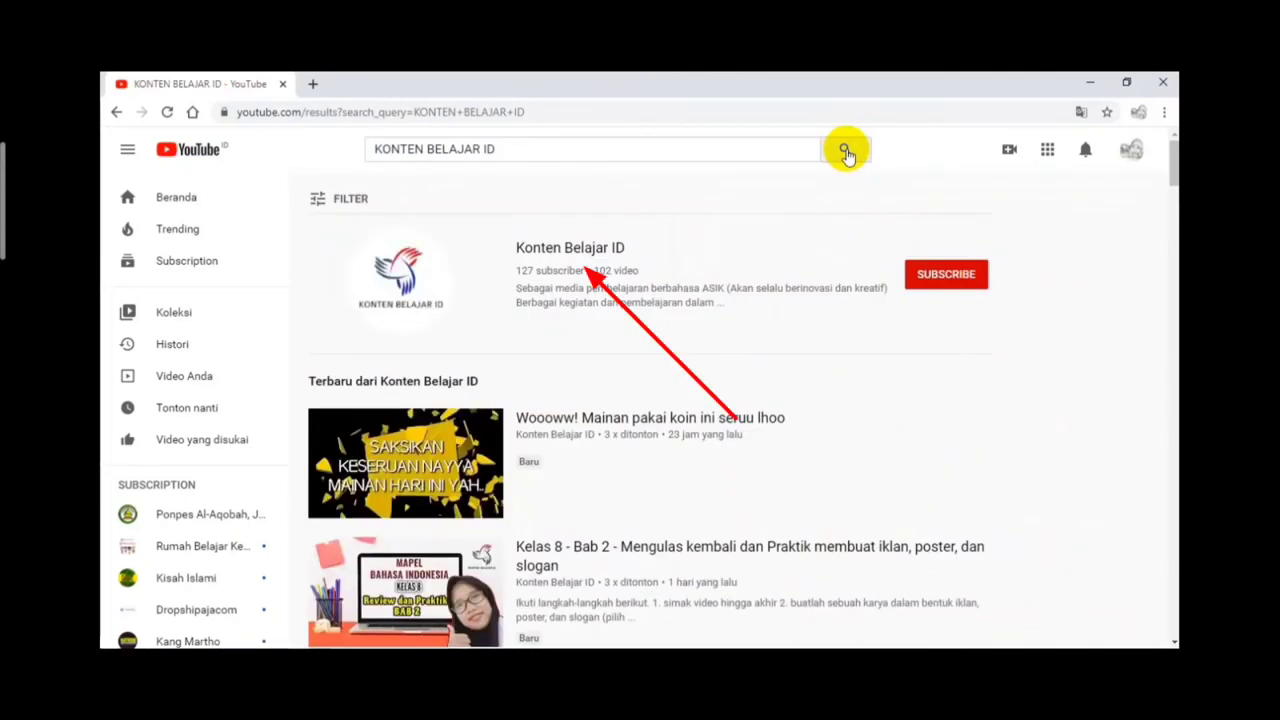
Step: Open the Konten Belajar ID channel, subscribe, and set notifications to Semua (all)
left_click(585, 250)
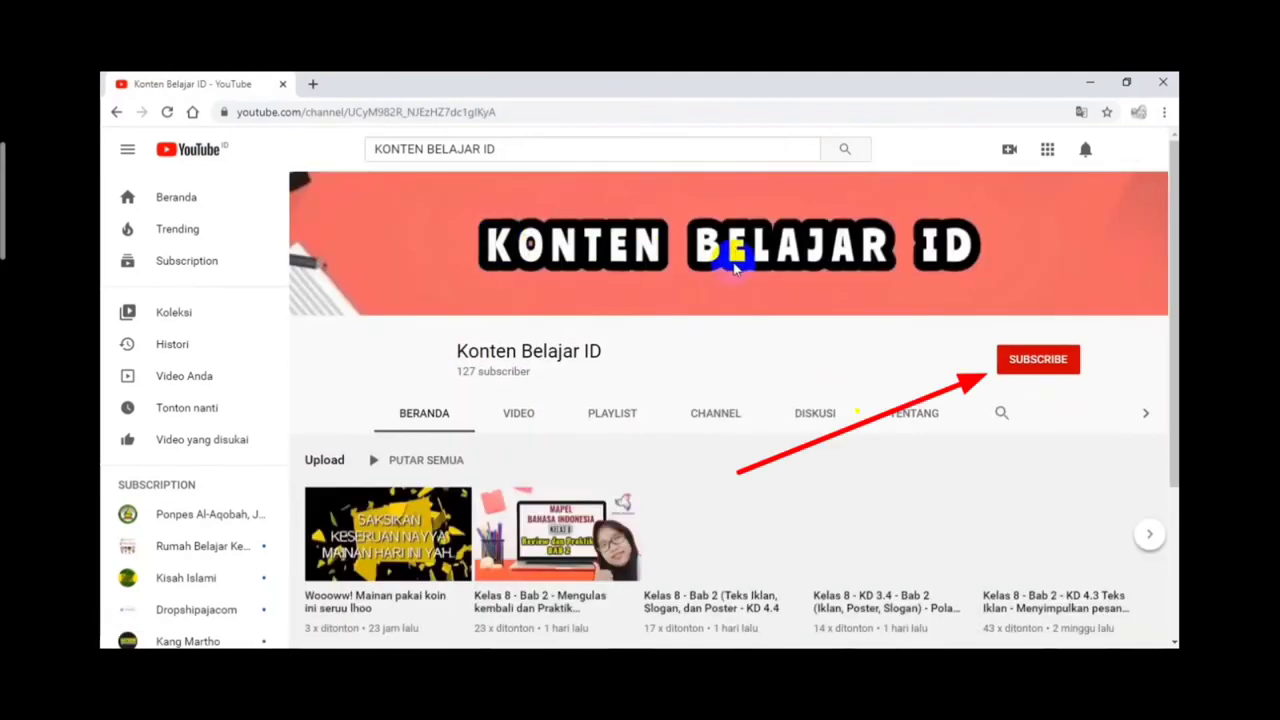
left_click(1027, 364)
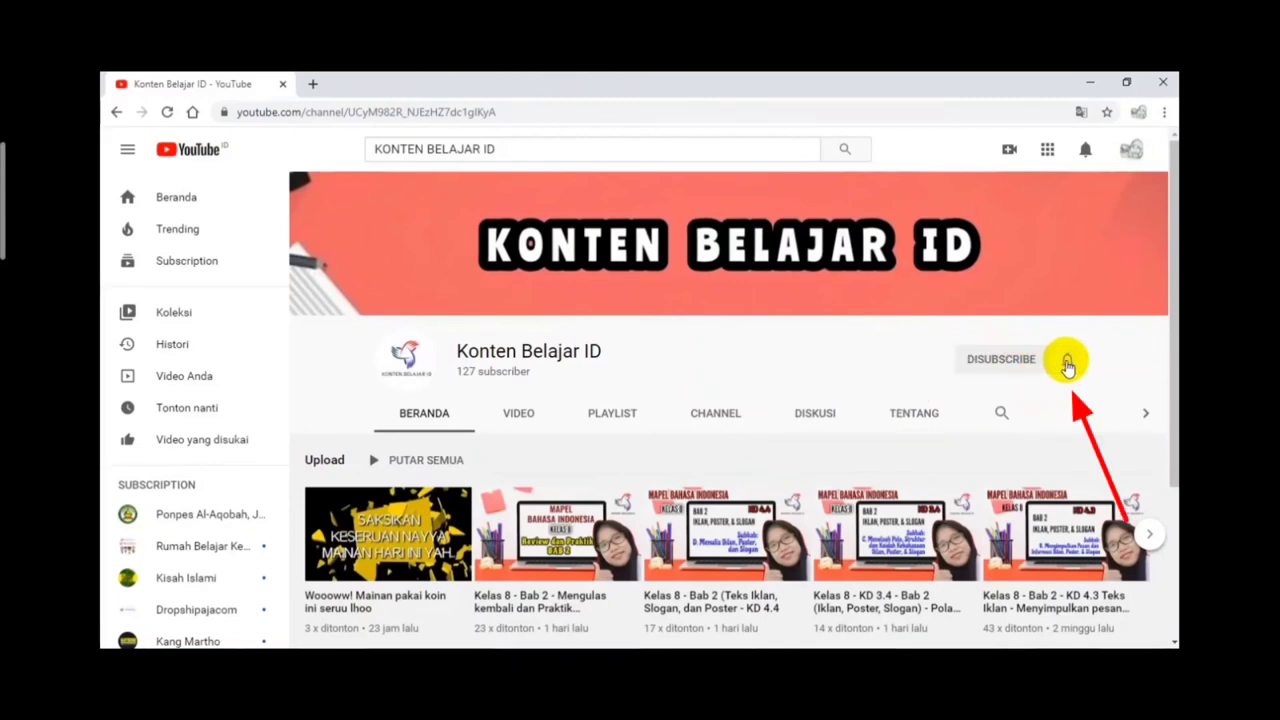
left_click(1068, 362)
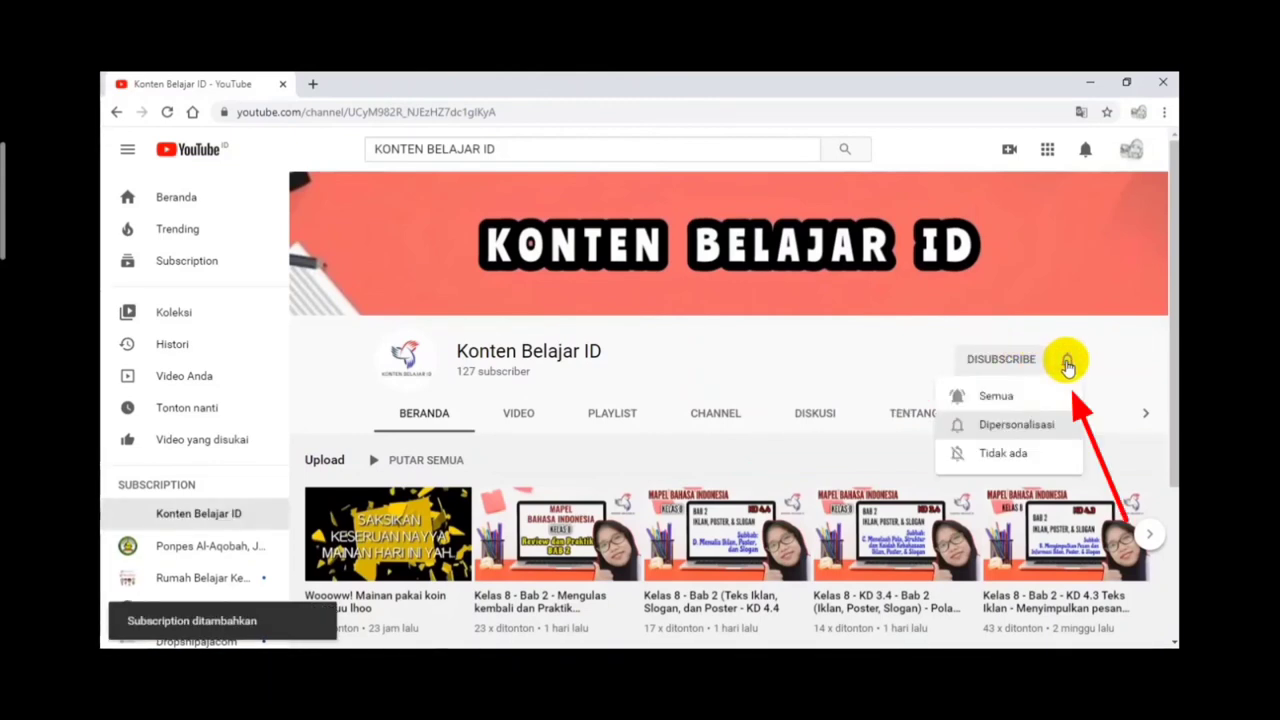
left_click(1000, 396)
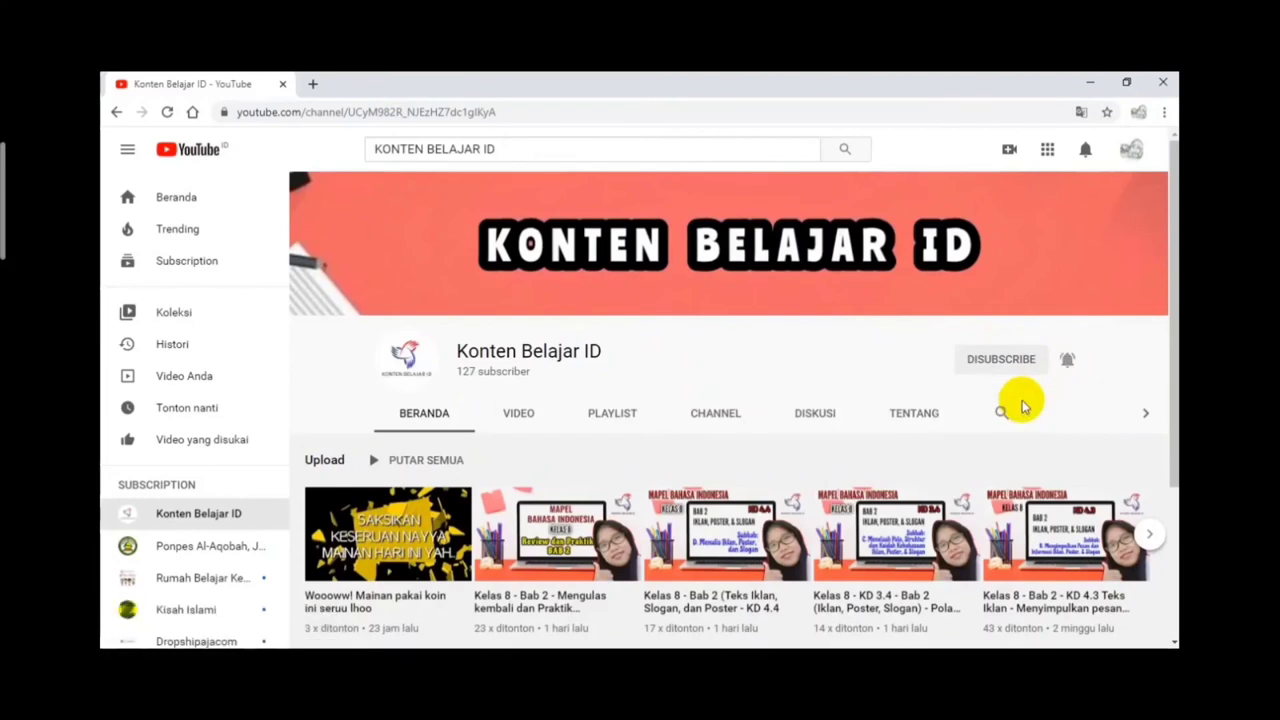